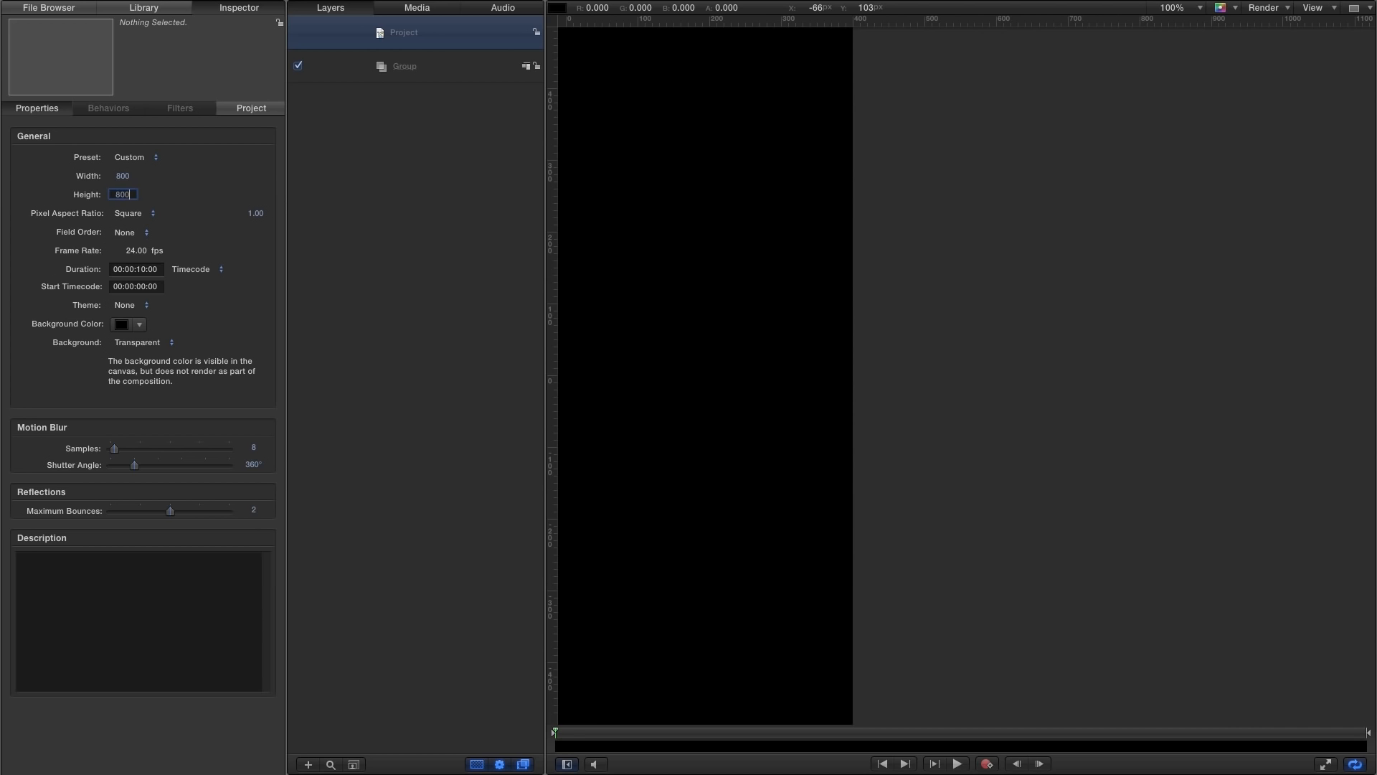
- Set the project height to 800 and add a Clouds generator to the empty group
key(Return)
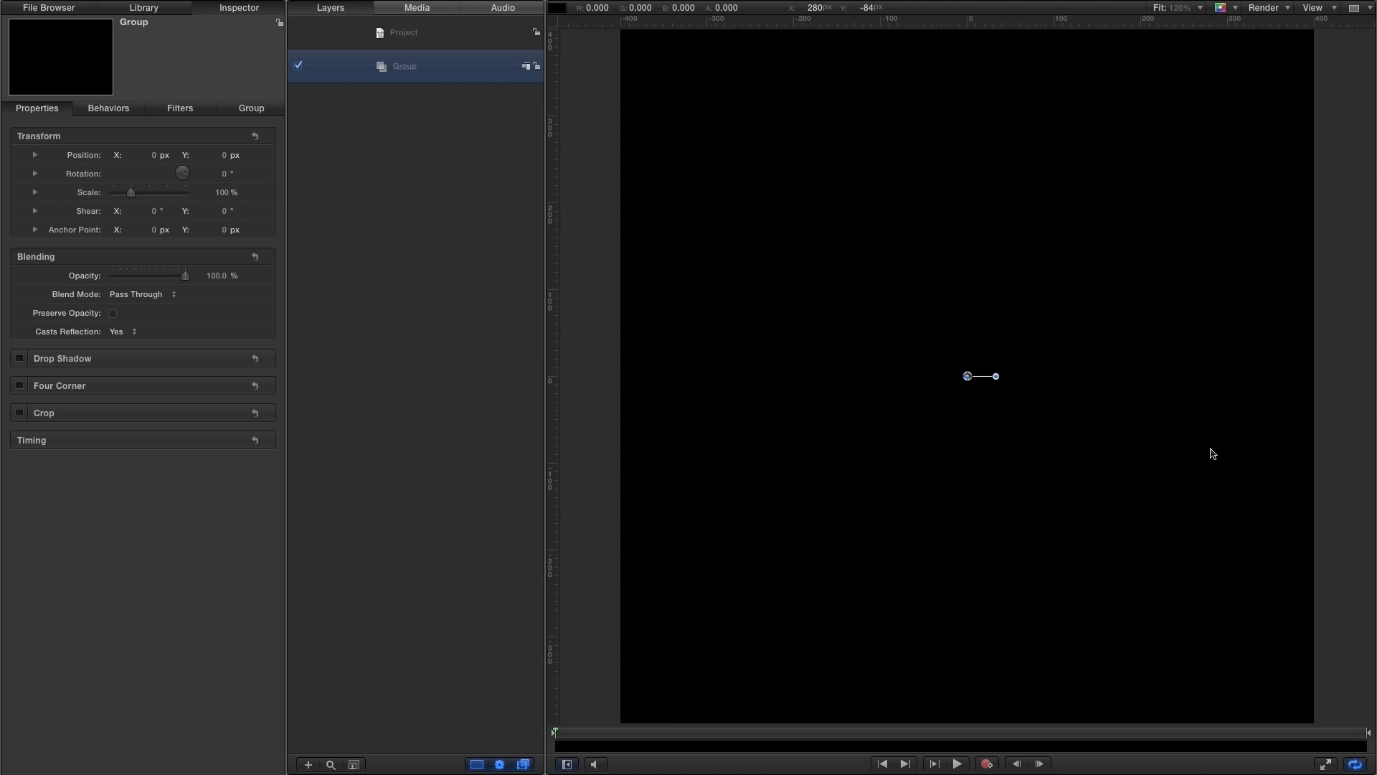
click(146, 9)
click(43, 152)
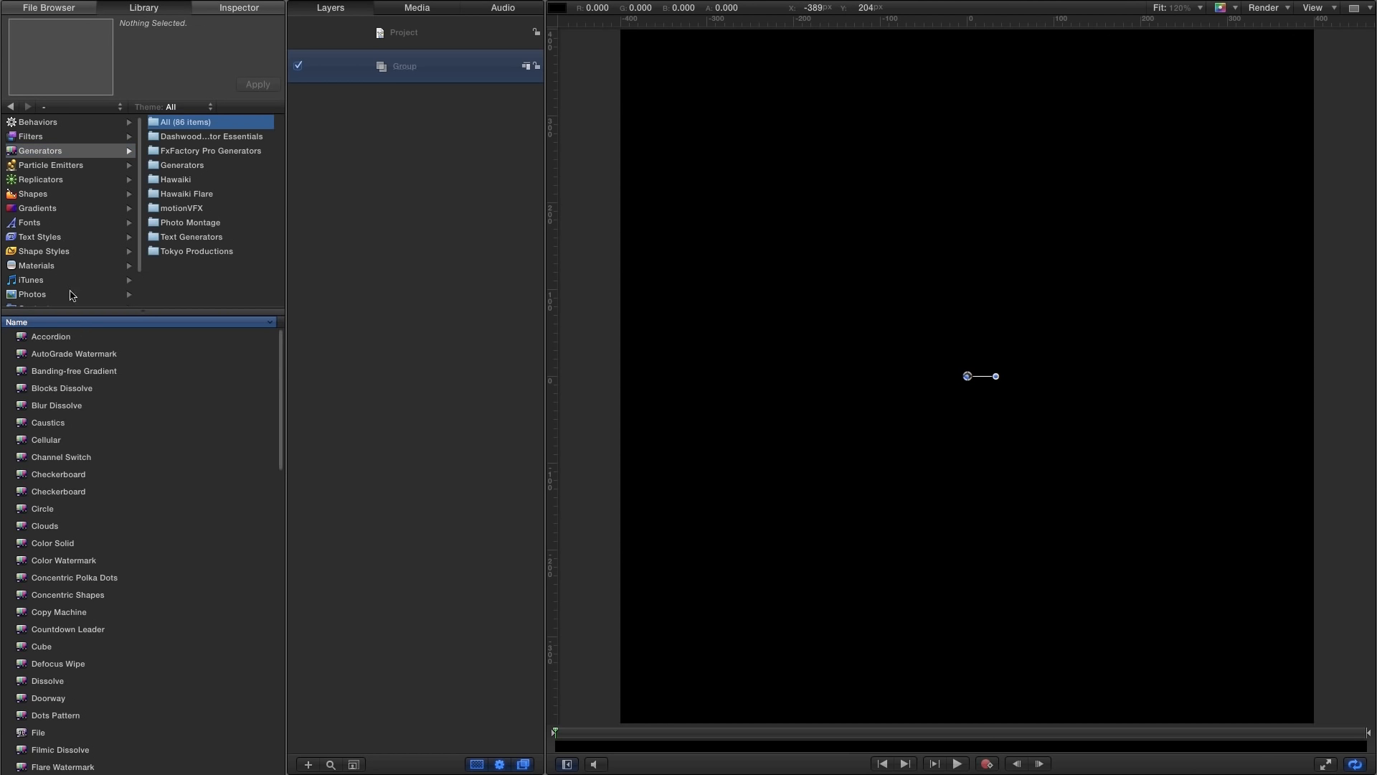
click(166, 166)
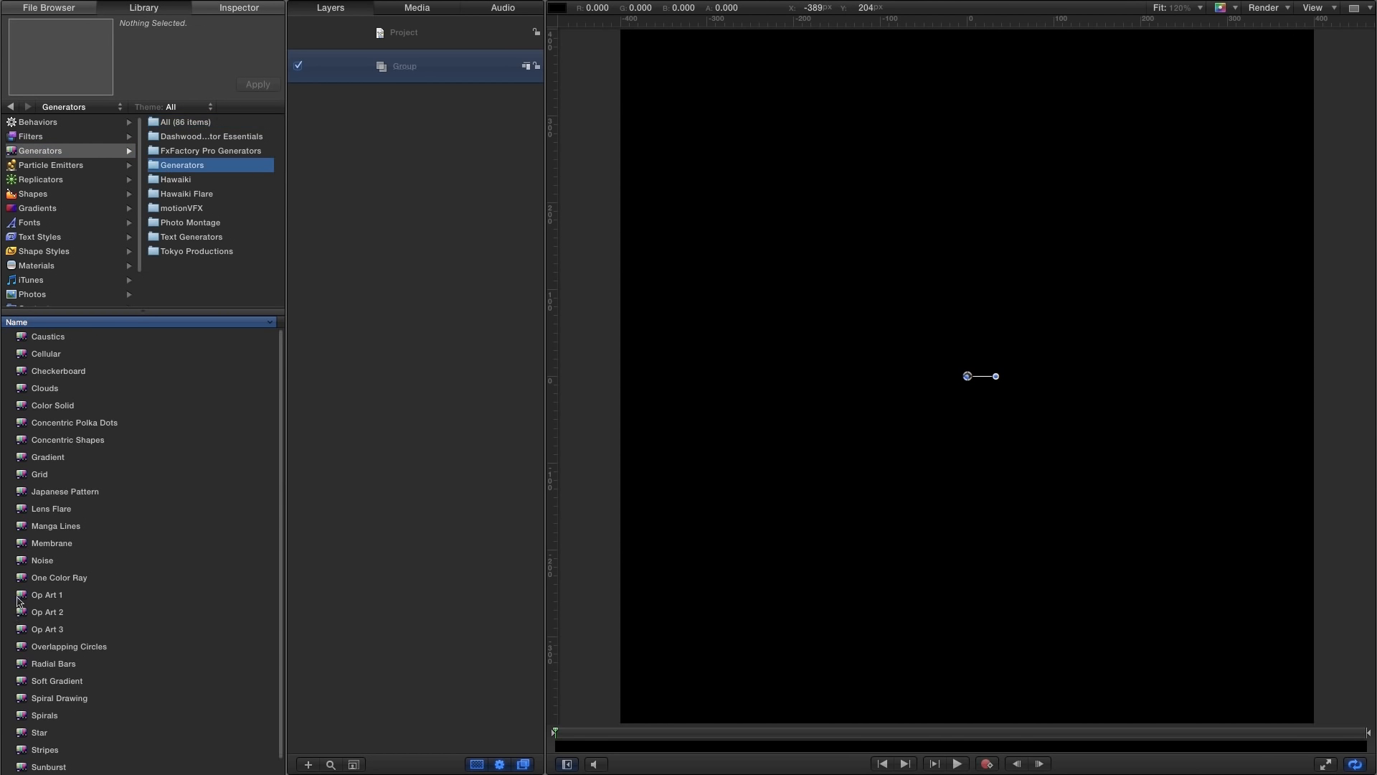
drag(13, 391, 389, 68)
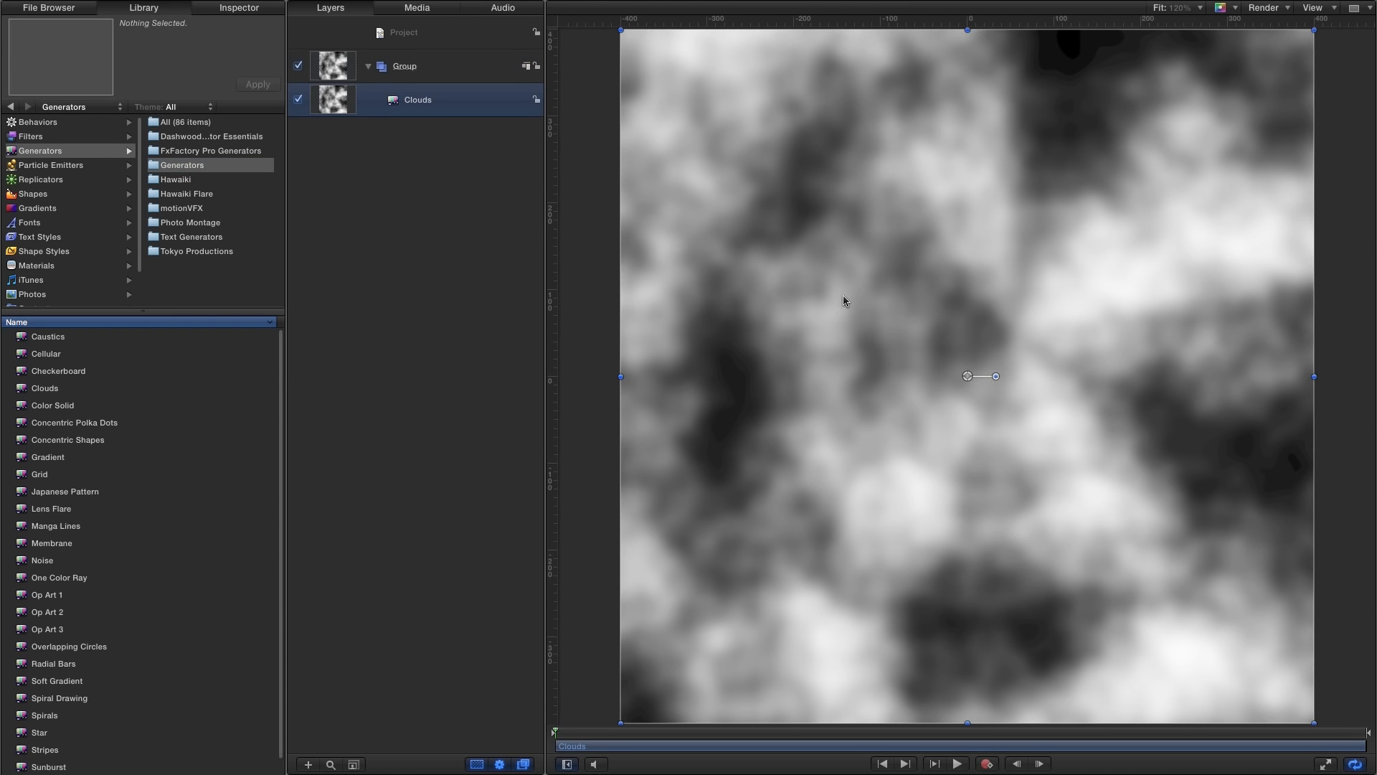
- Set the Clouds method to Turbulent and remove the black color tag from its gradient
key(super+1)
click(235, 10)
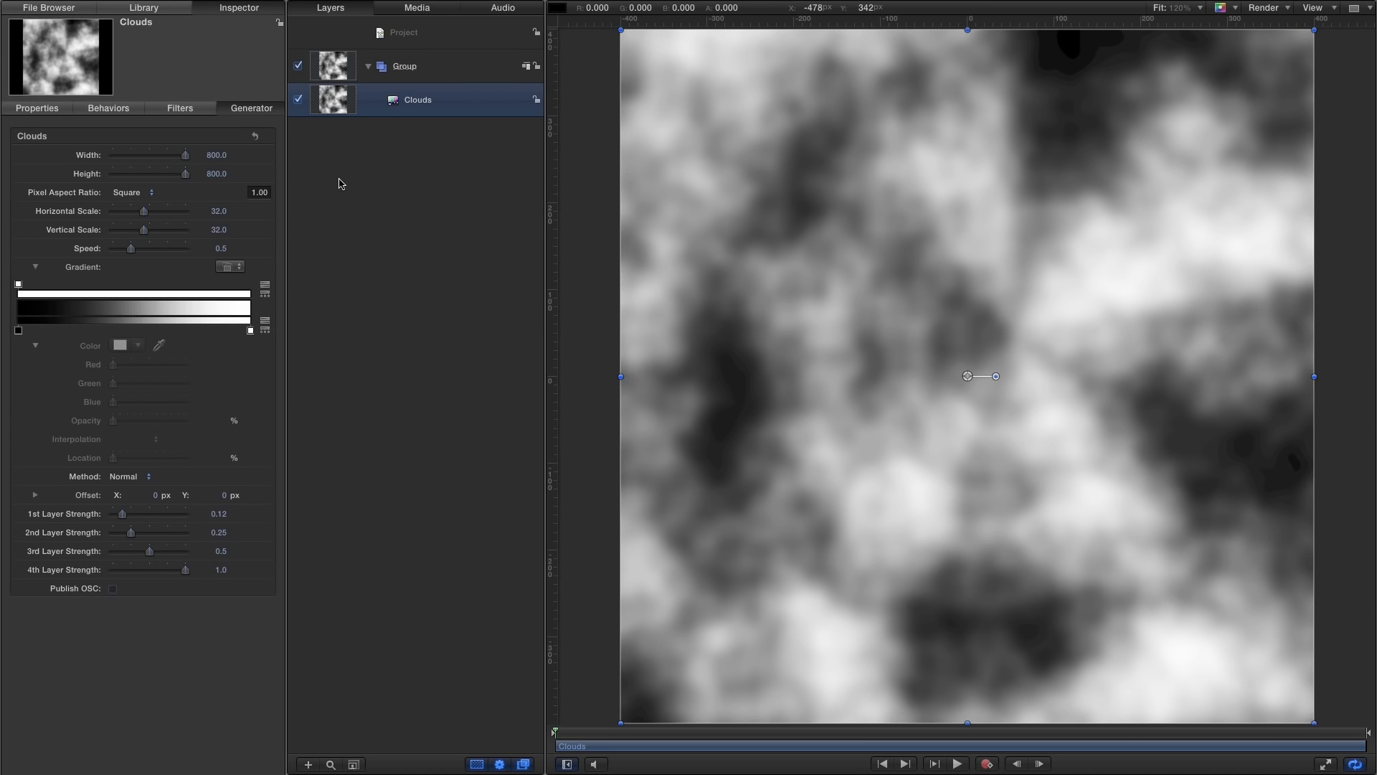
click(110, 479)
click(121, 490)
click(19, 330)
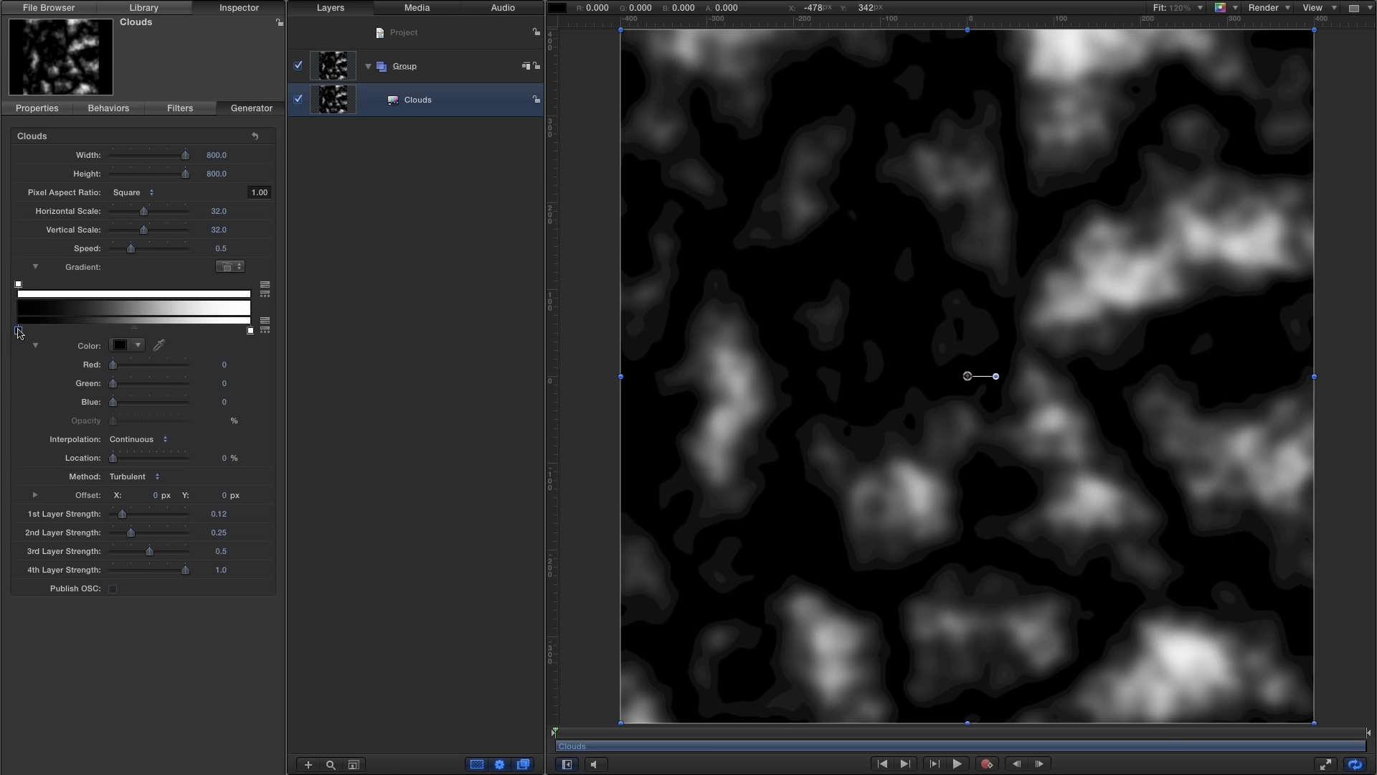
drag(18, 331, 17, 399)
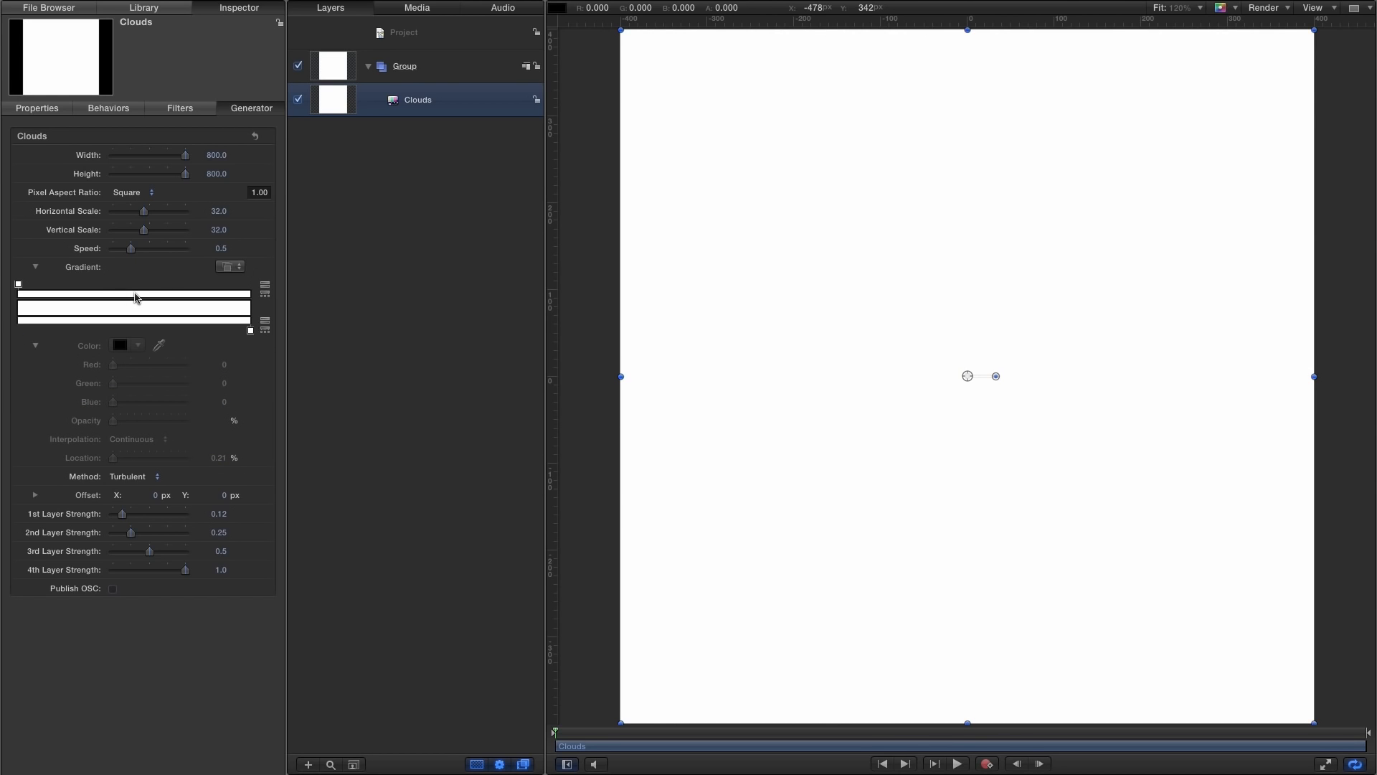
- Add an opacity tag to the Clouds gradient at a location of 40%
click(128, 297)
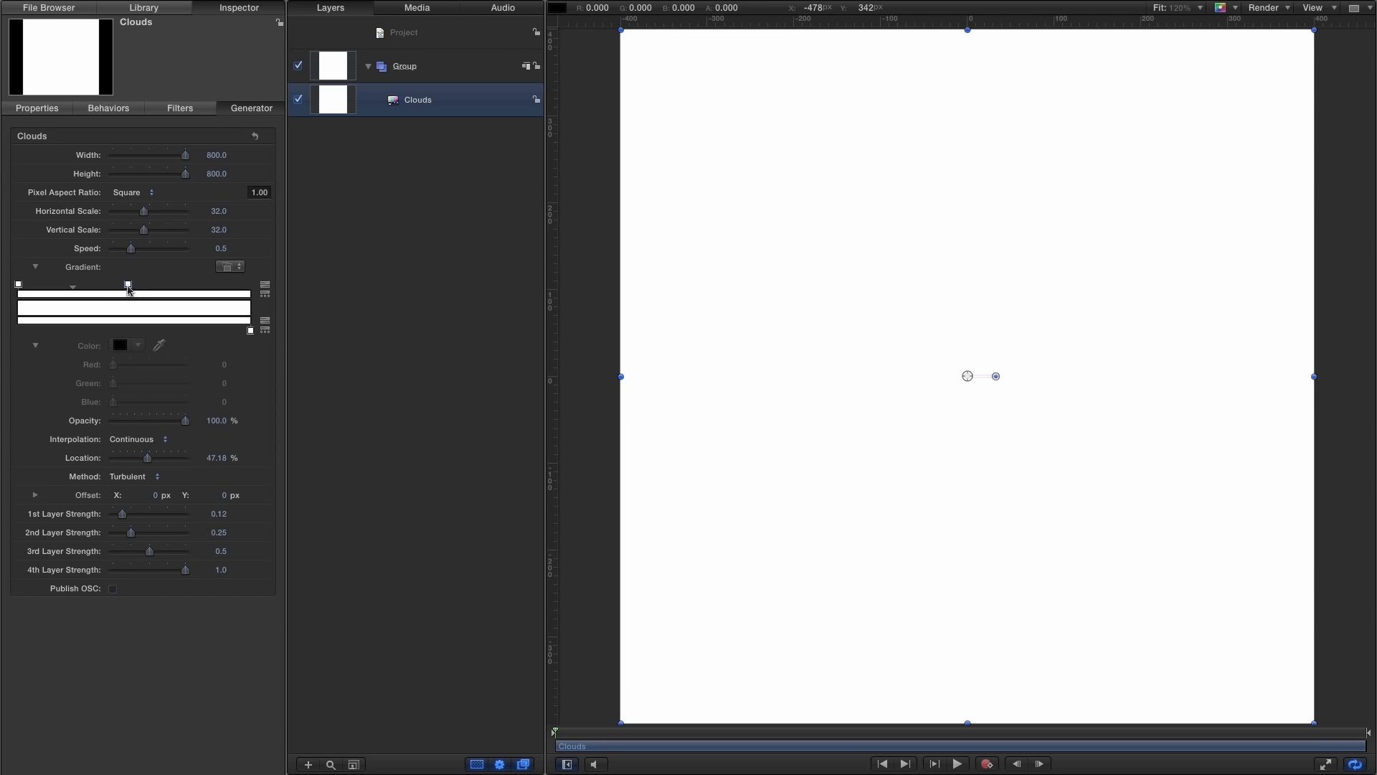
click(215, 458)
text(40)
key(Return)
- Set the gradient's first opacity tag to 0% opacity and a location of 10%
drag(225, 421, 35, 422)
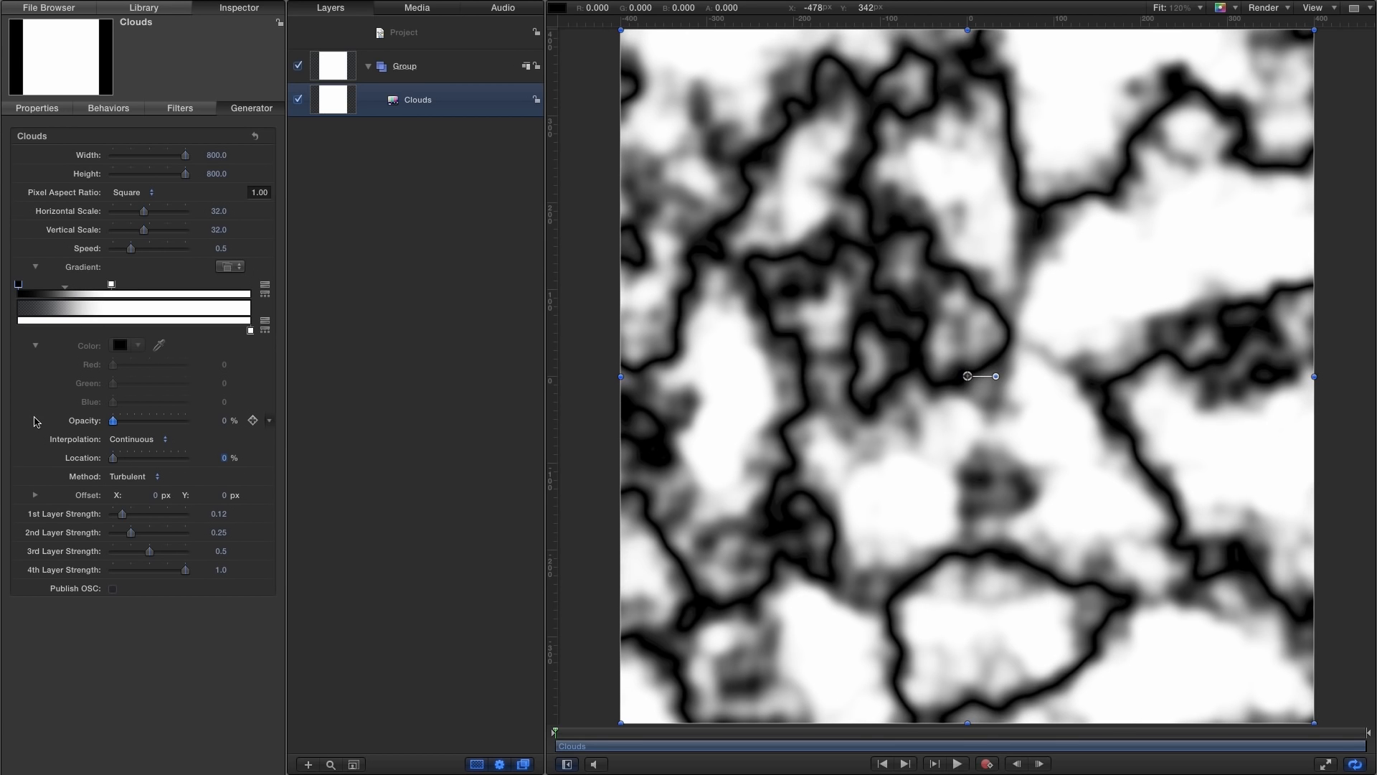
click(224, 458)
text(1)
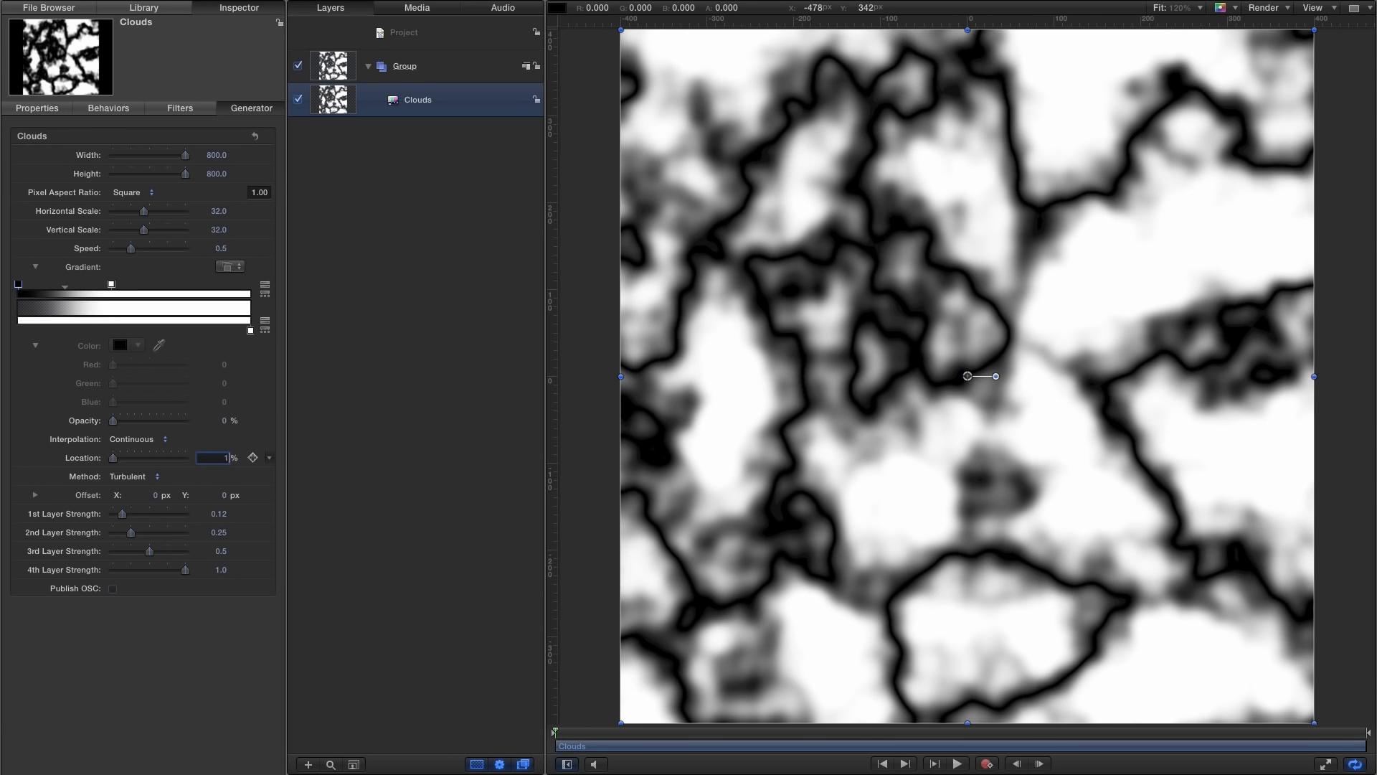
text(0)
key(Return)
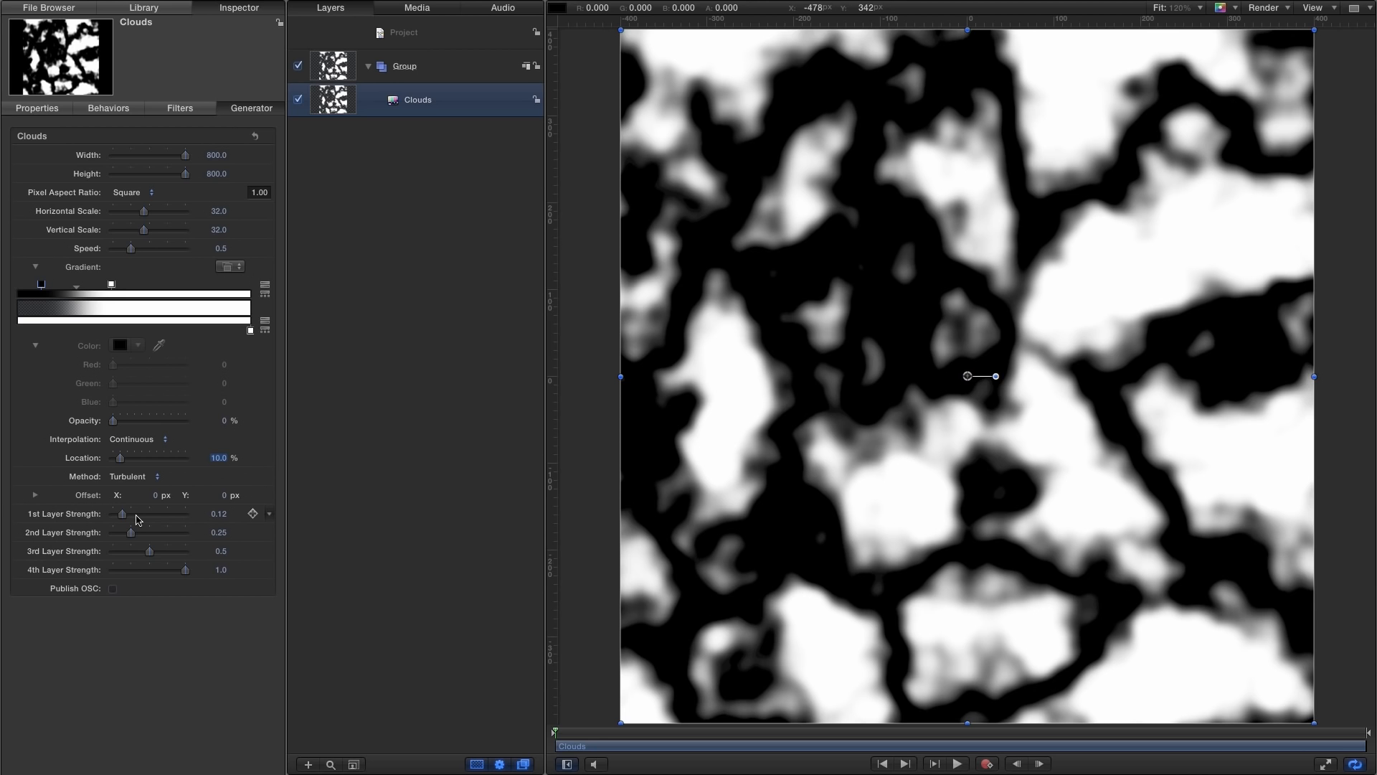
- Set the Clouds 1st Layer Strength to 0.25 and the 3rd and 4th Layer Strengths to 0
click(231, 516)
key(BackSpace)
text(.25)
key(Tab)
key(Tab)
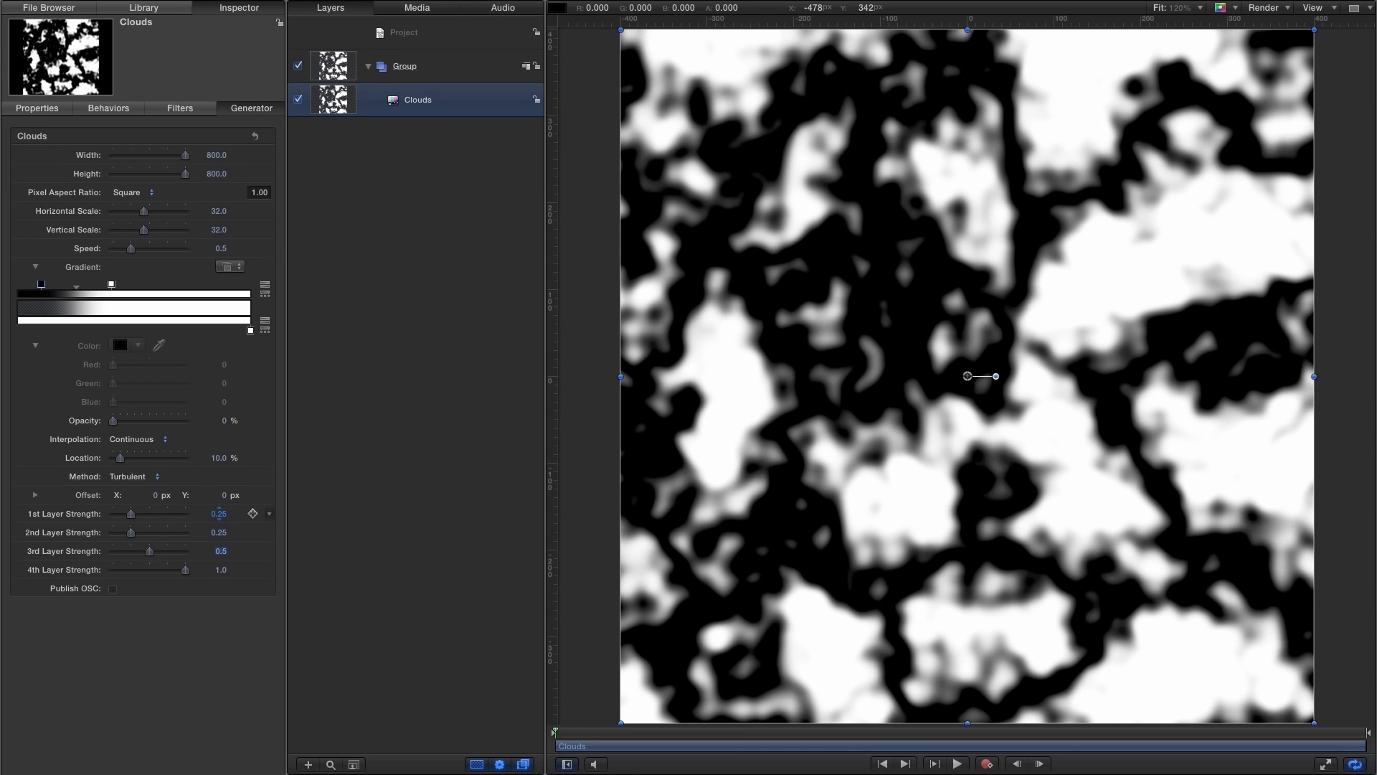
text(0)
key(Return)
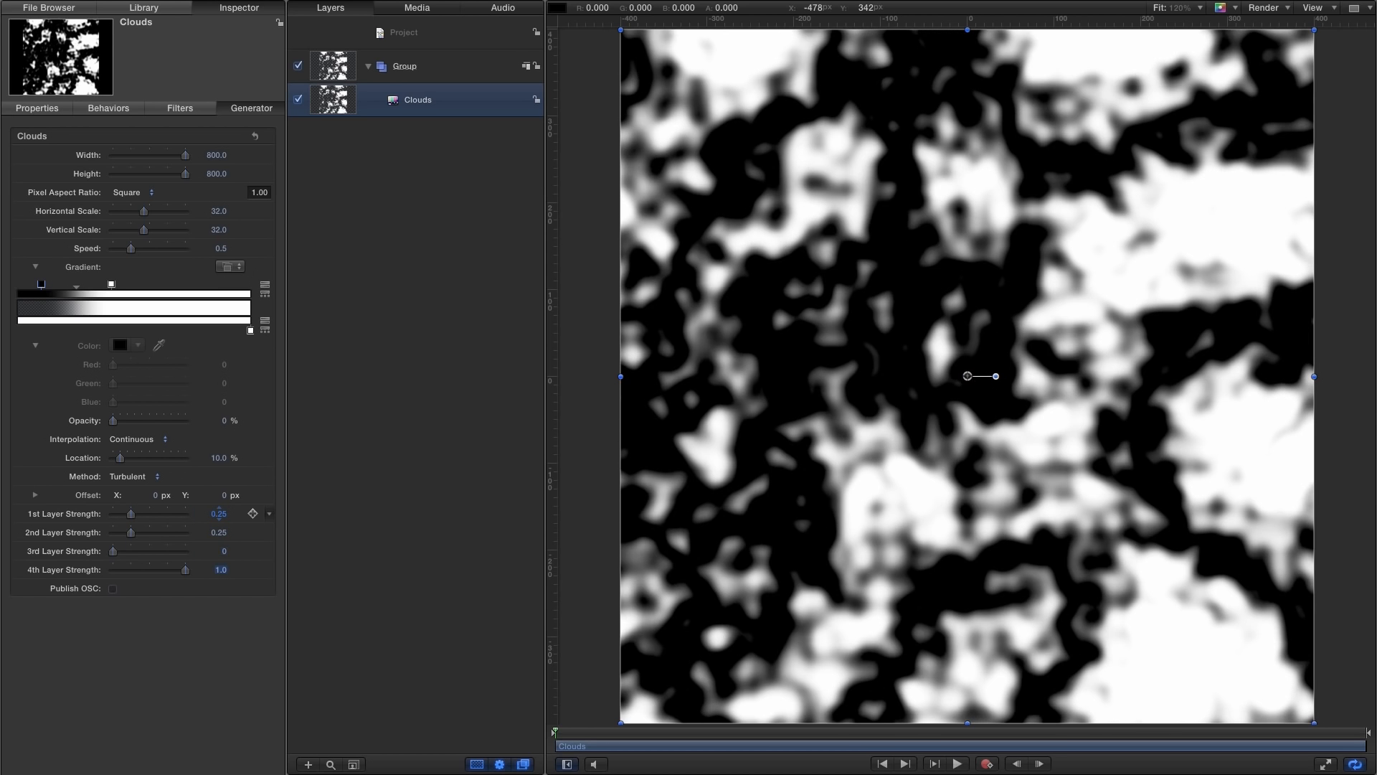
text(0)
key(Return)
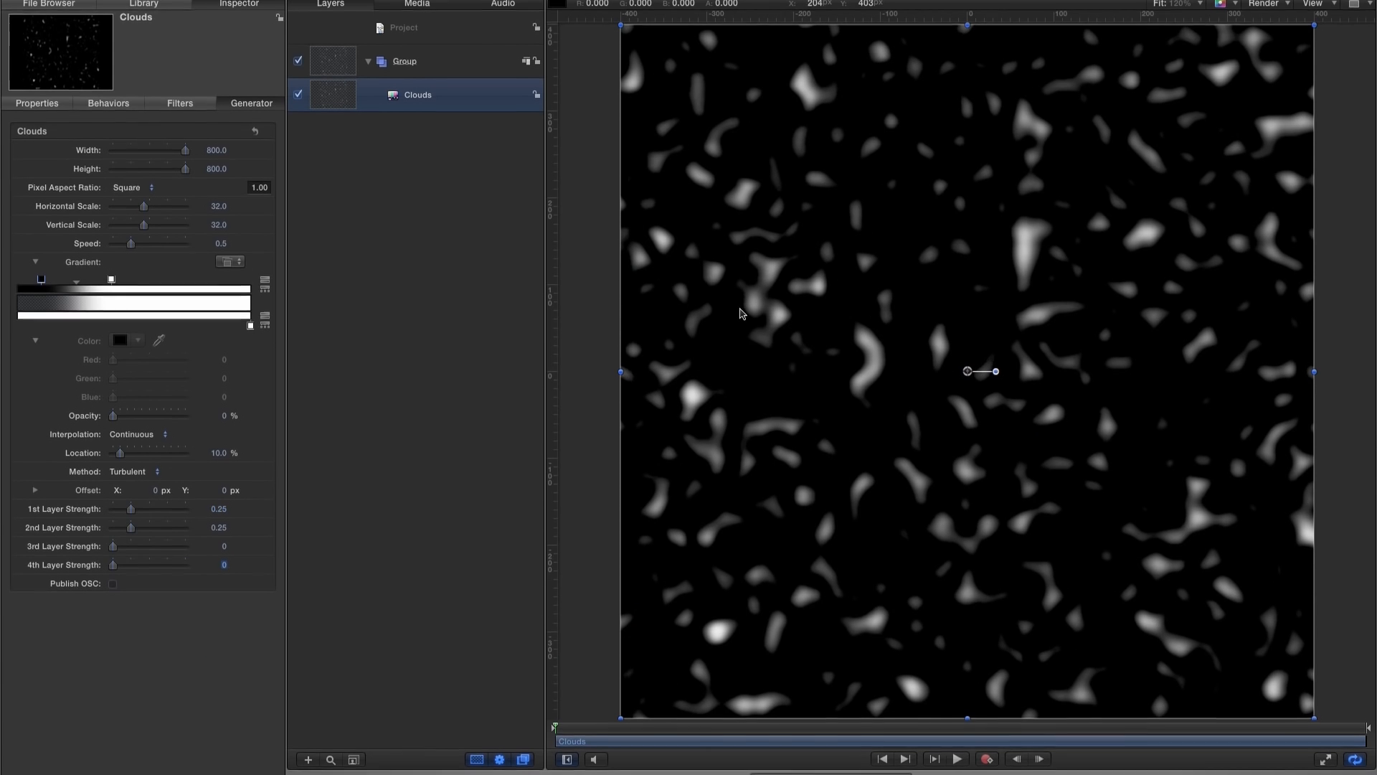
- Draw a circle mask on the Clouds layer near the canvas center, set its radius to 300 and feather its edge
click(502, 745)
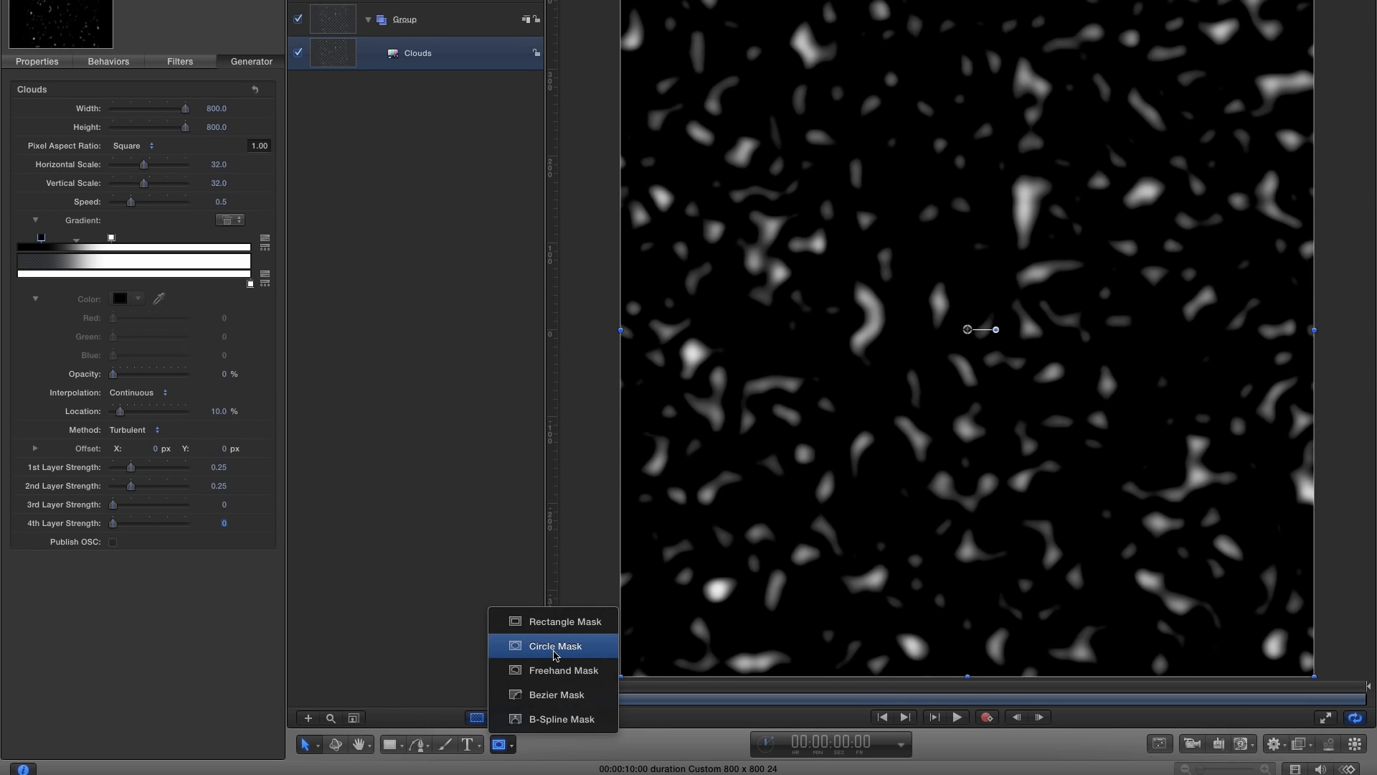
click(555, 648)
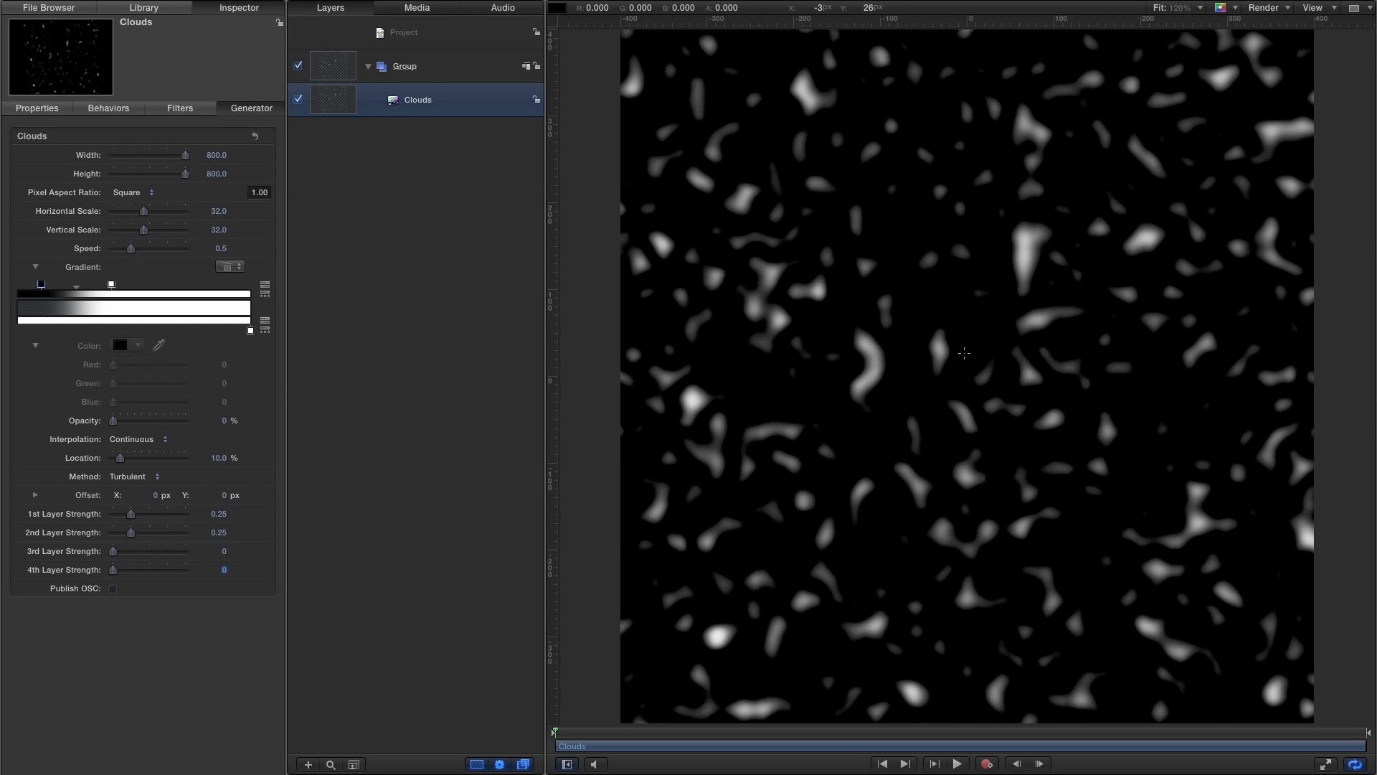
drag(964, 352, 1277, 733)
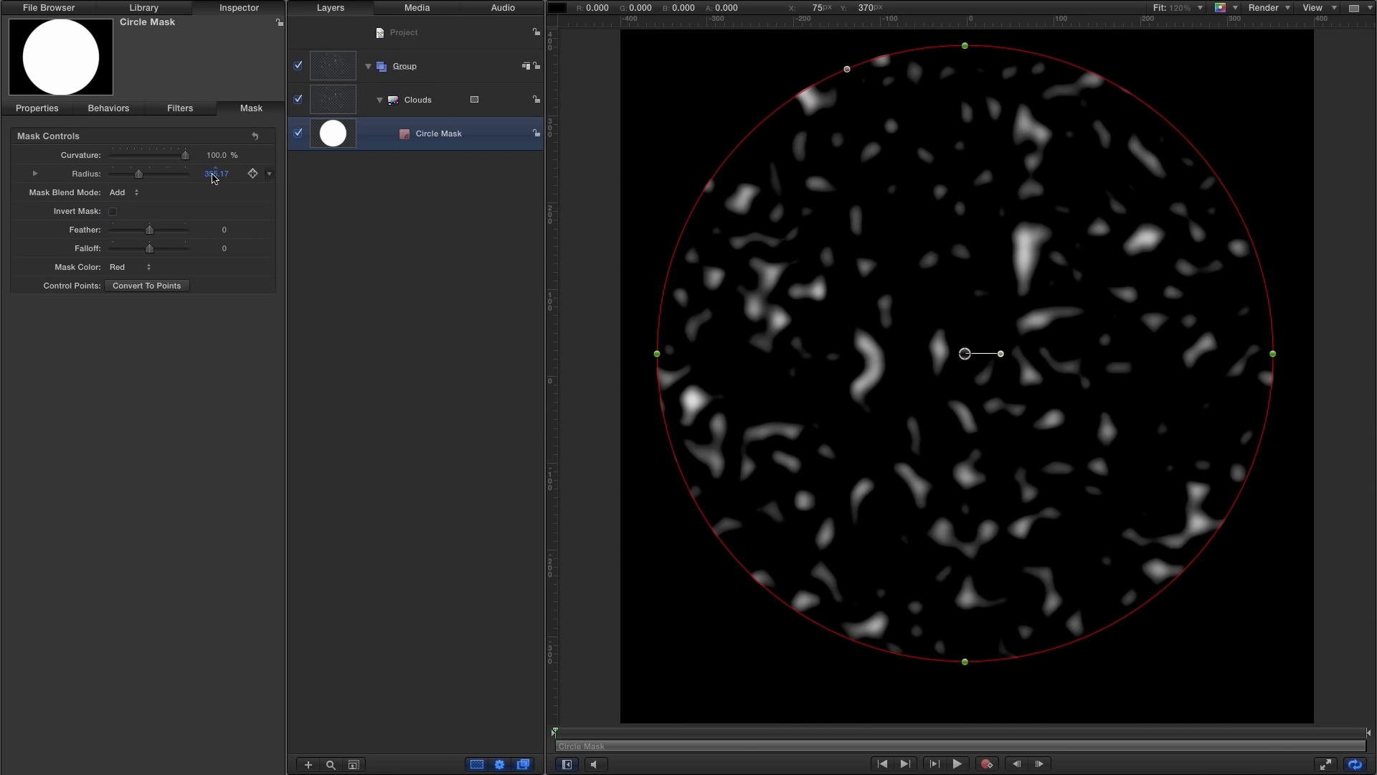
click(214, 175)
text(300)
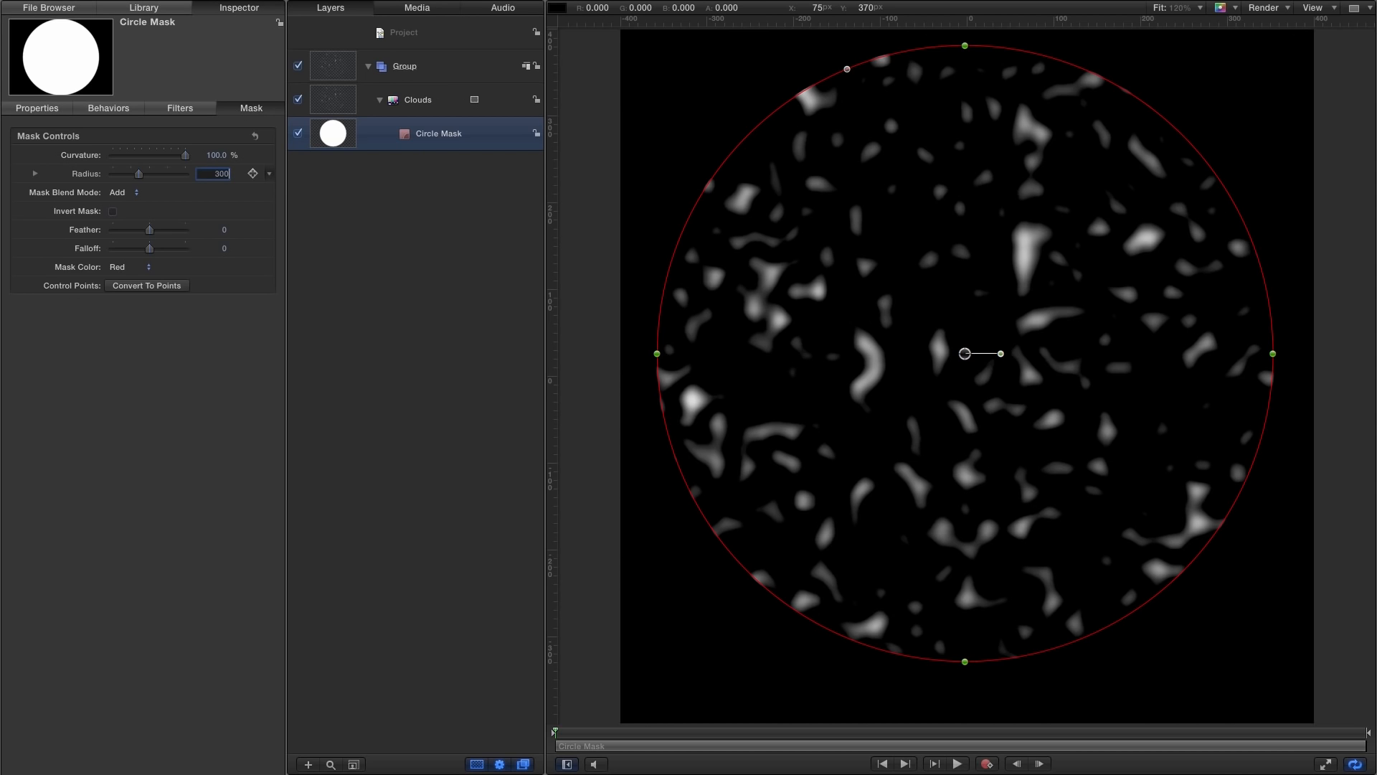
key(Return)
click(224, 230)
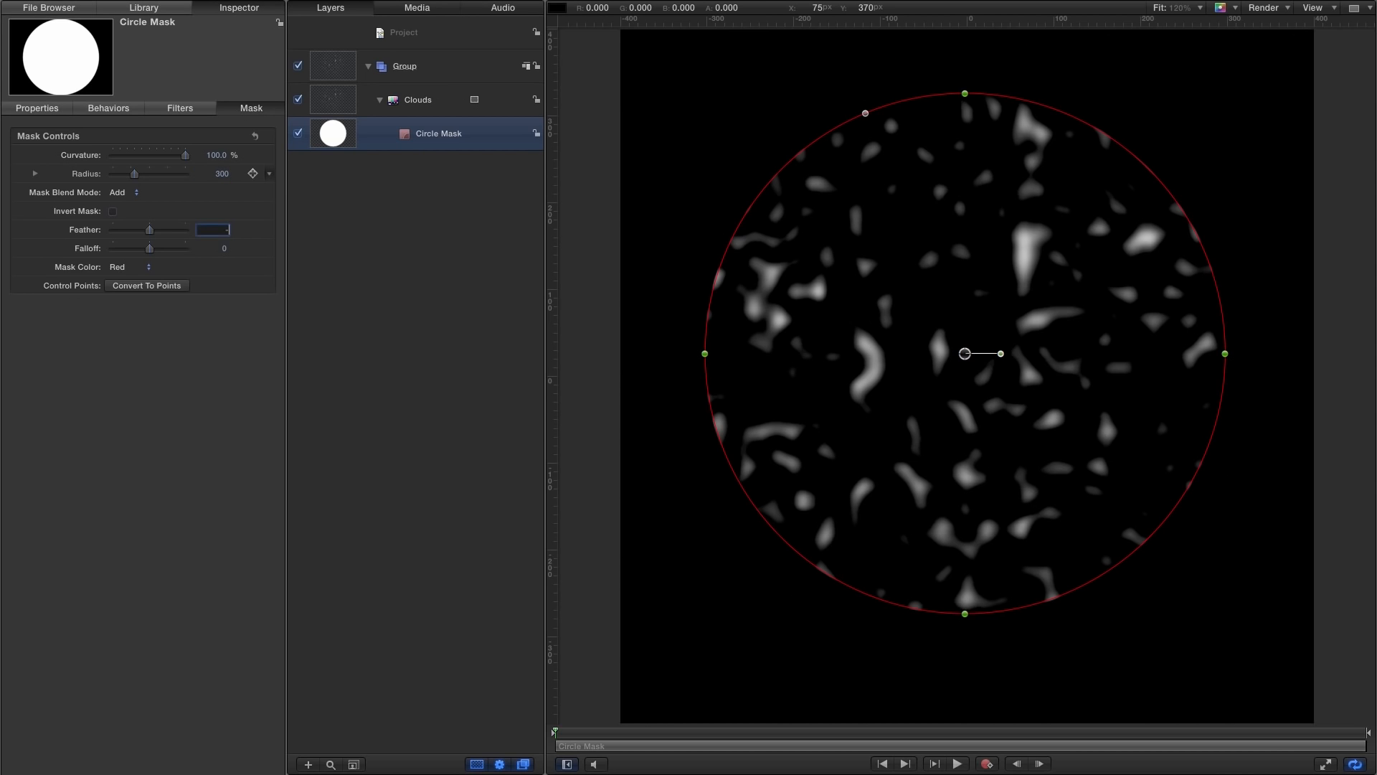
key(Return)
- Create a replicator from the masked Clouds layer
right_click(326, 95)
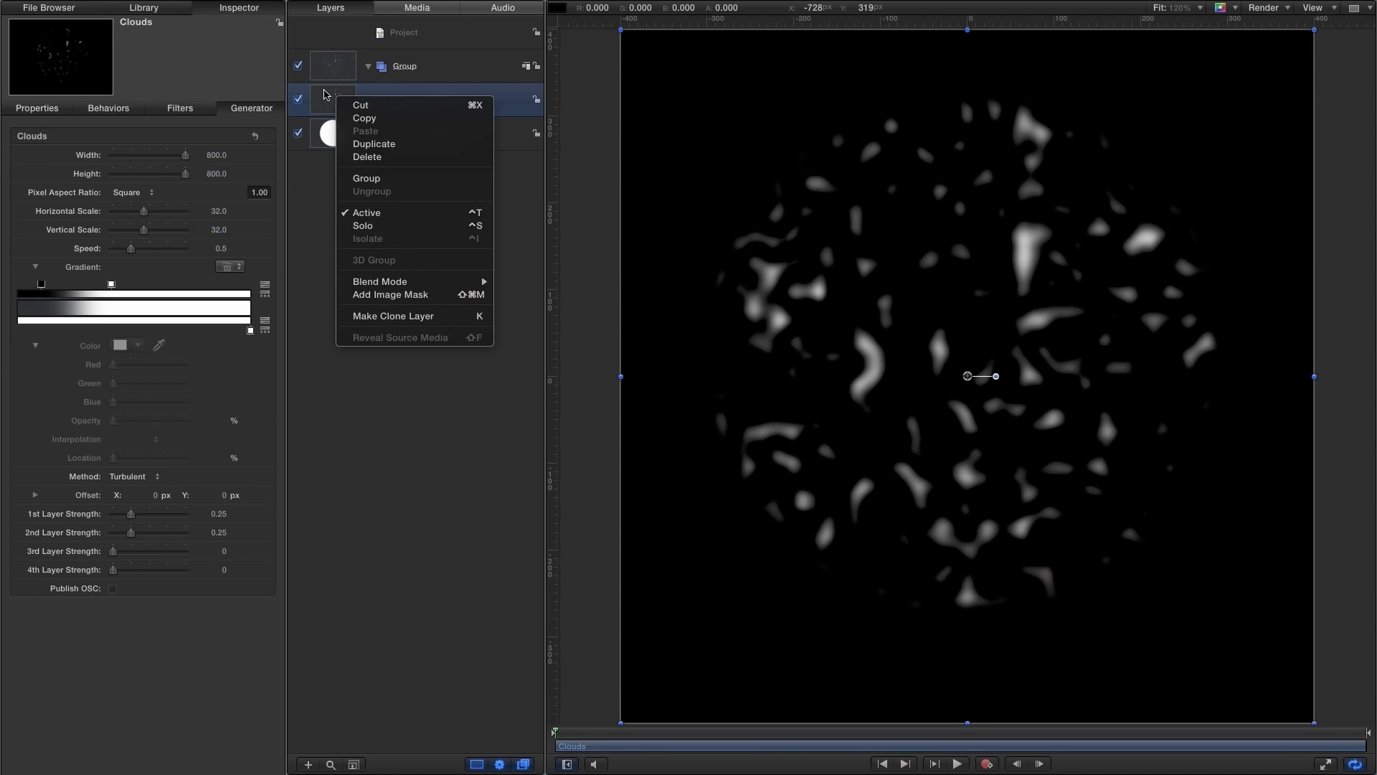
click(326, 94)
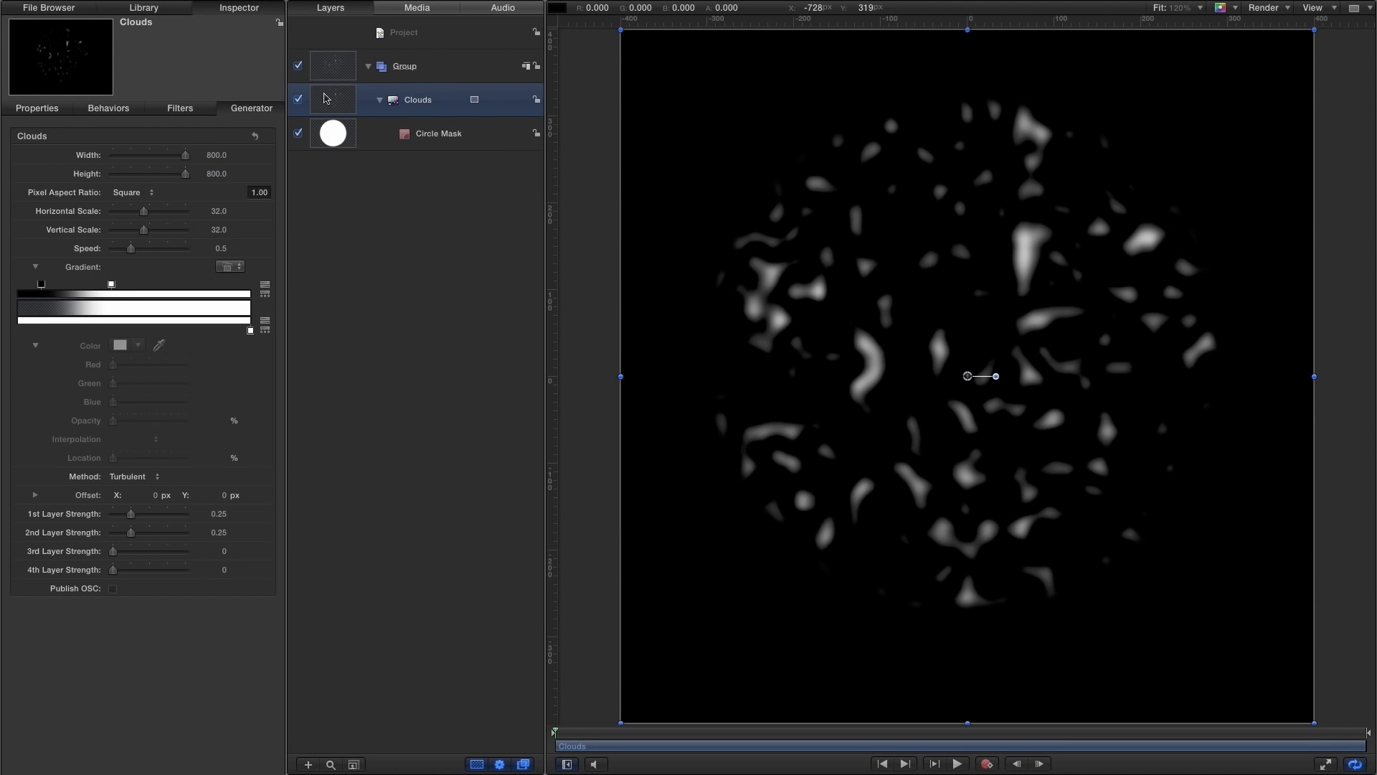
click(196, 7)
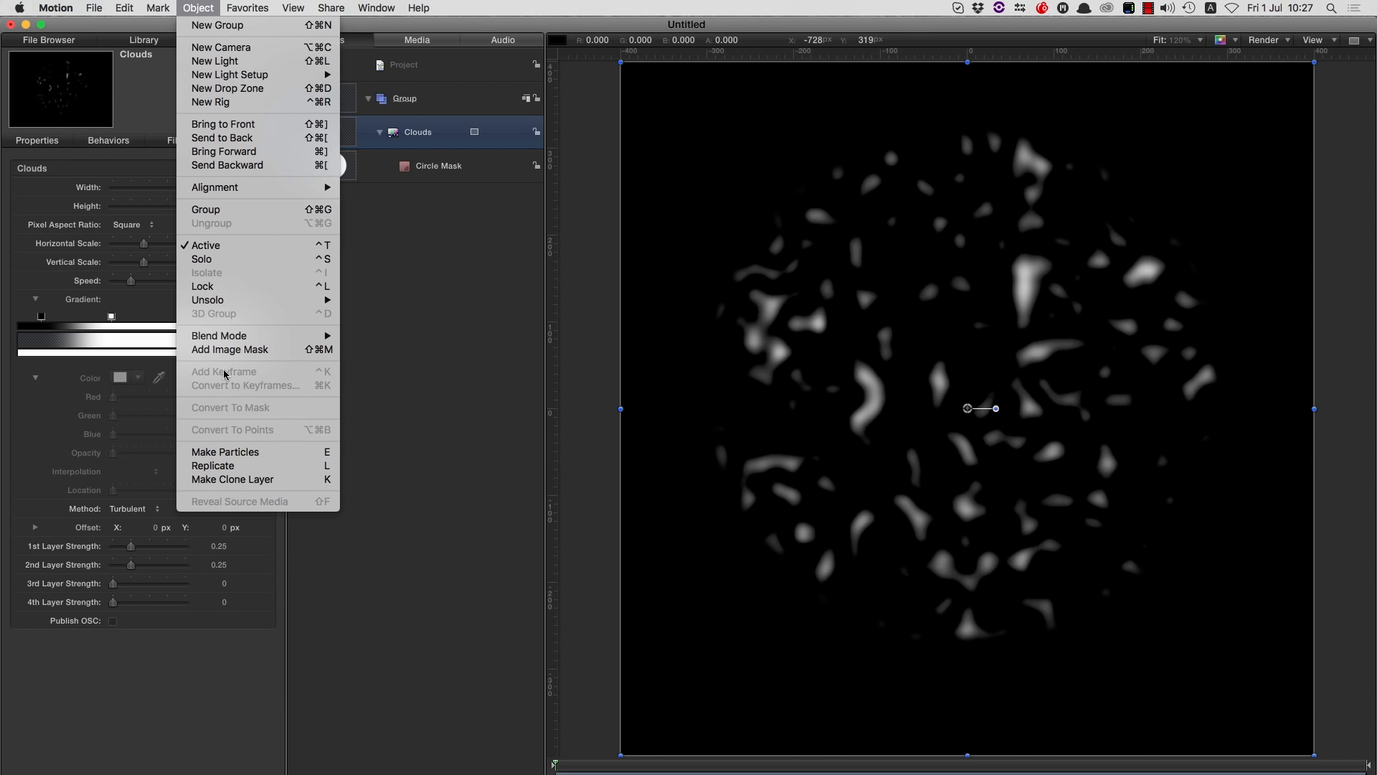
click(246, 470)
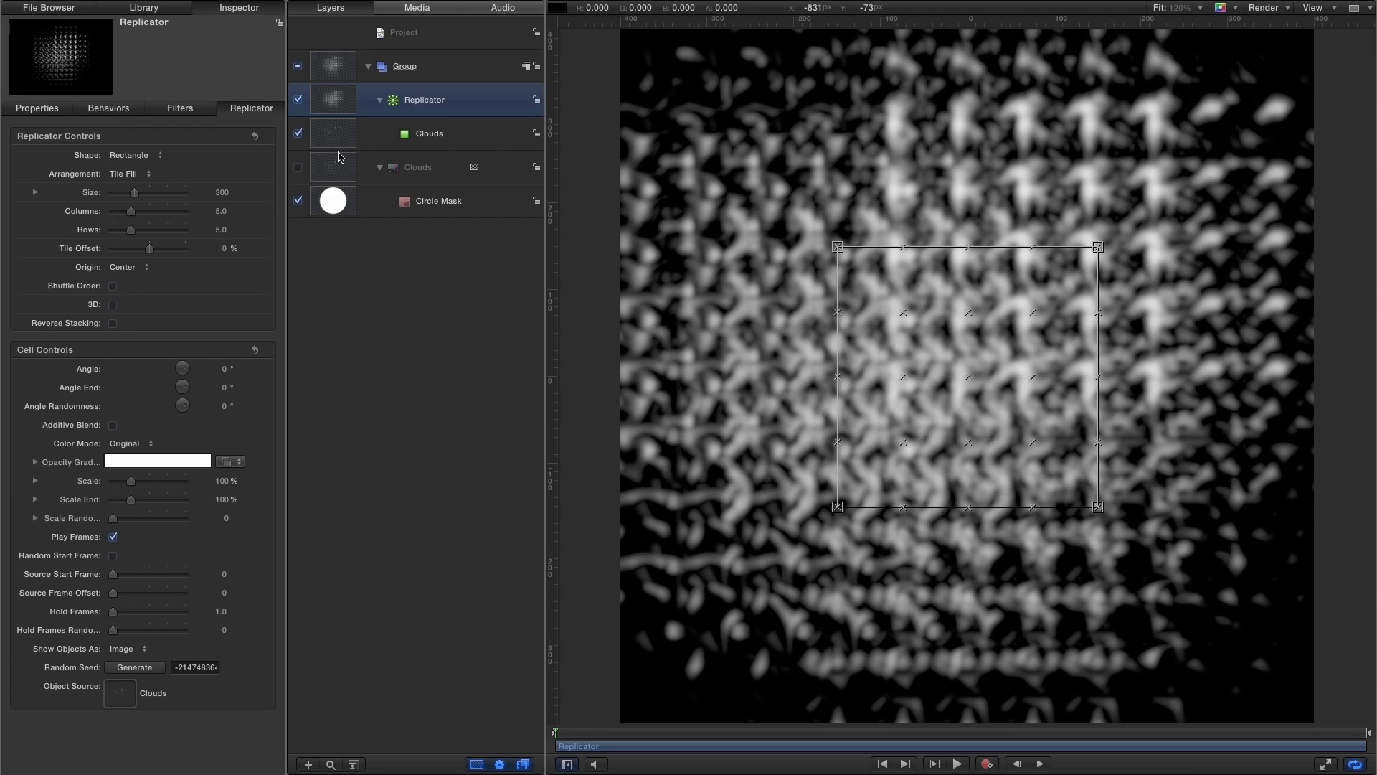
- Make the replicator 3D with a Box shape and Outline arrangement
click(113, 304)
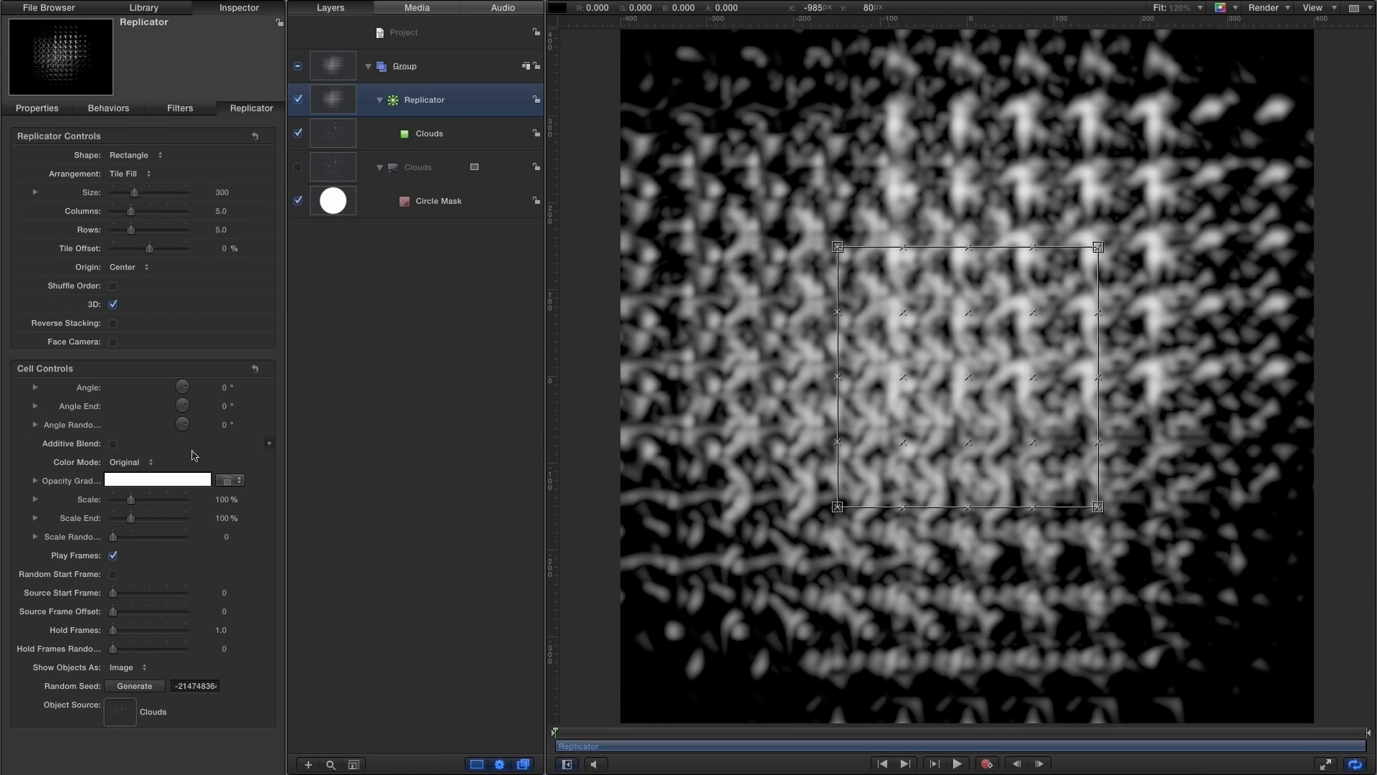
click(129, 155)
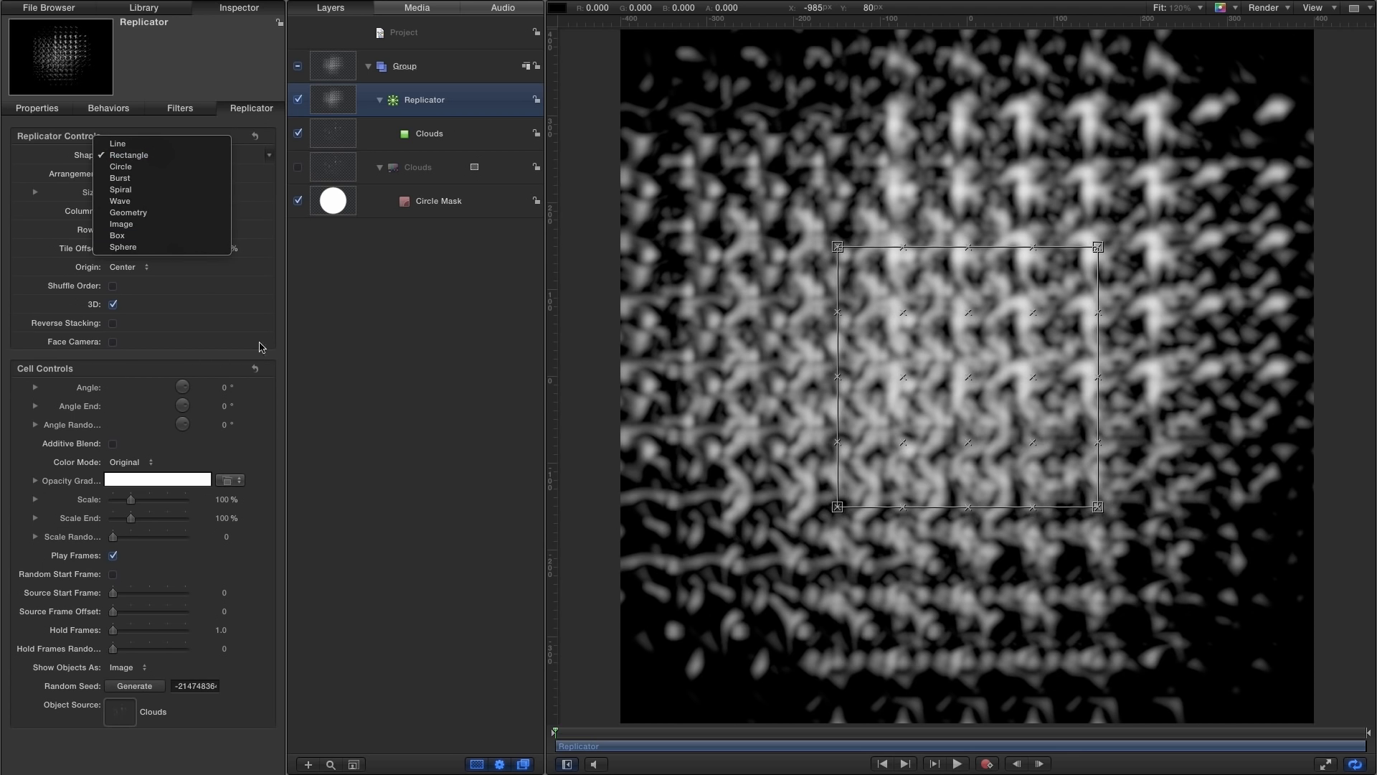
click(116, 237)
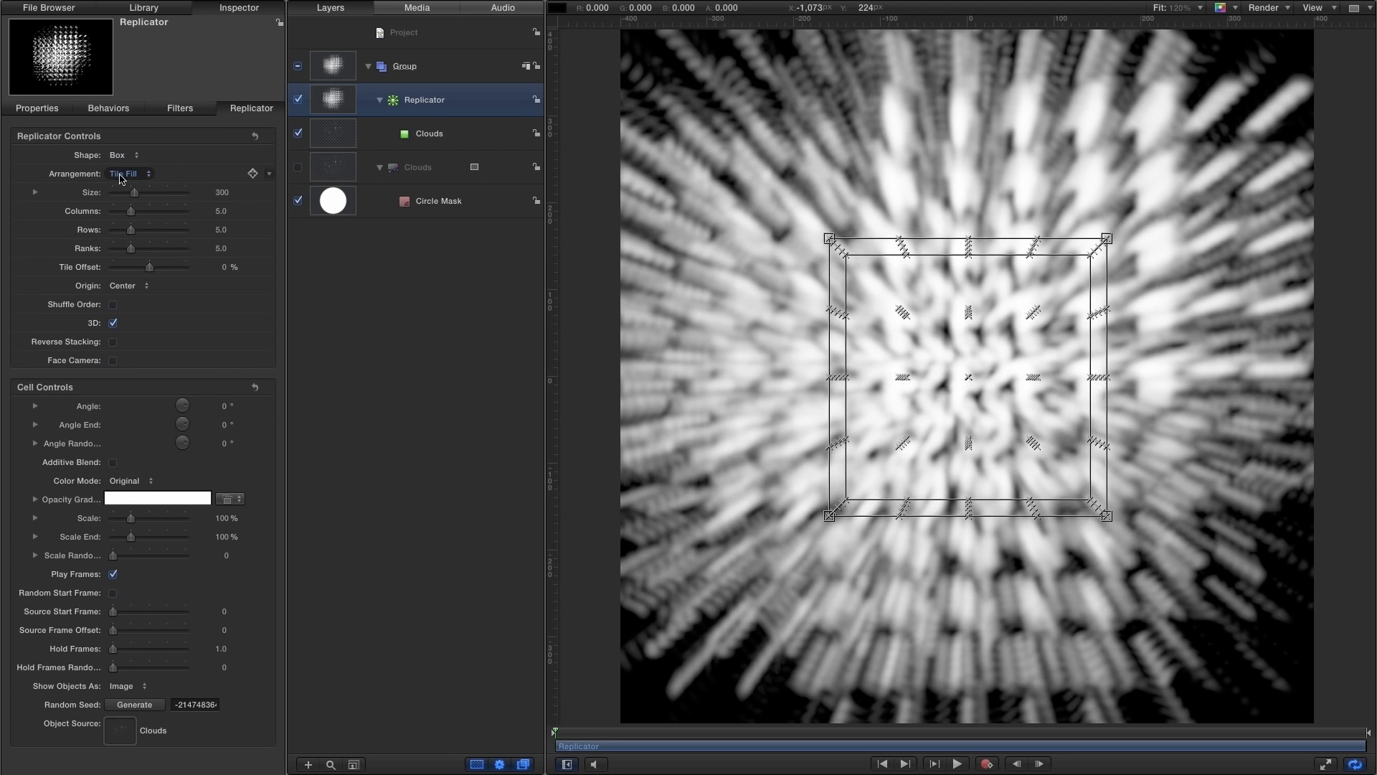
click(119, 172)
click(122, 165)
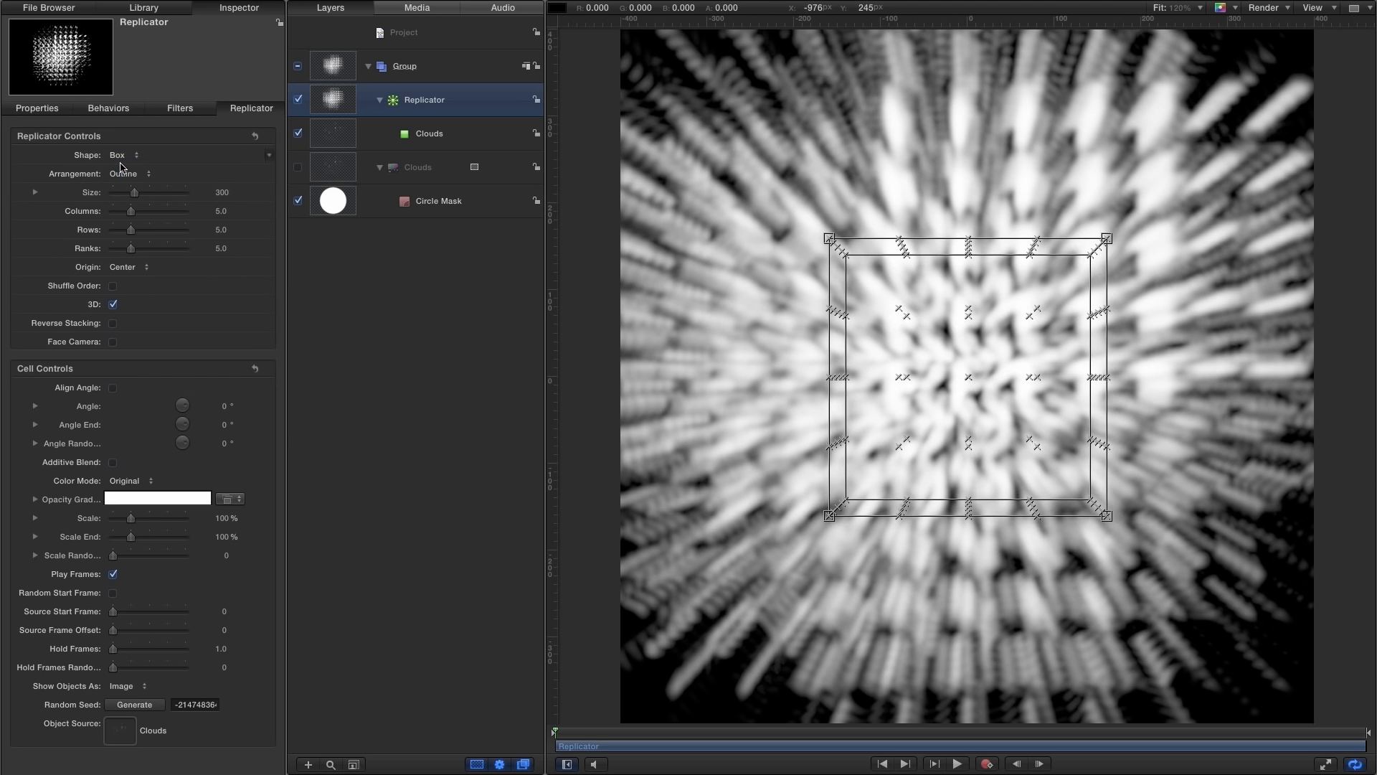
- Set the replicator's size to 200 with 4 columns, 4 rows and 4 ranks
click(222, 192)
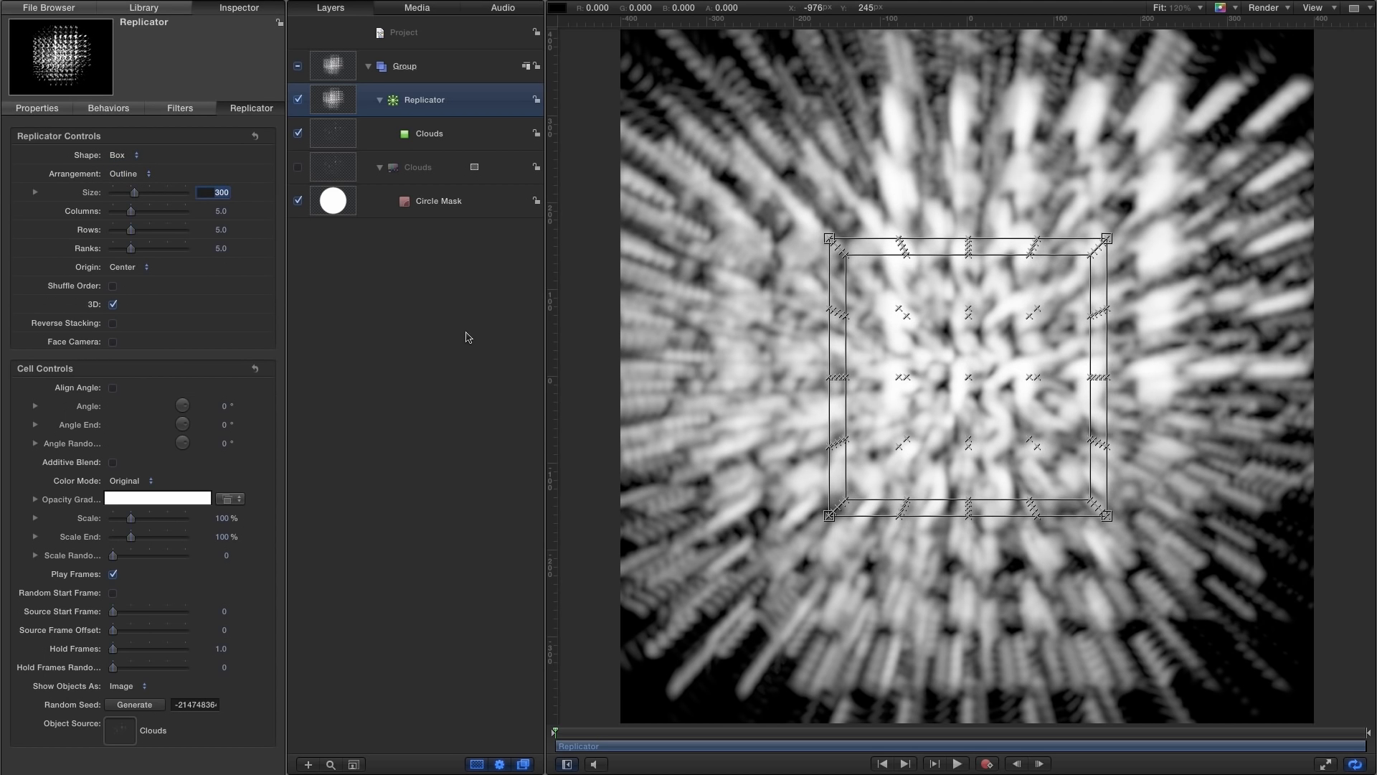
text(200)
key(Tab)
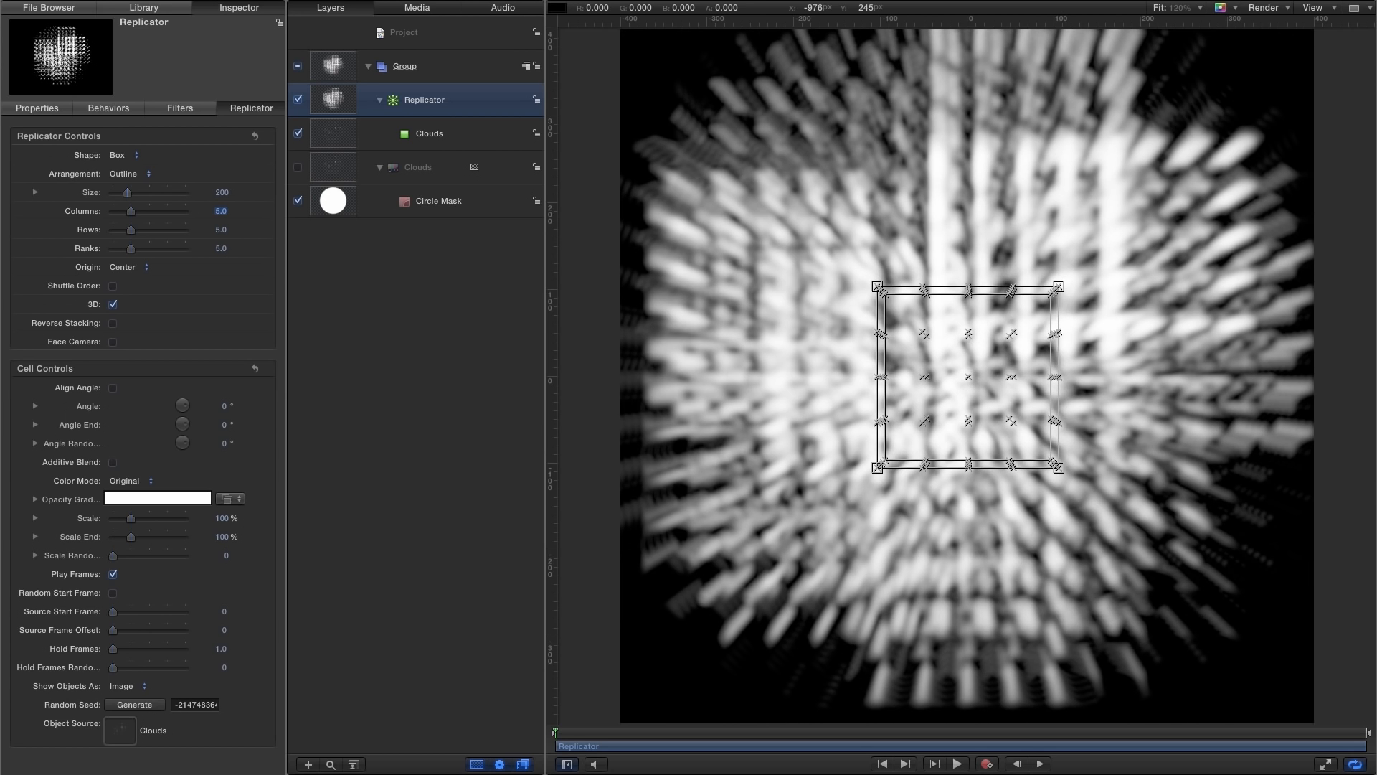
text(4)
key(Tab)
text(4)
key(Return)
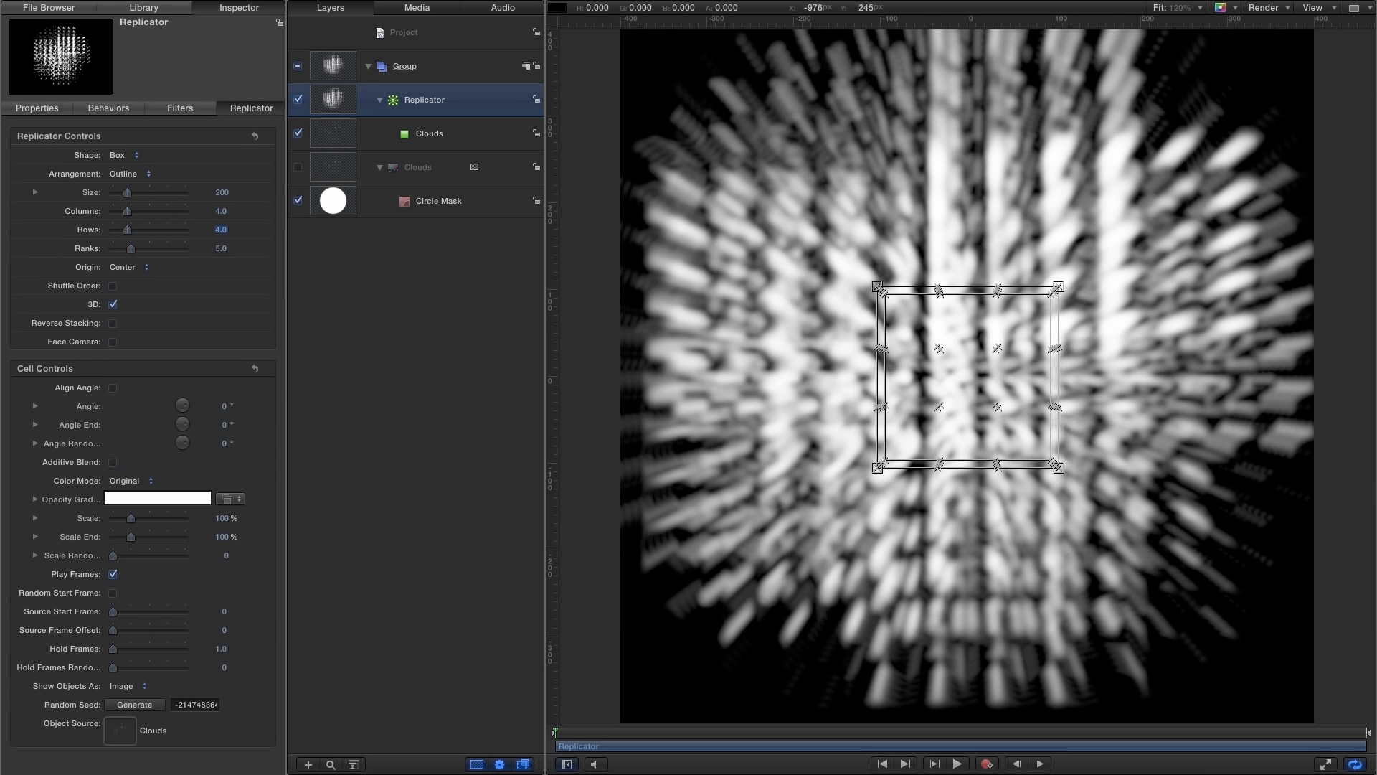
key(Tab)
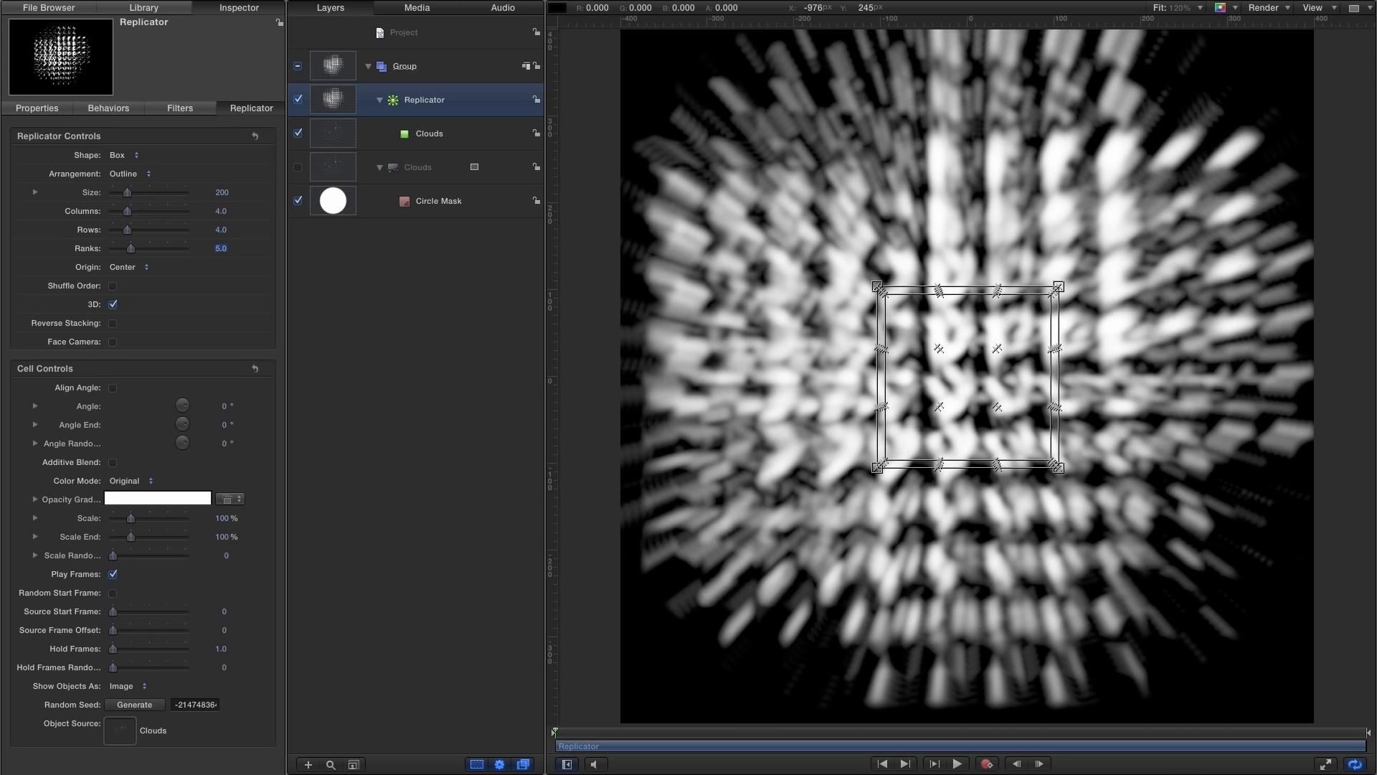
text(4)
key(Return)
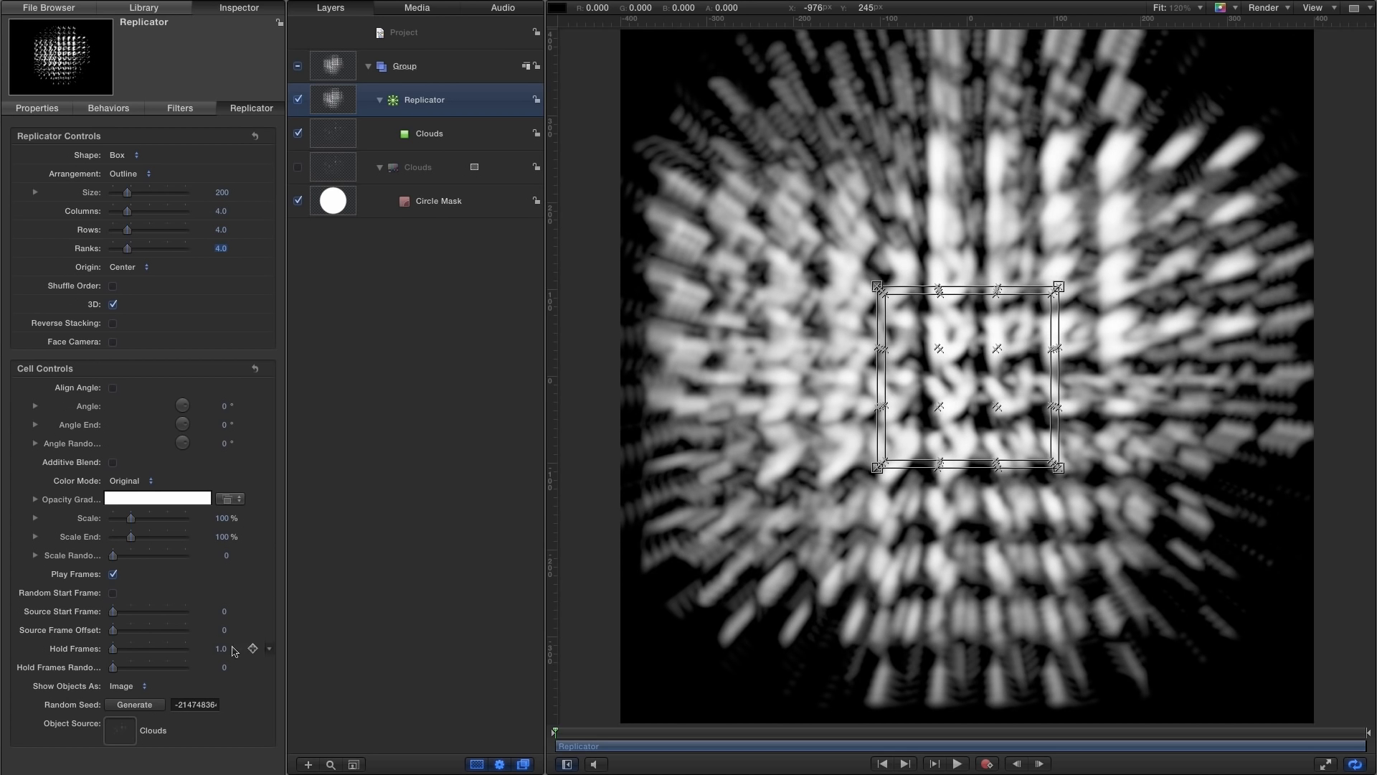
- Set the replicator cells' Scale End to 75% and Scale Randomness to 10, and enable Align Angle
click(222, 536)
text(75)
key(Return)
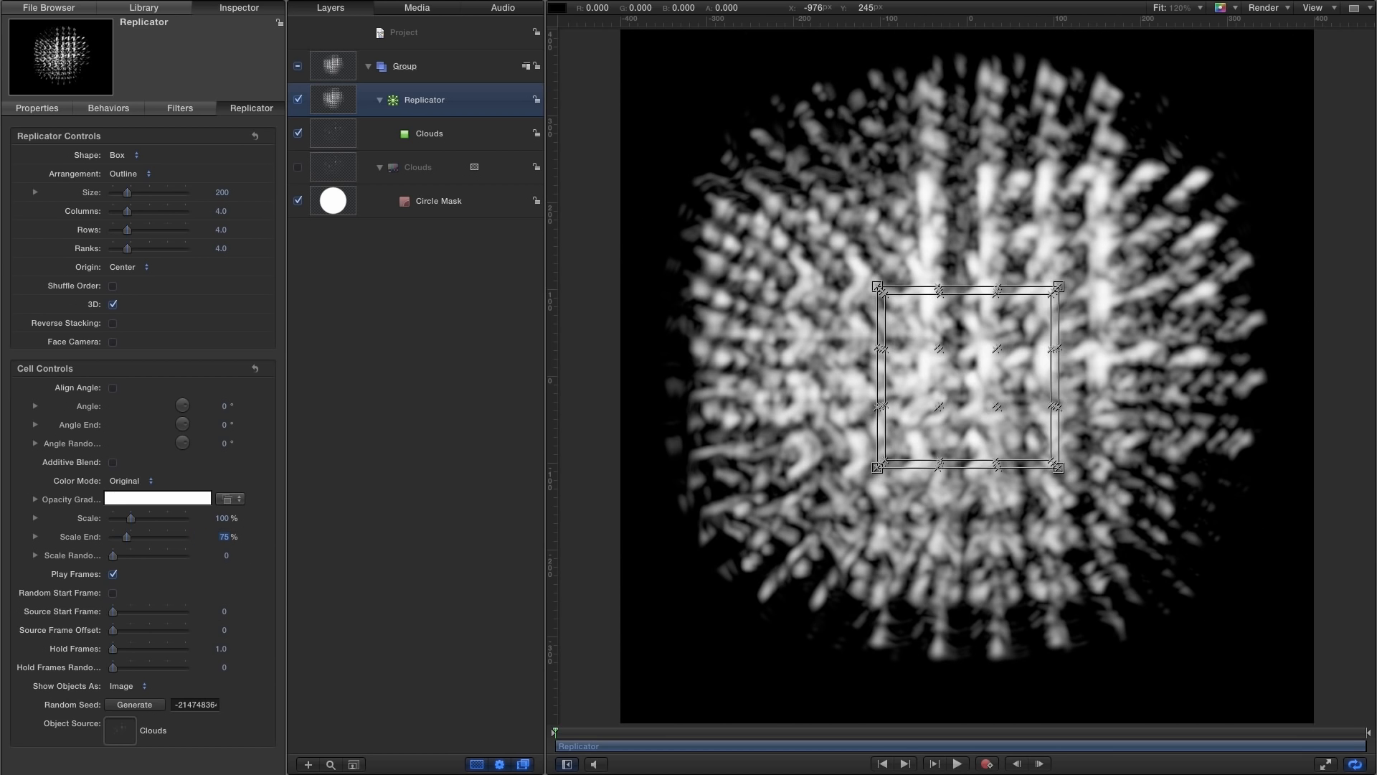
click(226, 556)
text(10)
key(Return)
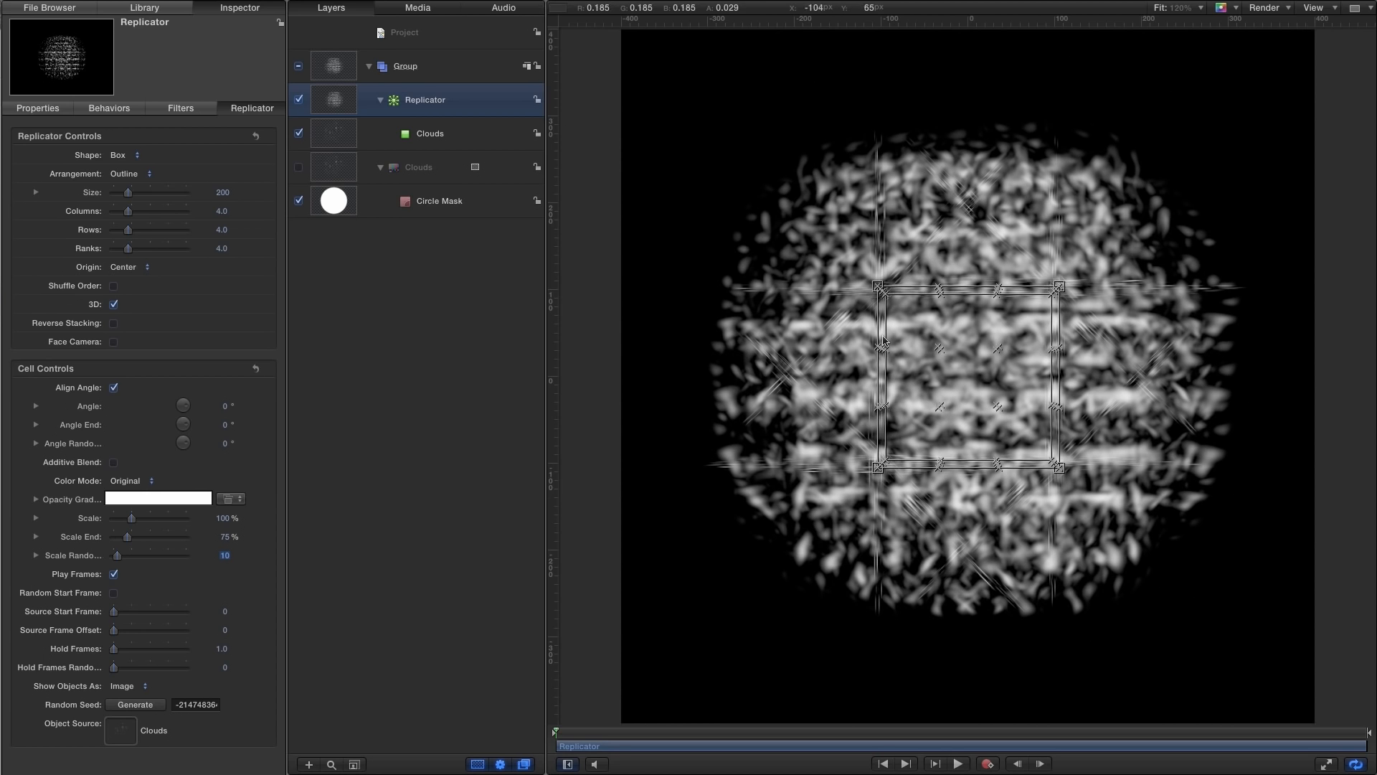
- Add an Unsharp Mask filter from the Sharpen filters to the circle-masked Clouds layer
click(180, 13)
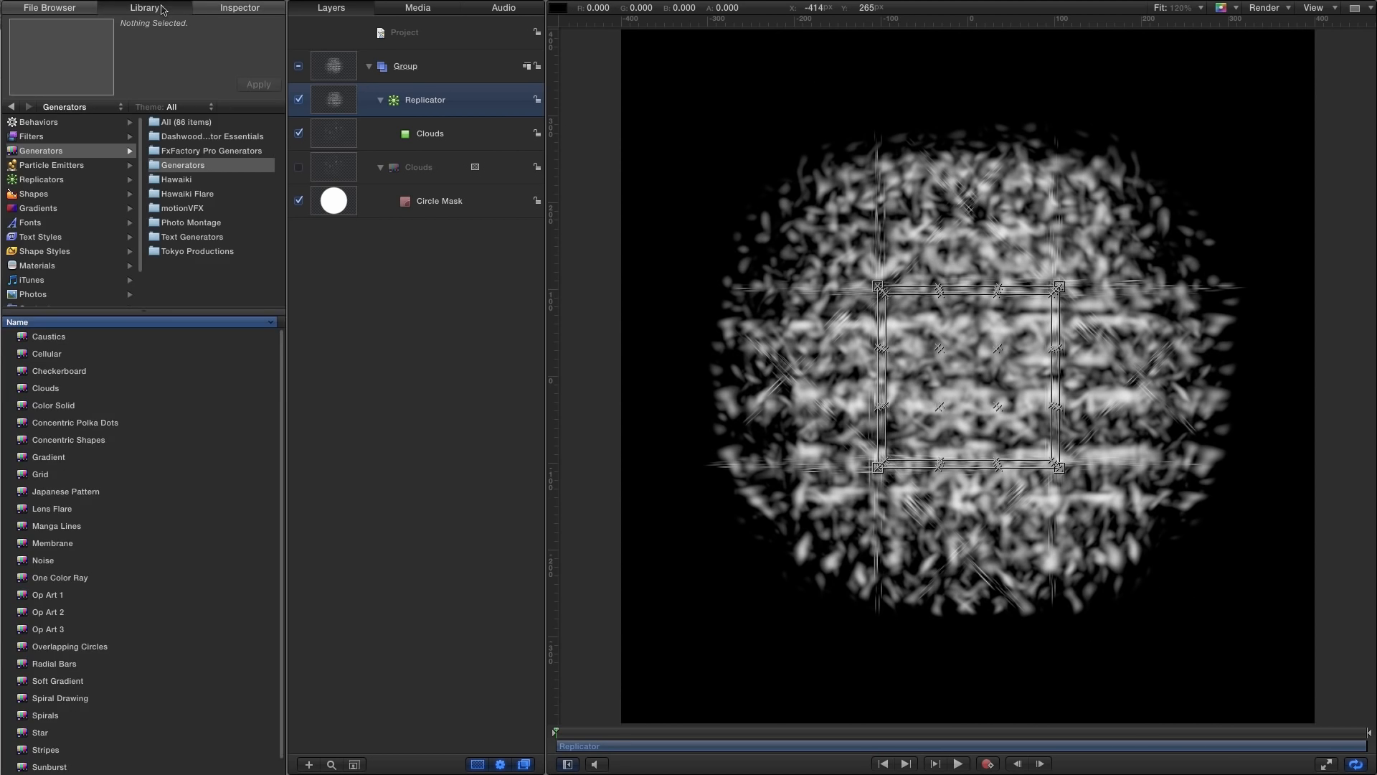
click(30, 138)
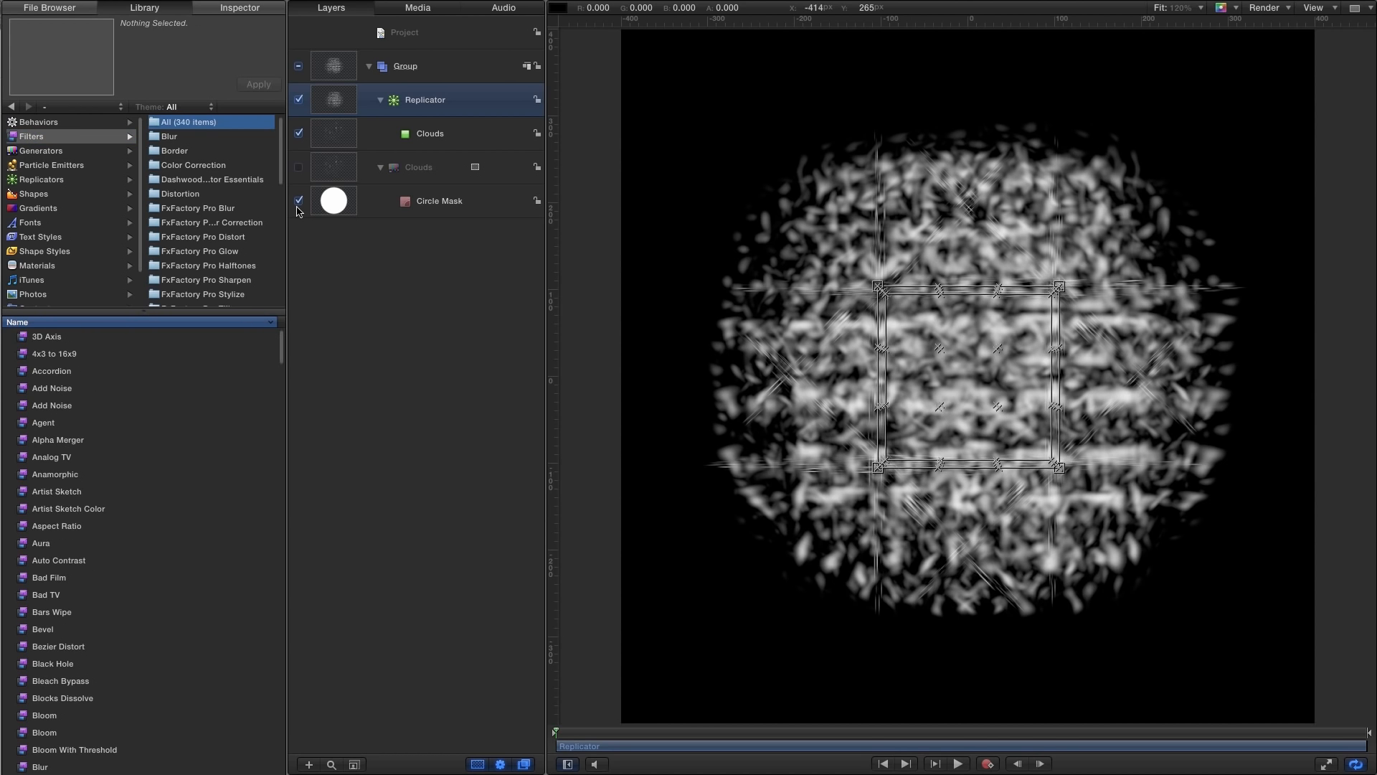
drag(281, 166, 282, 285)
click(178, 213)
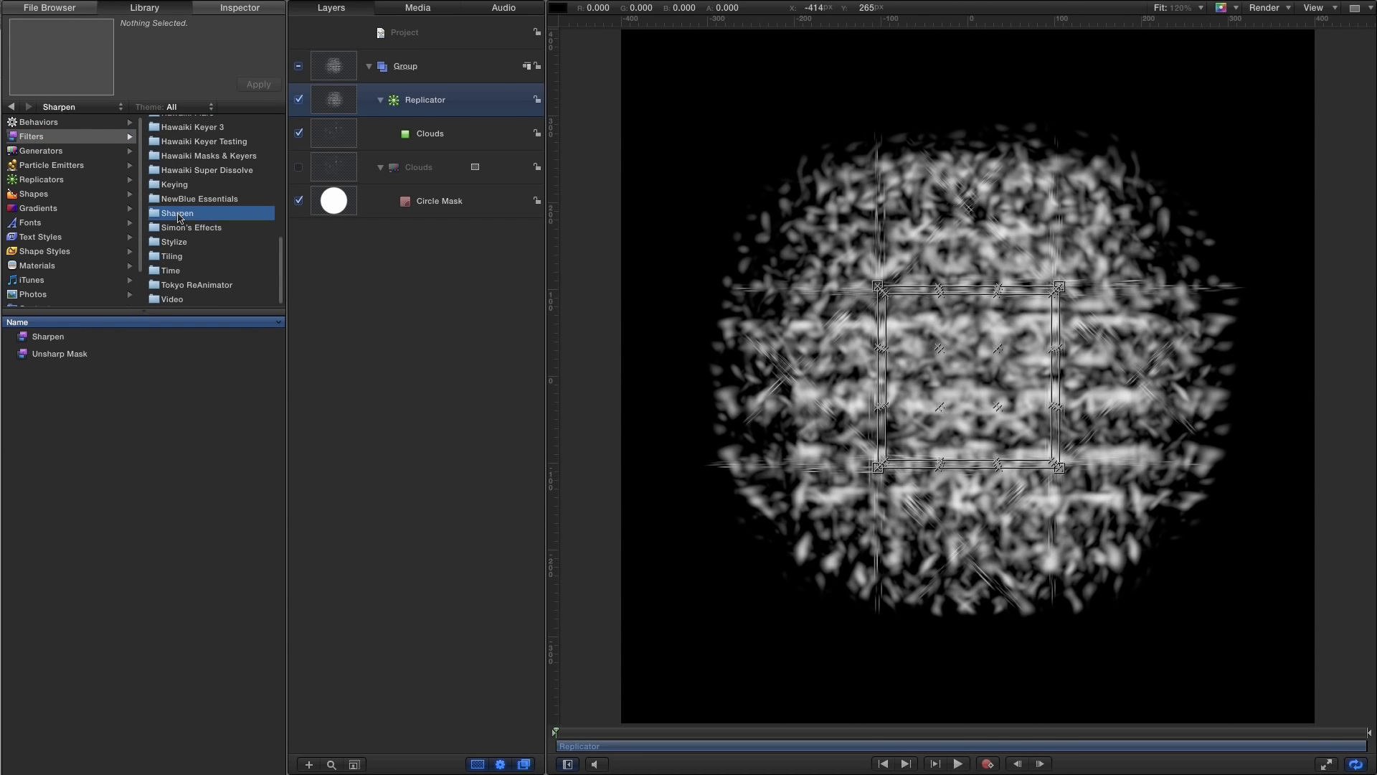
drag(22, 356, 332, 167)
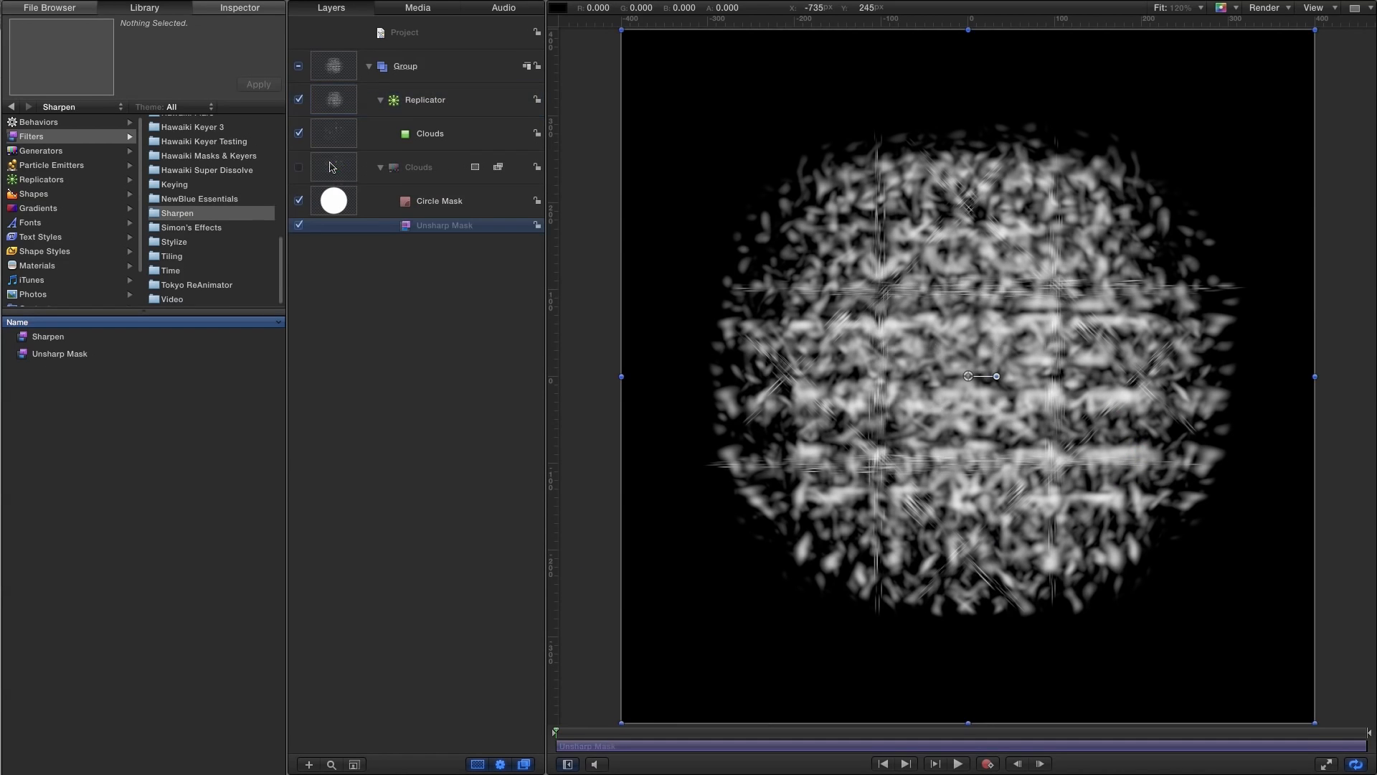
- Set the Clouds layer's Unsharp Mask radius to 32 and amount to 2
click(255, 9)
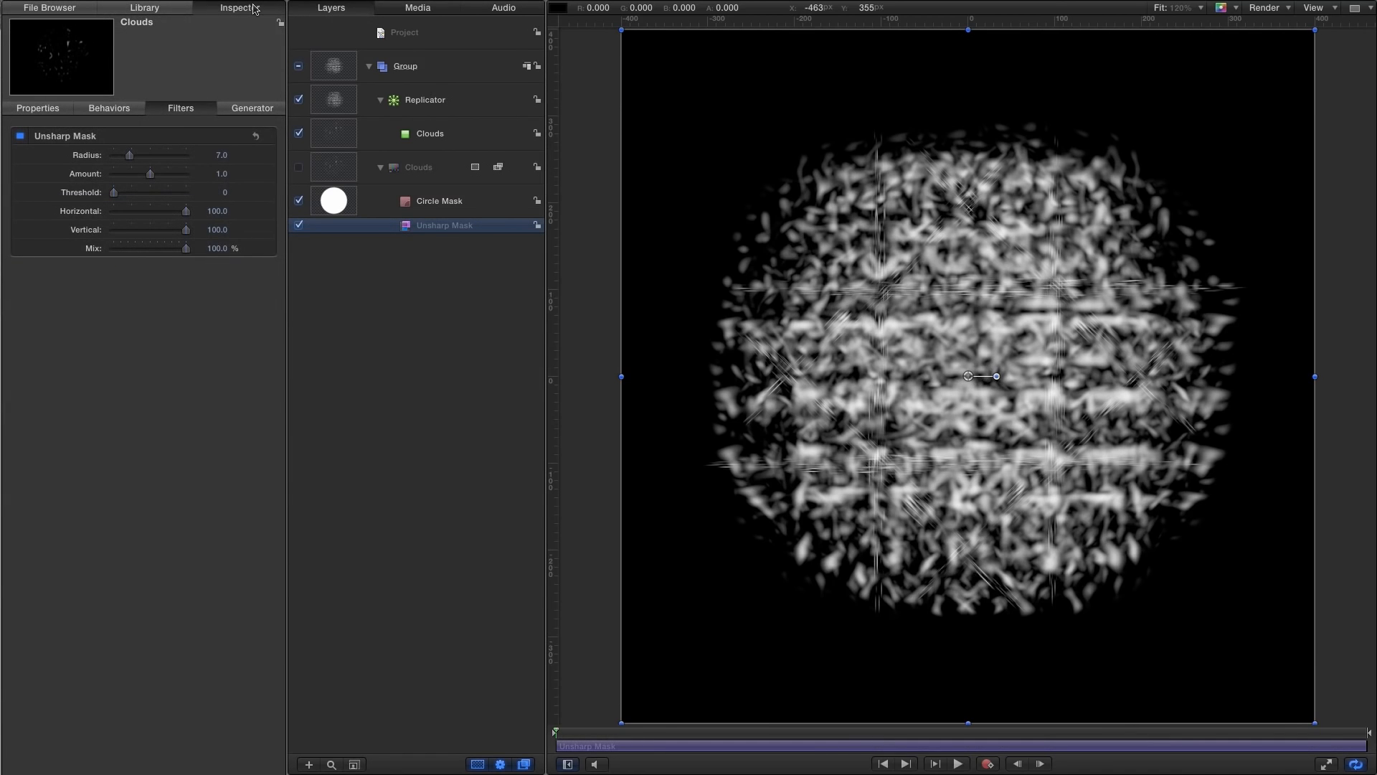
click(218, 155)
key(Tab)
text(2)
key(Return)
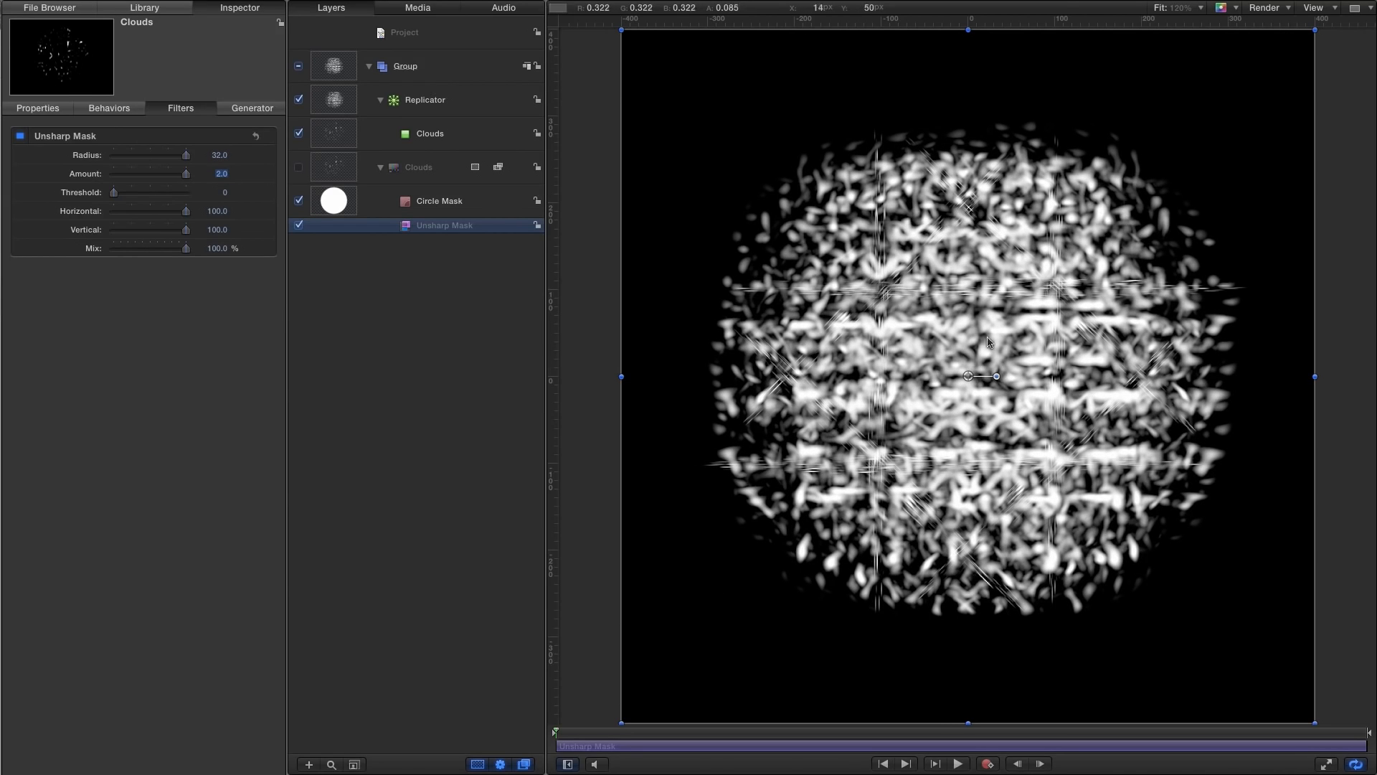
- Copy the Clouds layer's Unsharp Mask filter onto the Replicator
click(1003, 259)
click(406, 228)
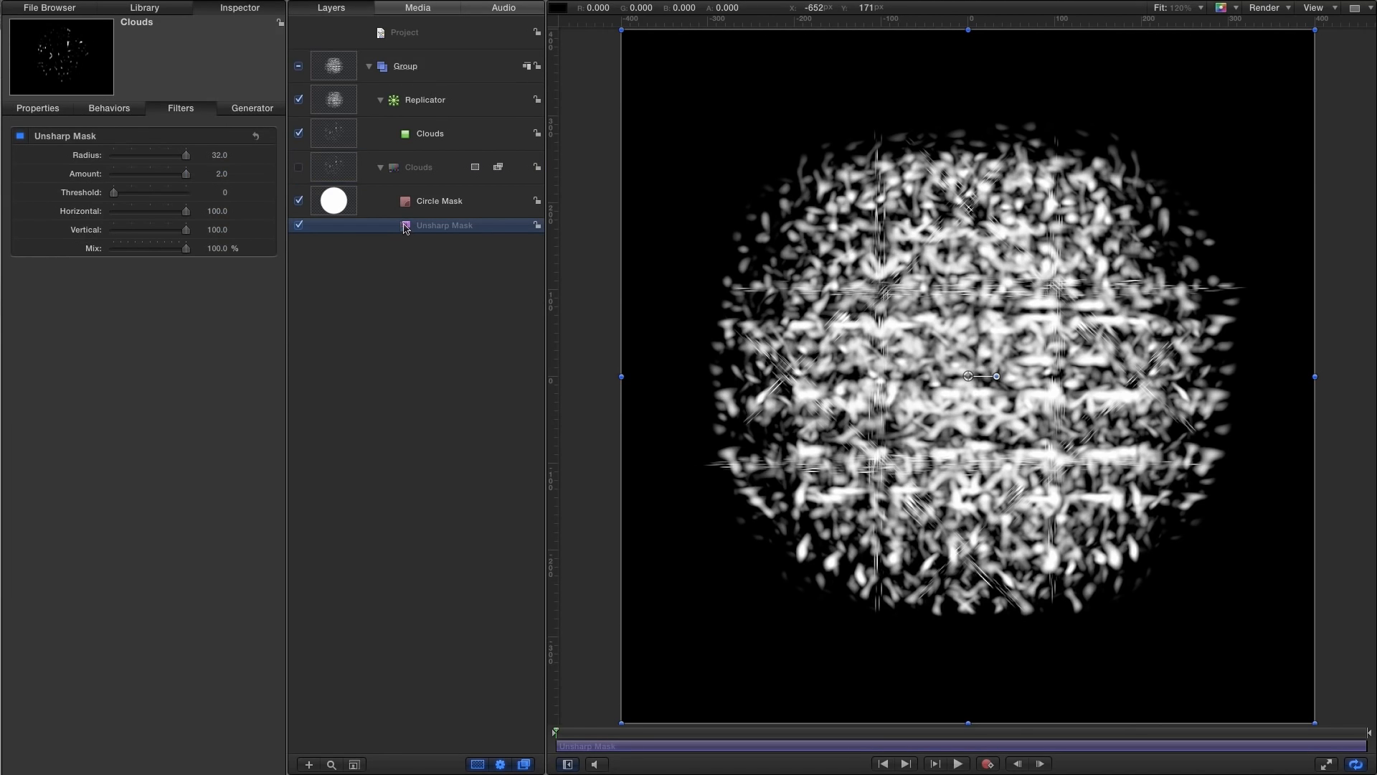
drag(406, 227, 332, 101)
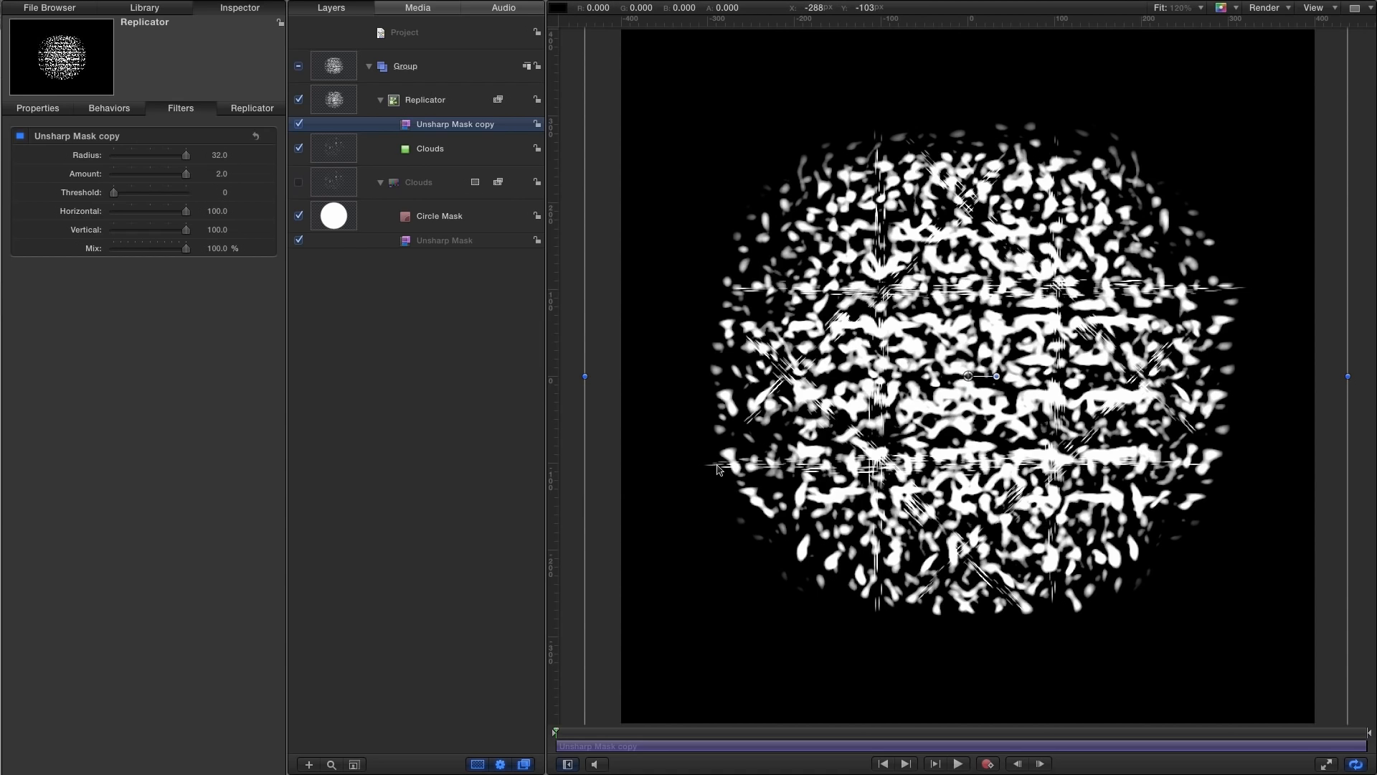
- Add a Crystallize filter from the Stylize filters to the Replicator and send it to the back, below the Unsharp Mask copy
click(145, 9)
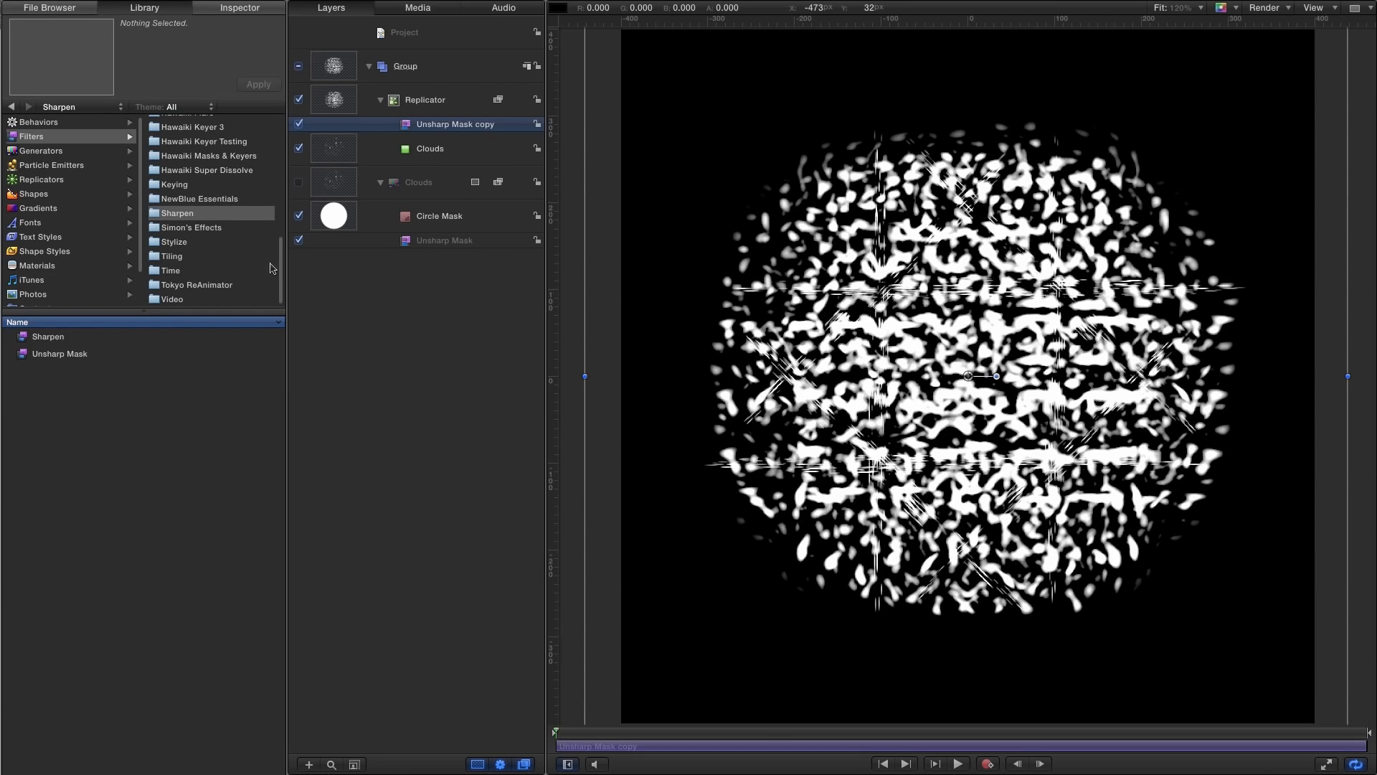
click(169, 242)
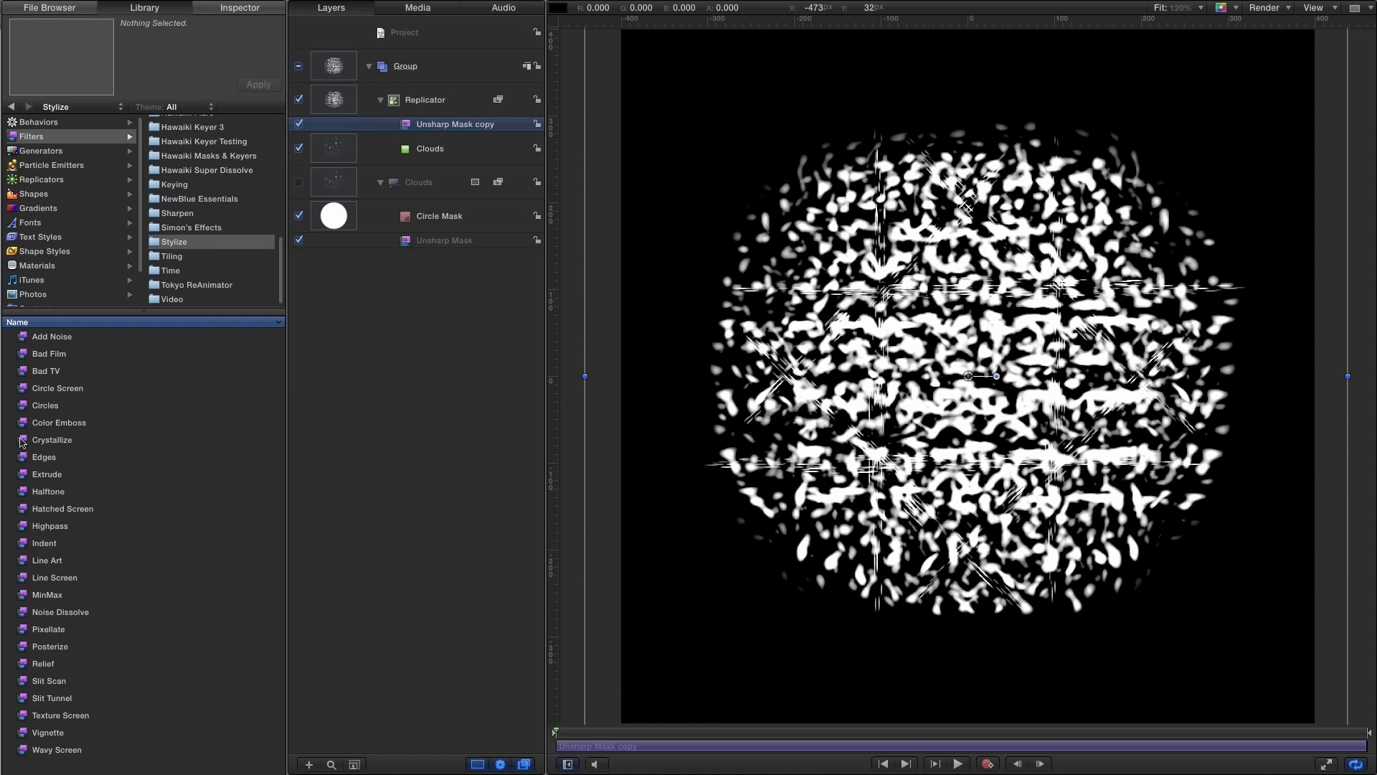
drag(21, 442, 427, 140)
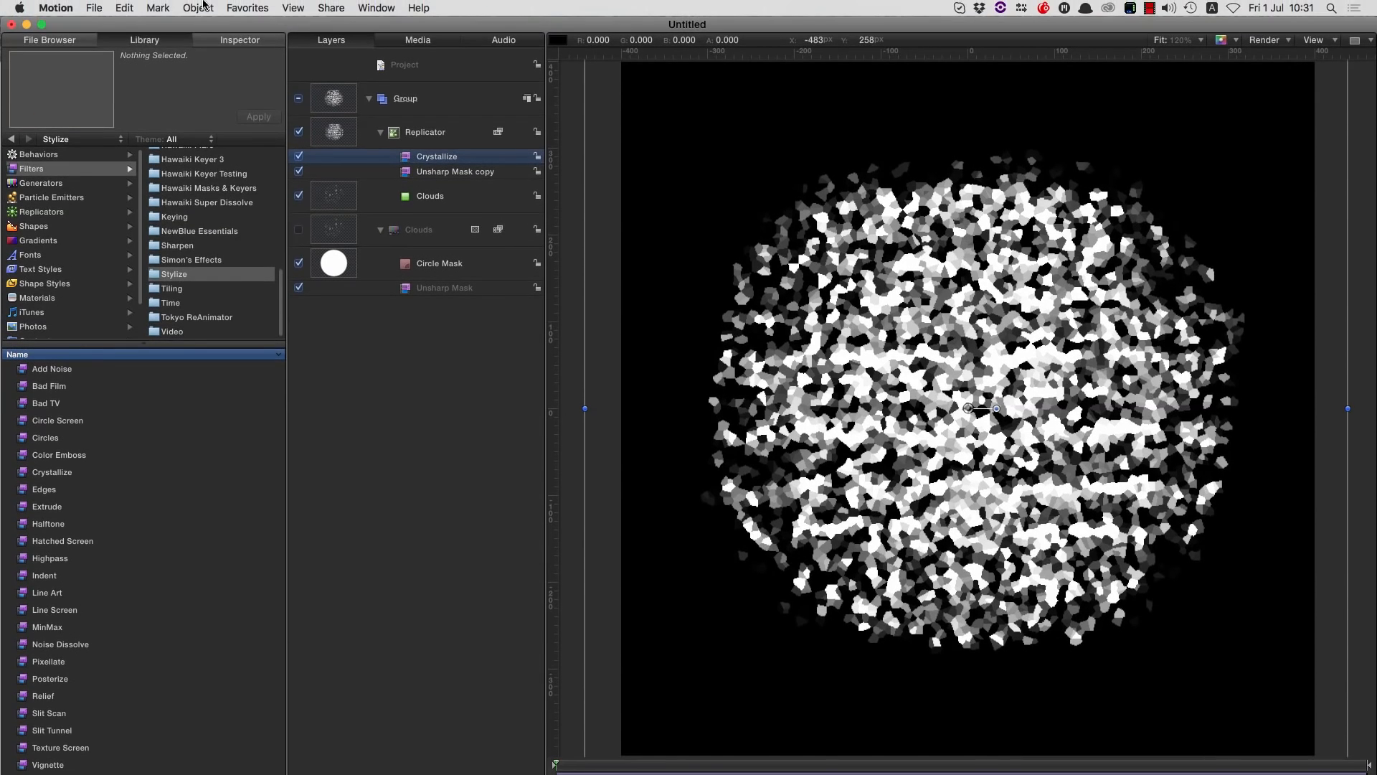
click(198, 8)
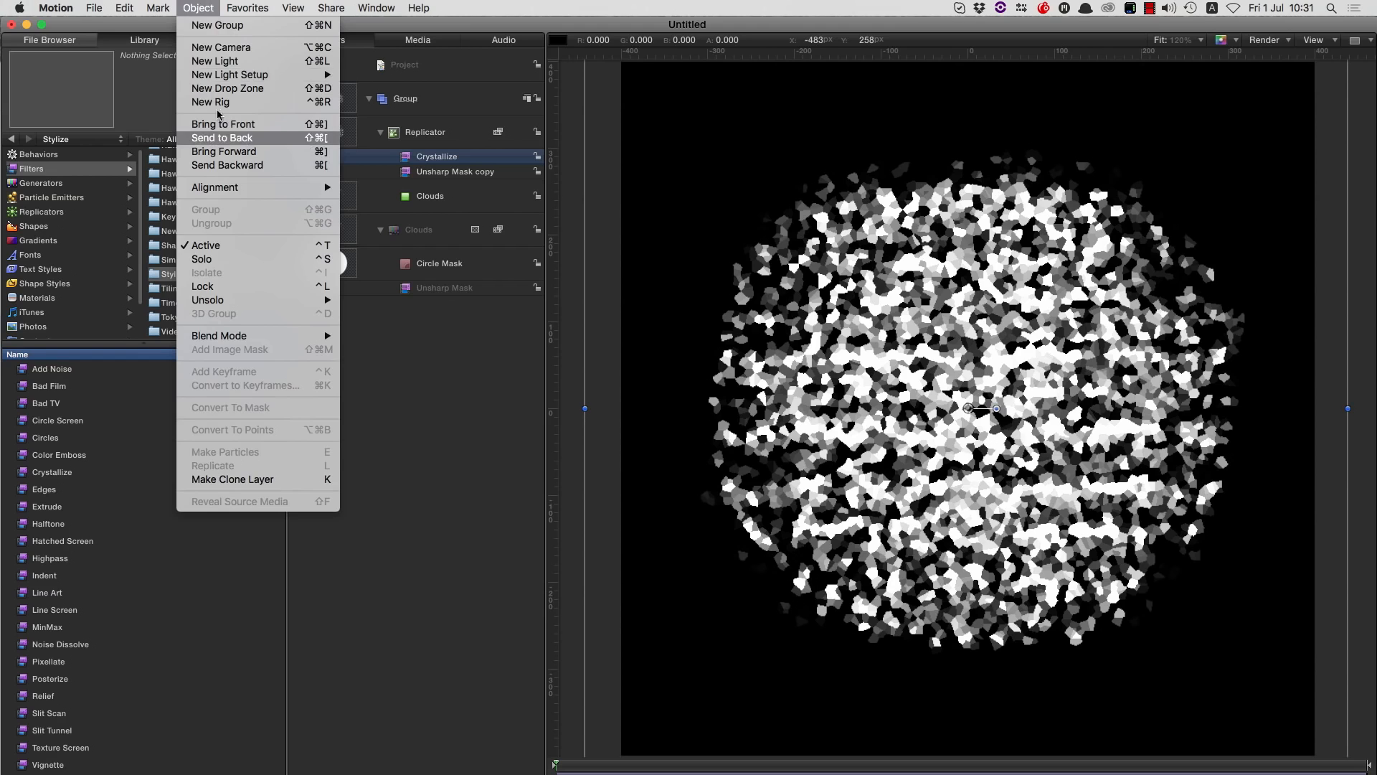
click(226, 141)
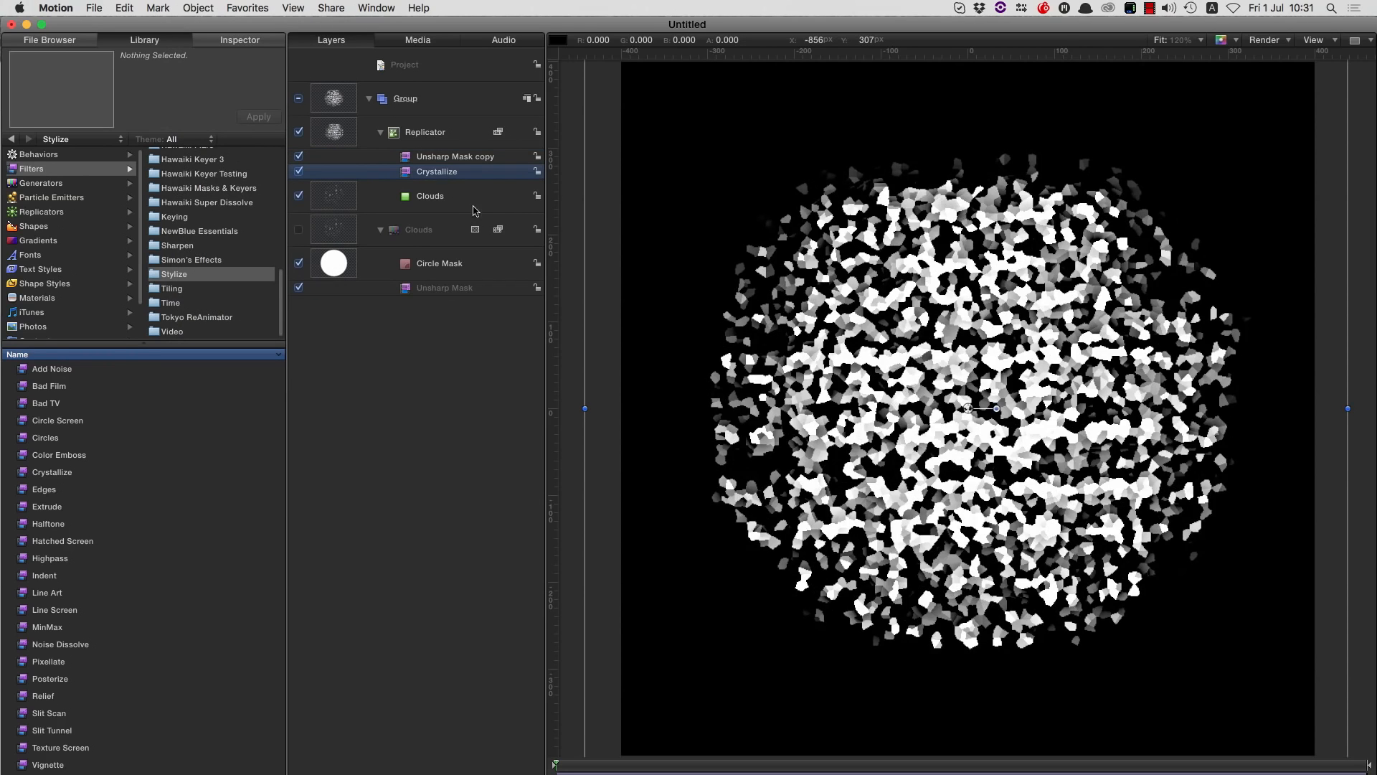
- Set the Crystallize filter's size to 5
click(241, 44)
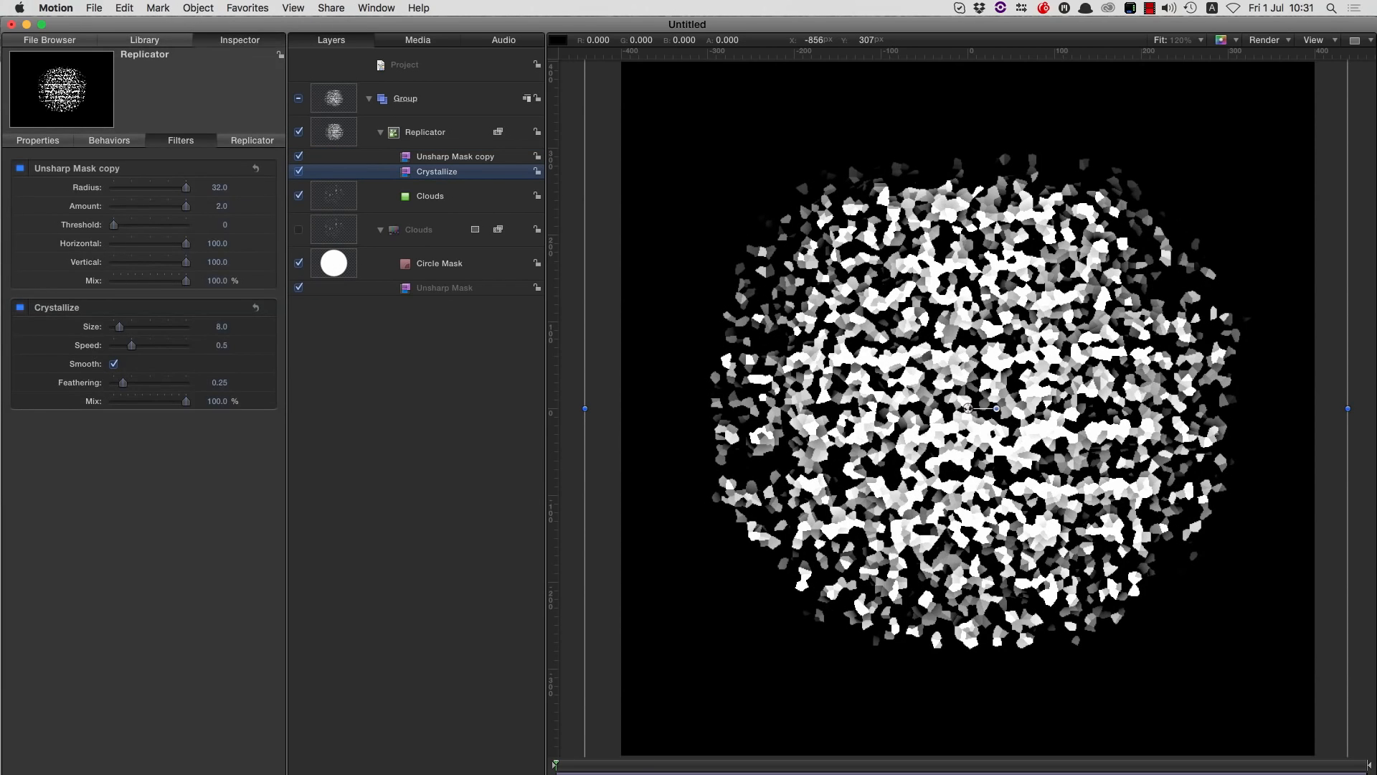
click(223, 327)
key(Tab)
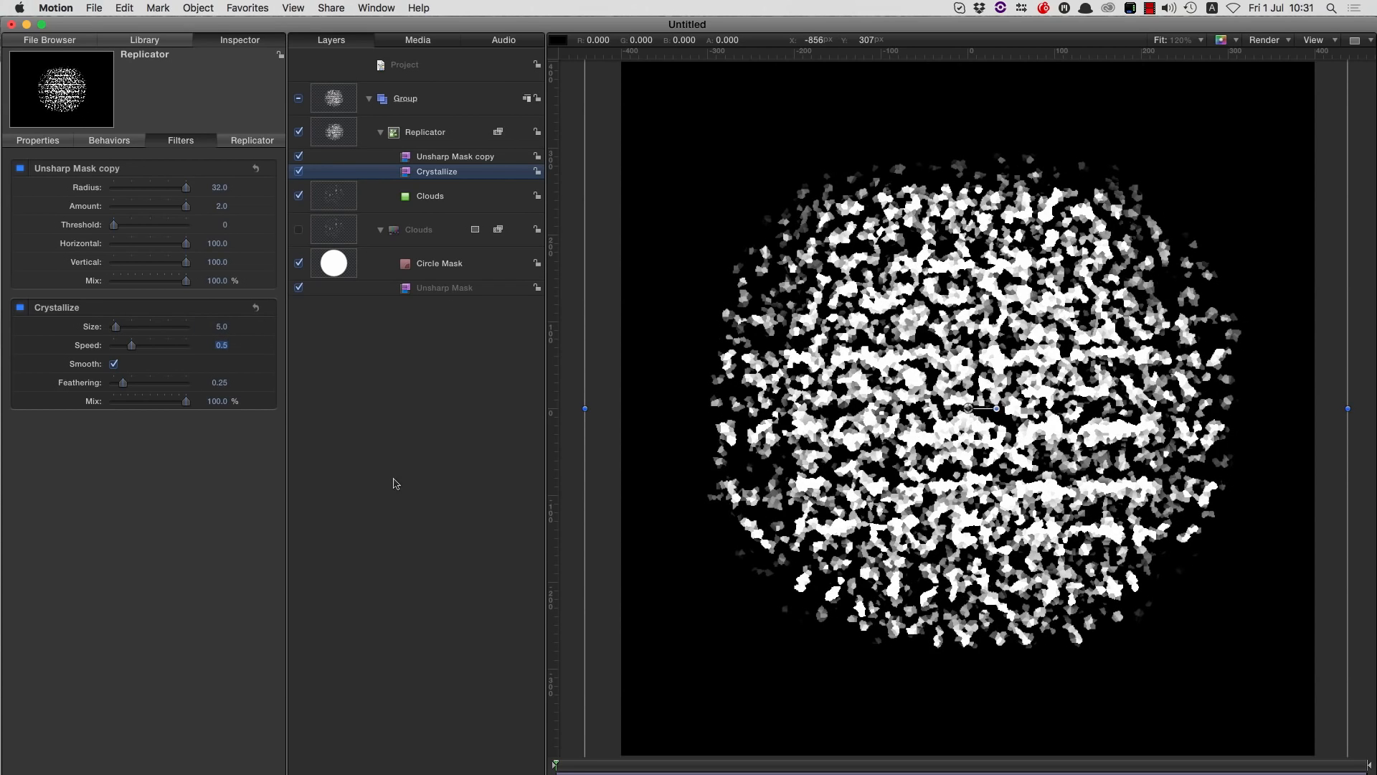
- Add a Glow filter from the Glow filters to the Replicator, above the Unsharp Mask copy
click(148, 41)
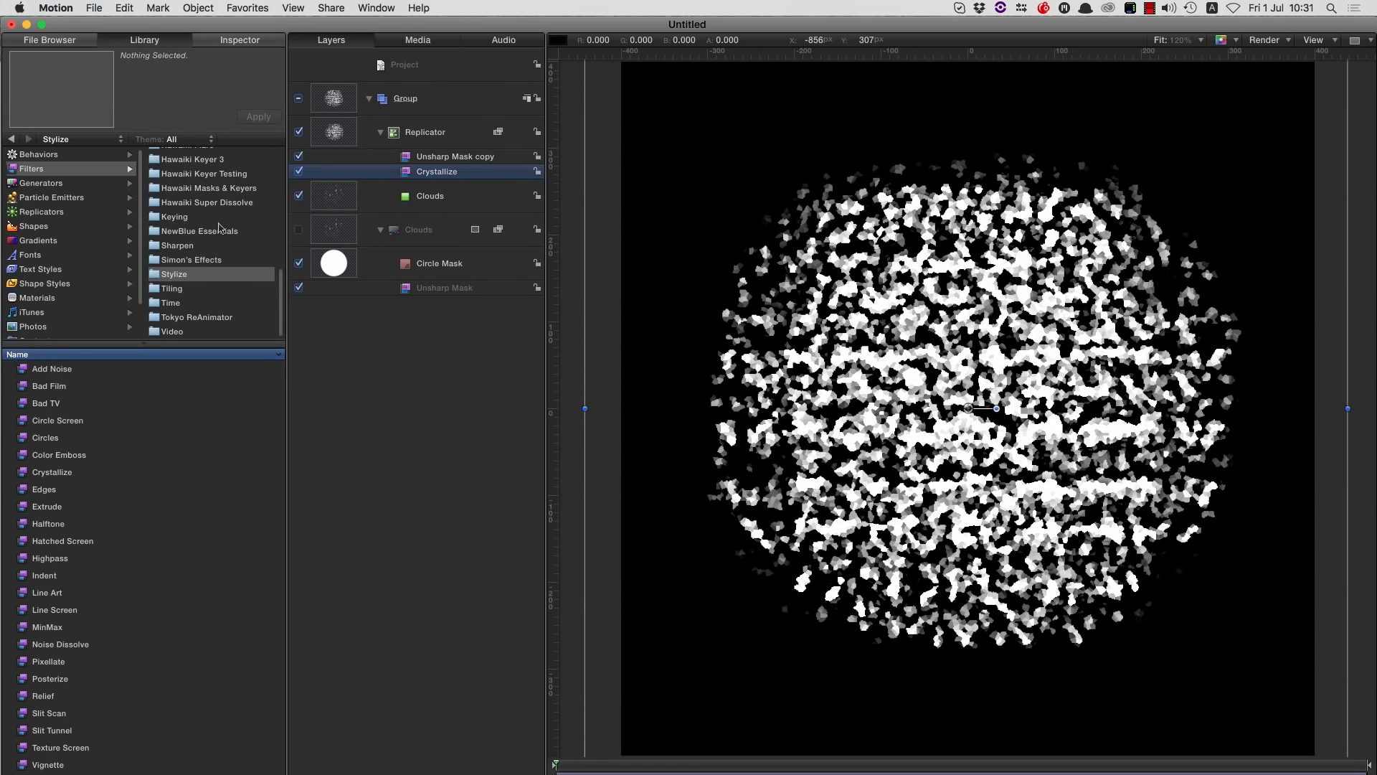
drag(279, 297, 279, 216)
click(164, 289)
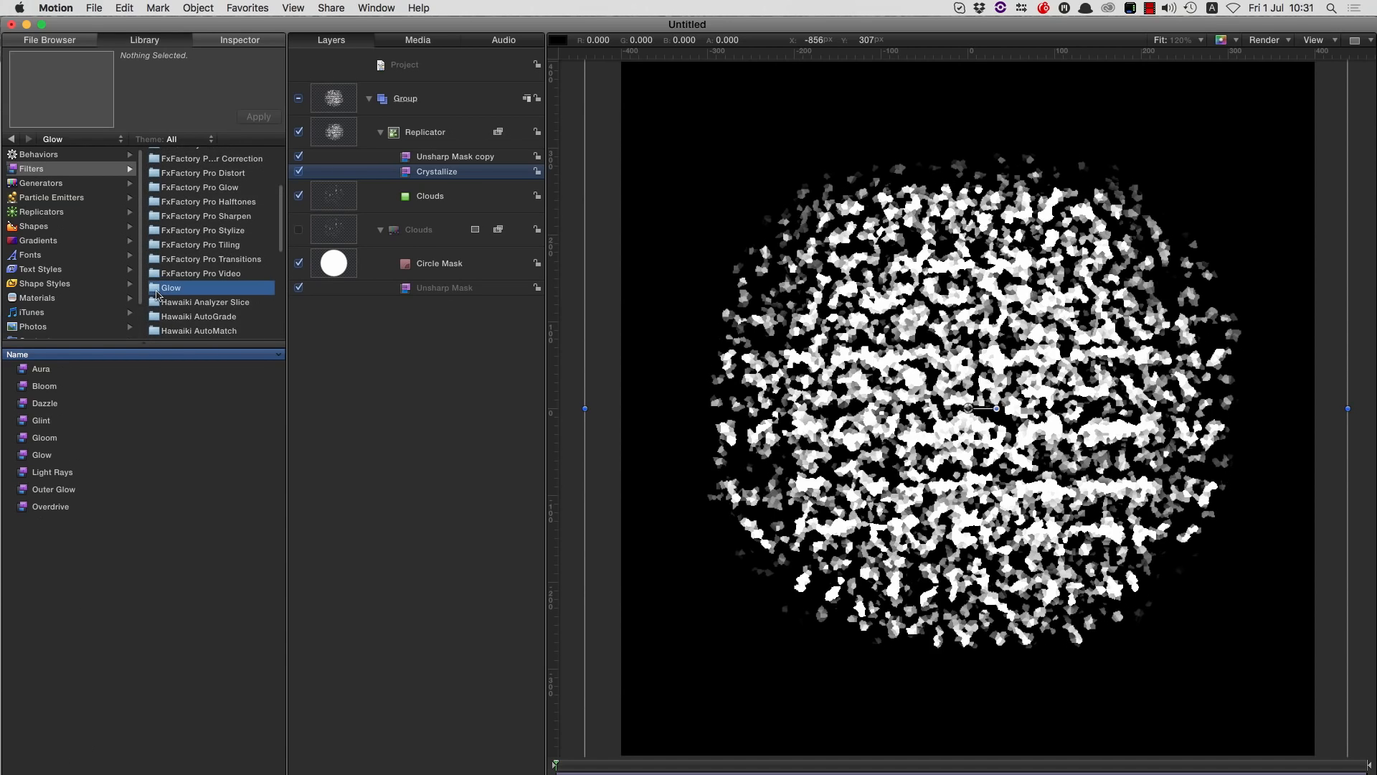
mouse_move(22, 461)
mouse_down()
mouse_move(914, 348)
mouse_move(468, 153)
mouse_up()
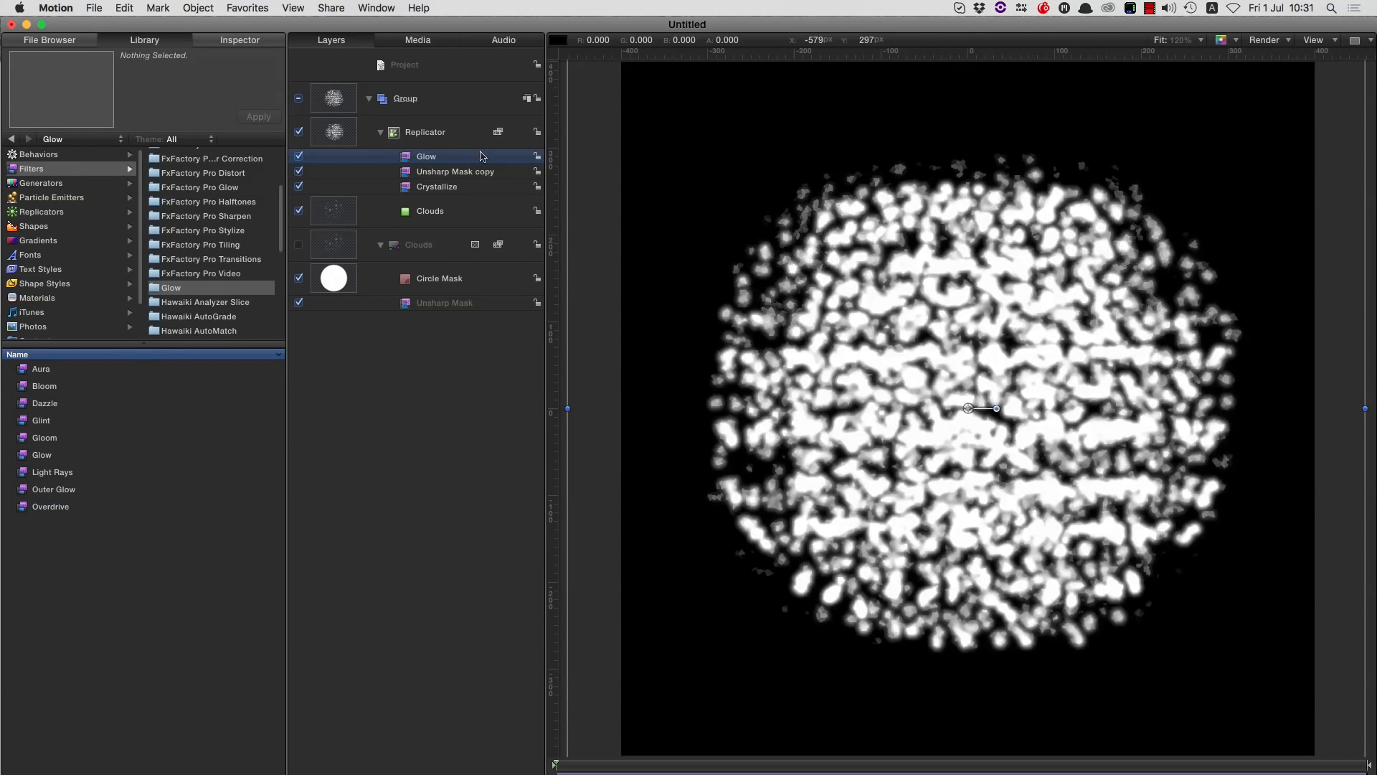
- Set the Glow filter's radius to 100, opacity to 0.5 and threshold to 0.5
click(241, 41)
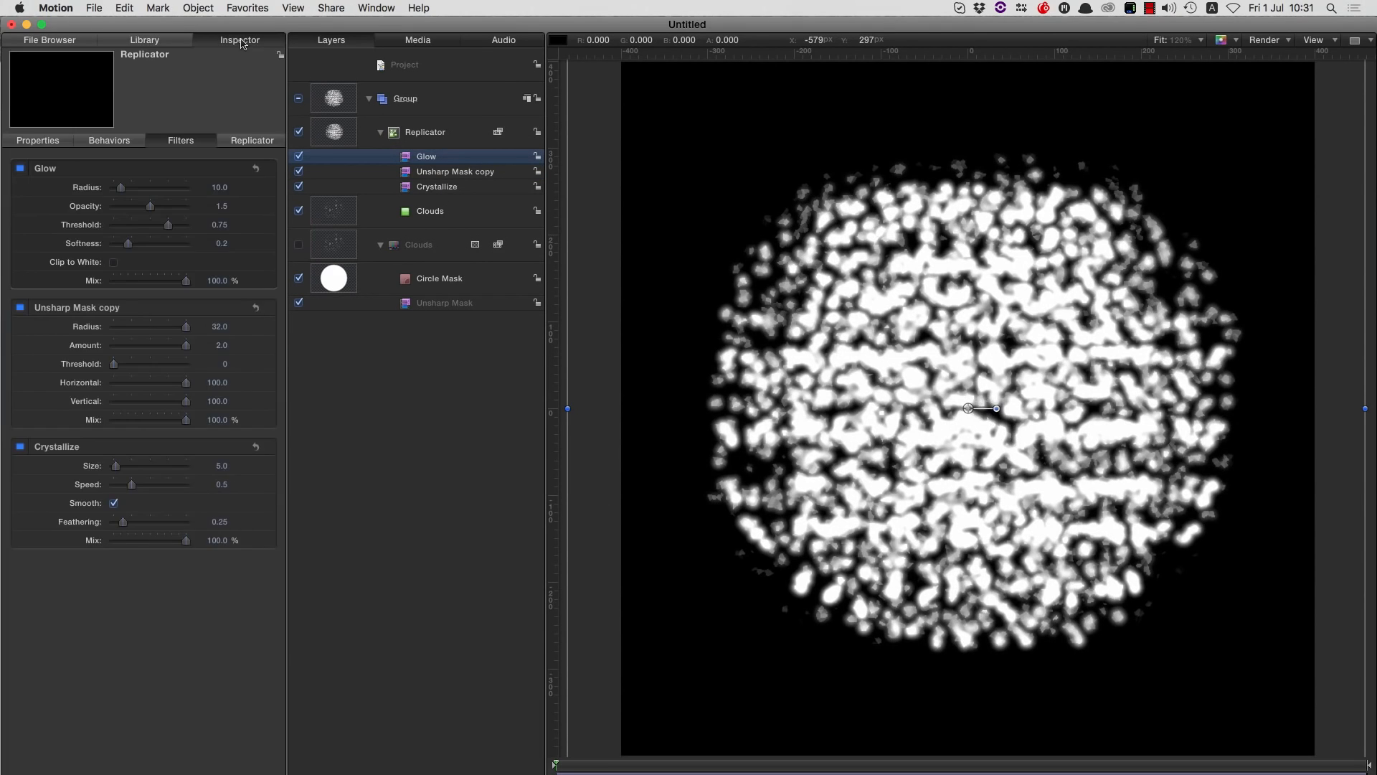
click(221, 188)
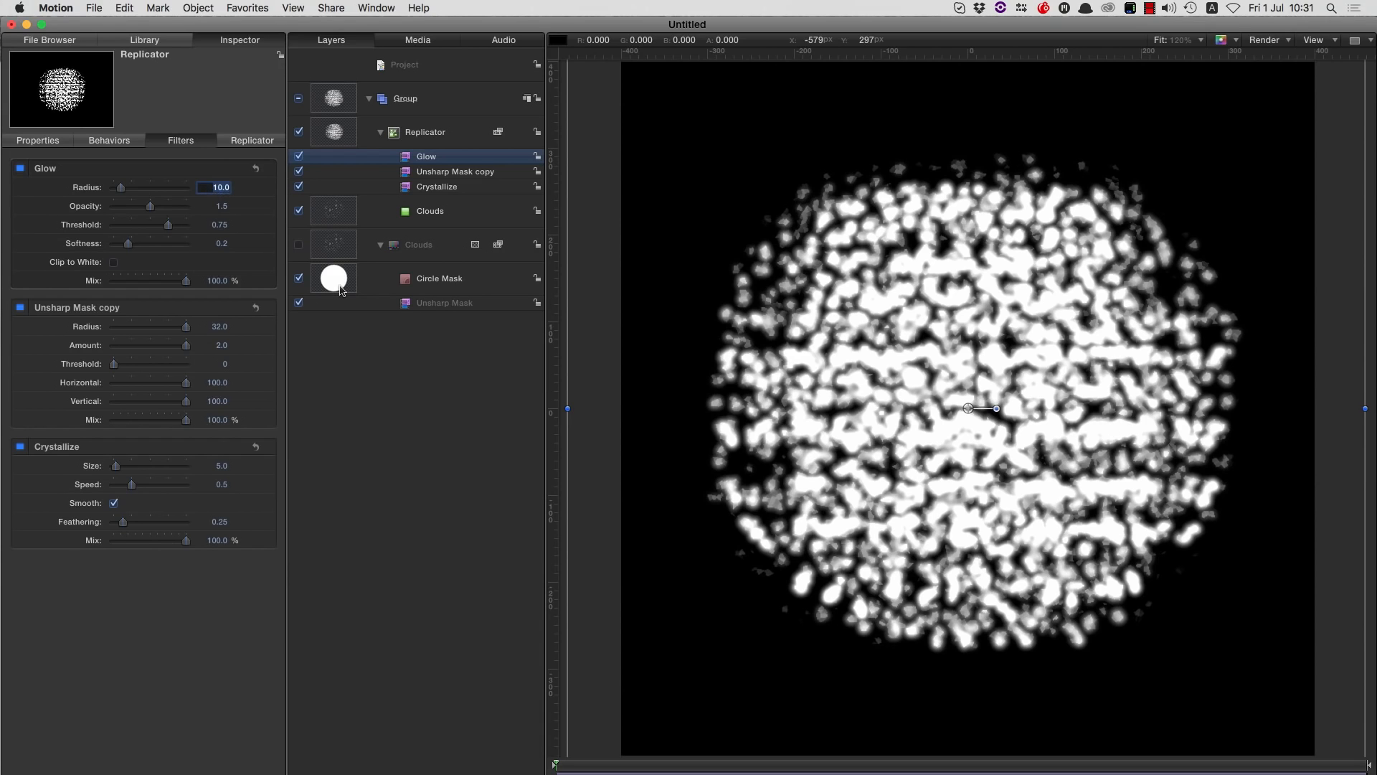
key(Tab)
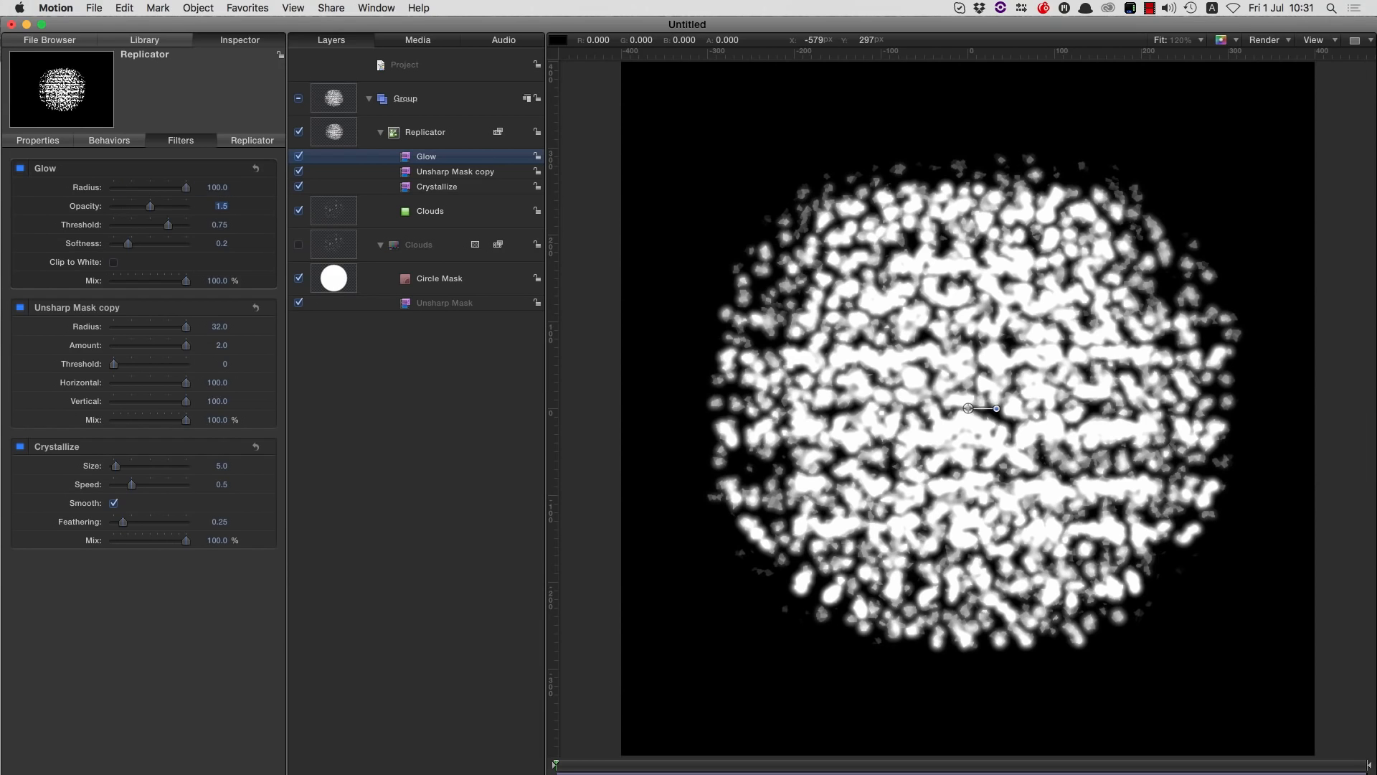
text(0.5)
key(Return)
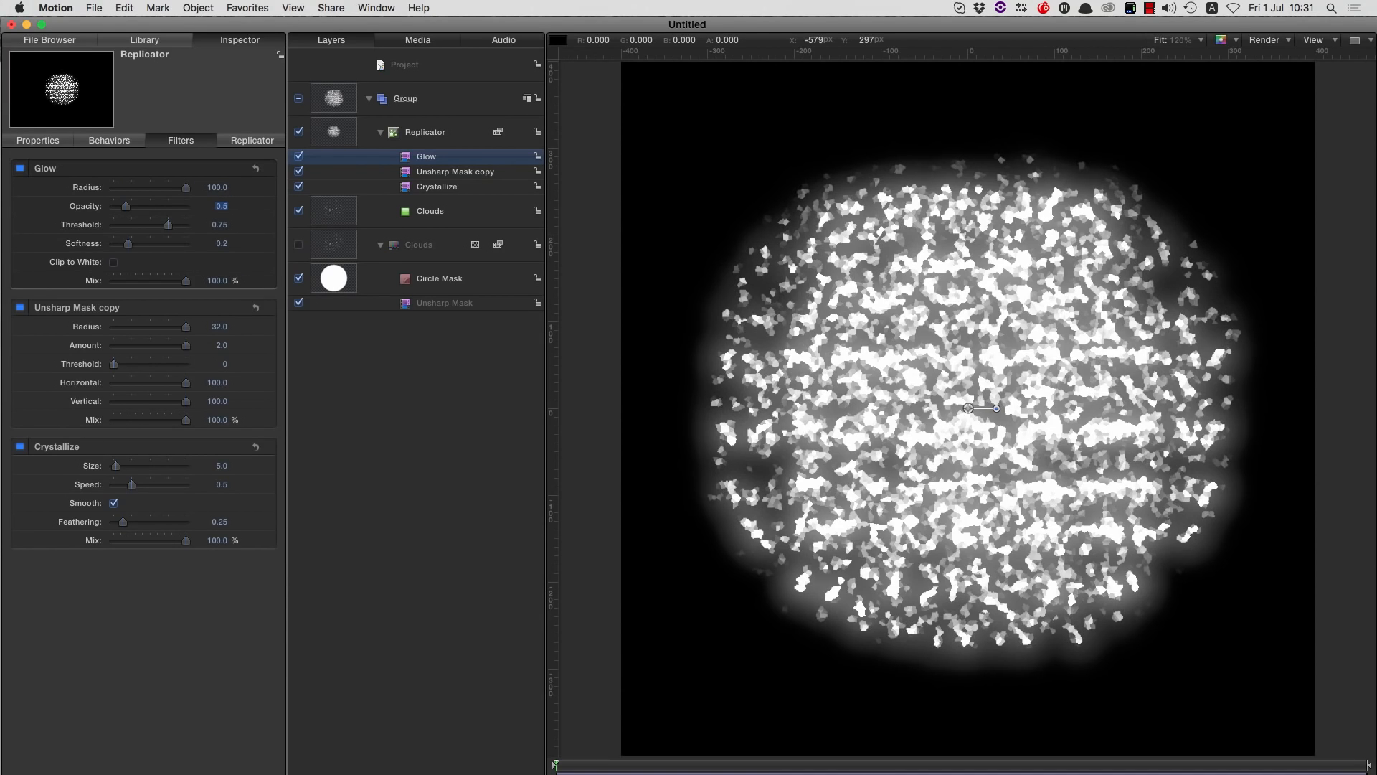
key(Tab)
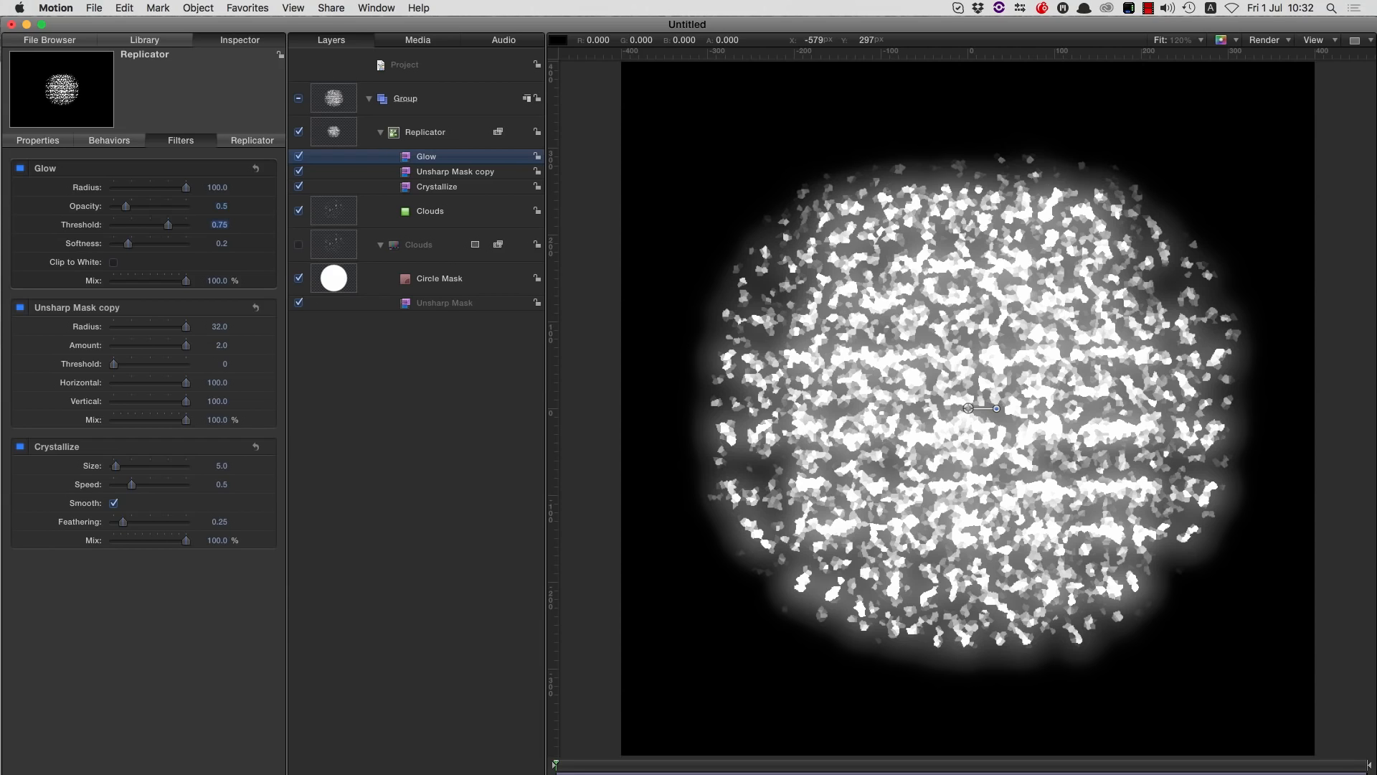
key(BackSpace)
key(Return)
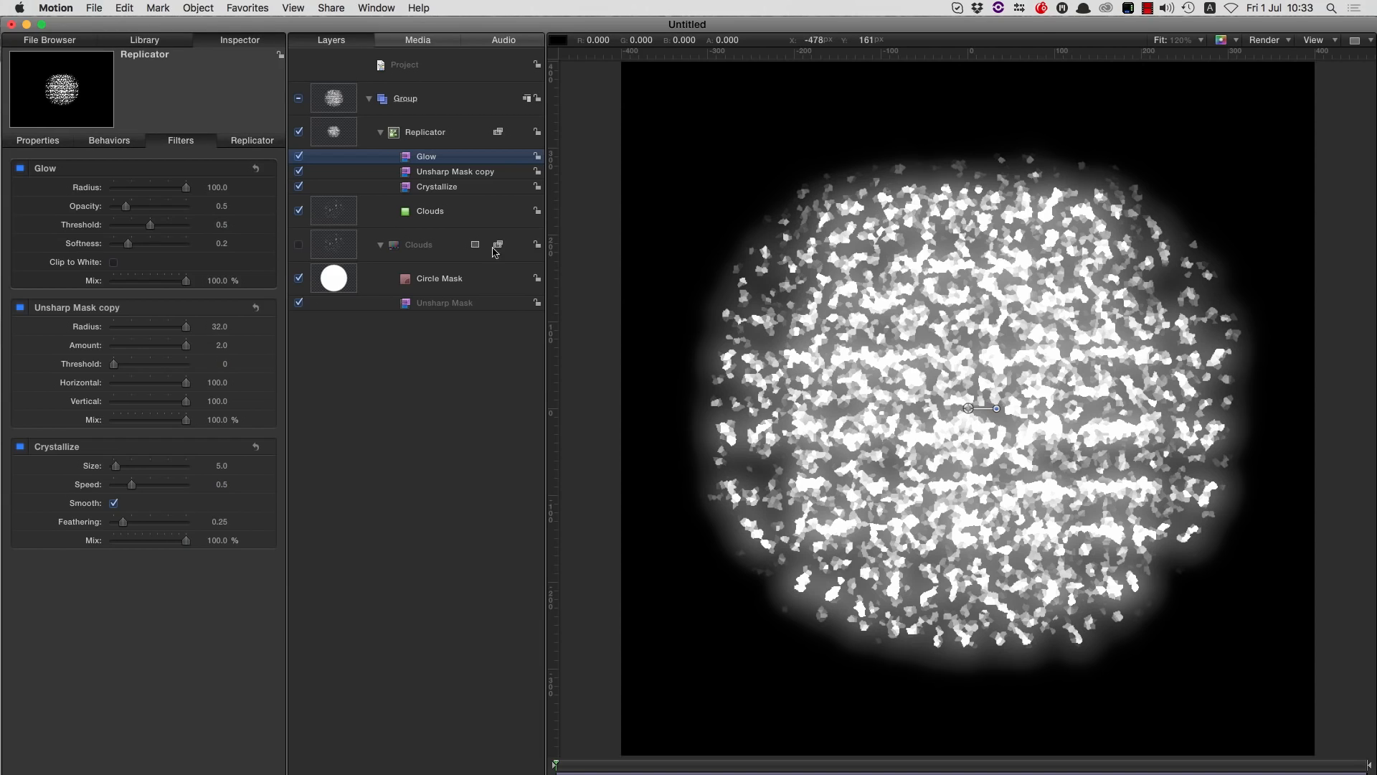
- Reset the Circle Mask's transform to centre it, and check a later frame before returning to the project start
click(332, 280)
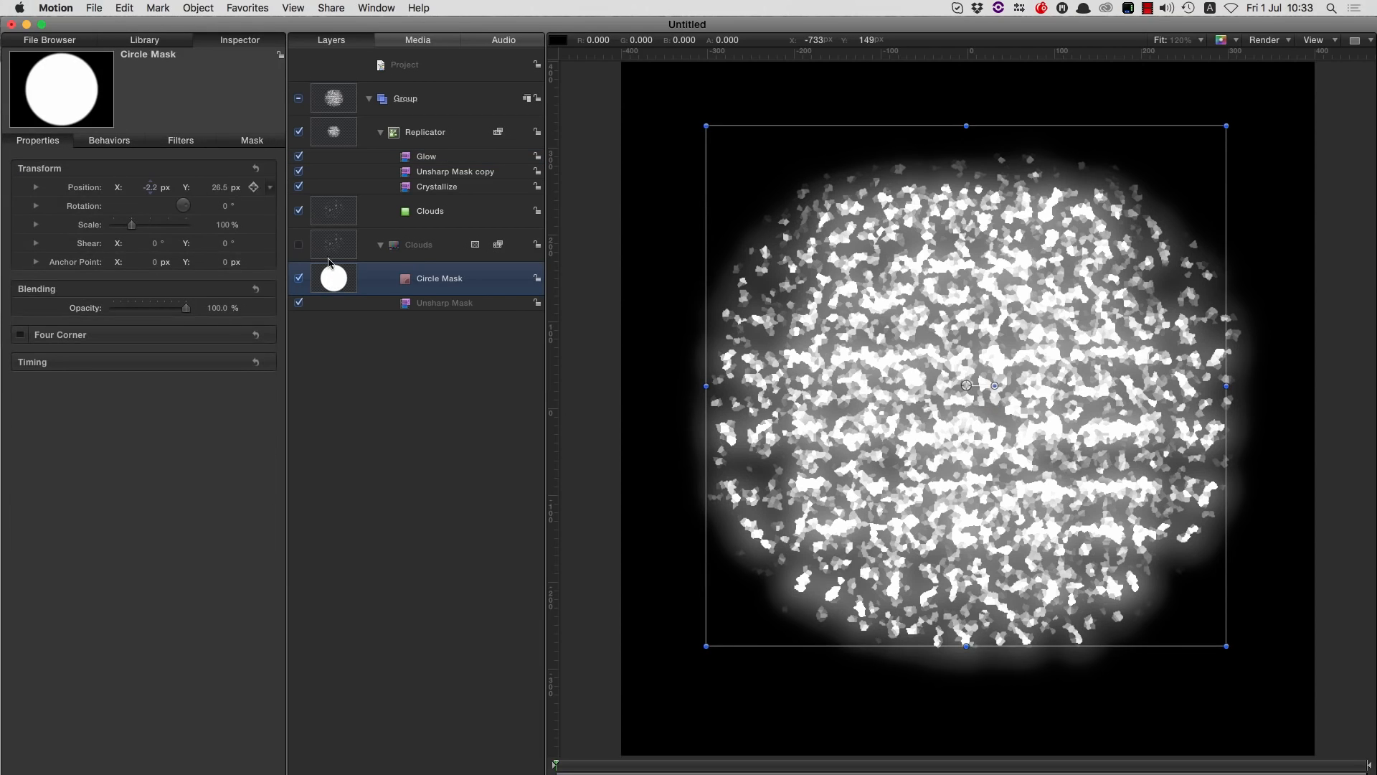
click(256, 169)
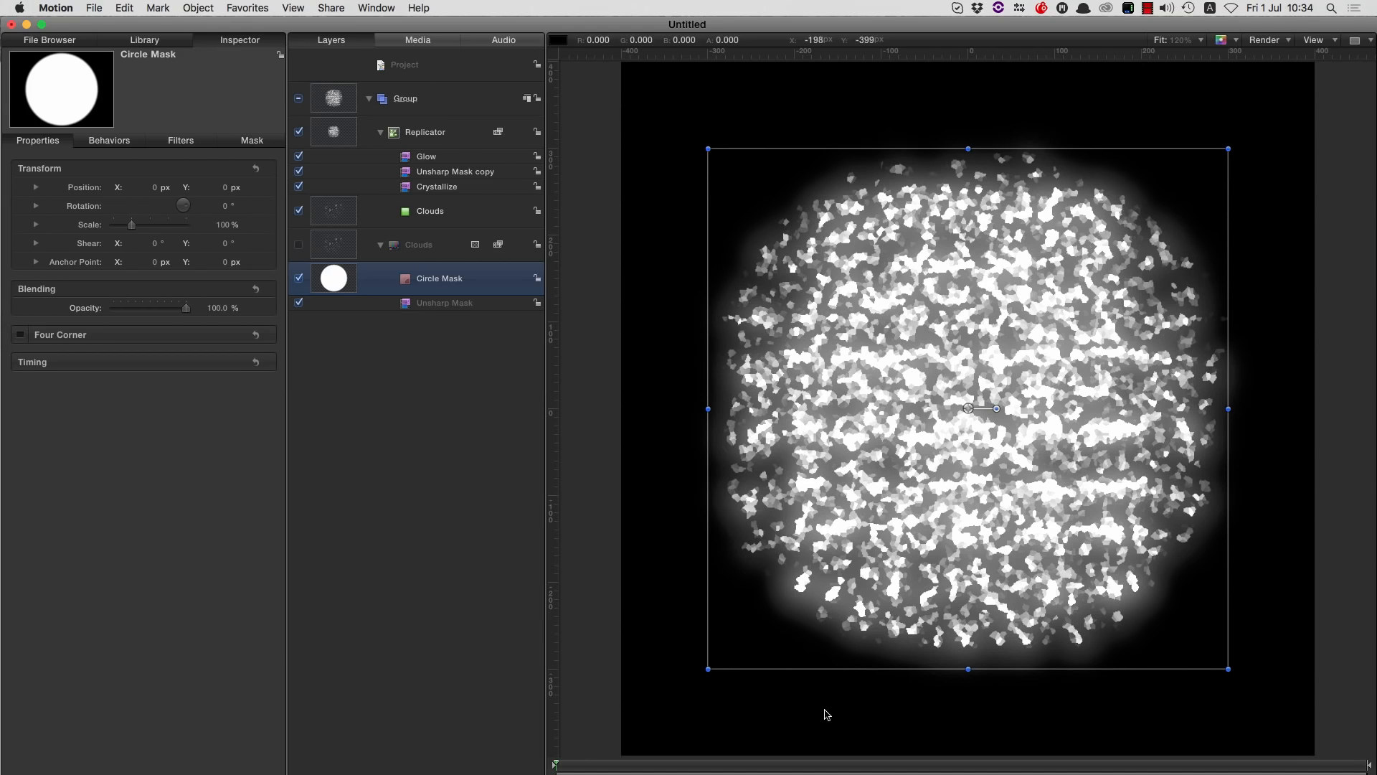
click(747, 765)
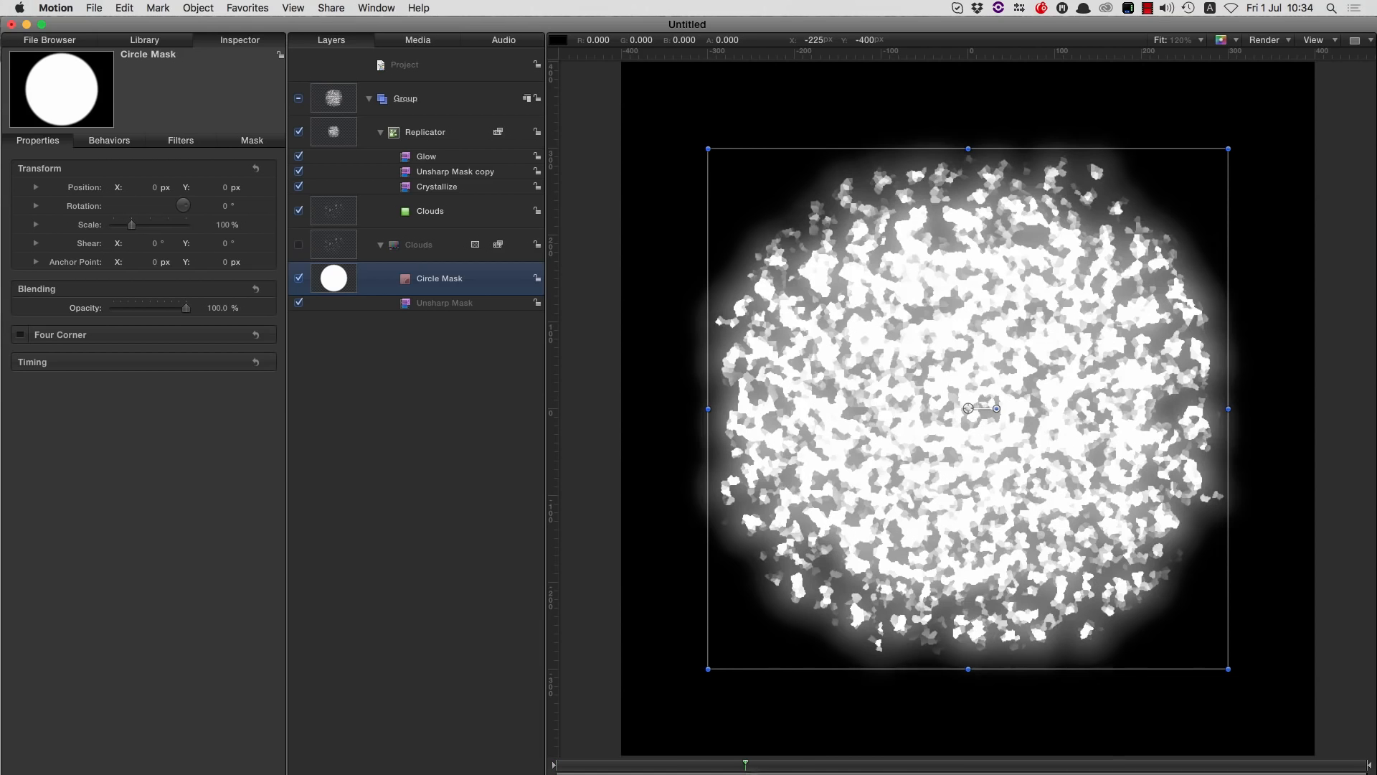
key(Home)
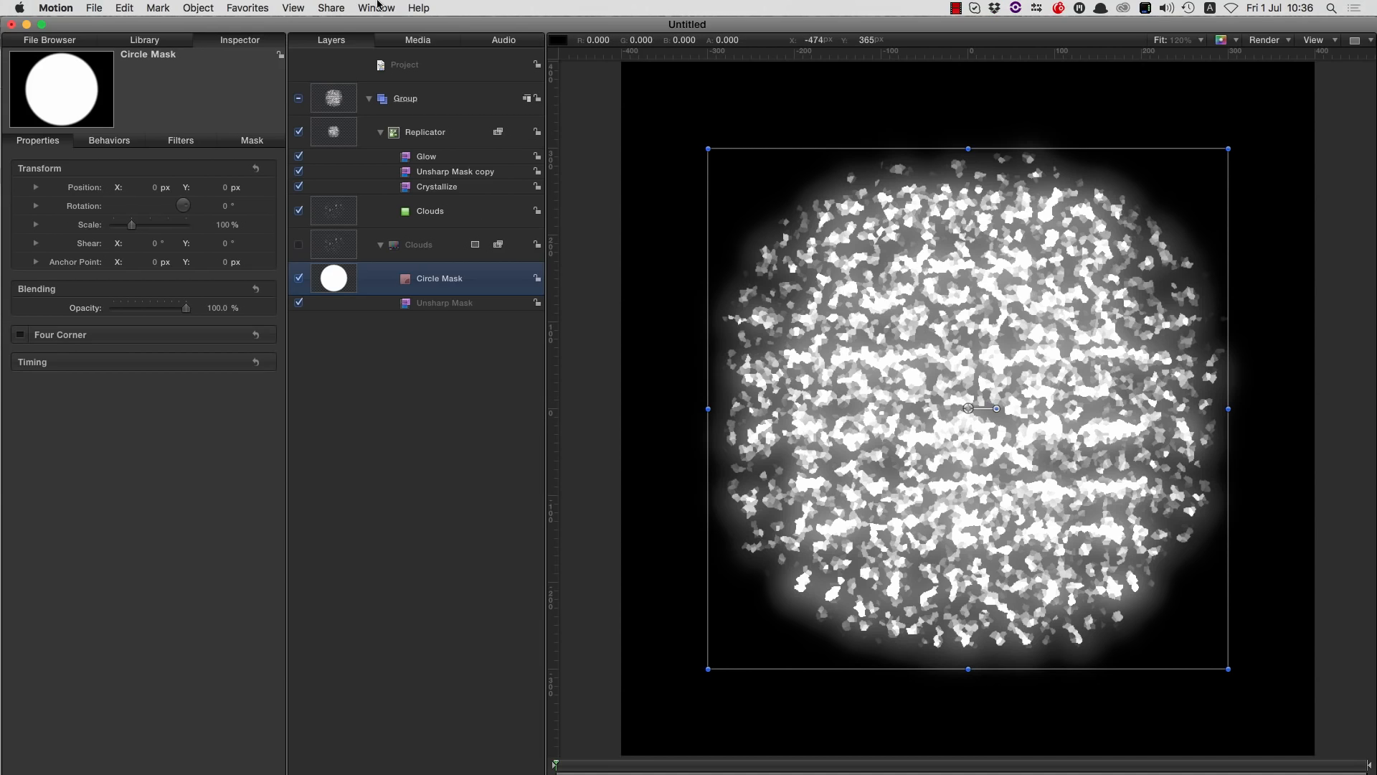
- Export the project as an Apple ProRes 4444 movie named Core Base in the Tesseract Tutorial folder
click(334, 7)
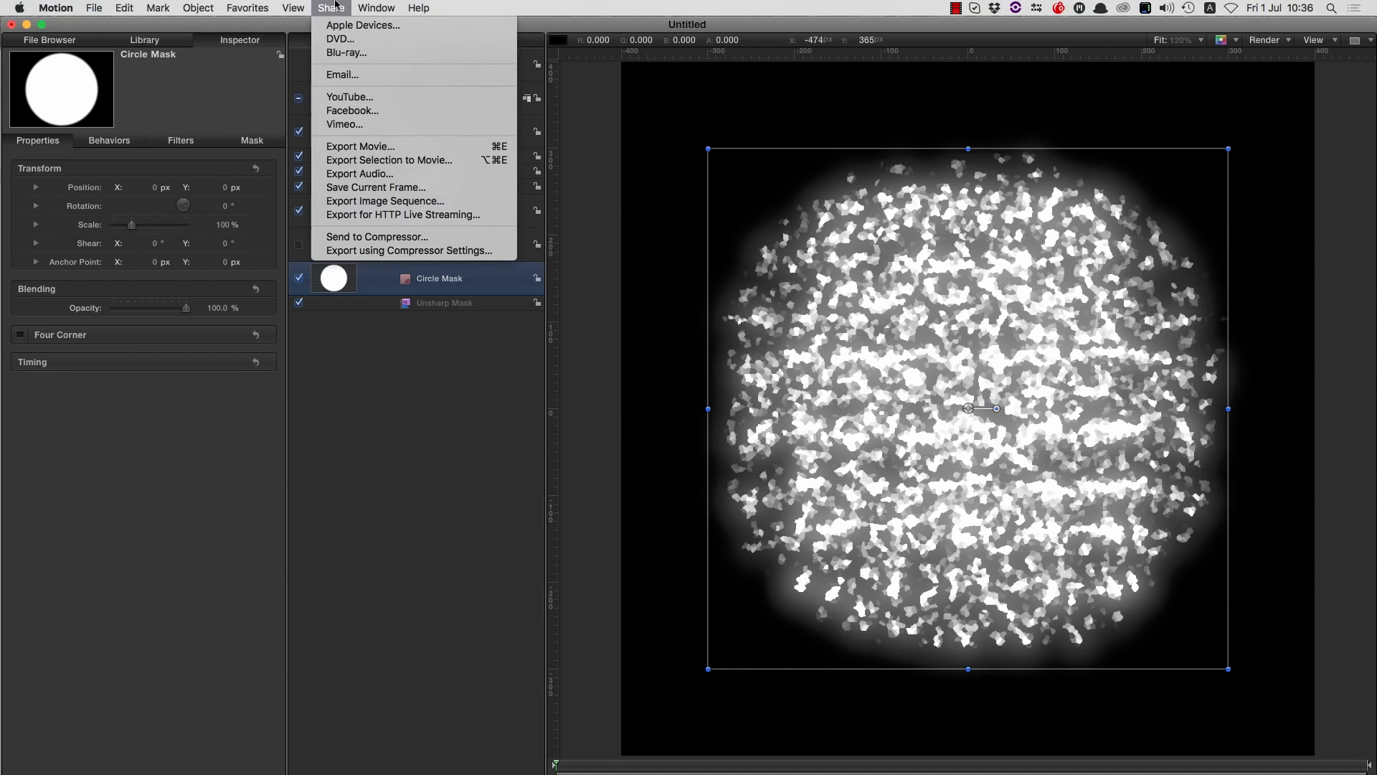
click(374, 148)
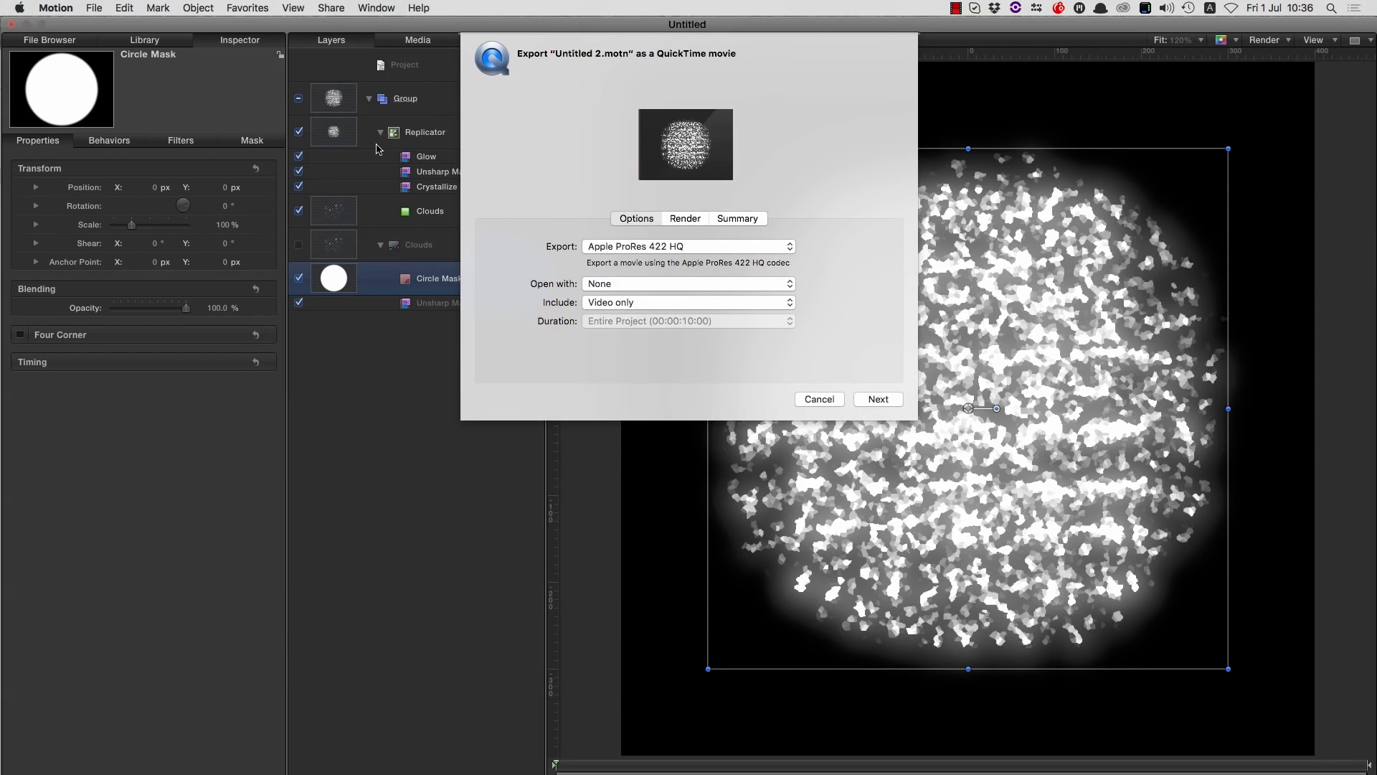
click(634, 248)
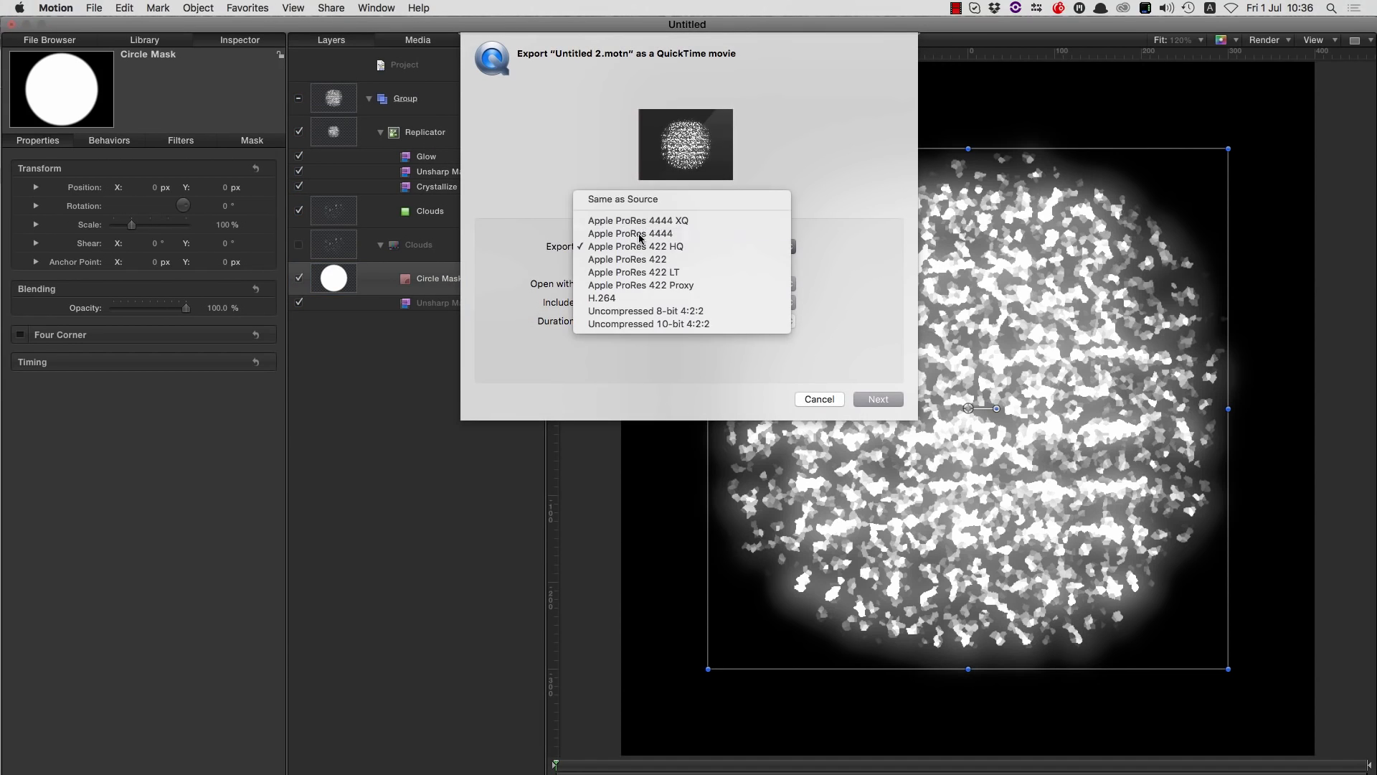
click(640, 234)
click(879, 402)
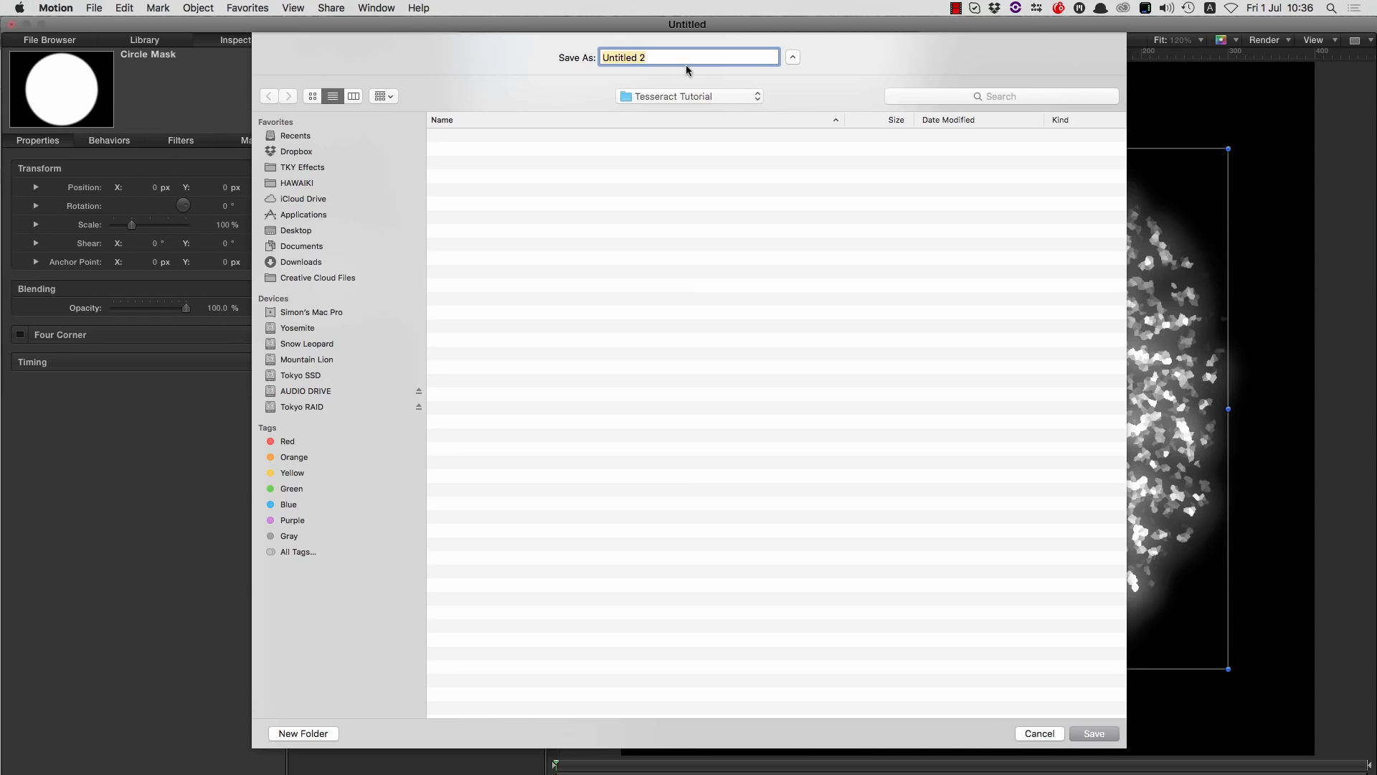
text(Core Base)
key(Return)
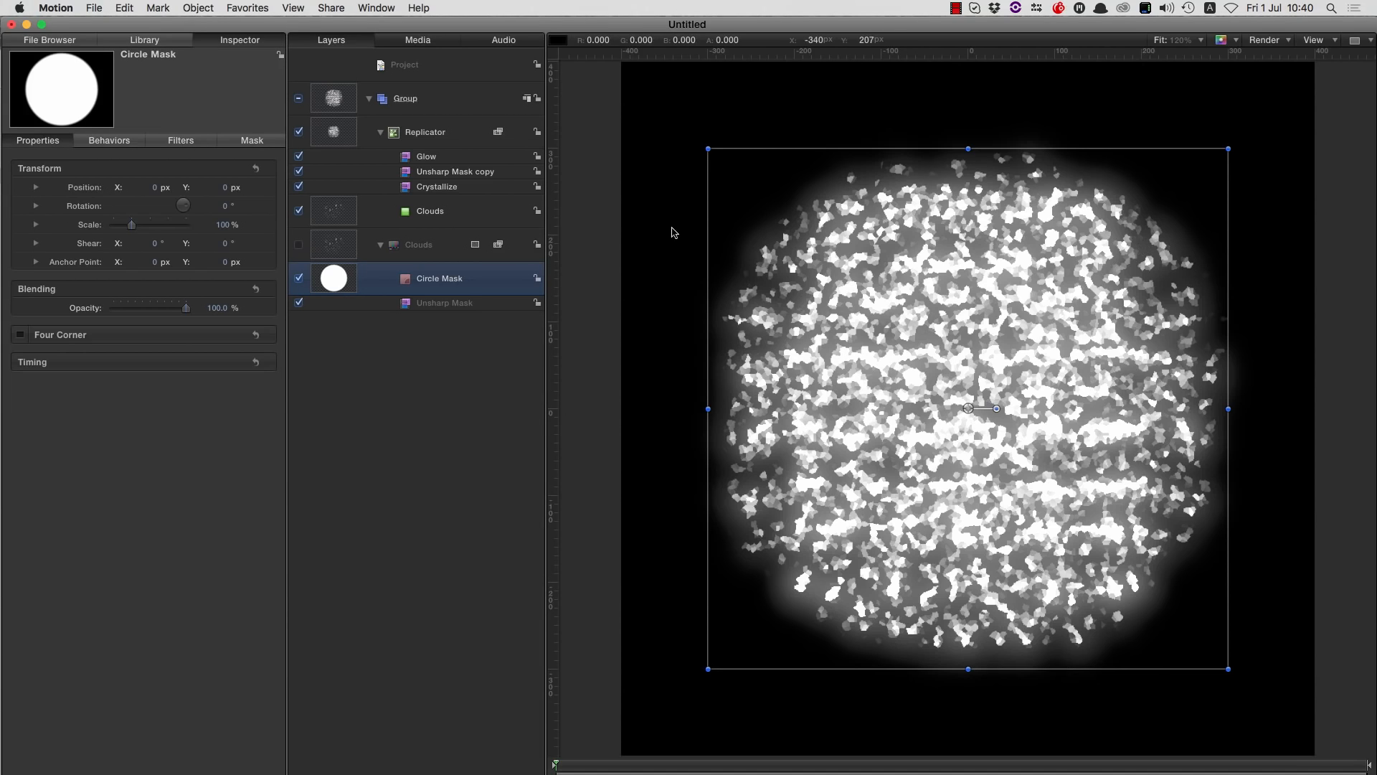
- Import Core Base.mov from the Tesseract Tutorial folder into a new group above the existing group
click(52, 40)
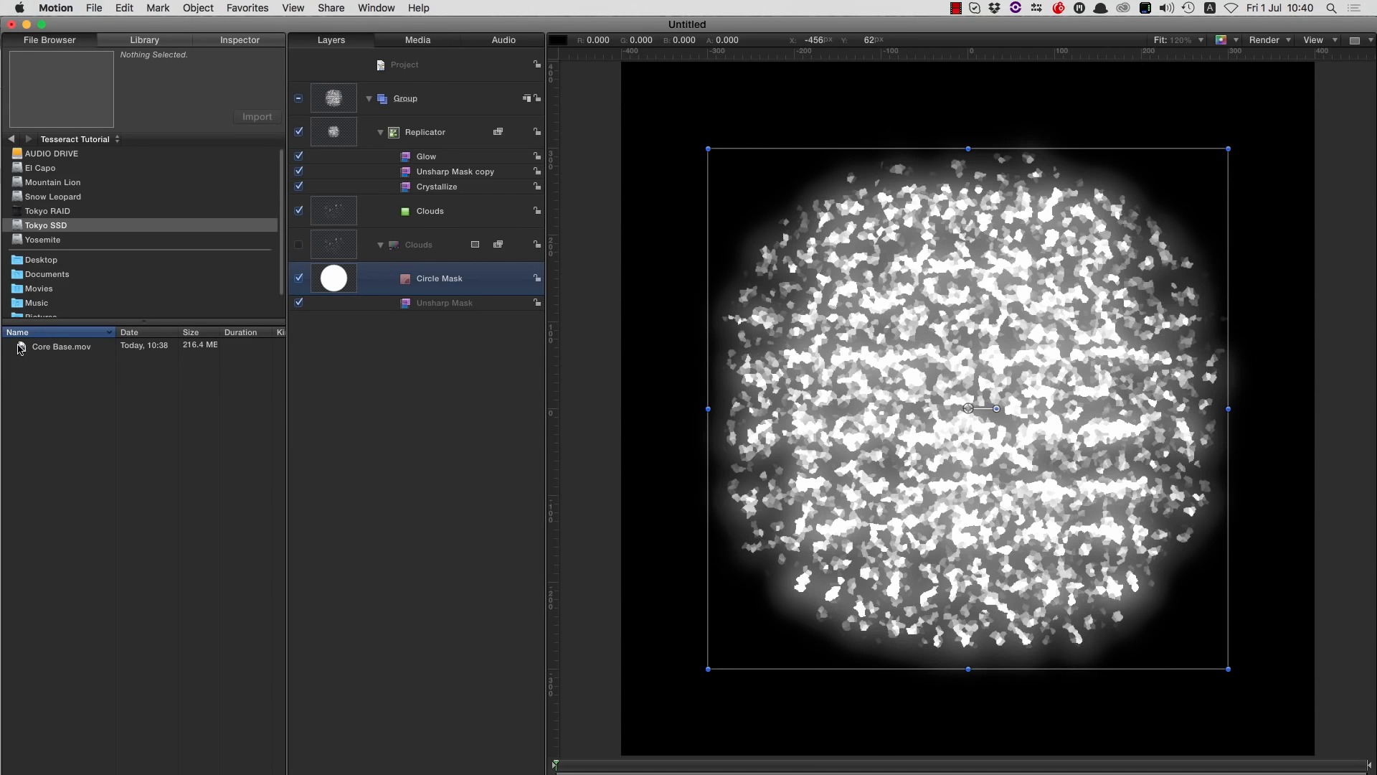
drag(20, 349, 320, 79)
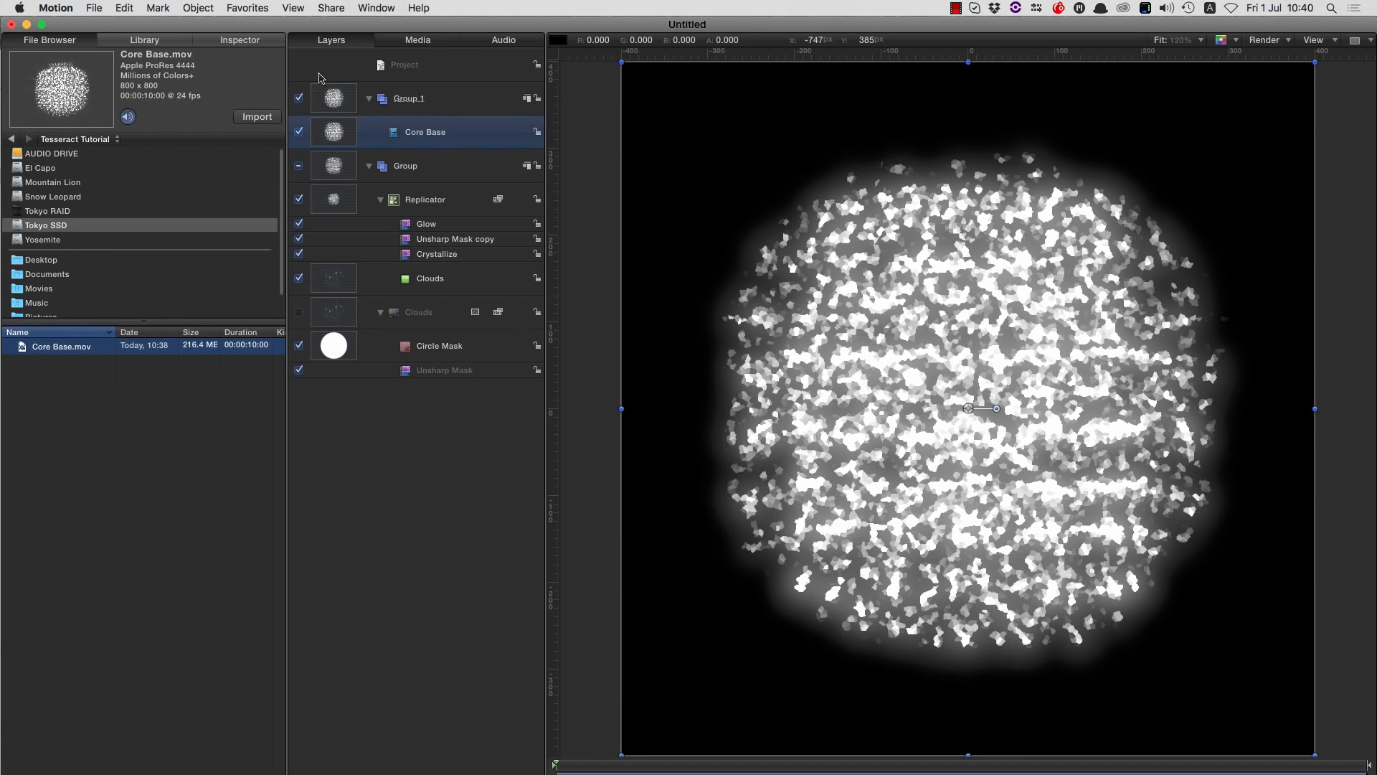
- Hide the original Group containing the Replicator and duplicate the imported Core Base layer
click(298, 166)
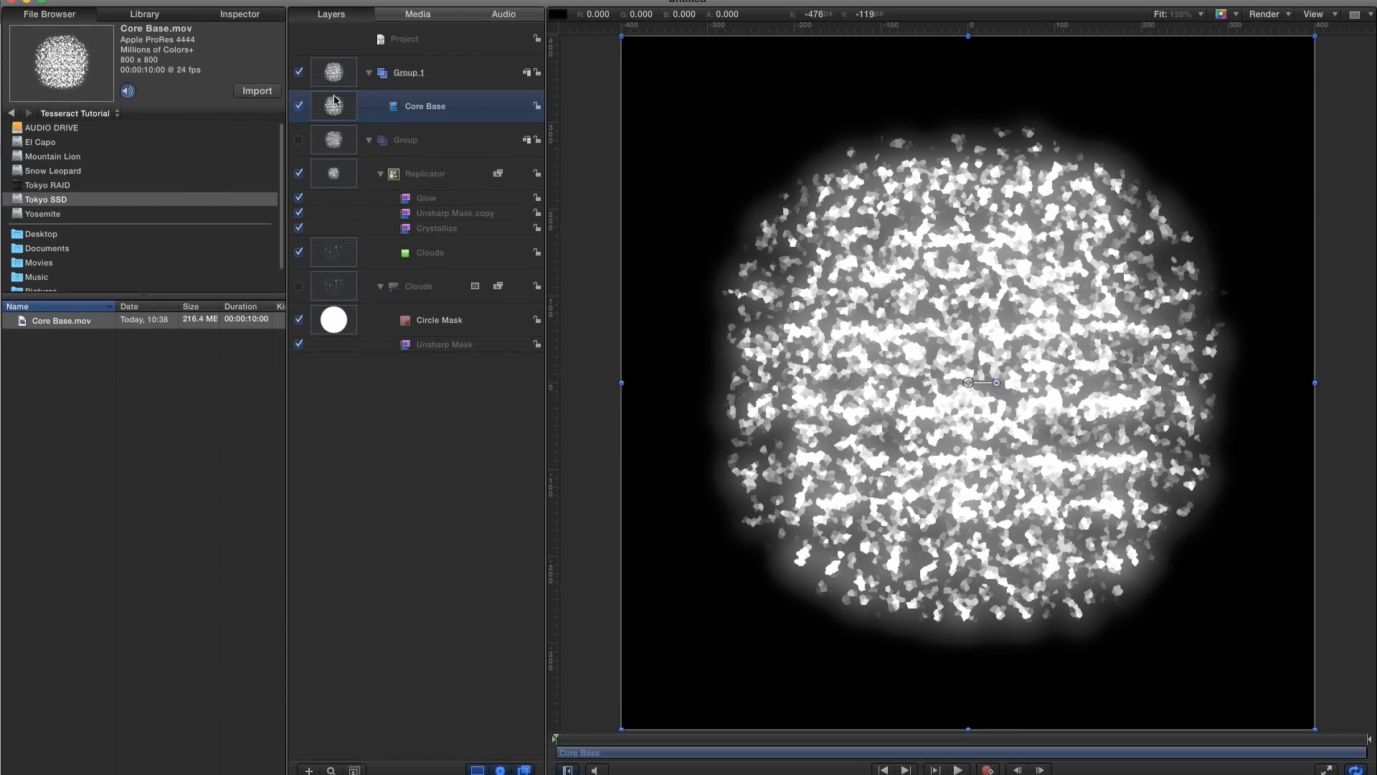
right_click(336, 93)
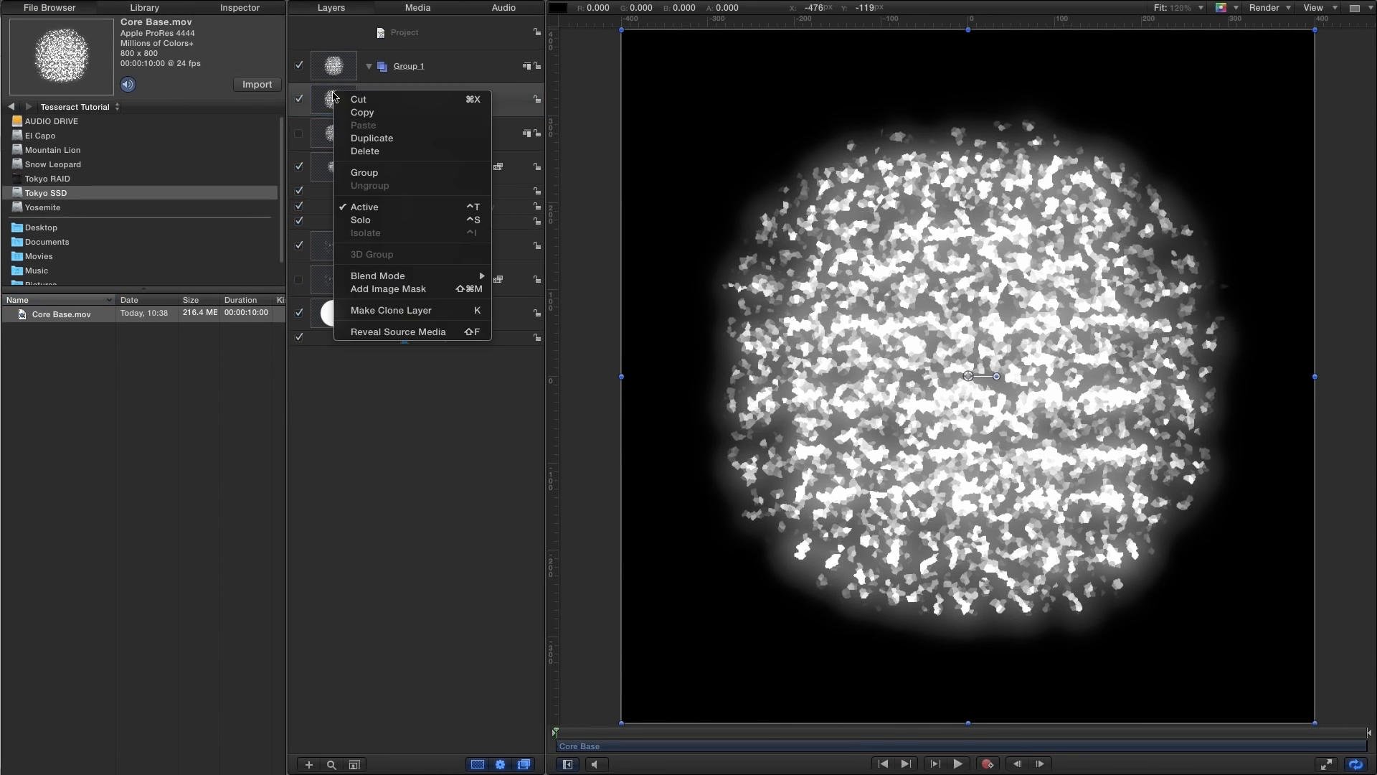
click(366, 138)
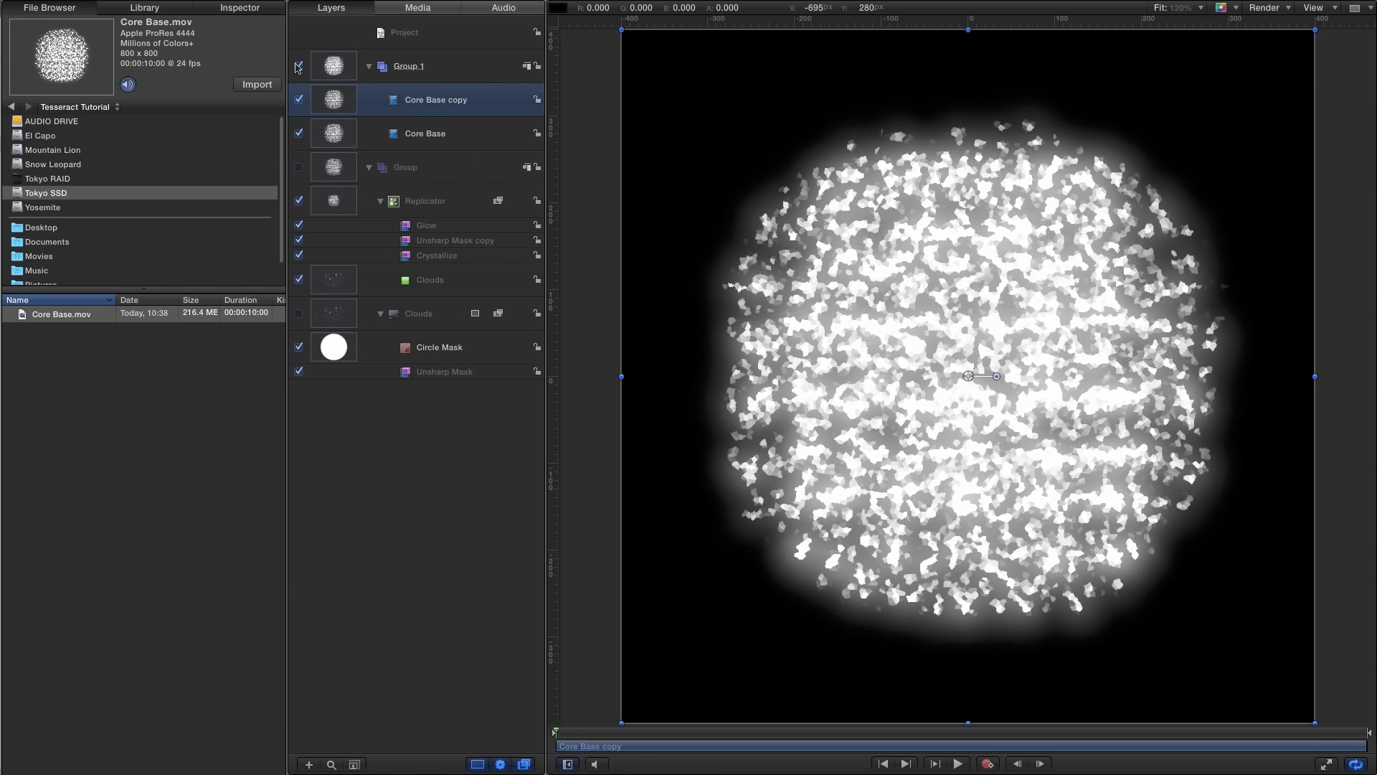
- Set the blend mode of the duplicated Core Base layer to Screen
click(236, 8)
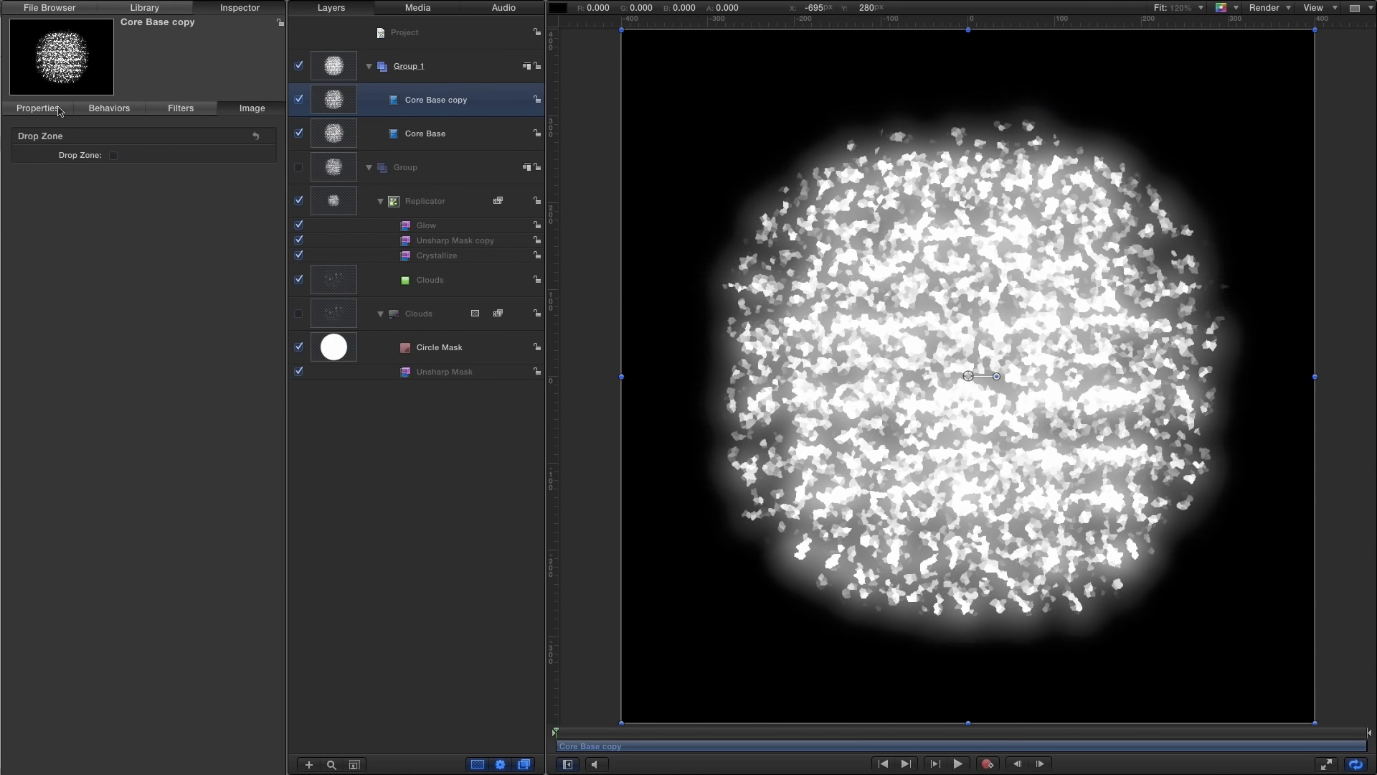
click(59, 109)
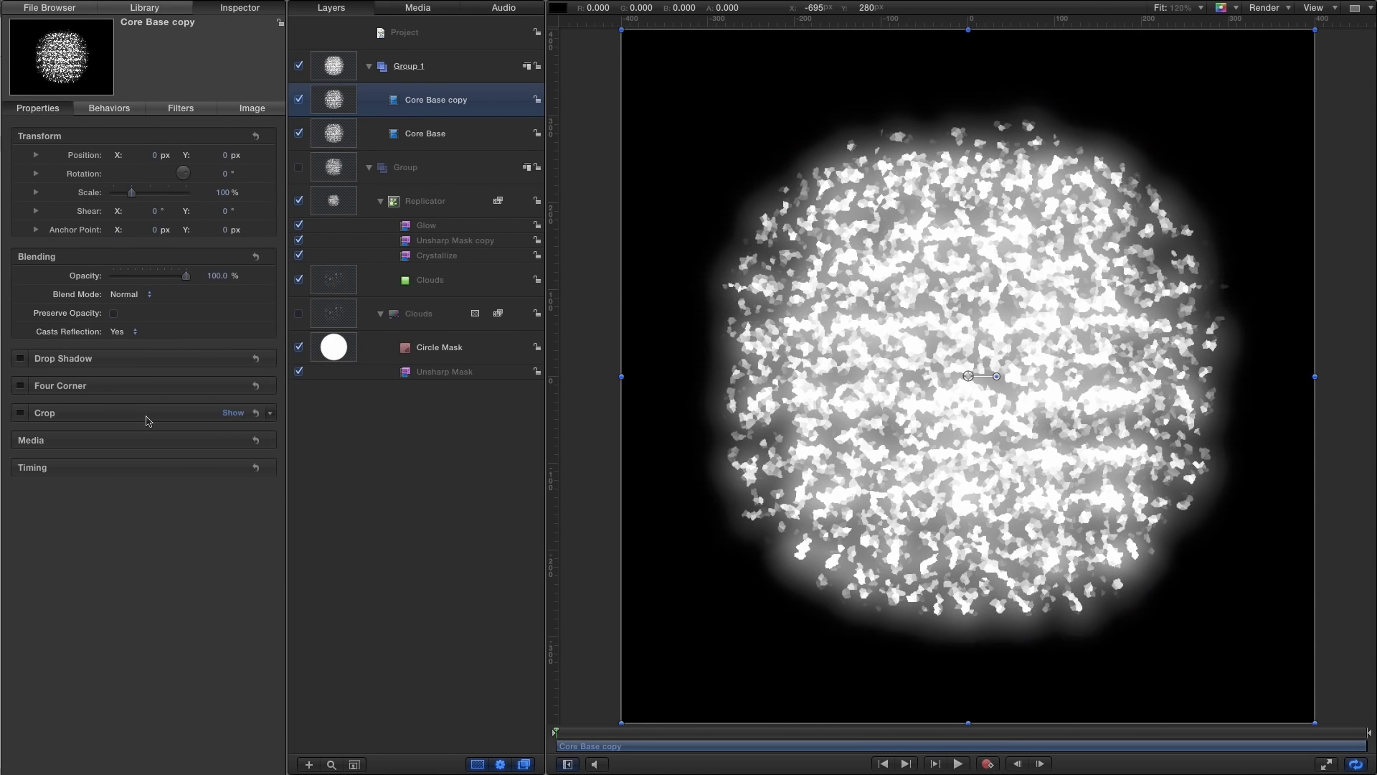
click(125, 294)
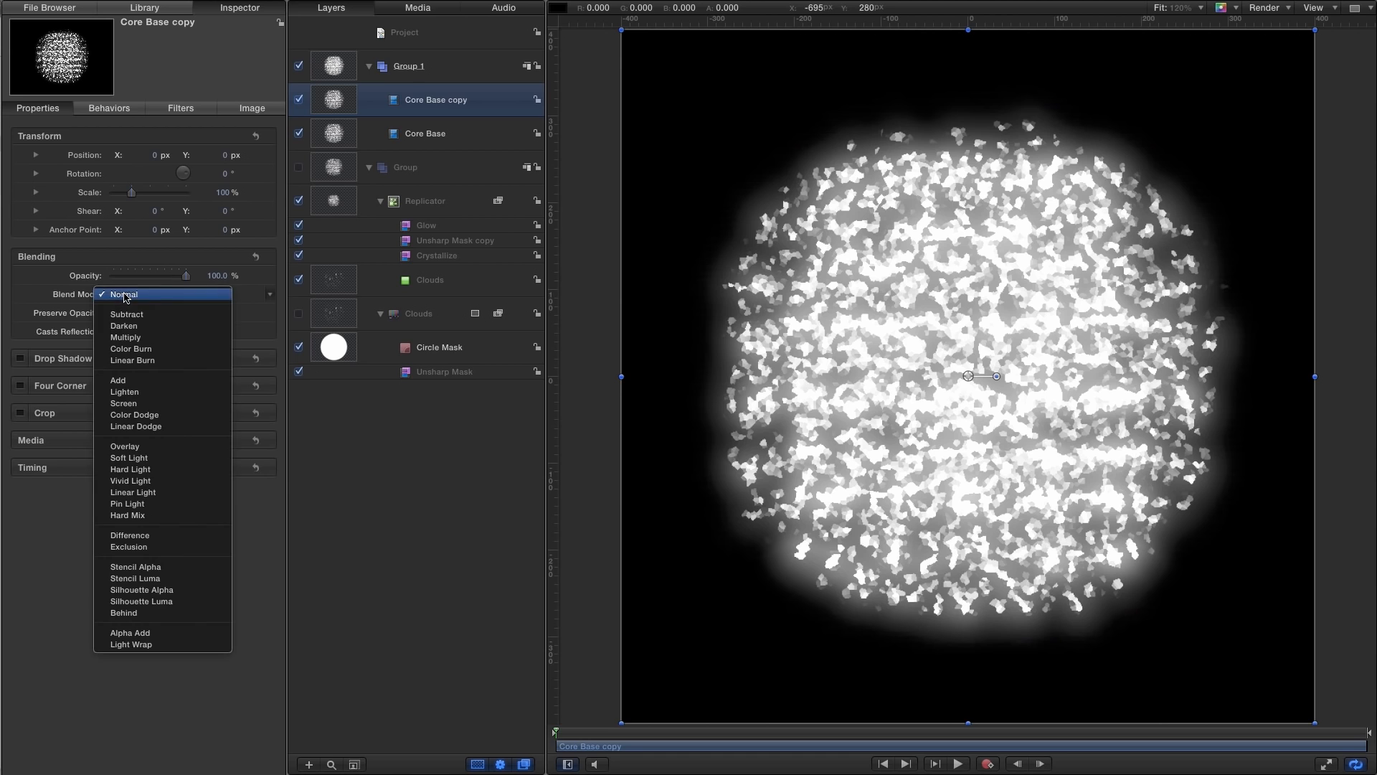
click(132, 405)
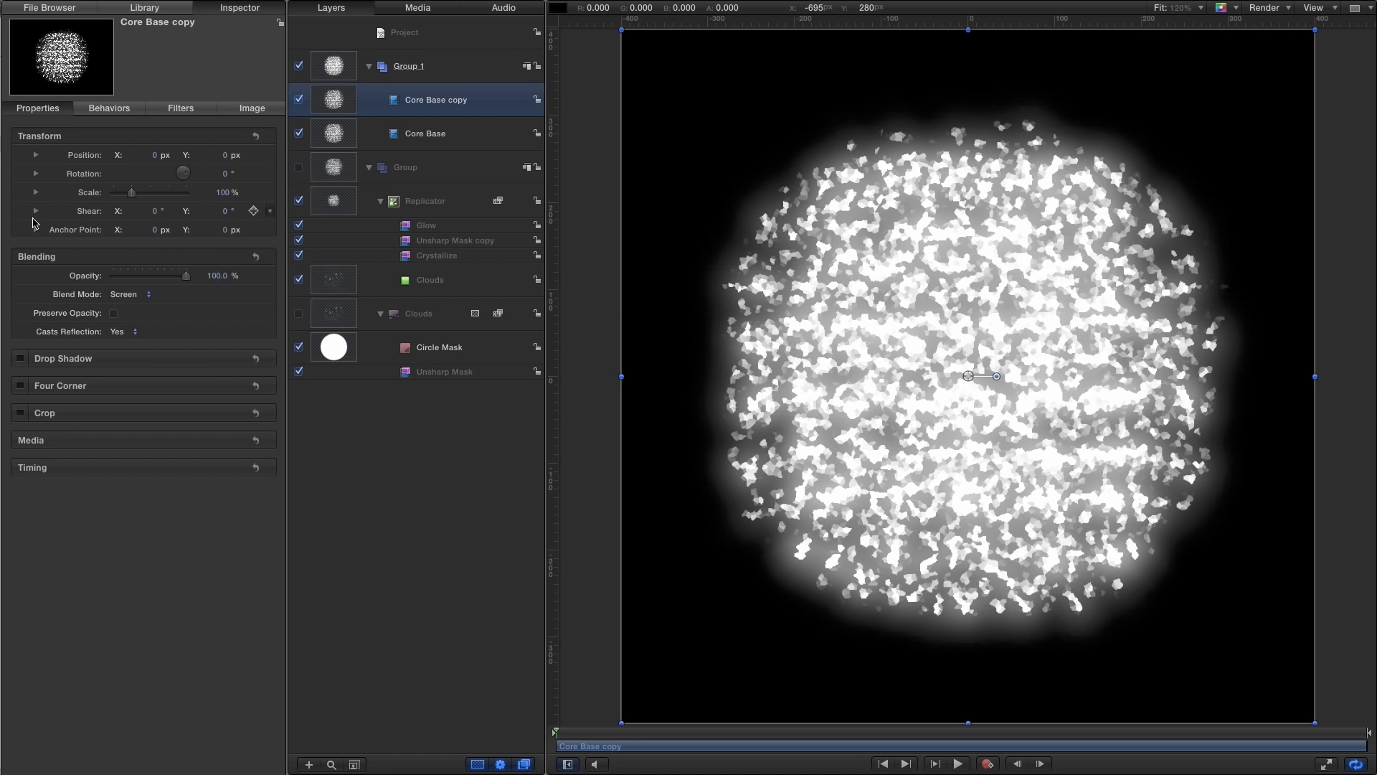
- Scale the Core Base copy to 75% and rotate it 15°
click(217, 192)
text(75)
key(Return)
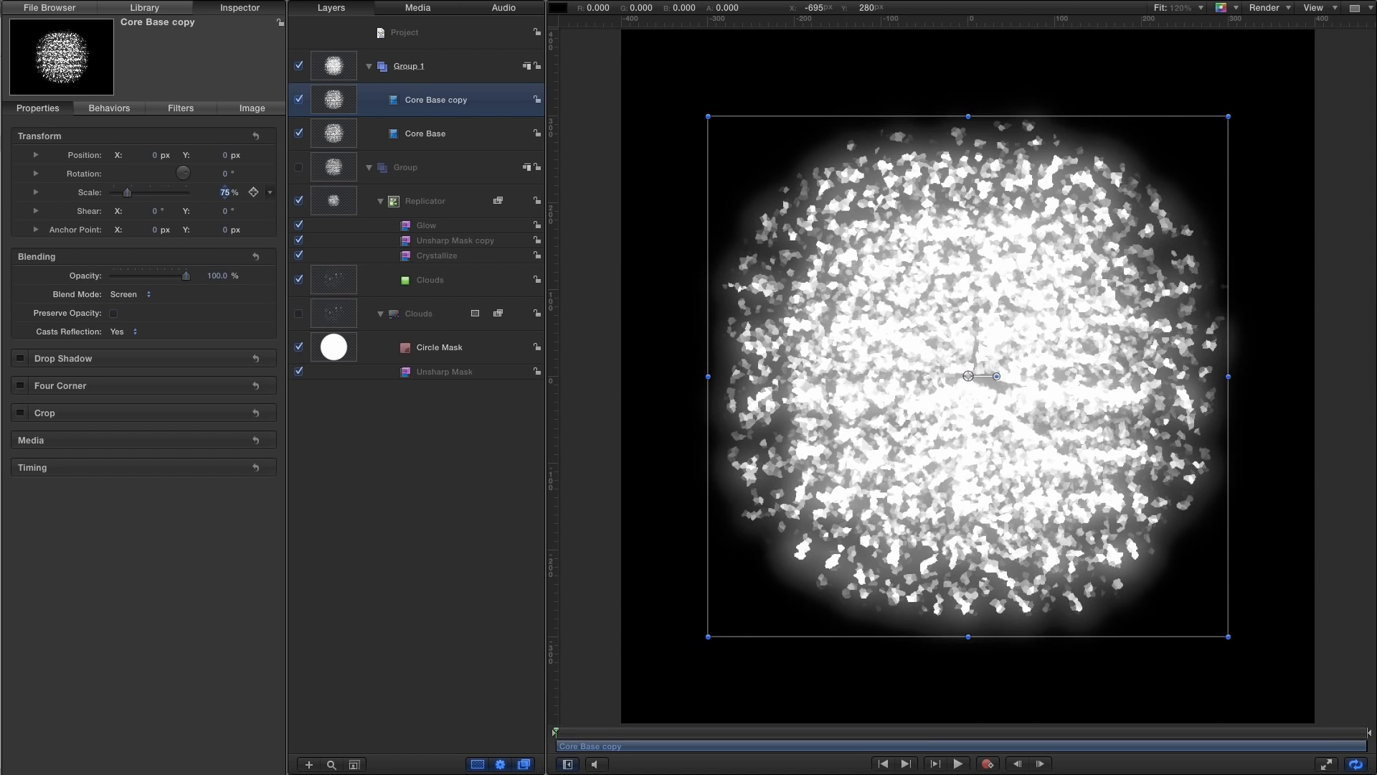
click(226, 173)
text(15)
key(Return)
- Offset the Core Base copy to position X 10 px, Y -10 px, and play back the result briefly
click(154, 155)
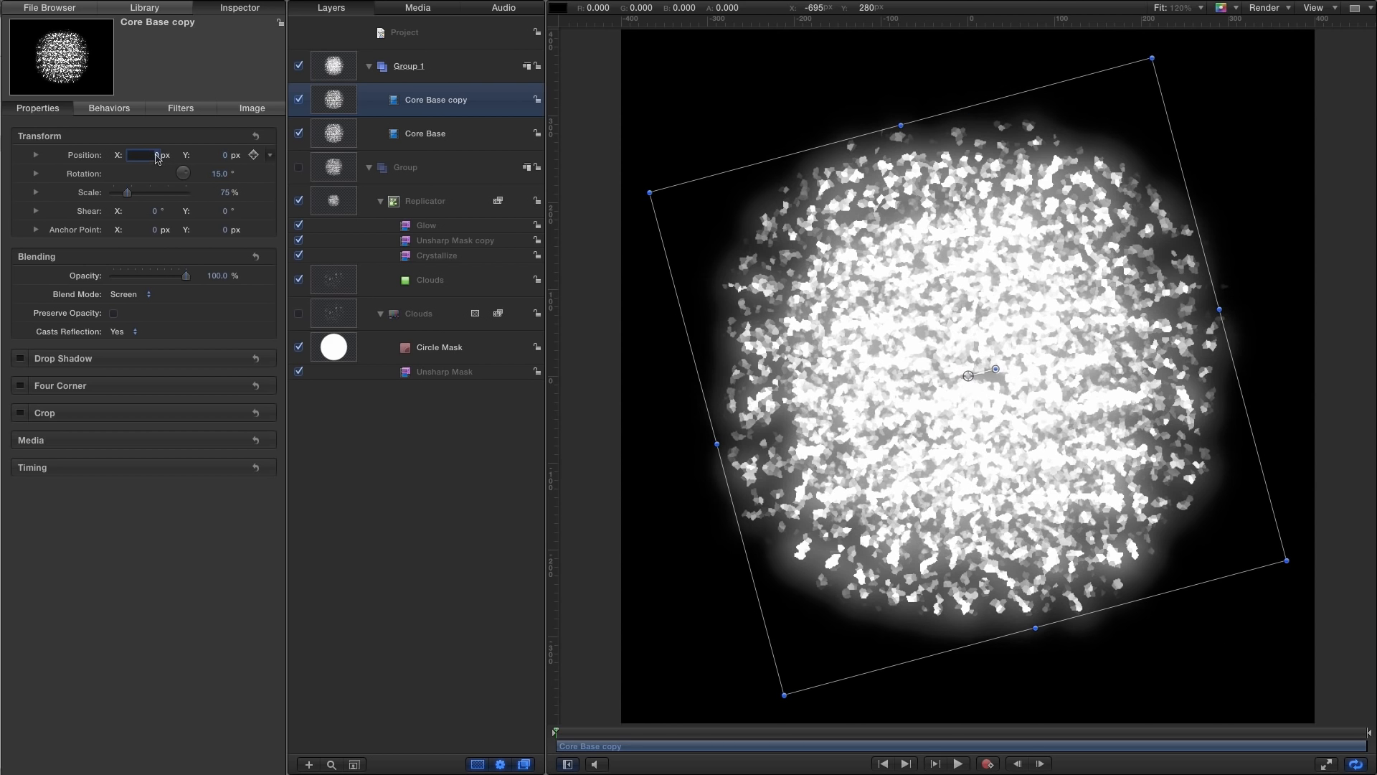
text(10)
key(Return)
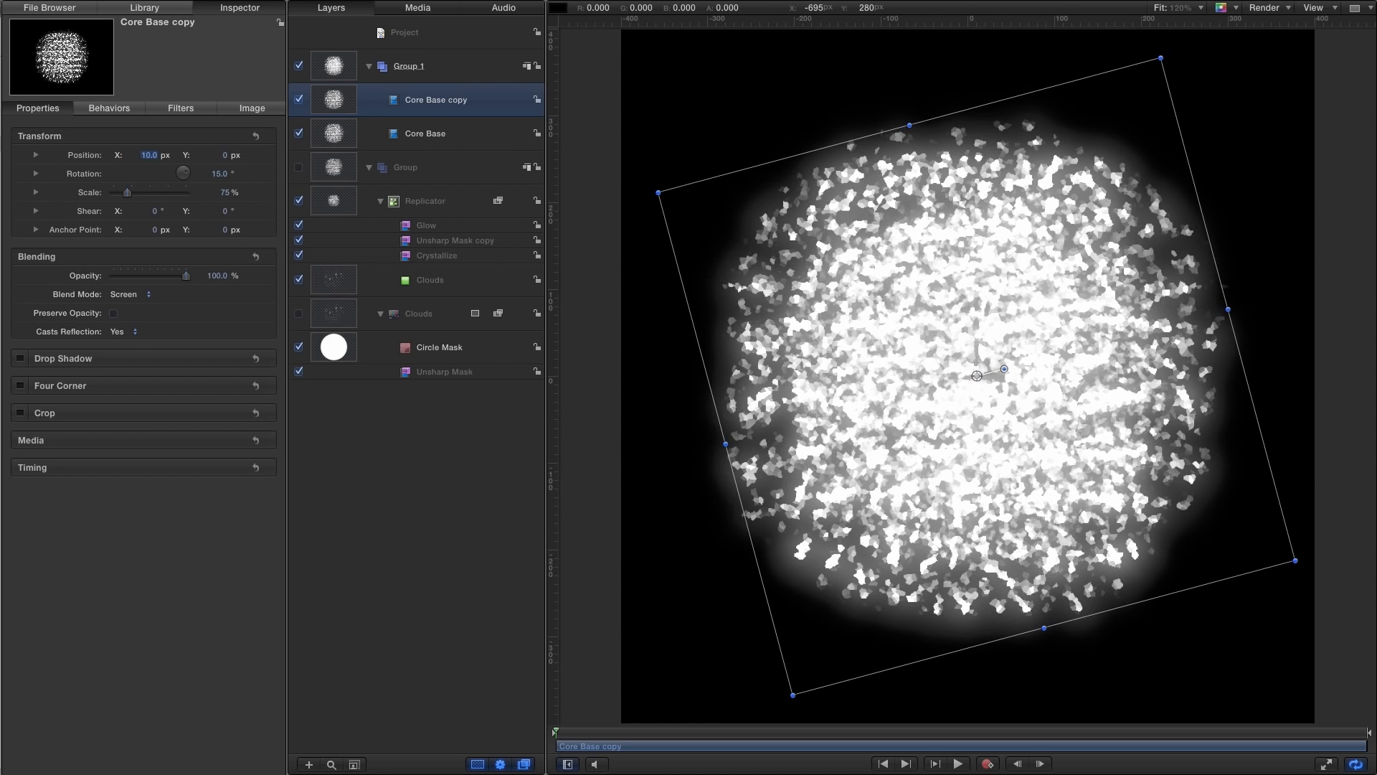
click(226, 155)
key(BackSpace)
key(Return)
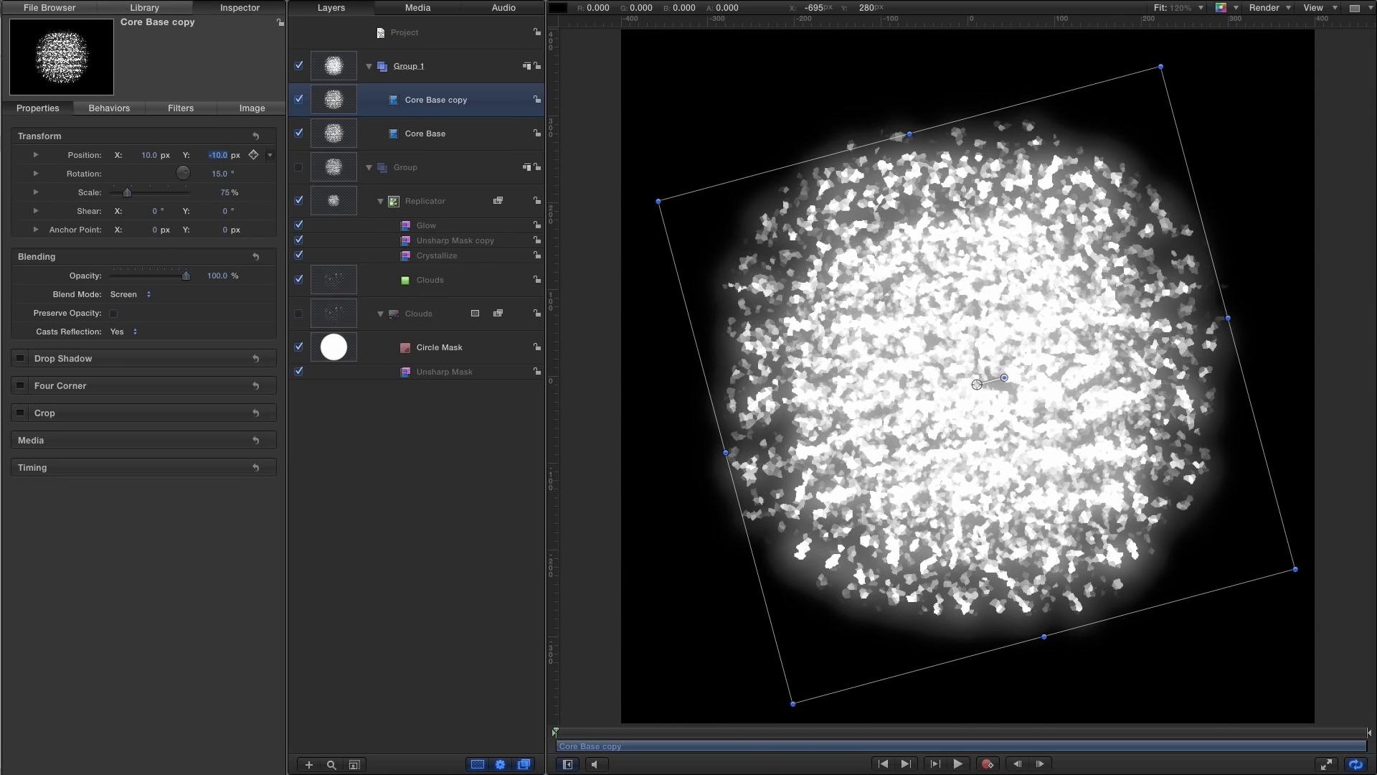
click(958, 765)
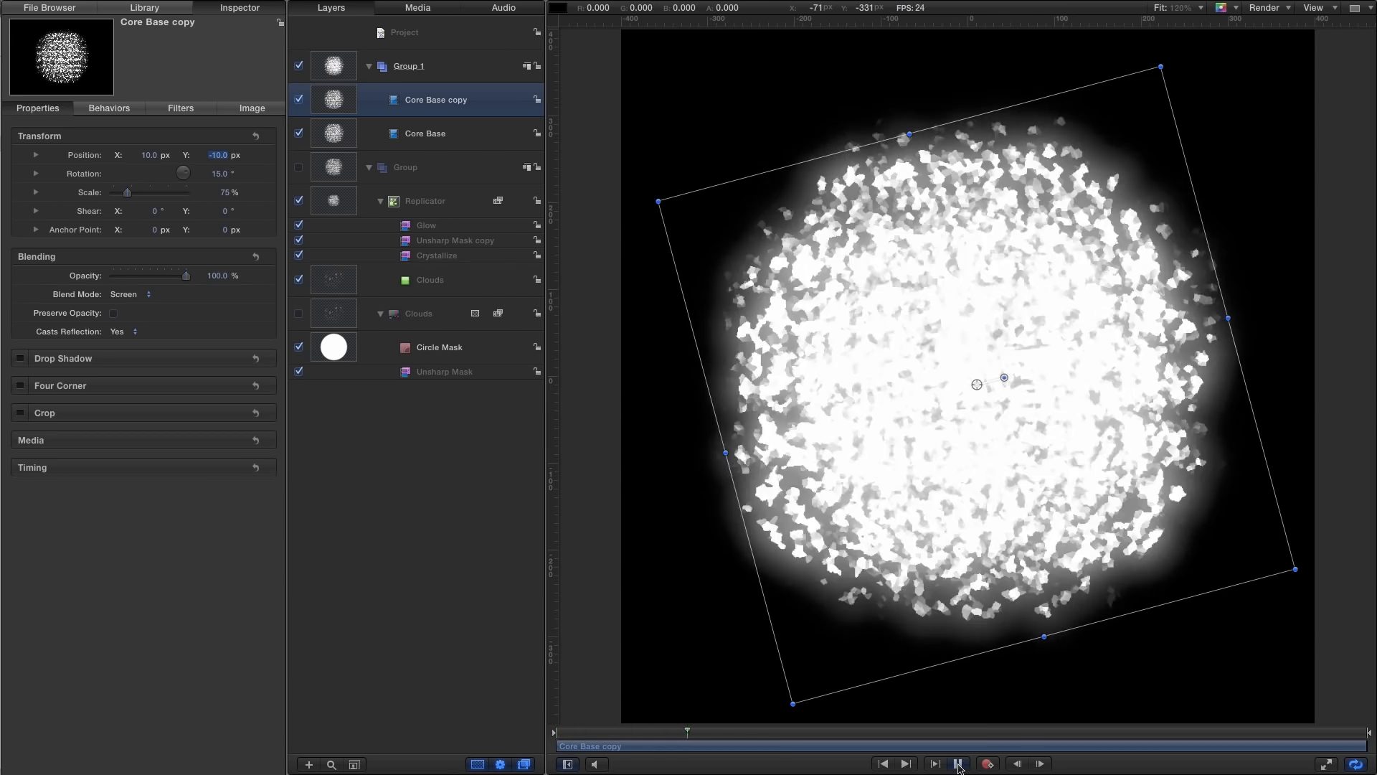
click(958, 764)
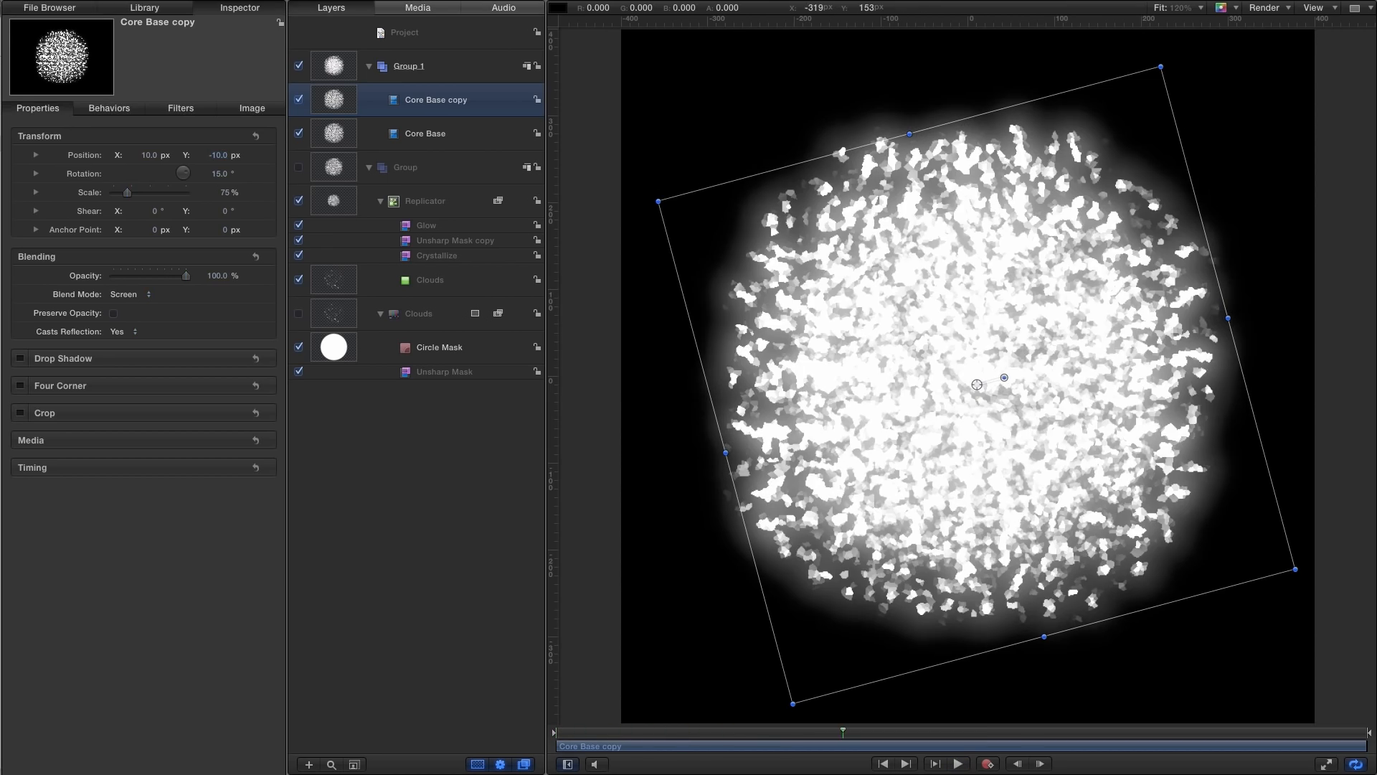
- Duplicate the scaled Core Base copy and set the new layer's X position to -30 px
right_click(334, 93)
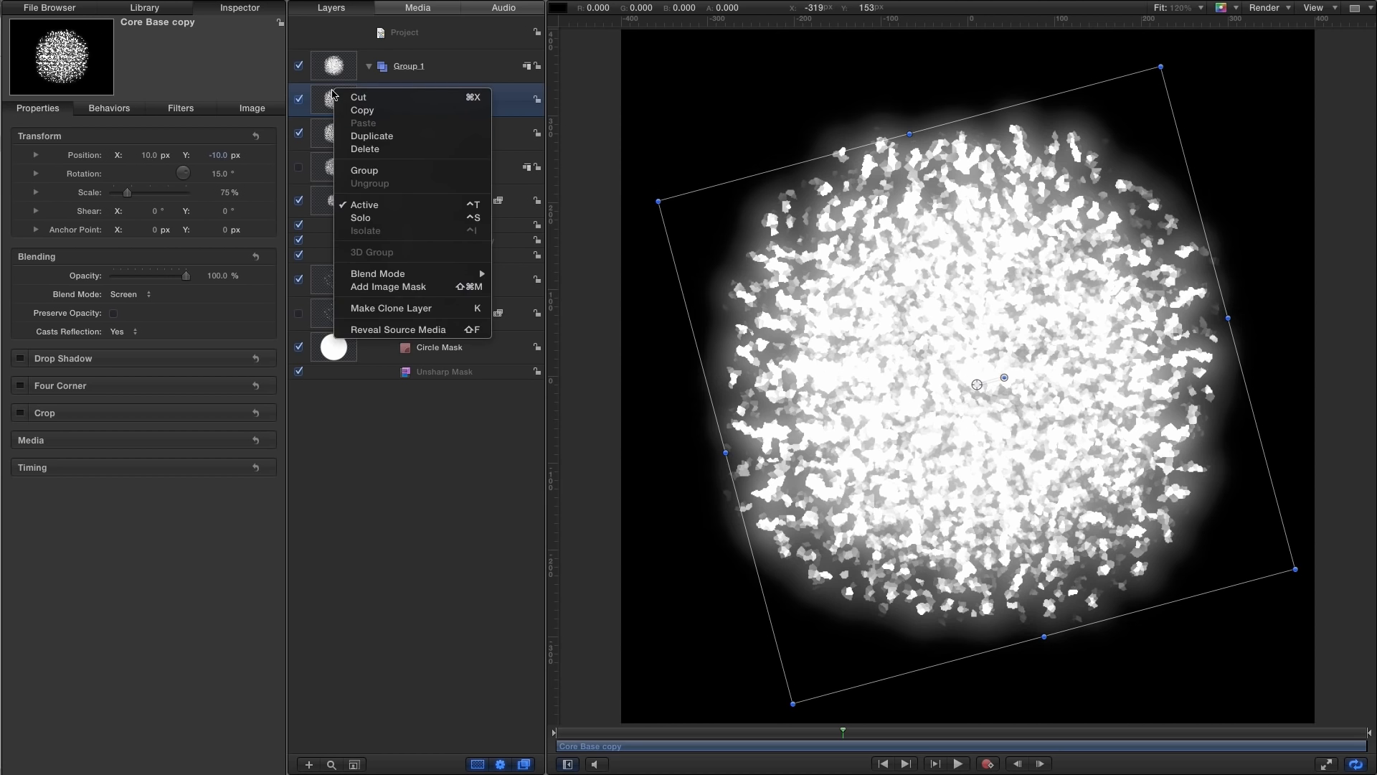
click(372, 137)
click(38, 108)
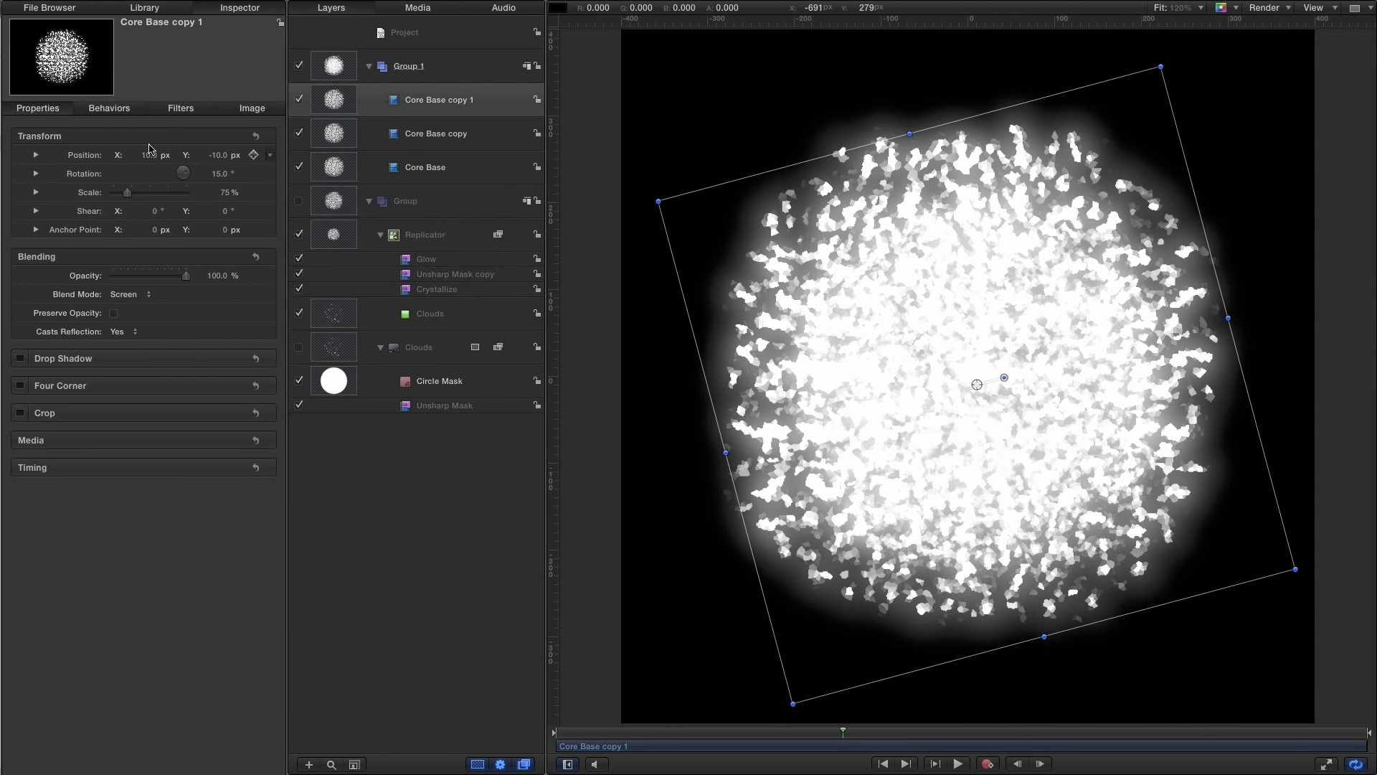
double_click(149, 159)
text(-)
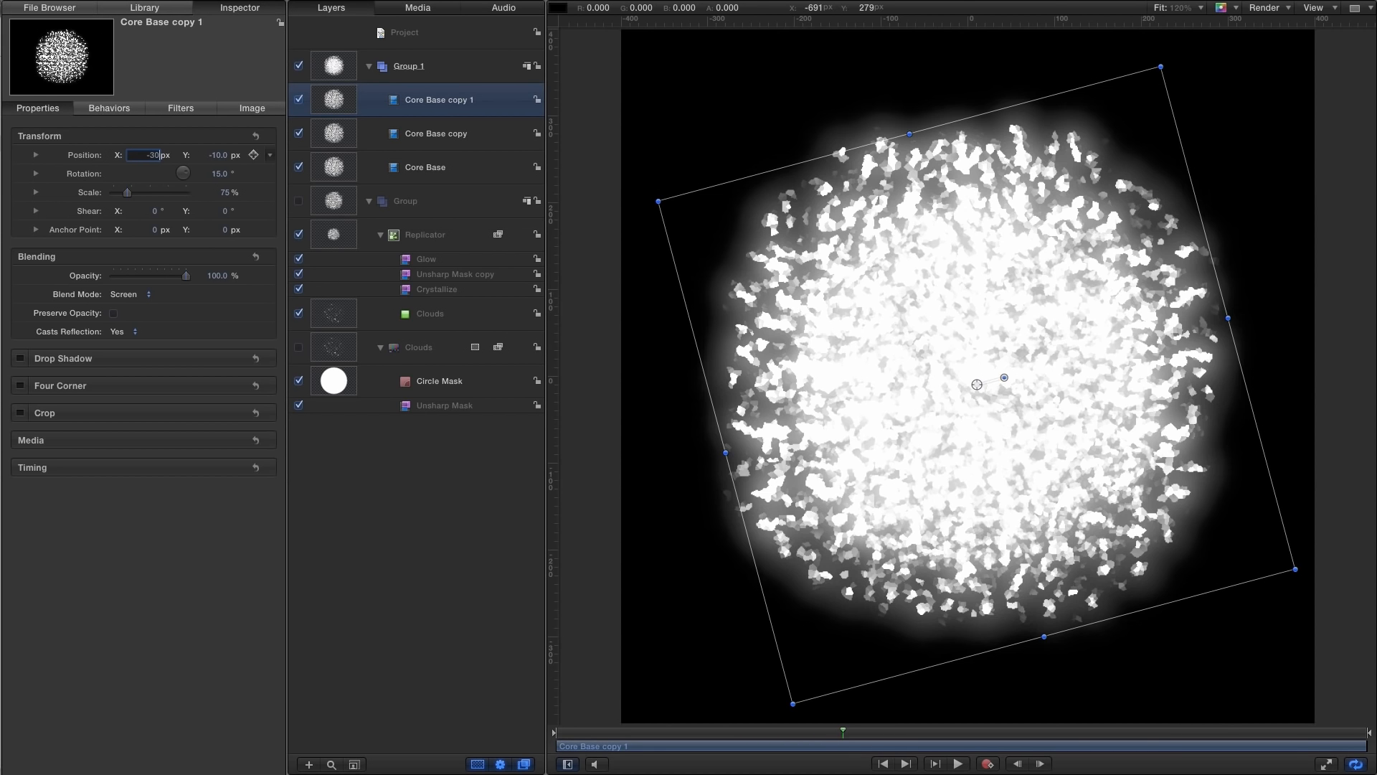
text(30)
key(Return)
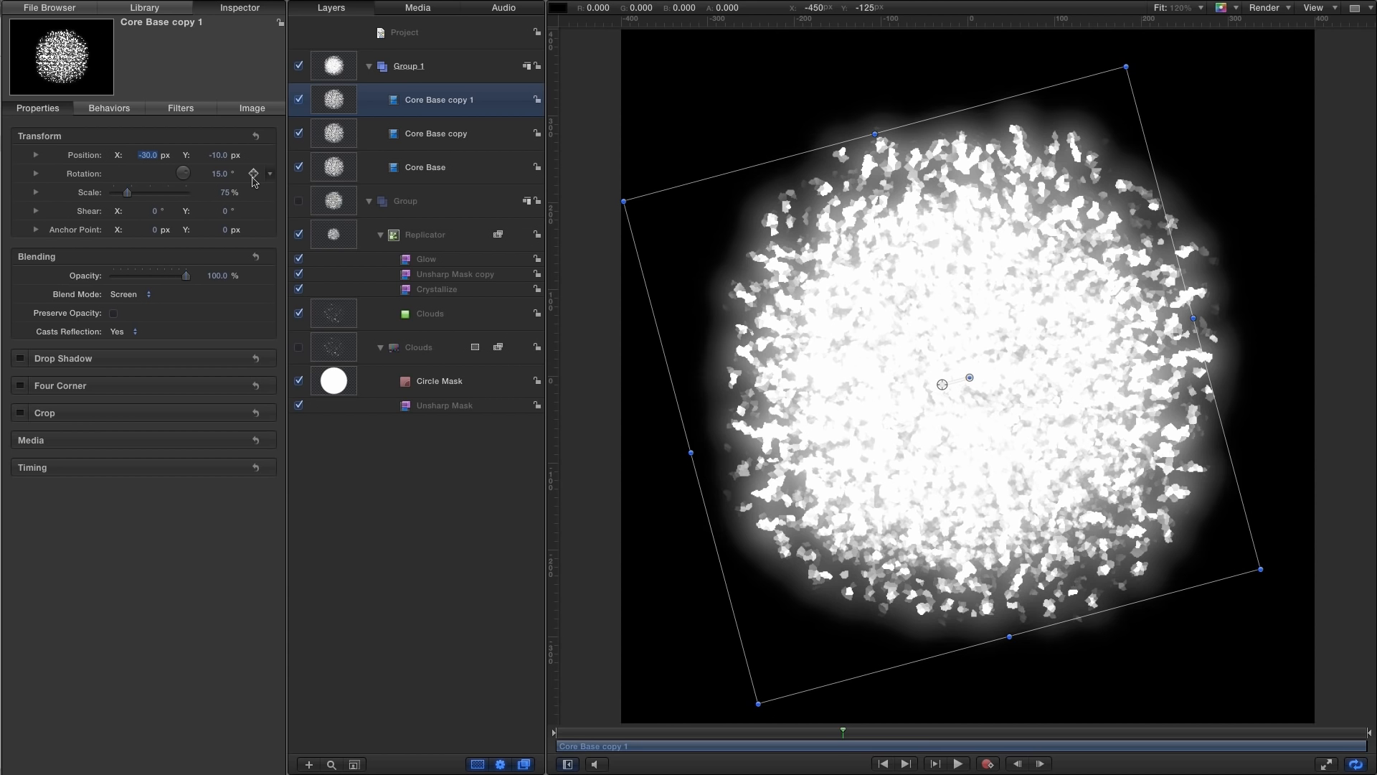
- Set the rotation of Core Base copy 1 to 115° and play back the layered core
mouse_move(219, 174)
mouse_down()
mouse_move(262, 174)
mouse_move(223, 174)
mouse_move(236, 174)
mouse_up()
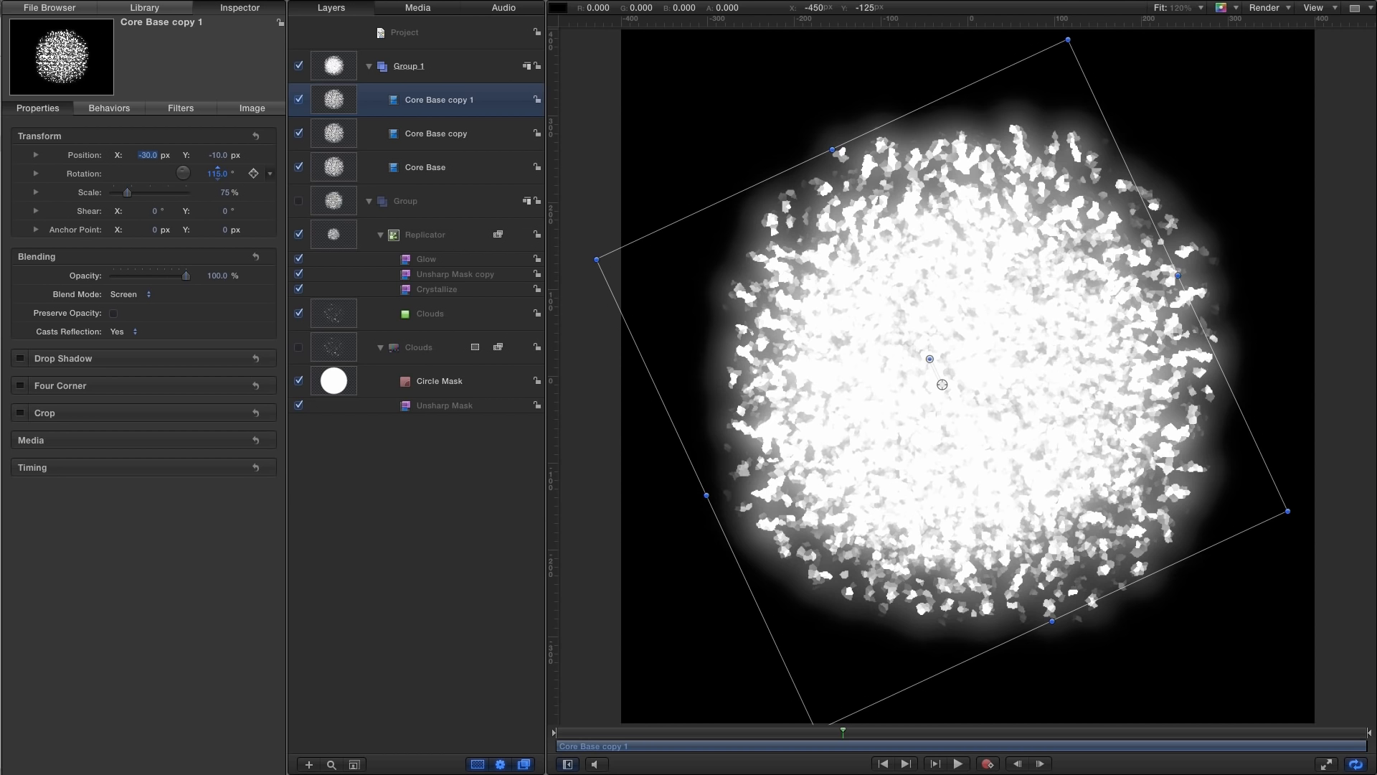
click(957, 764)
click(958, 764)
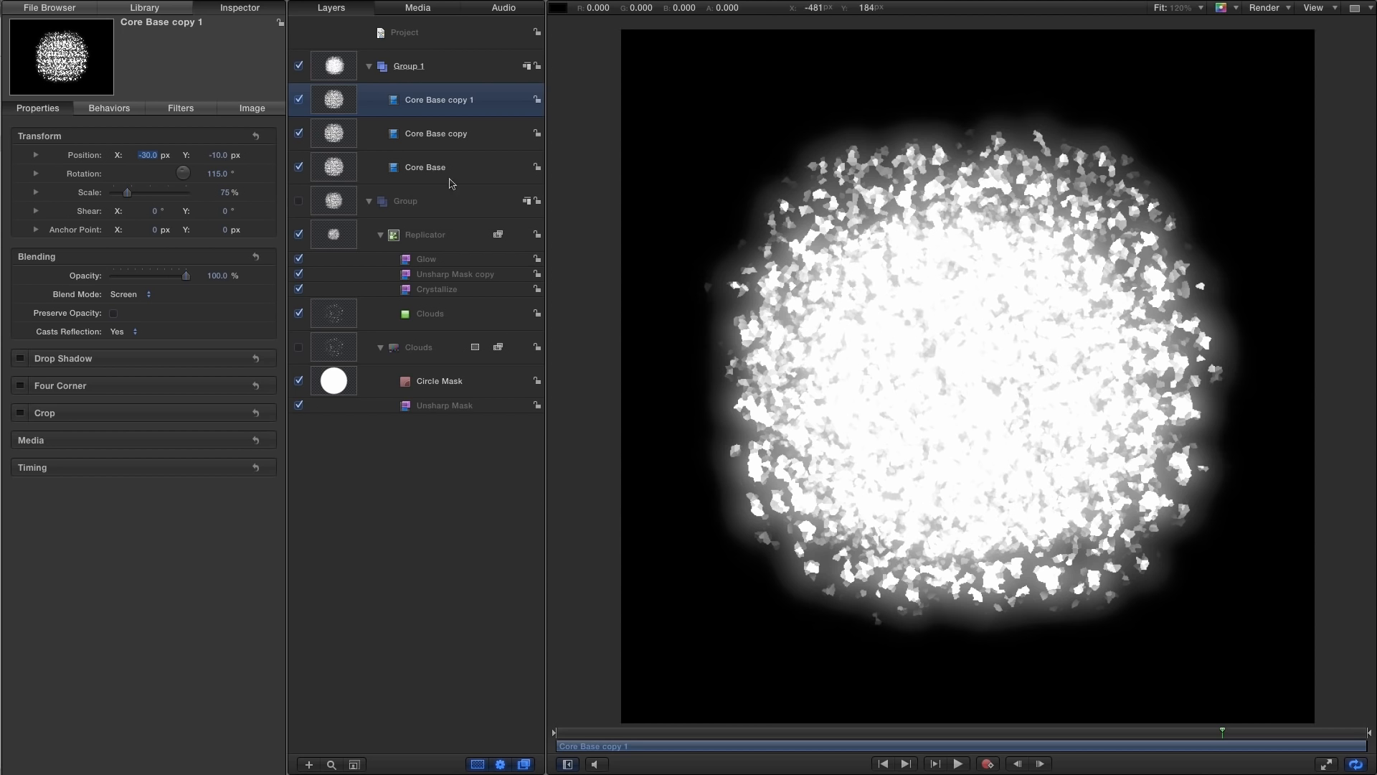
- Slow the original Core Base layer to 60% speed with frame blending set to Blending, and preview the playback
click(332, 166)
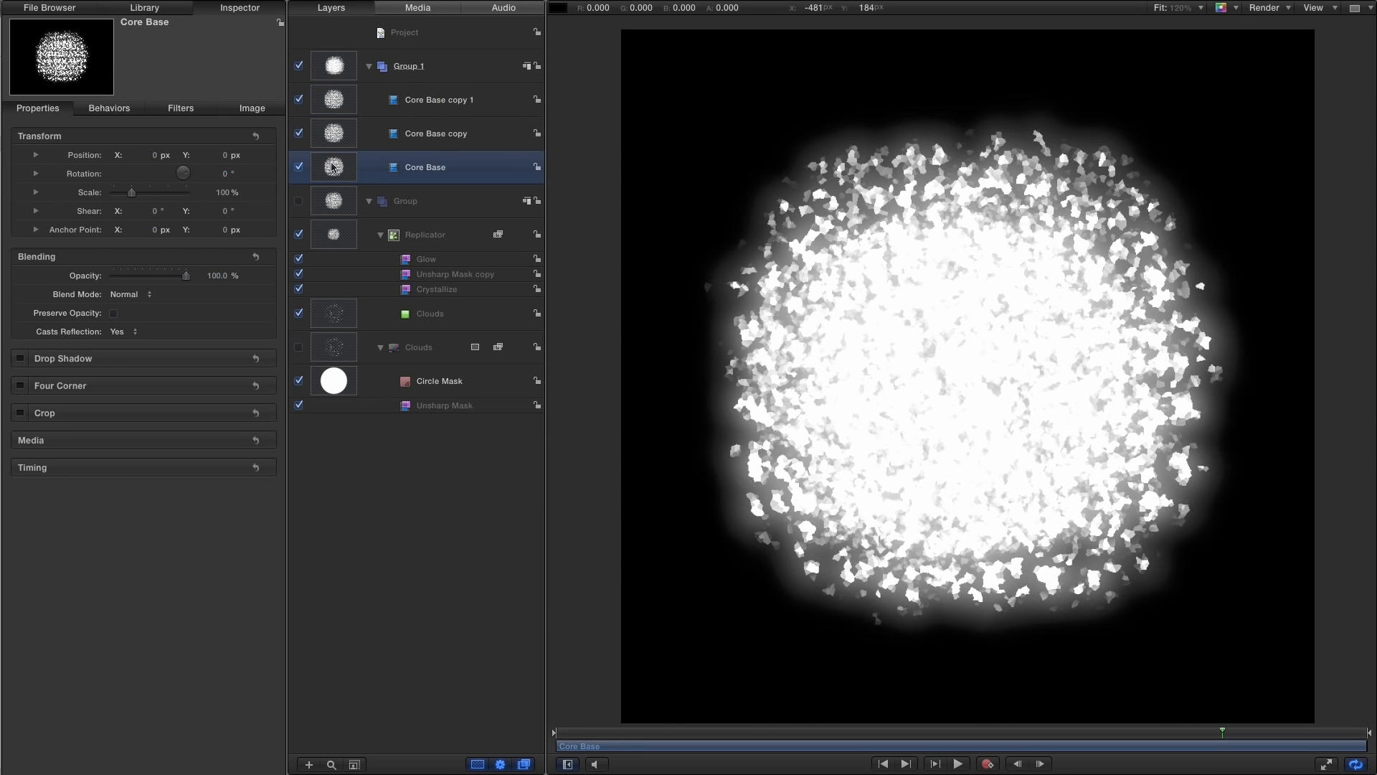
click(229, 468)
click(129, 505)
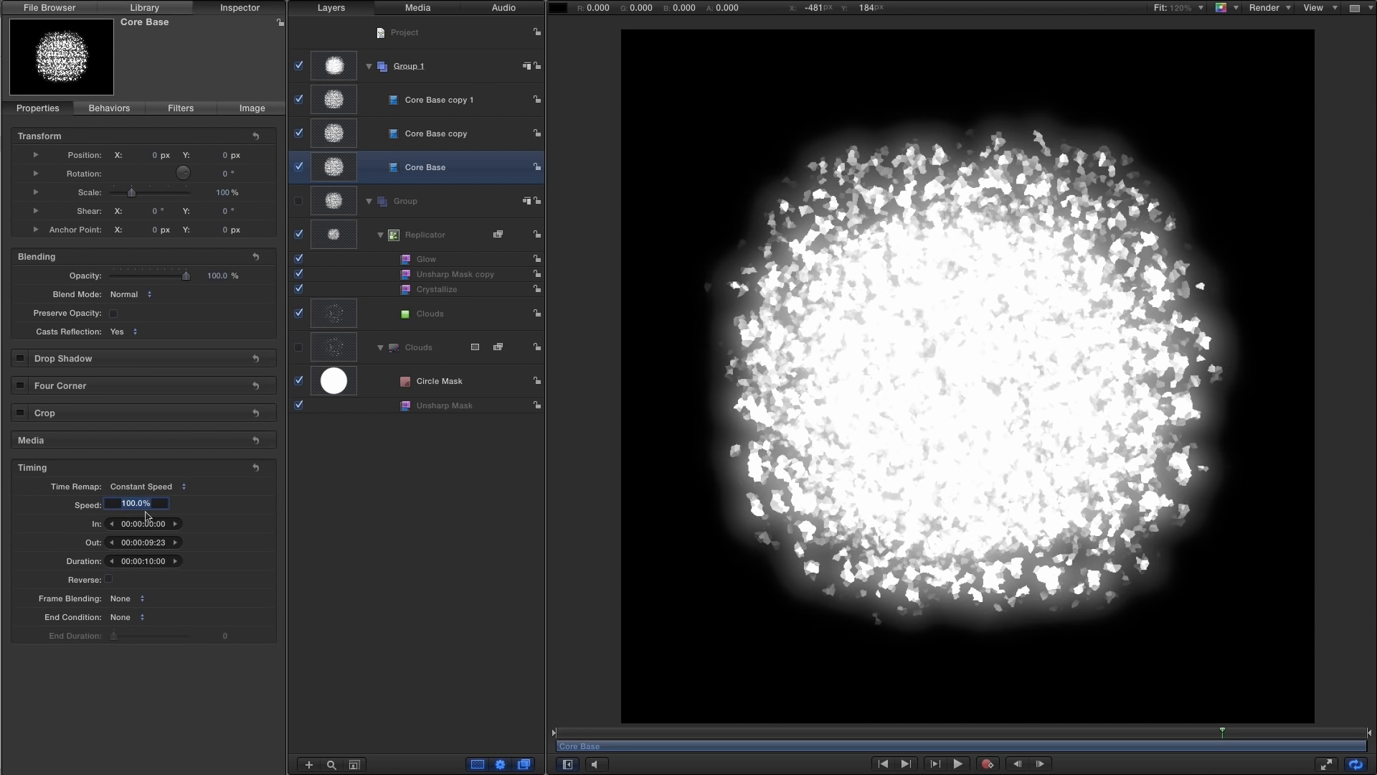
text(60)
key(Return)
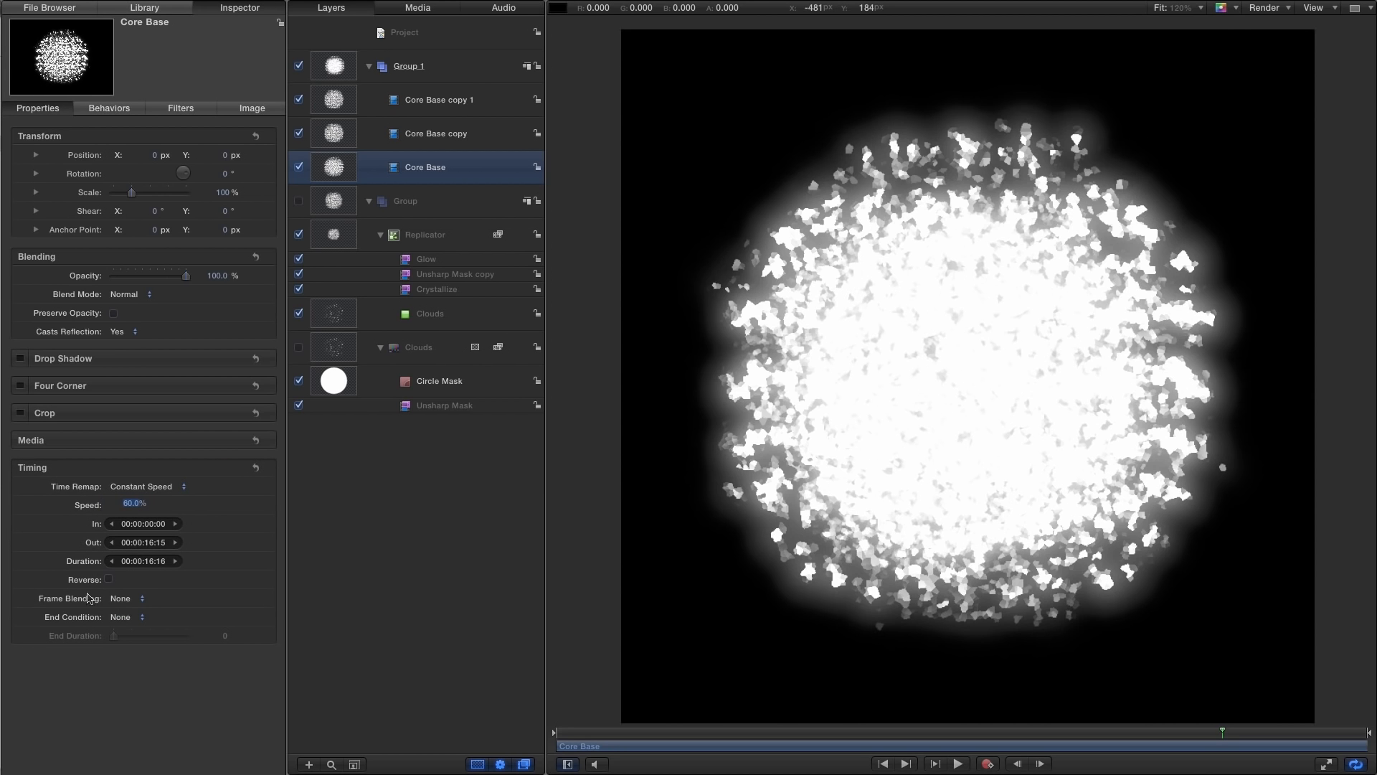
click(120, 599)
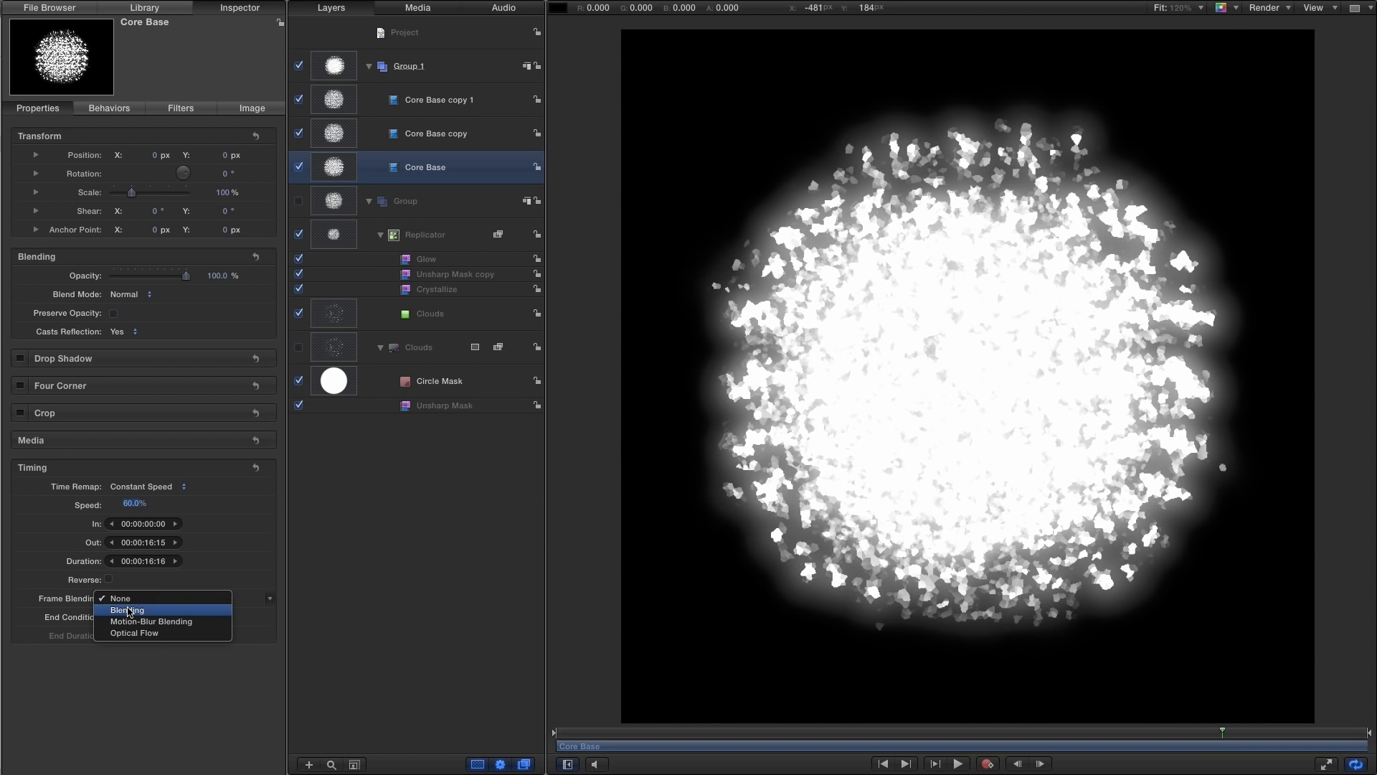
click(127, 611)
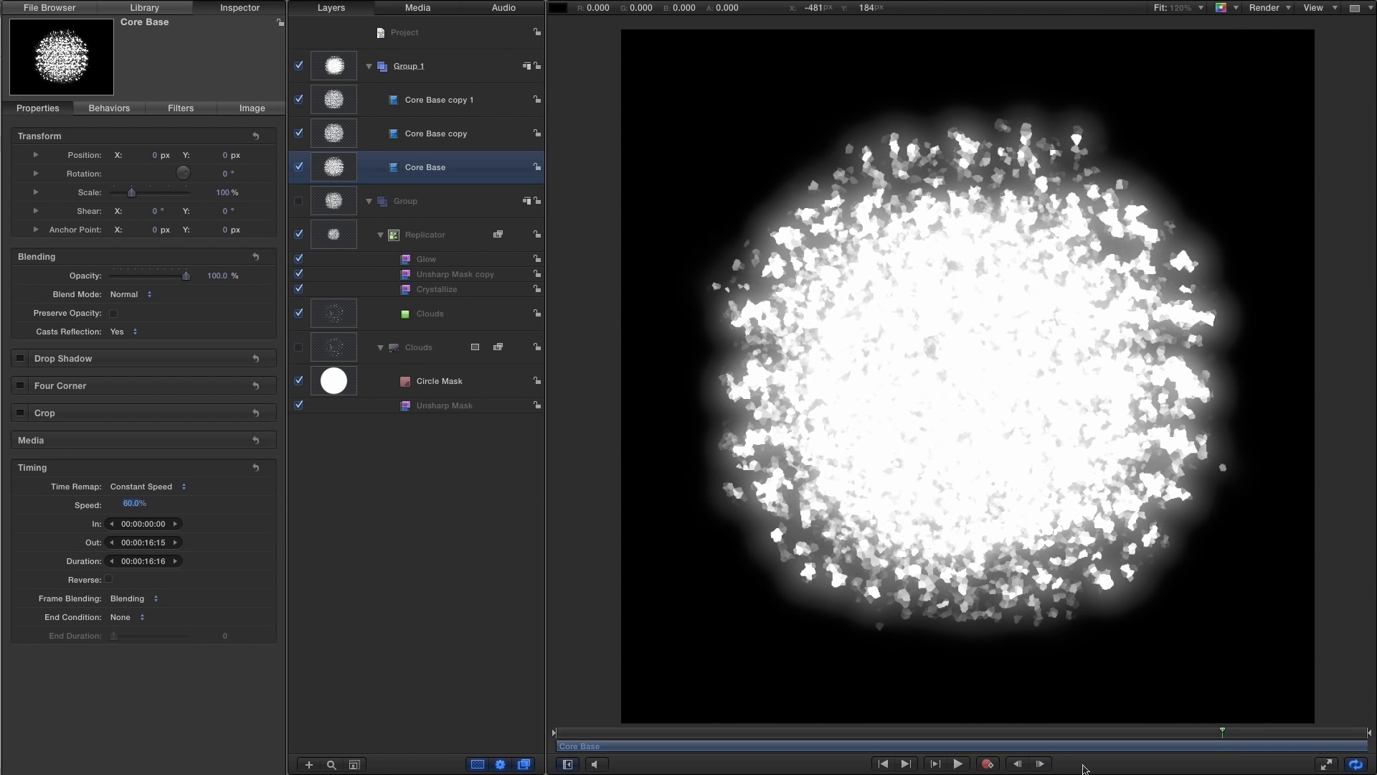
click(959, 764)
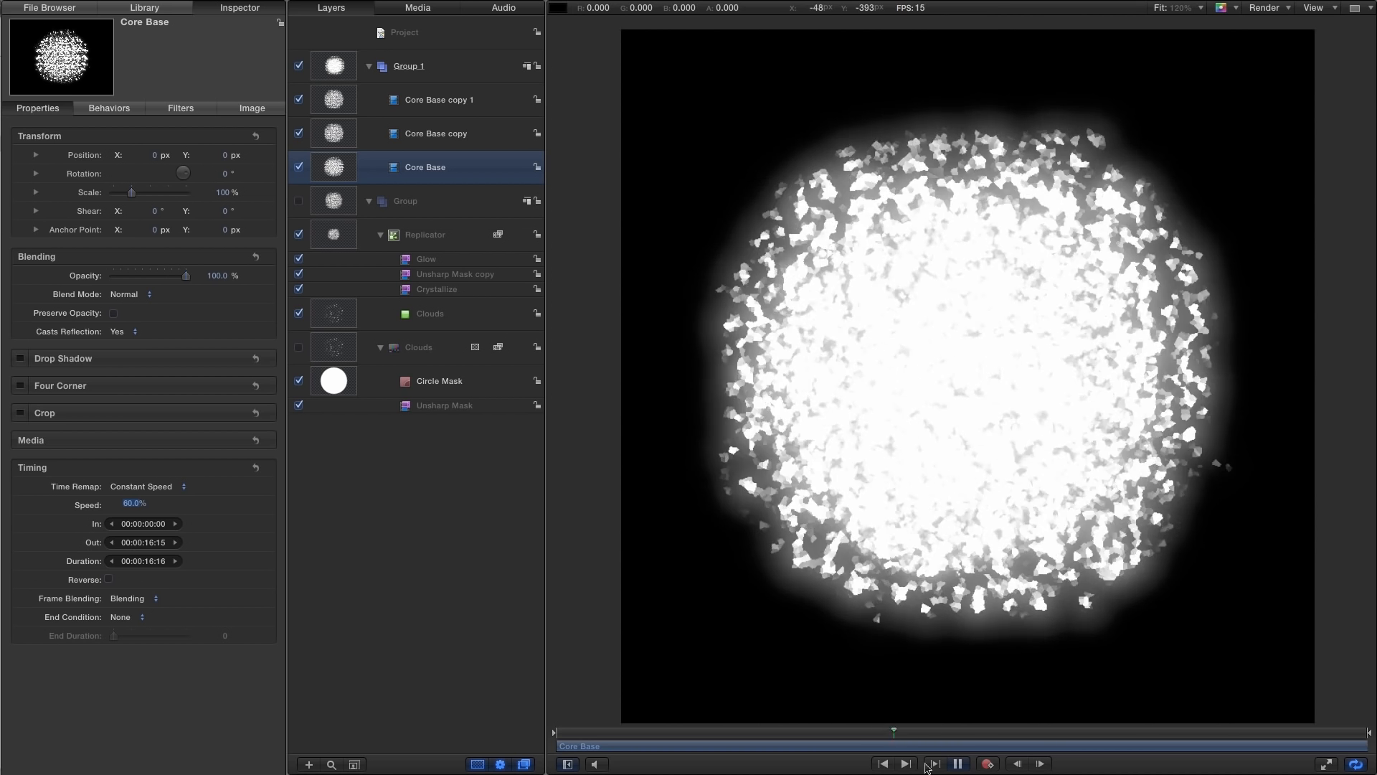
click(958, 764)
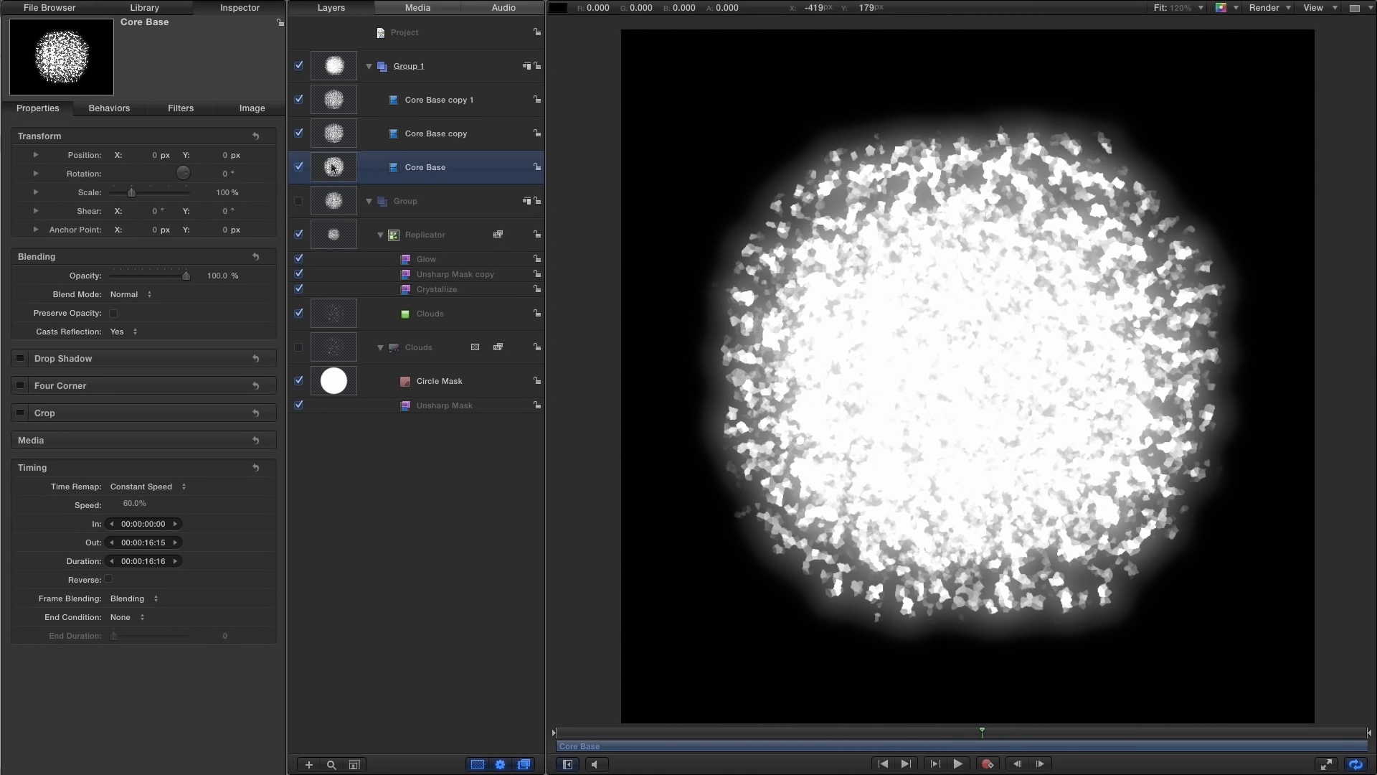
- Duplicate the slowed Core Base layer and hide the duplicate
right_click(332, 167)
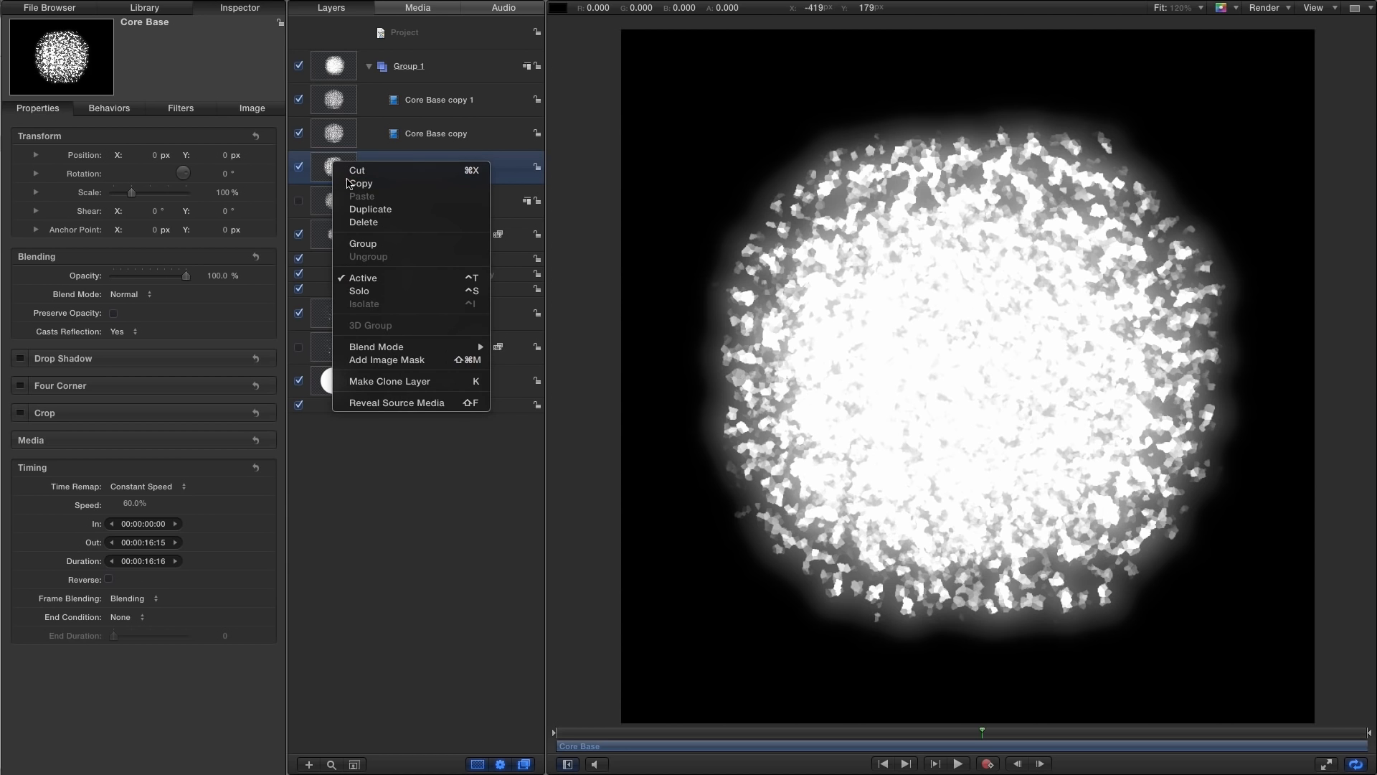
click(372, 213)
click(299, 167)
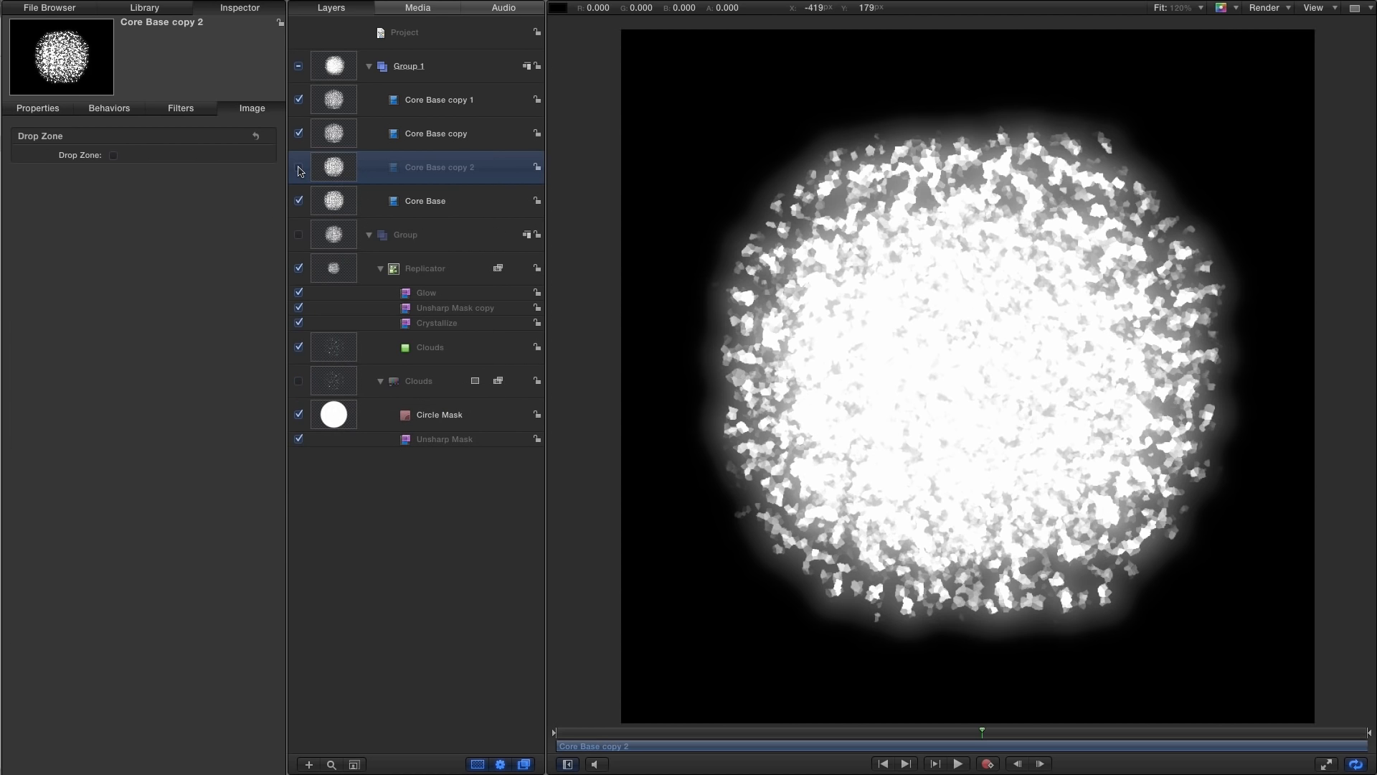
- Apply the Bump Map distortion filter to the original Core Base layer
click(342, 207)
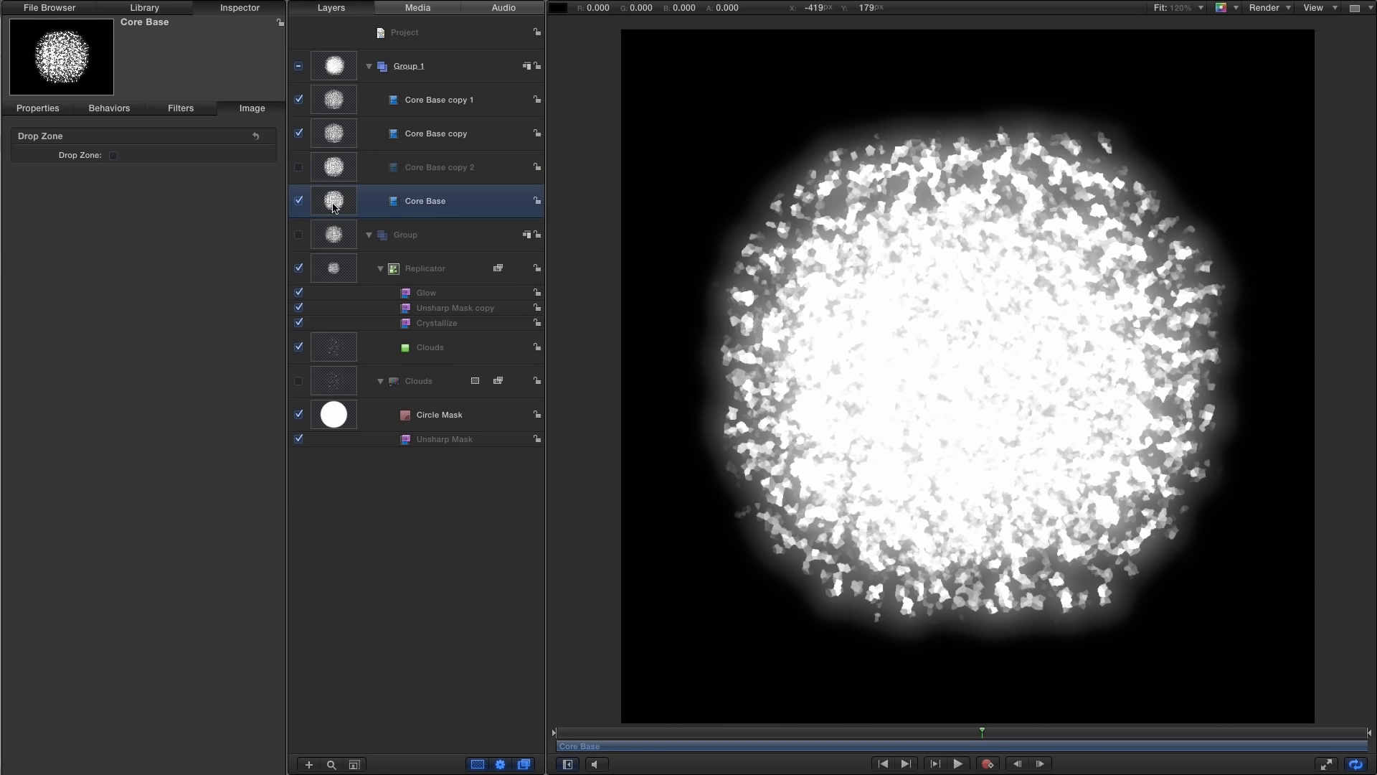
click(140, 8)
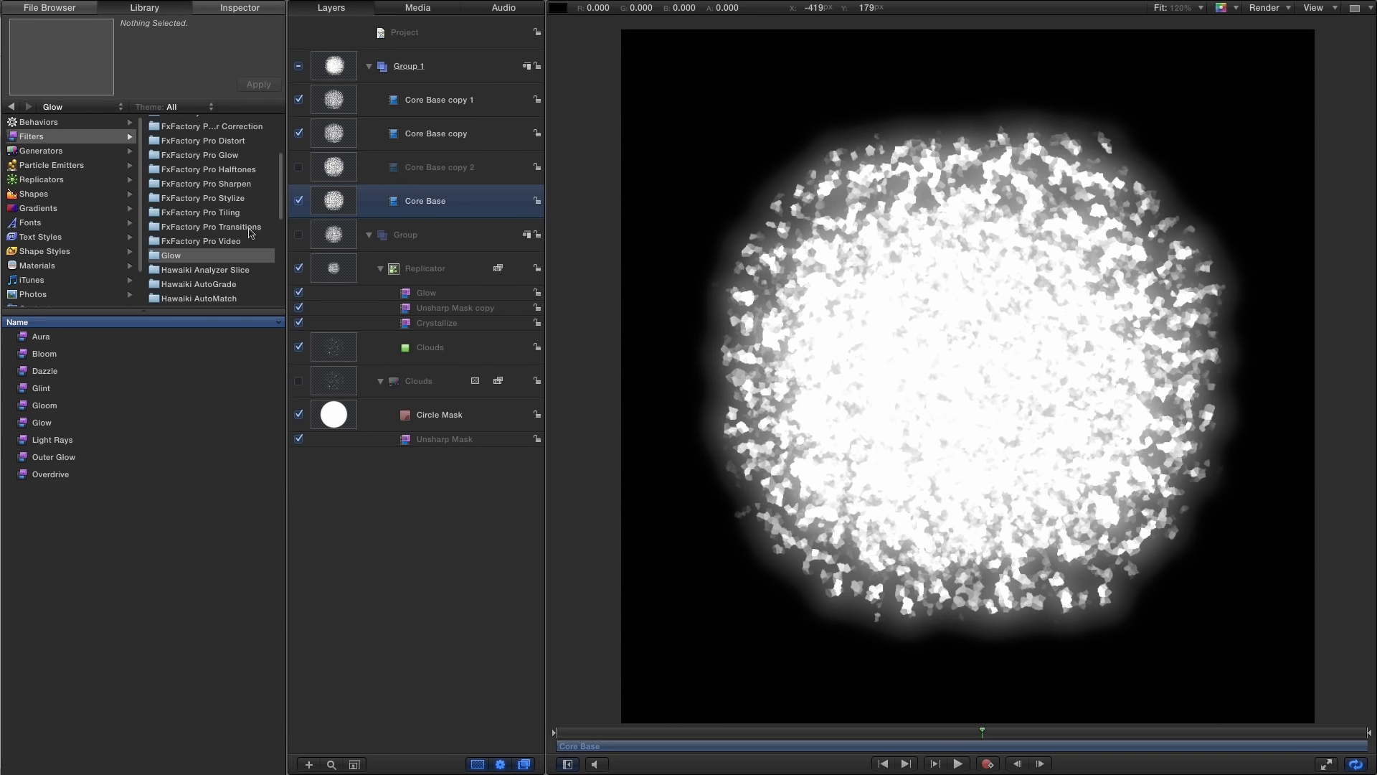
scroll(279, 209, up, 5)
click(174, 194)
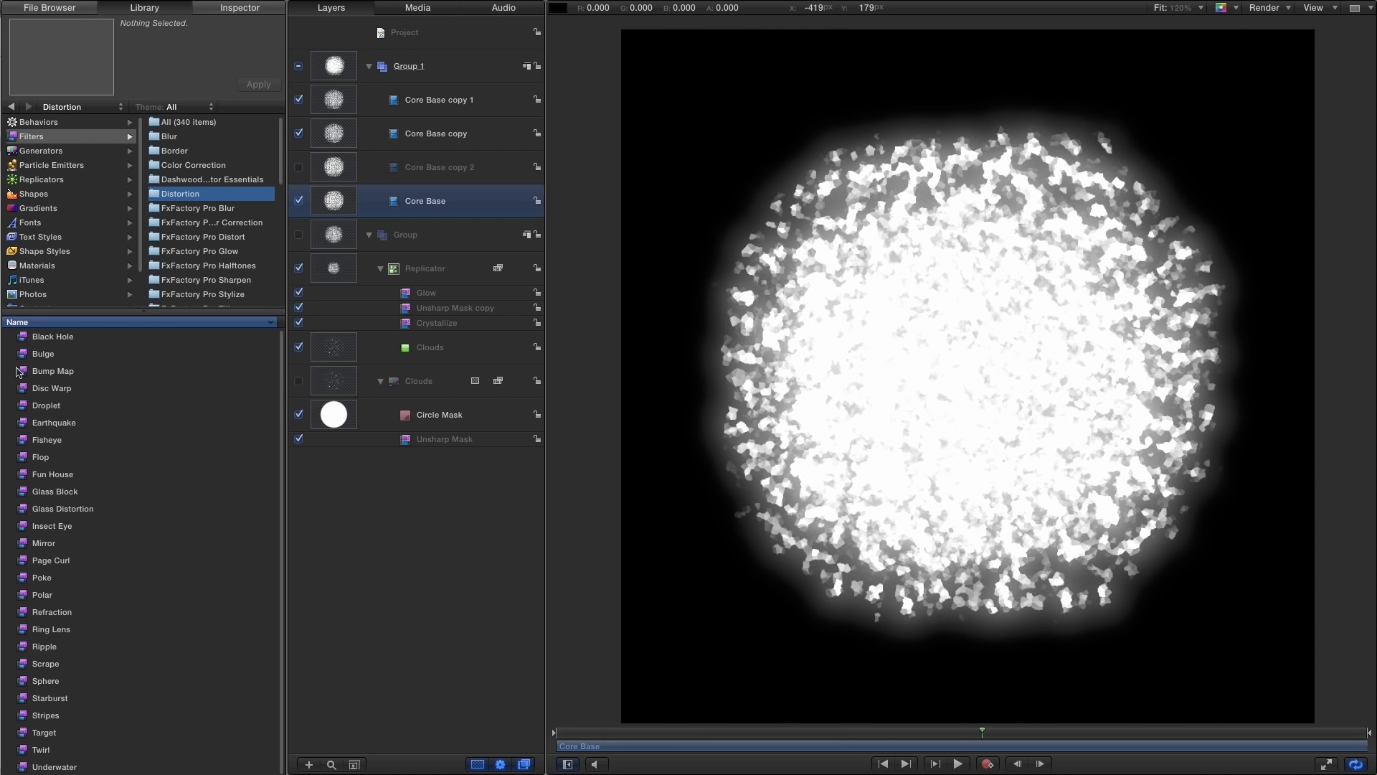
drag(22, 371, 328, 199)
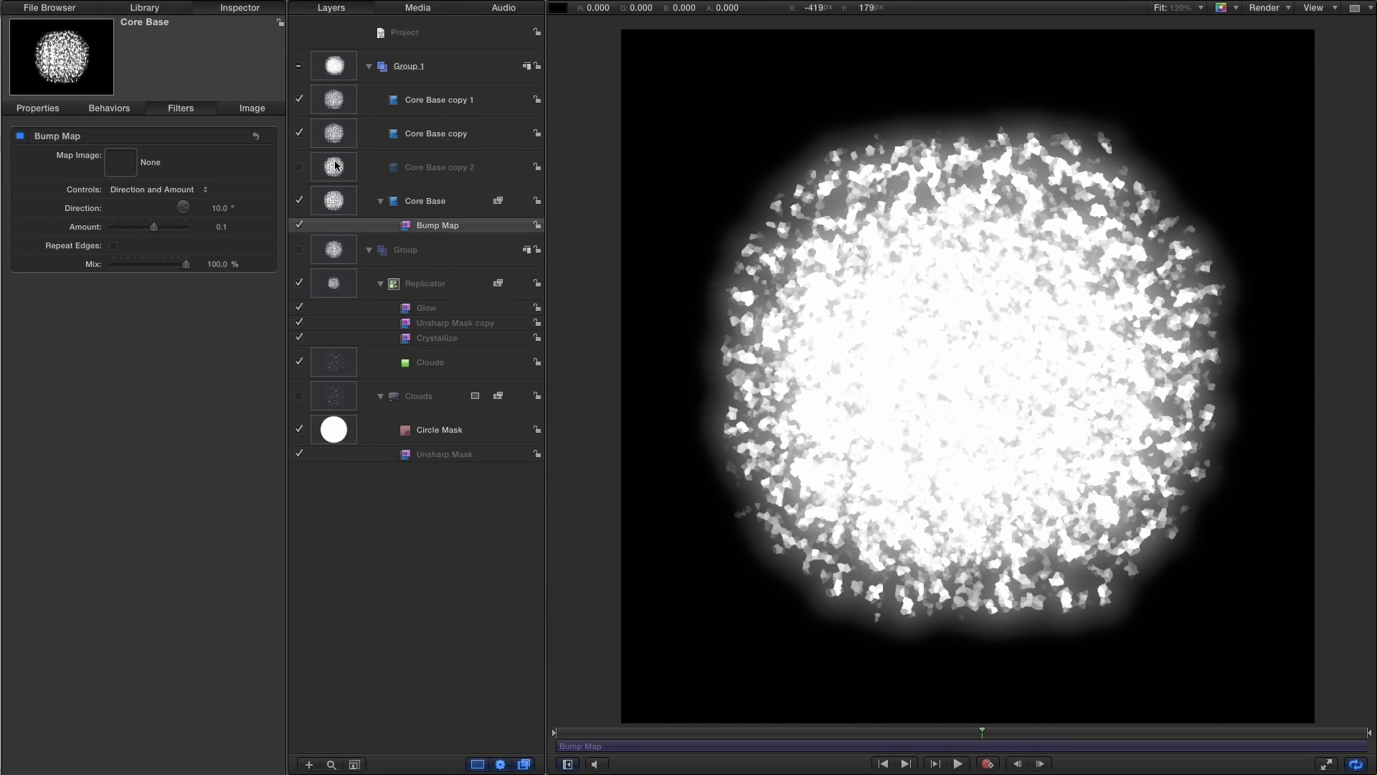
- Assign the hidden Core Base copy 2 as the Bump Map filter's map image and play back the distortion
drag(337, 164, 121, 164)
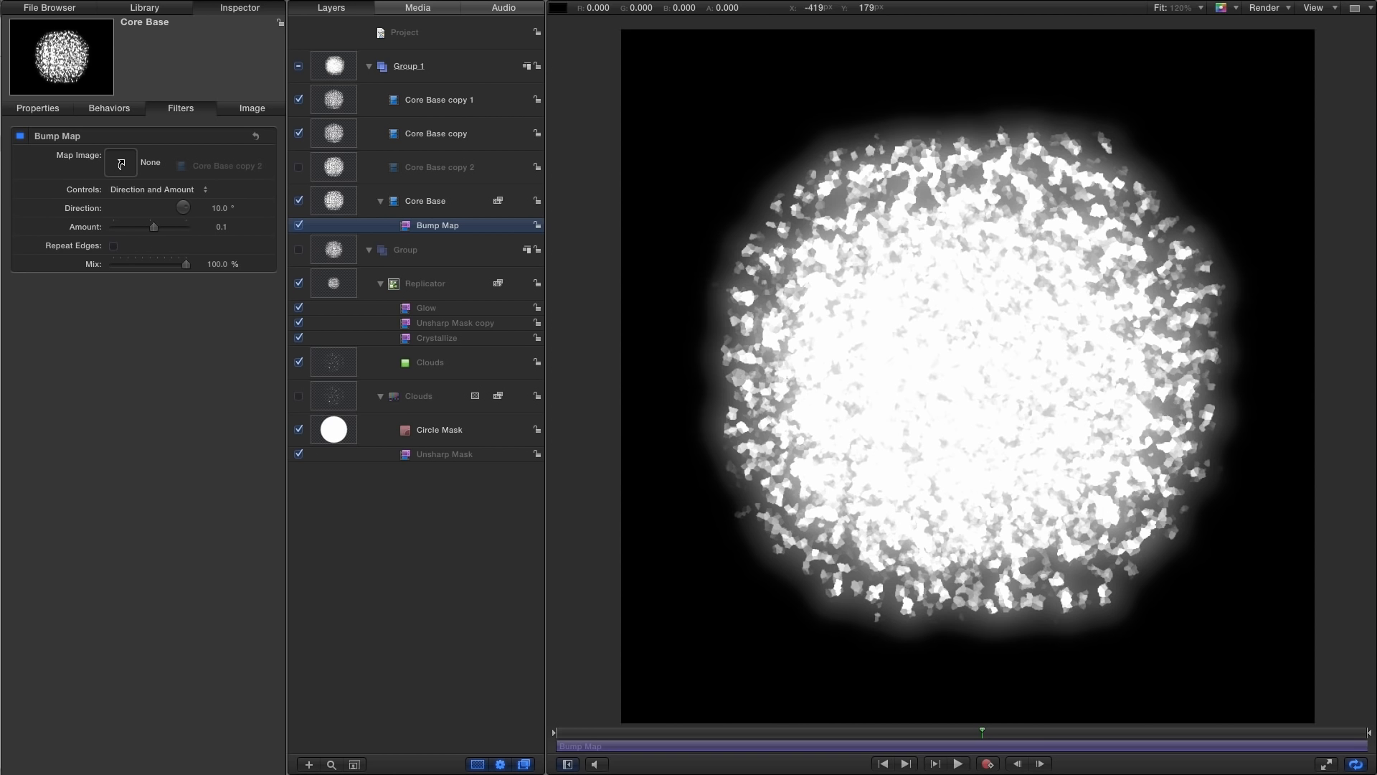
drag(121, 163, 122, 164)
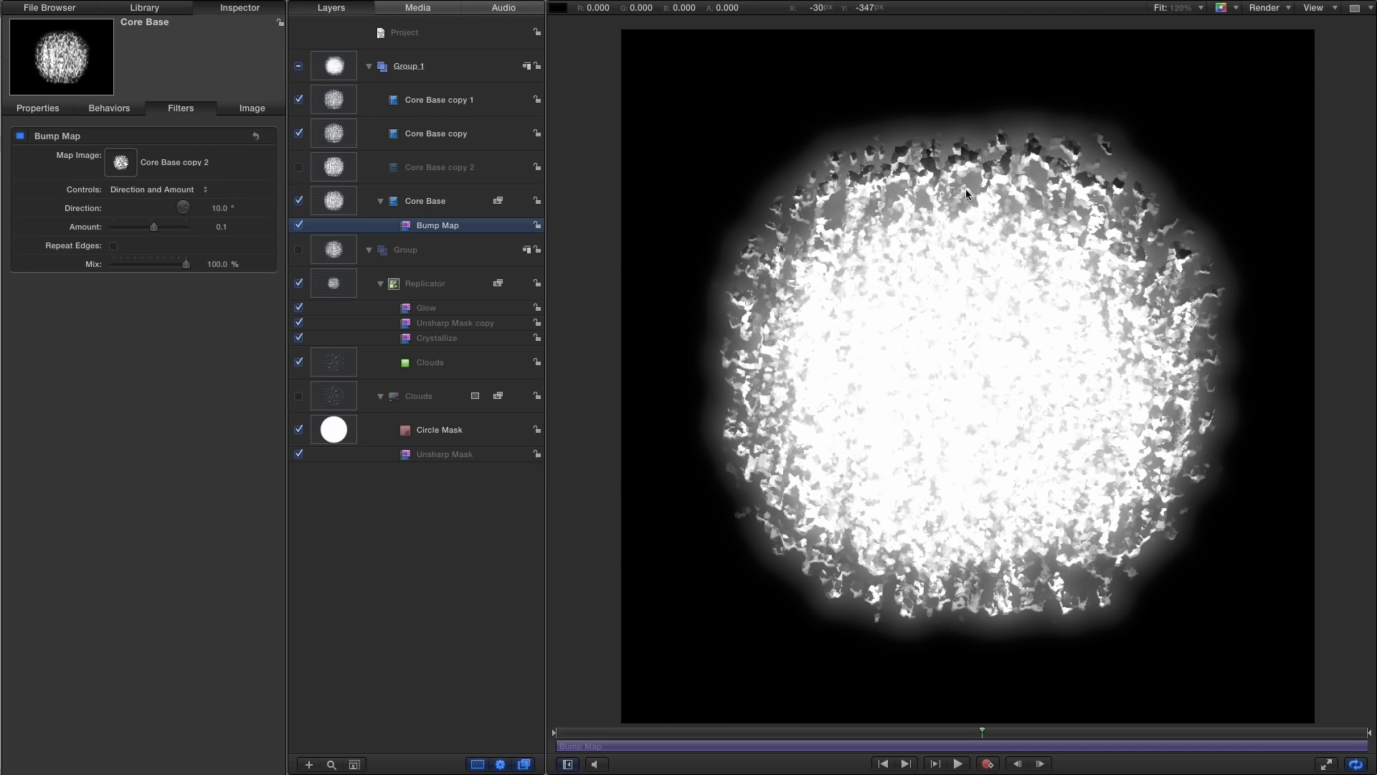
click(958, 764)
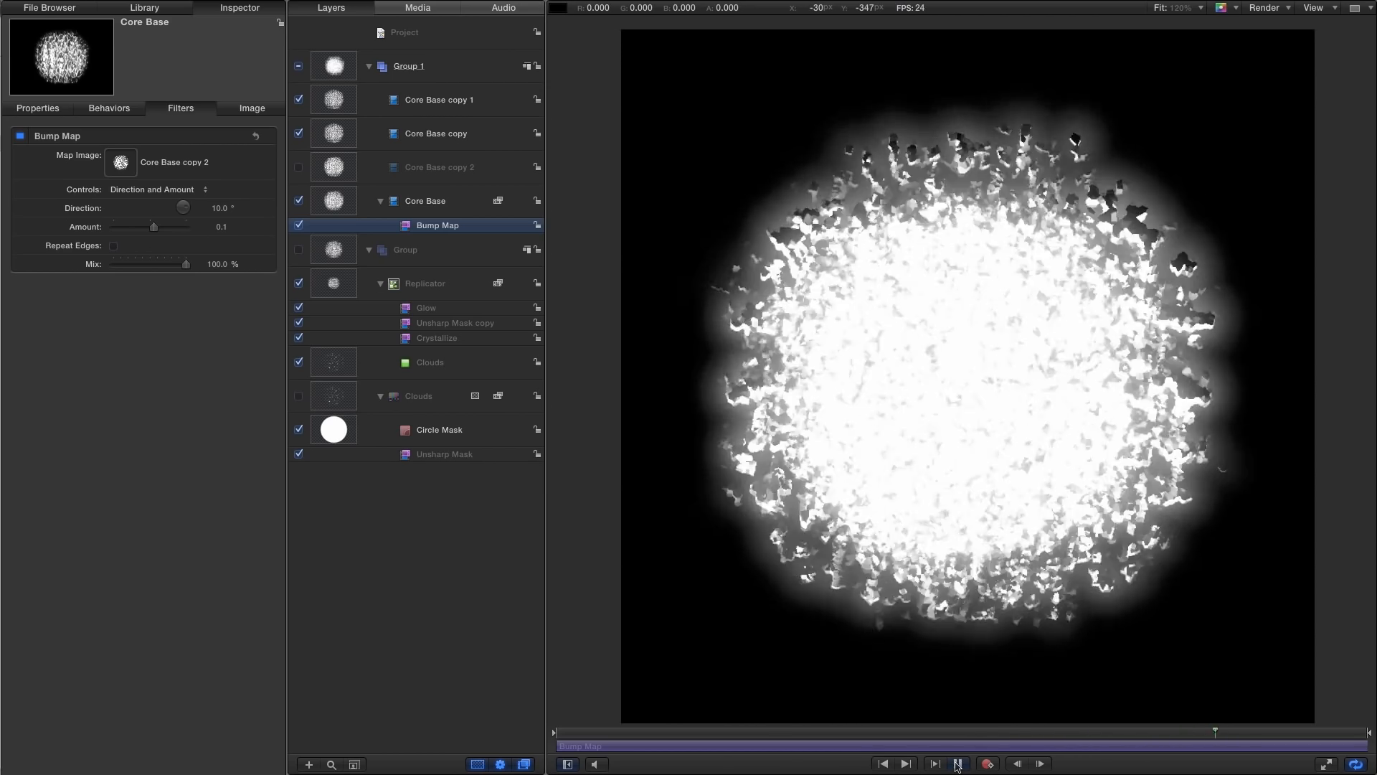
- Stop playback, duplicate the bump-mapped Core Base layer and rotate the duplicate to 162°
click(958, 764)
click(328, 200)
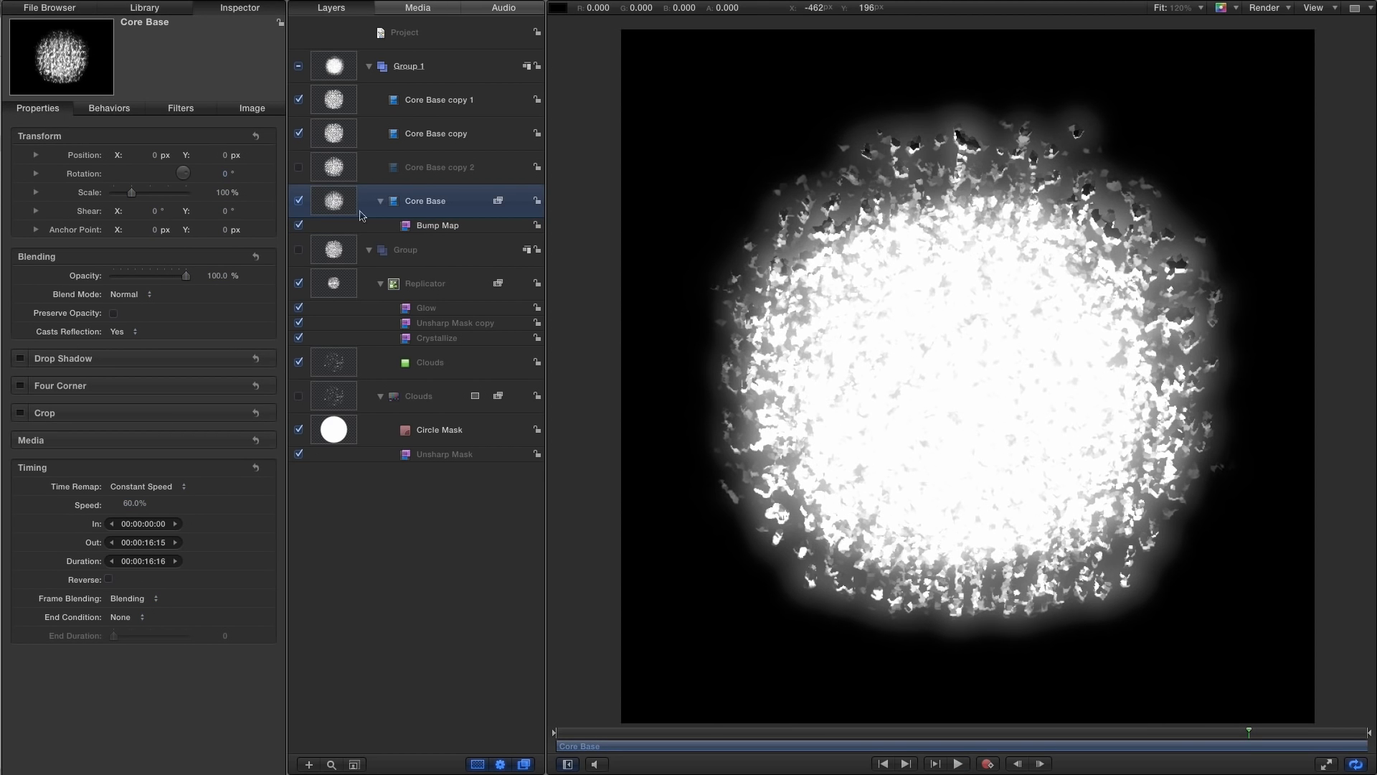
right_click(328, 200)
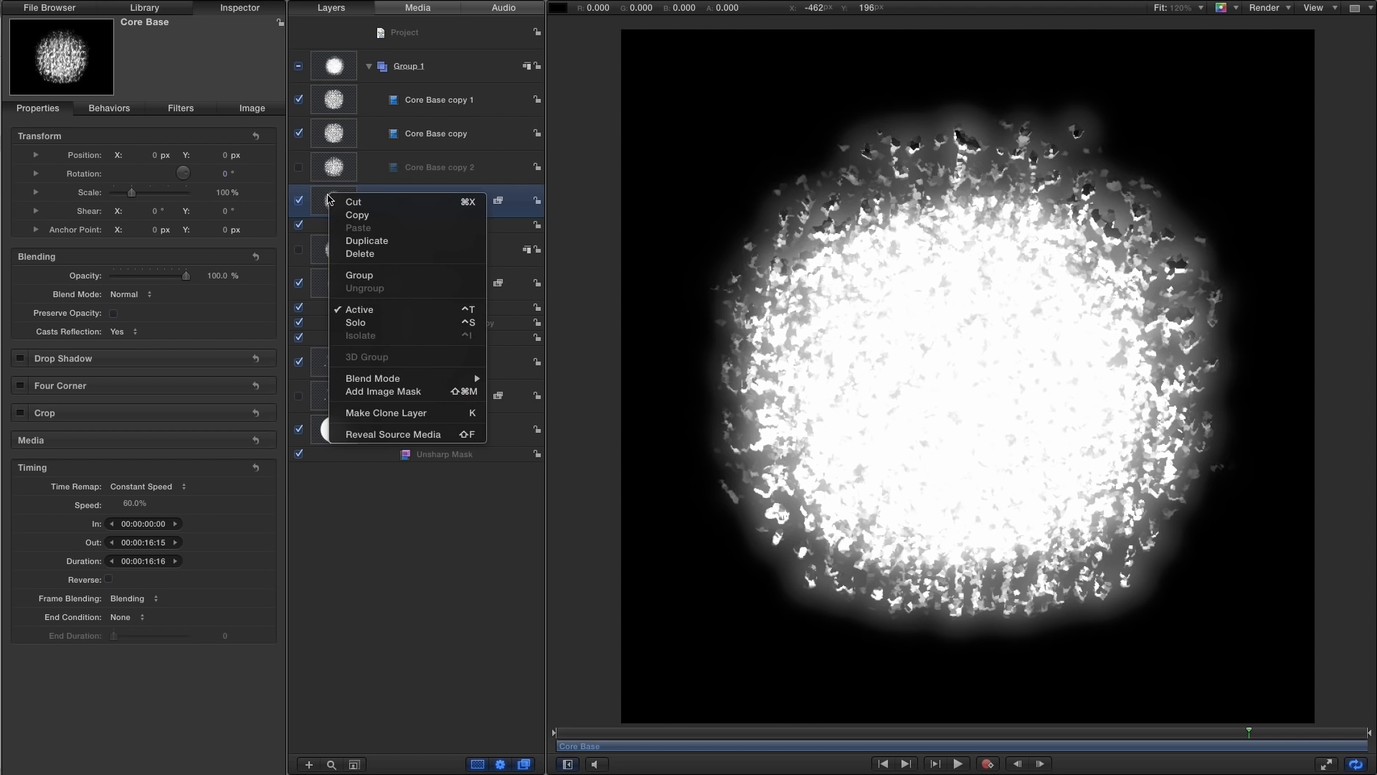
click(382, 247)
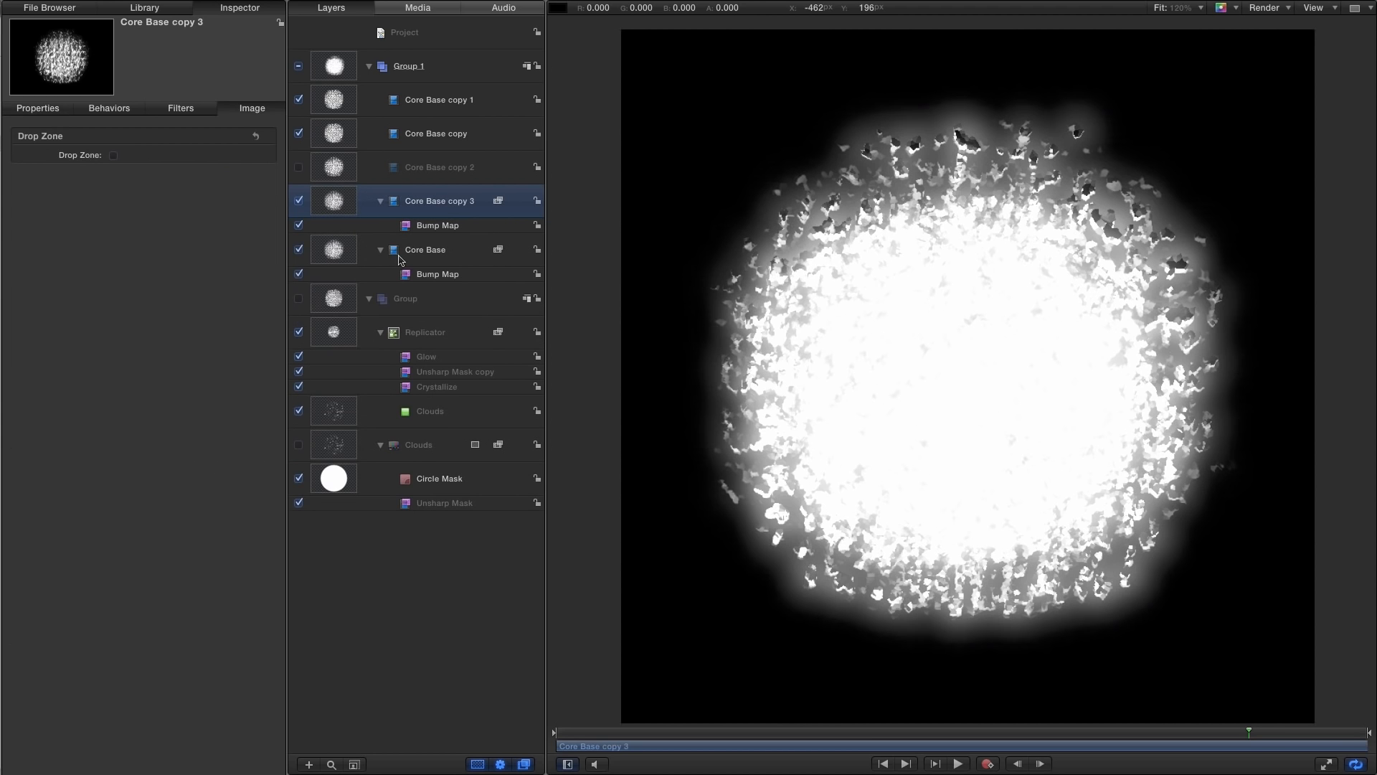
click(2, 106)
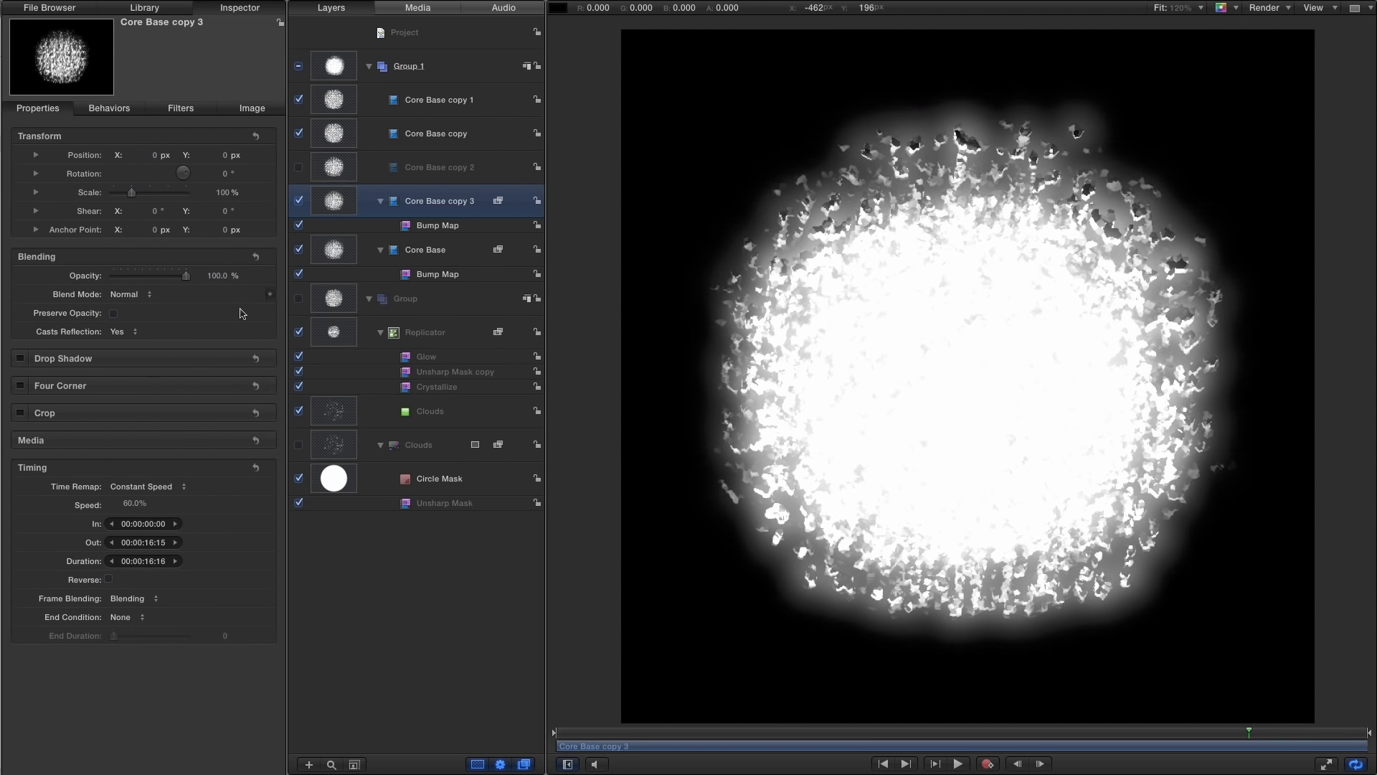
mouse_move(225, 174)
mouse_down()
mouse_move(315, 173)
mouse_move(224, 173)
mouse_up()
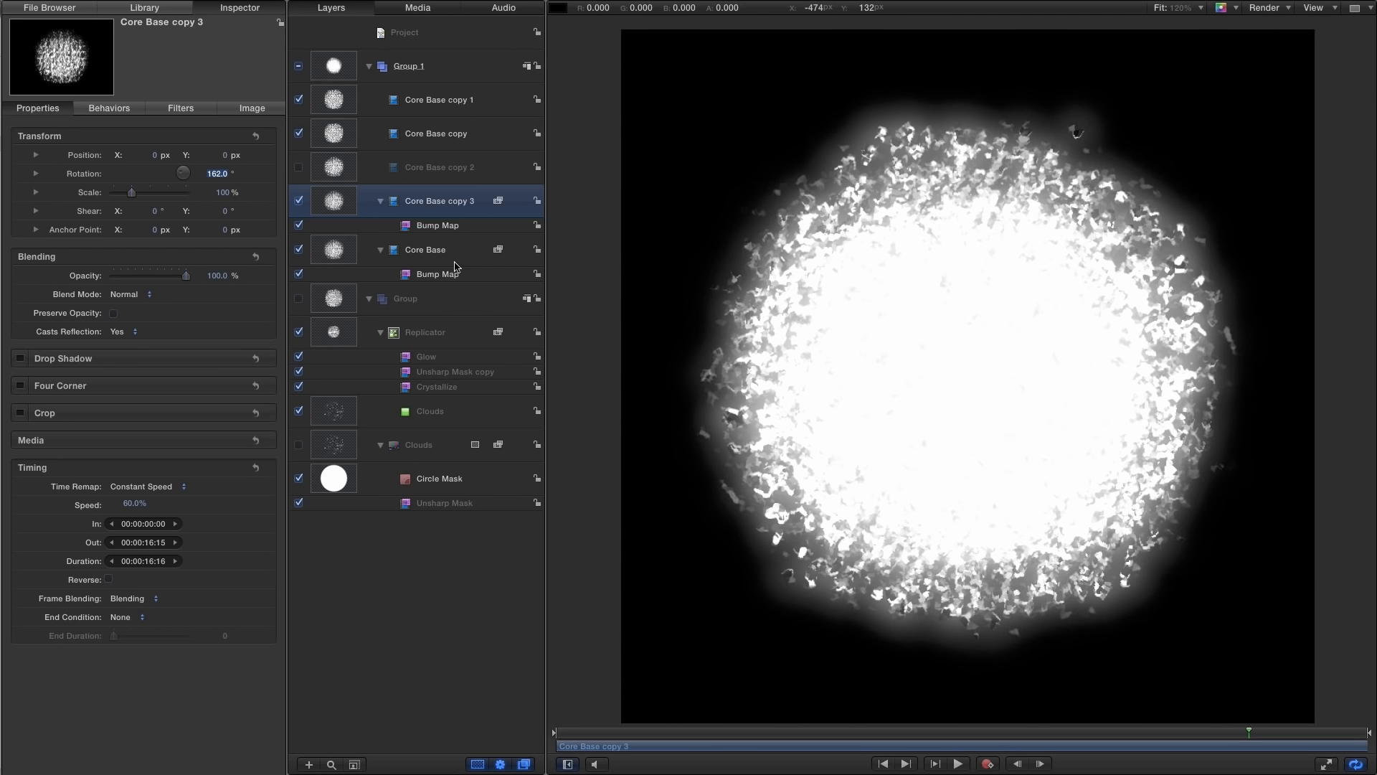
- Scale the original Core Base layer to 105%
click(331, 251)
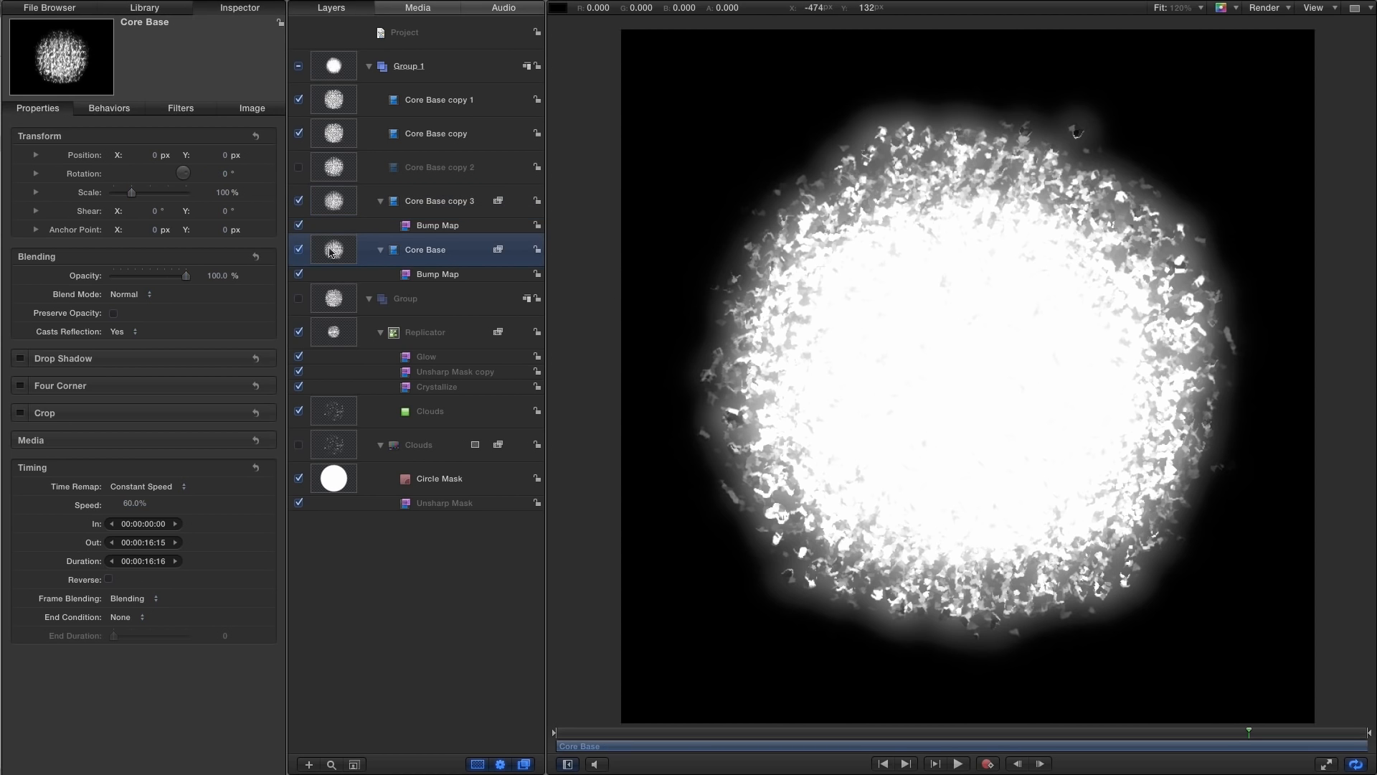
click(222, 192)
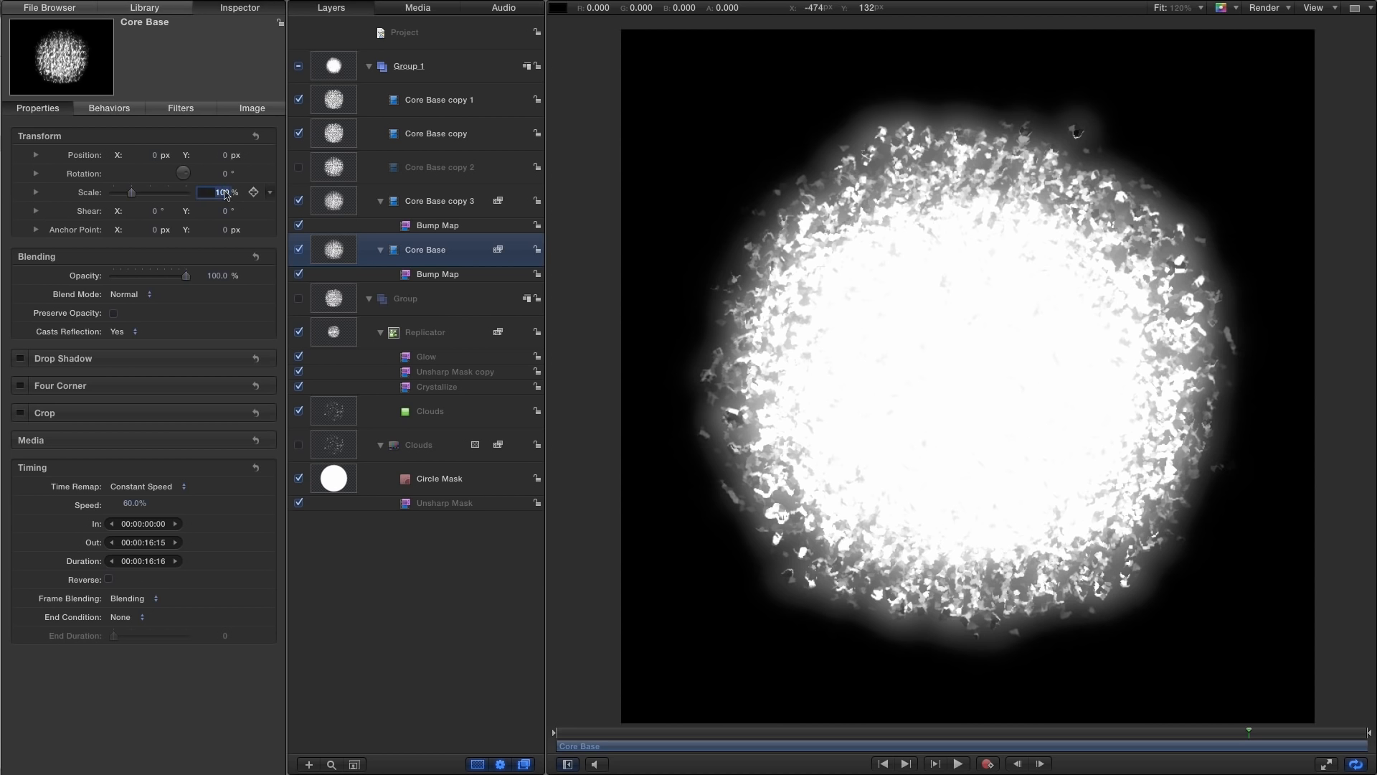
text(105)
key(Return)
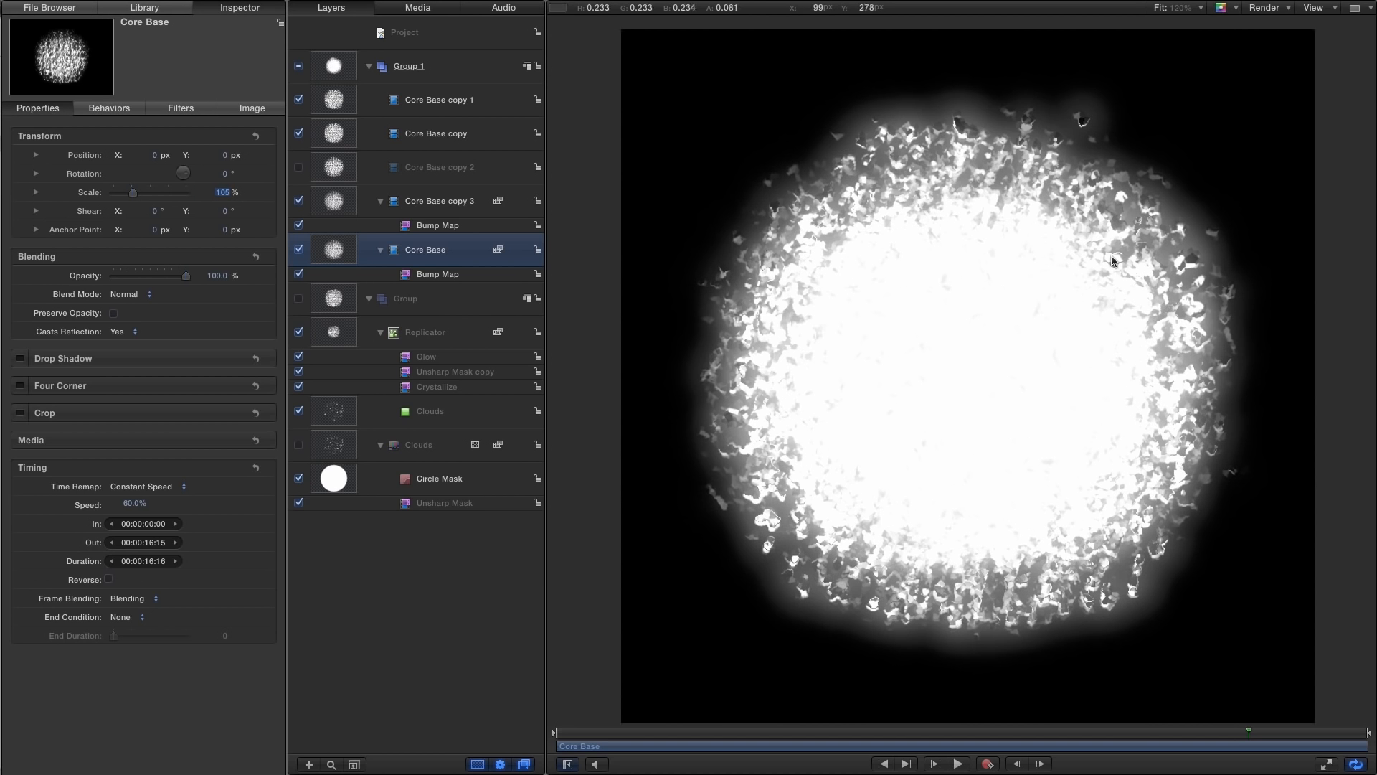
- Lower the opacity of Core Base copy 3 to 55.84%, Core Base copy to about half and Core Base copy 1 to 54.22%, and preview the playback
drag(186, 276, 157, 281)
click(344, 198)
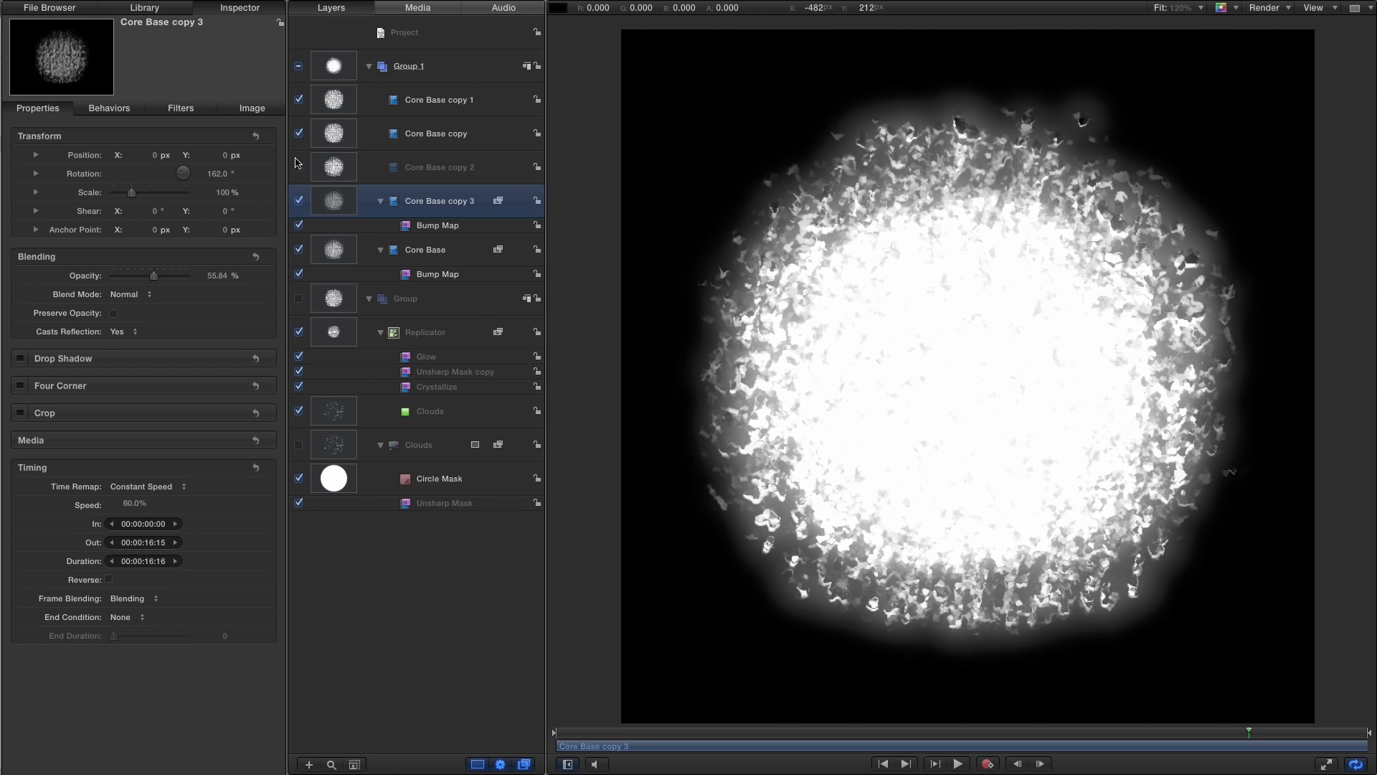
click(328, 135)
drag(188, 280, 153, 280)
click(333, 102)
click(887, 764)
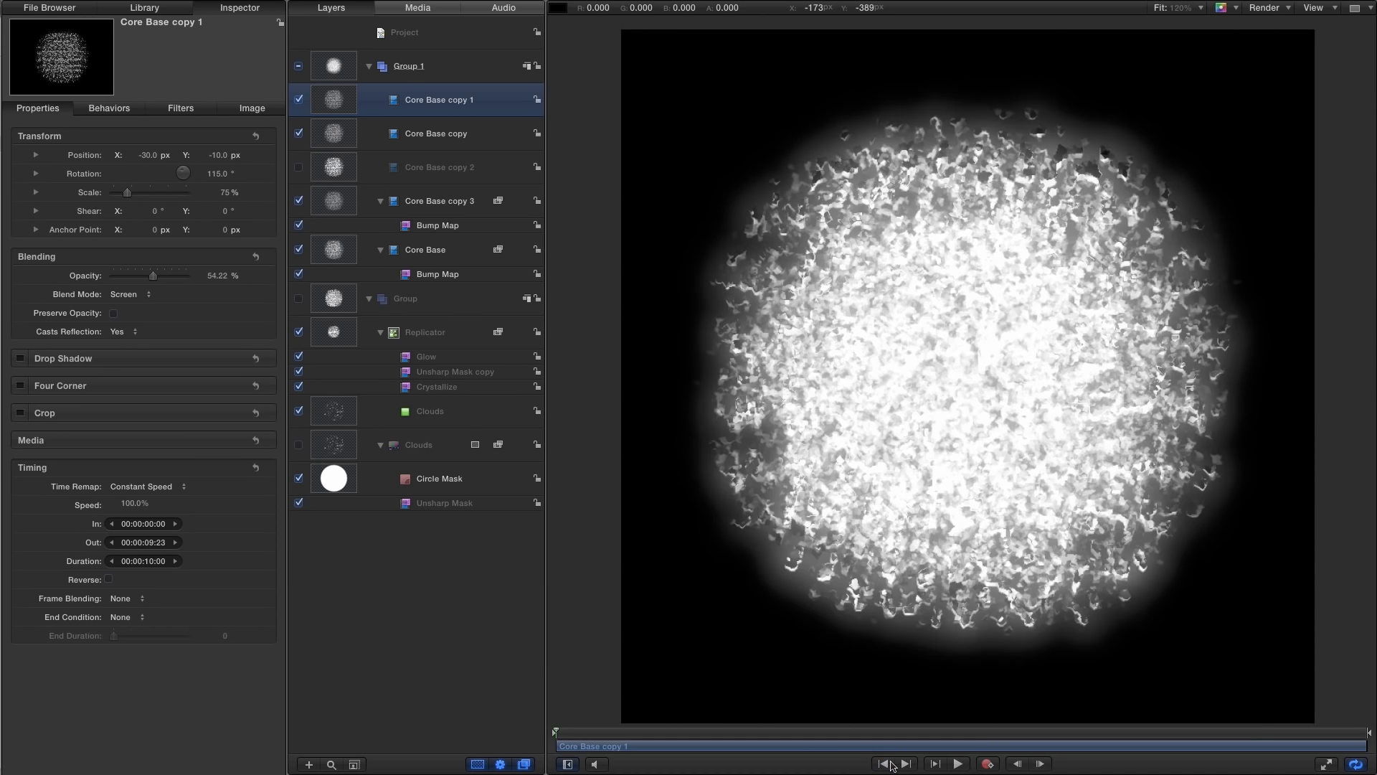
click(960, 763)
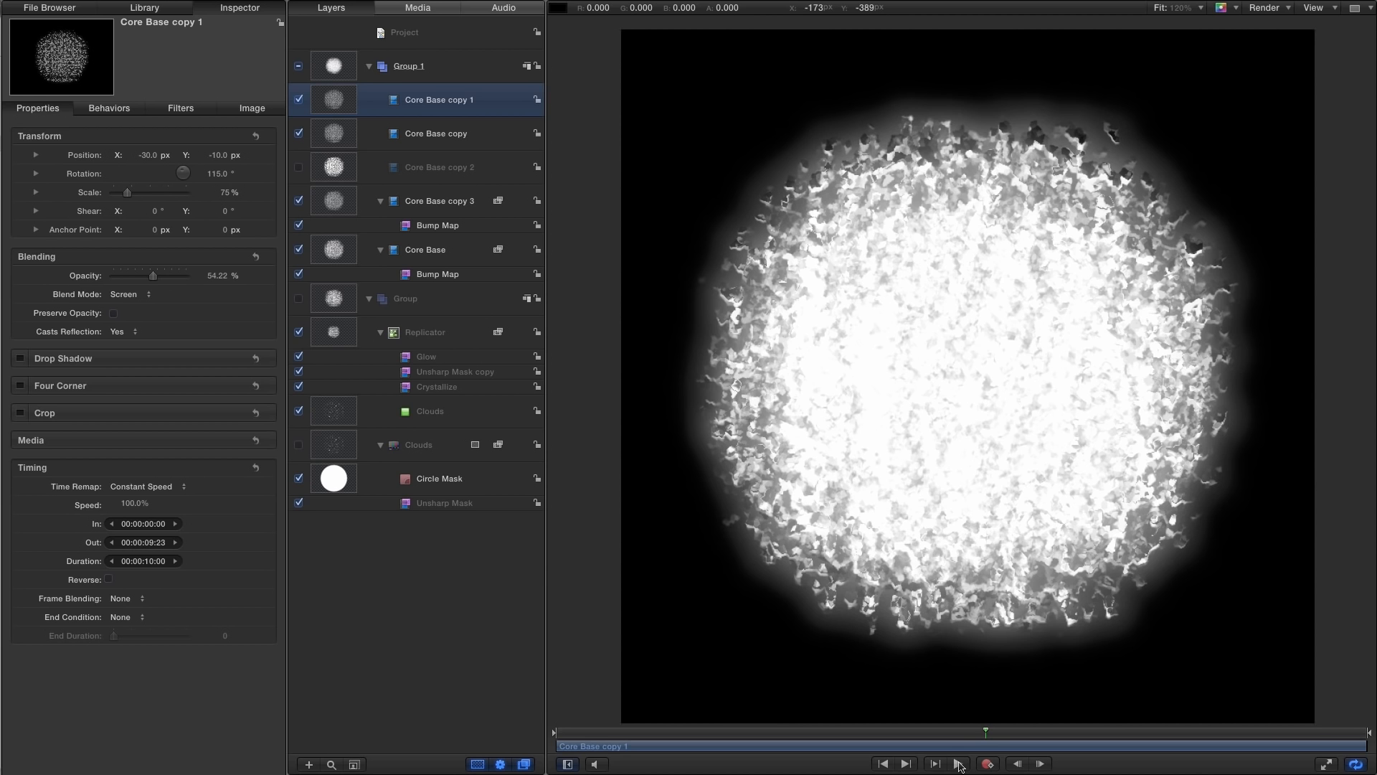
- Export the project as a video-only Apple ProRes 4444 movie named Core Comp in the Tesseract Tutorial folder
mouse_move(157, 3)
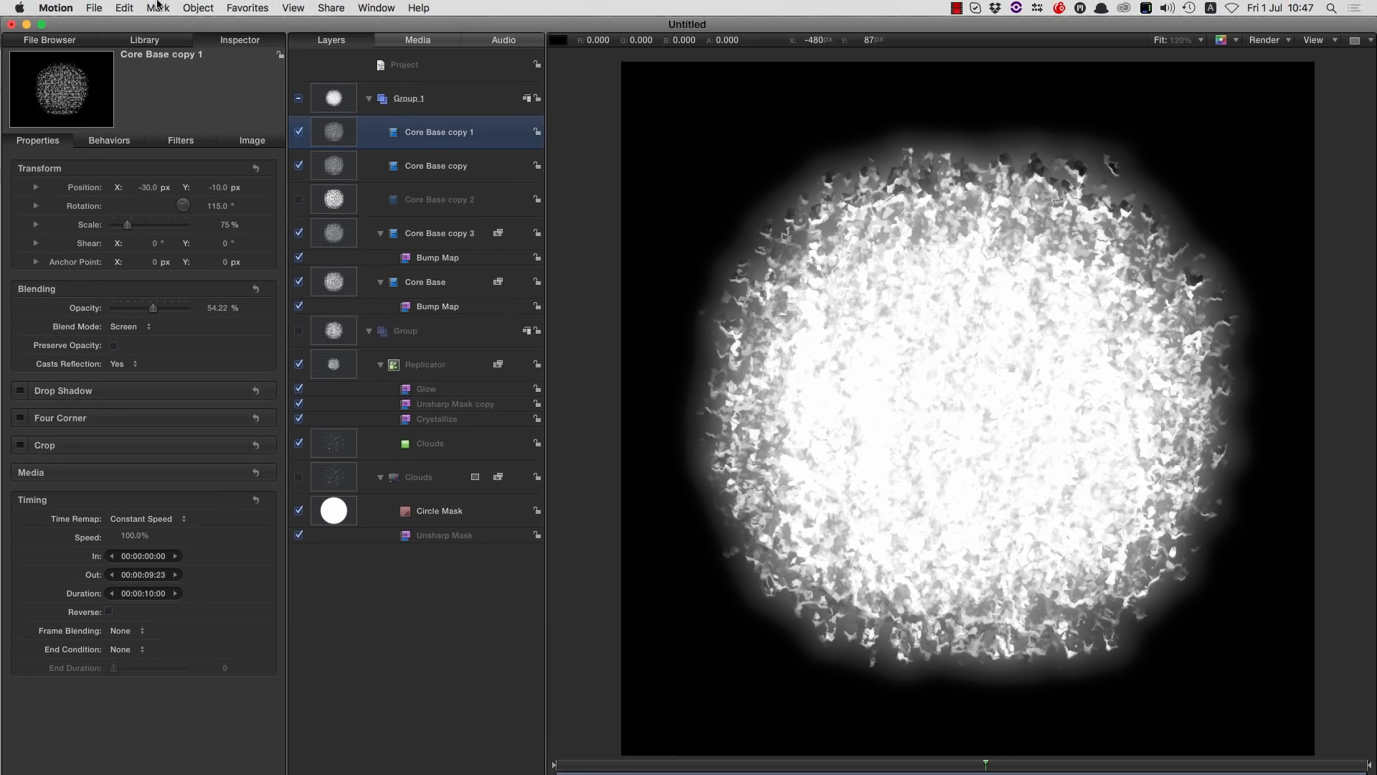
click(331, 7)
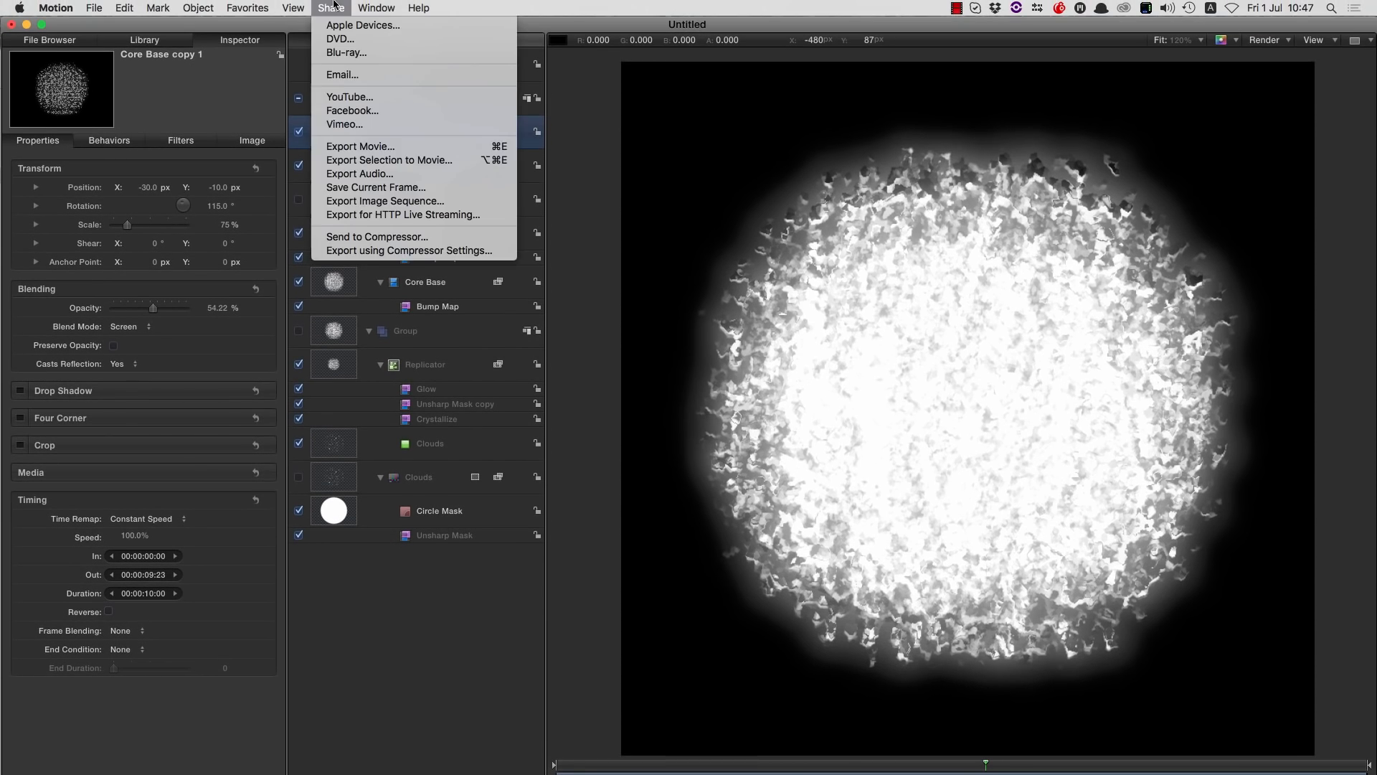
click(368, 147)
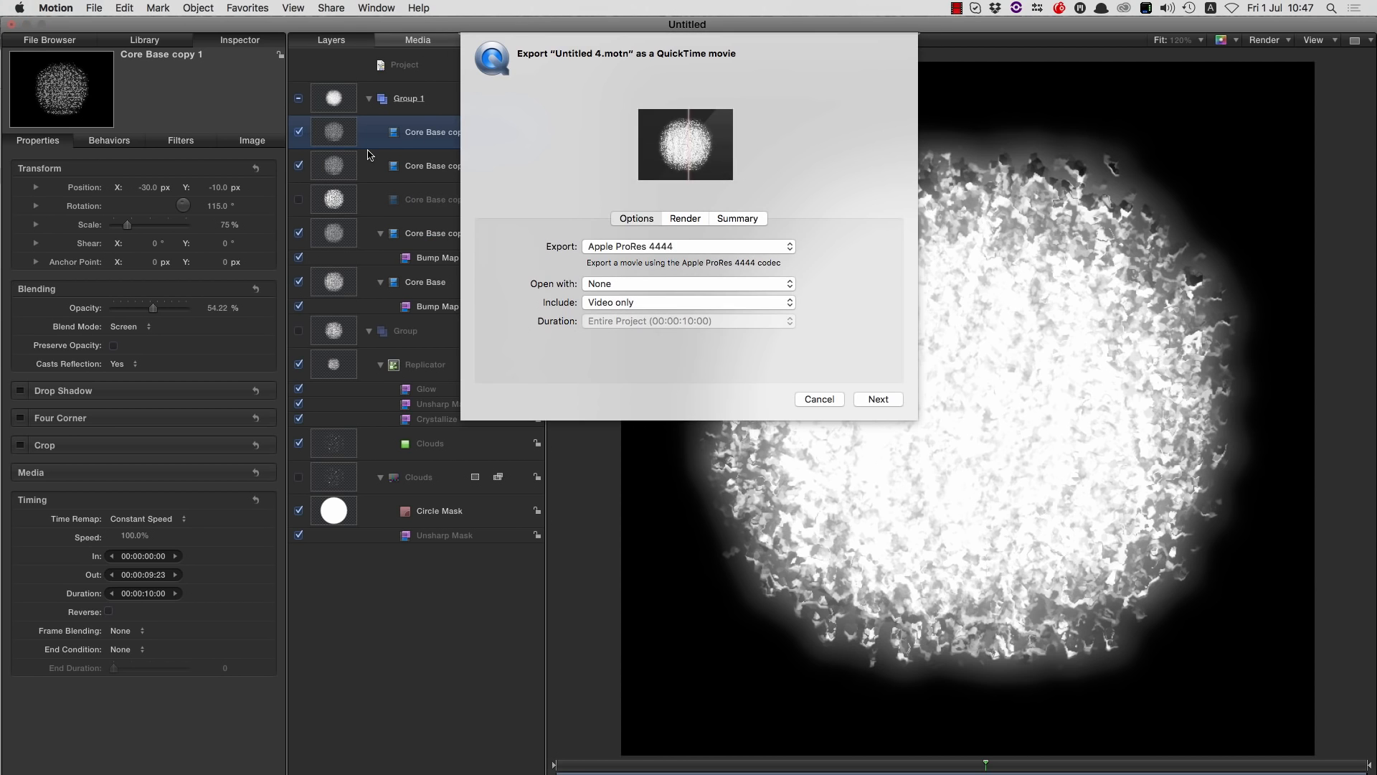
click(887, 399)
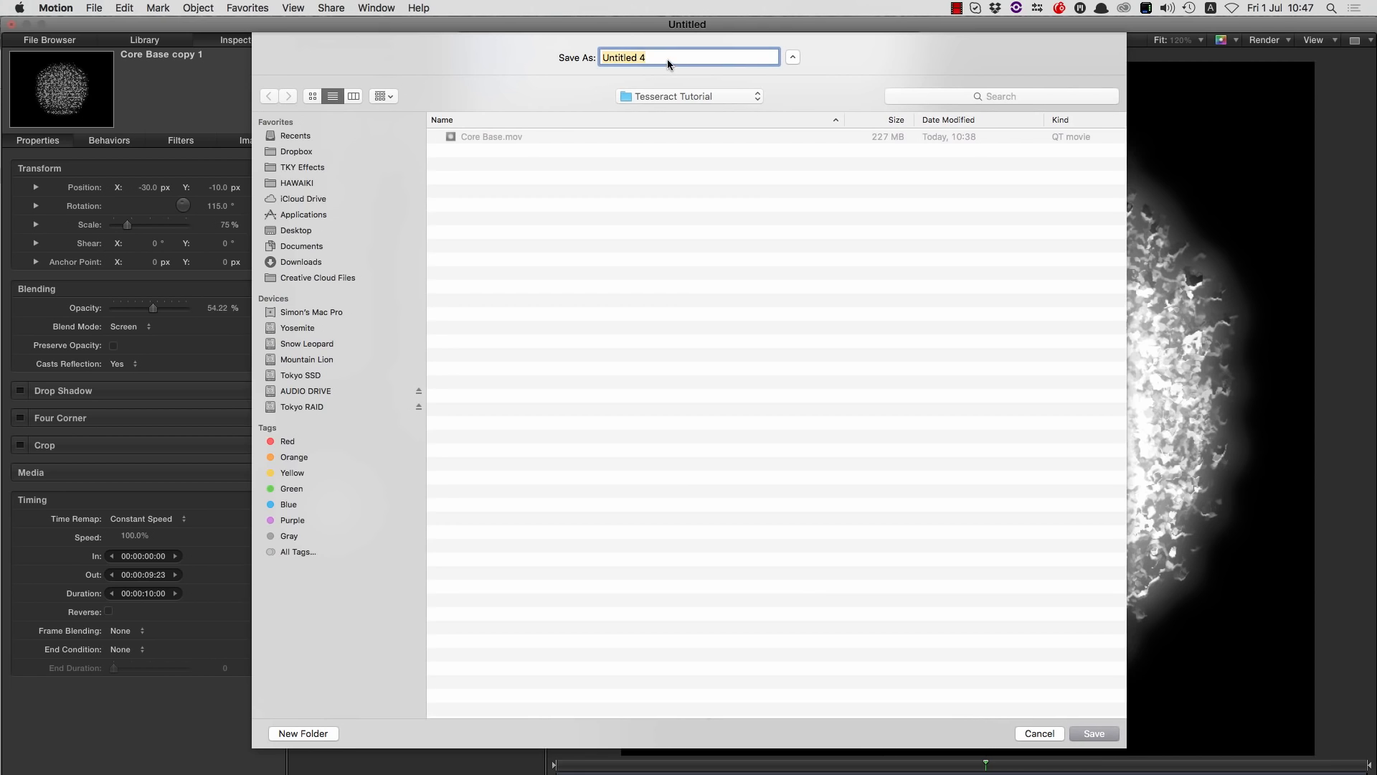
text(Core Comp)
key(Return)
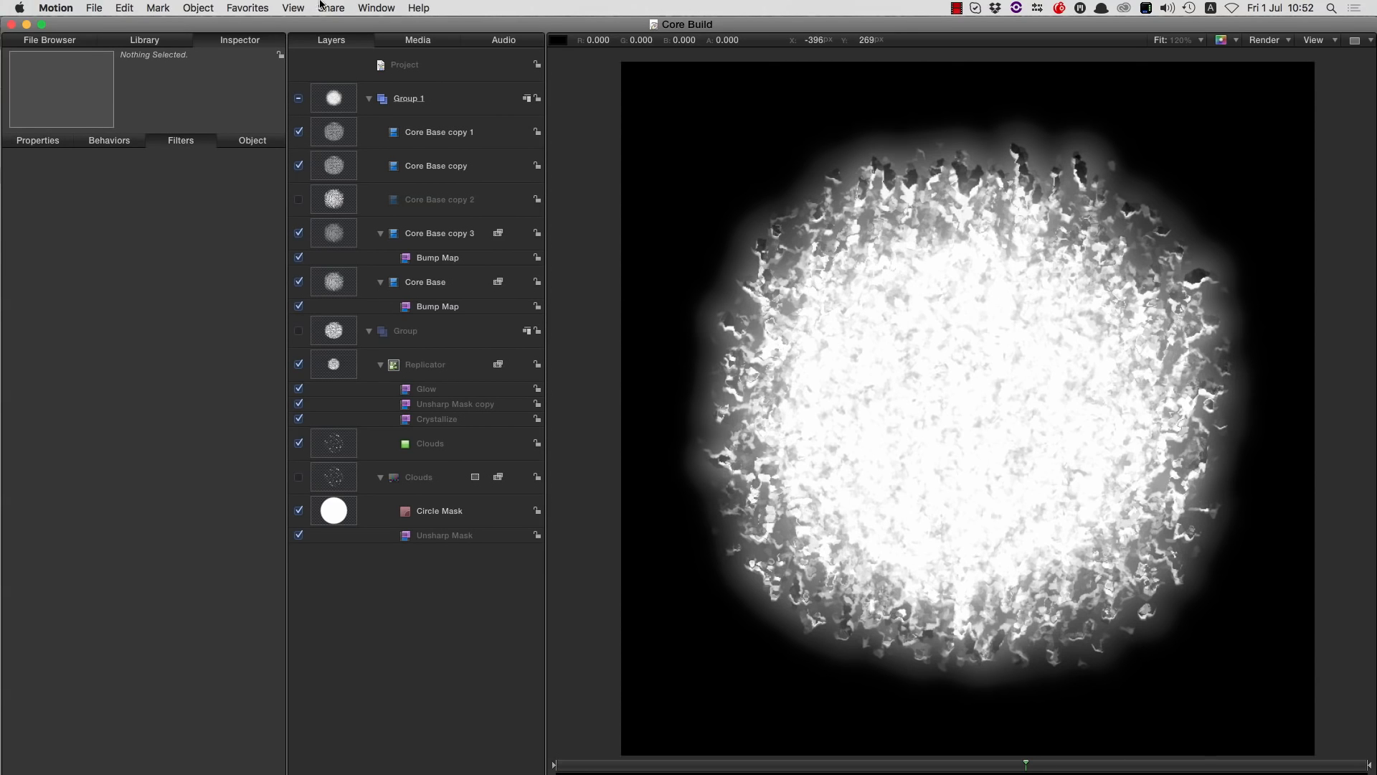
click(94, 8)
click(116, 113)
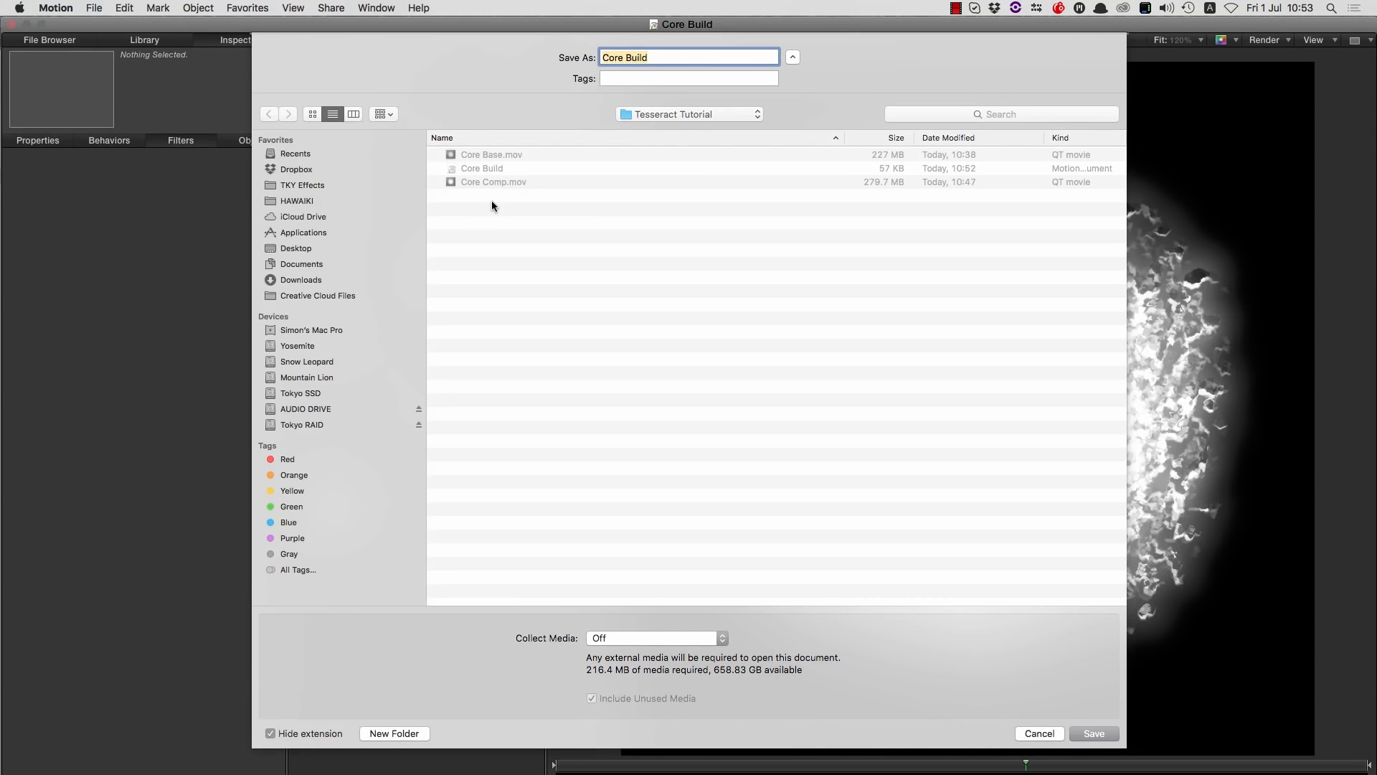
click(485, 180)
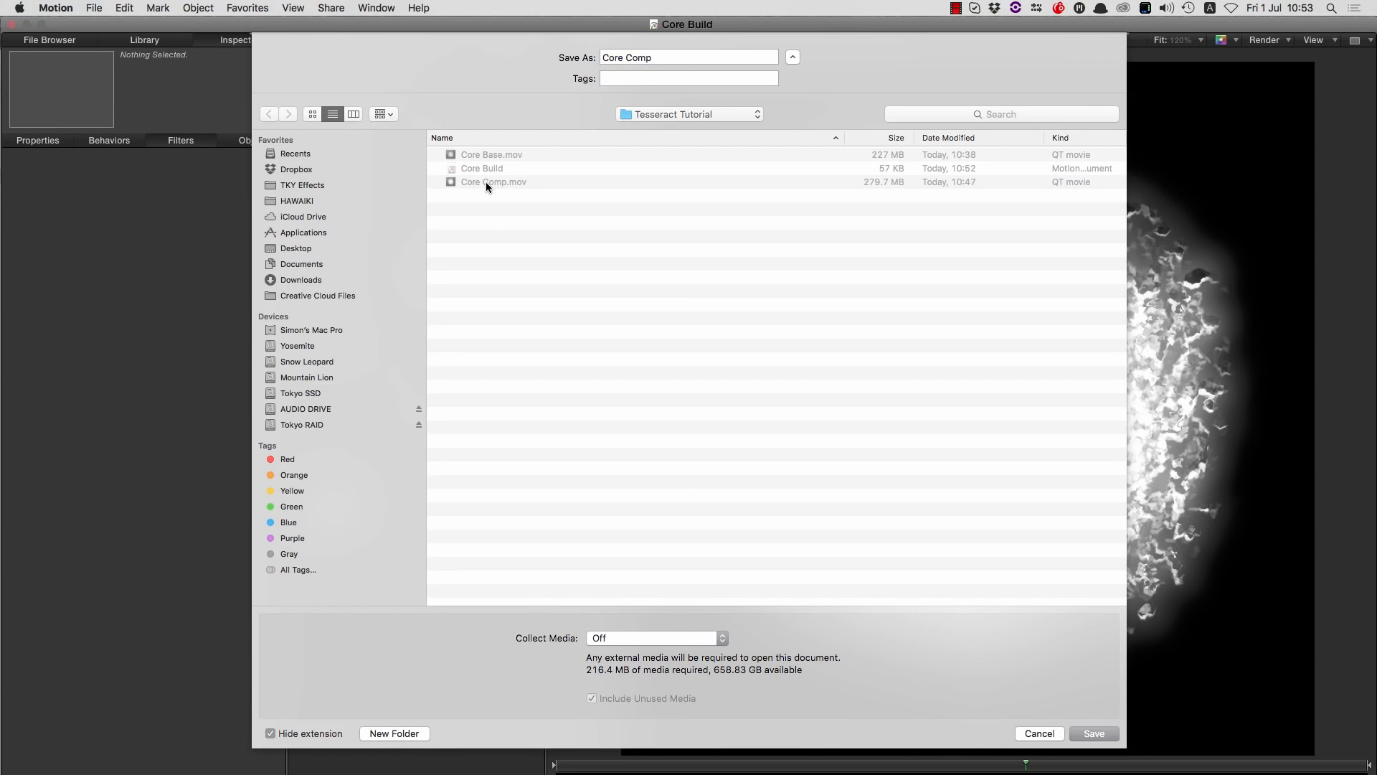
click(480, 167)
click(1041, 733)
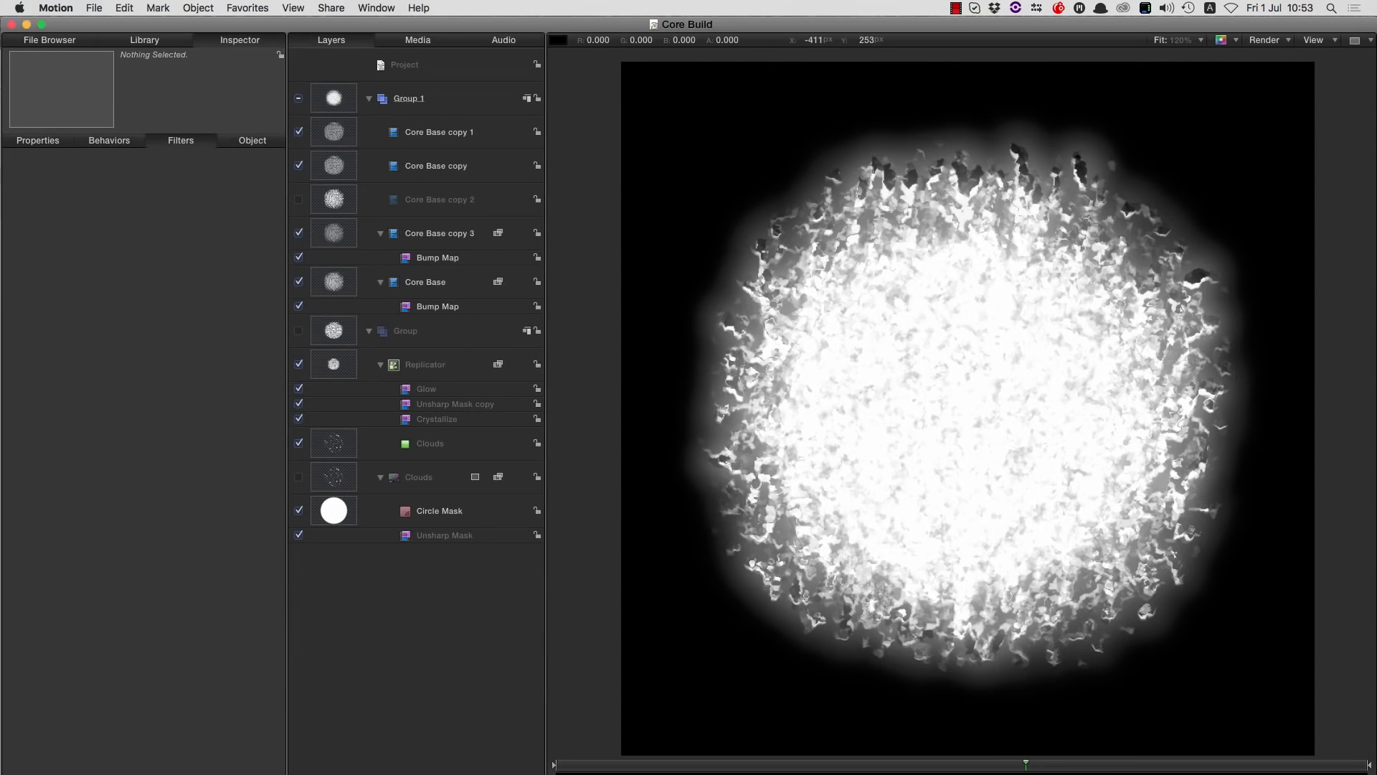
- Create a new project and open its project properties
click(96, 7)
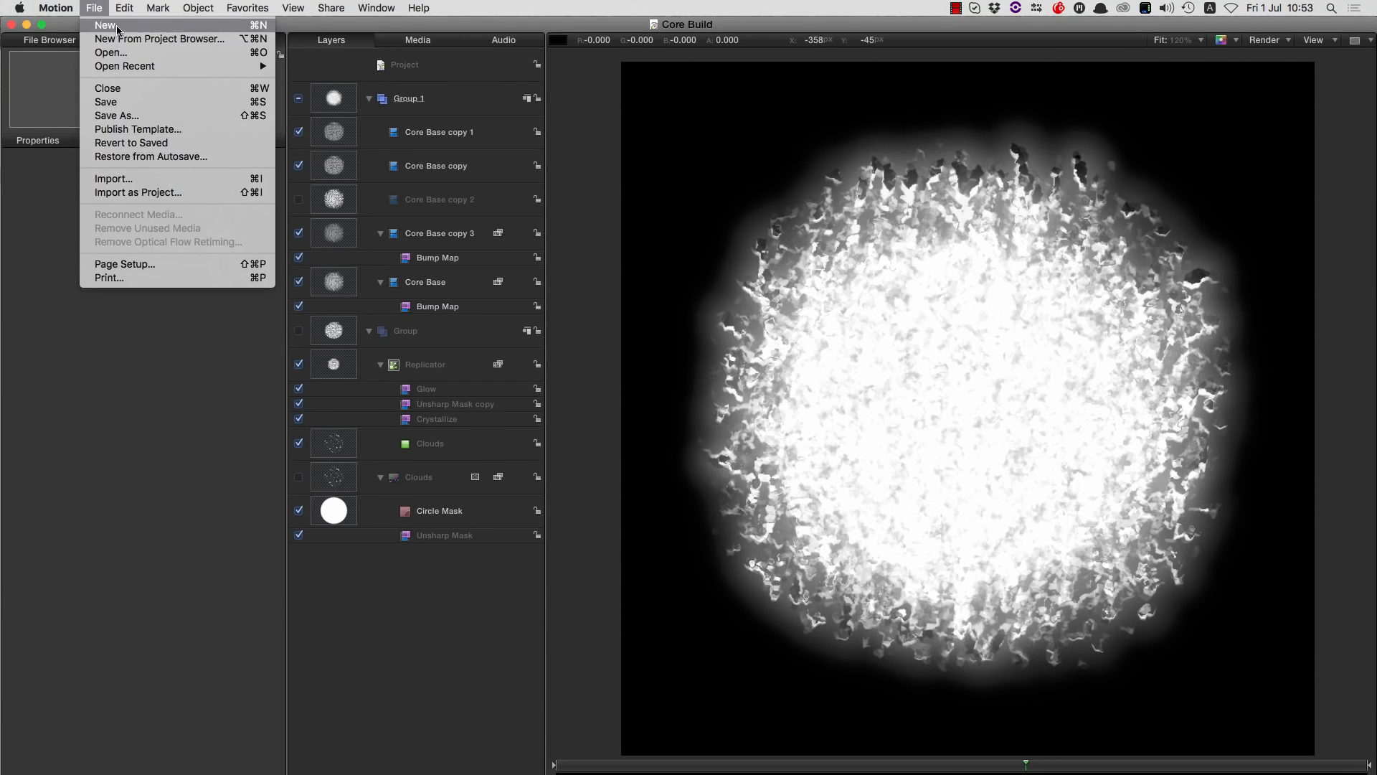
click(119, 29)
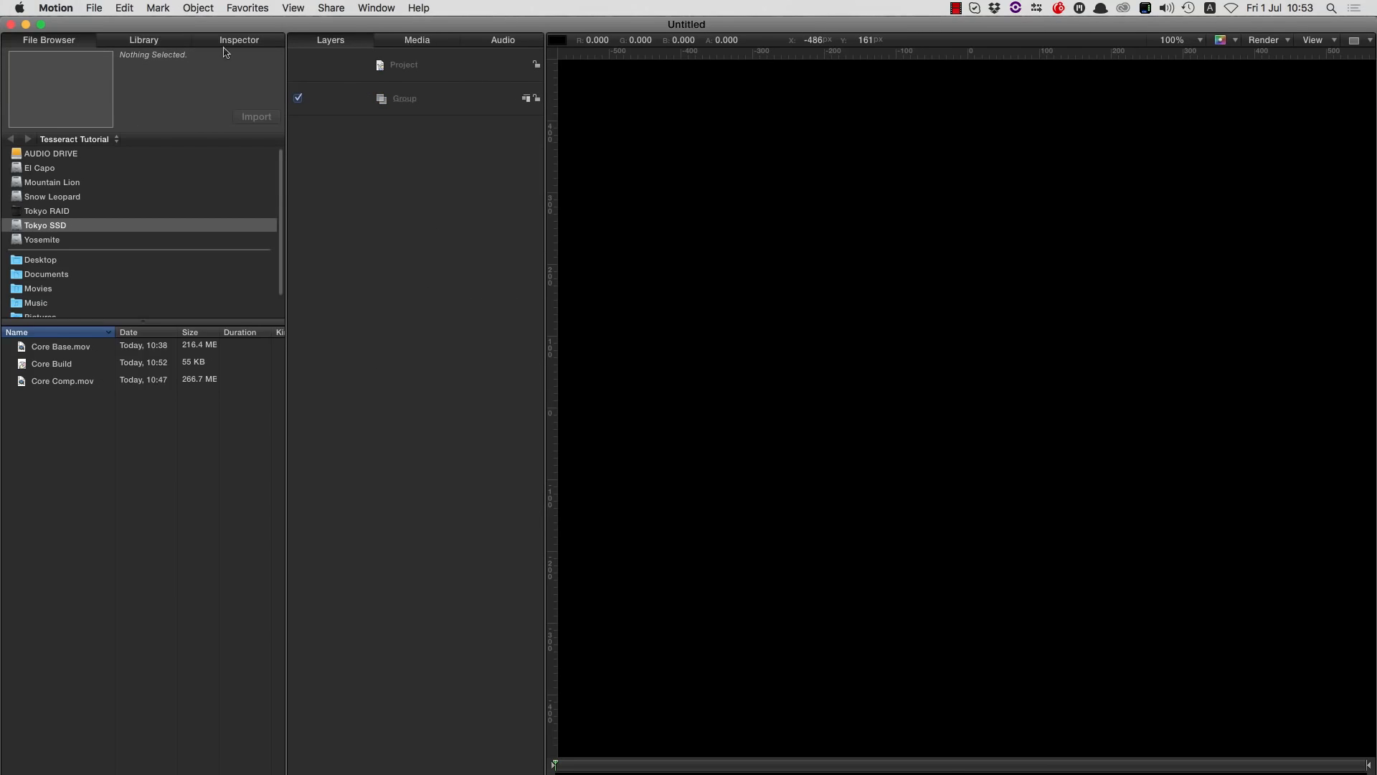
click(412, 64)
click(245, 43)
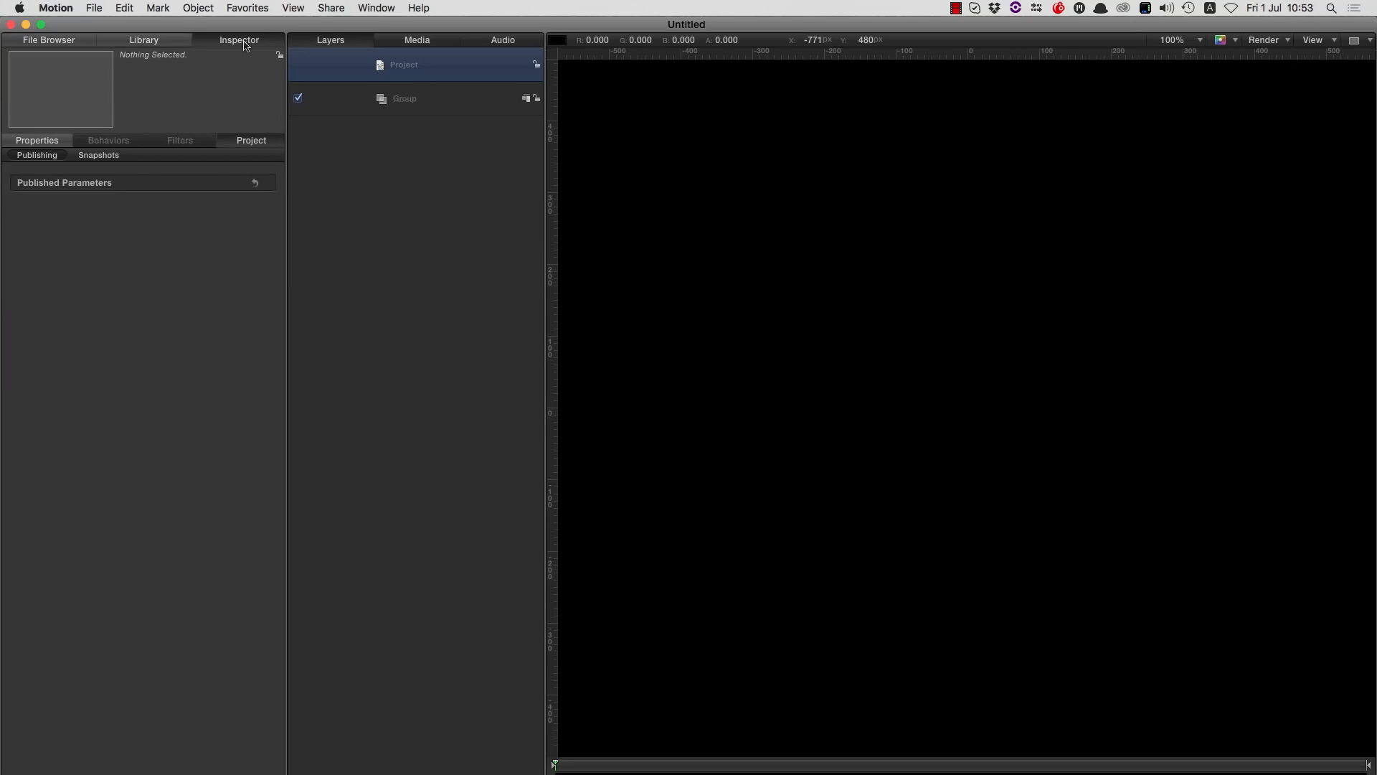
click(41, 142)
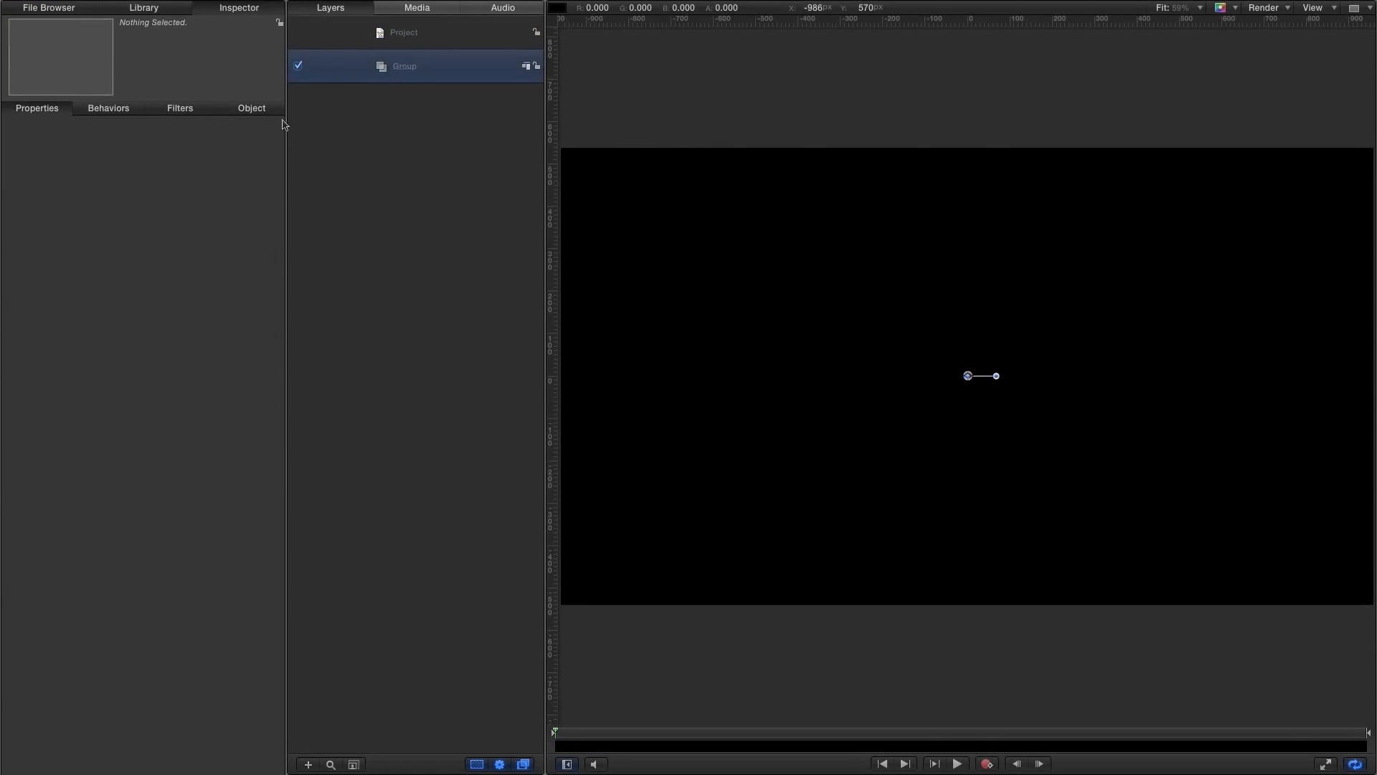
- Add a Color Solid generator to the empty group
click(147, 9)
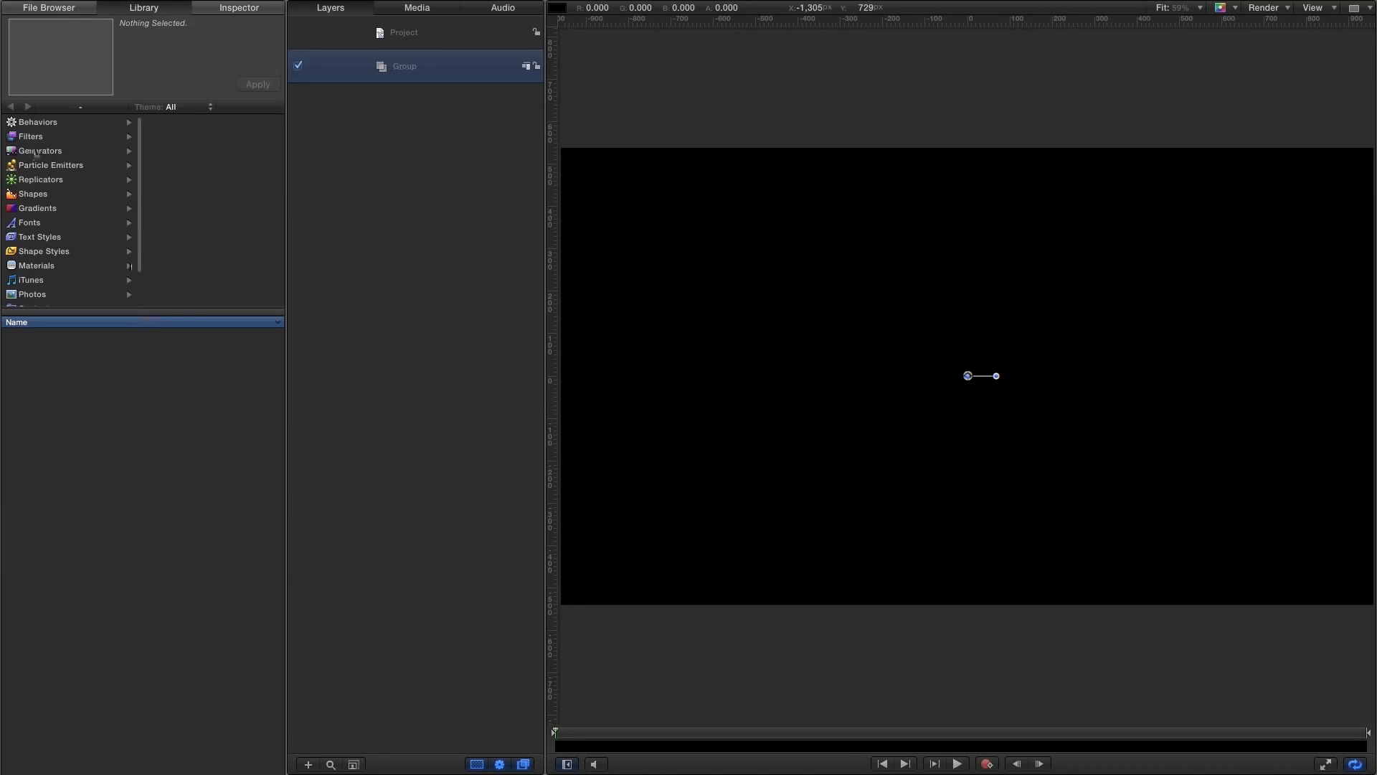
click(36, 152)
click(179, 164)
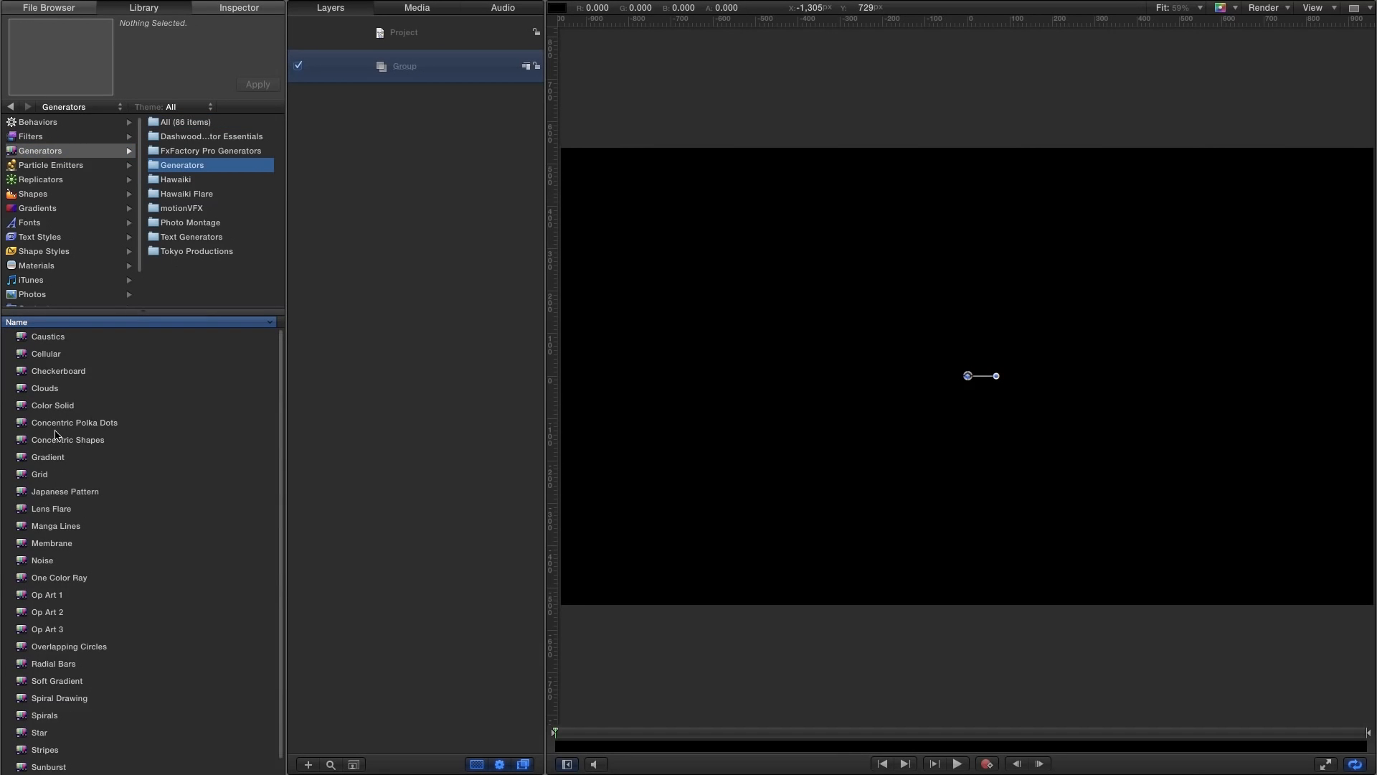
drag(43, 406, 398, 66)
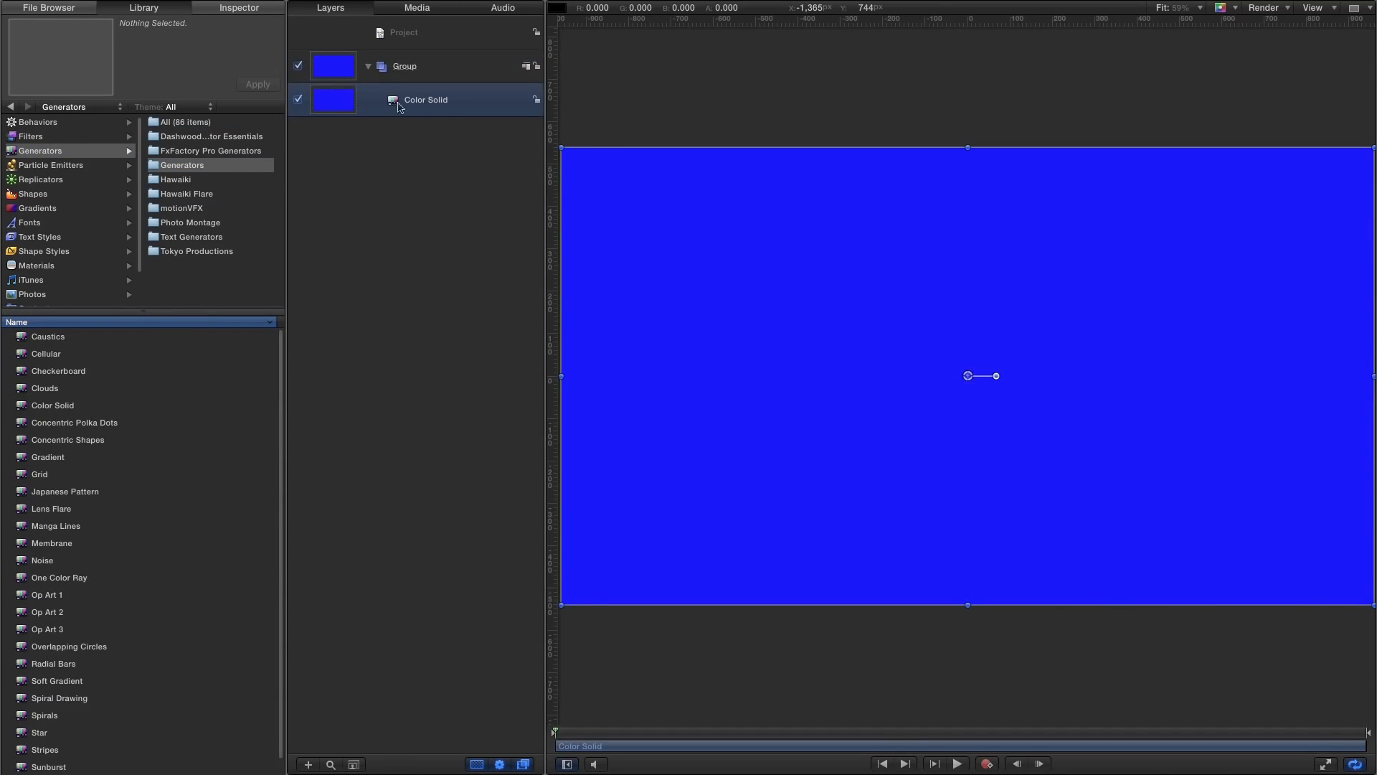
- Change the Color Solid's color to black
click(242, 9)
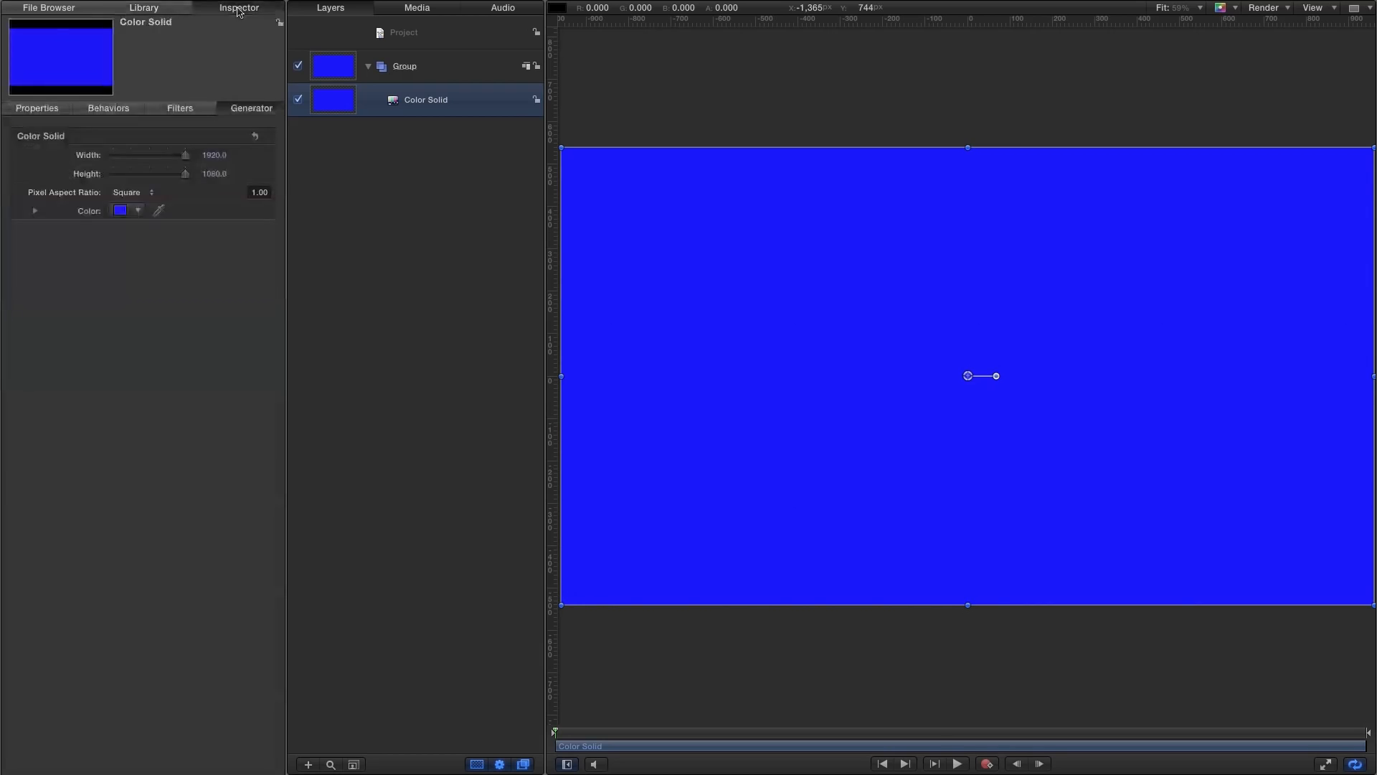
click(124, 211)
click(643, 260)
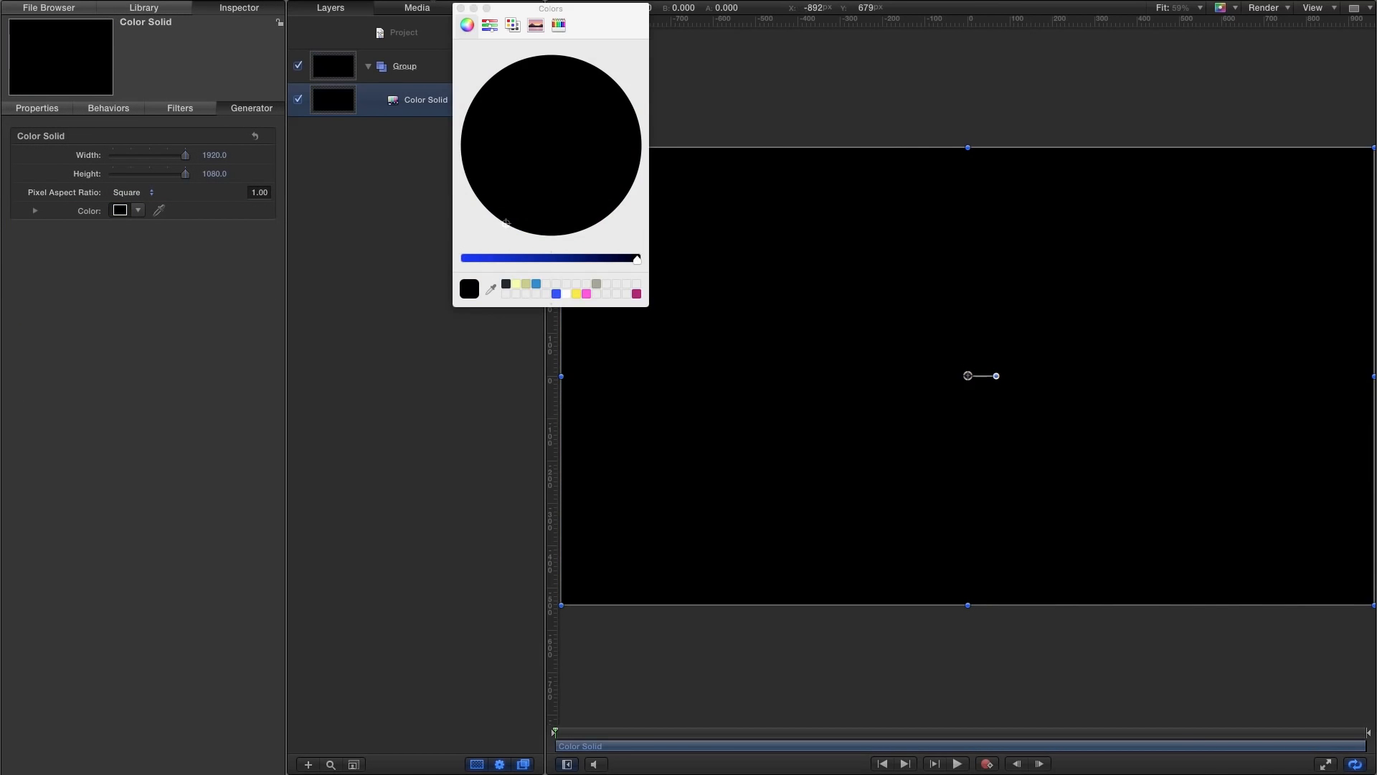
click(461, 8)
- Rename the group containing the solid as Black, and lock and collapse it
click(404, 66)
click(406, 66)
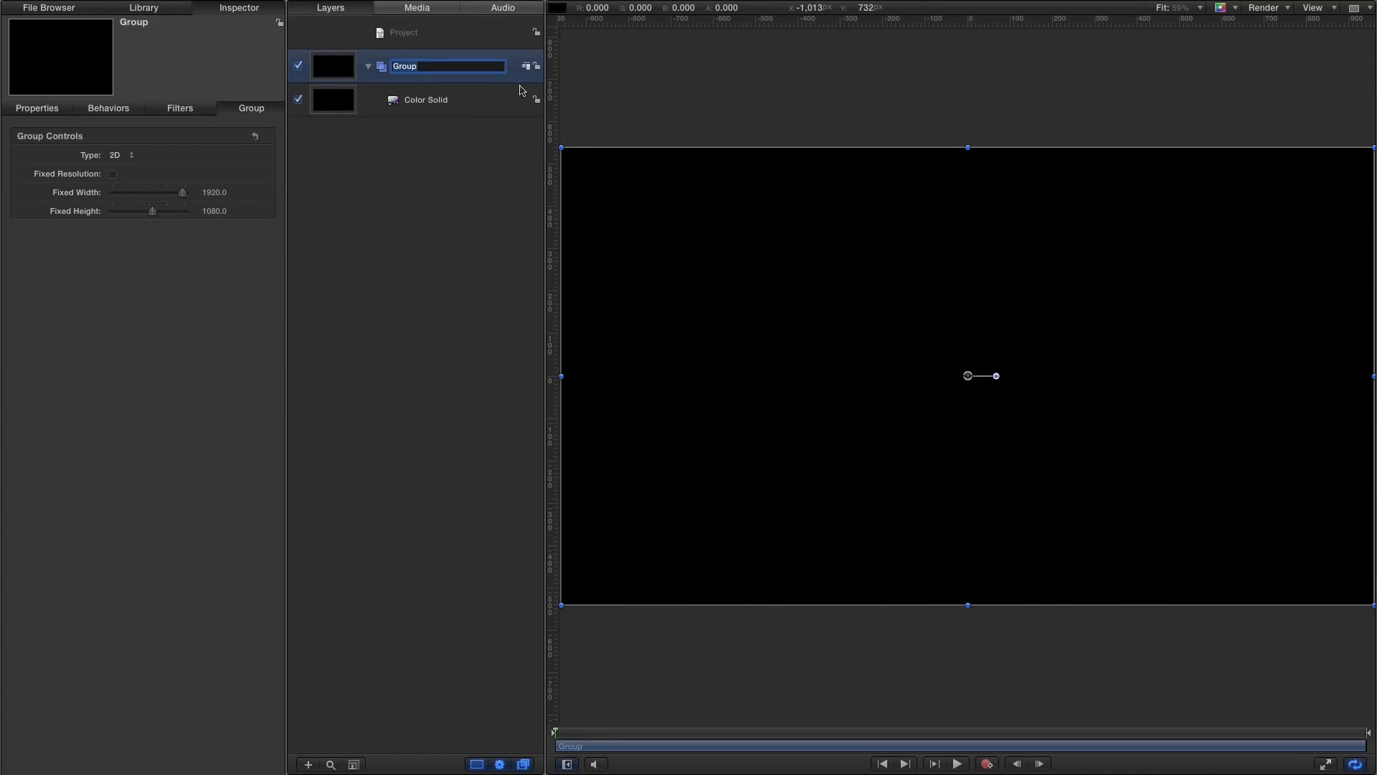
text(Black)
key(Return)
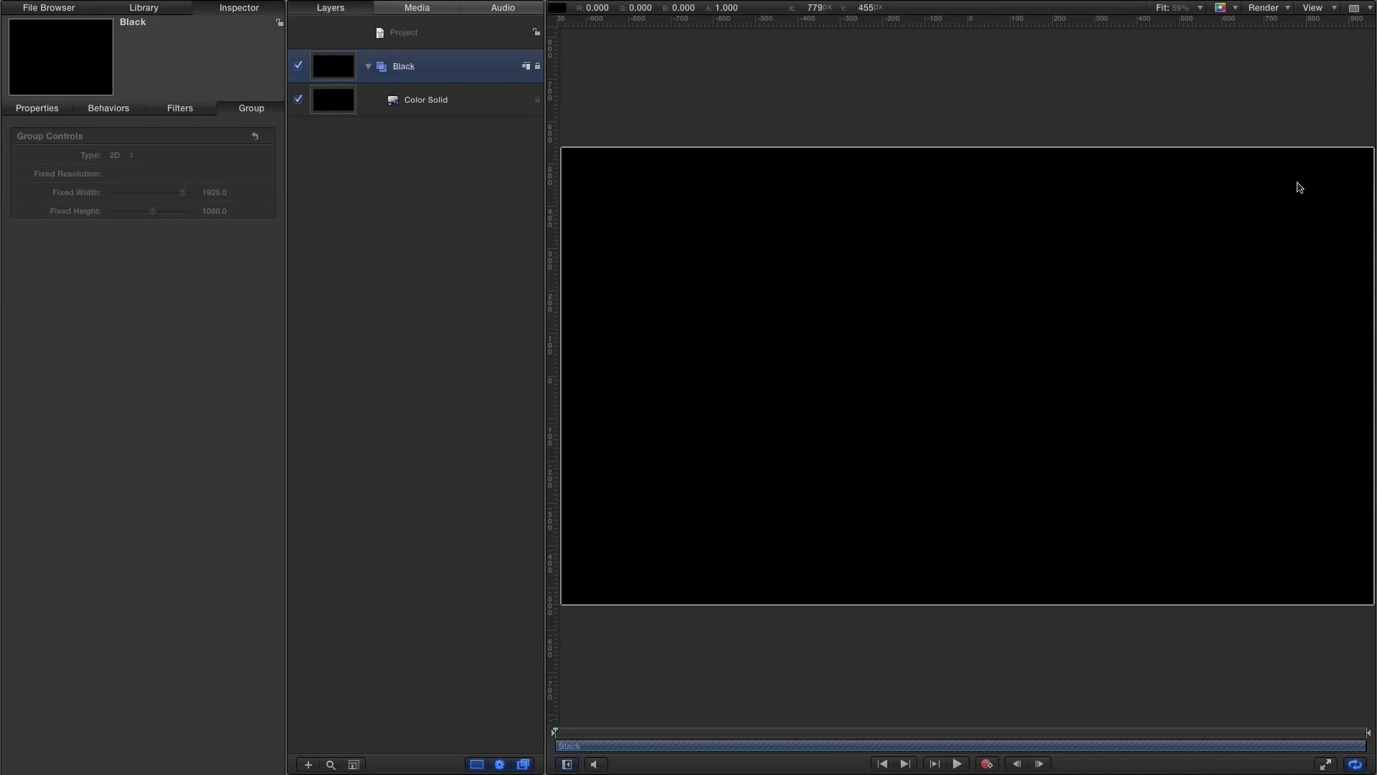
click(369, 67)
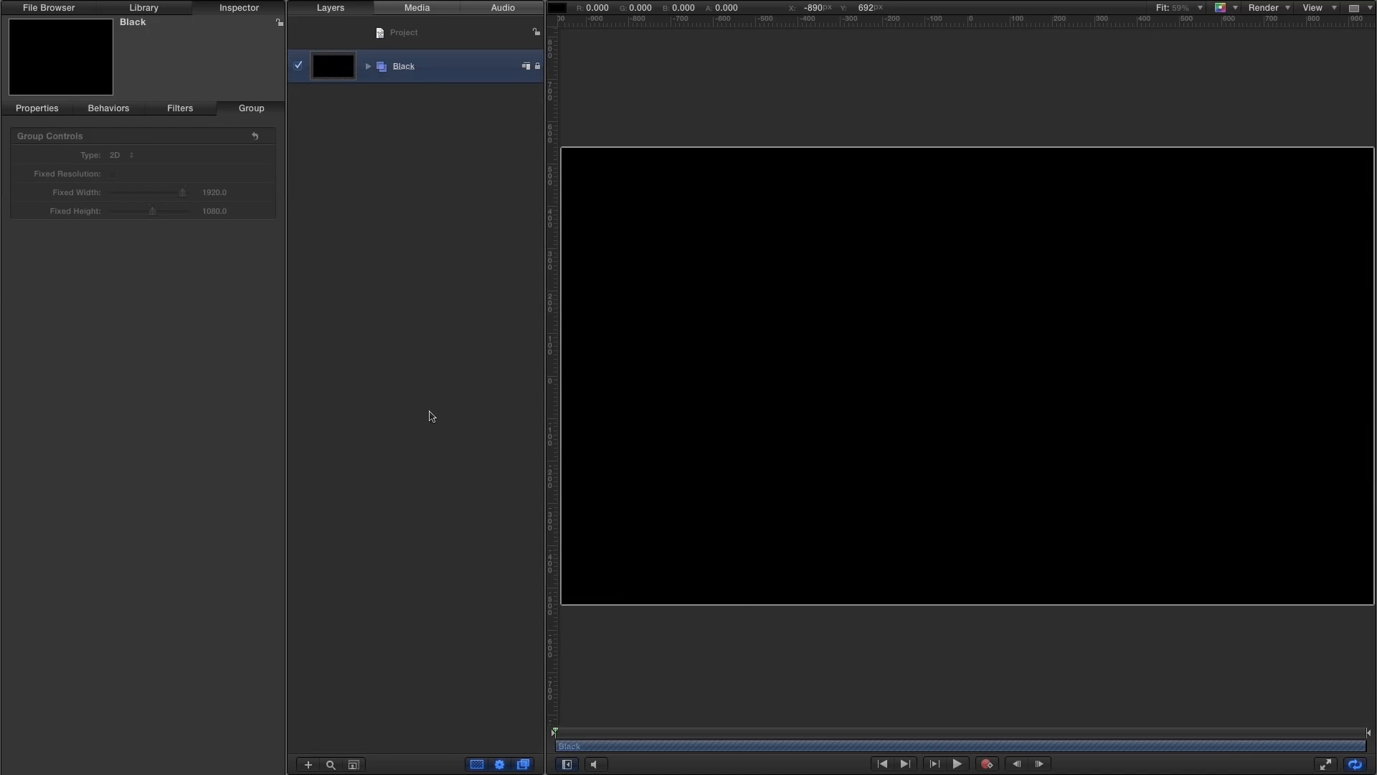
- Add another Color Solid generator in a new group above the Black group
click(414, 35)
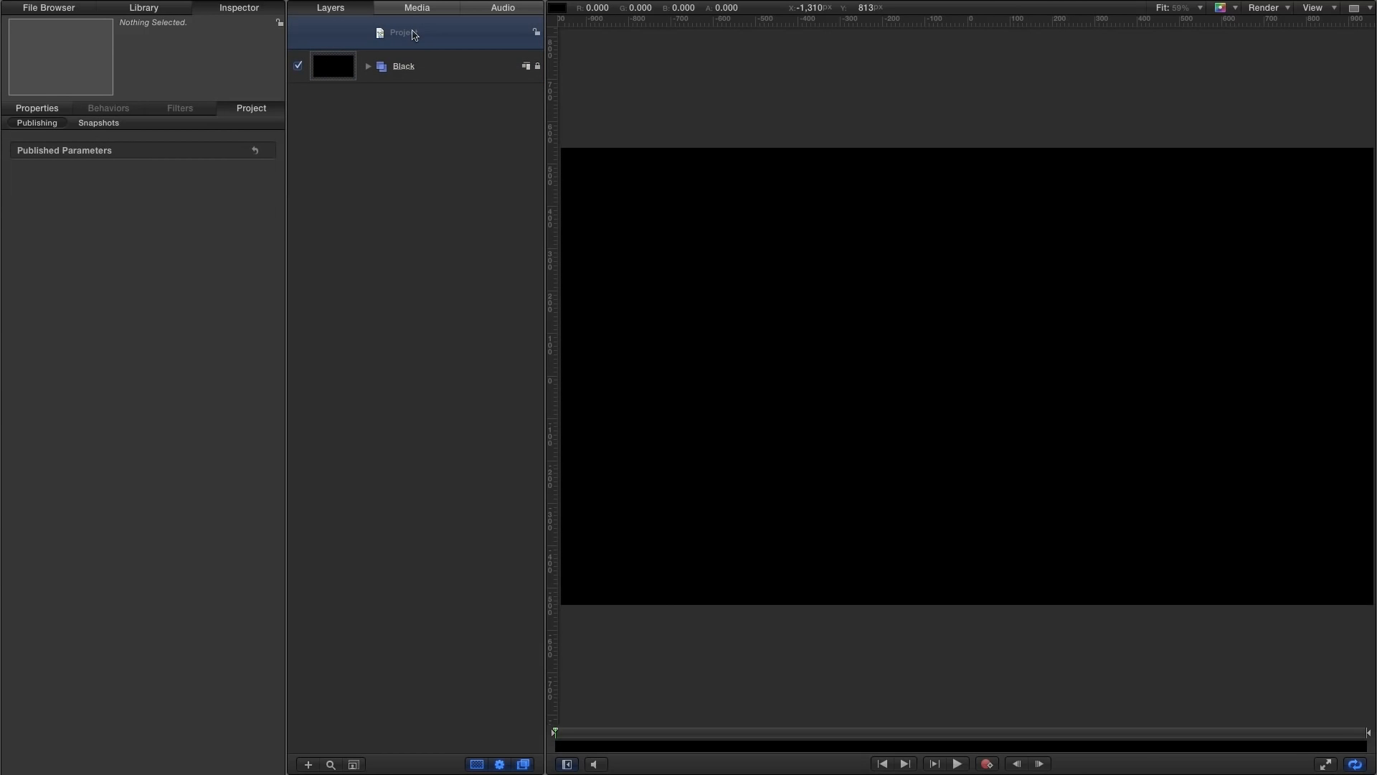
click(149, 10)
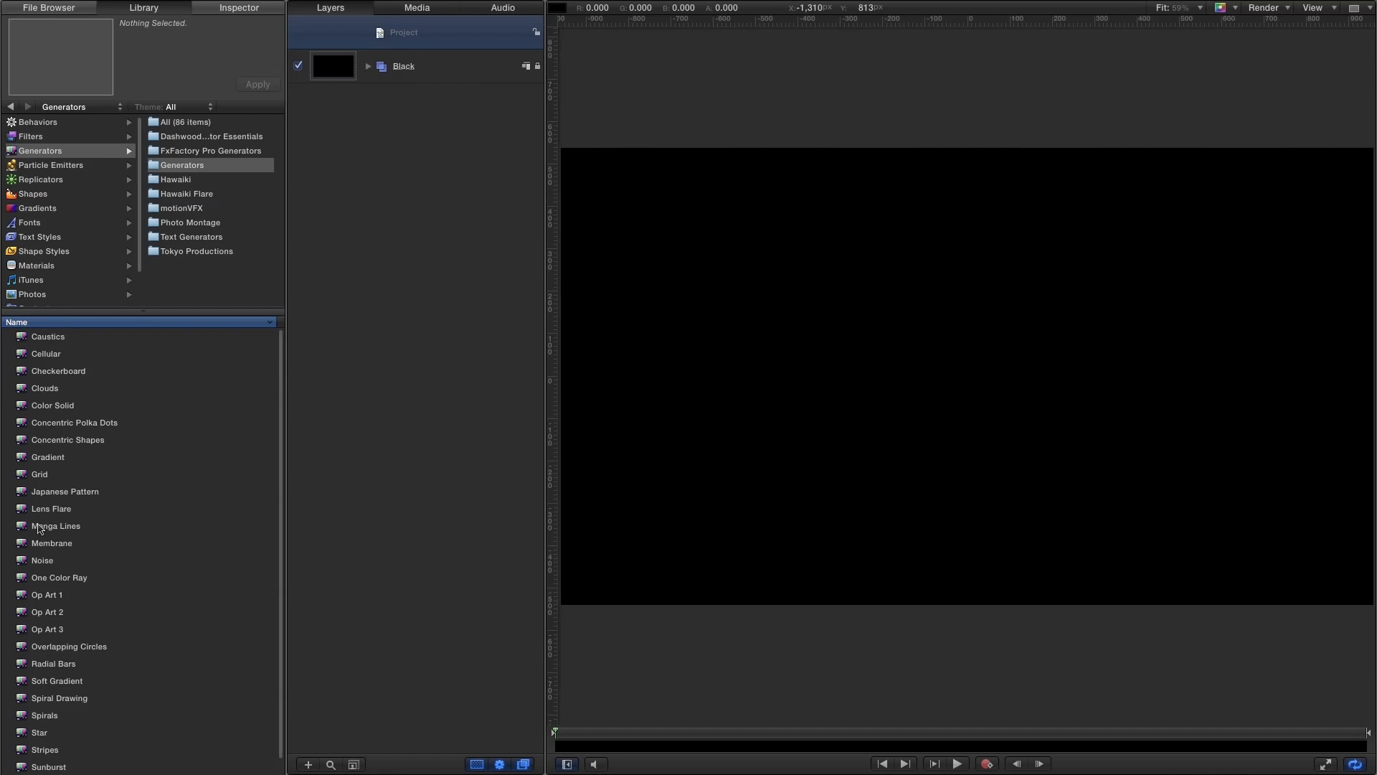
drag(25, 407, 337, 46)
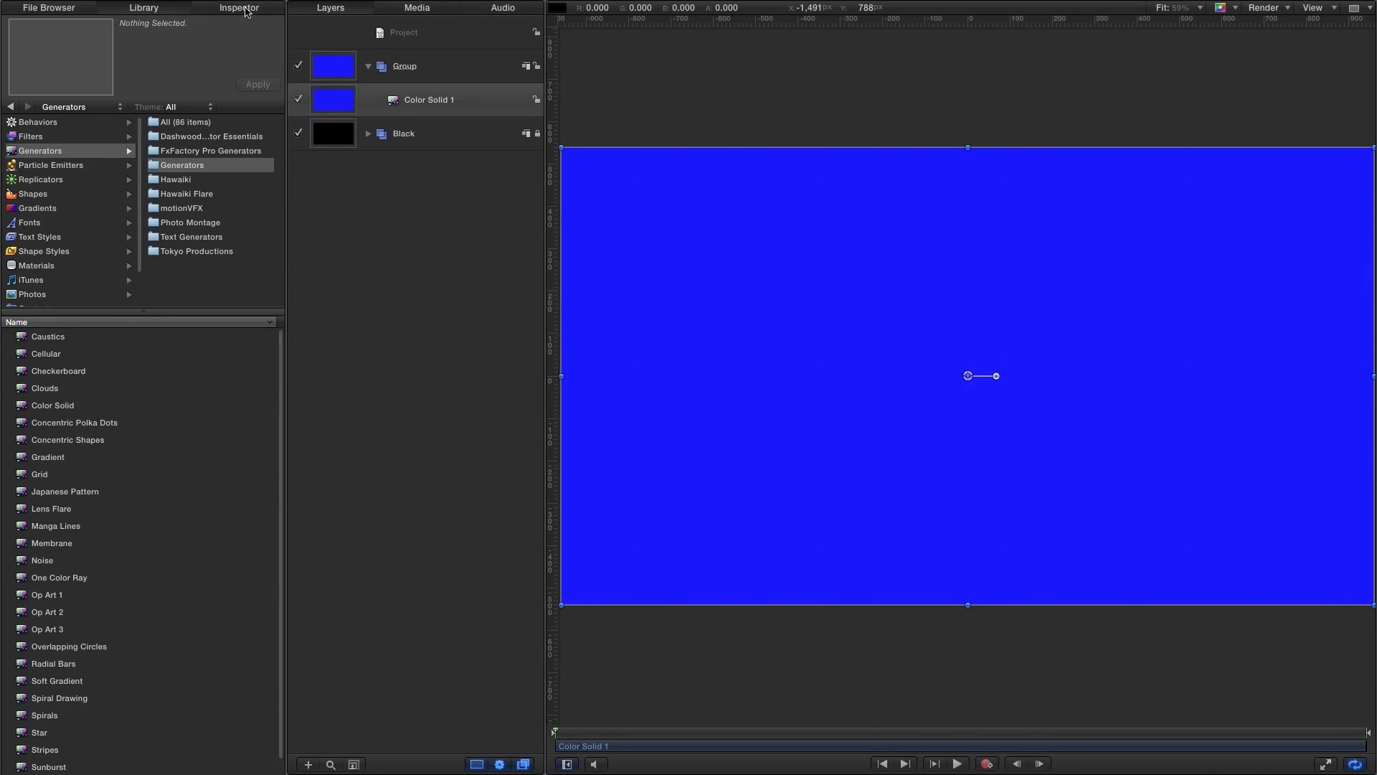
- Set the new Color Solid's width and height to 5000
click(246, 10)
click(215, 155)
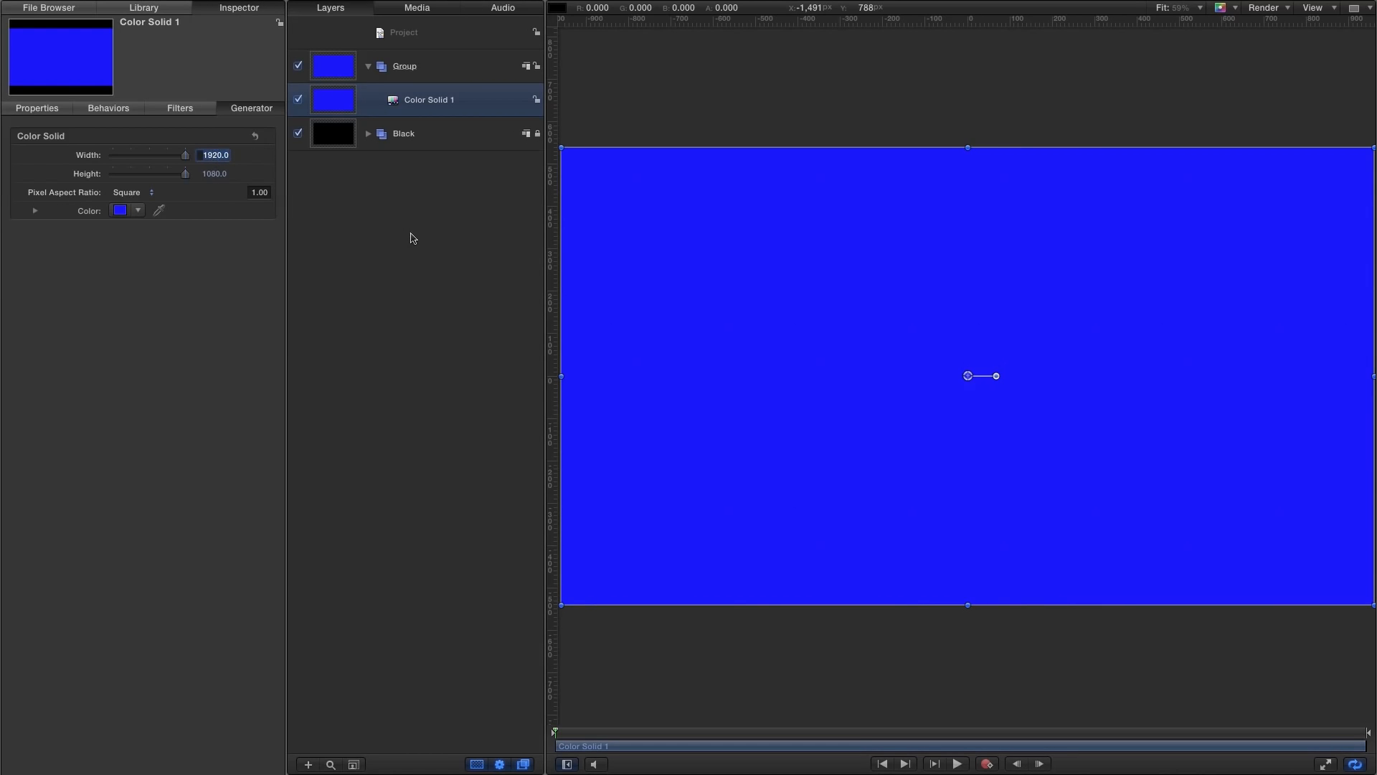
text(5000)
key(Tab)
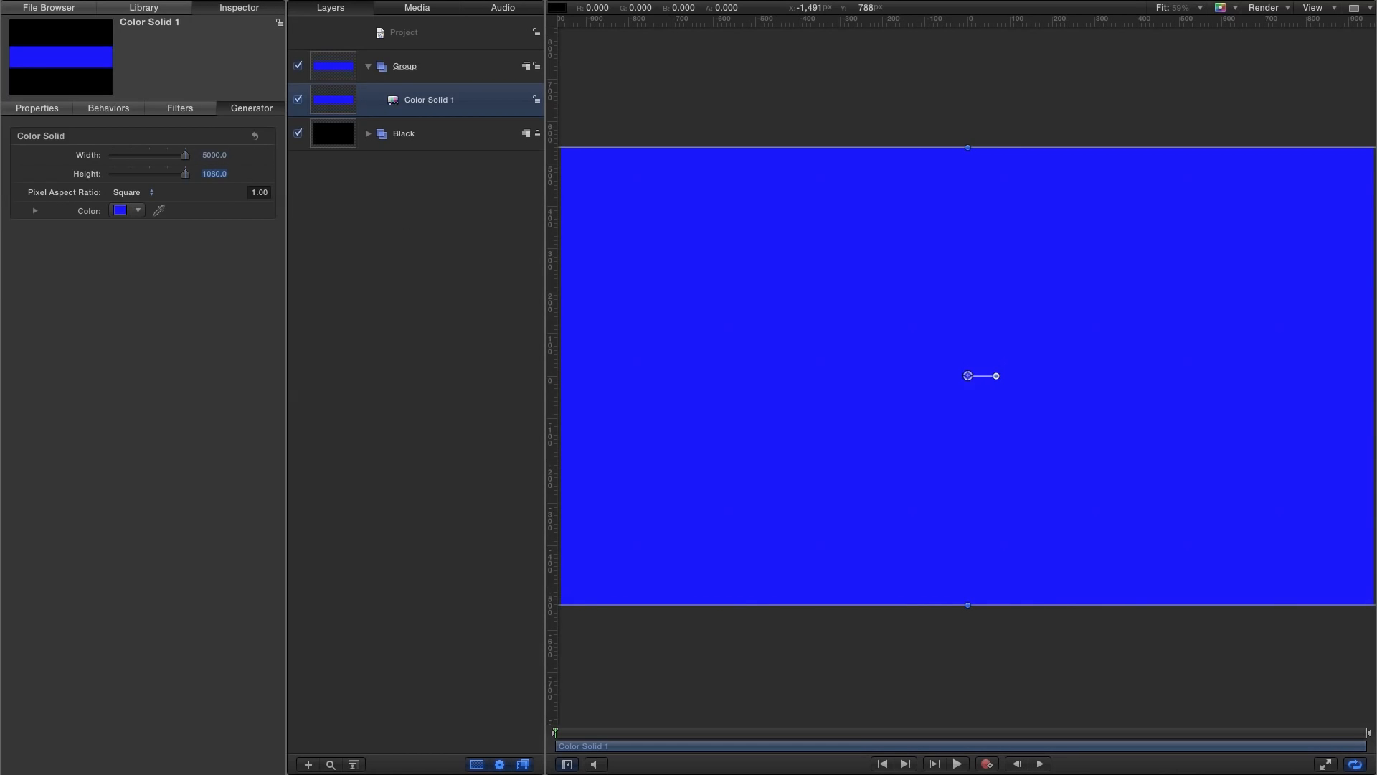
text(500)
key(Return)
- Rotate the Color Solid 90° around X and set its Y position to -302 px
click(35, 112)
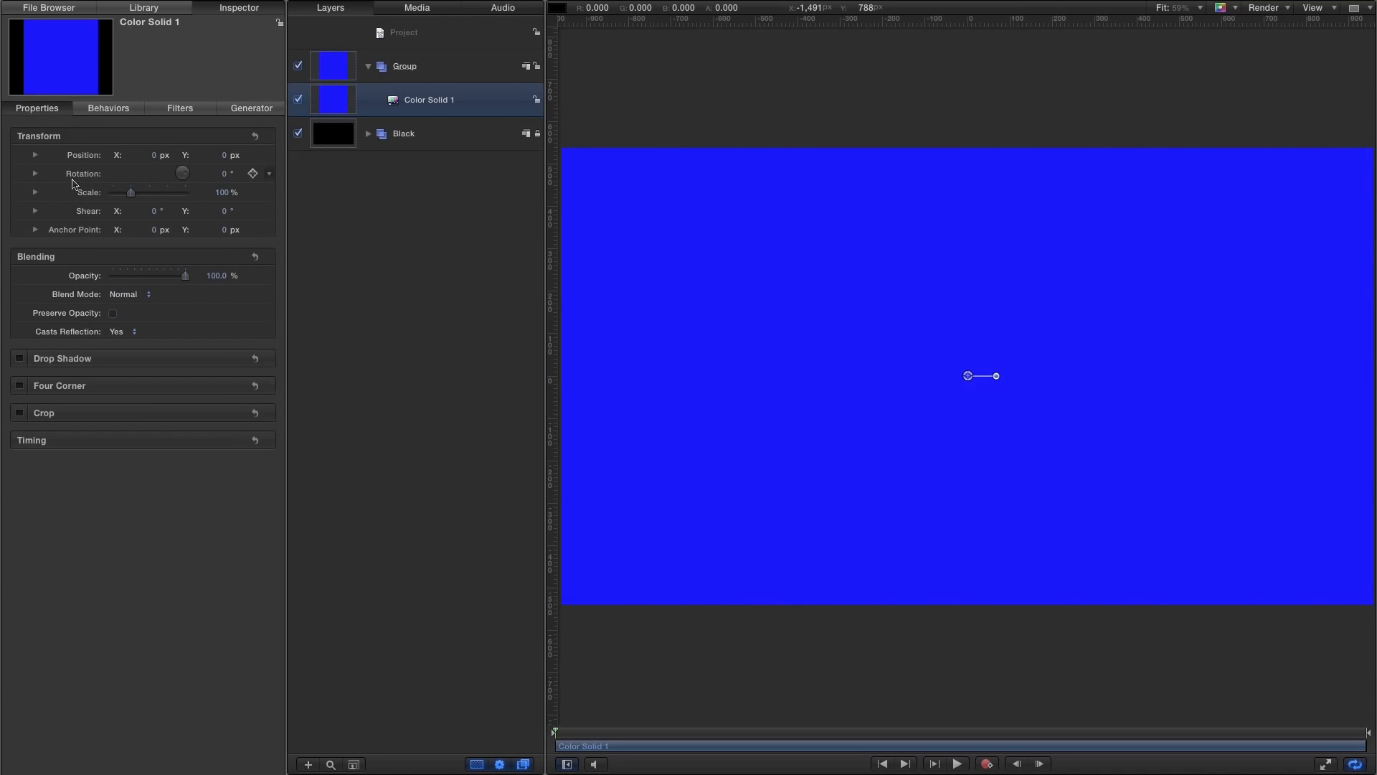
click(34, 174)
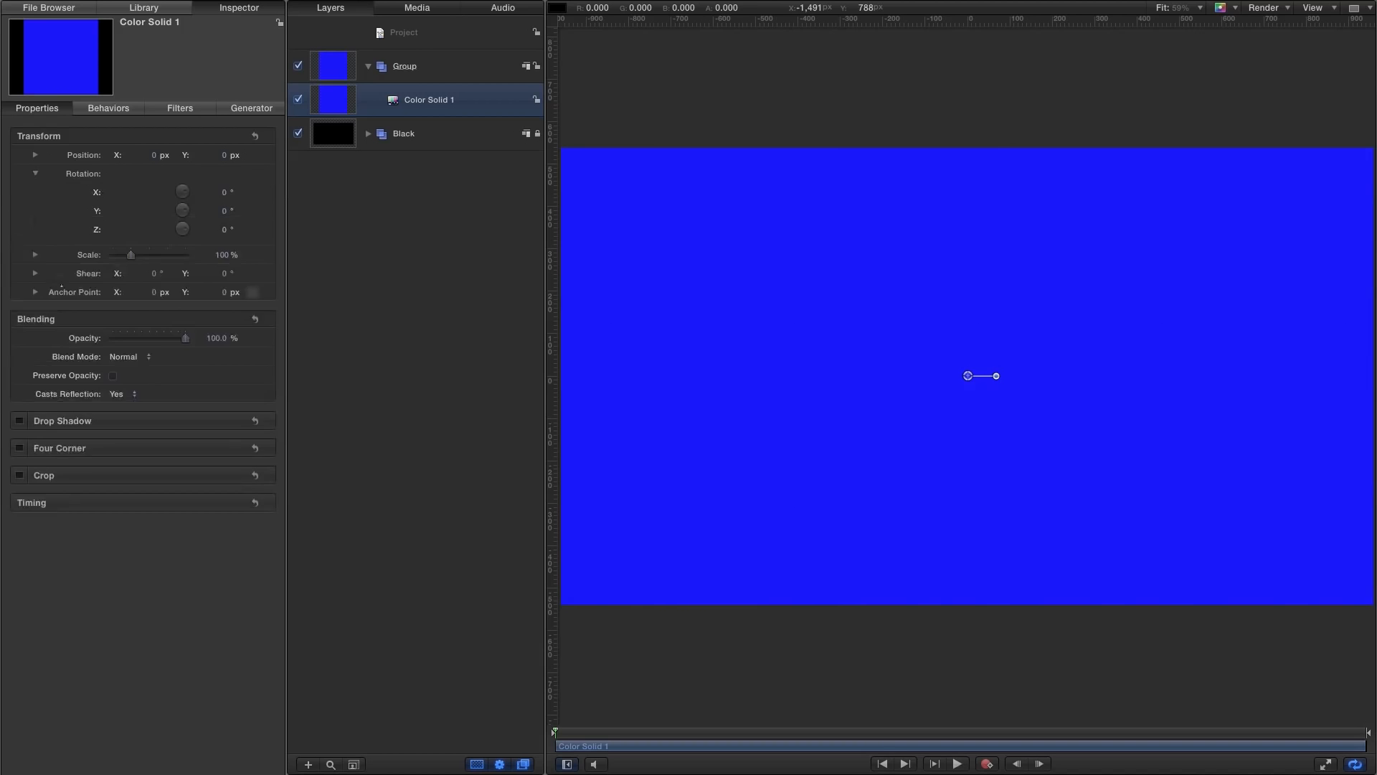
click(226, 193)
text(90)
key(Return)
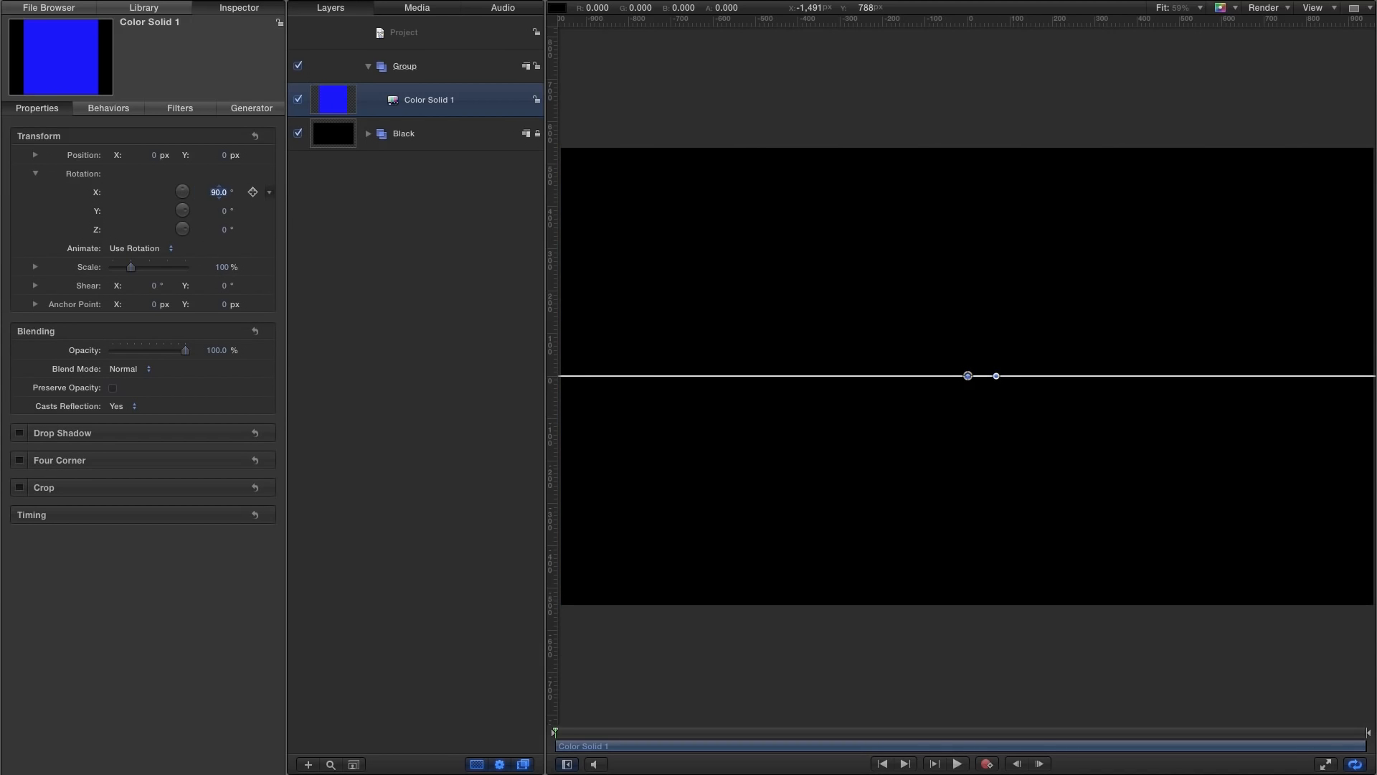
click(224, 155)
text(-302)
key(Return)
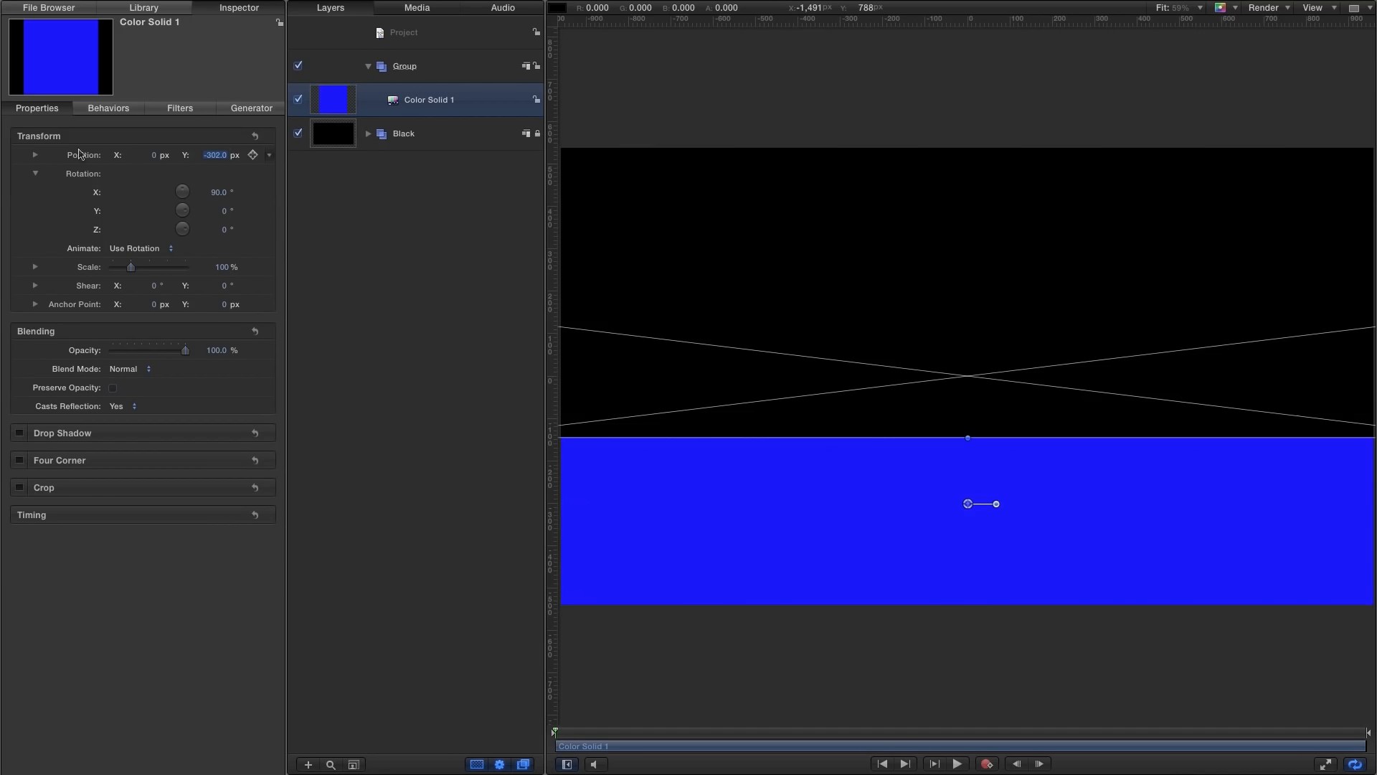
- Darken the Color Solid's color to a very dark, nearly black blue
click(251, 108)
click(120, 210)
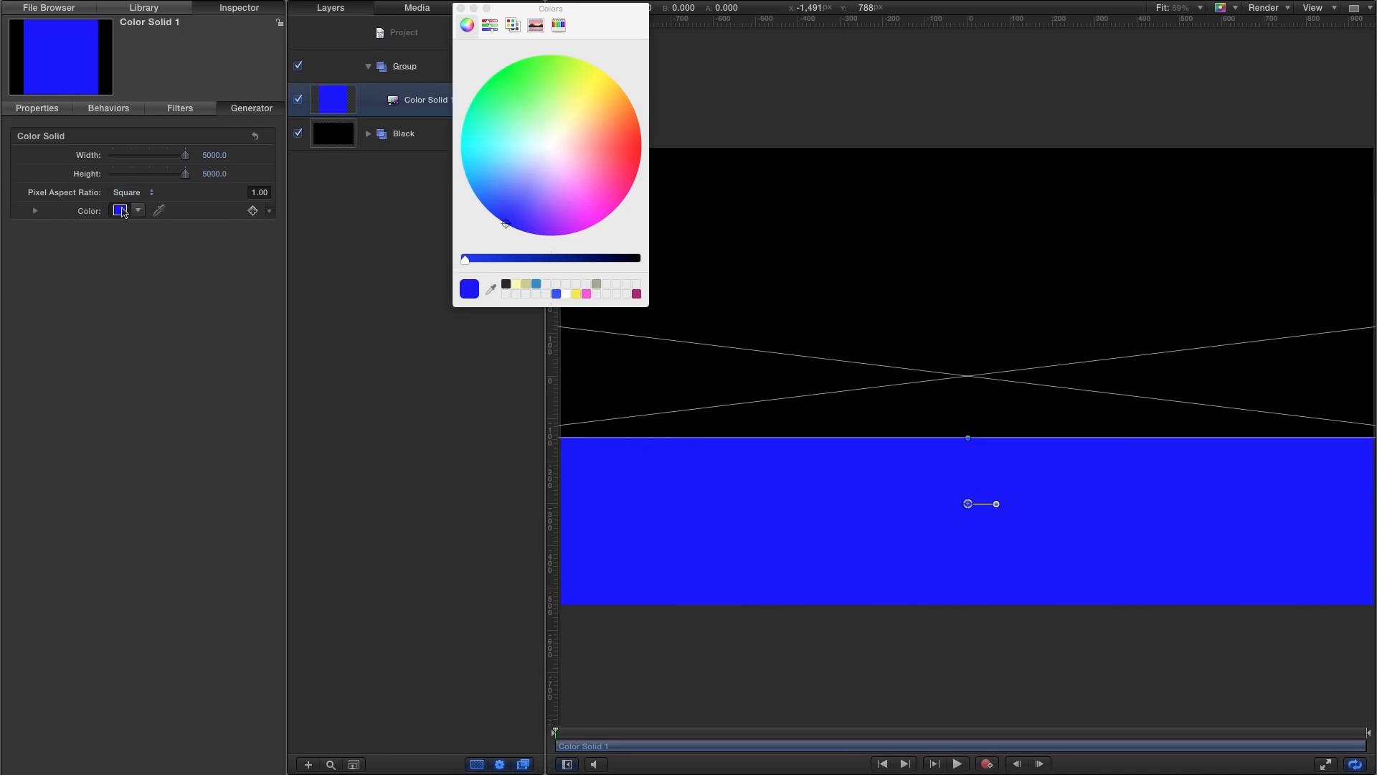
click(635, 259)
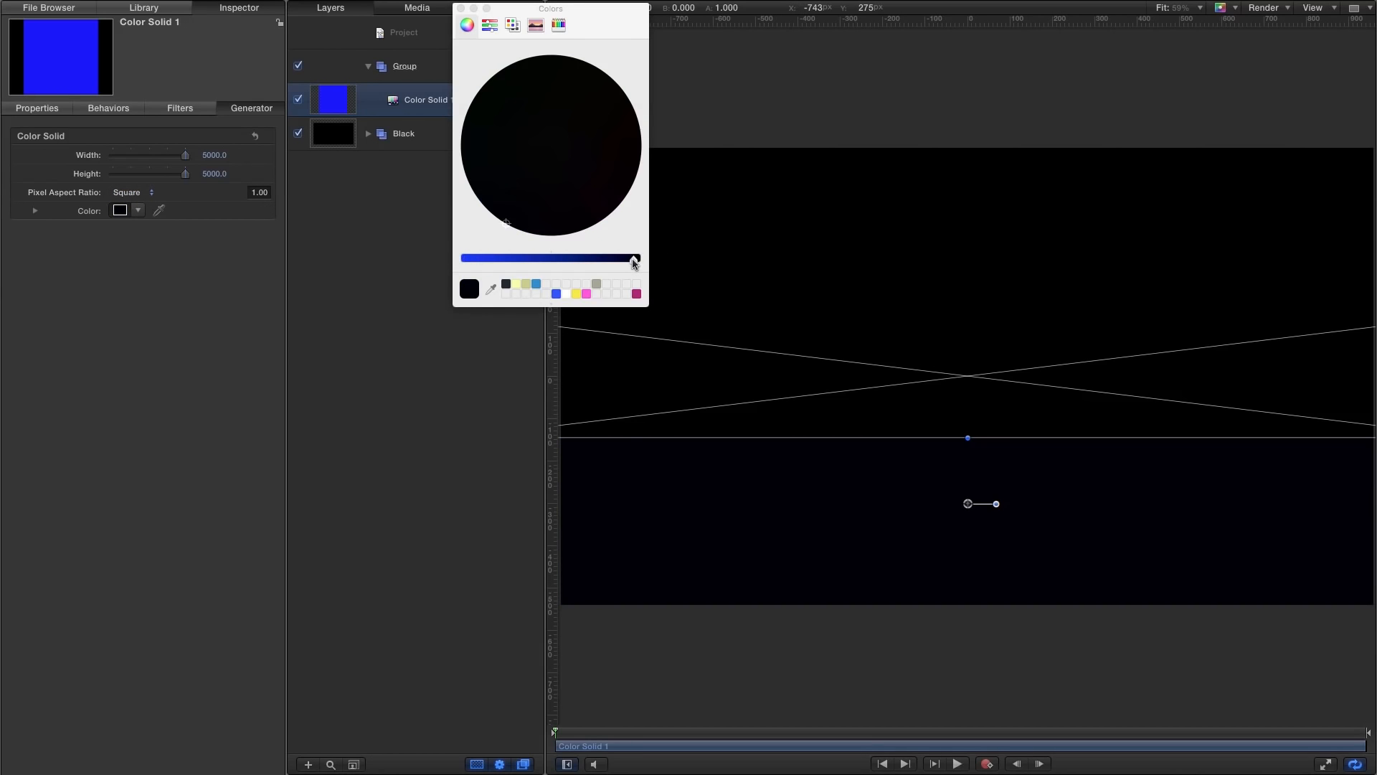
drag(632, 259, 627, 259)
click(460, 9)
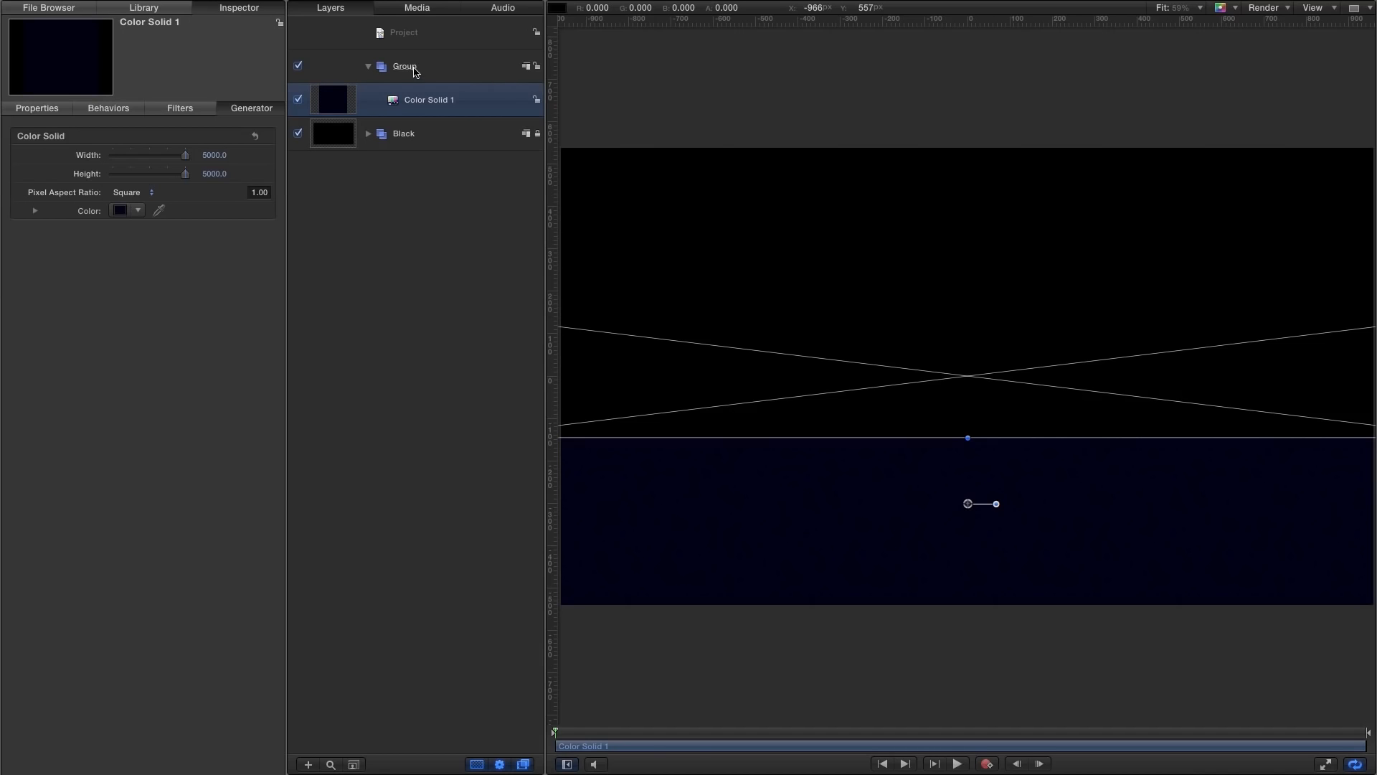
- Rename the group containing the dark blue solid as Floor
click(405, 68)
click(405, 68)
text(Fl)
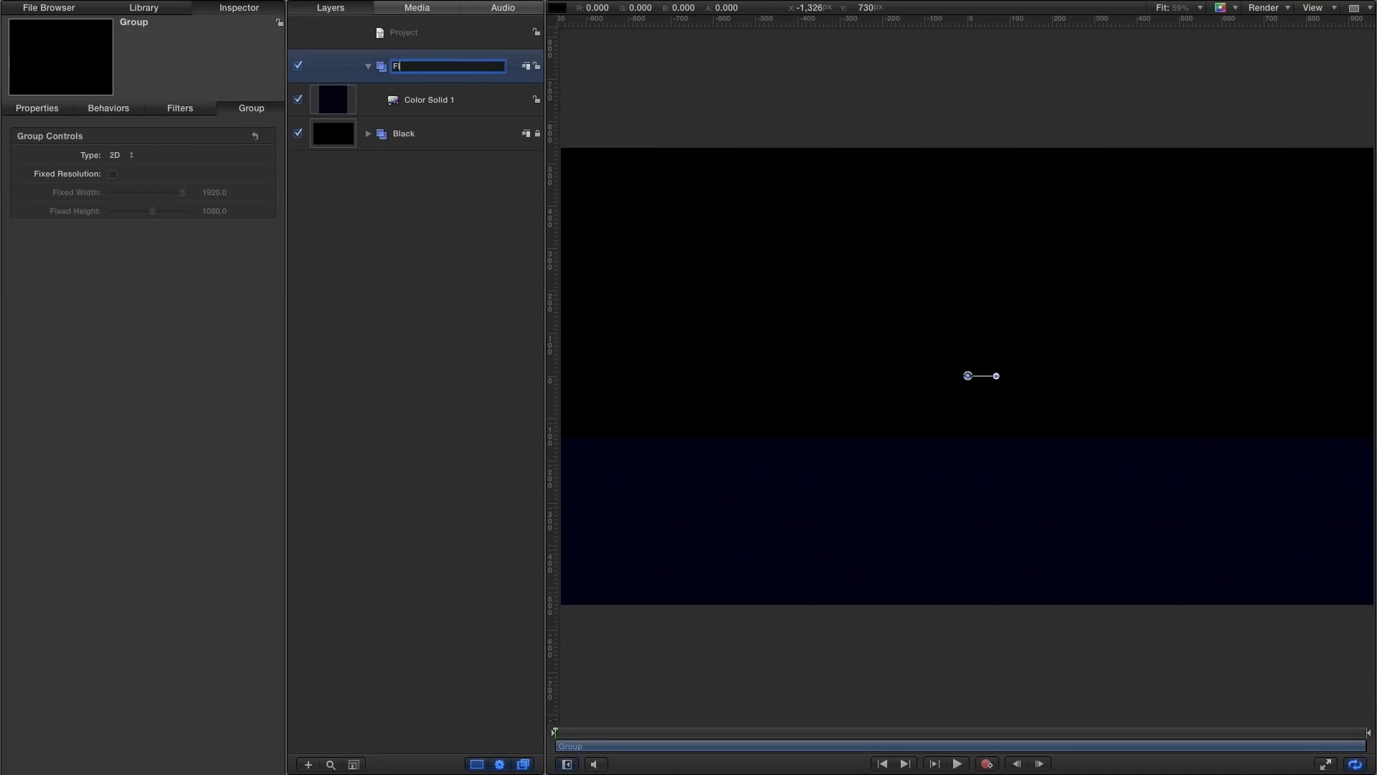
text(oor)
key(Return)
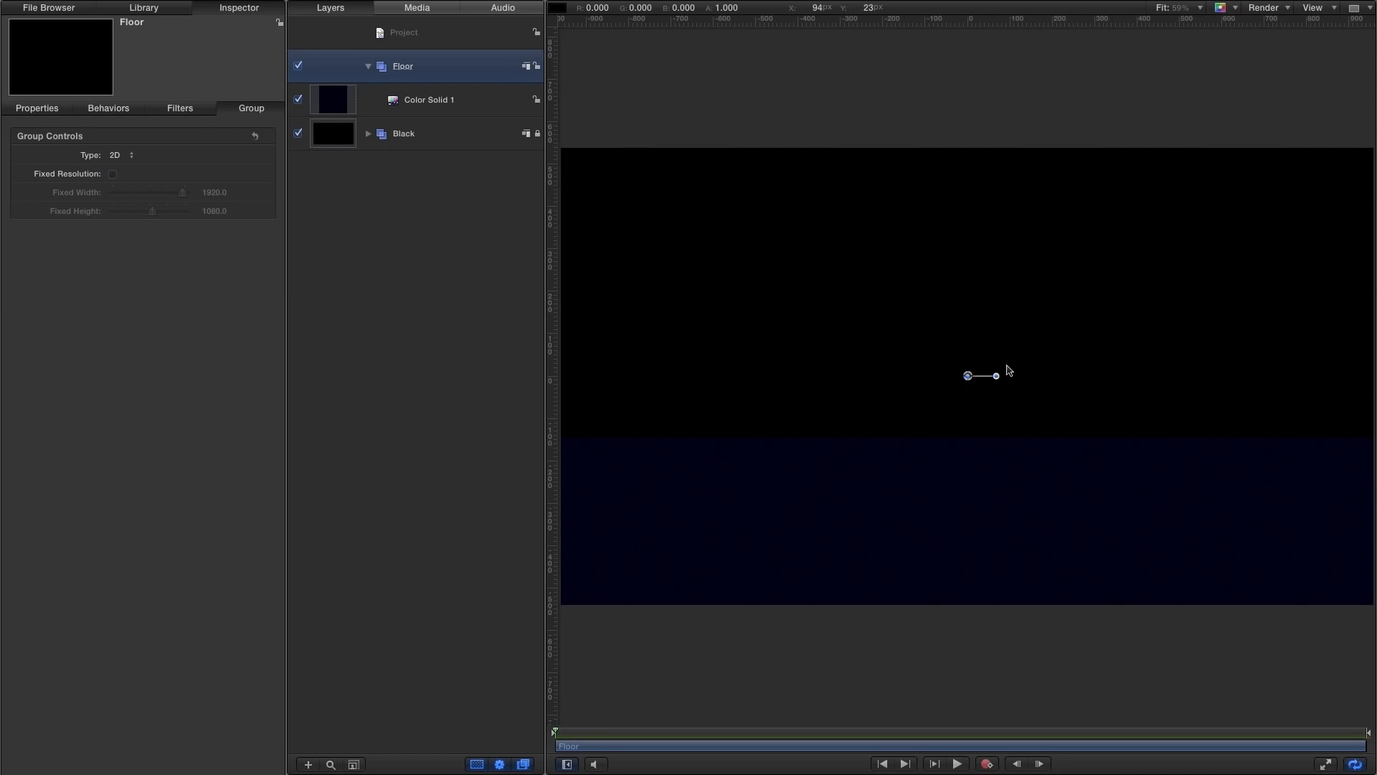
- Import Glass.jpg from the Tesseract Tutorial folder into a new group above the Floor group
click(72, 10)
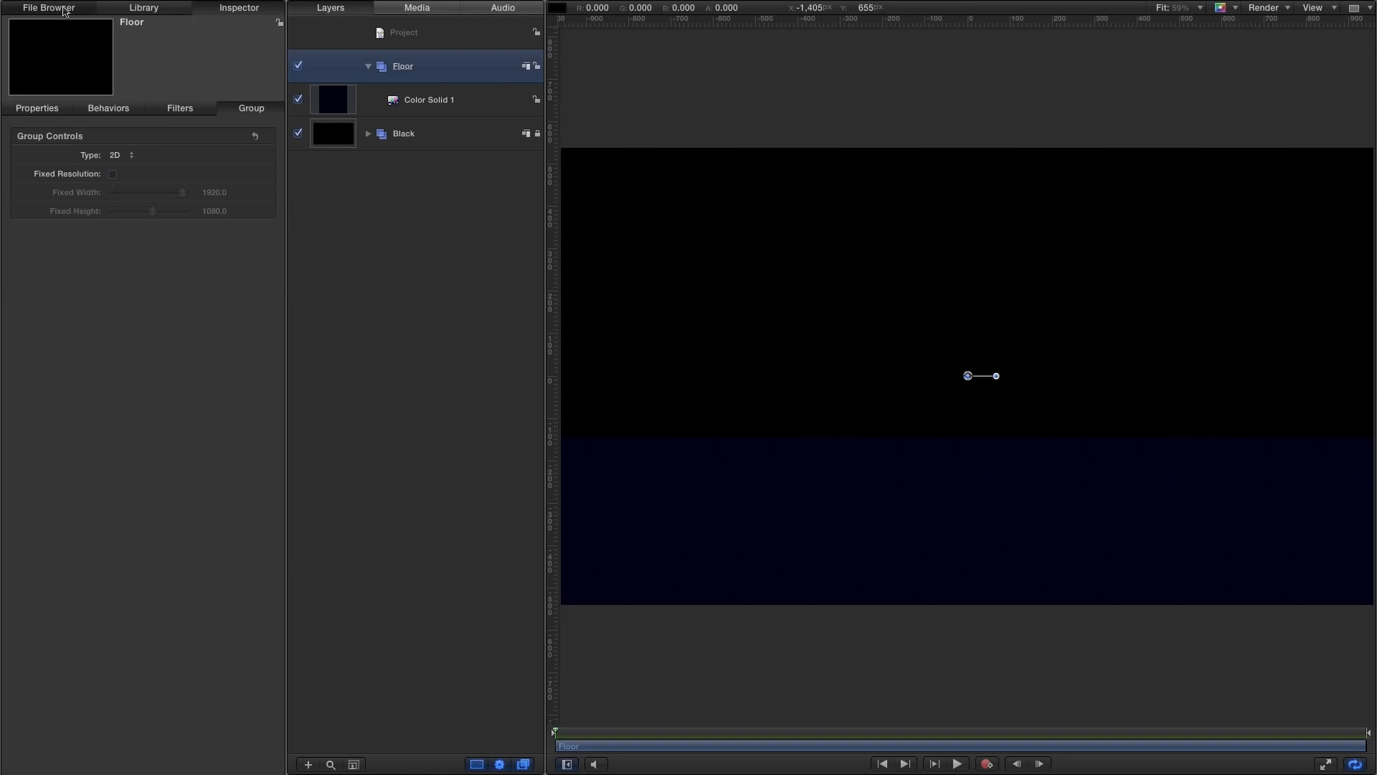
click(24, 367)
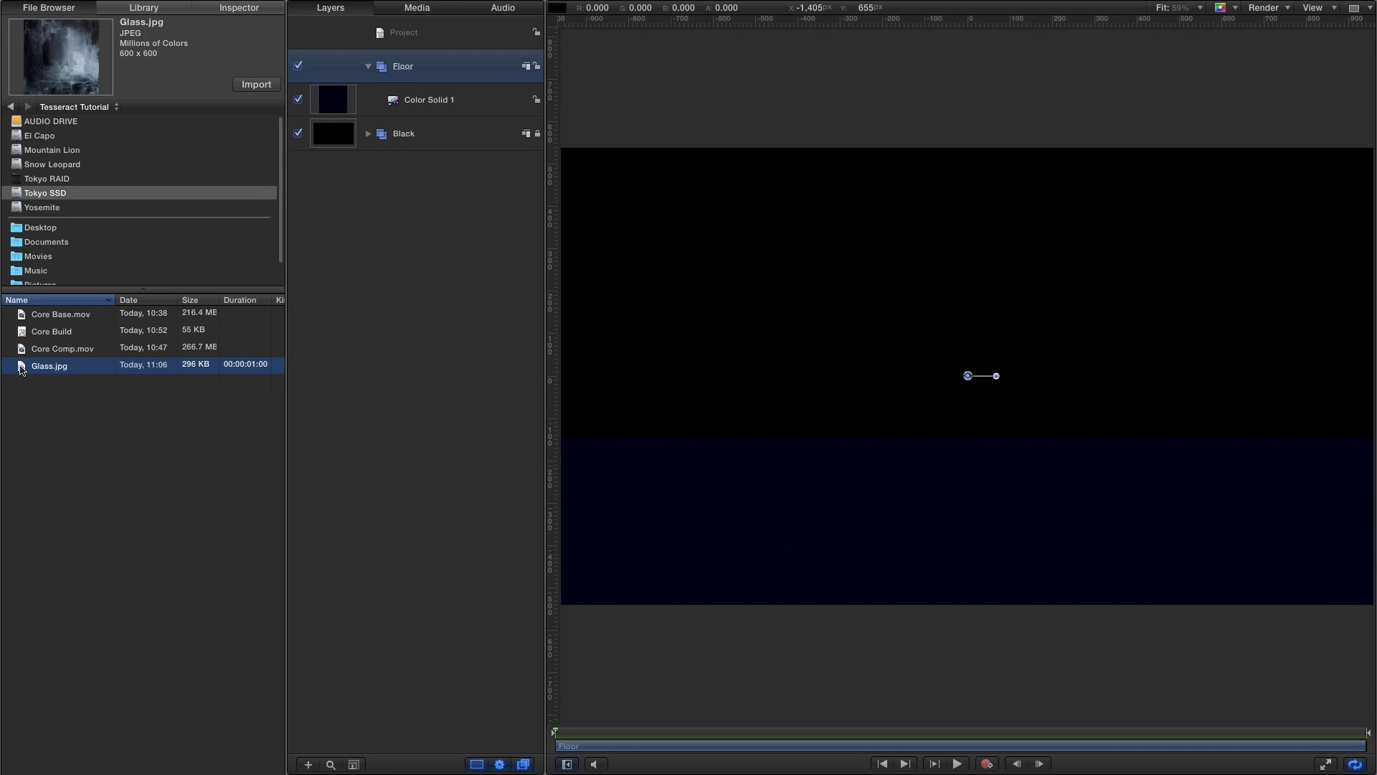
drag(21, 369, 320, 43)
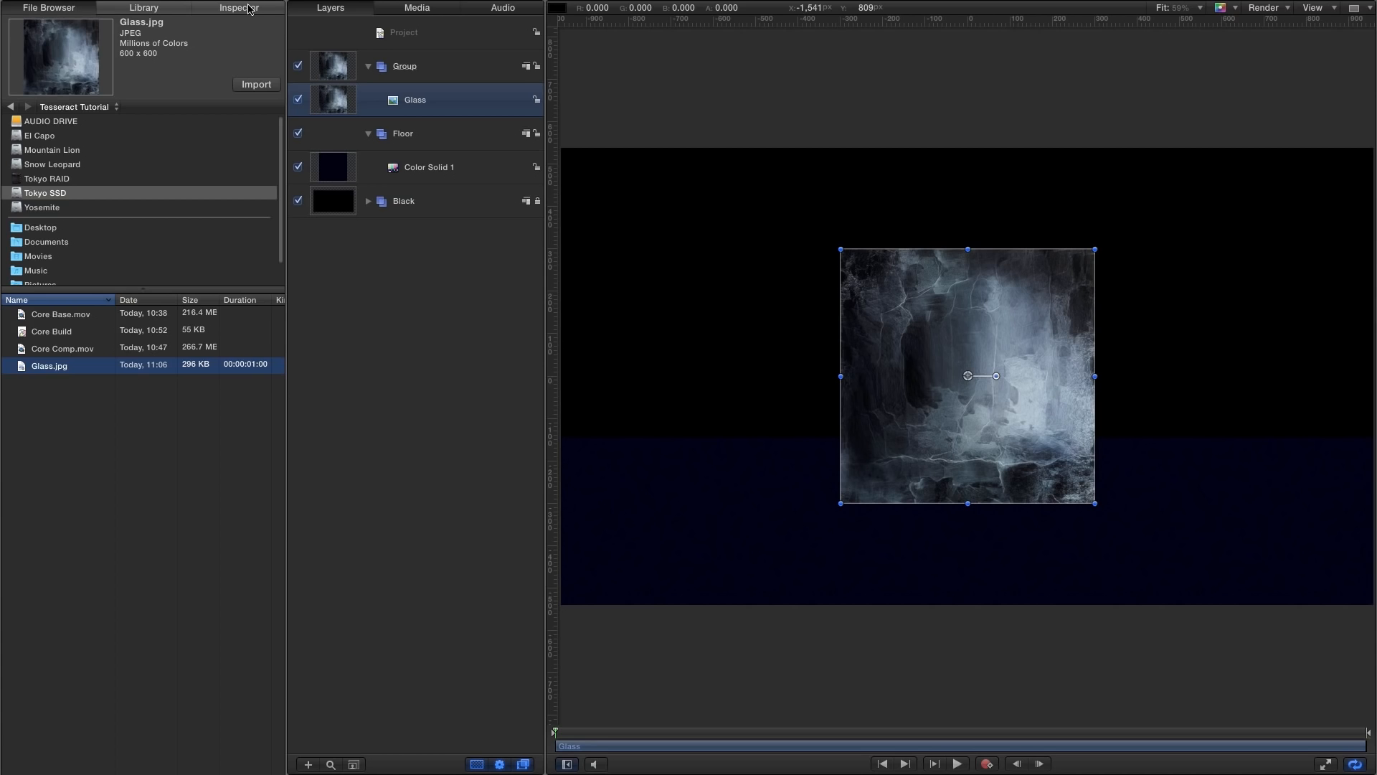
- Draw a rectangle covering the Glass image and set its size to 600
click(244, 8)
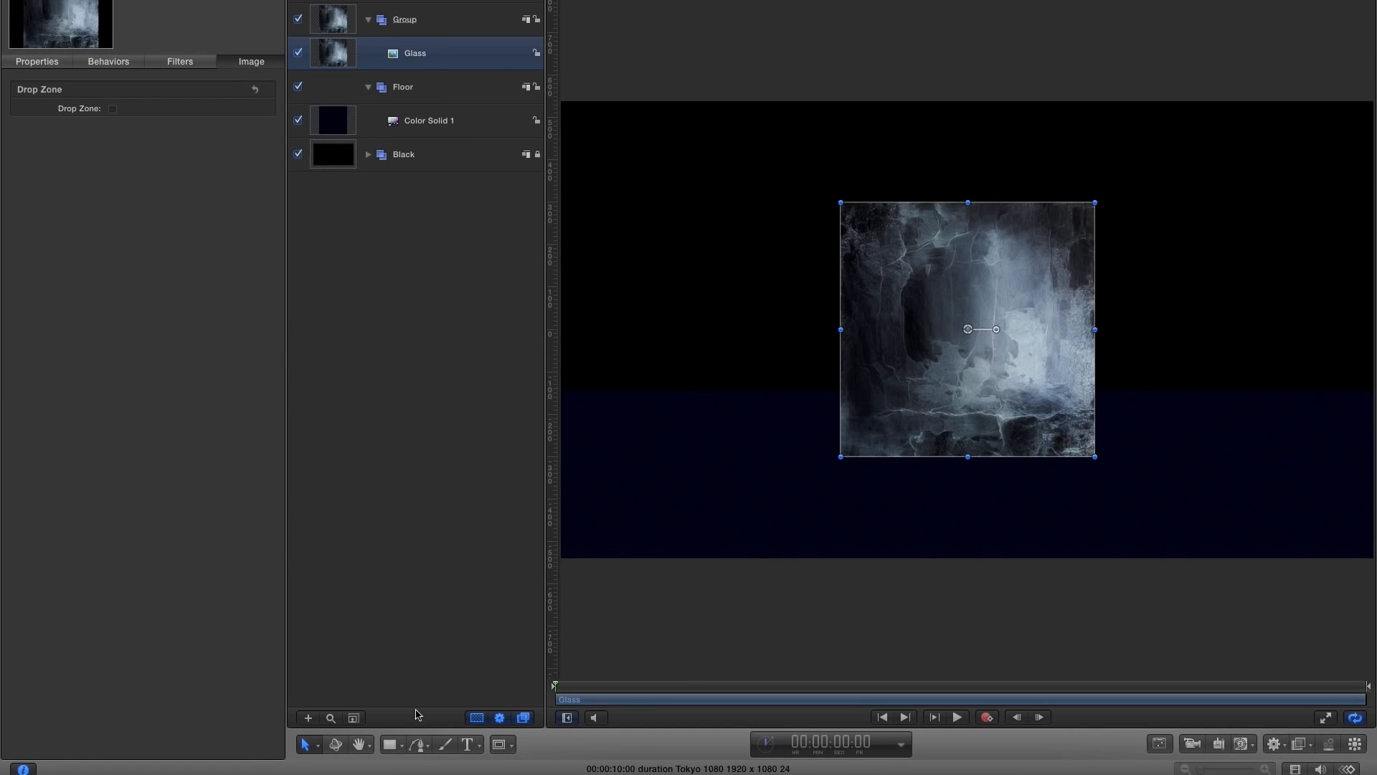
click(389, 746)
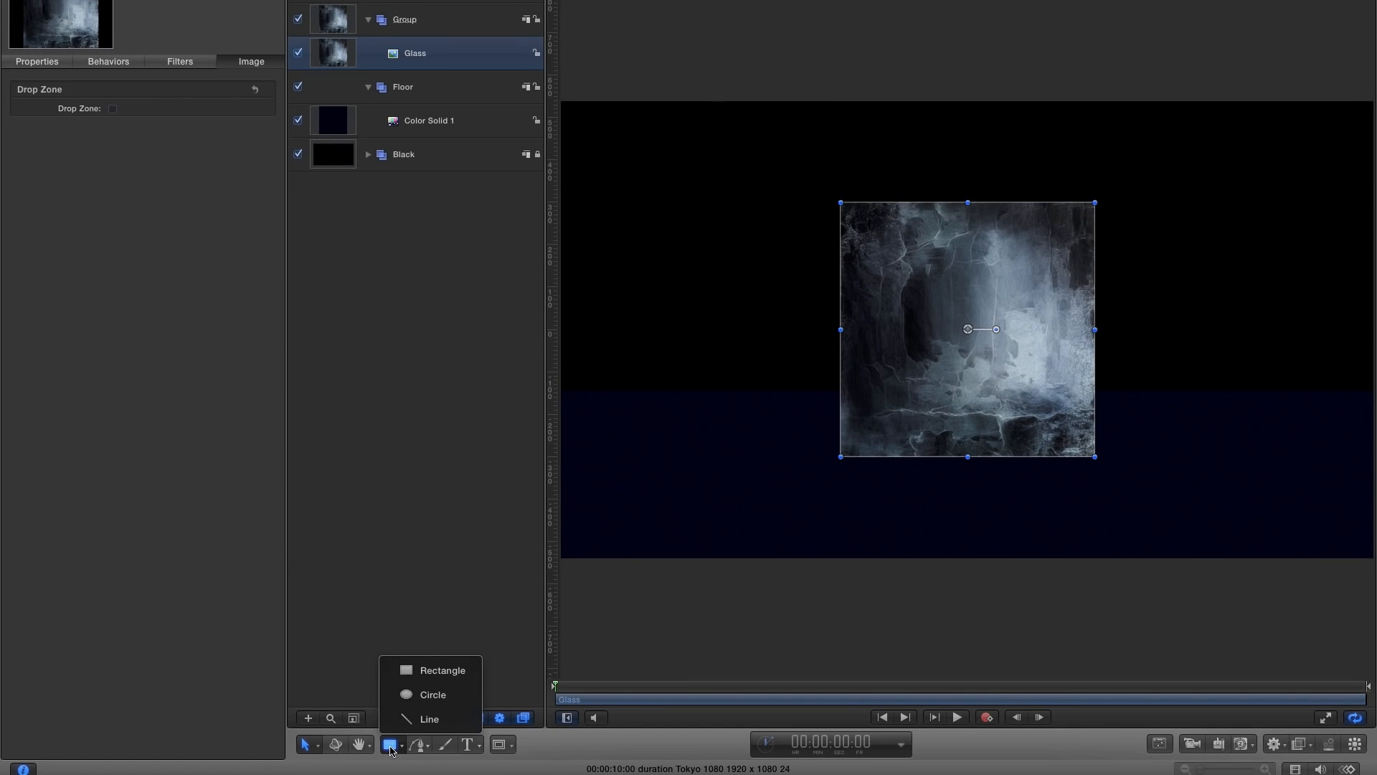
click(439, 670)
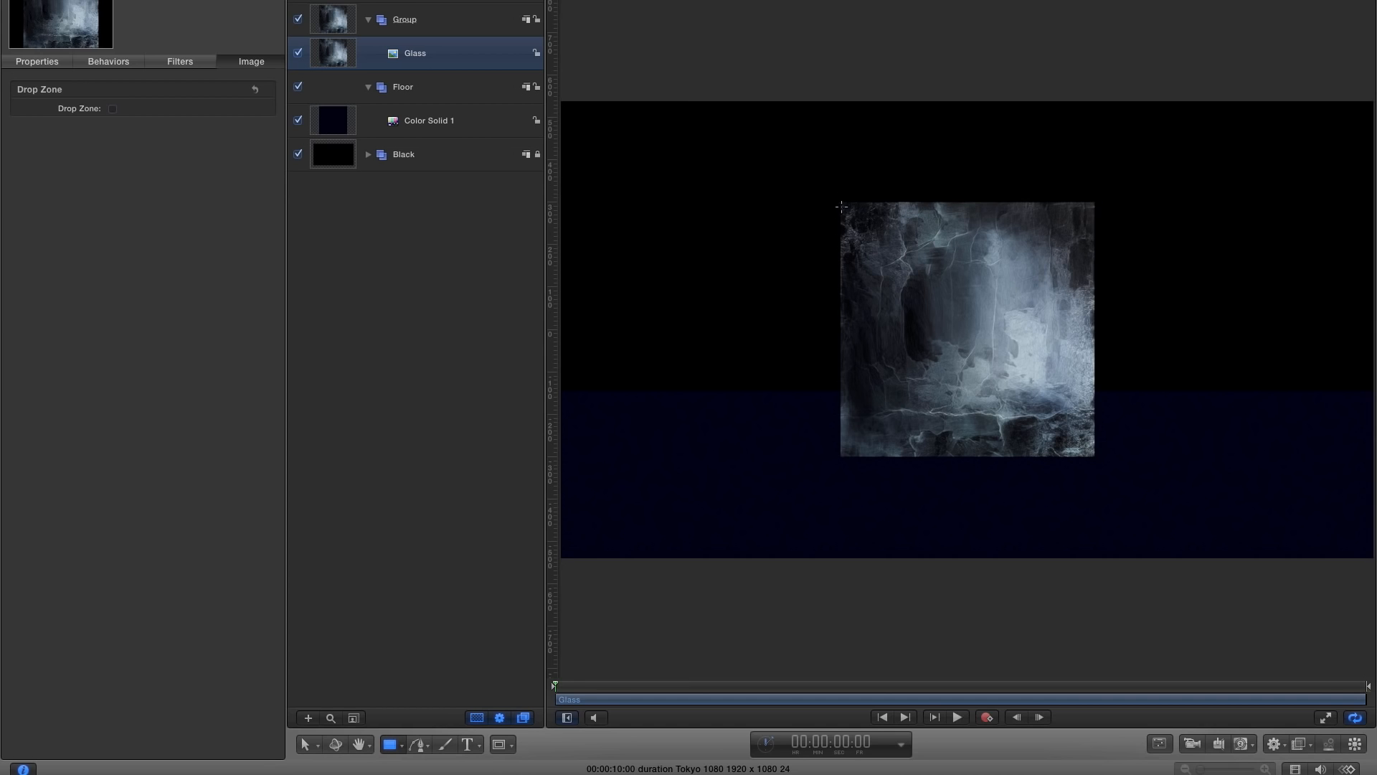
drag(840, 207, 1094, 456)
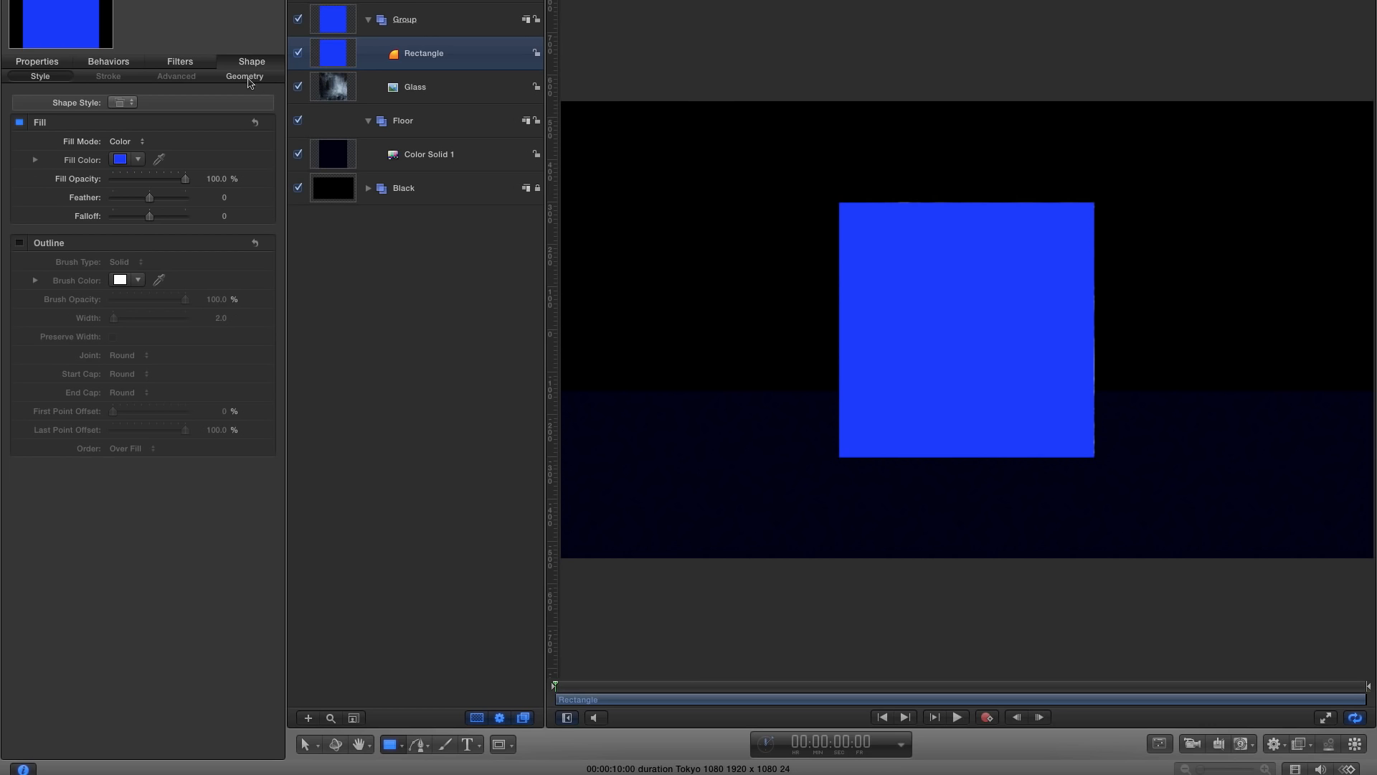
click(245, 77)
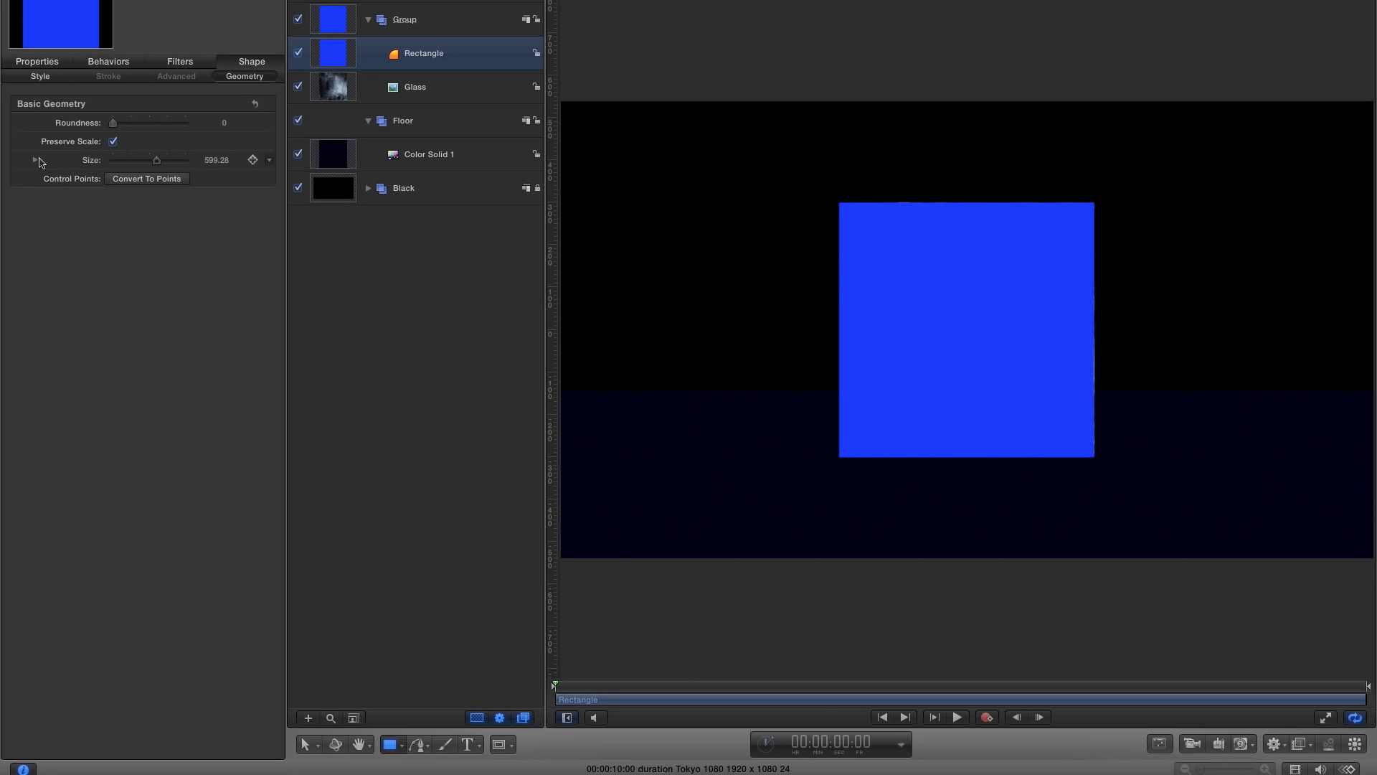
click(216, 160)
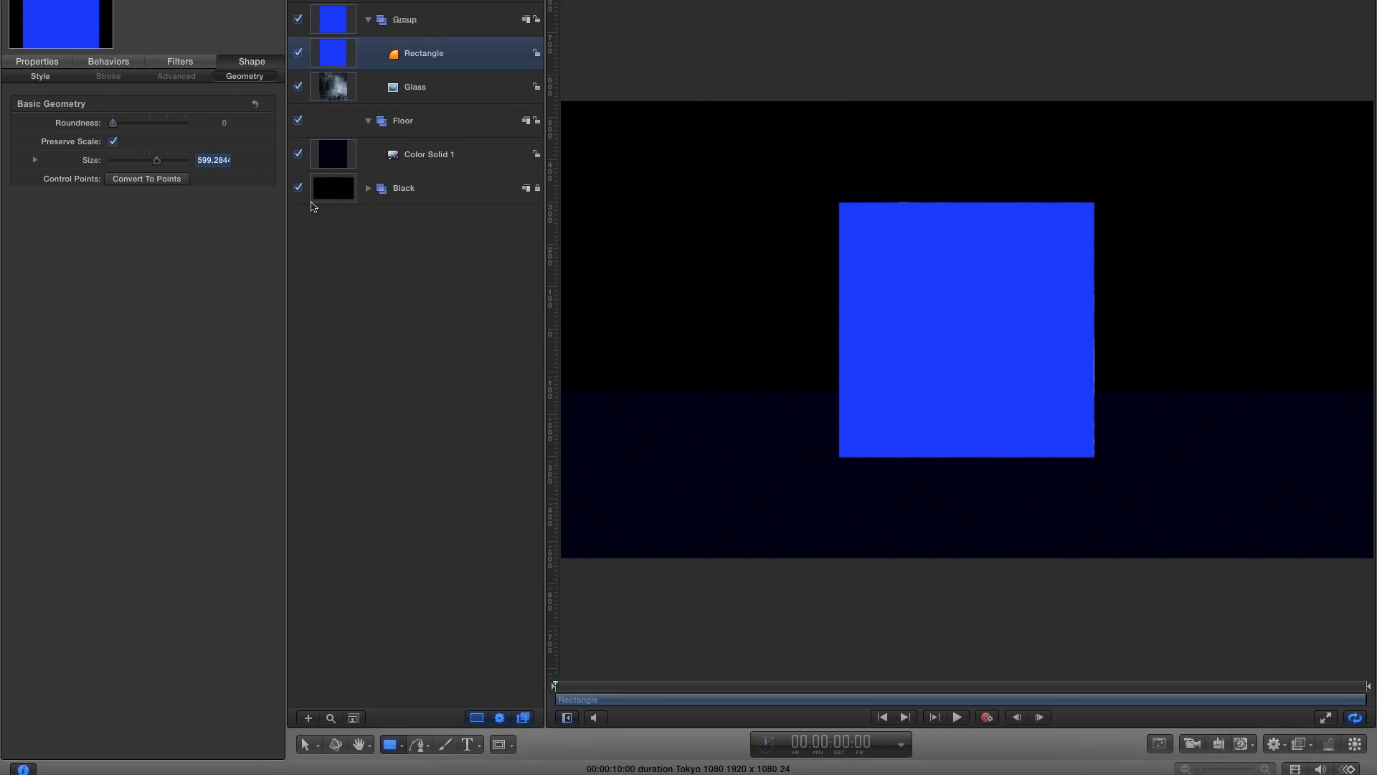
text(600)
key(Return)
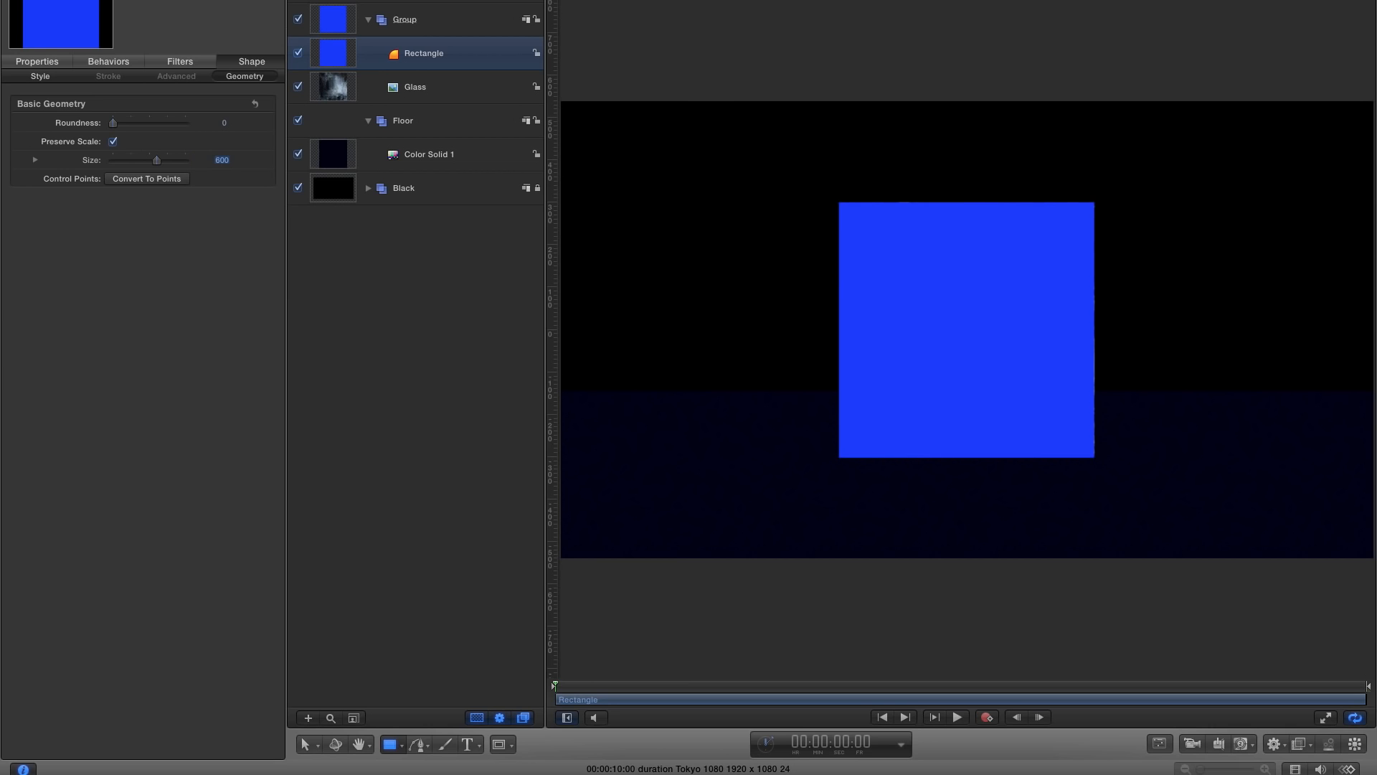
- Change the rectangle's fill mode to Gradient and the gradient type to Radial
click(41, 79)
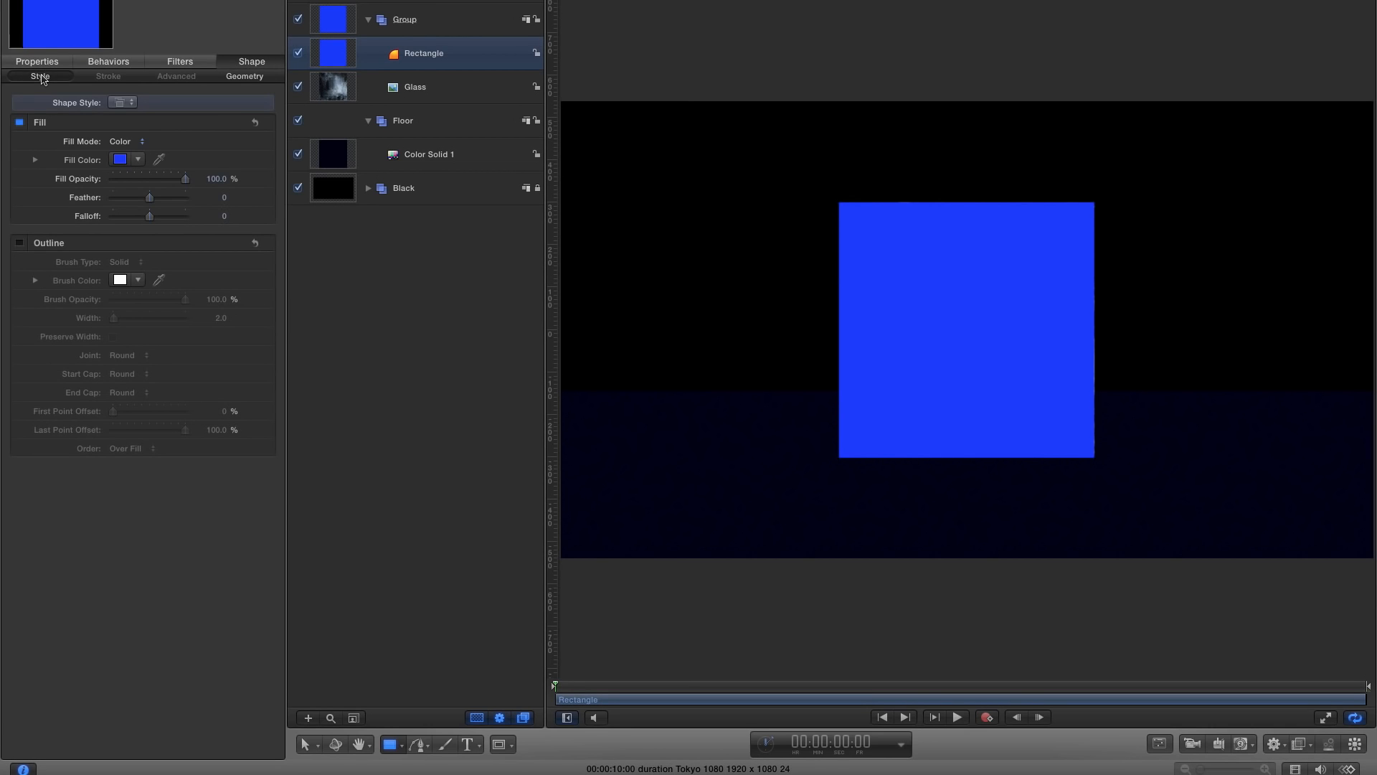
click(120, 142)
click(124, 154)
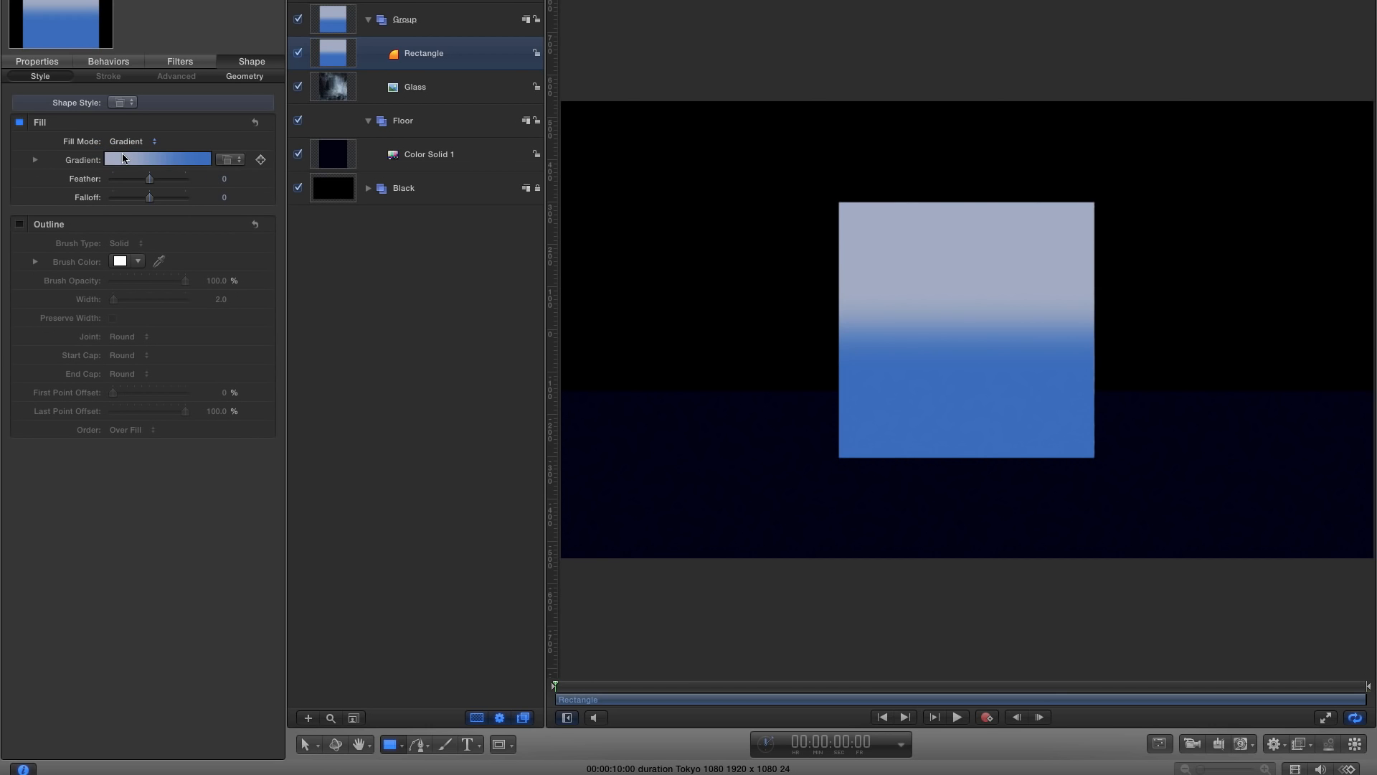
click(35, 161)
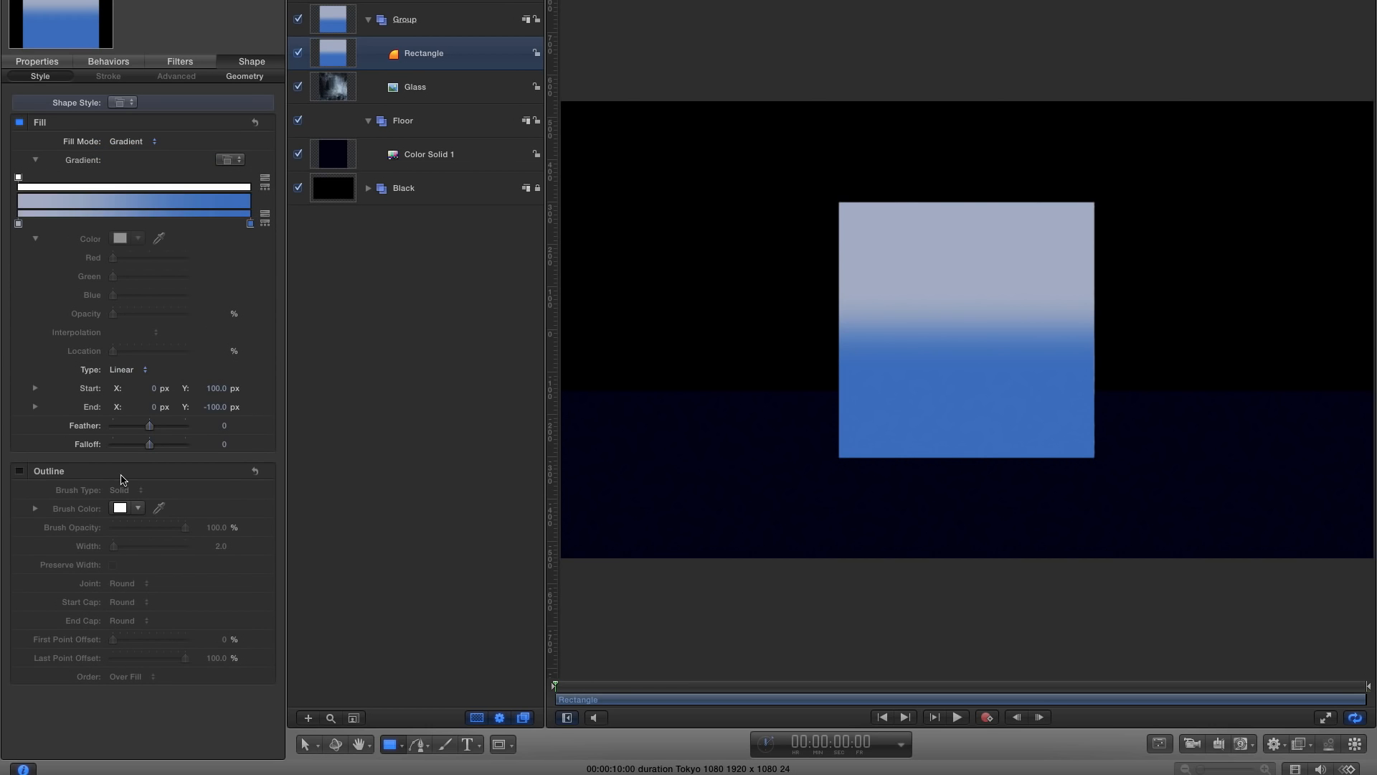
click(122, 370)
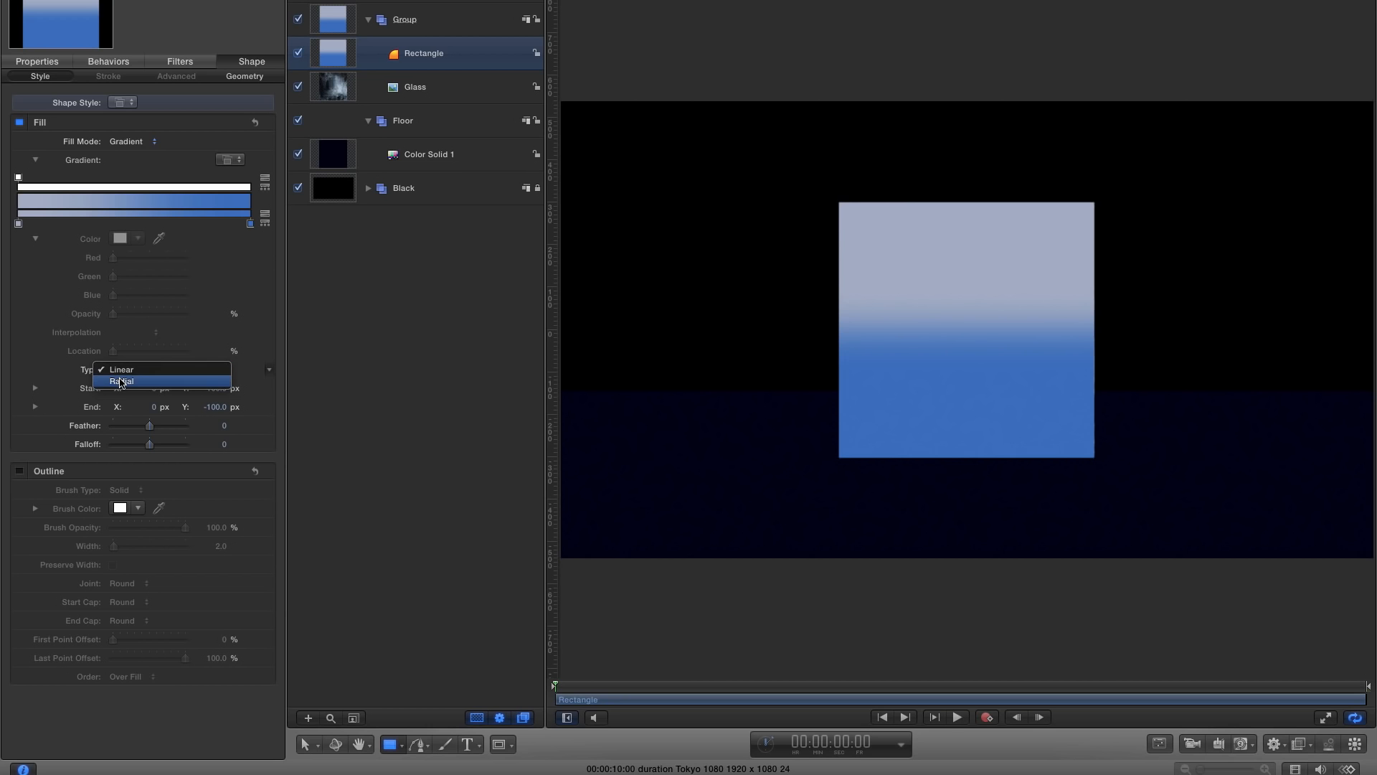
click(122, 382)
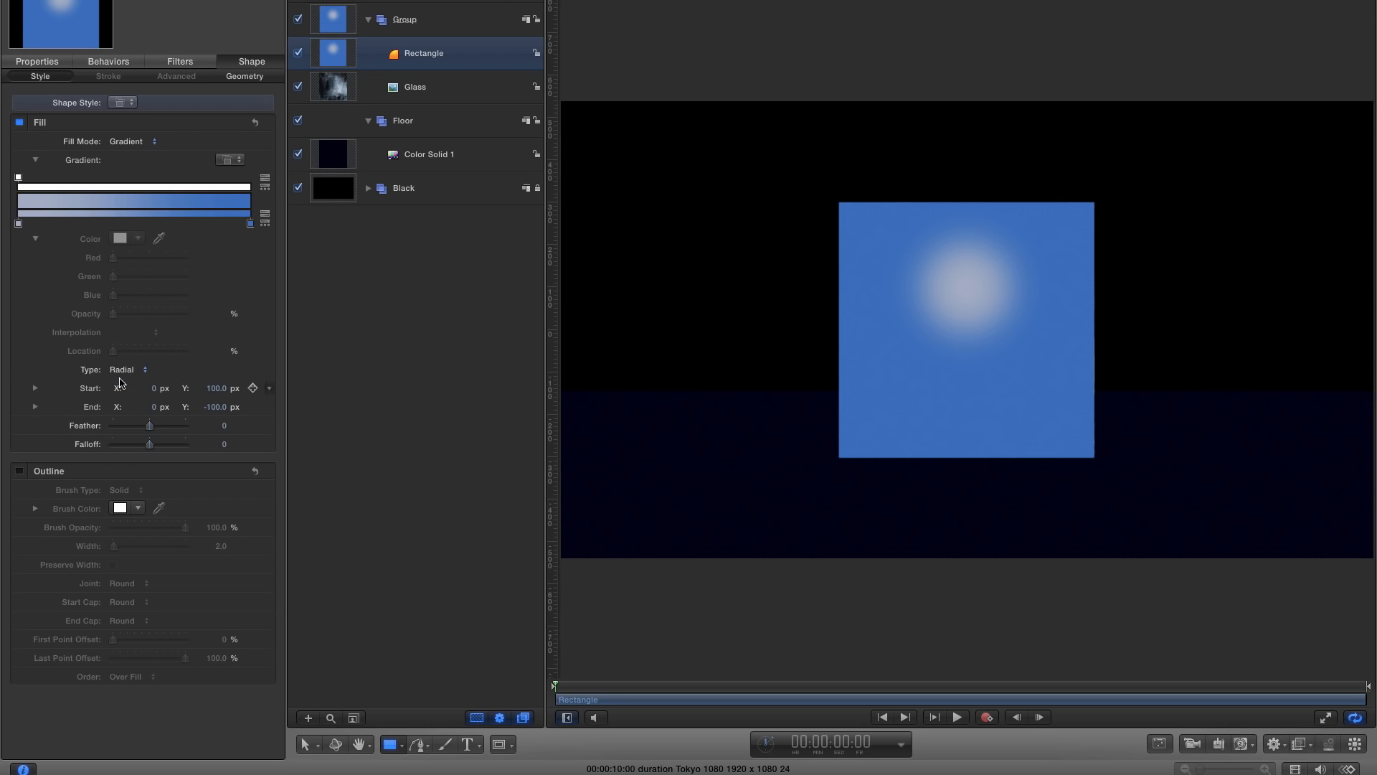
- Set the radial gradient's start Y to 0 px and end Y to -600 px, and reset the rectangle's transform
click(217, 388)
text(0)
key(Return)
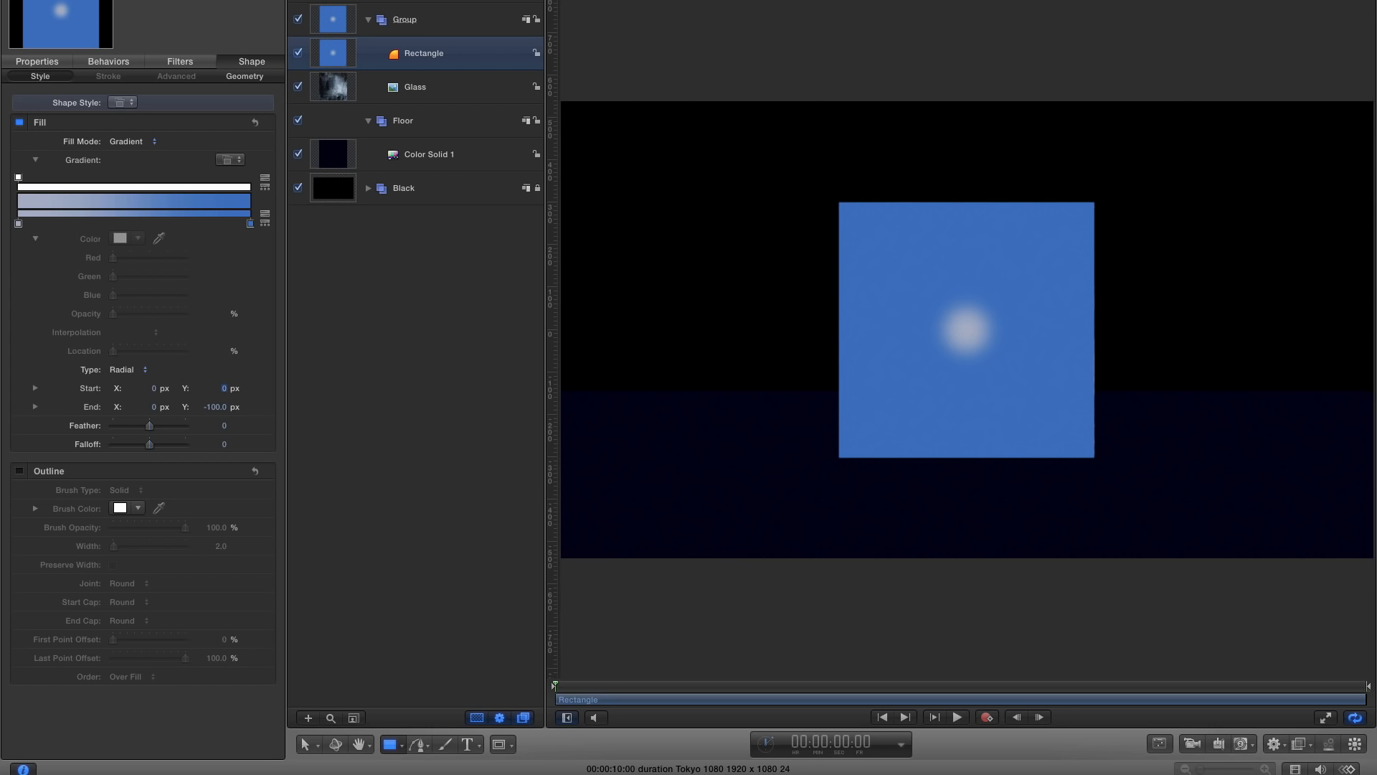
text(-600)
key(Return)
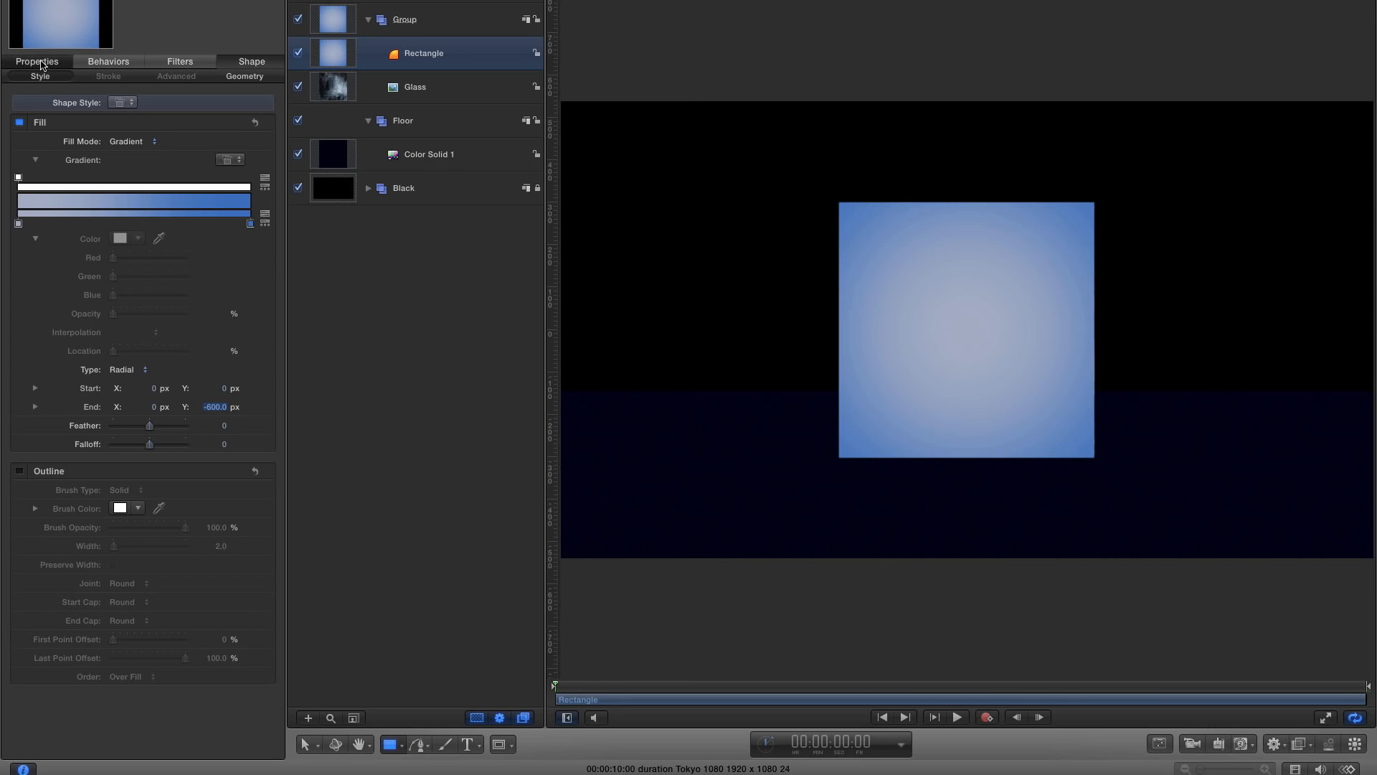
click(37, 61)
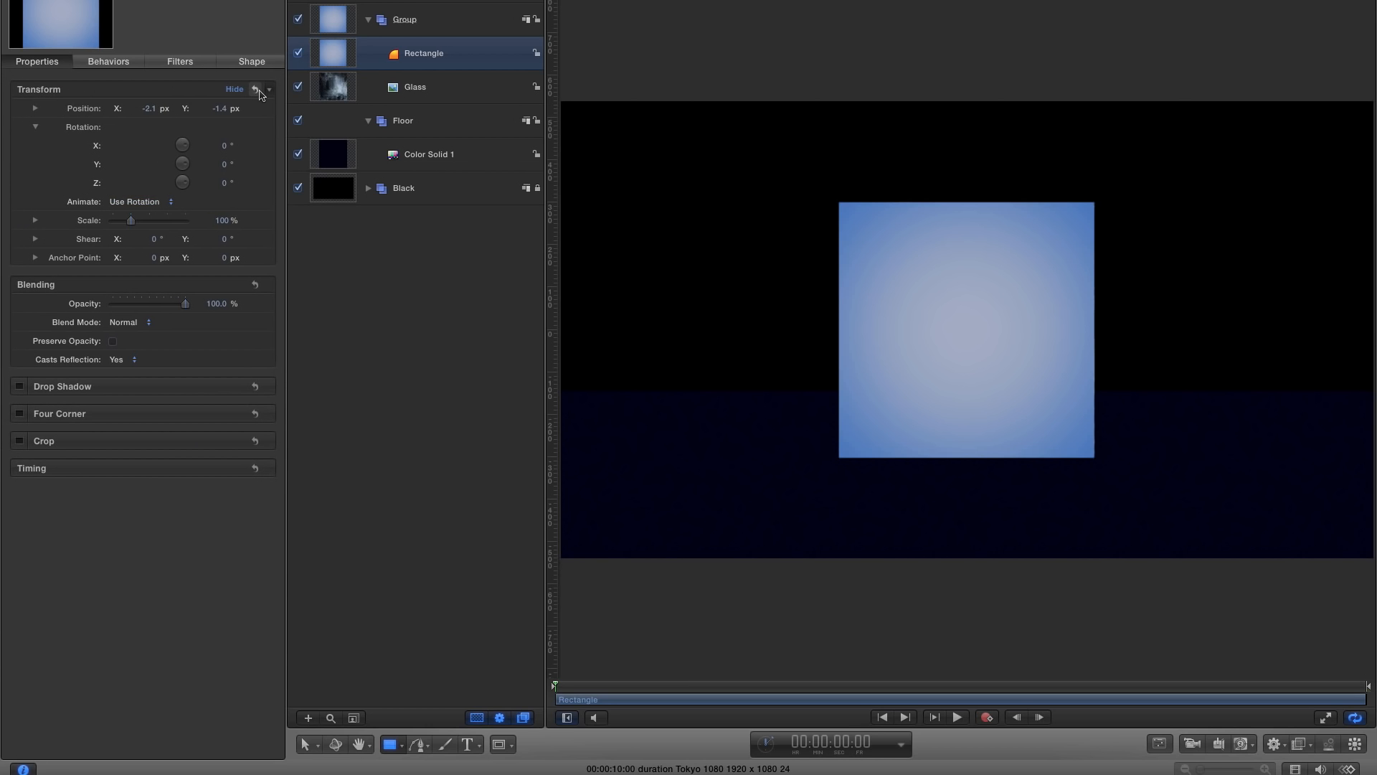
click(256, 89)
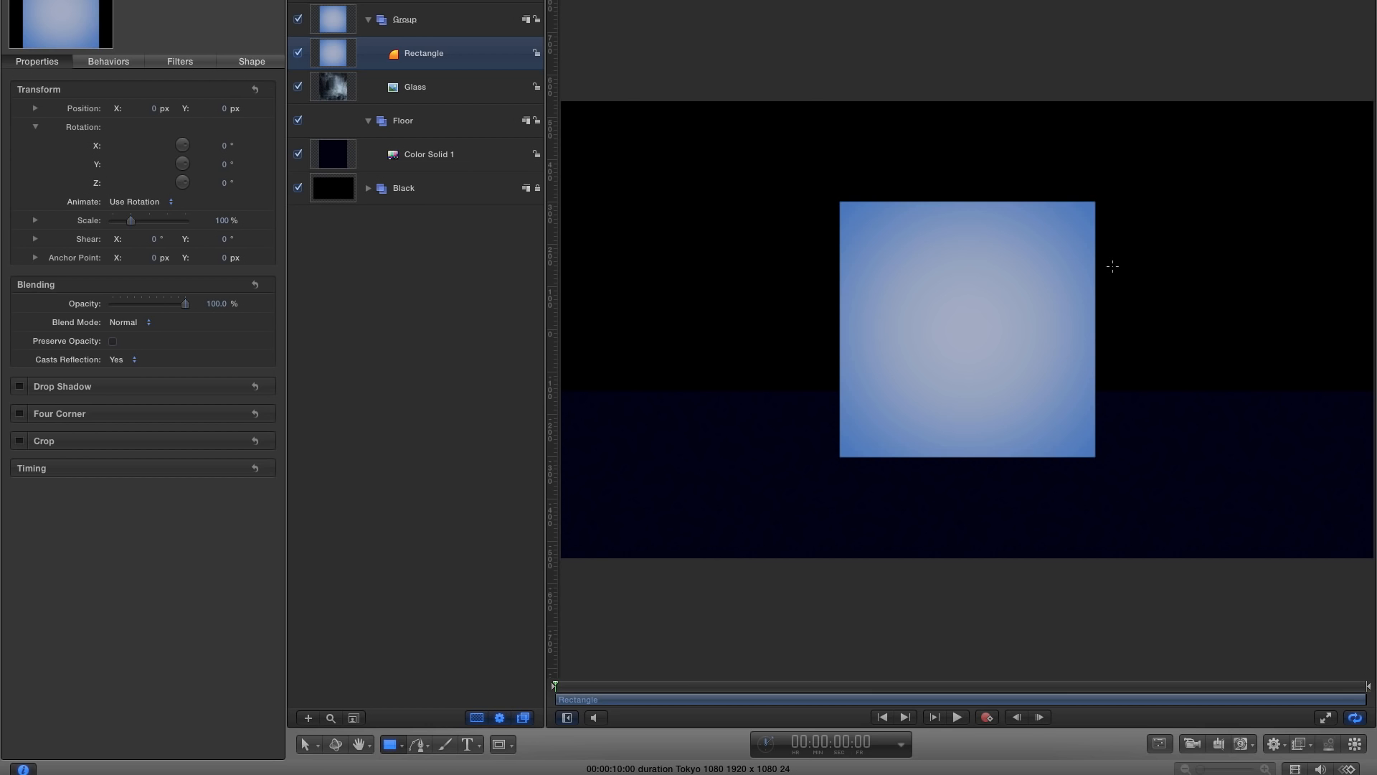
- Remove the light gray-blue color tag at the start of the rectangle's gradient
click(252, 63)
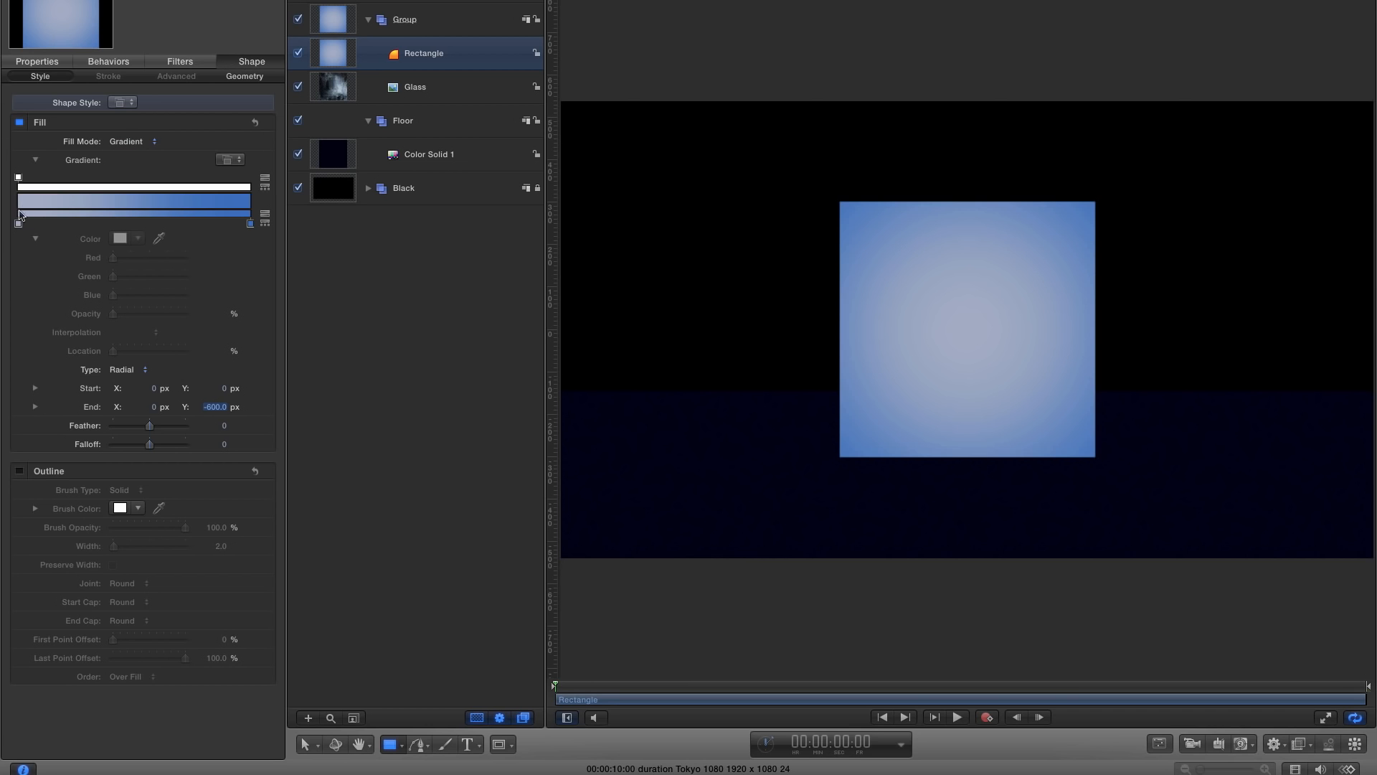
click(19, 223)
drag(19, 223, 20, 258)
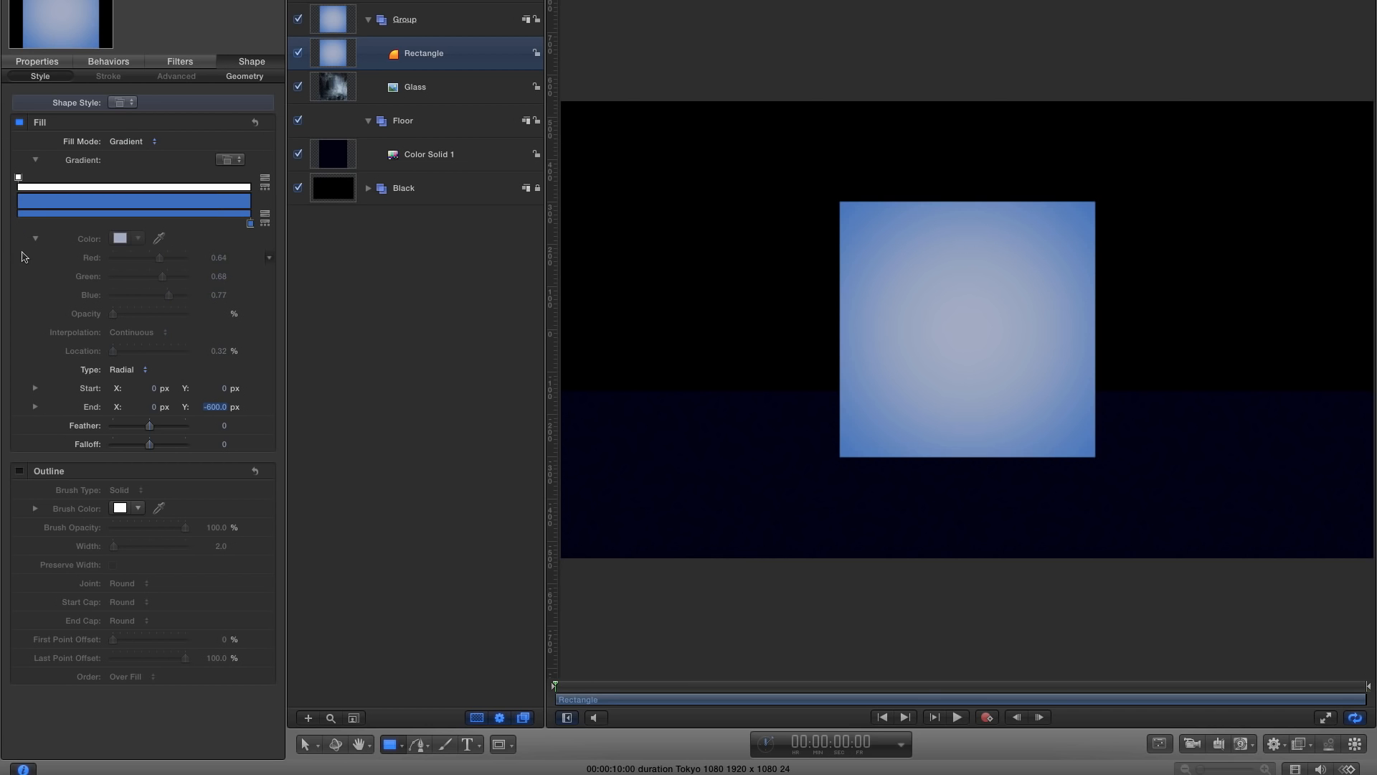
- Change the remaining gradient color tag to a dark navy blue of about red 0.02, green 0.09 and blue 0.26
click(250, 223)
click(120, 239)
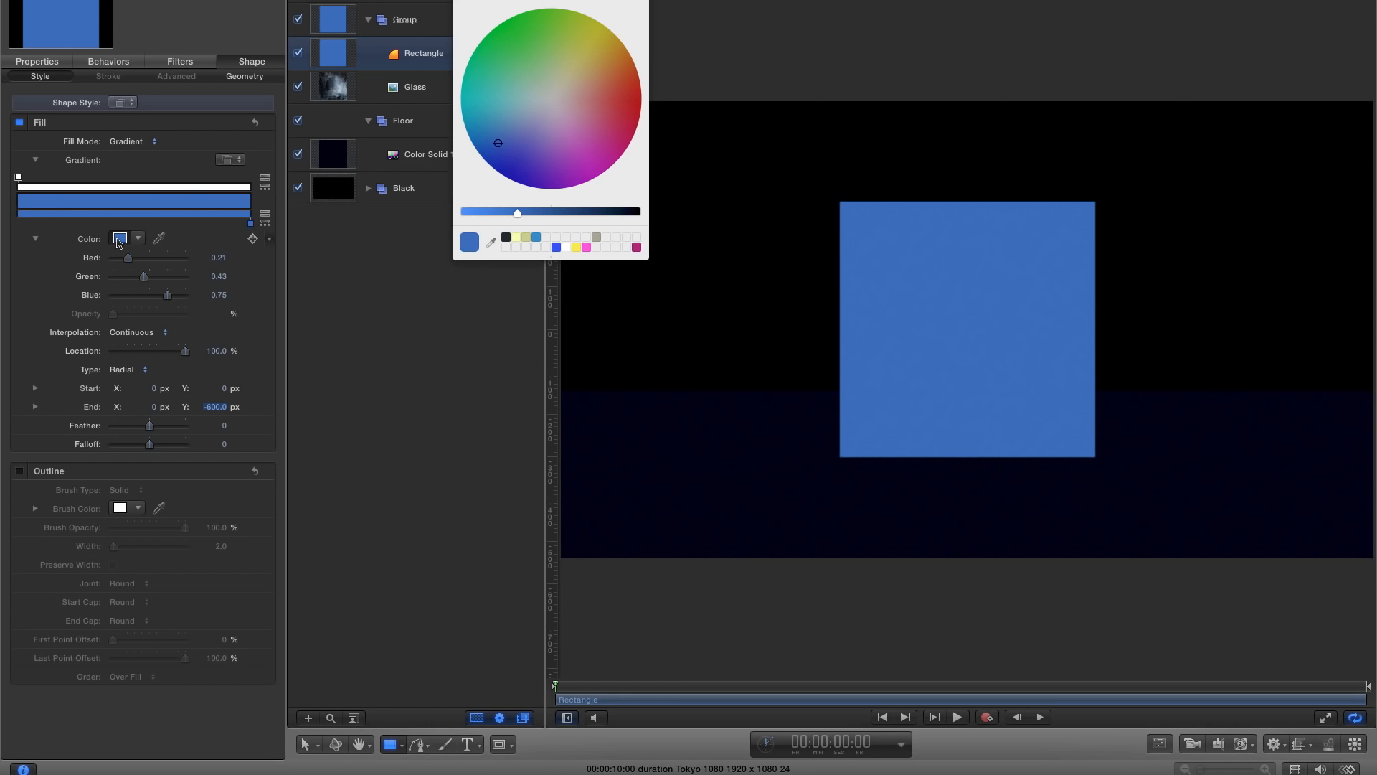
drag(516, 211, 601, 218)
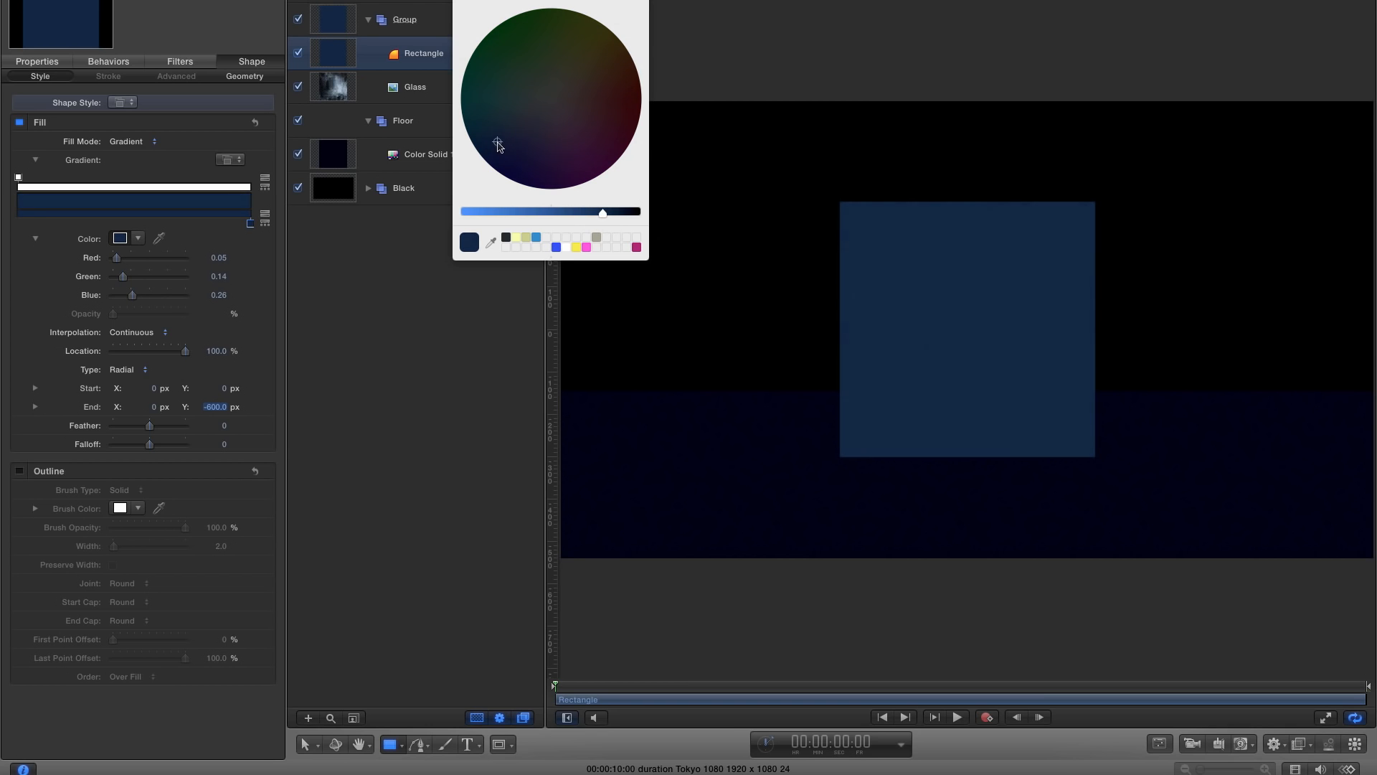
drag(497, 145, 495, 157)
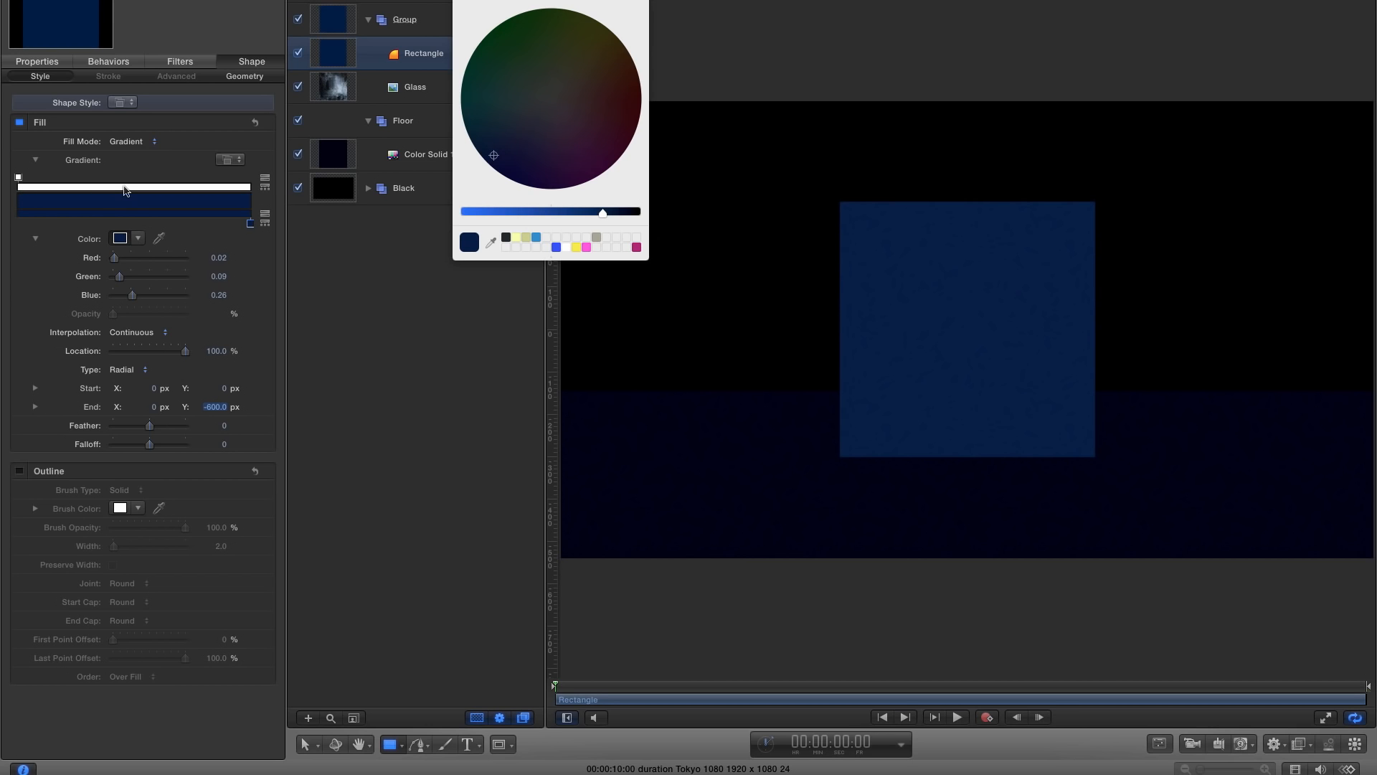
- Add a second opacity tag to the rectangle's gradient and set its location to 60%
click(125, 189)
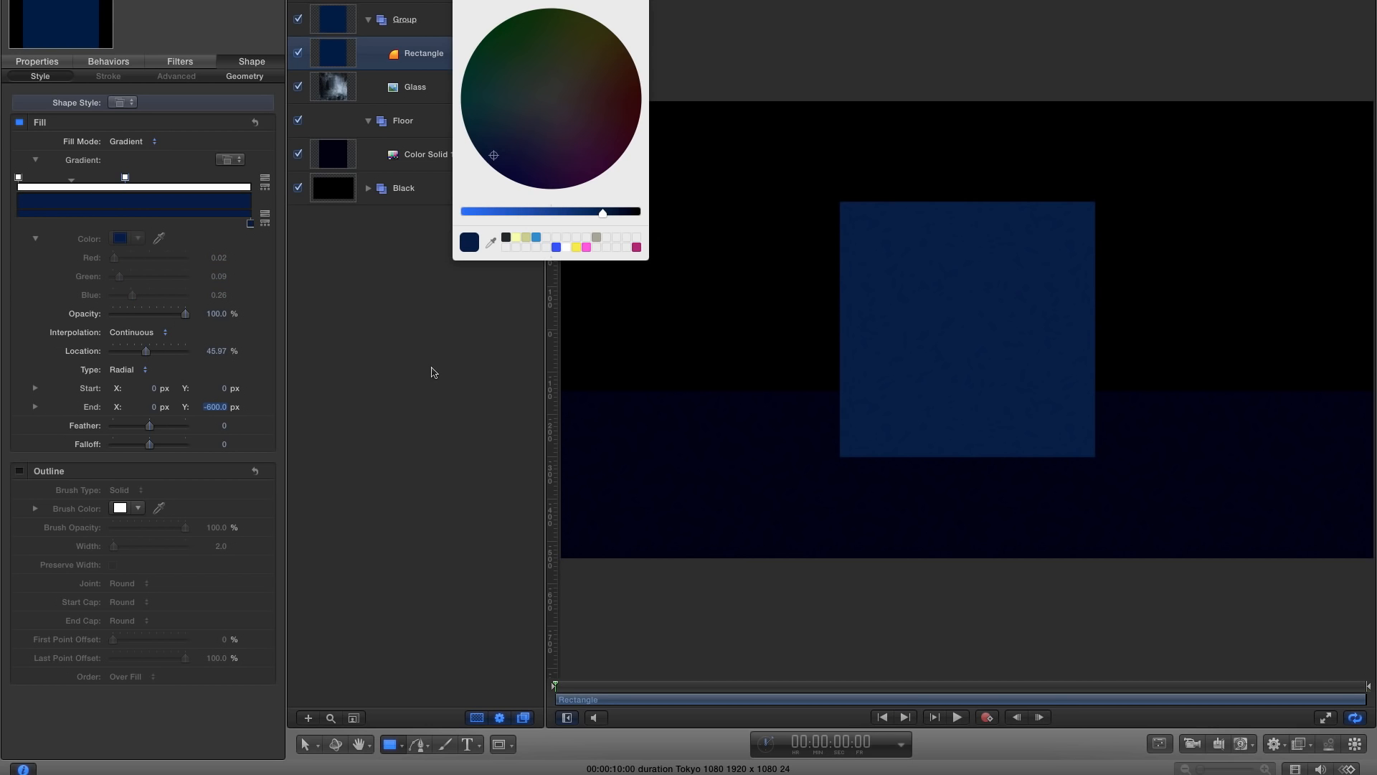
click(461, 0)
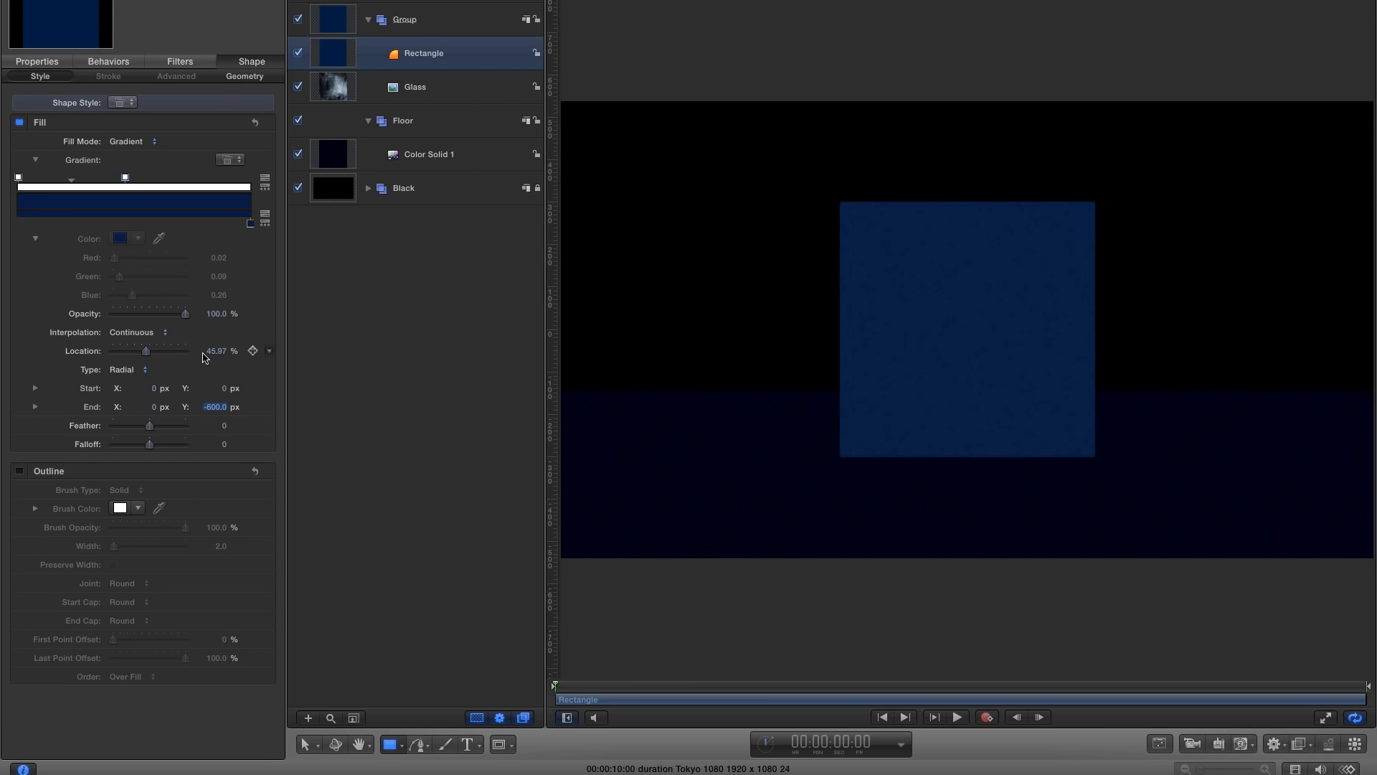
click(217, 352)
text(60)
key(Return)
- Set the opacity of the tag at the start of the rectangle's gradient to 10%
click(19, 179)
click(217, 314)
text(10)
key(Return)
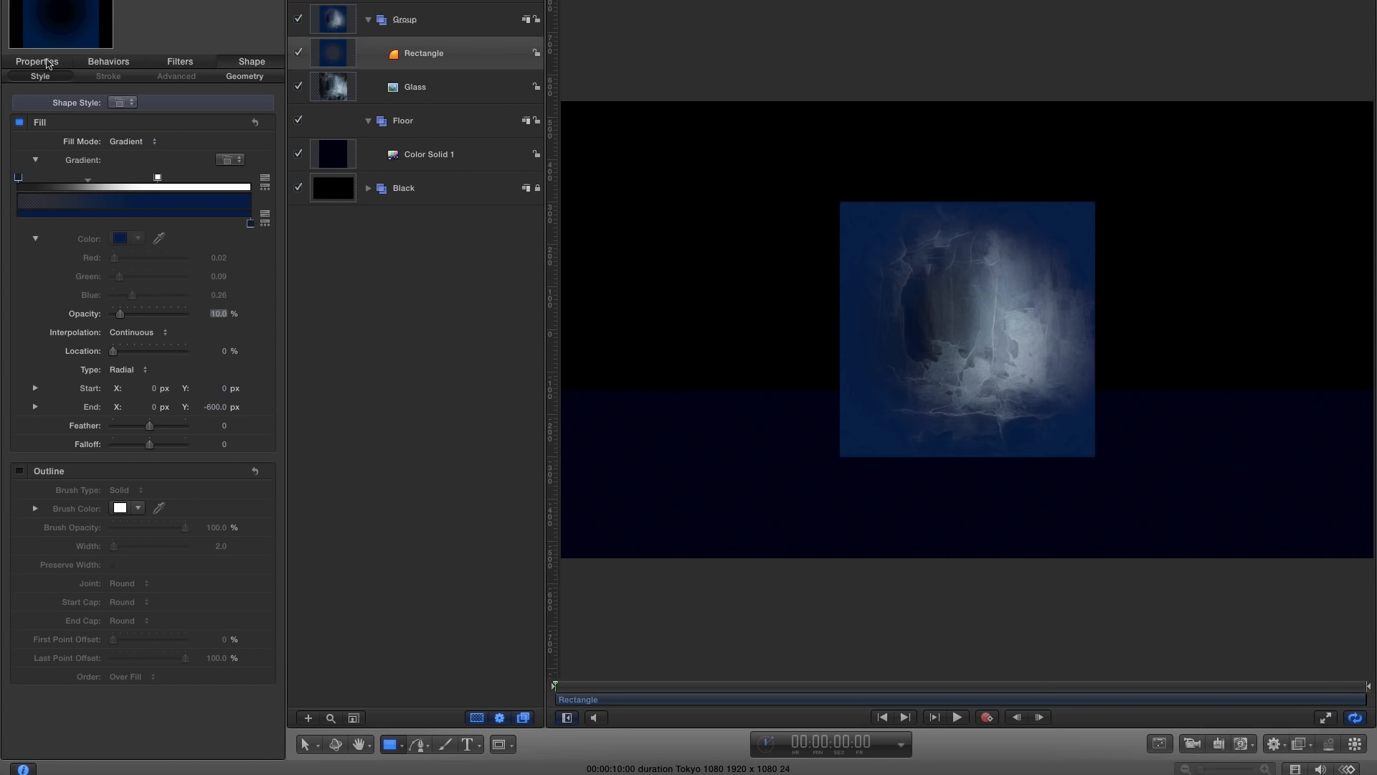
- Set the whole rectangle layer's blending opacity to 90%
click(47, 63)
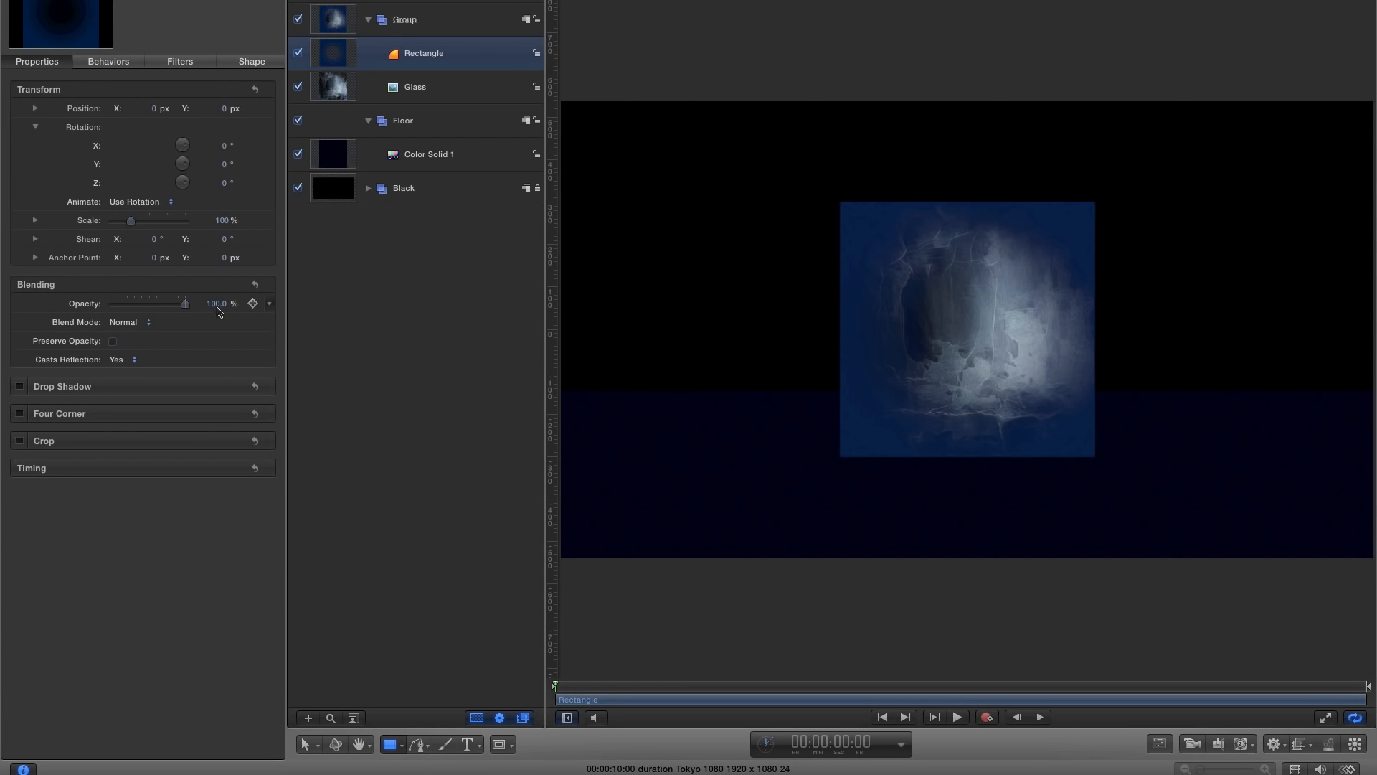
click(217, 303)
text(90)
key(Return)
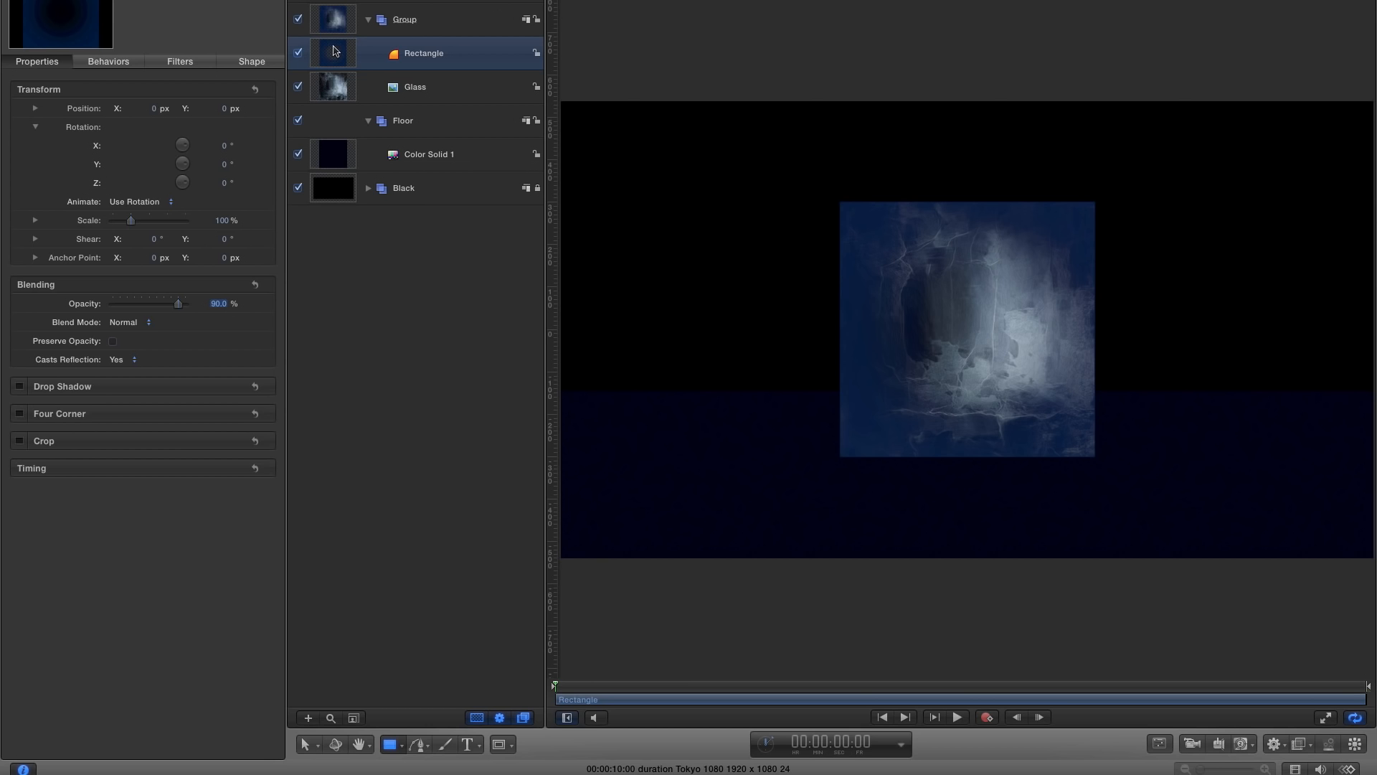
- Duplicate the Rectangle layer within its group
click(332, 49)
right_click(334, 45)
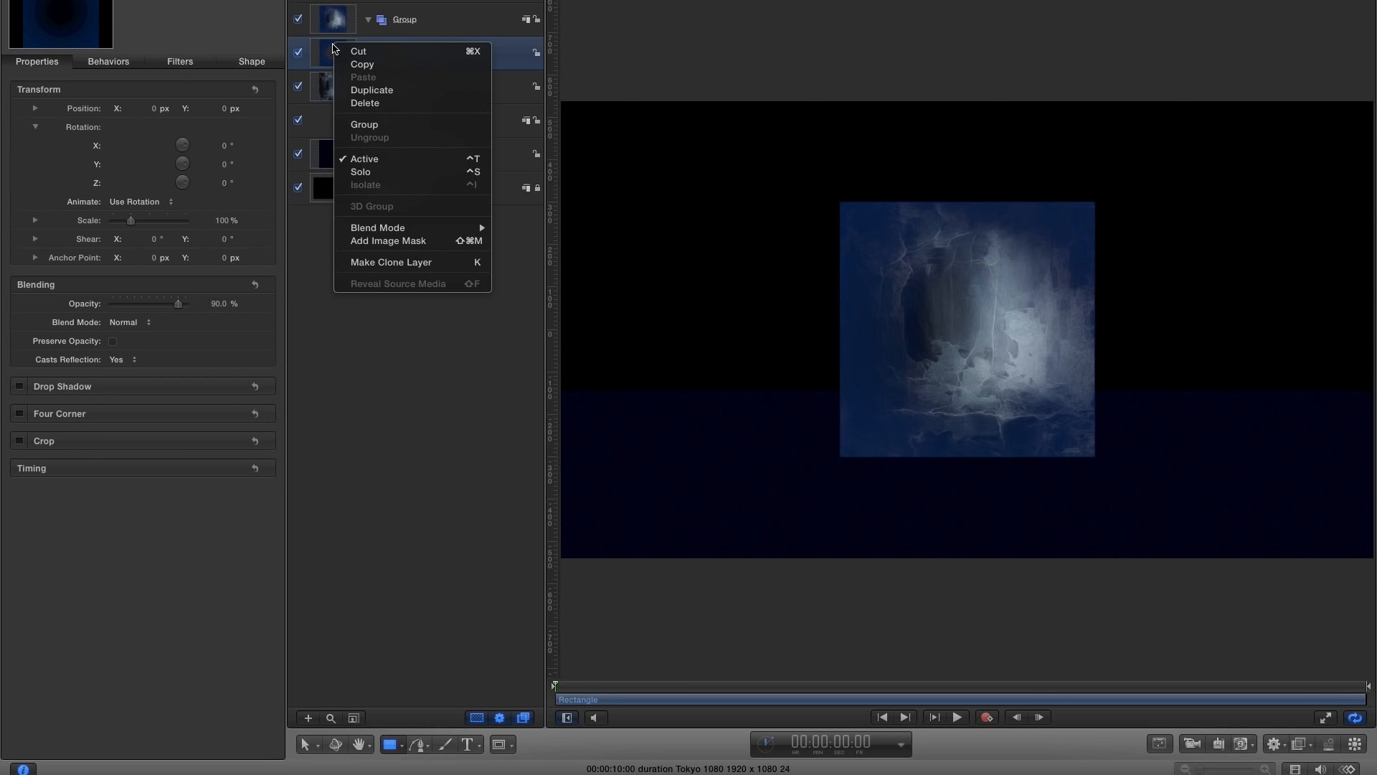
click(371, 91)
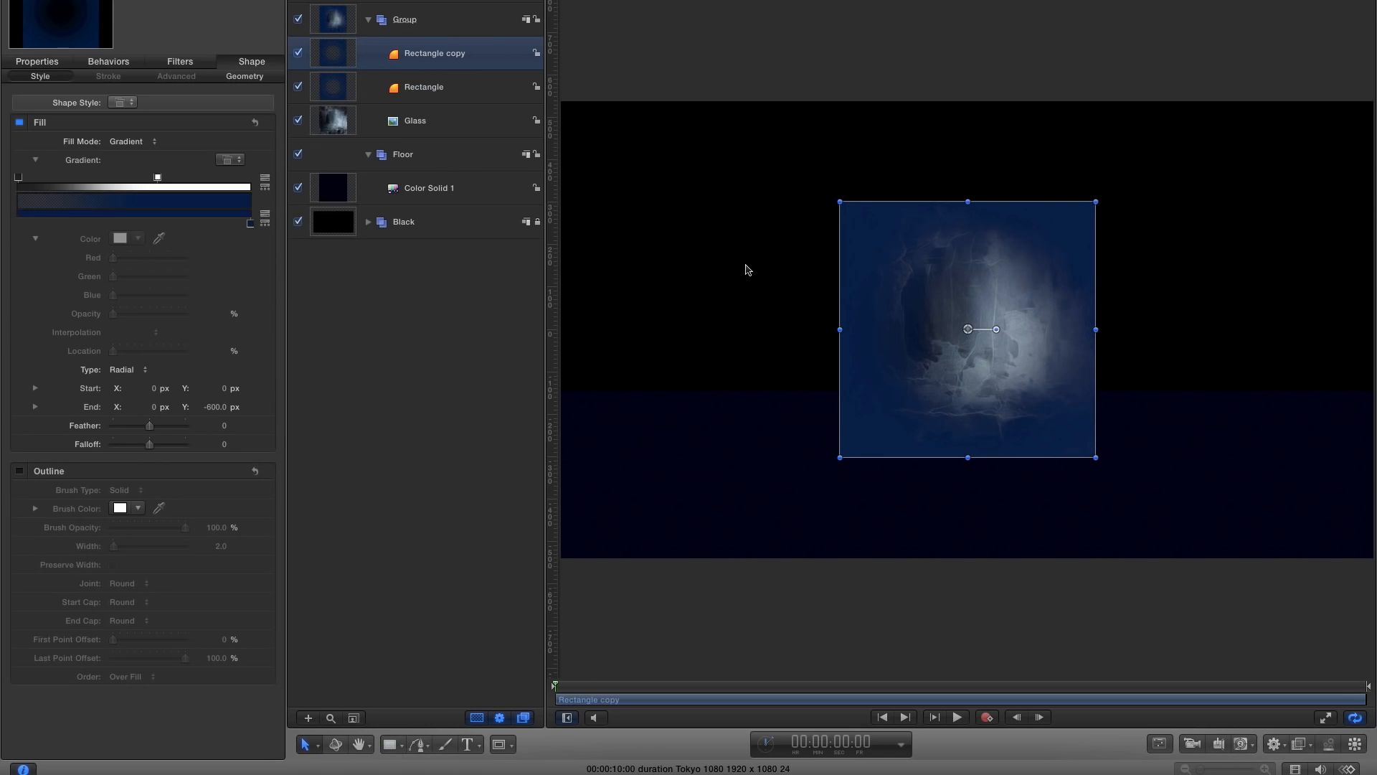
- Turn off the duplicate rectangle's fill and enable its outline with a brush opacity of 15%
click(19, 123)
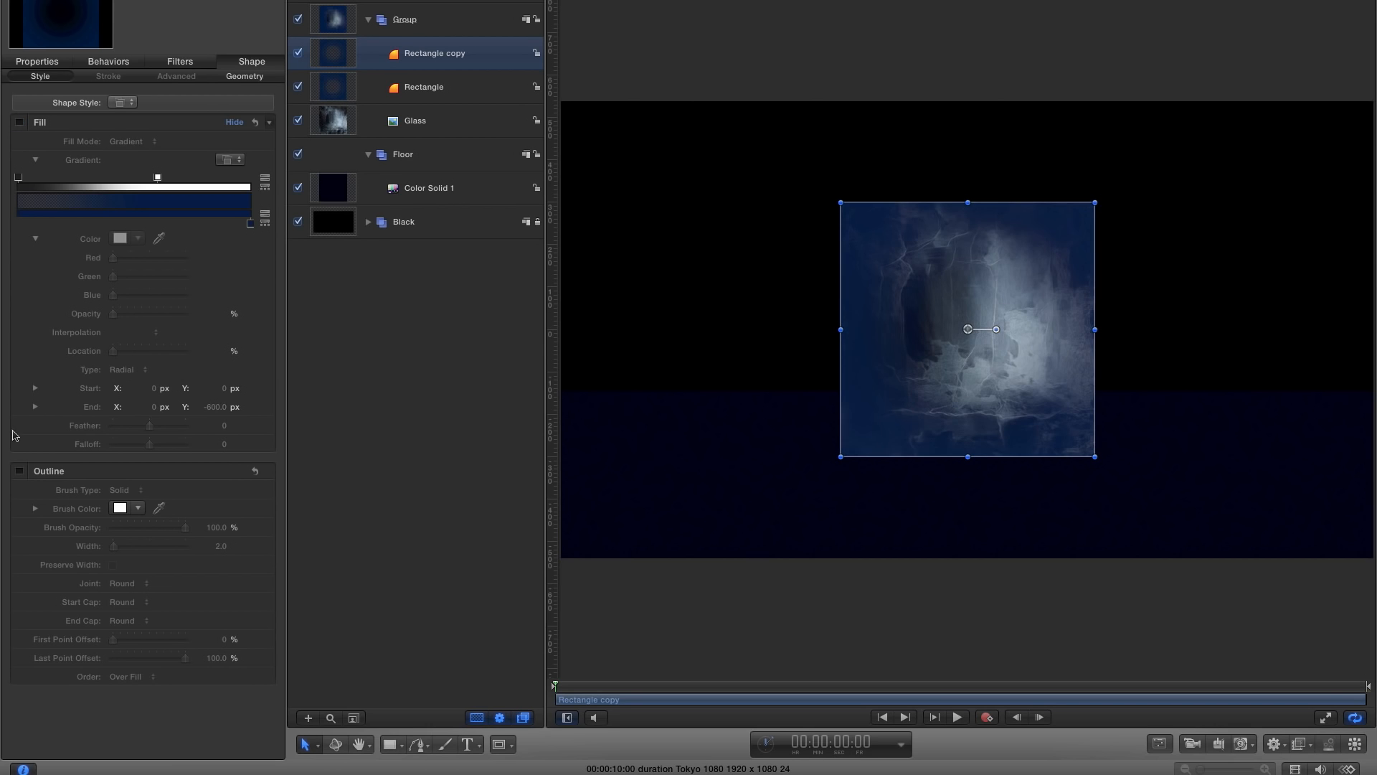
click(20, 471)
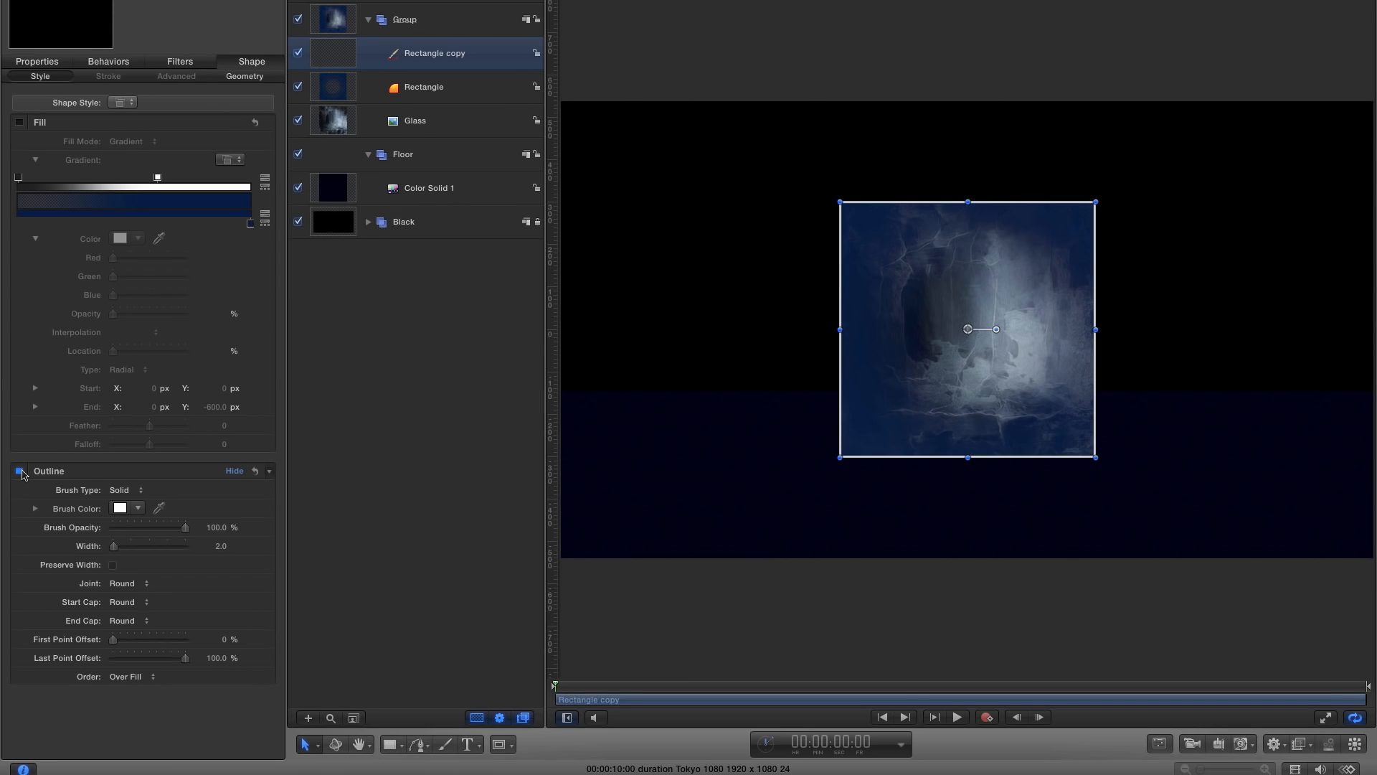
click(217, 528)
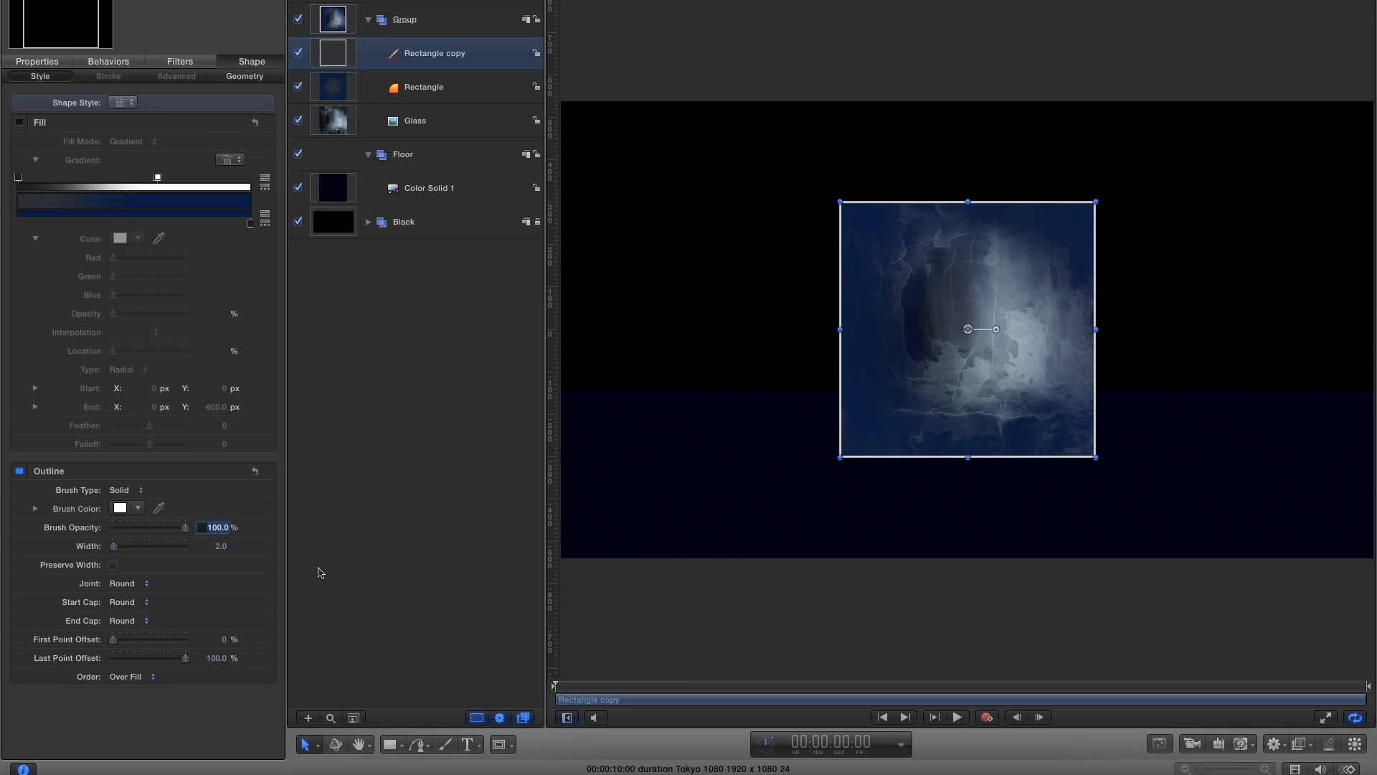
text(15)
key(Tab)
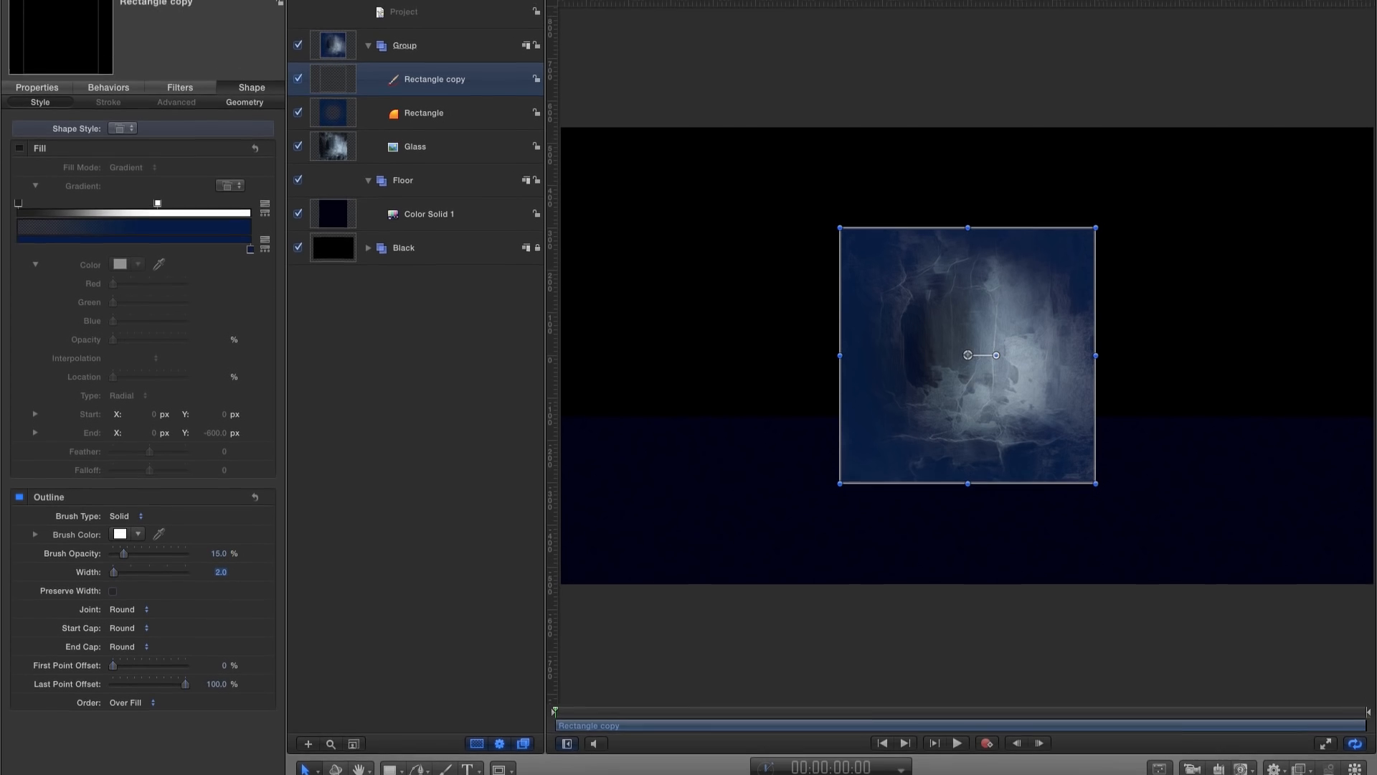
- Hide the canvas overlays, and toggle the visibility of Rectangle copy to compare the face with and without its outline
click(1318, 22)
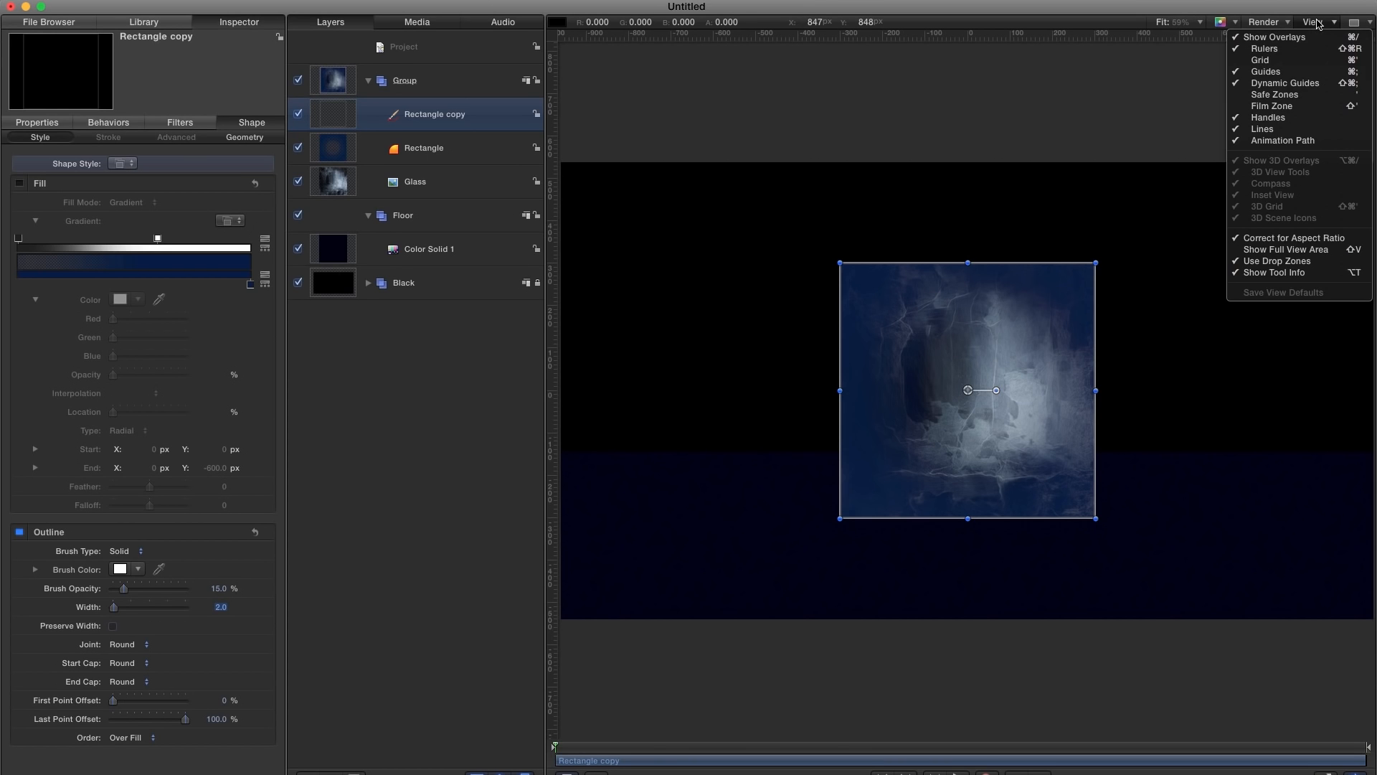
click(1312, 38)
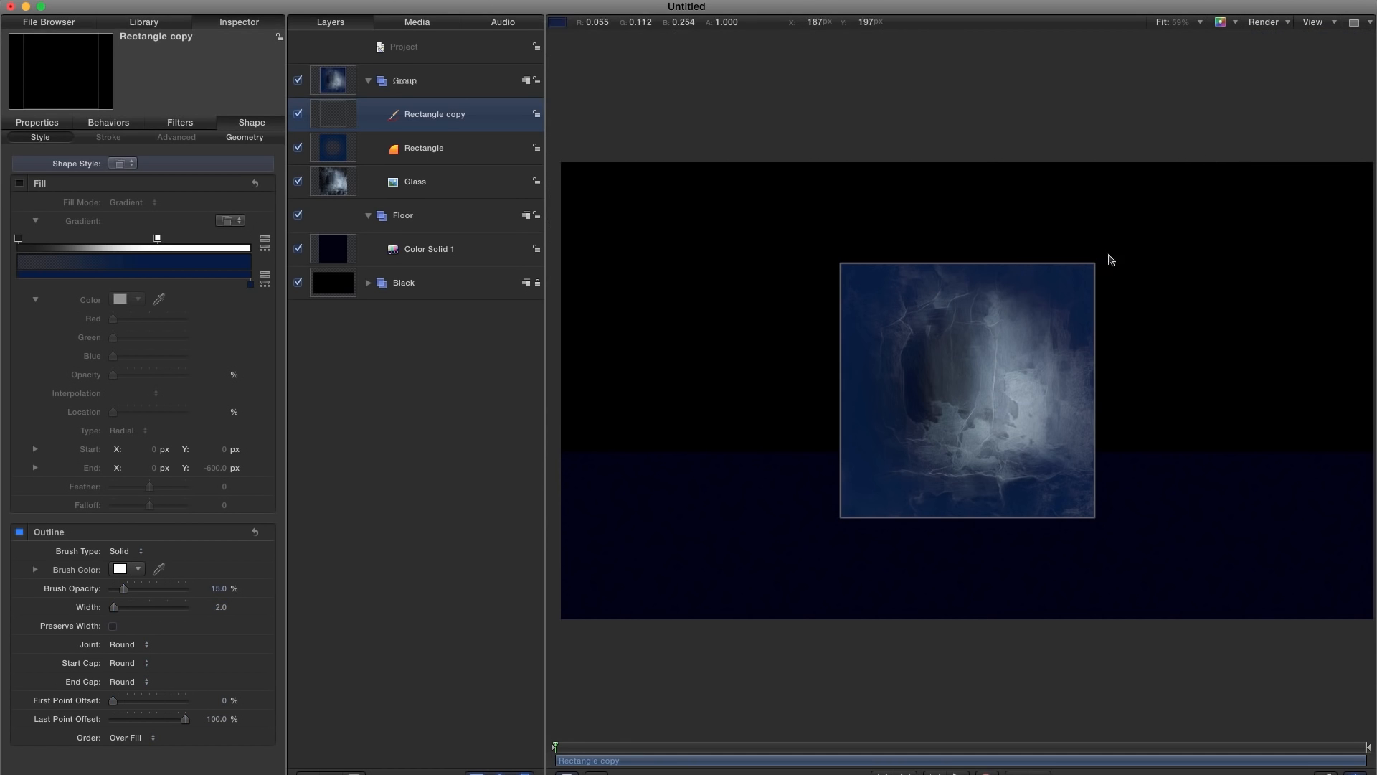
drag(987, 373, 1053, 418)
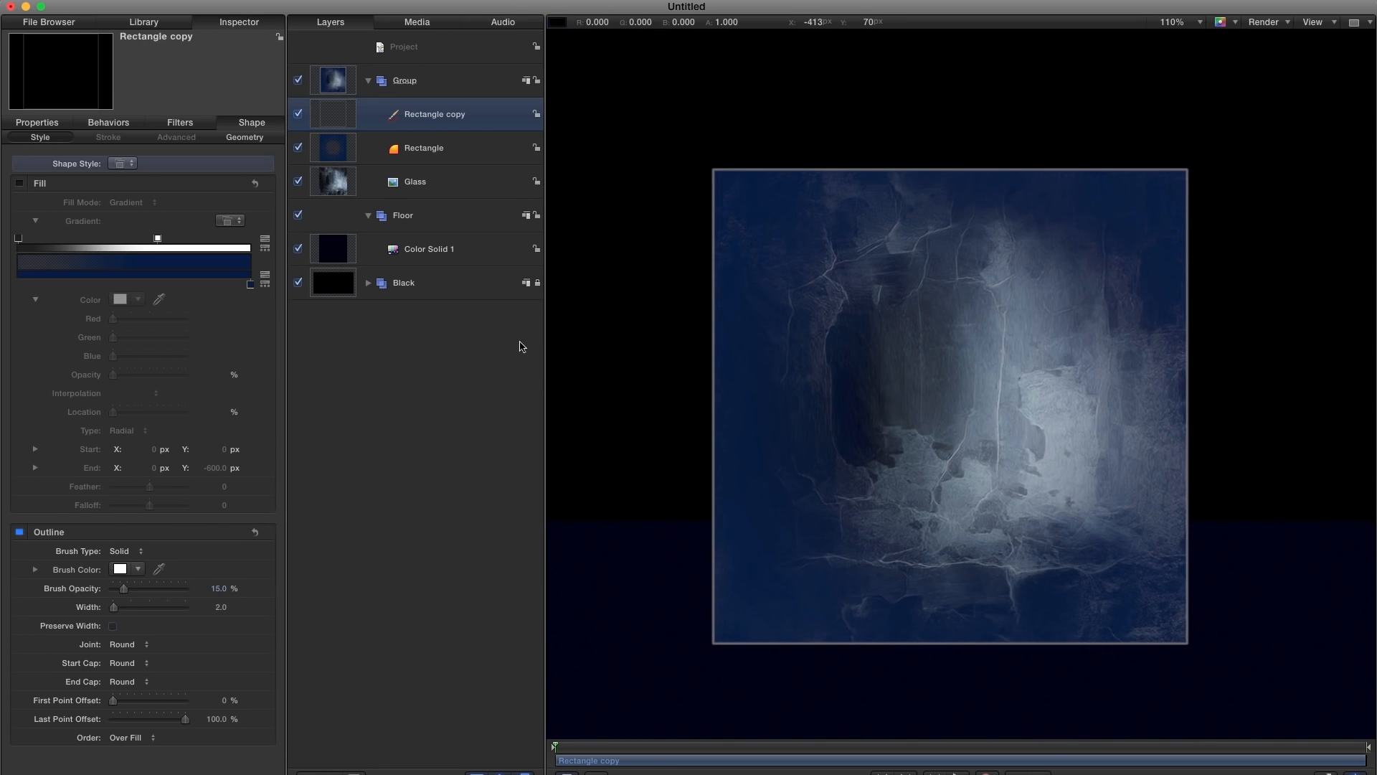
click(299, 114)
click(298, 114)
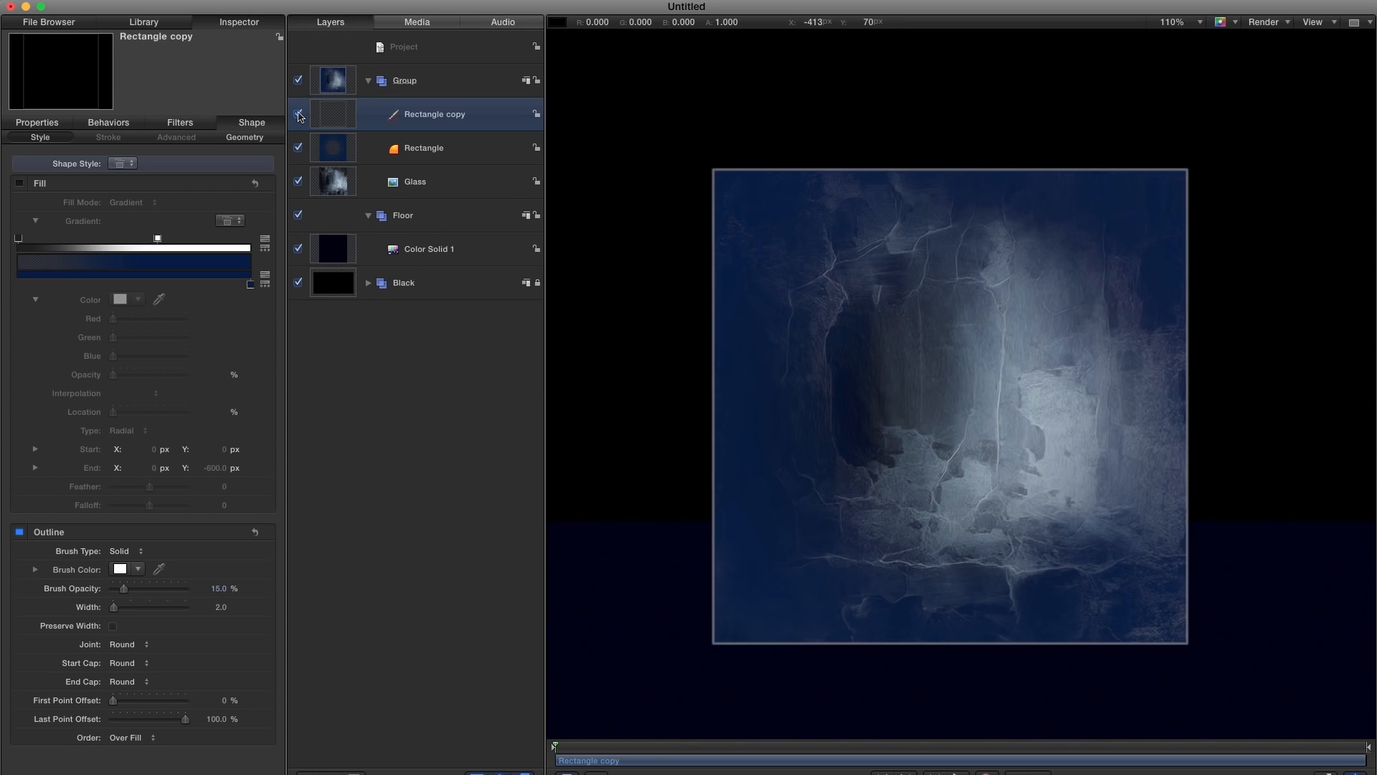
- Change the brush color of Rectangle copy's outline to a pale violet-blue and check the outline by toggling the layer
click(120, 569)
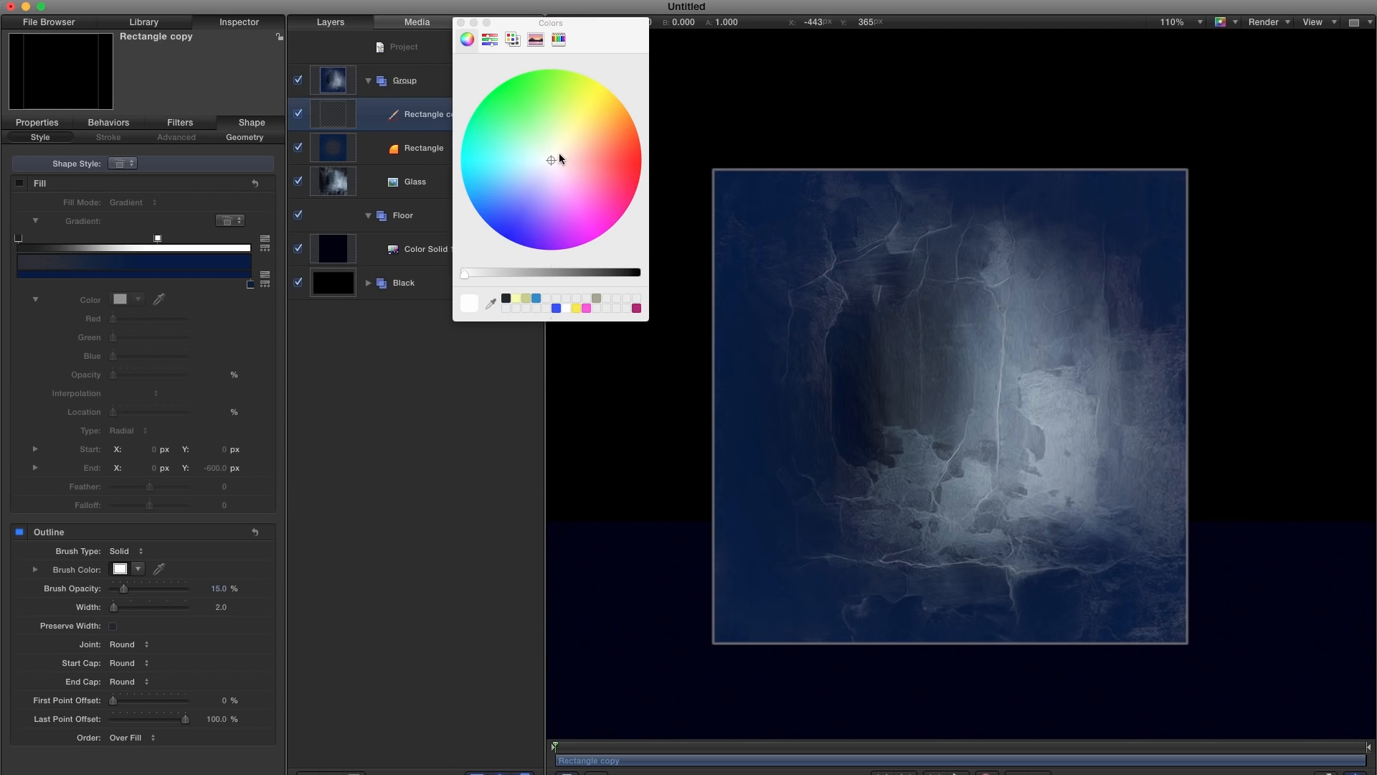
drag(551, 158, 536, 196)
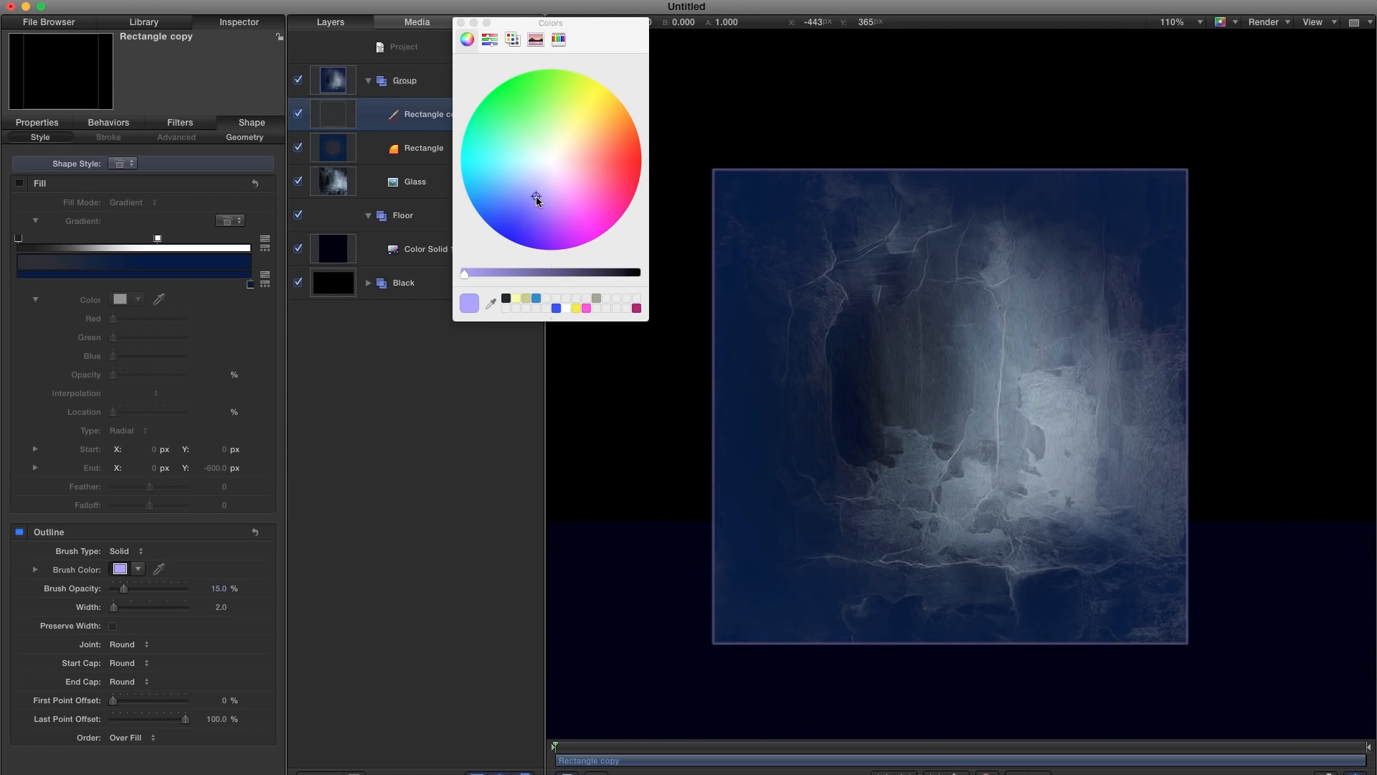
click(461, 23)
click(299, 114)
click(300, 114)
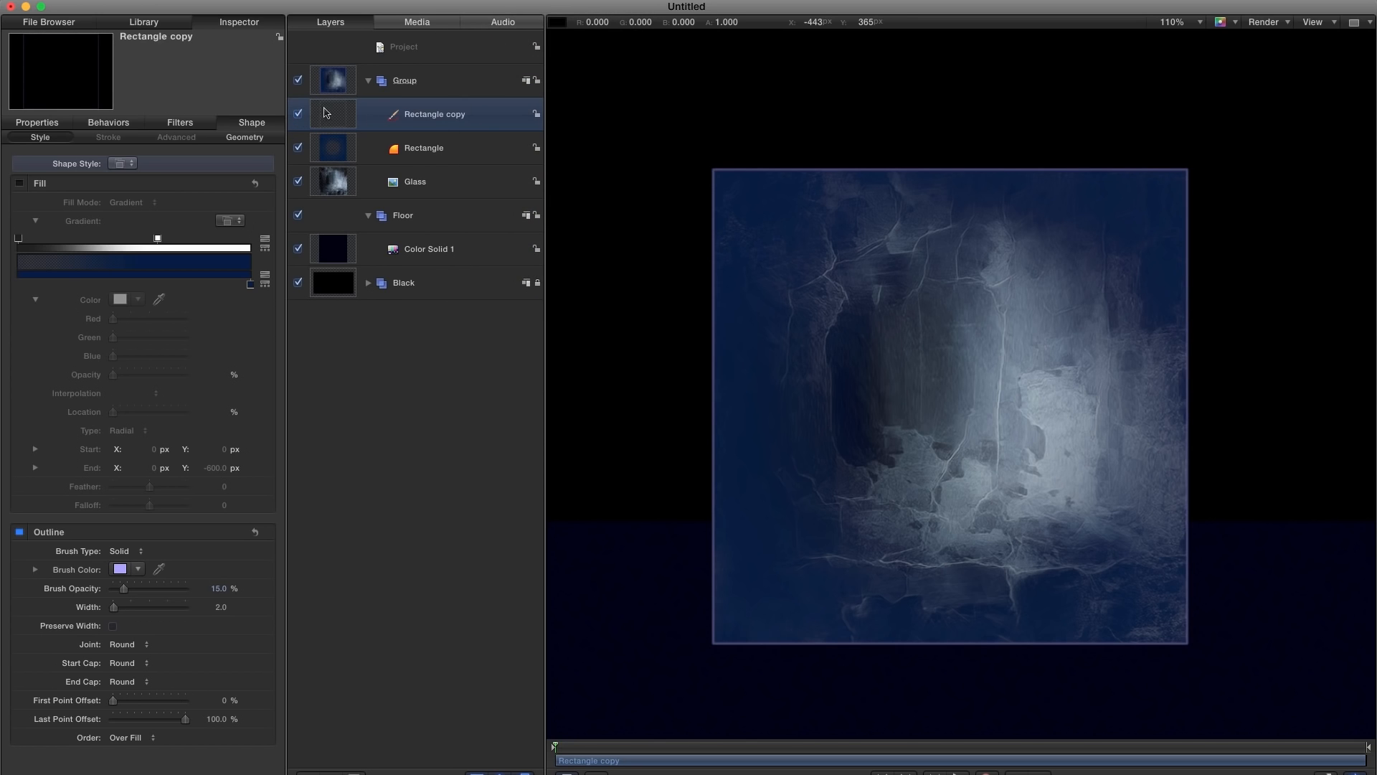
- Duplicate the Rectangle copy outline, and set the new outline's brush opacity to 100% and its width to 5
right_click(328, 110)
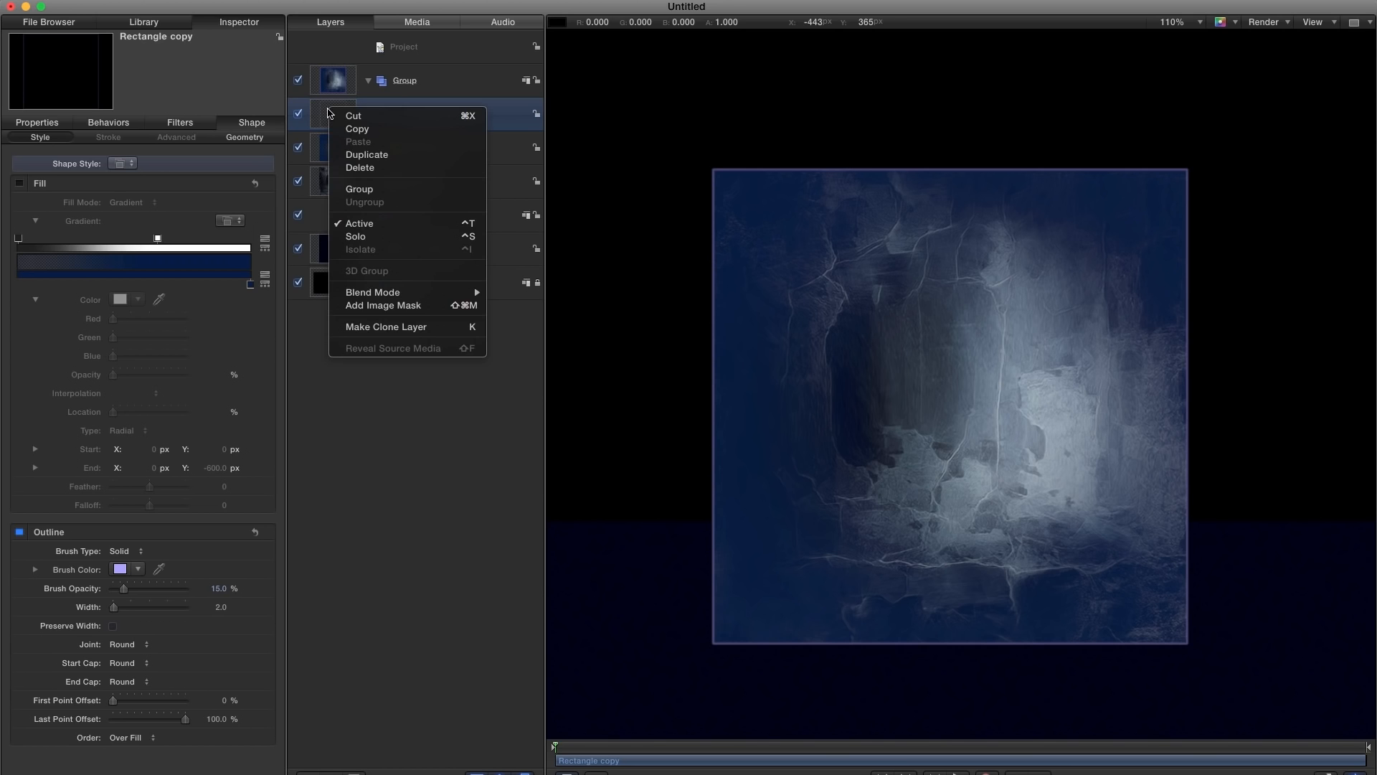
click(368, 155)
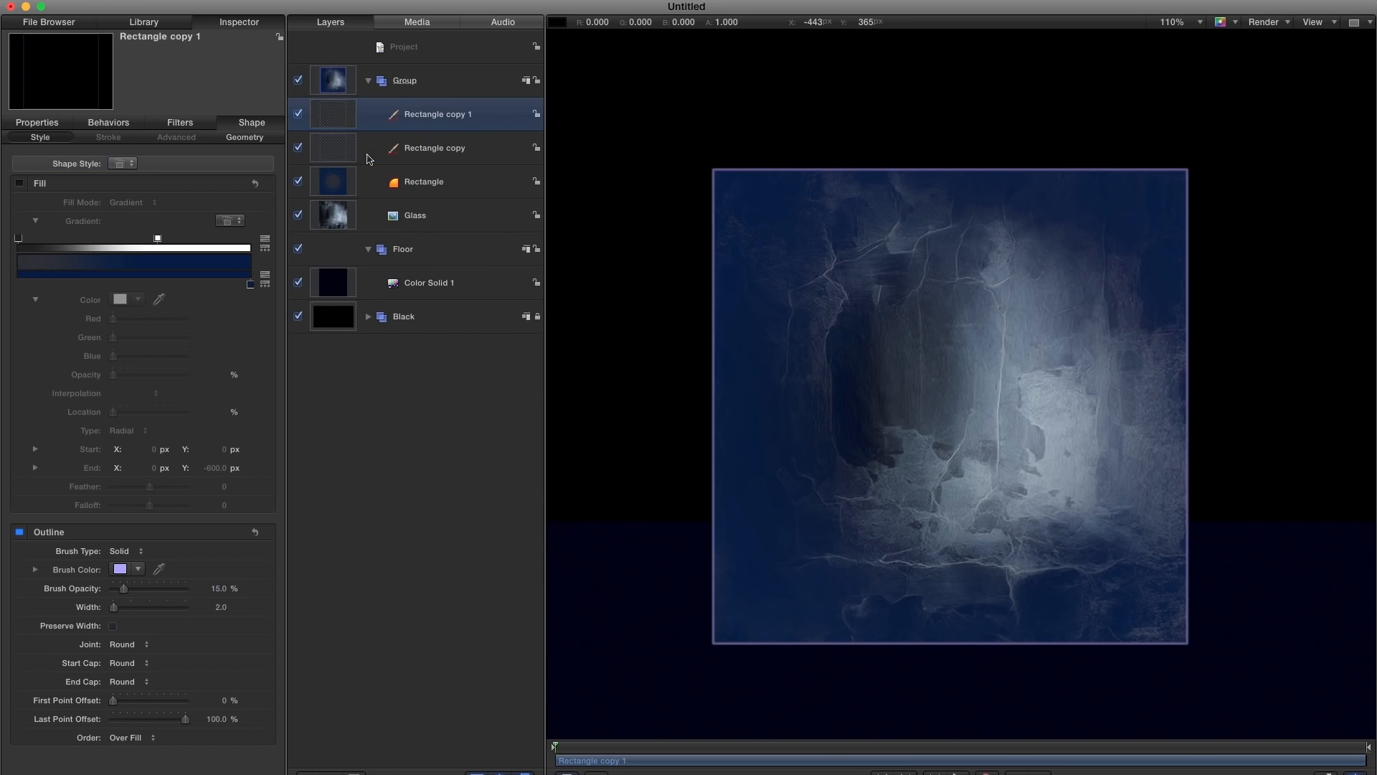
click(223, 589)
text(100)
key(Return)
click(215, 607)
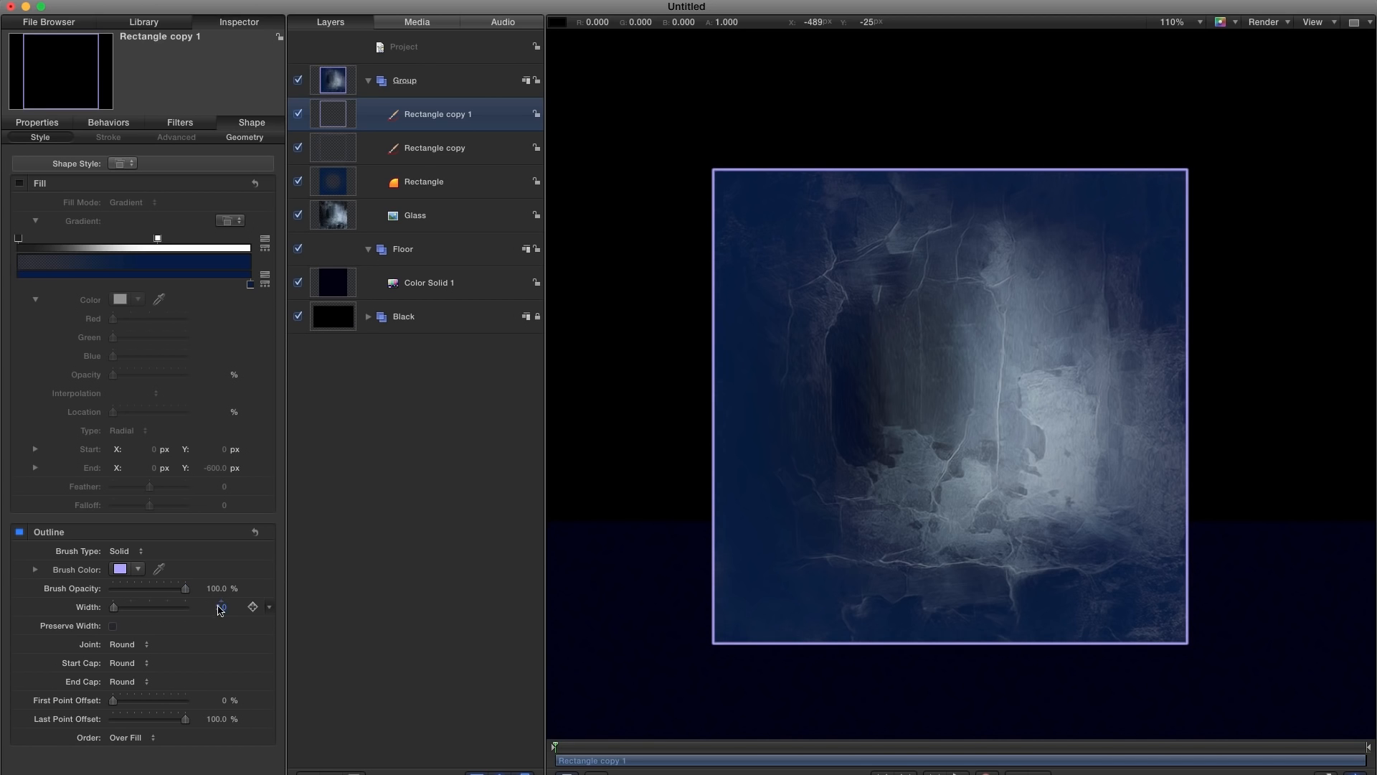
text(5)
key(Return)
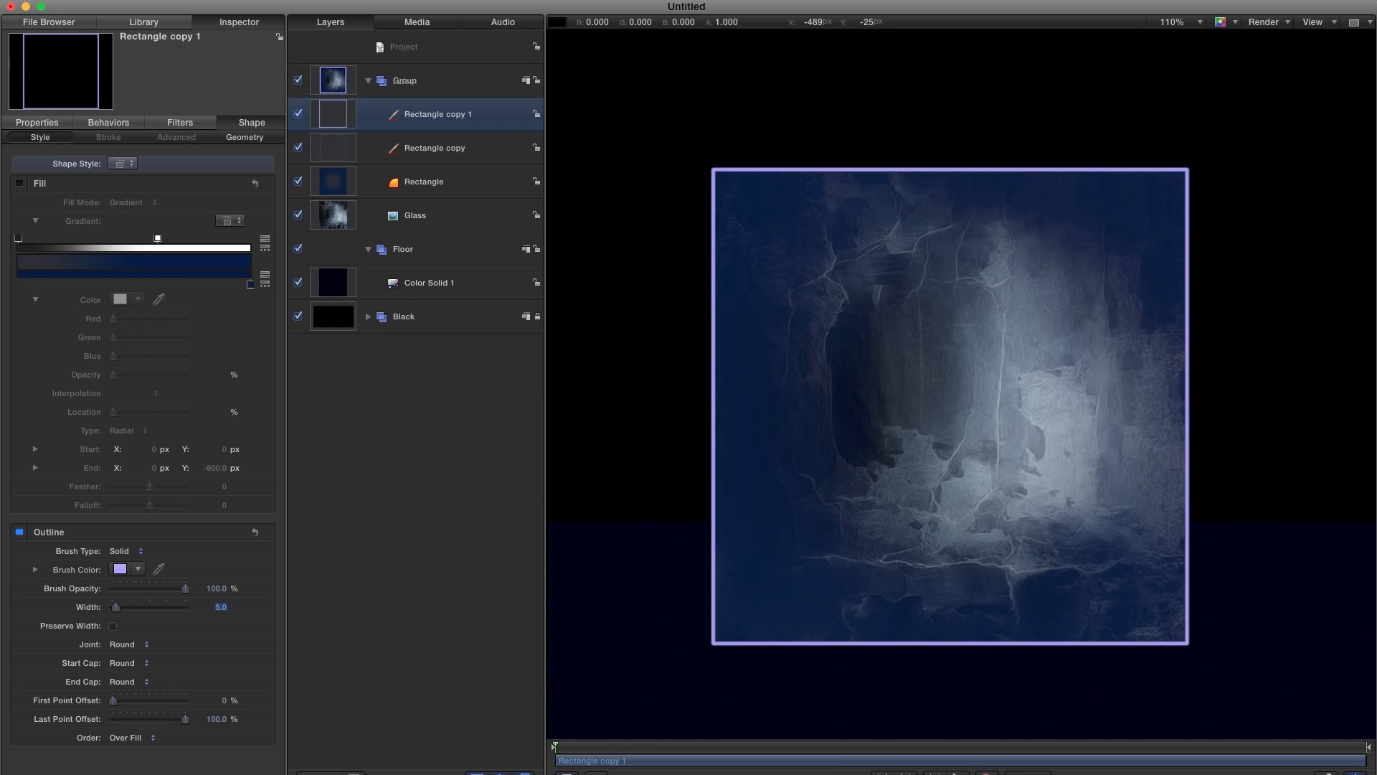
- Draw a rectangle mask about 568 px wide over the brighter outline, covering most of the glass face
click(504, 747)
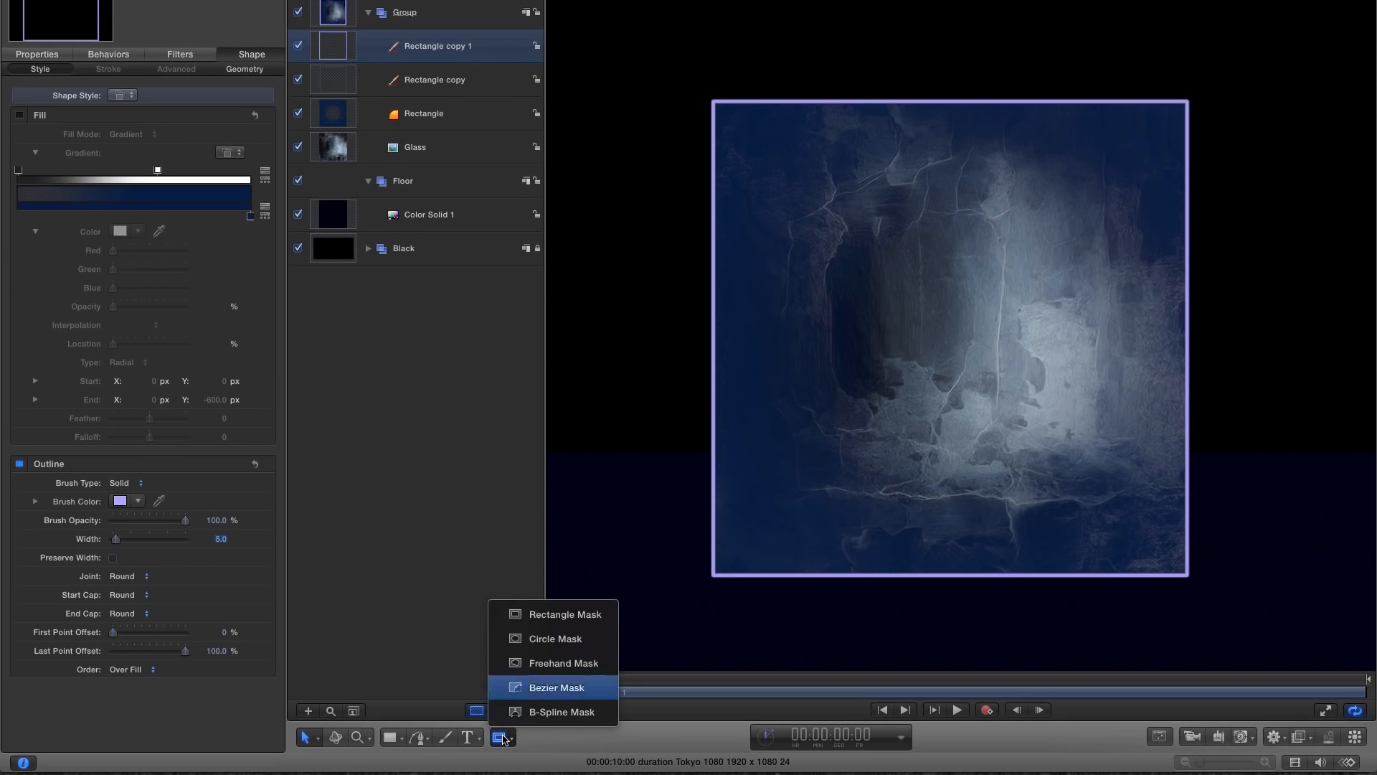
click(554, 615)
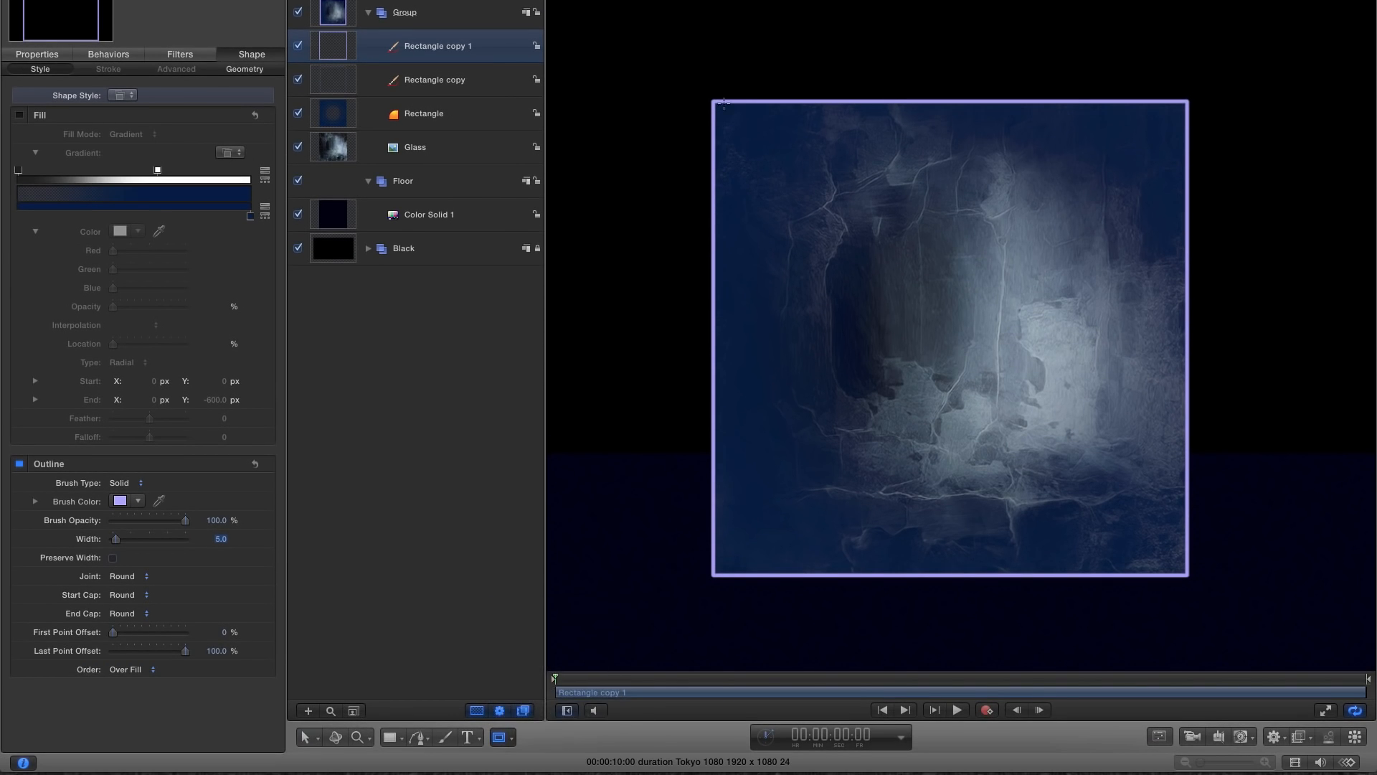
drag(730, 146, 1179, 628)
- Reset the rectangle mask's transform and set its Z rotation to 45°
click(44, 55)
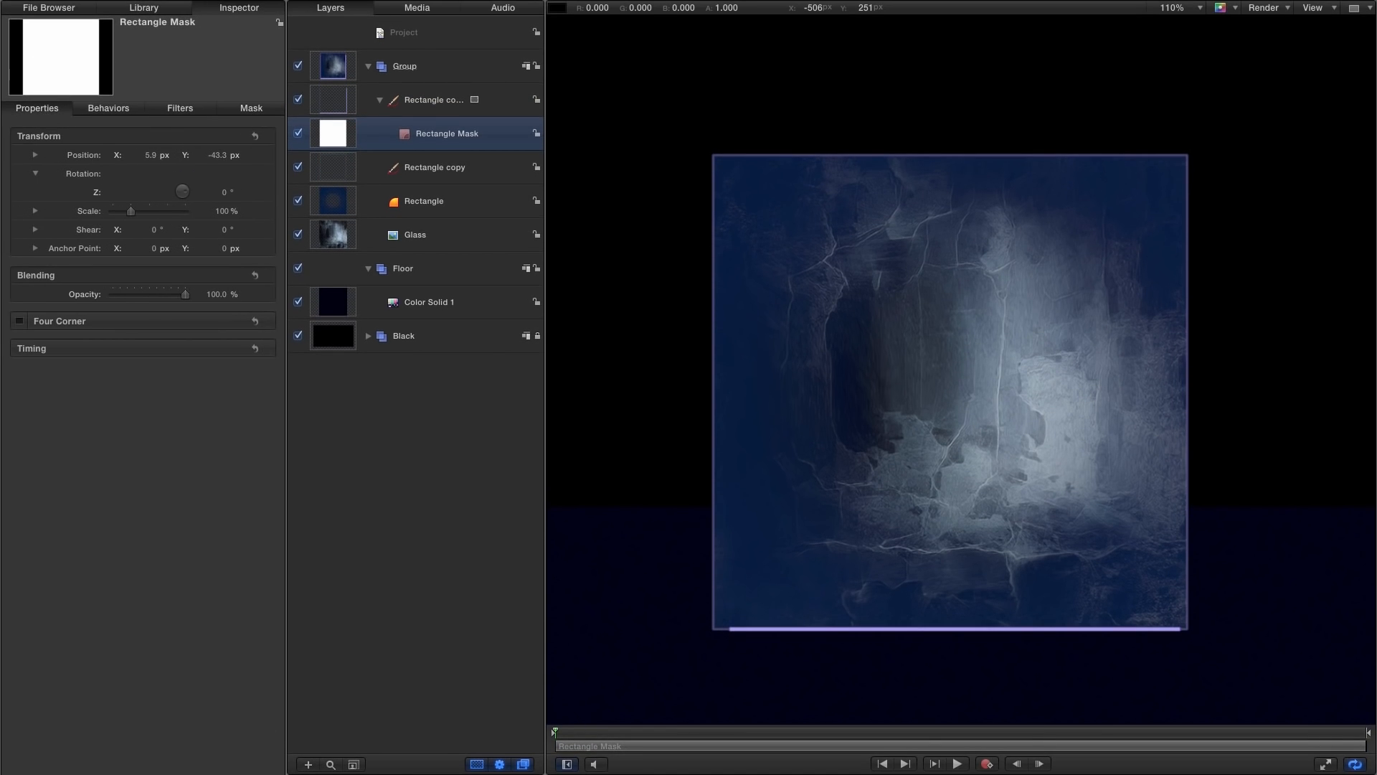
click(257, 137)
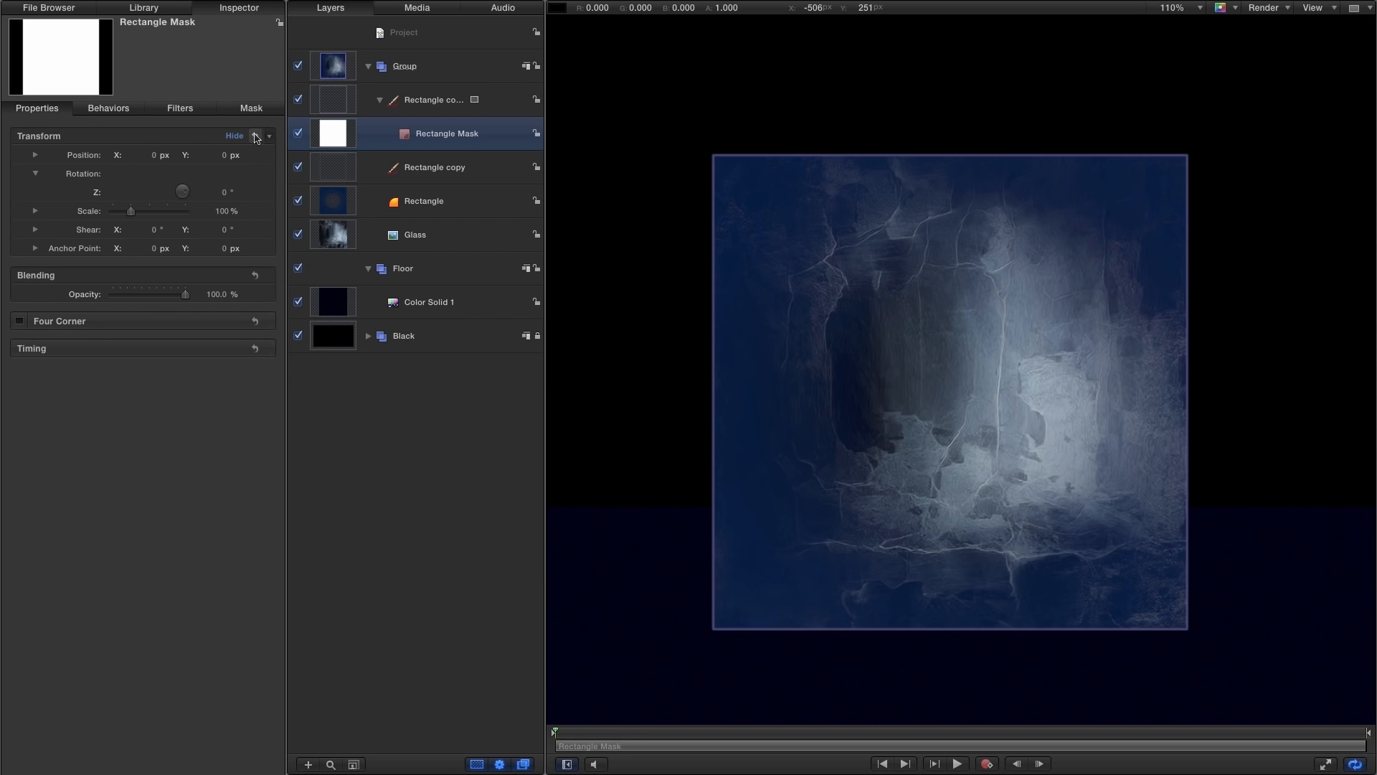
click(227, 194)
text(45)
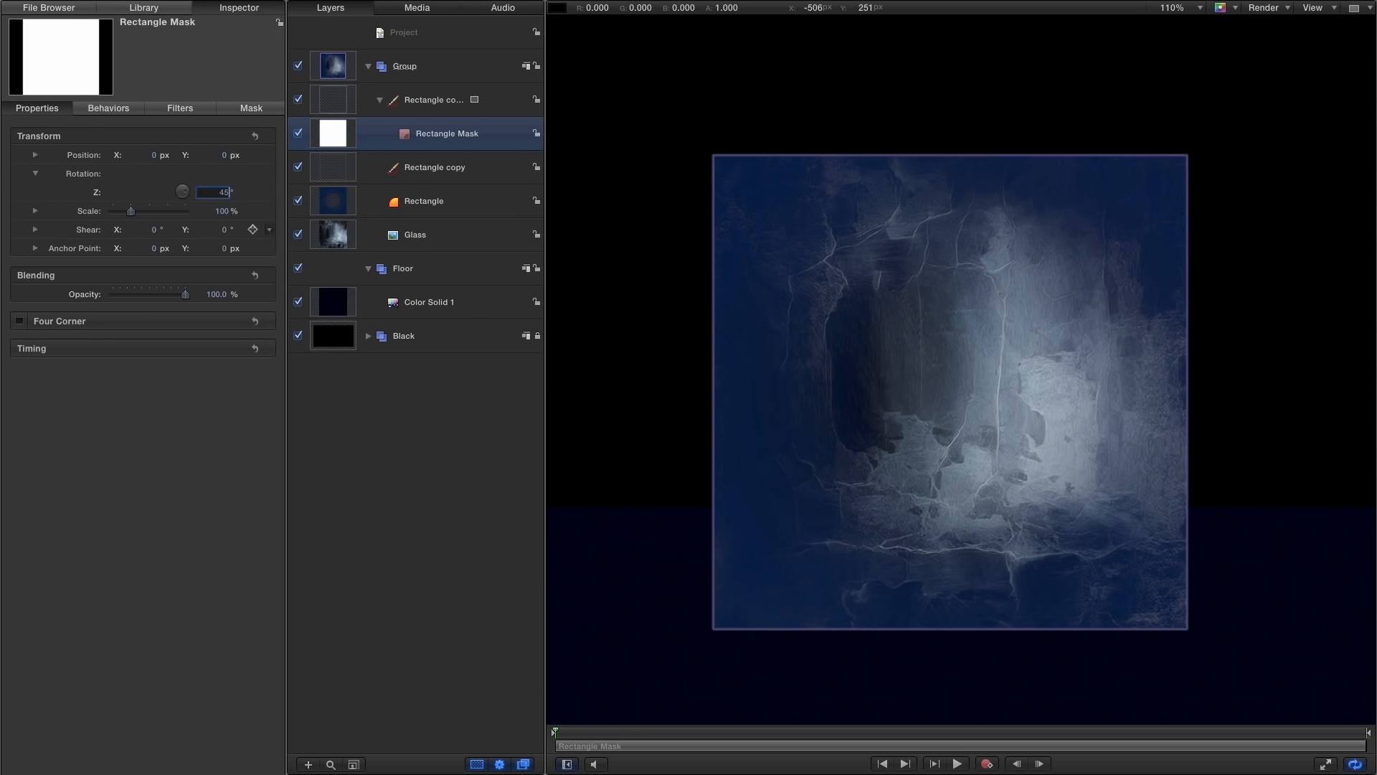
key(Return)
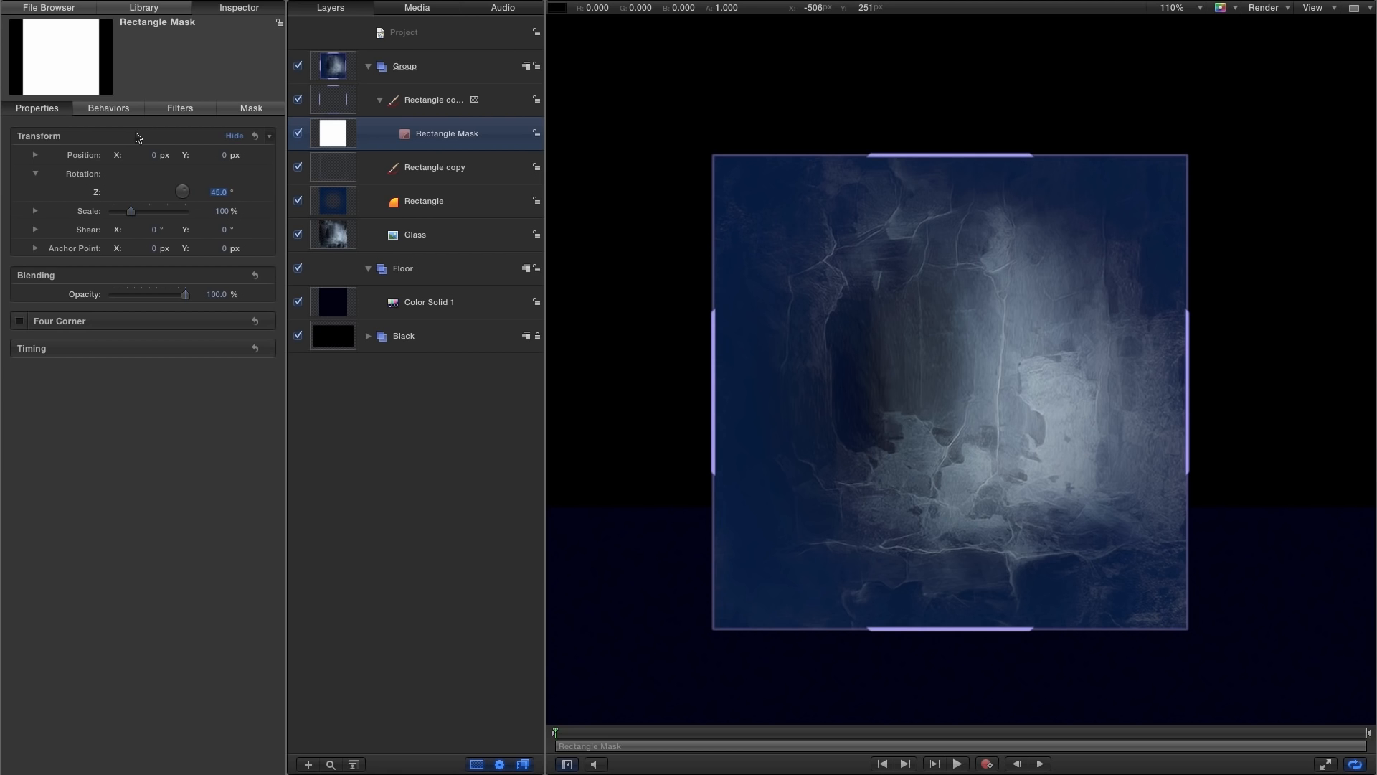
- Invert the rectangle mask and set its feather to 100
click(252, 107)
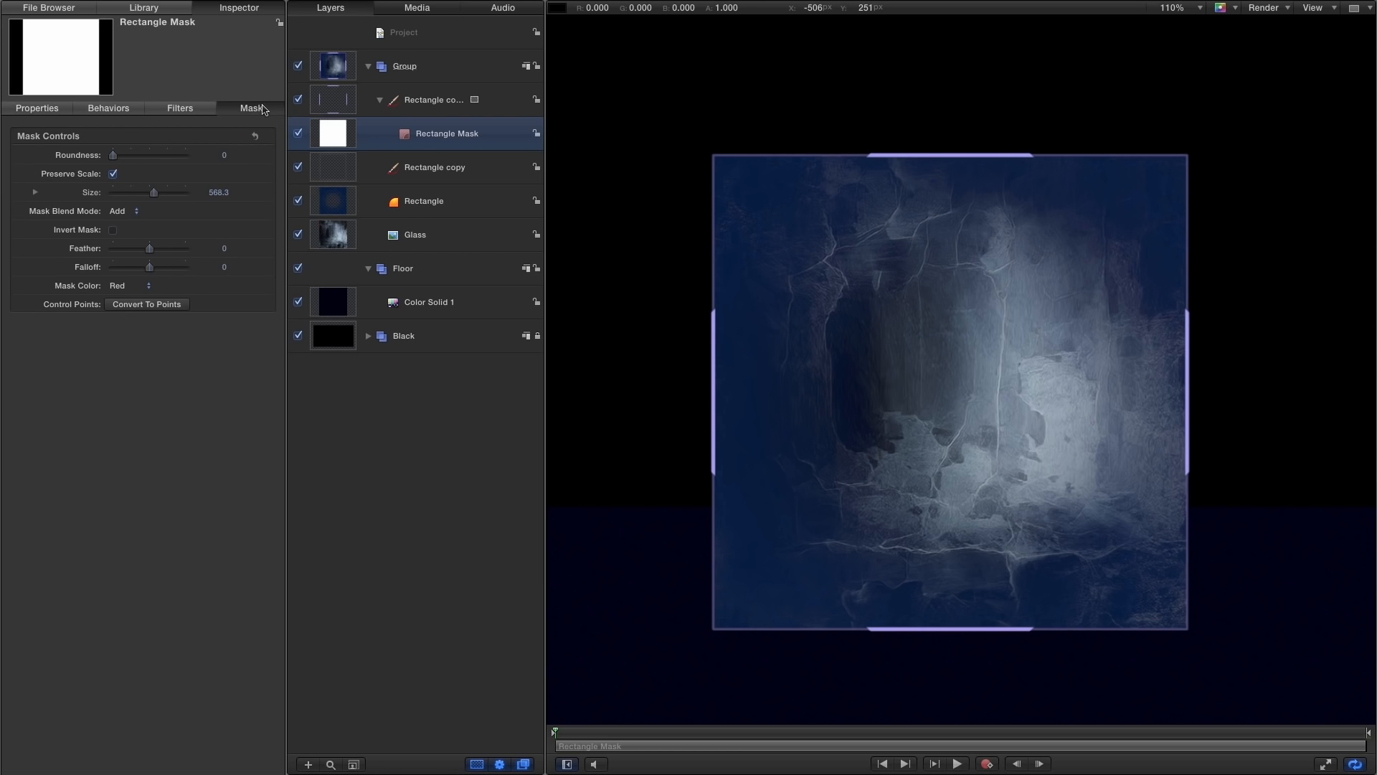
click(113, 230)
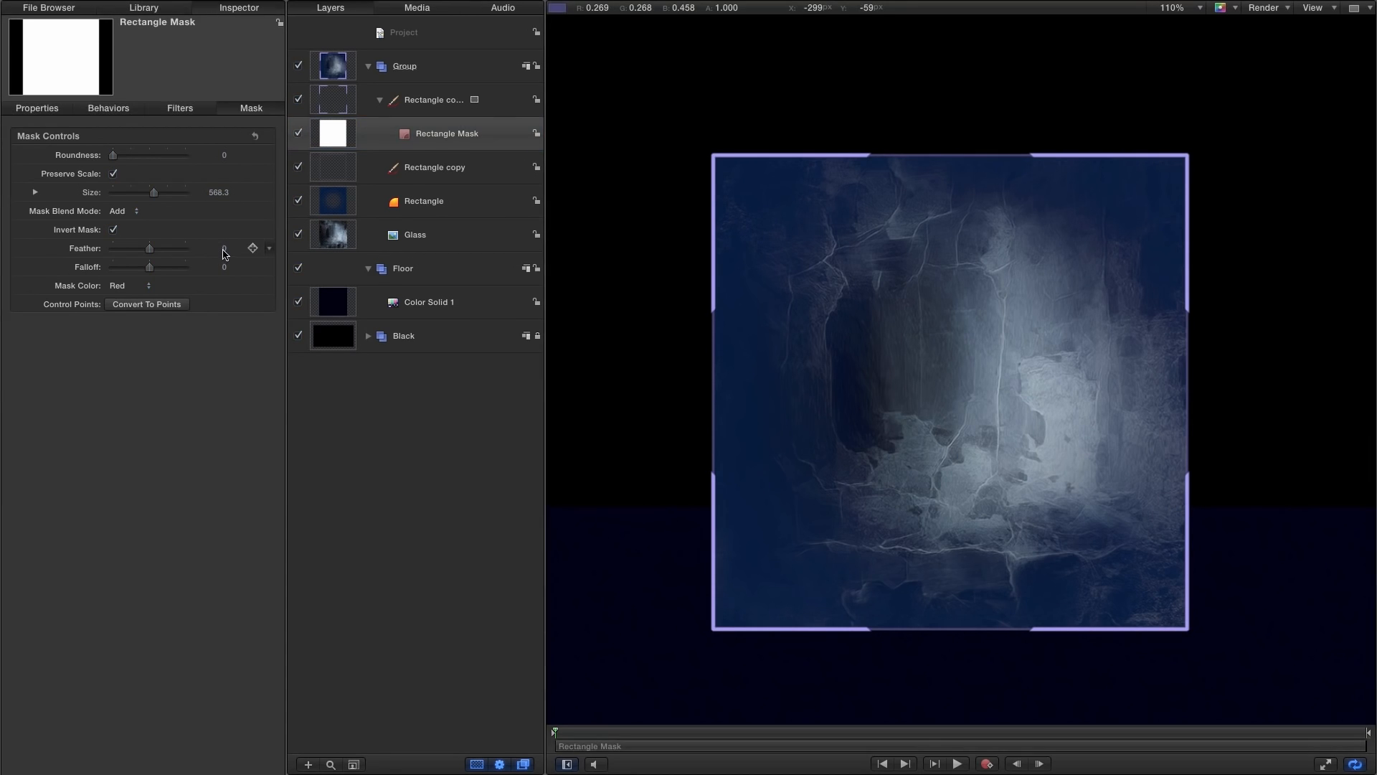
click(223, 248)
text(100)
key(Return)
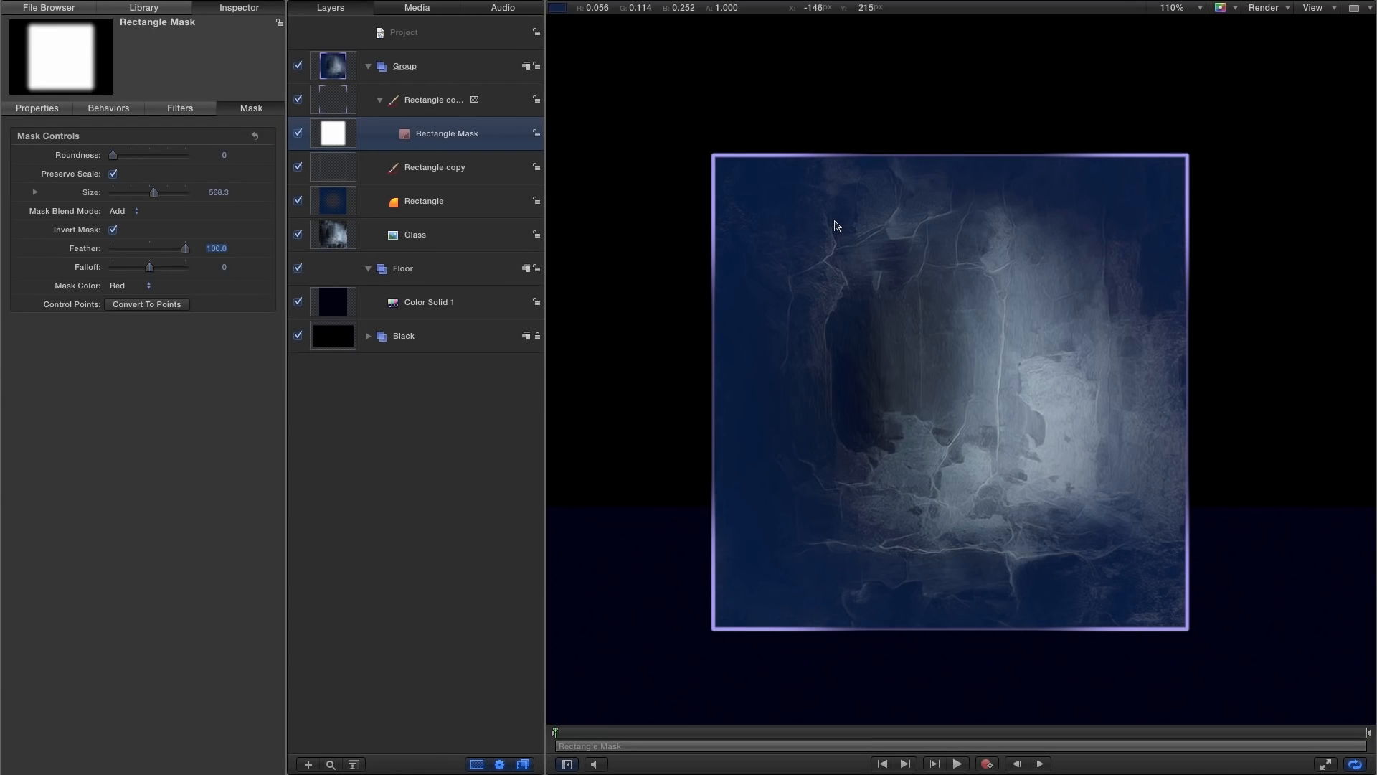
- Add a Color Solid generator at the top of the glass face's group and set its width and height to 600
click(143, 8)
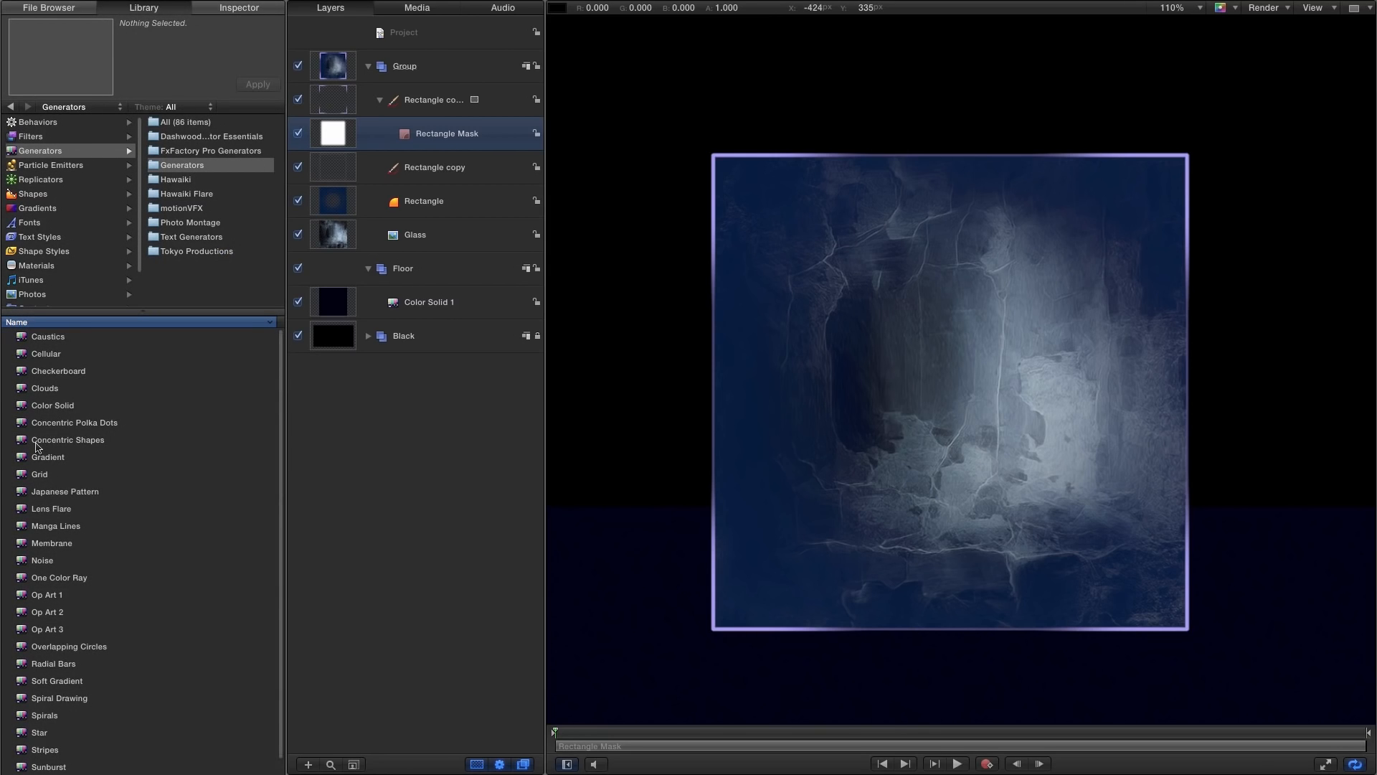
drag(25, 406, 379, 81)
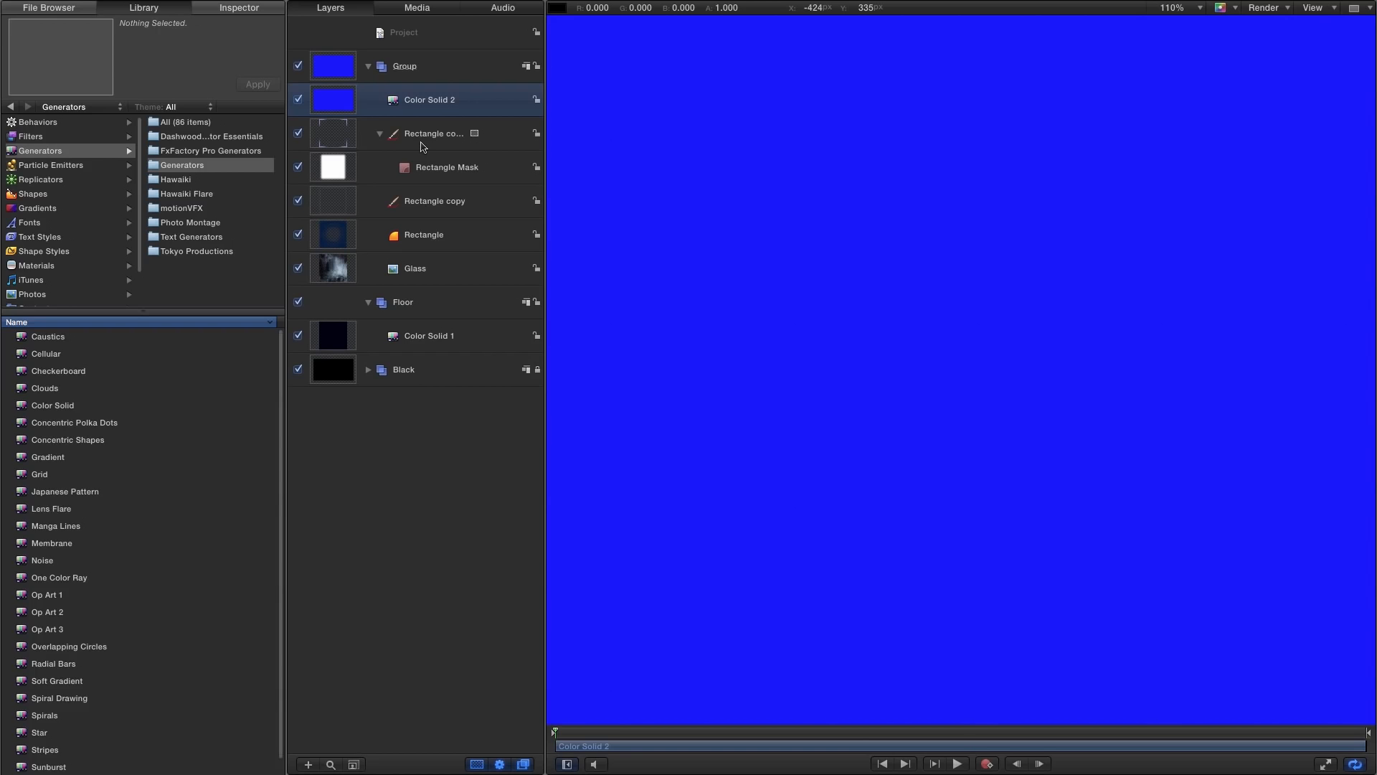
click(241, 9)
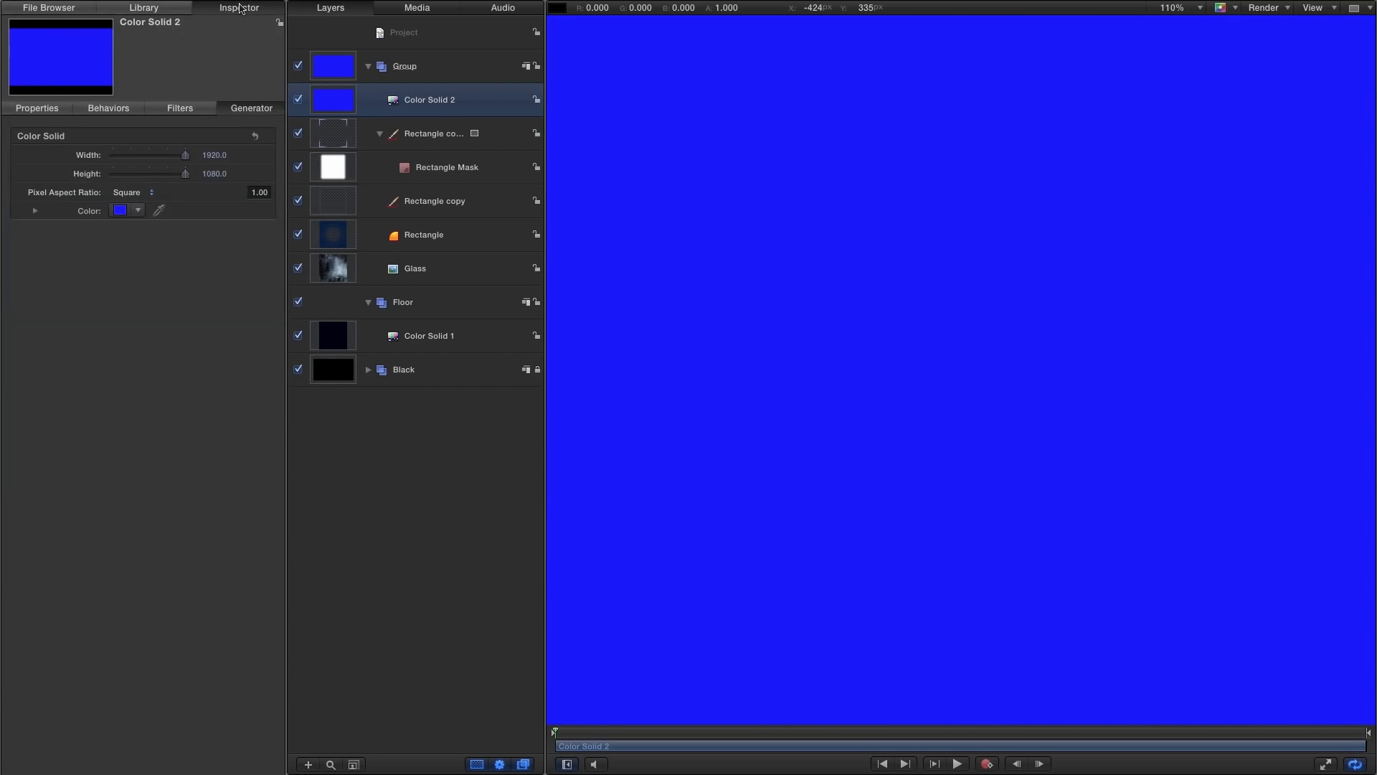
click(208, 155)
text(600)
key(Tab)
text(600)
key(Return)
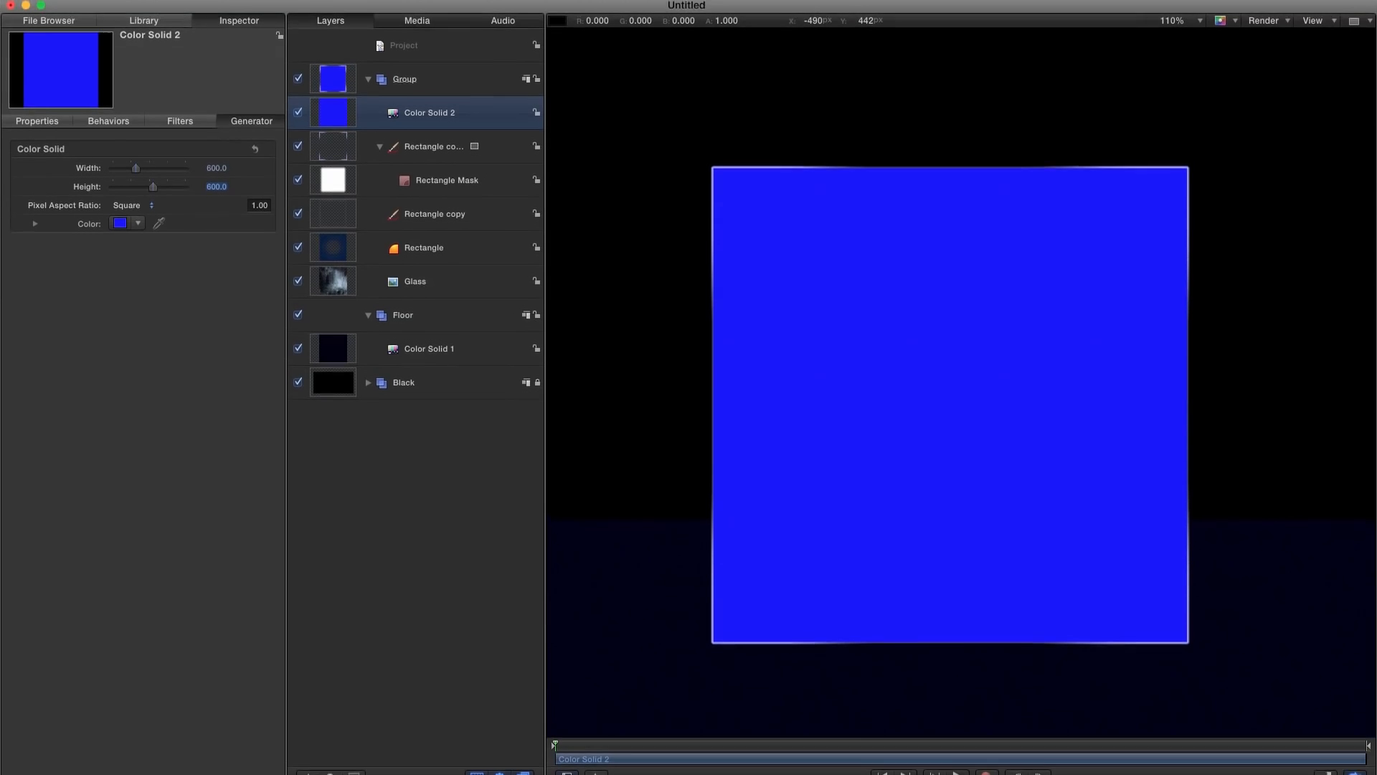
- Send the new color solid to the back of its group and change its color to black
click(198, 0)
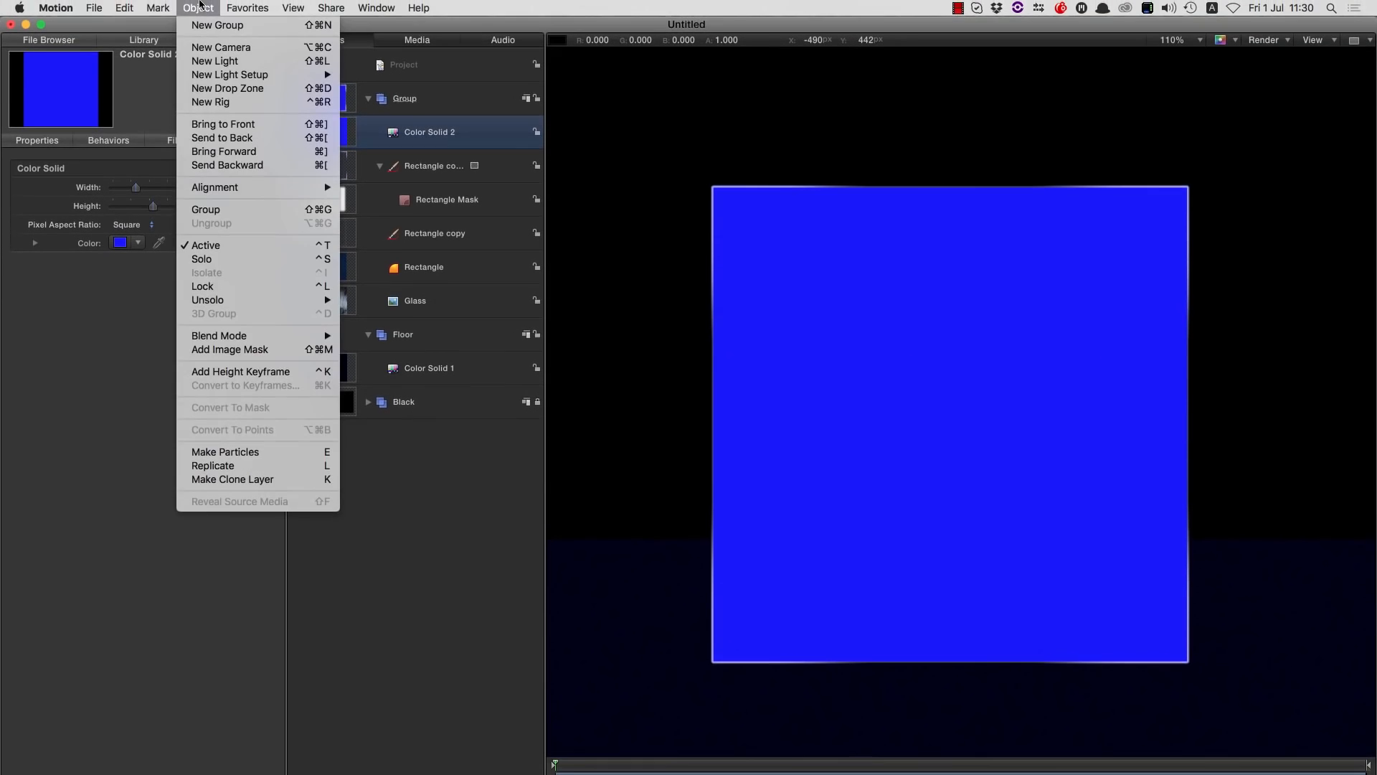
click(223, 138)
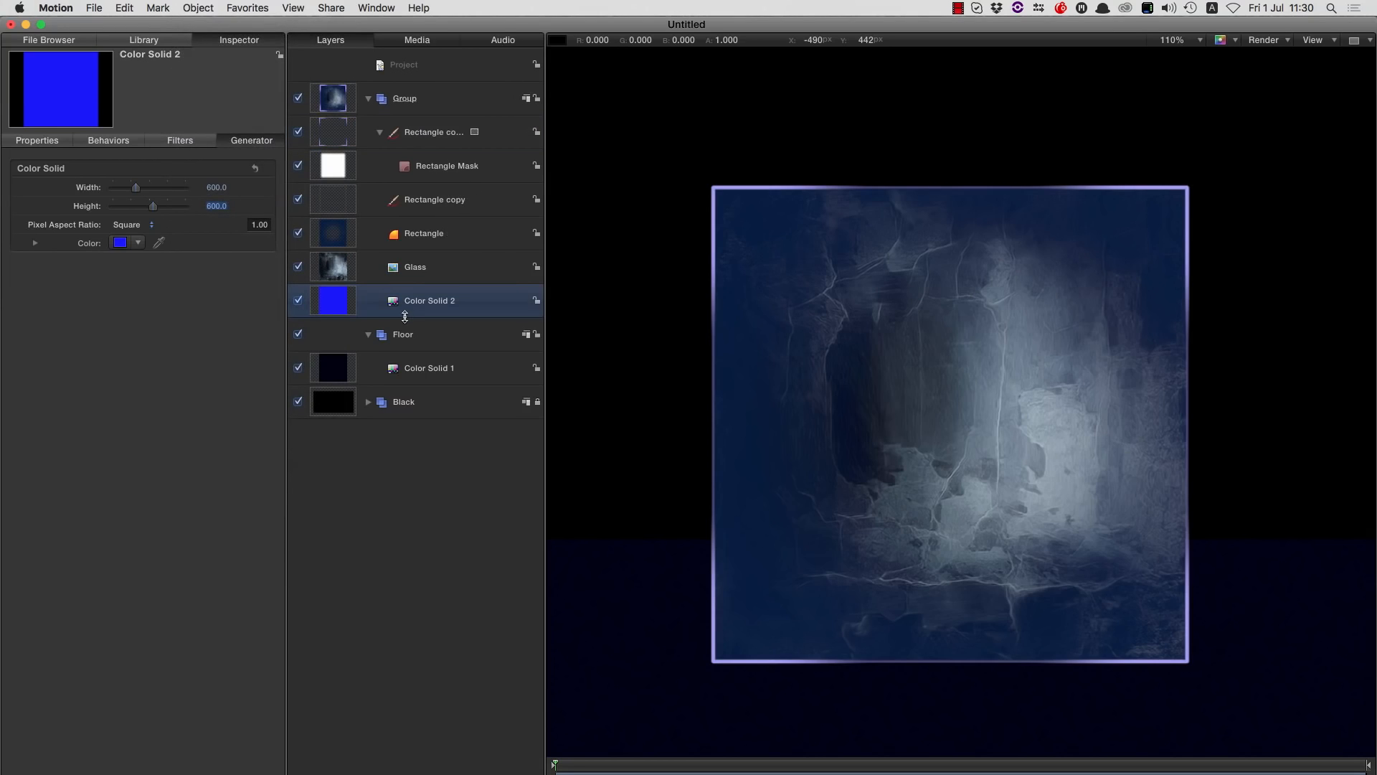
click(120, 242)
drag(608, 295, 667, 298)
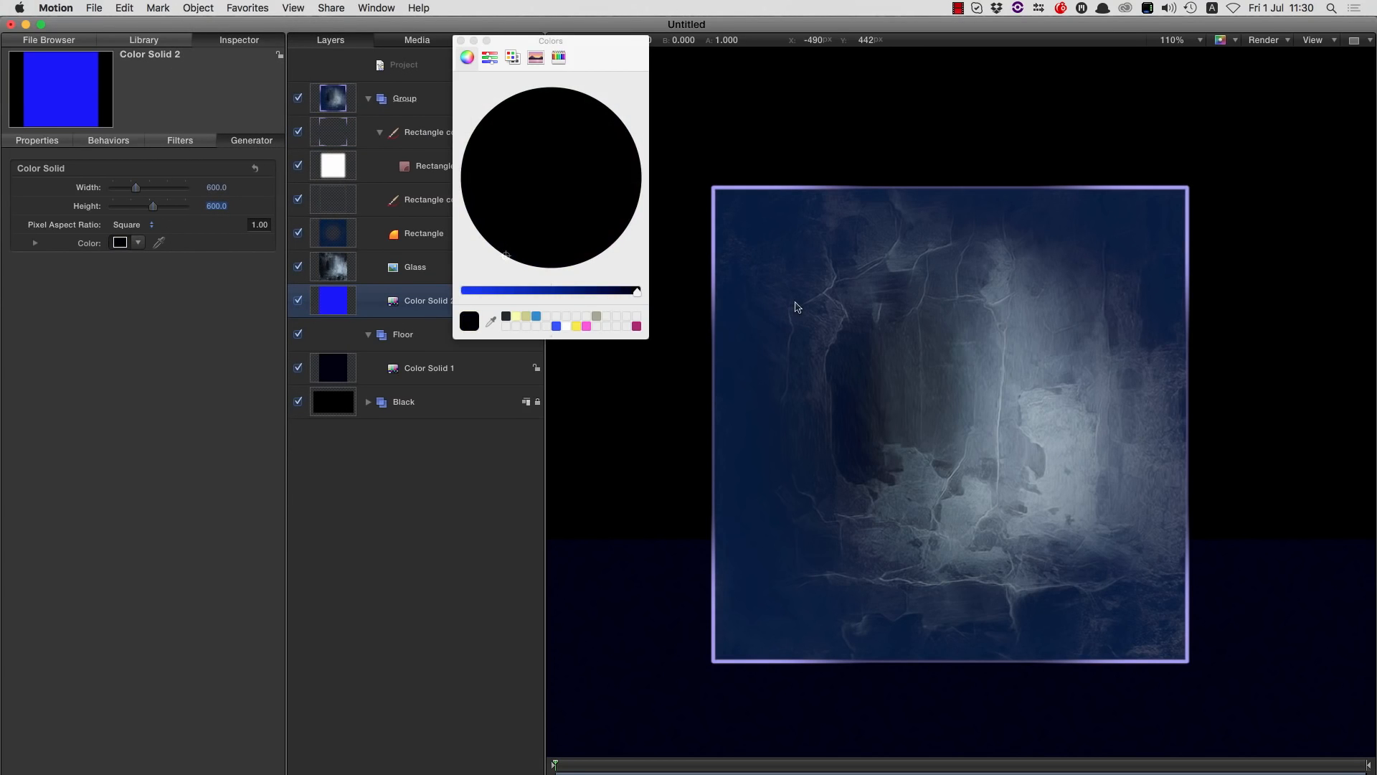
click(461, 40)
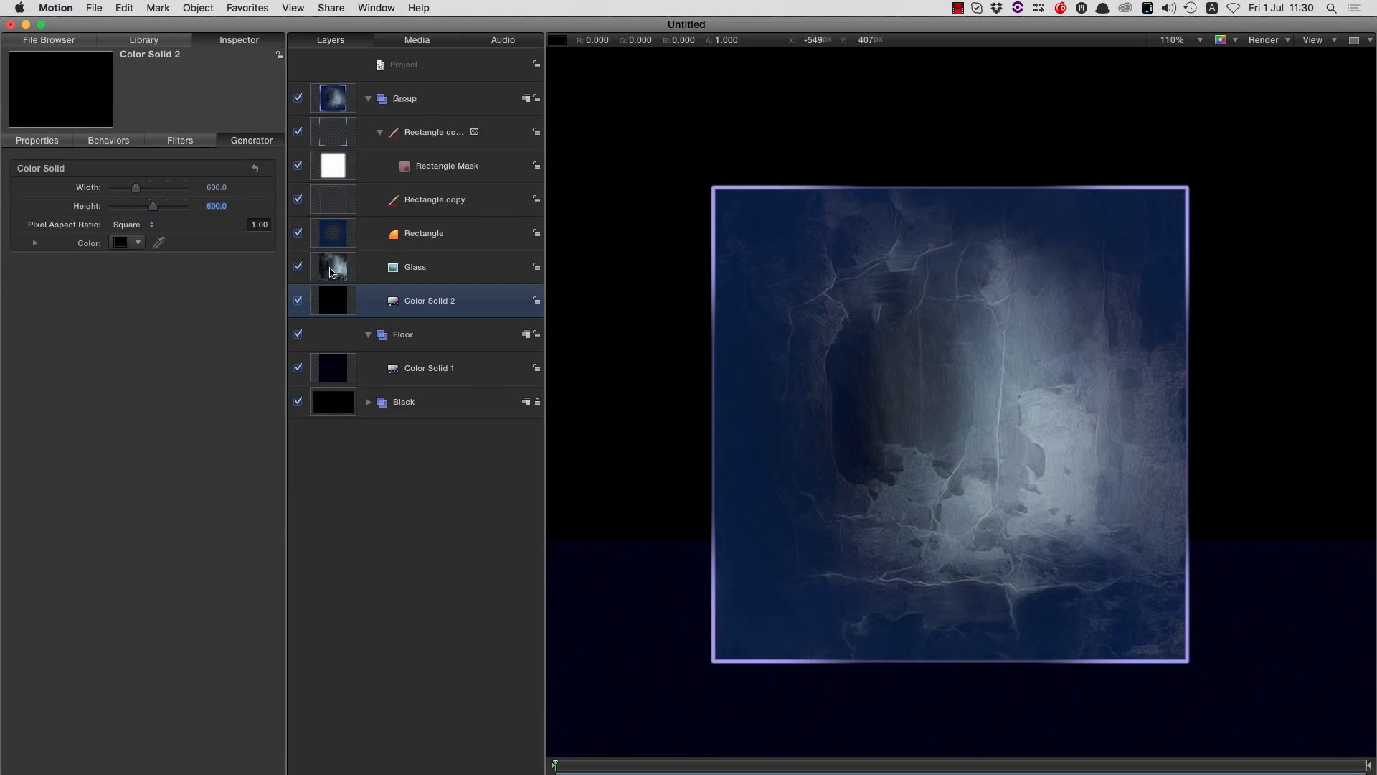
- Lower the Glass layer's opacity to 50%
click(331, 272)
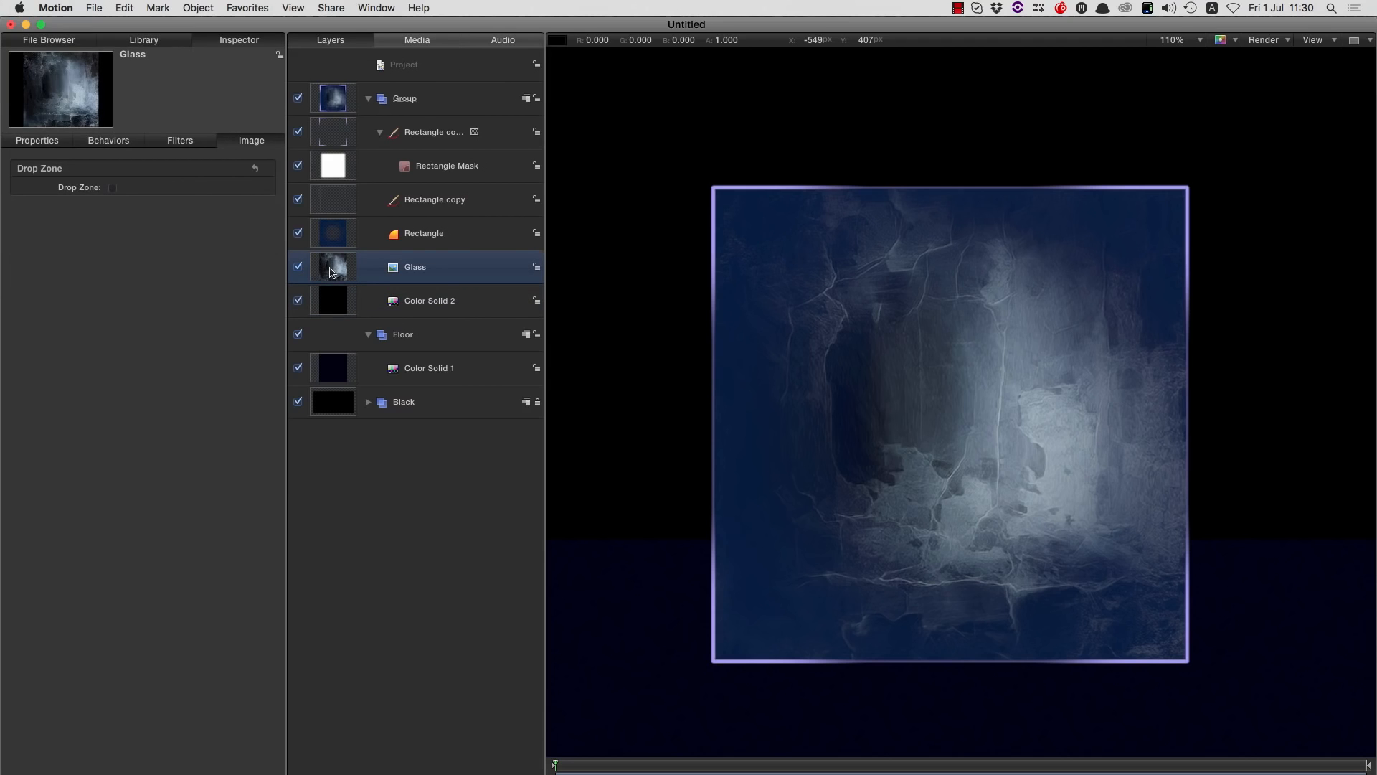
click(37, 141)
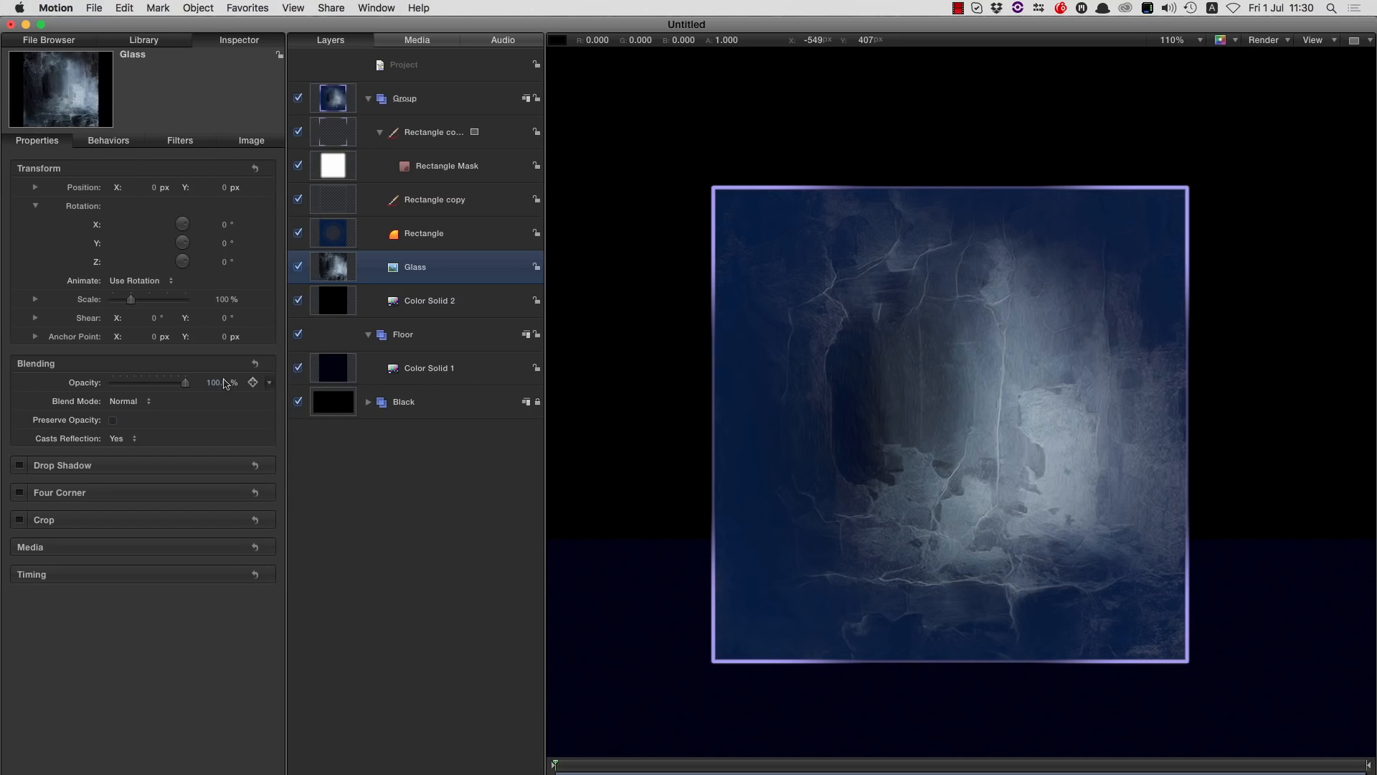
click(216, 382)
text(50)
key(Return)
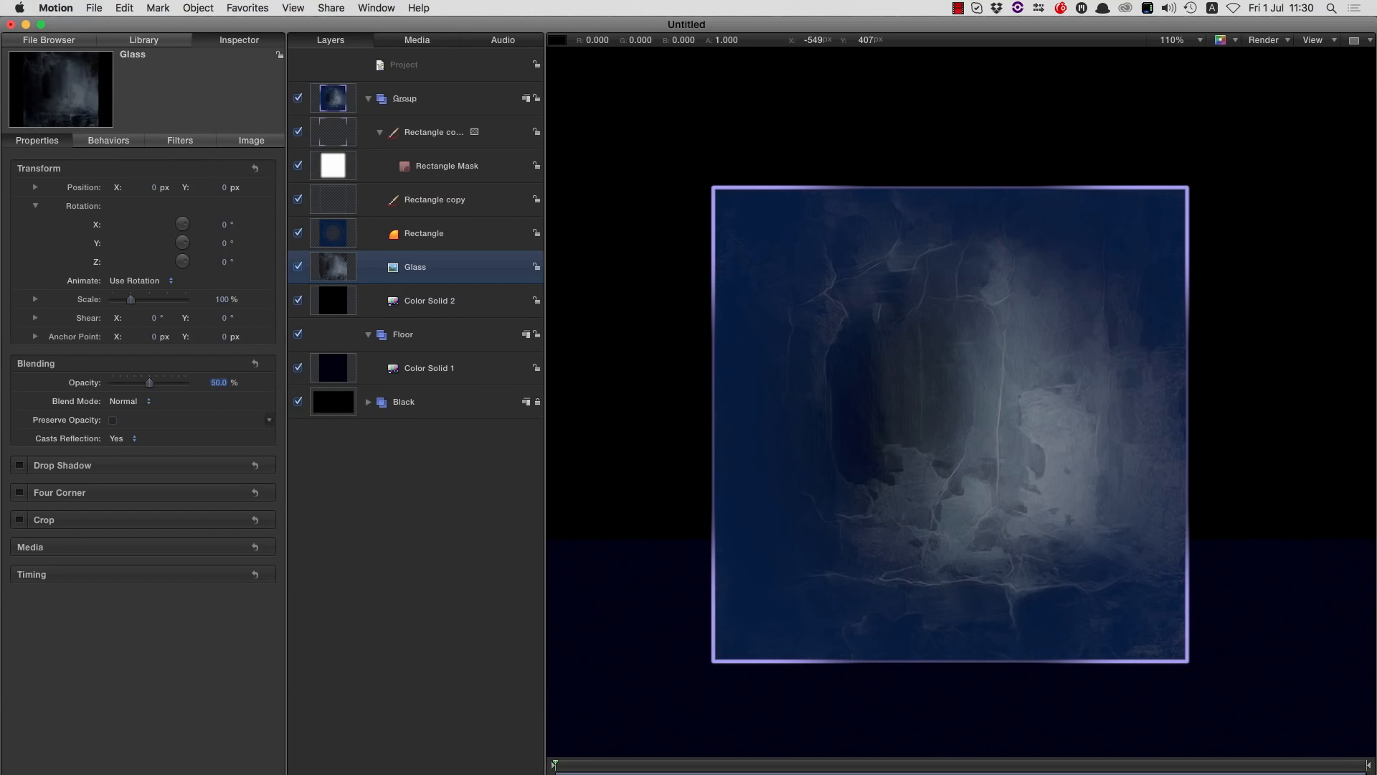
- Set the opacity of the black color solid behind the glass to 75%
click(334, 301)
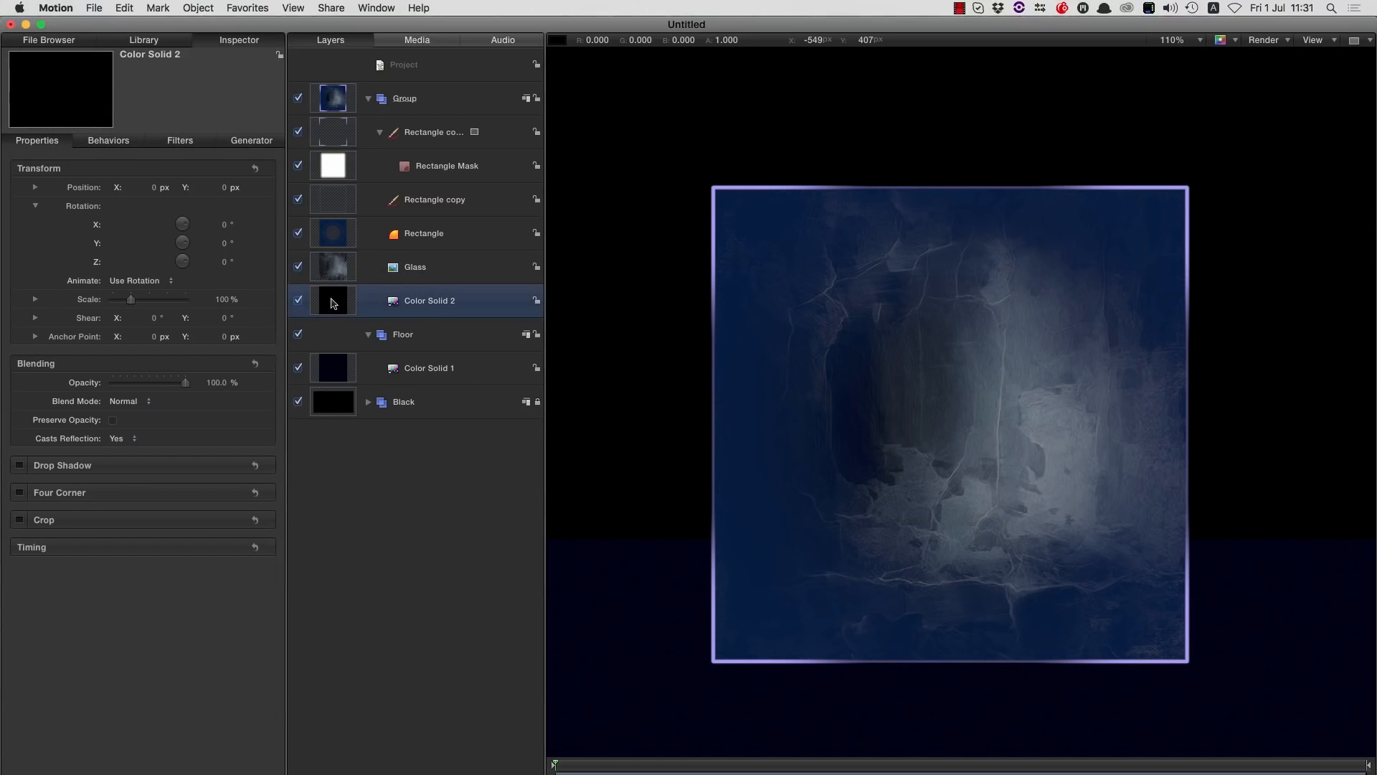
click(213, 382)
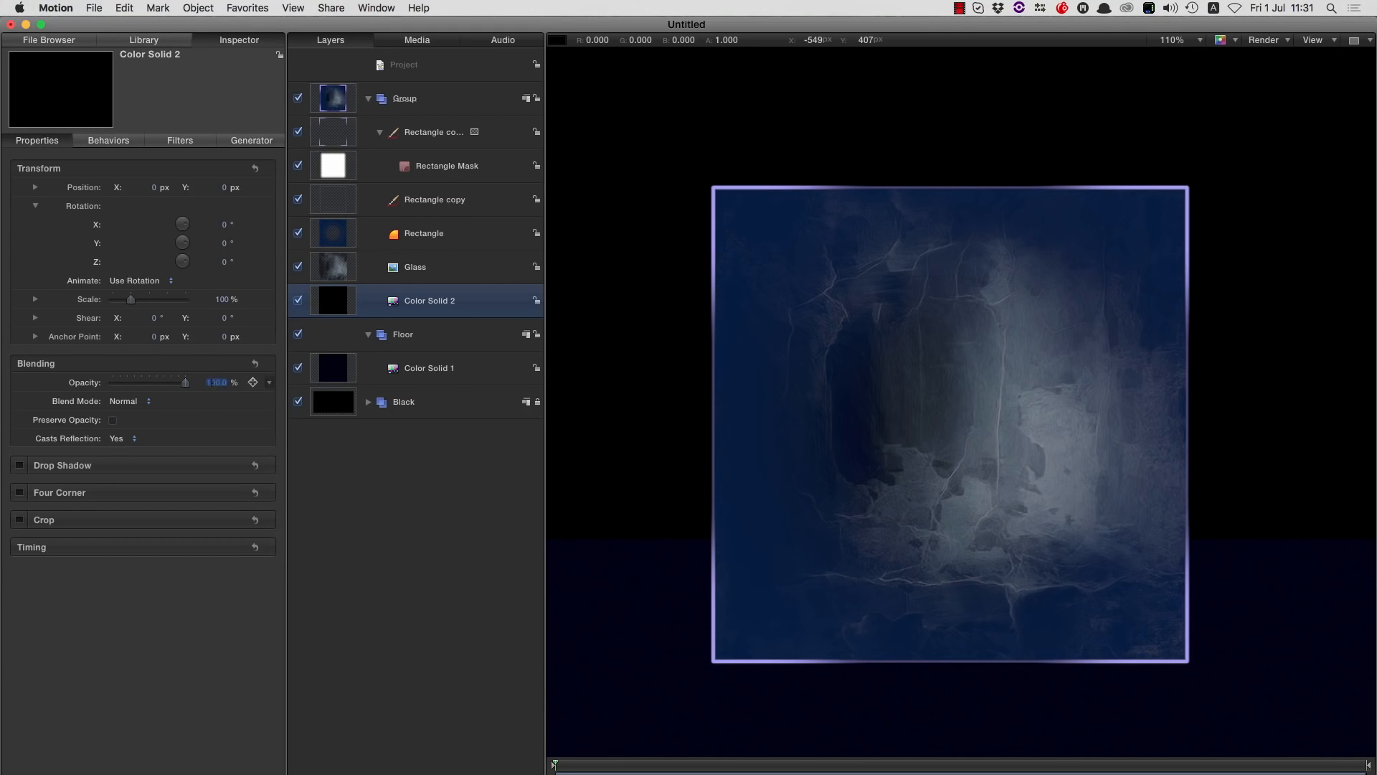
text(75)
key(Return)
- Rename the group holding the glass face layers as Box sides
click(444, 108)
double_click(458, 109)
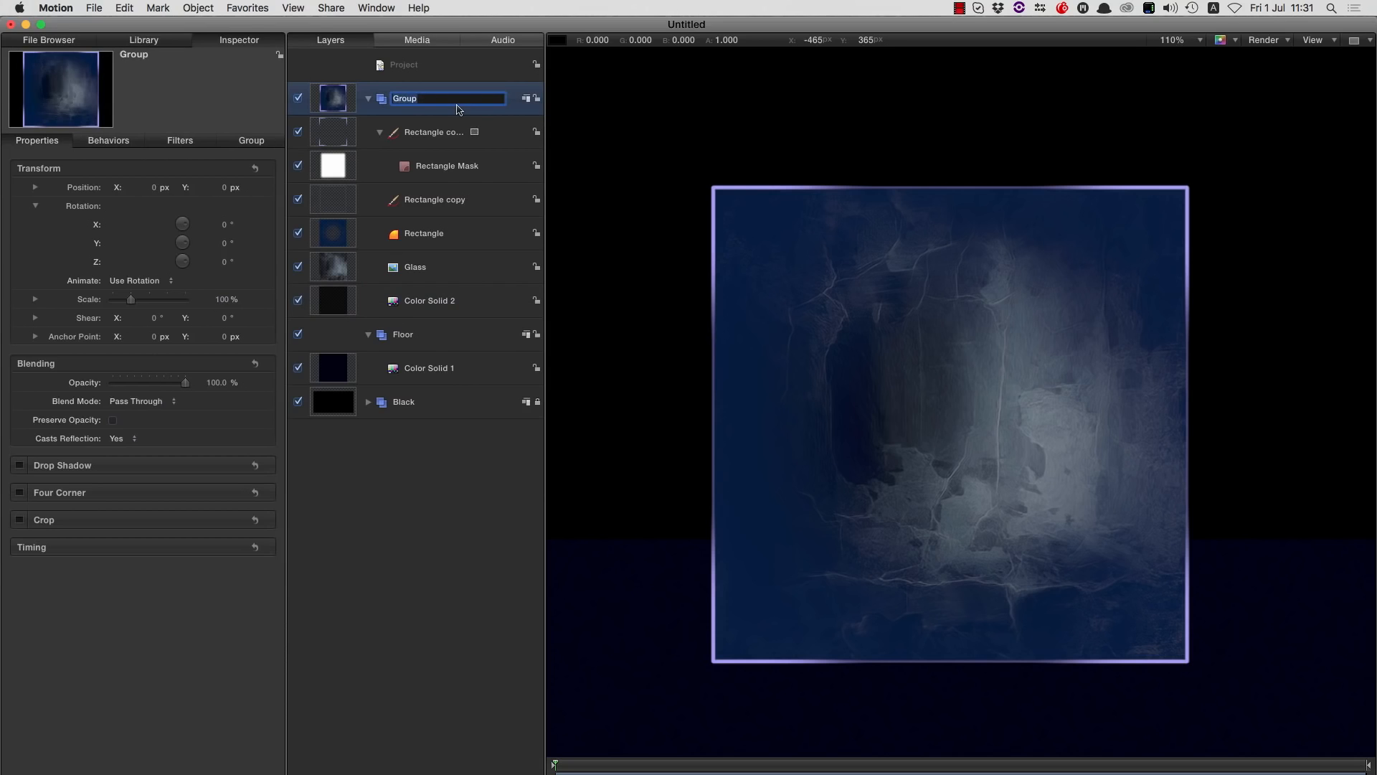
text(Box side)
text(s)
key(Return)
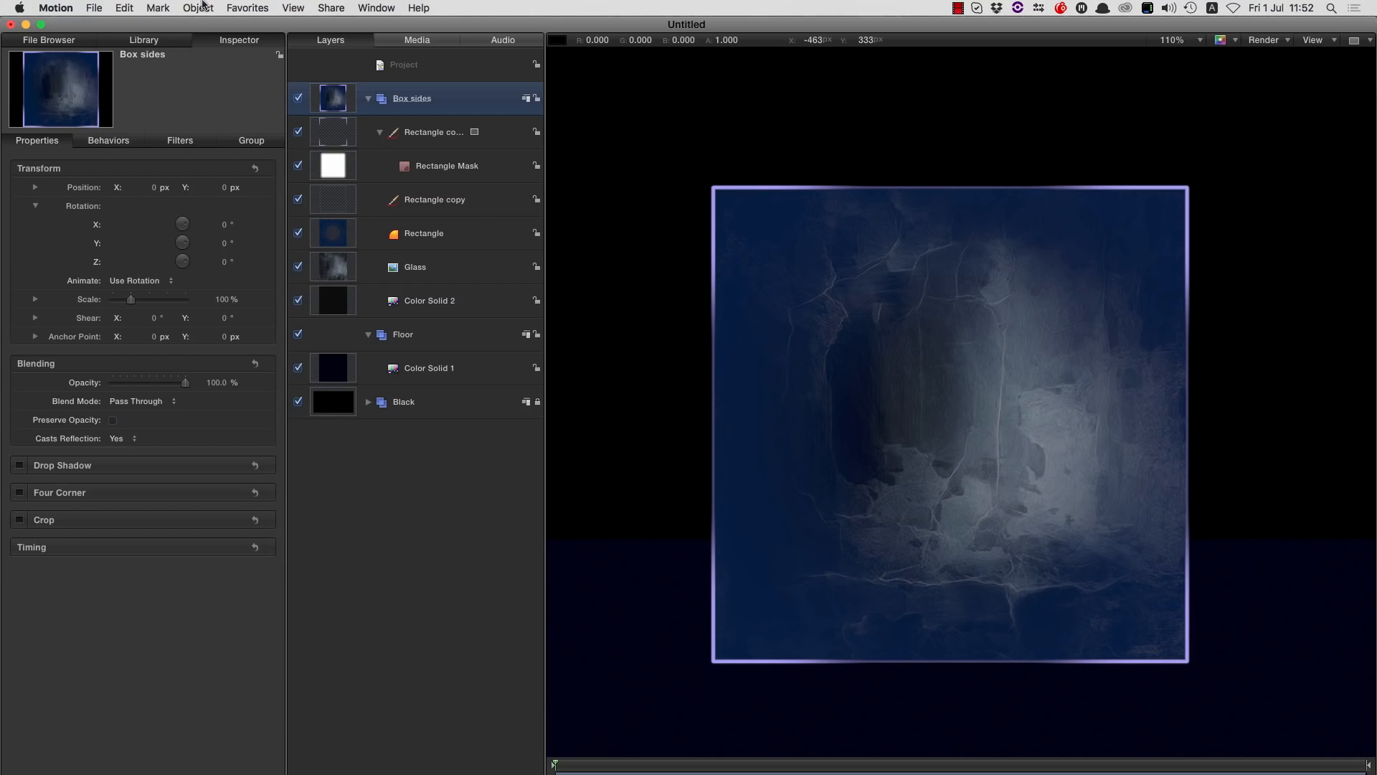
- Replicate the Box sides group, rename the replicator's new group as Box, and collapse the original group
click(202, 7)
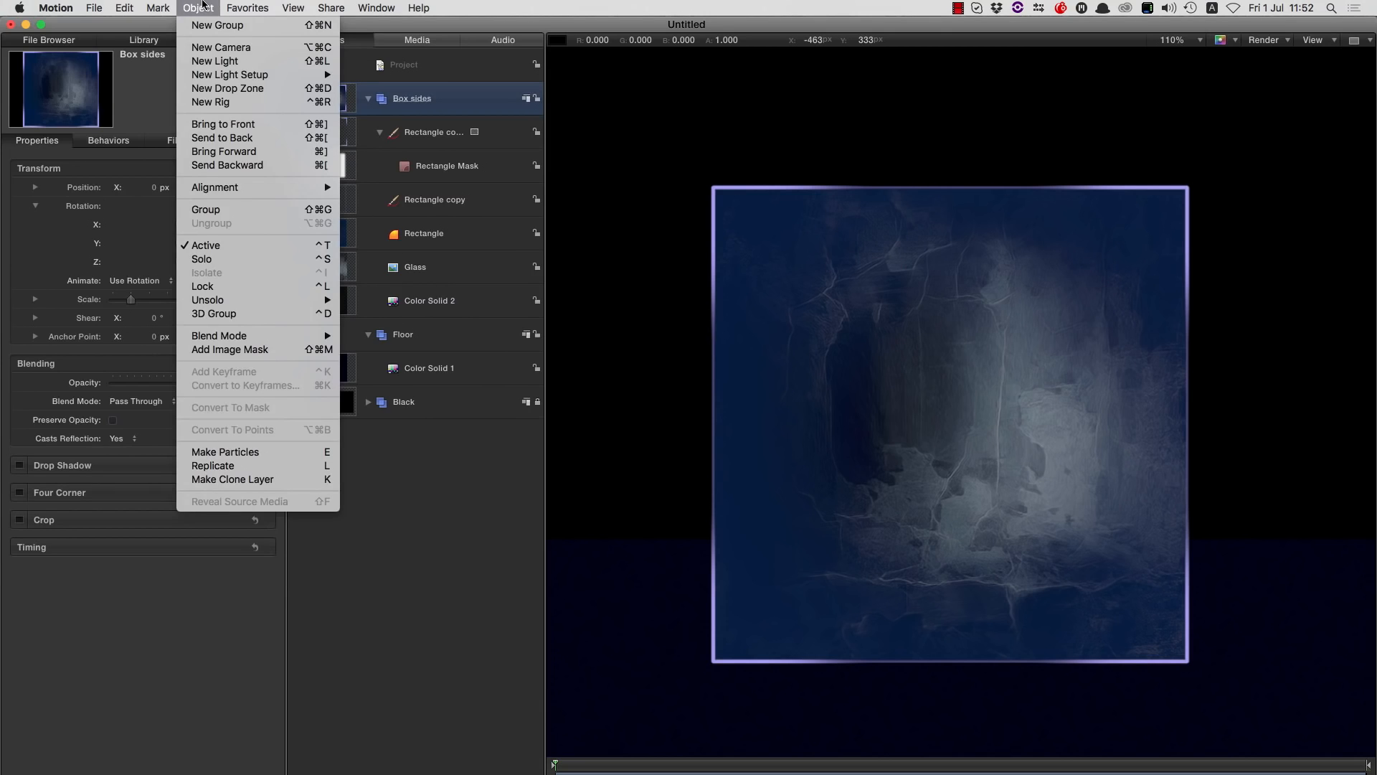
click(278, 469)
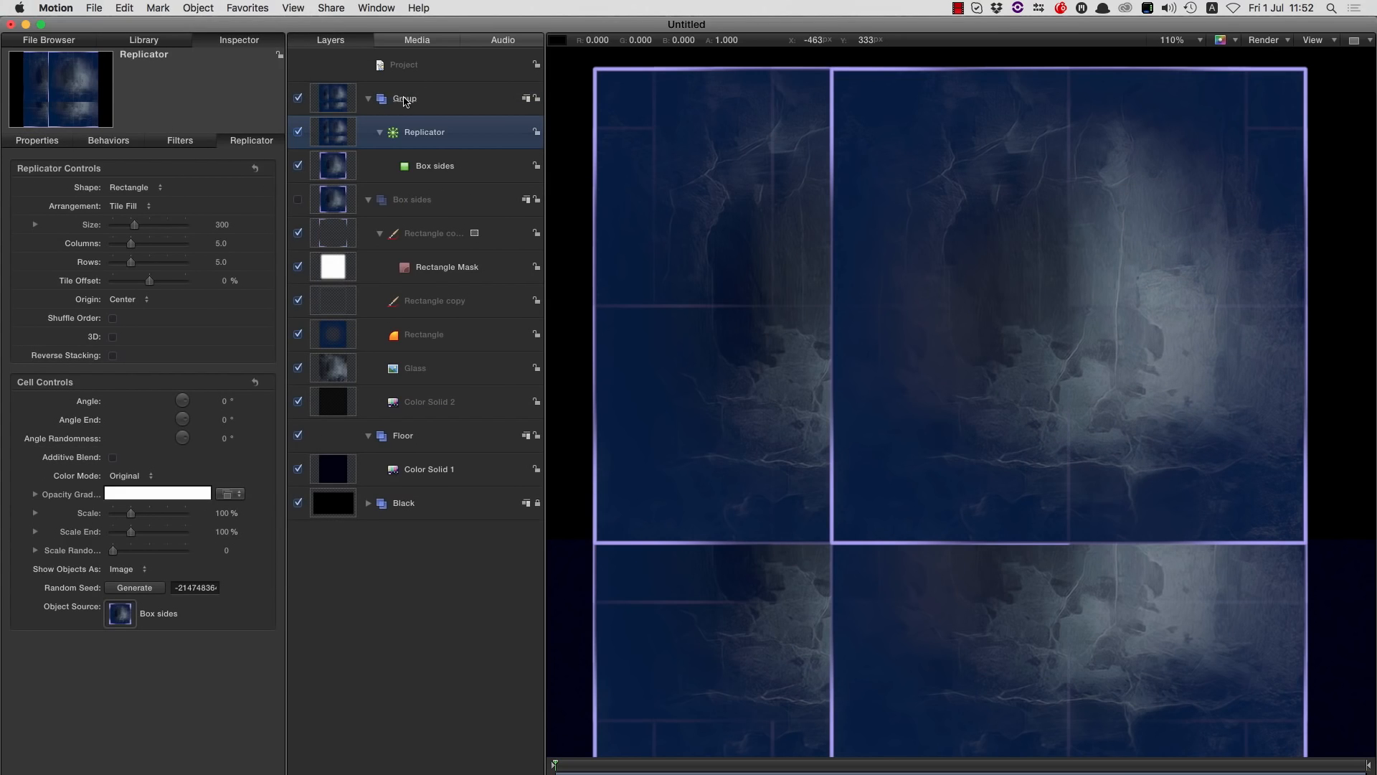
click(401, 99)
click(441, 106)
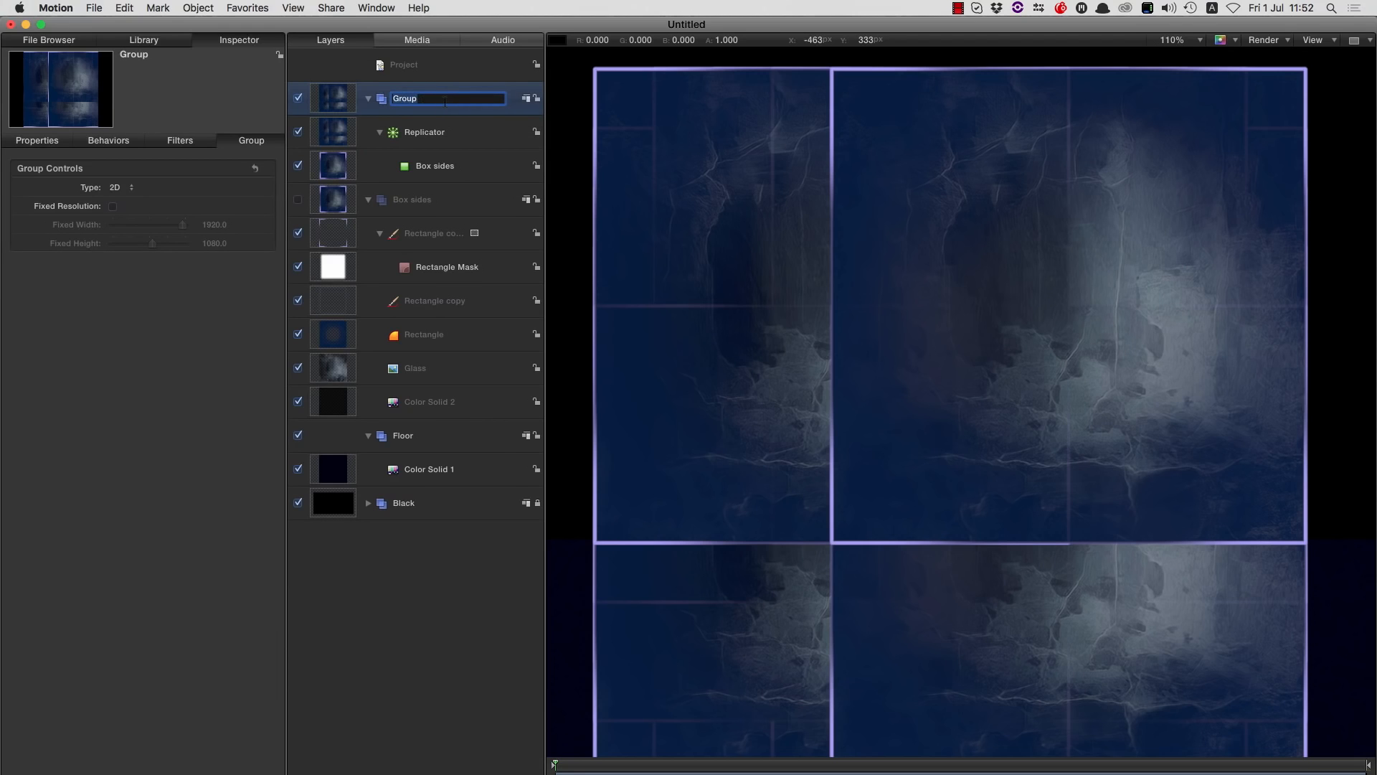
text(Box)
key(Return)
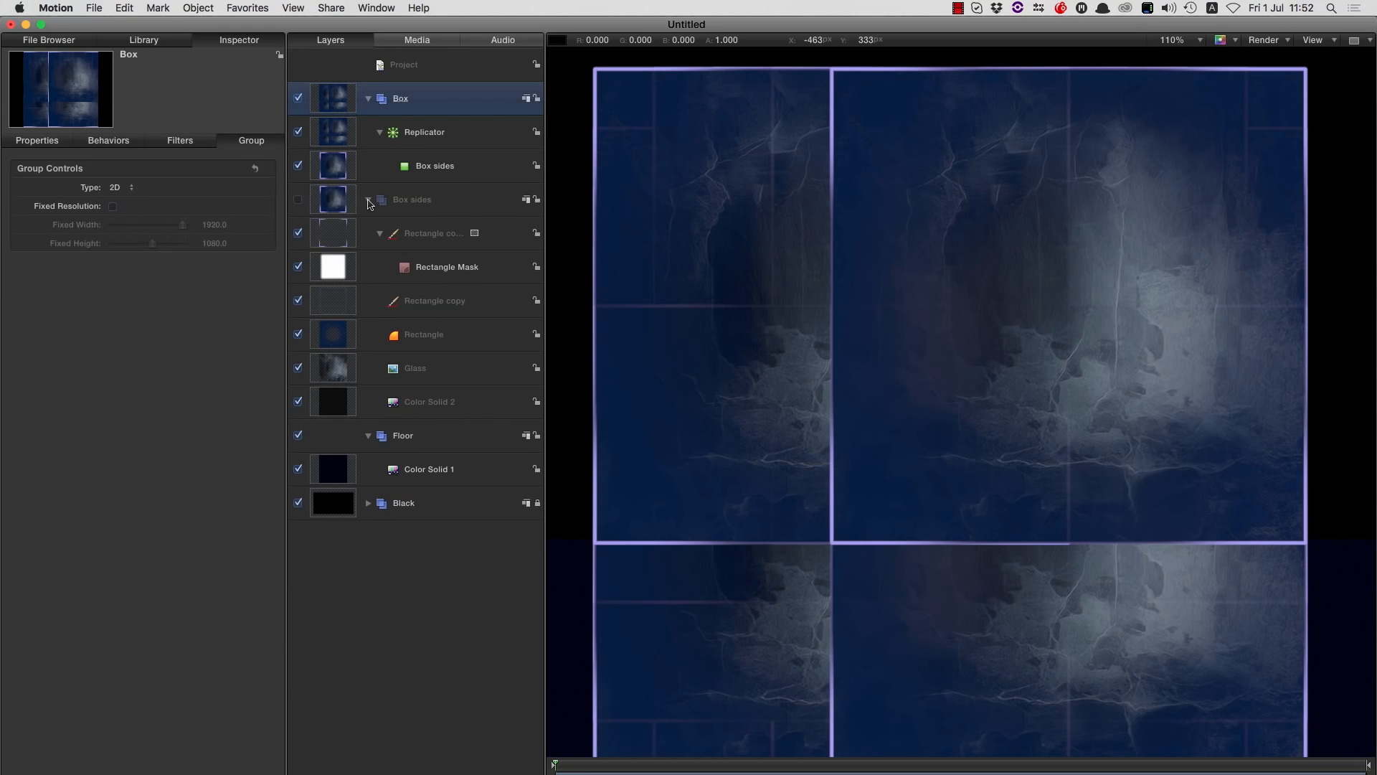
click(369, 200)
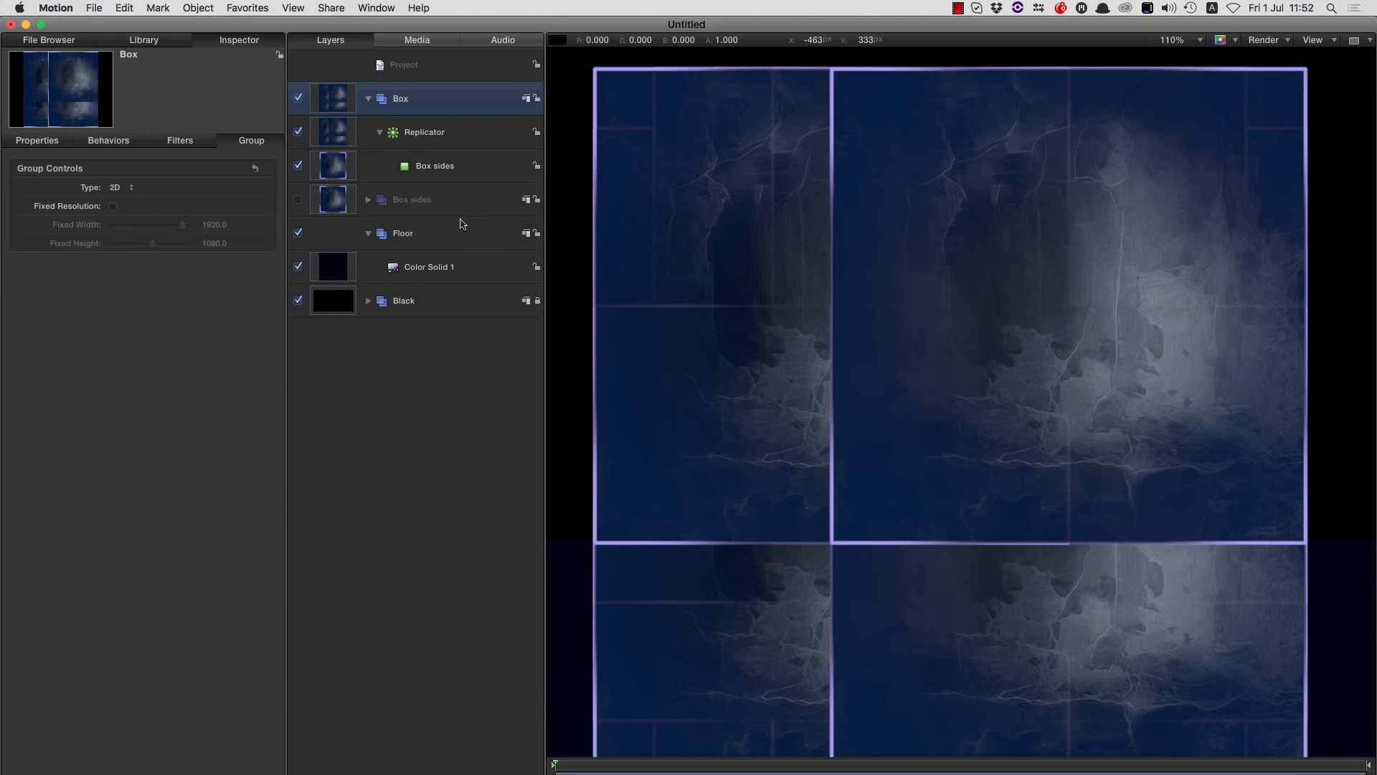
- Make the replicator 3D and set its shape to Box
click(333, 135)
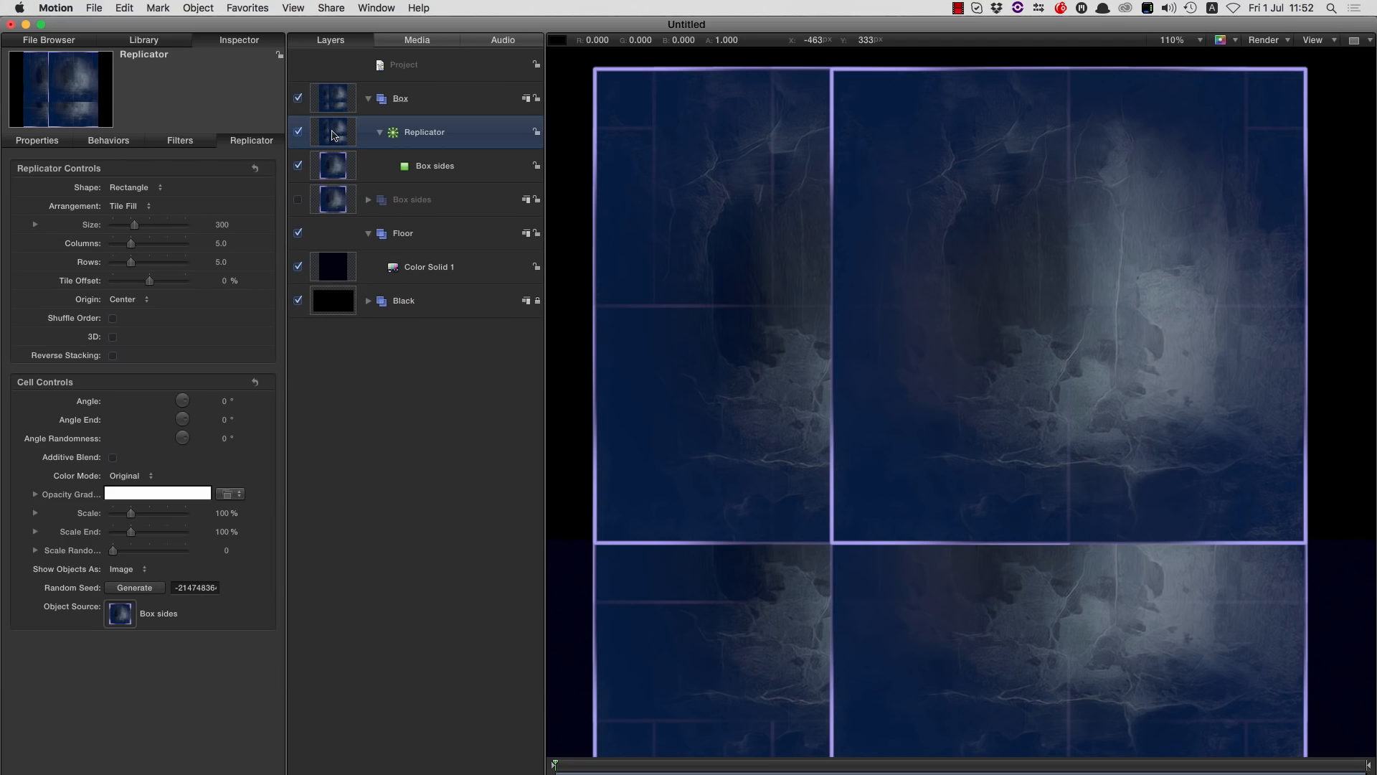
click(113, 337)
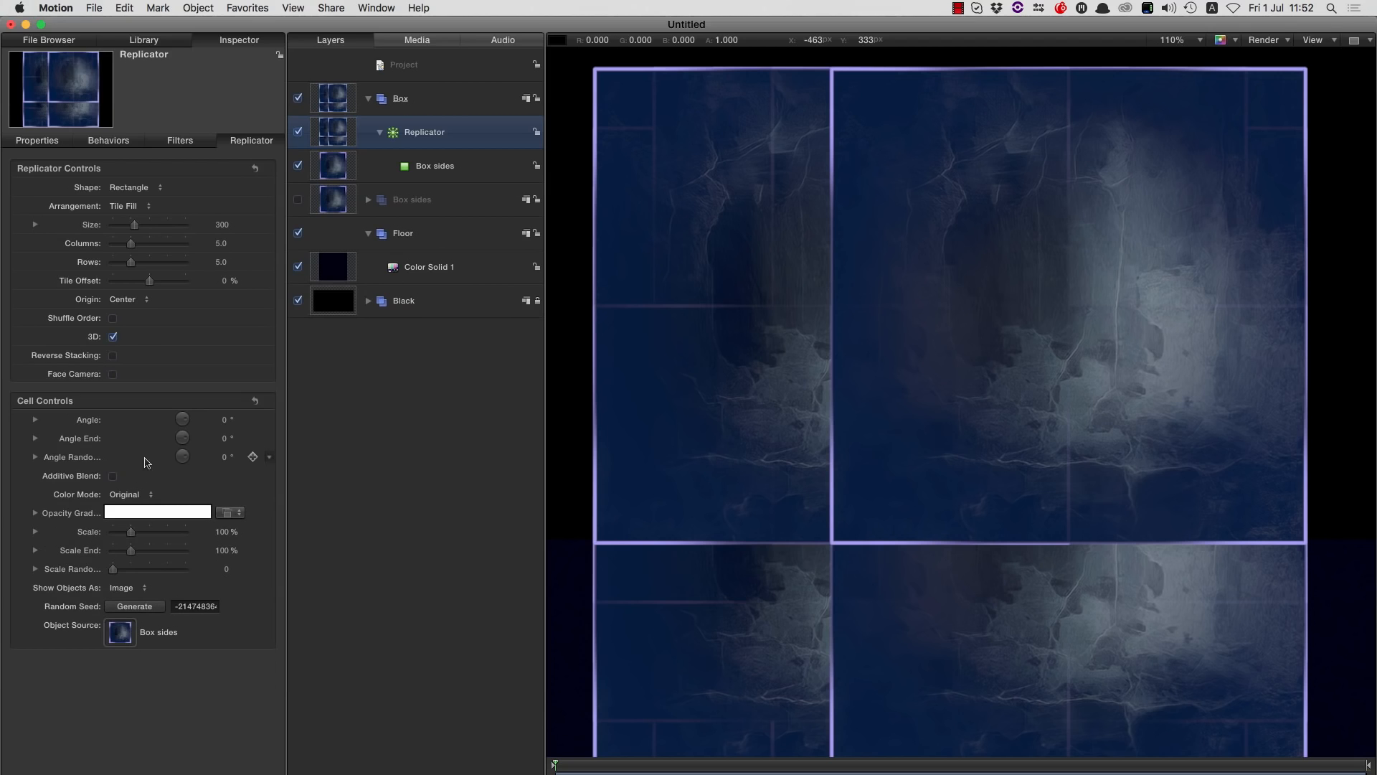
click(131, 188)
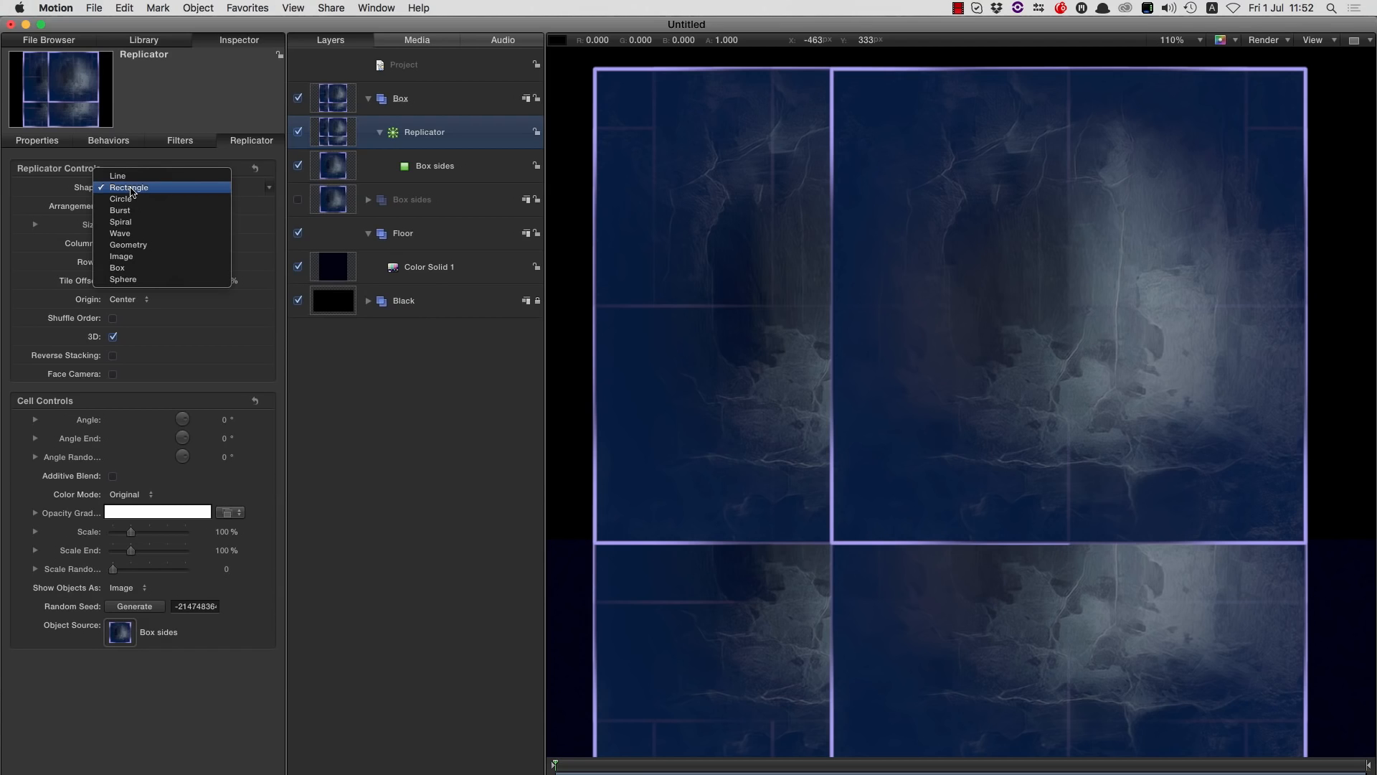
click(119, 268)
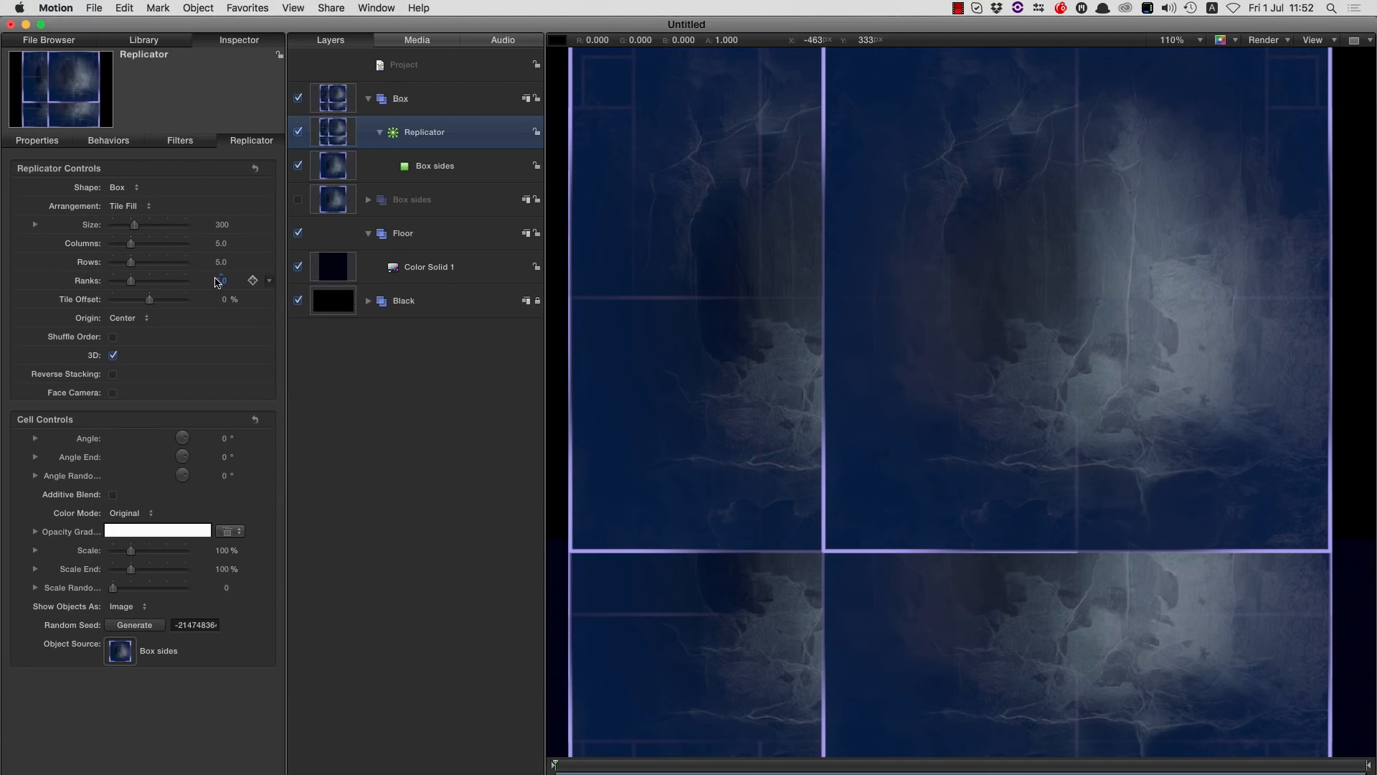
- Set the replicator's size to 600, with 1 column, 1 row and 2 ranks
click(224, 227)
text(600)
key(Return)
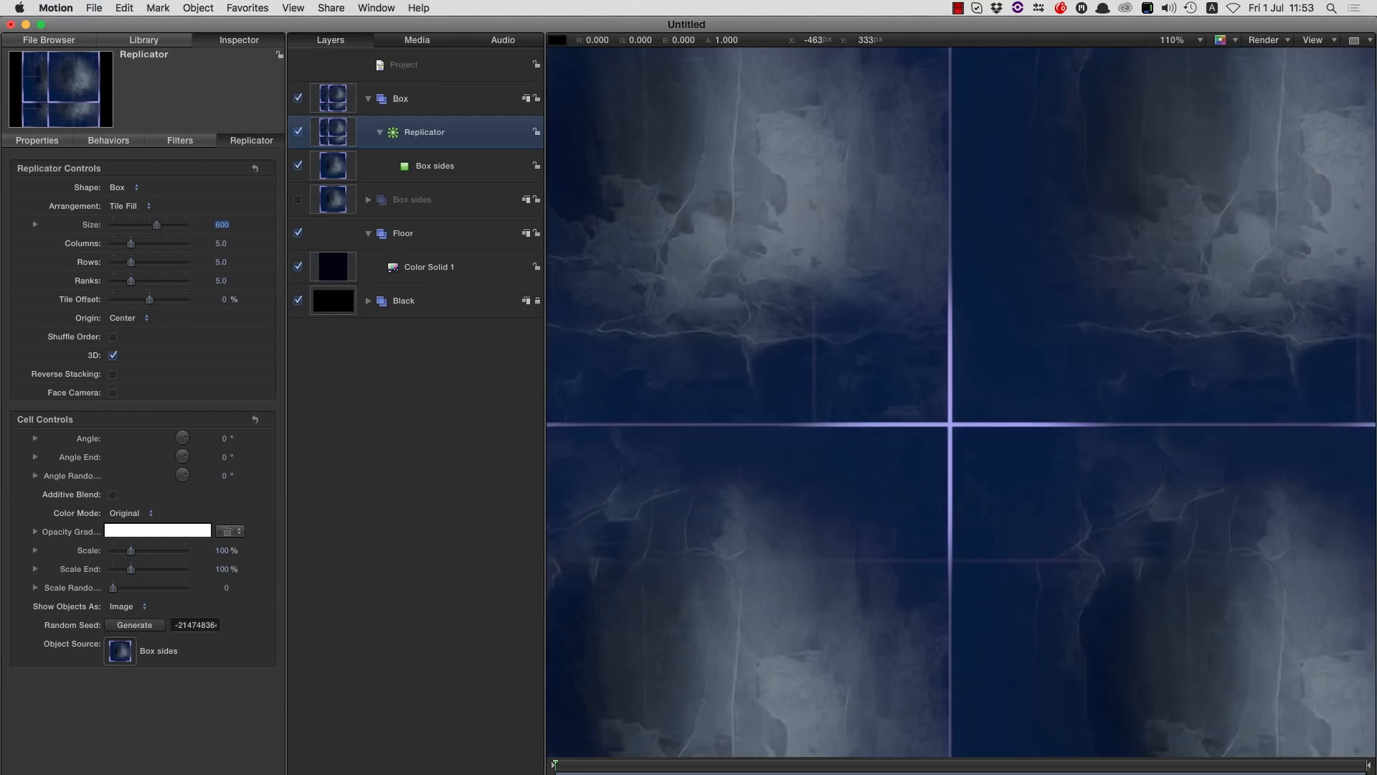
click(222, 243)
text(1)
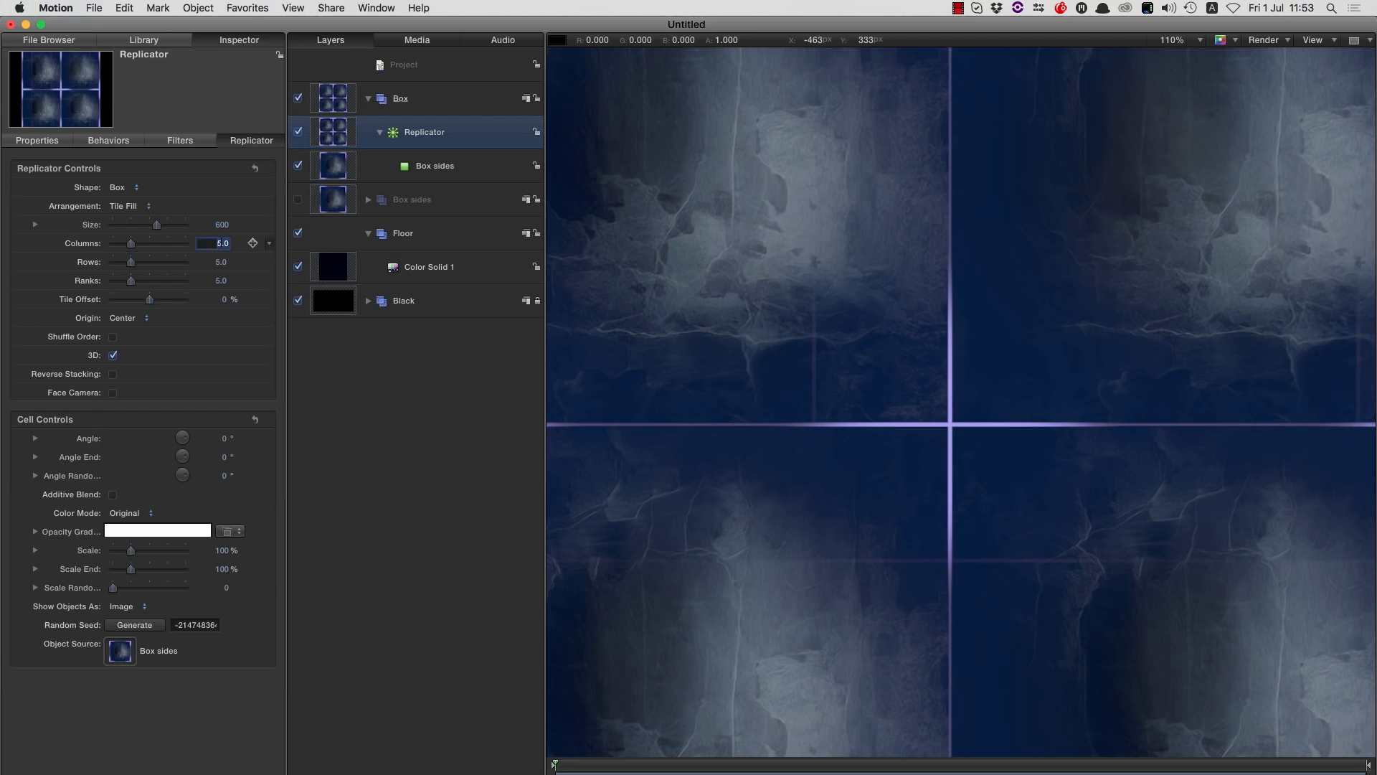
key(Tab)
text(1)
key(Return)
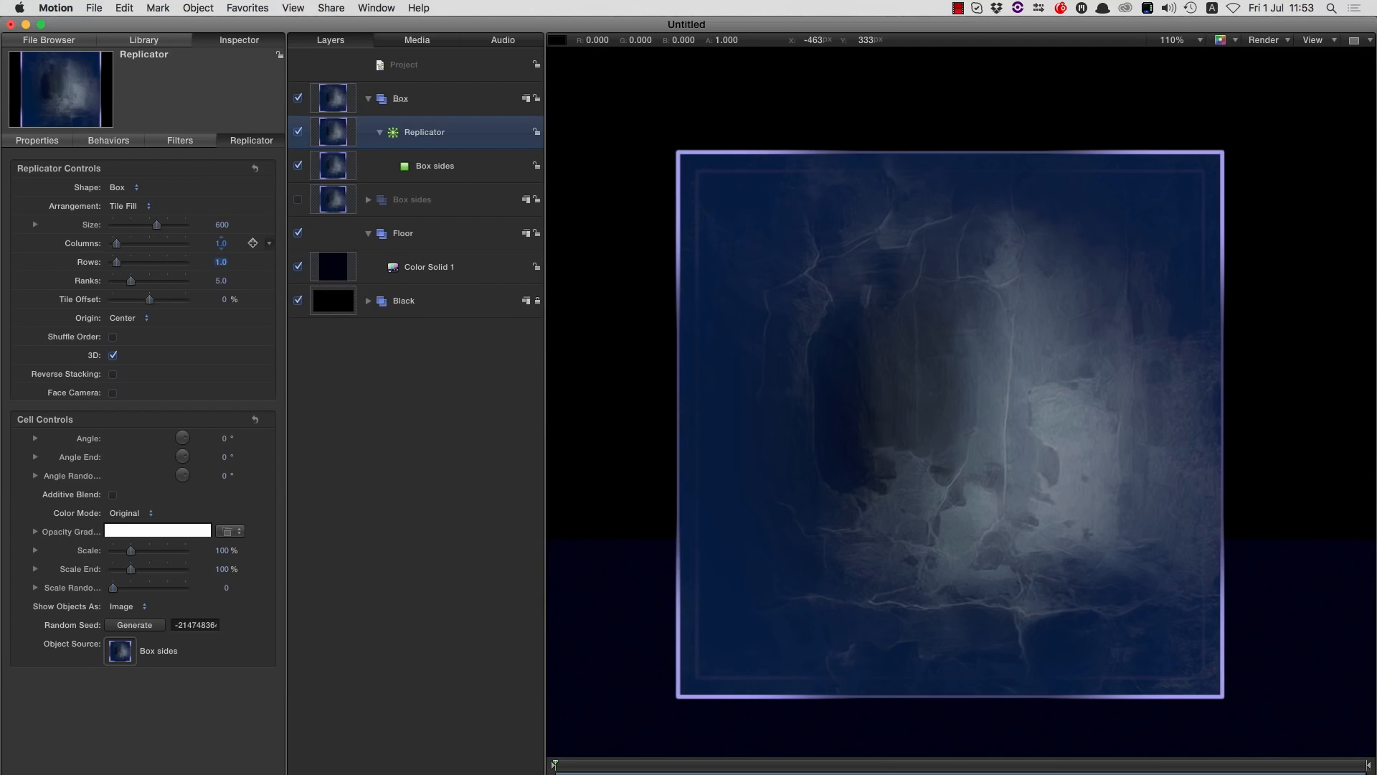
text(2)
key(Return)
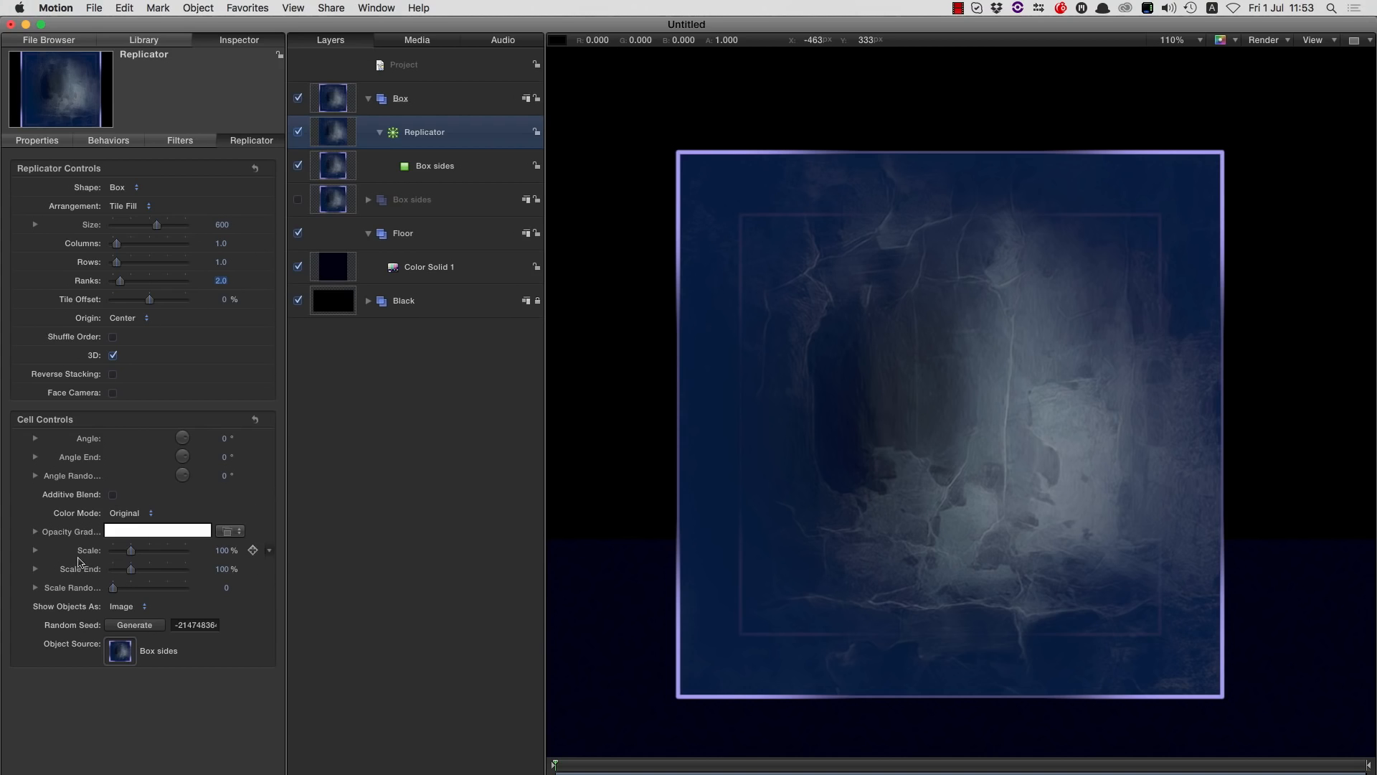
- Set the scale of the replicator's cells to 99.5%
click(222, 550)
text(99.5)
key(Return)
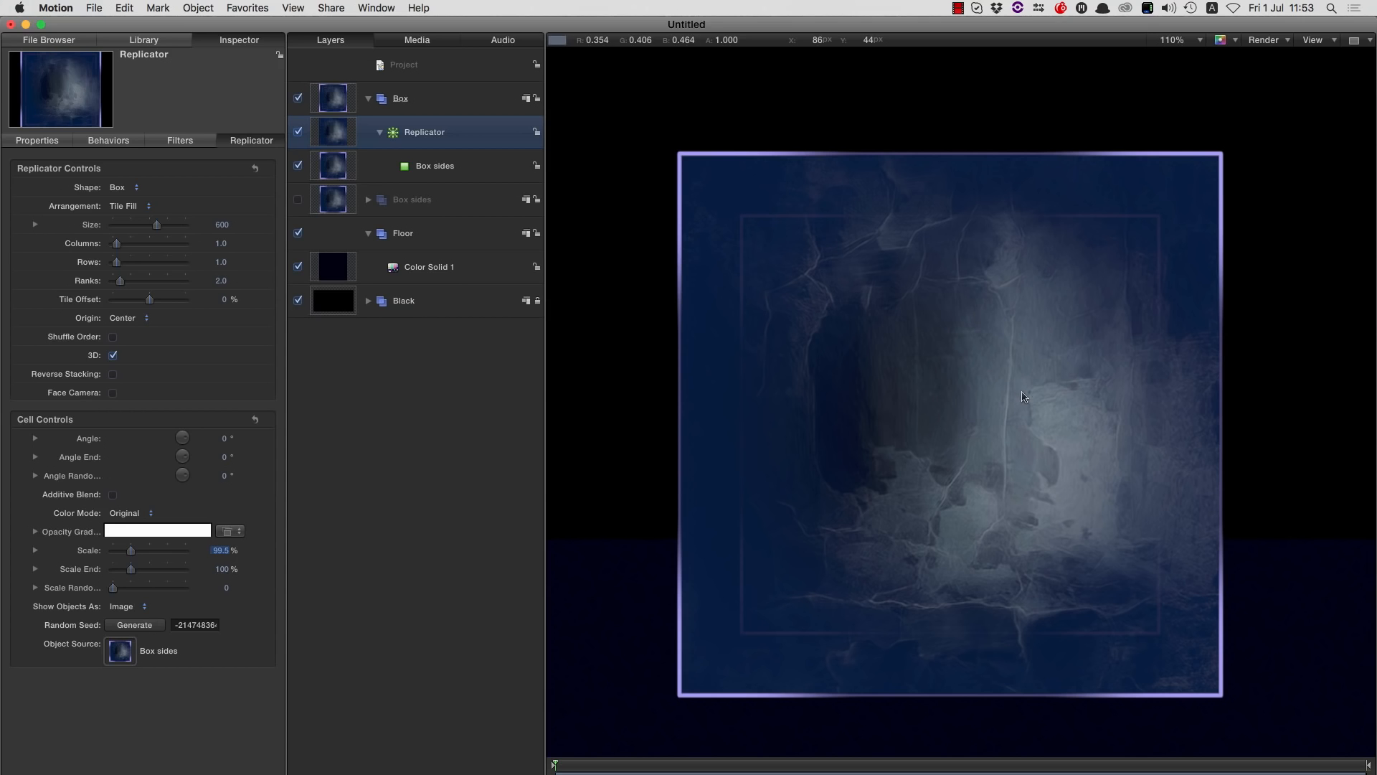
- Add a camera, switching the 2D groups to 3D, and set the camera's Y rotation to 36°
key(shift+z)
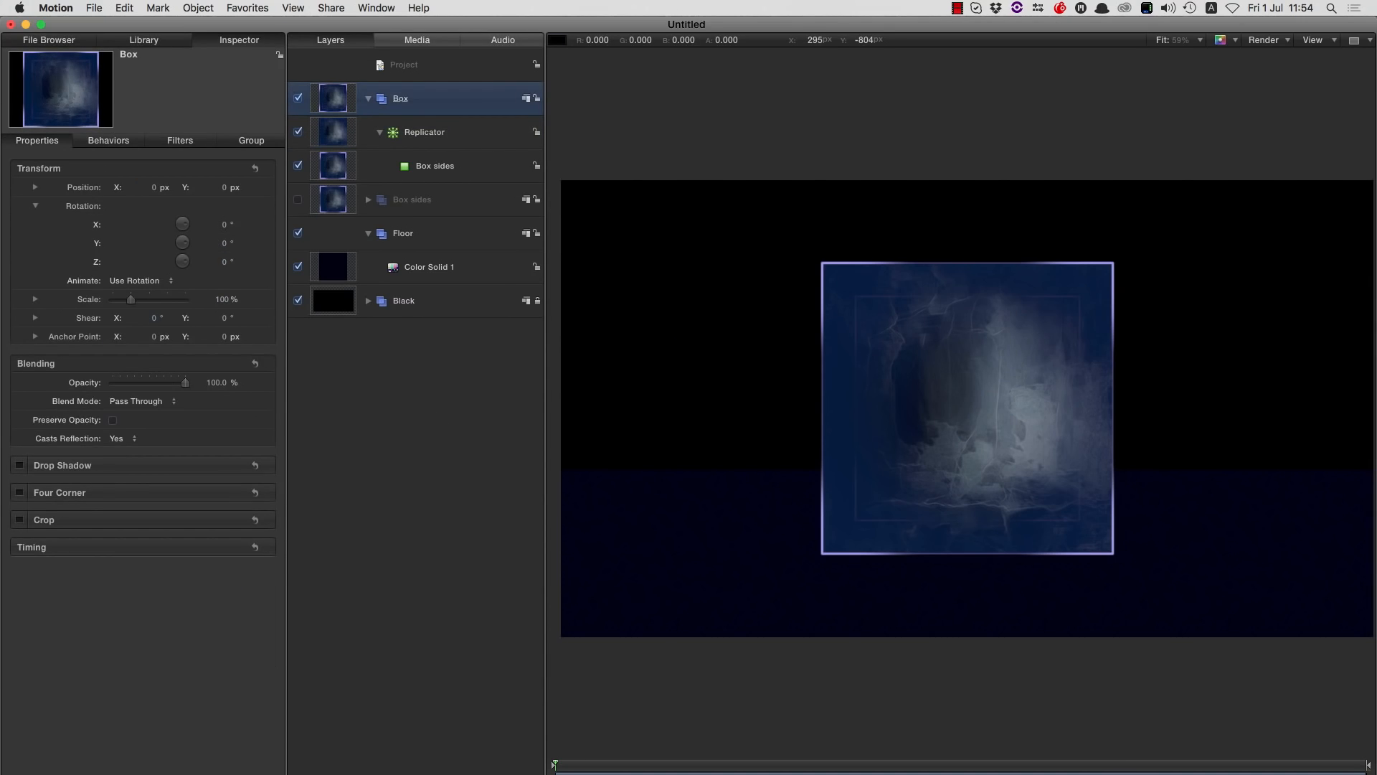
key(alt+super+c)
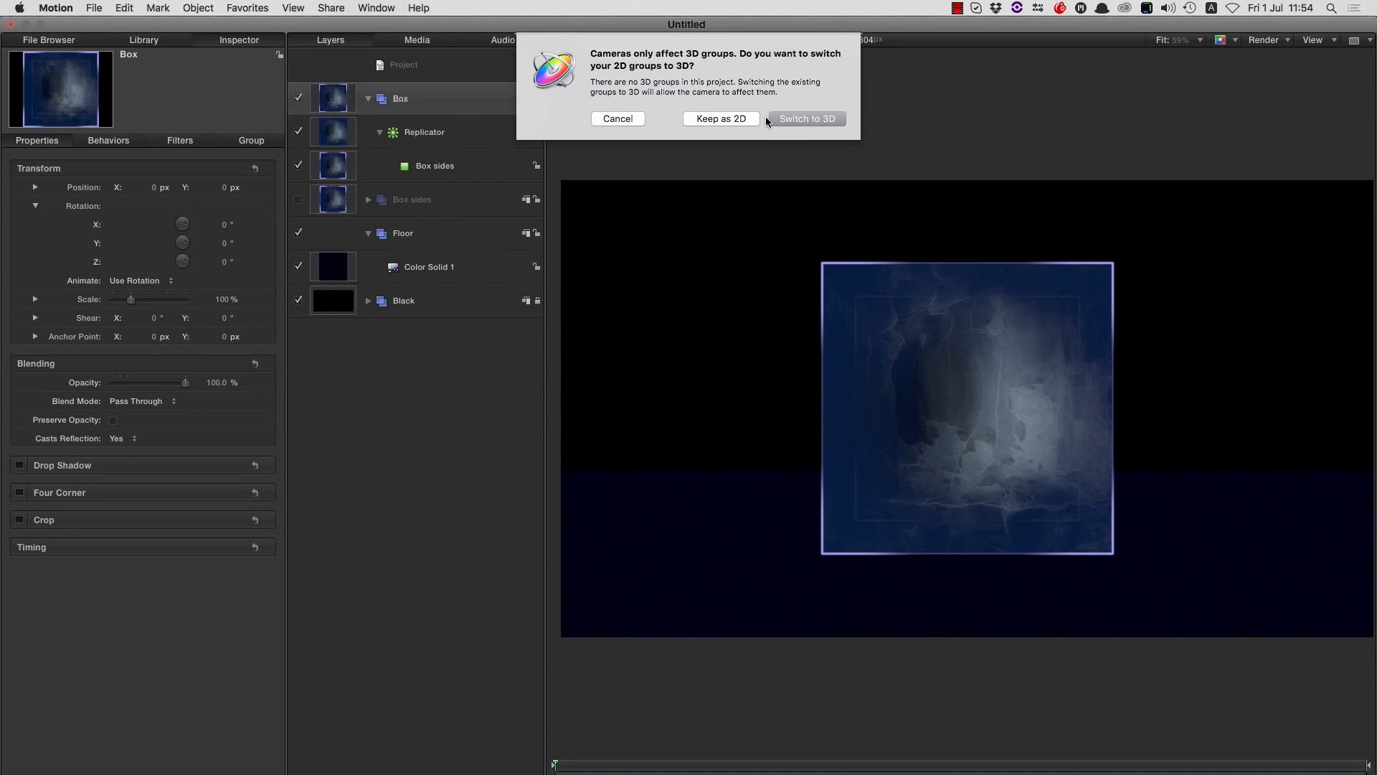
click(810, 119)
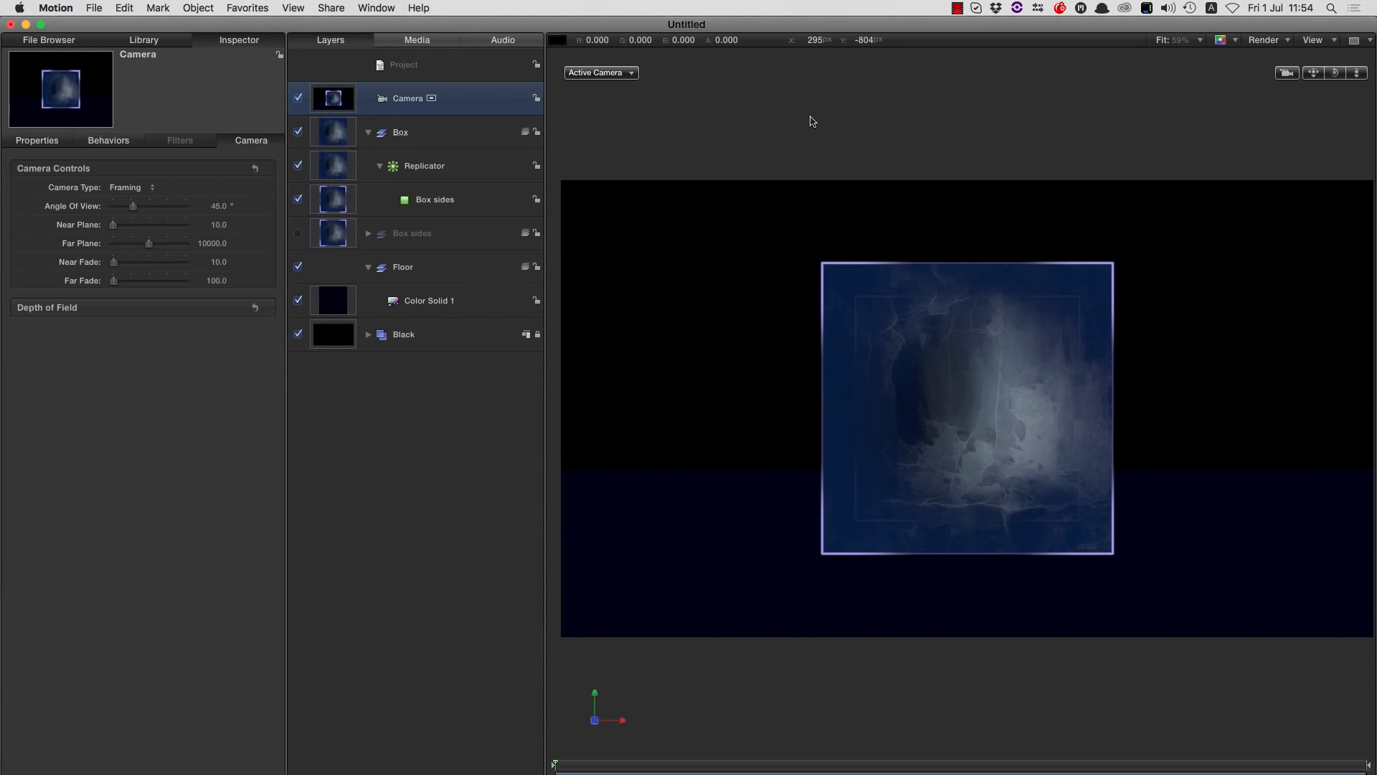
click(38, 140)
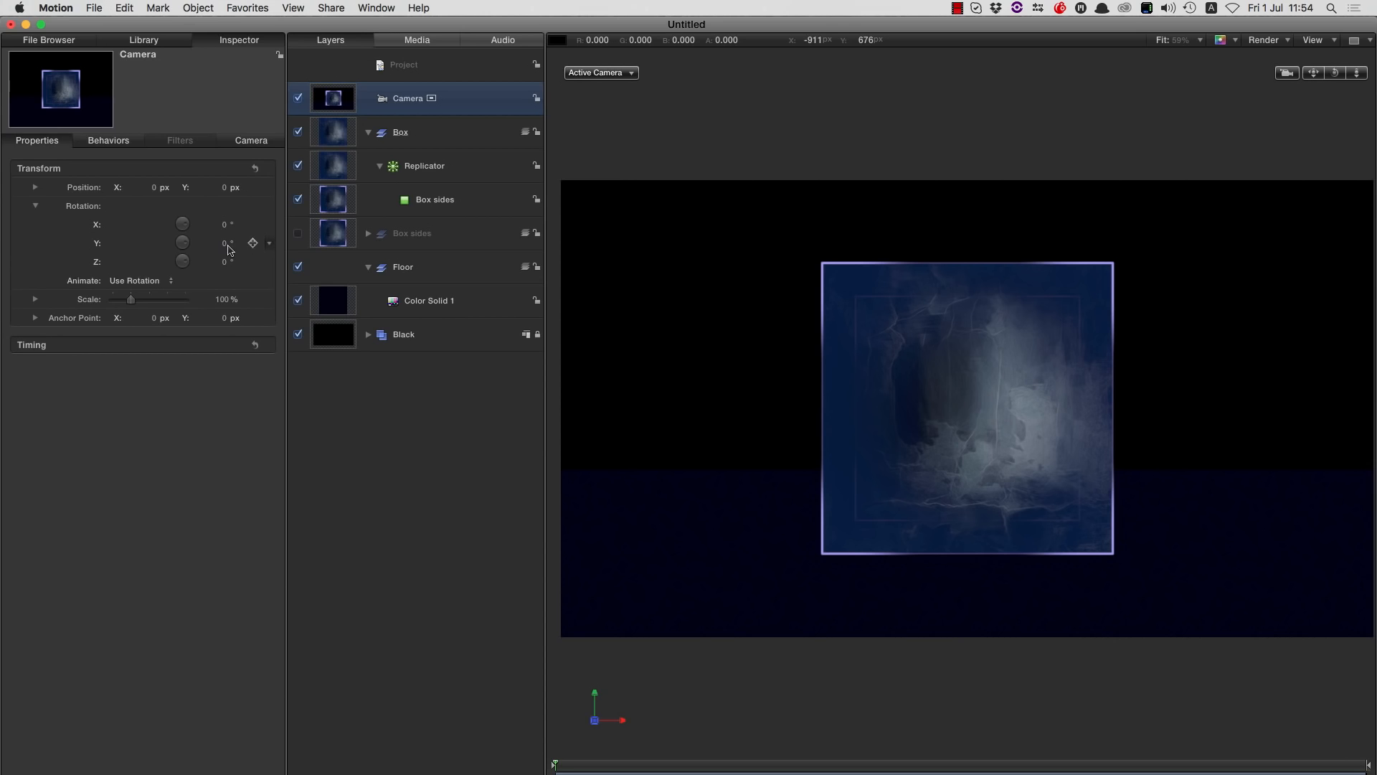
drag(228, 247, 254, 247)
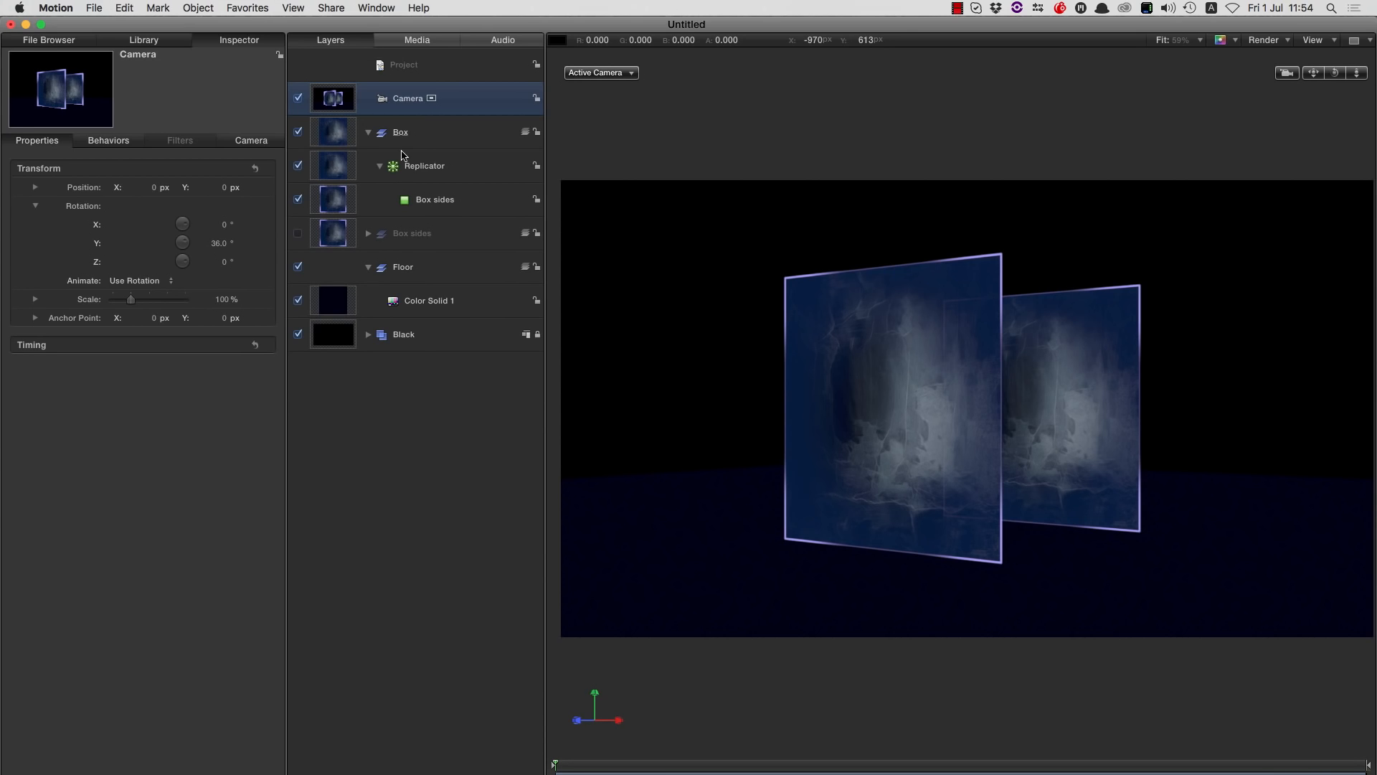
- Rename the replicator in the Box group as Front
double_click(425, 165)
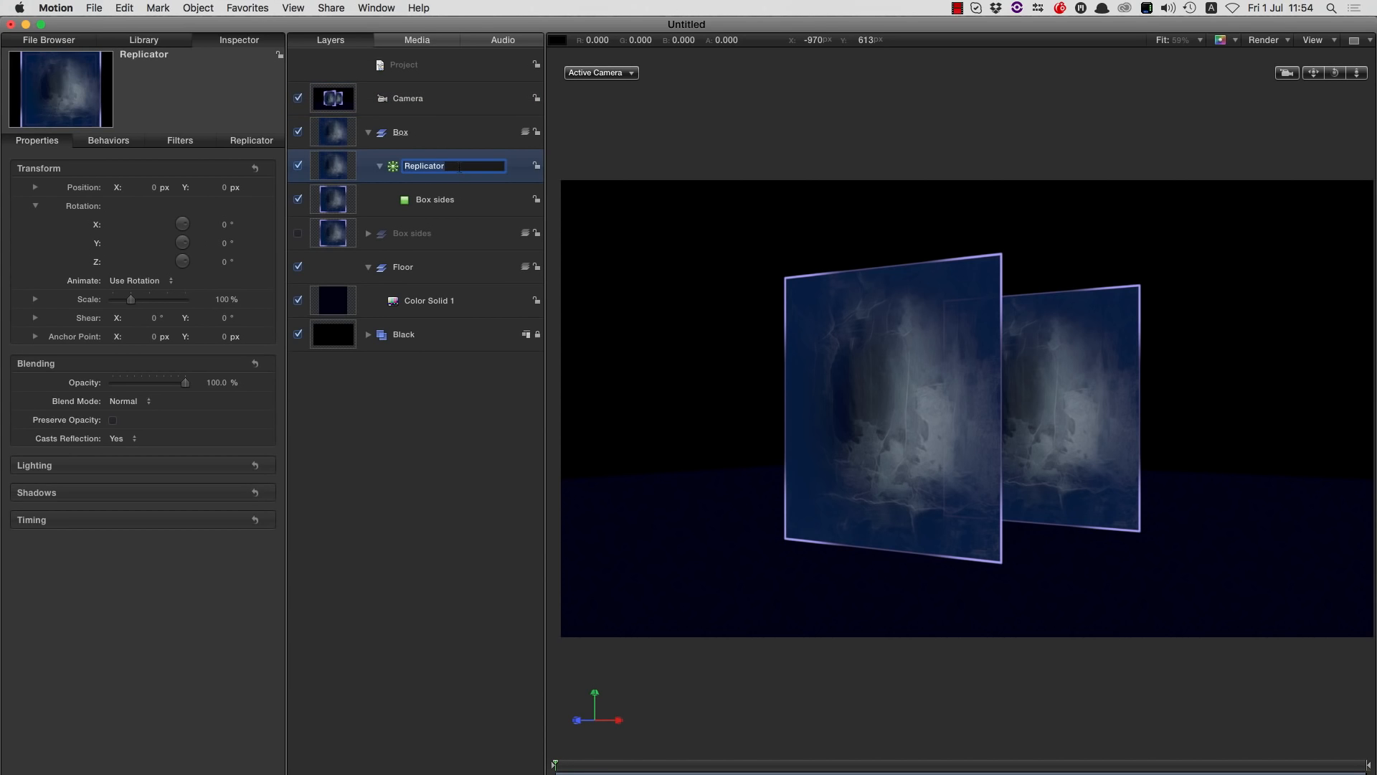
text(Front)
key(Return)
- Duplicate the Front replicator and rename the copy as Sides
right_click(333, 164)
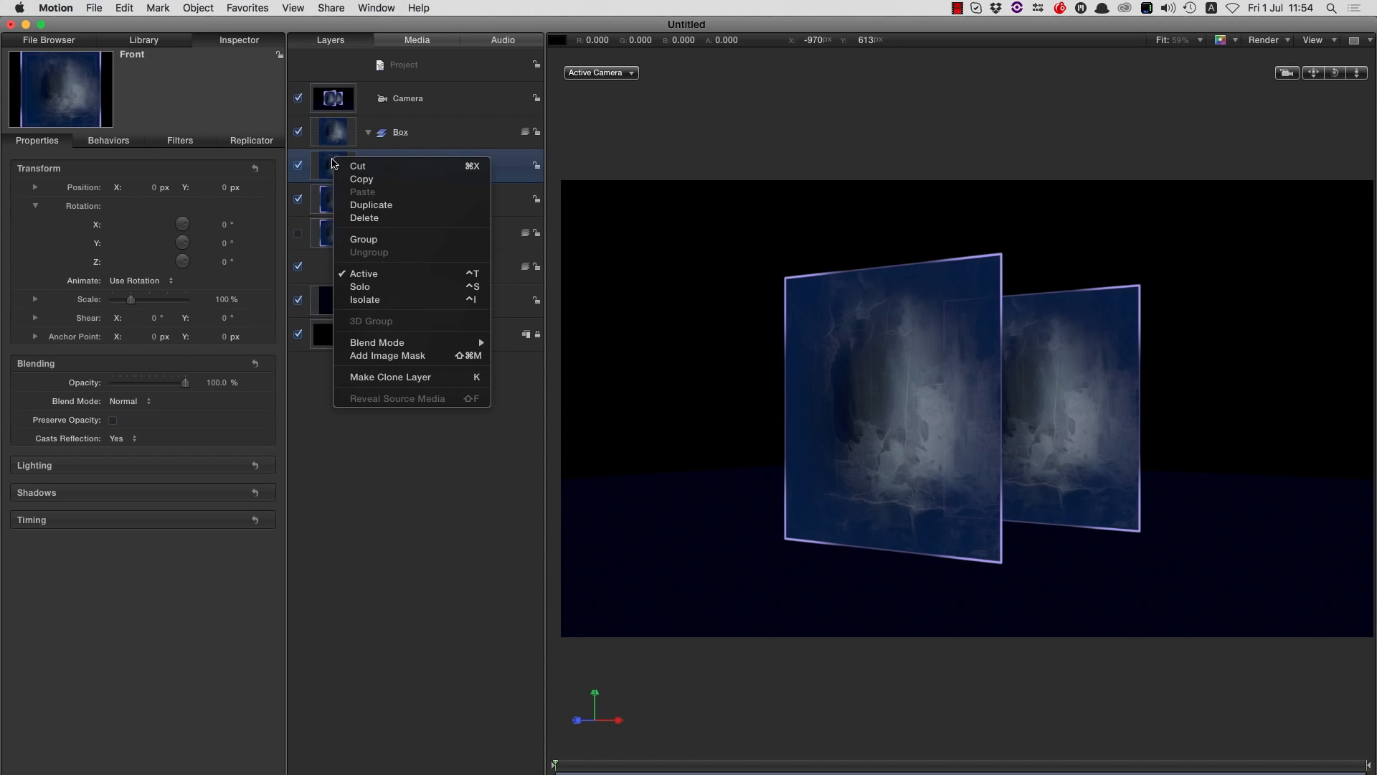
click(372, 207)
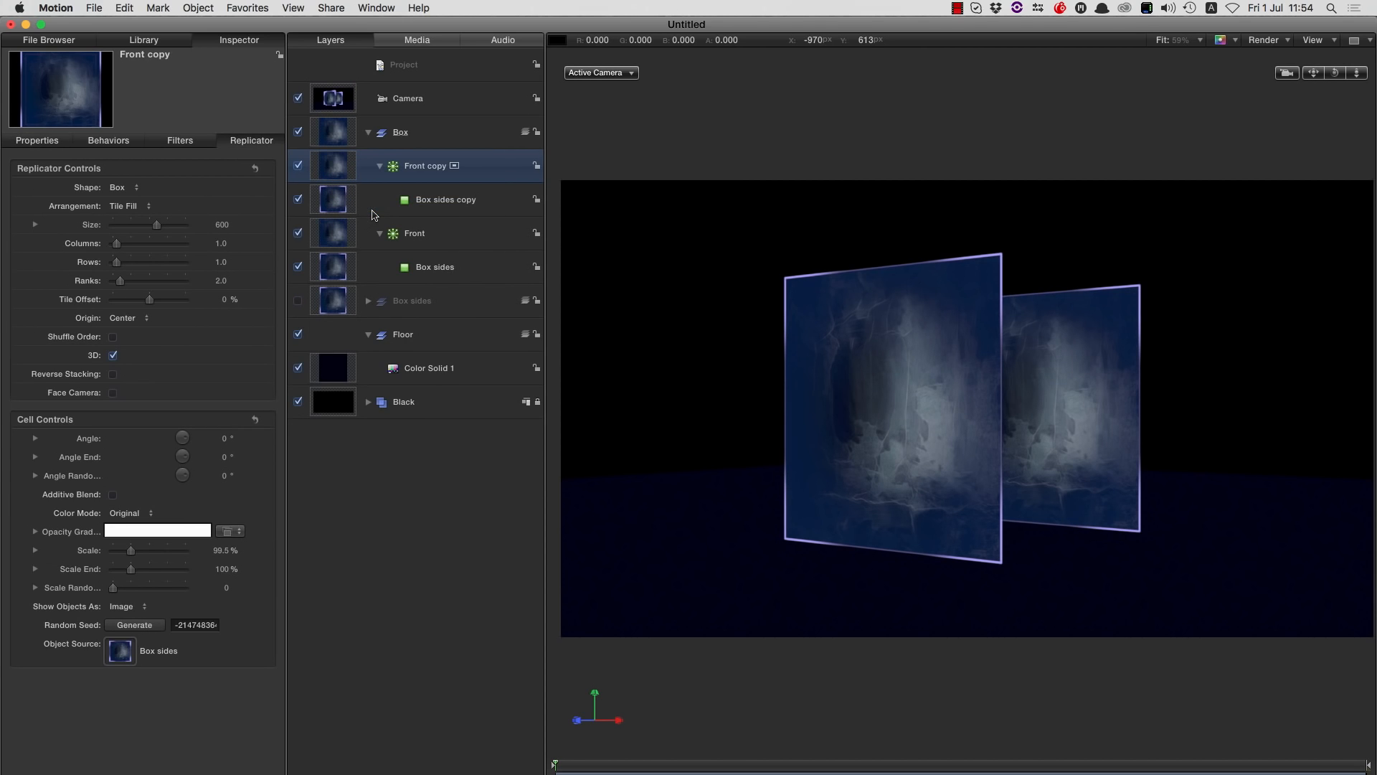
double_click(419, 166)
text(Sides)
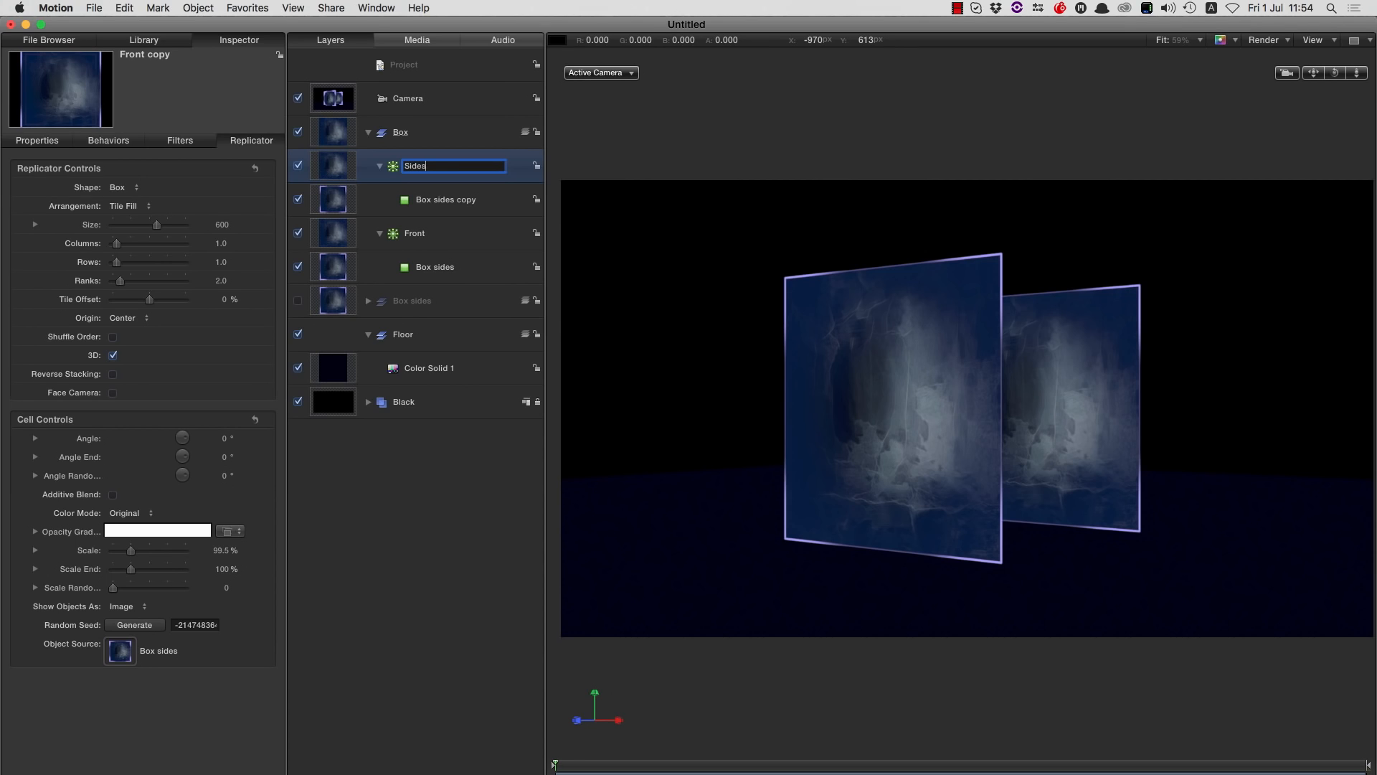
key(Return)
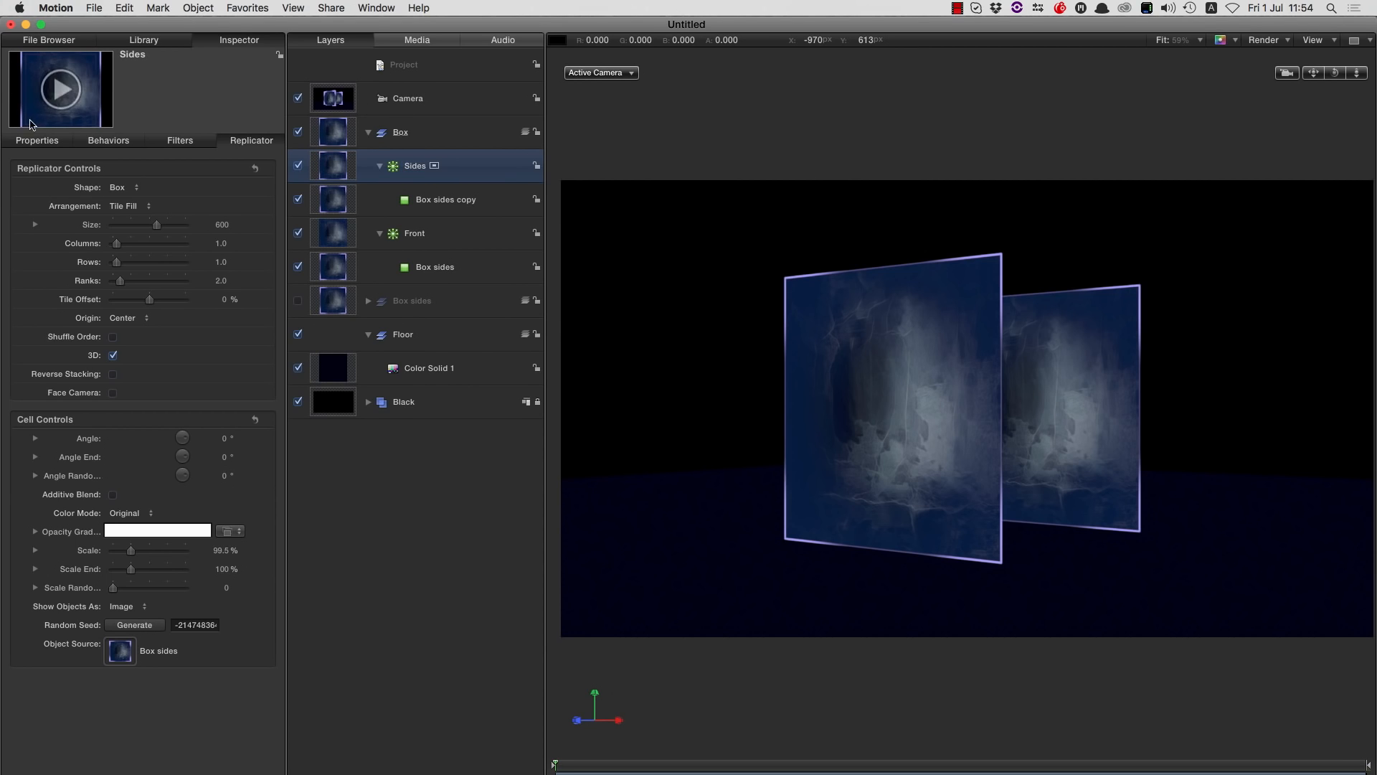
- Set the Sides replicator's Y rotation to 90°
click(35, 142)
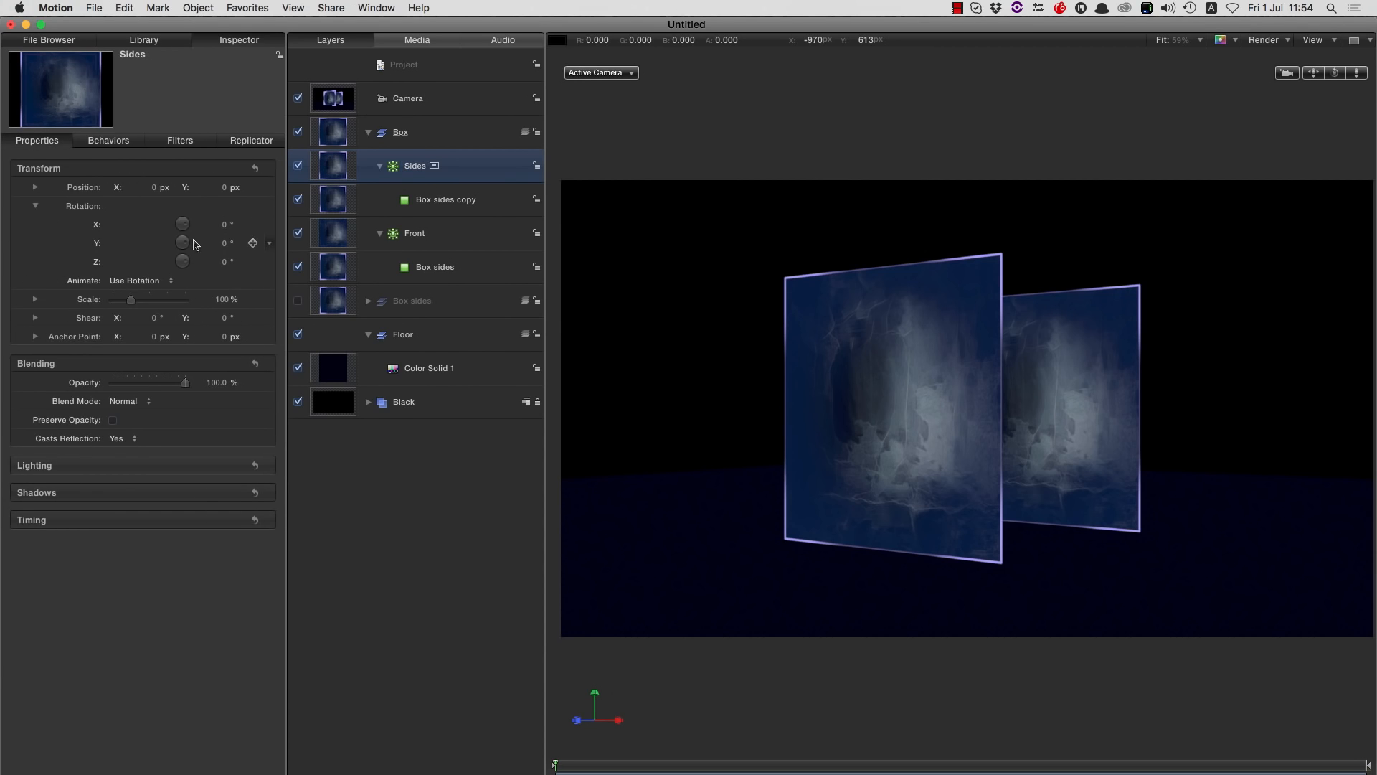
click(224, 246)
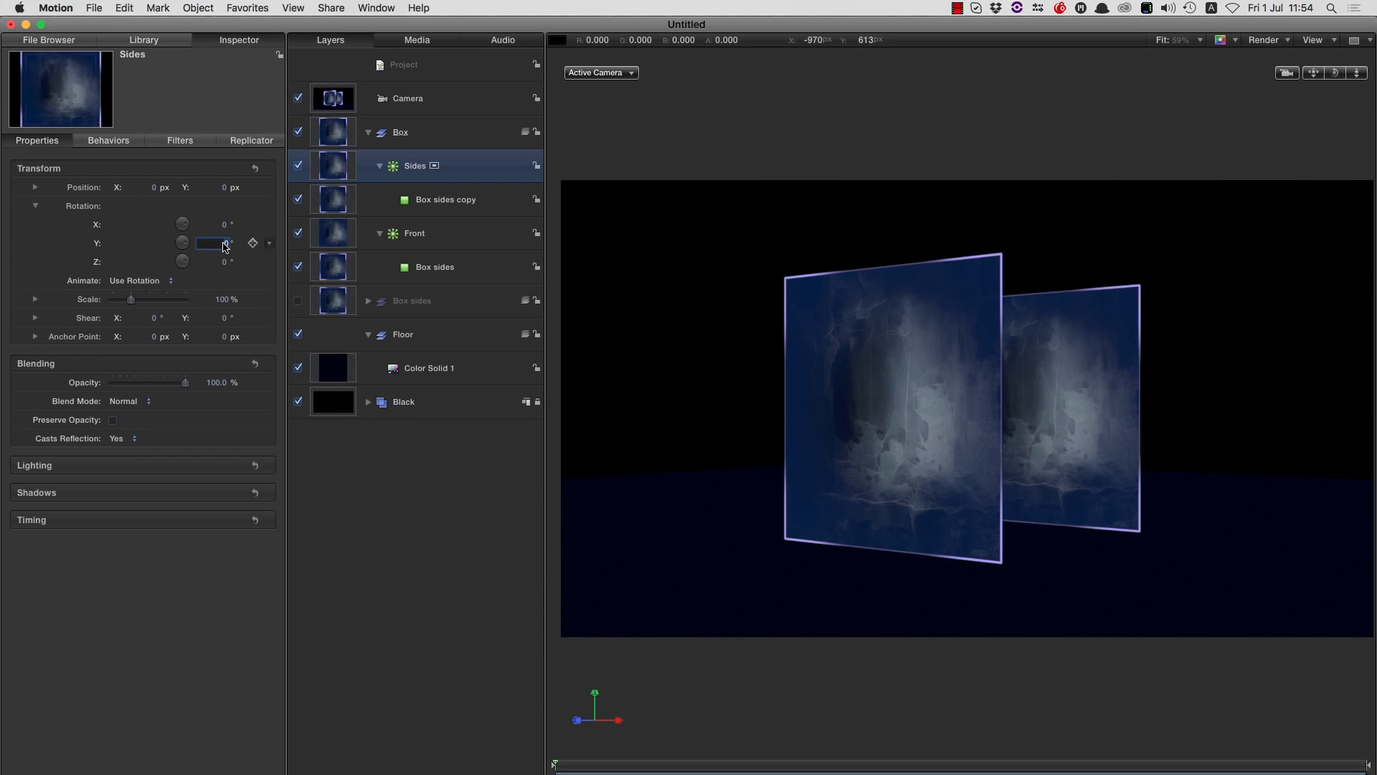
key(Return)
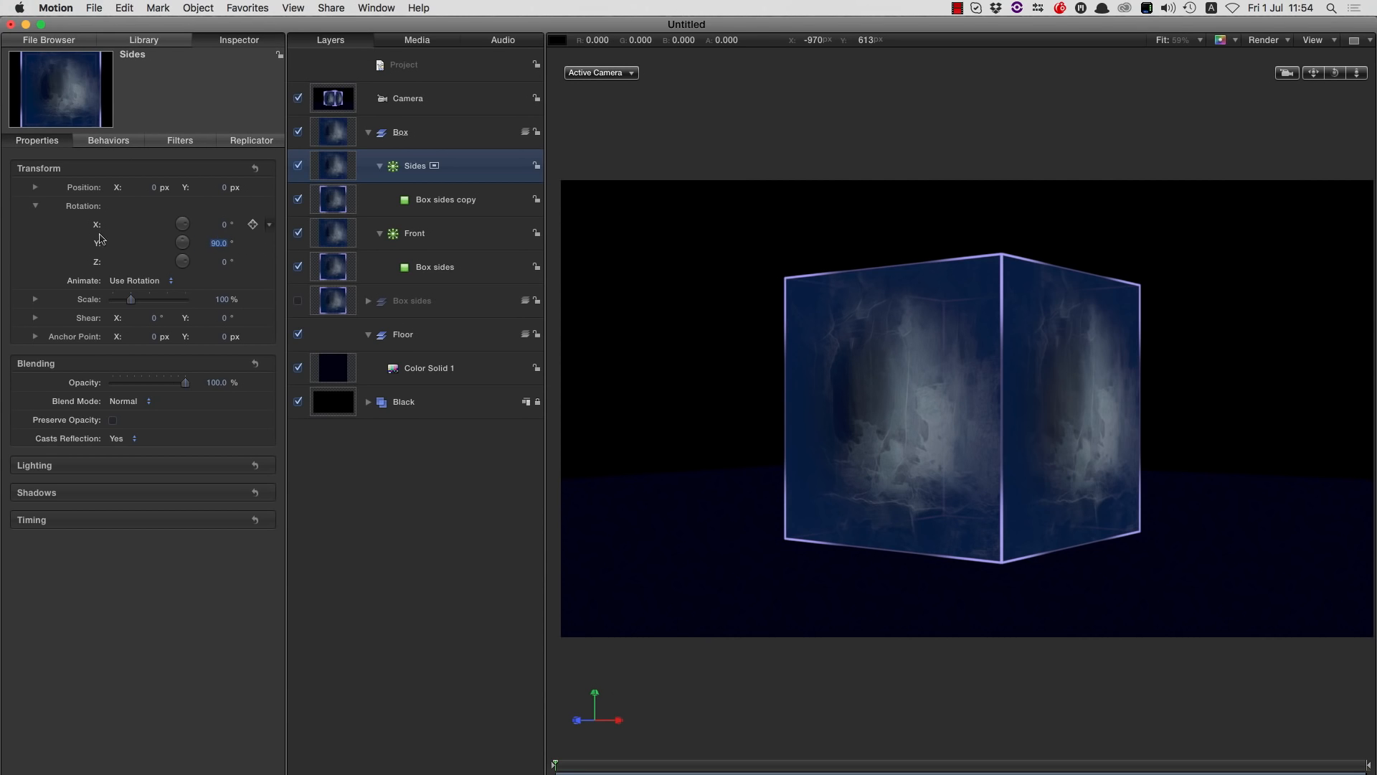
- Duplicate the Front replicator and rename the copy as Top
click(334, 166)
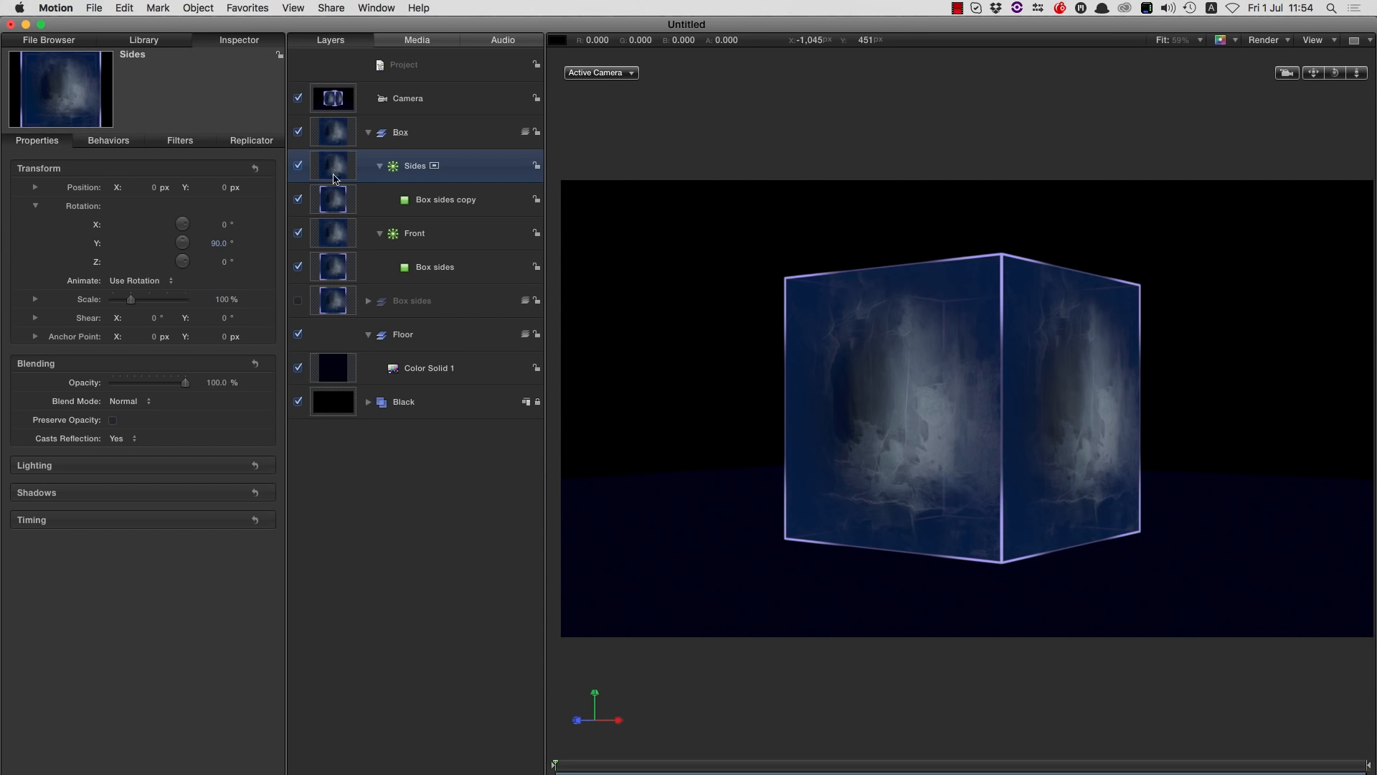
click(334, 237)
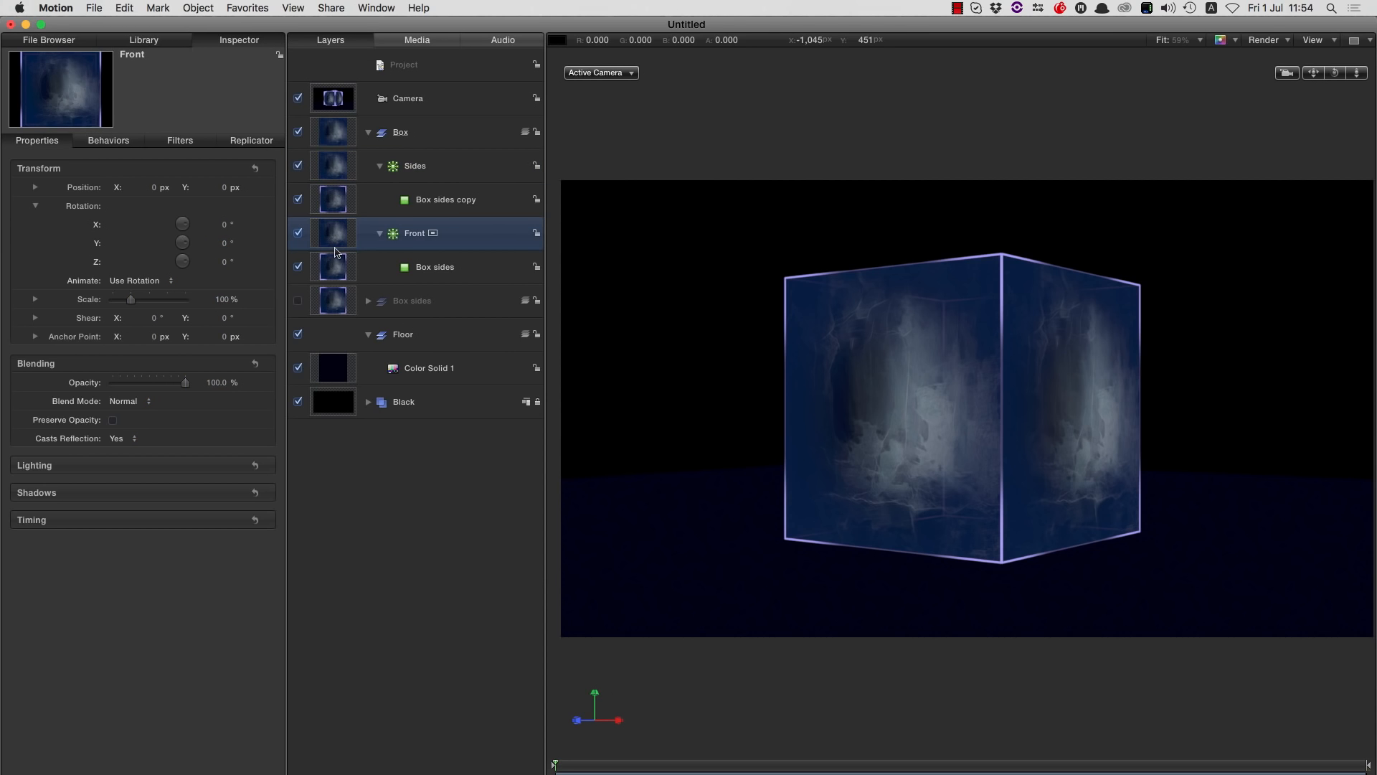
right_click(334, 236)
click(364, 277)
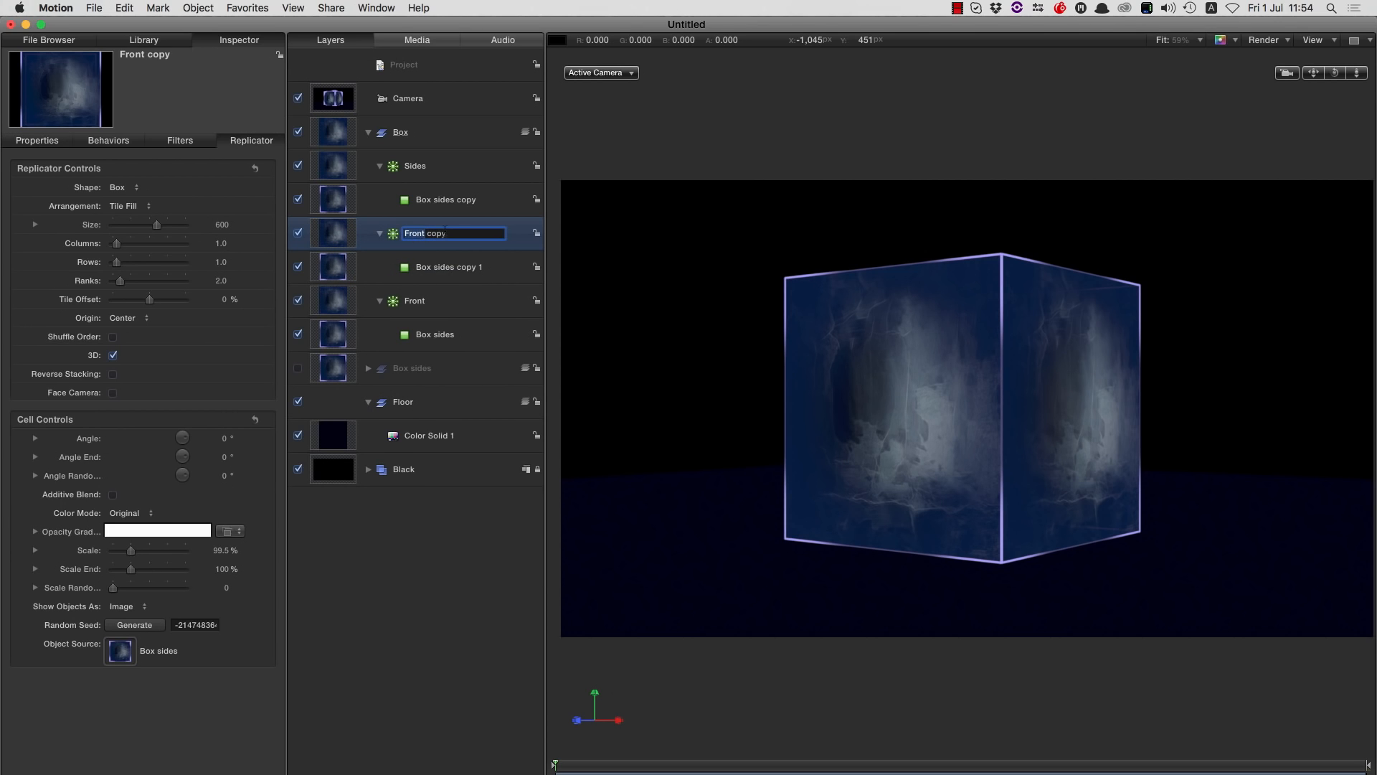
double_click(419, 234)
text(Top)
key(Return)
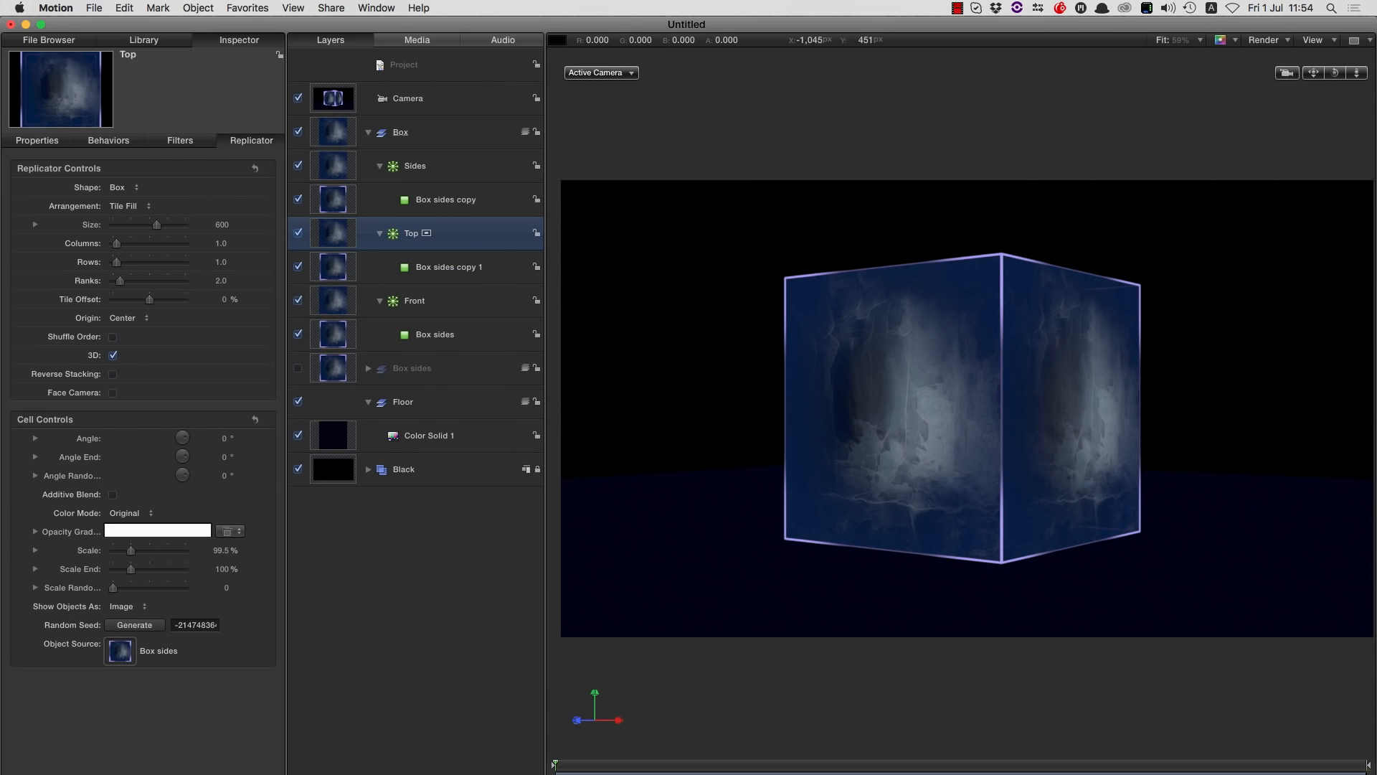
- Set the Top replicator's X rotation to 90°
click(40, 142)
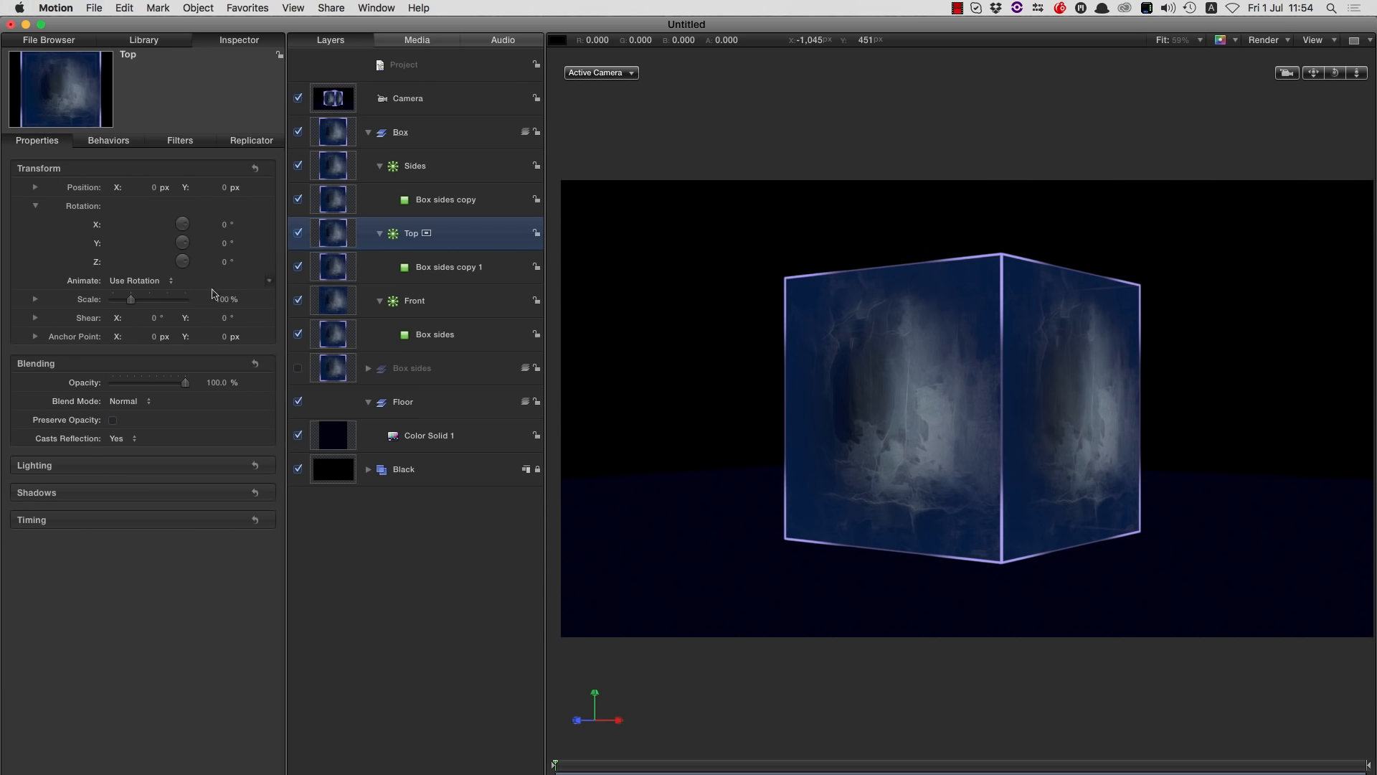
click(224, 225)
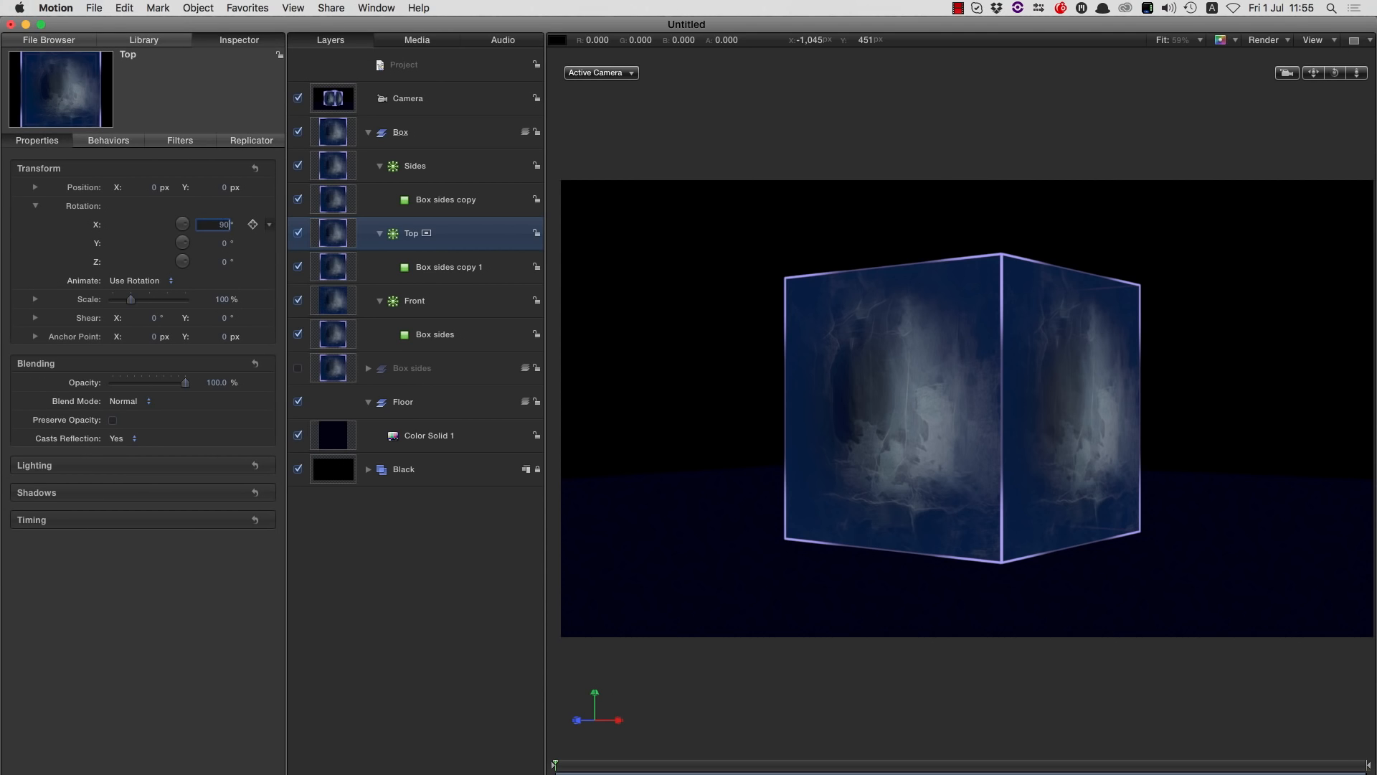
text(90)
key(Return)
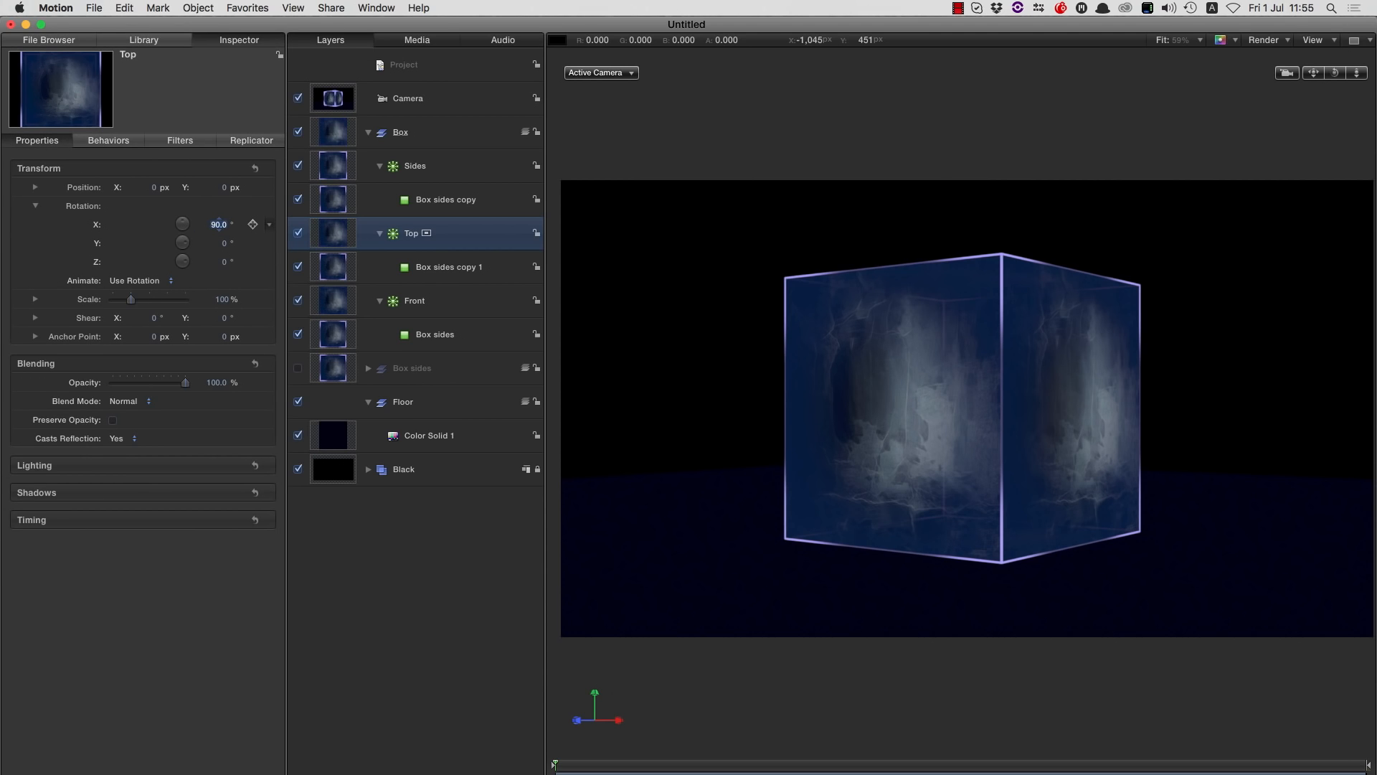
- Tilt the camera to about -16° X rotation to check the cube's top face, and reset the X rotation to 0°
click(334, 96)
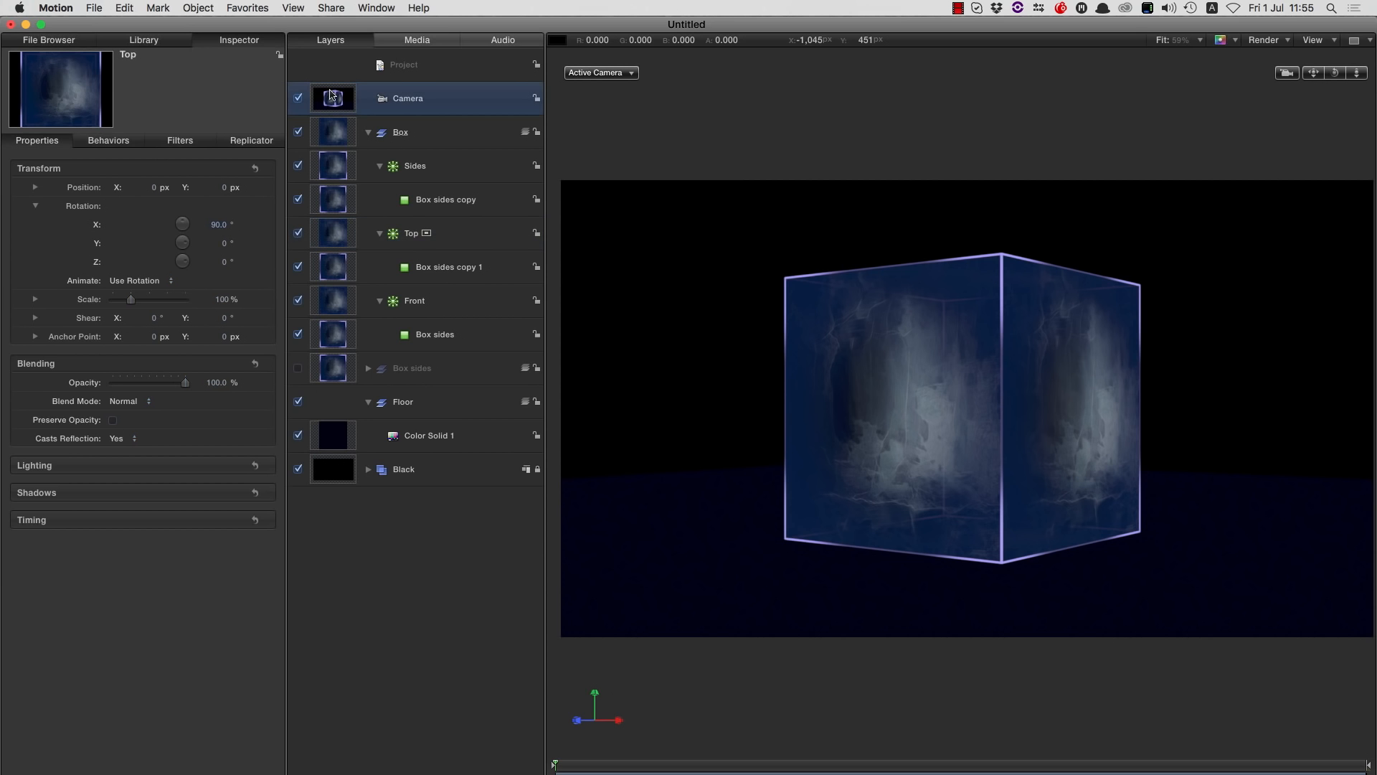
drag(222, 224, 210, 234)
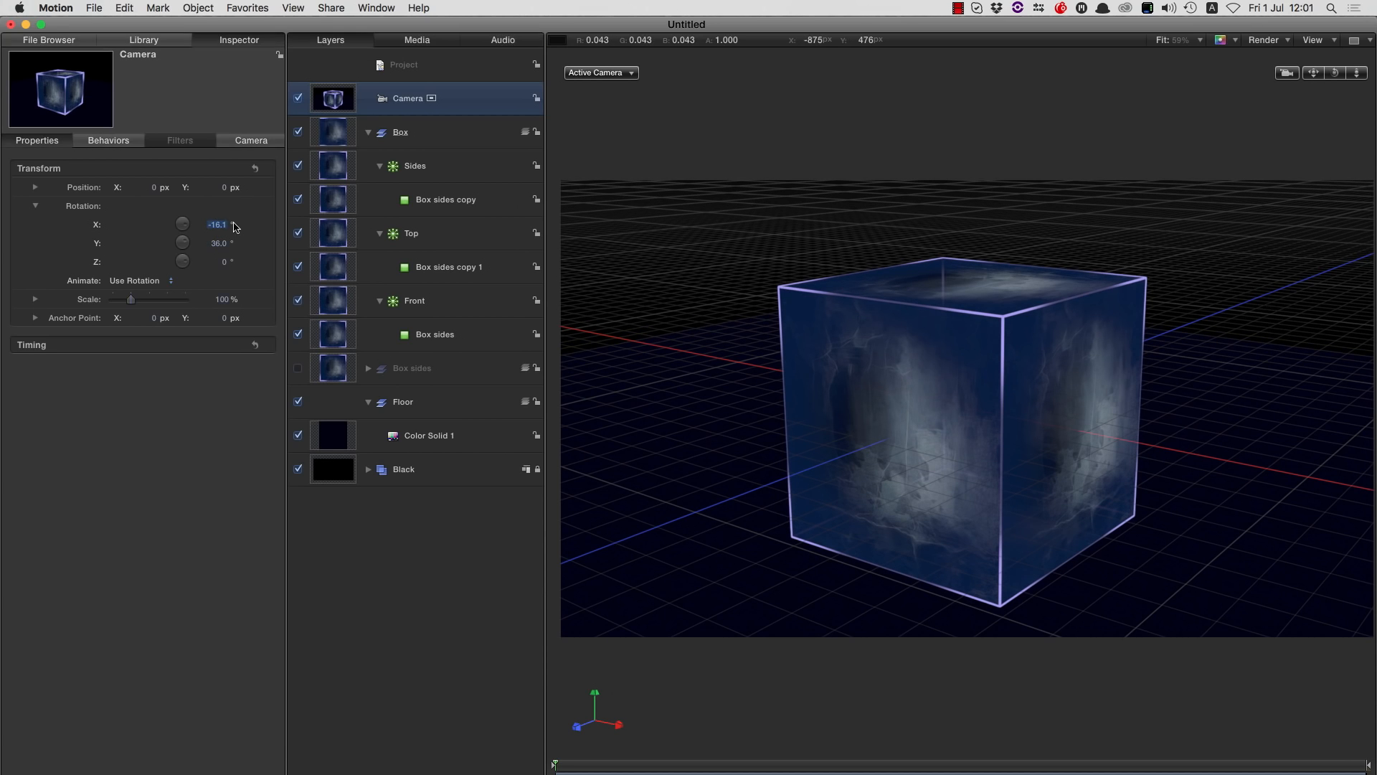
click(219, 225)
text(0)
key(Return)
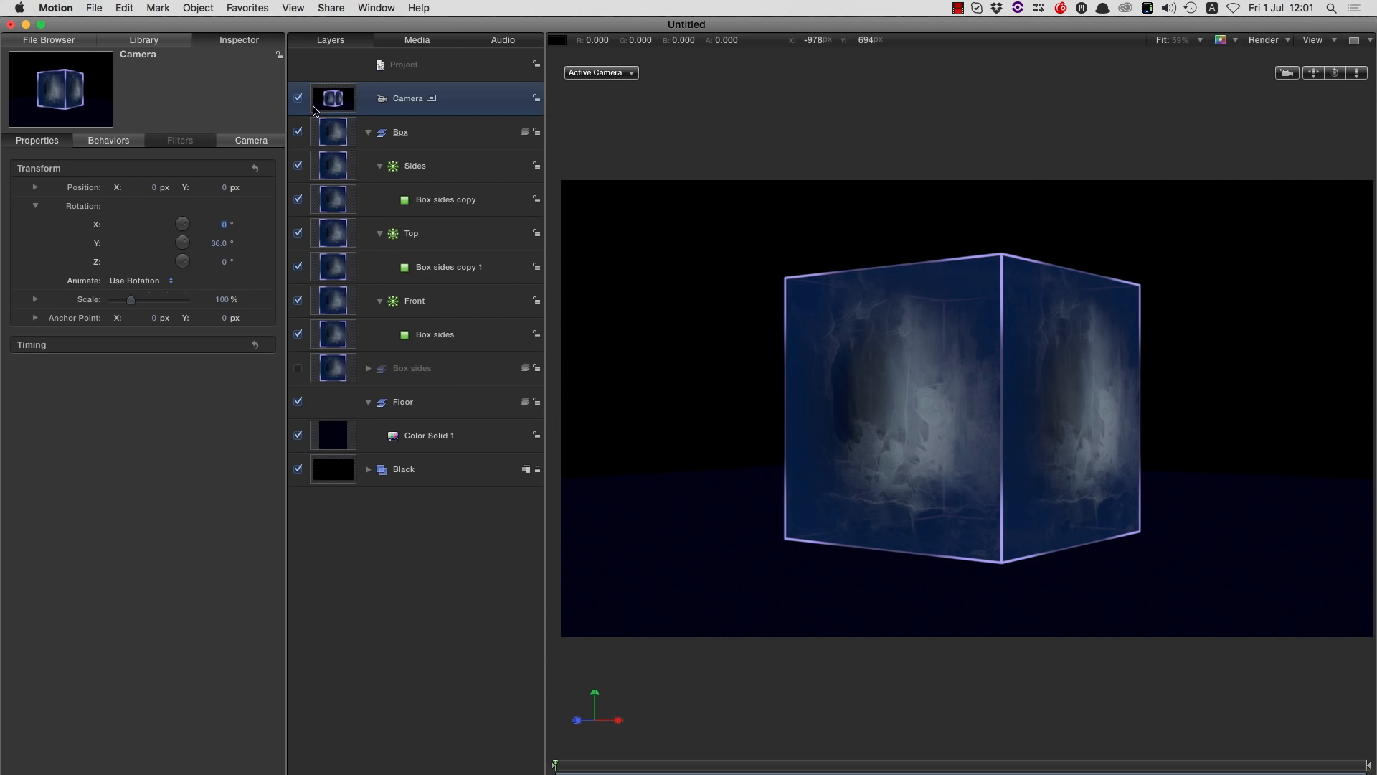
- Disable the camera and add Core Comp.mov at the top of the layer stack in its own group, converted to 2D
click(298, 98)
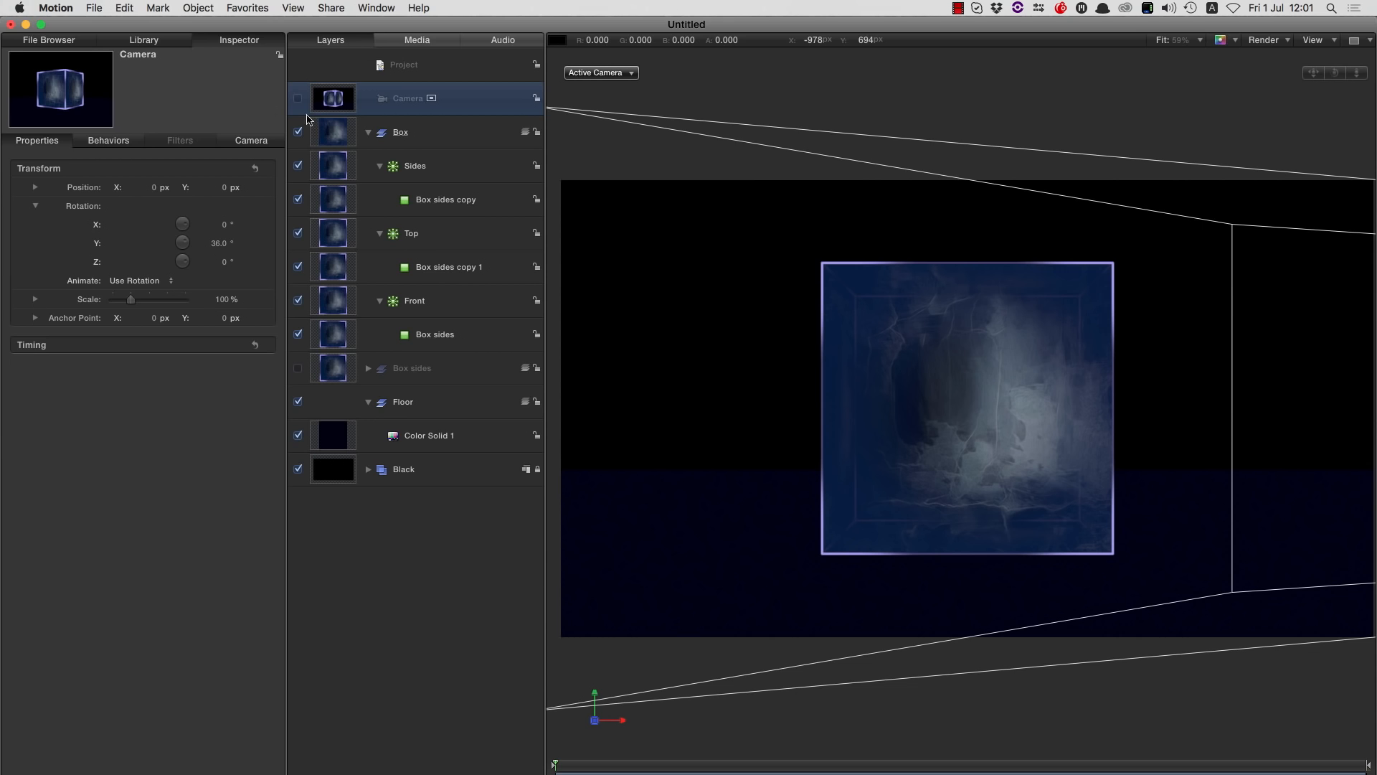
click(61, 40)
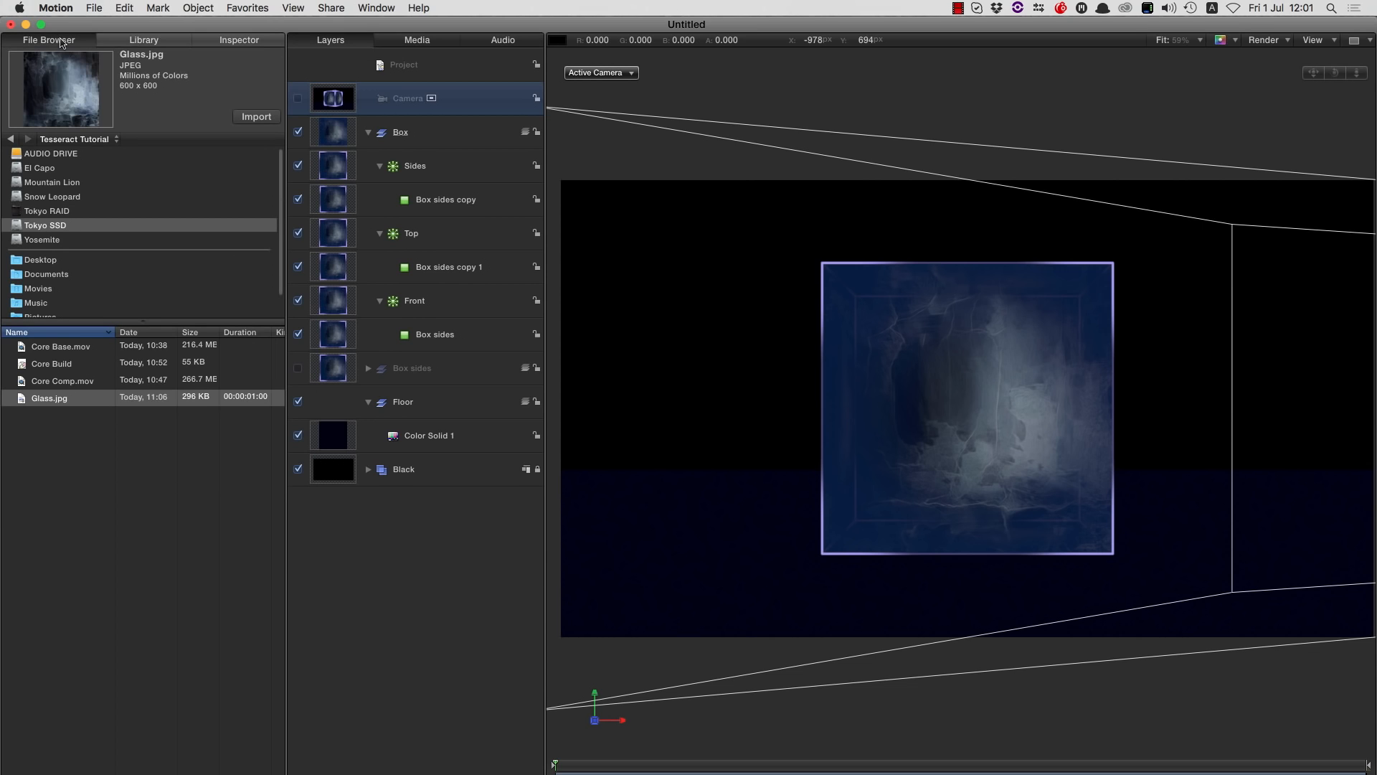
click(64, 381)
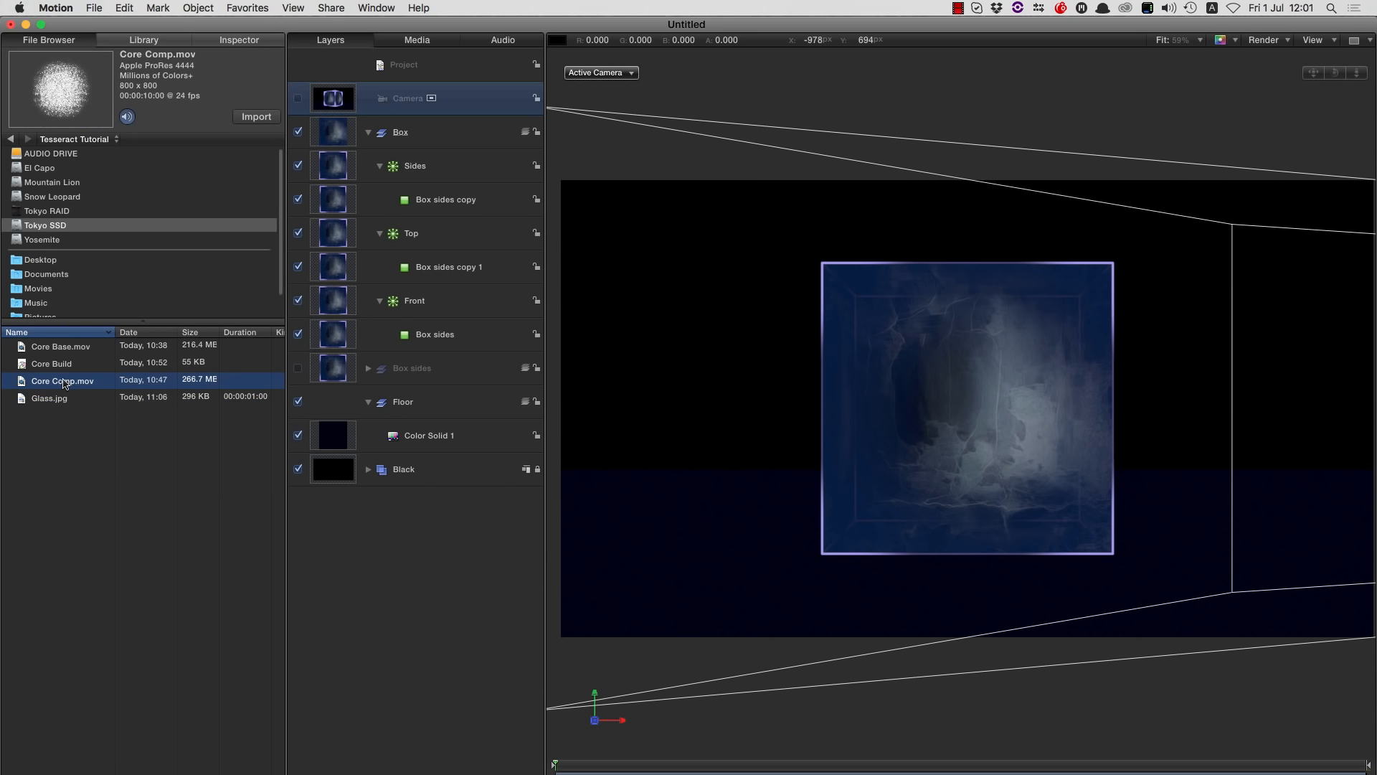
drag(64, 382, 323, 94)
right_click(332, 95)
click(324, 93)
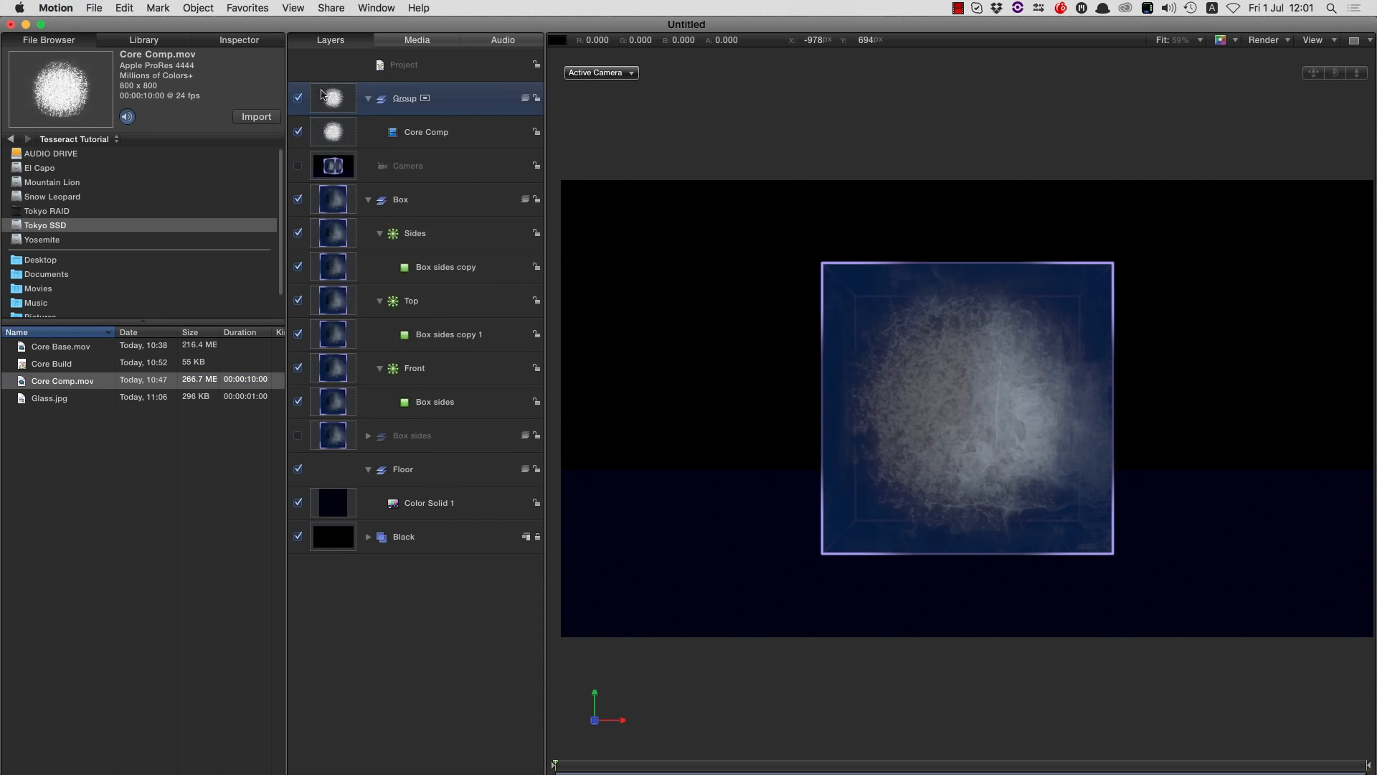
right_click(329, 92)
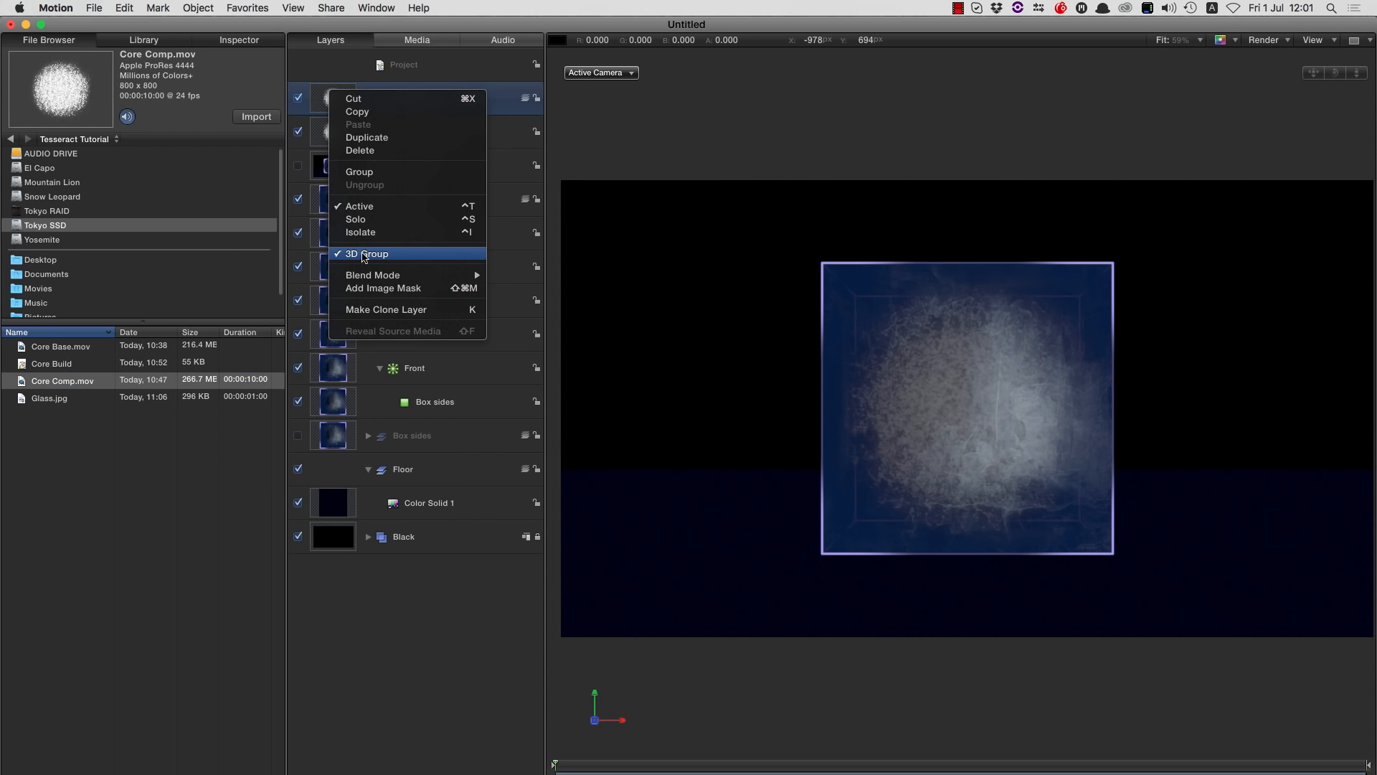
click(365, 255)
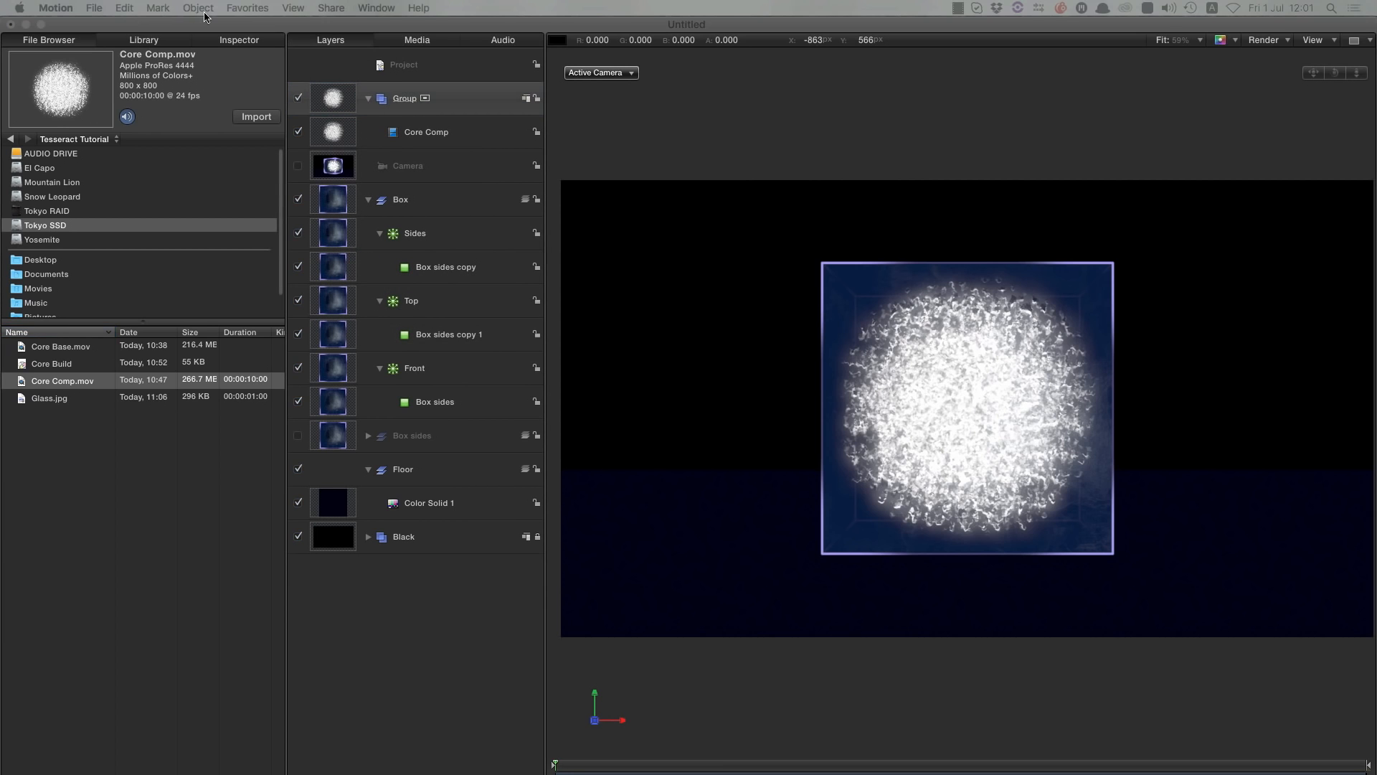
- Set the blend mode of the group holding Core Comp to Screen and turn the camera back on
click(250, 46)
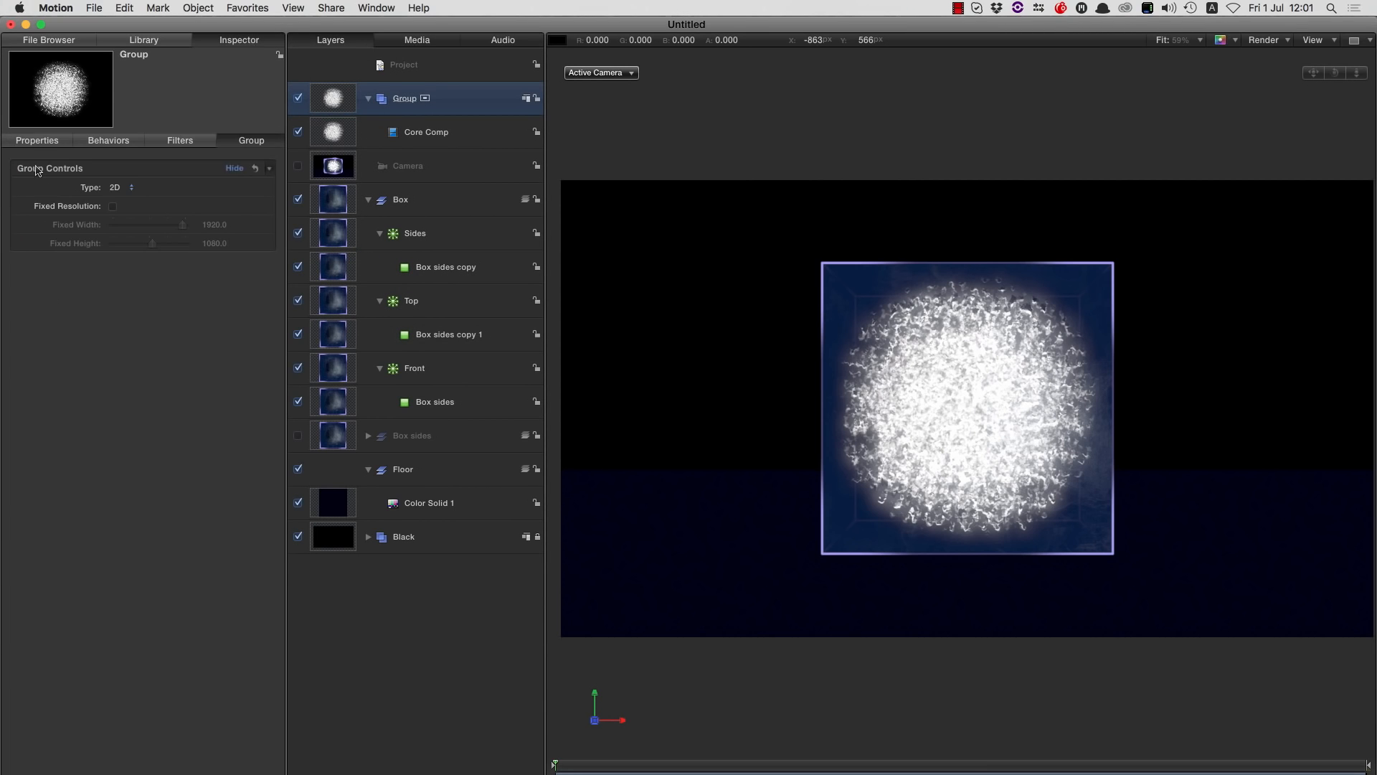
click(43, 144)
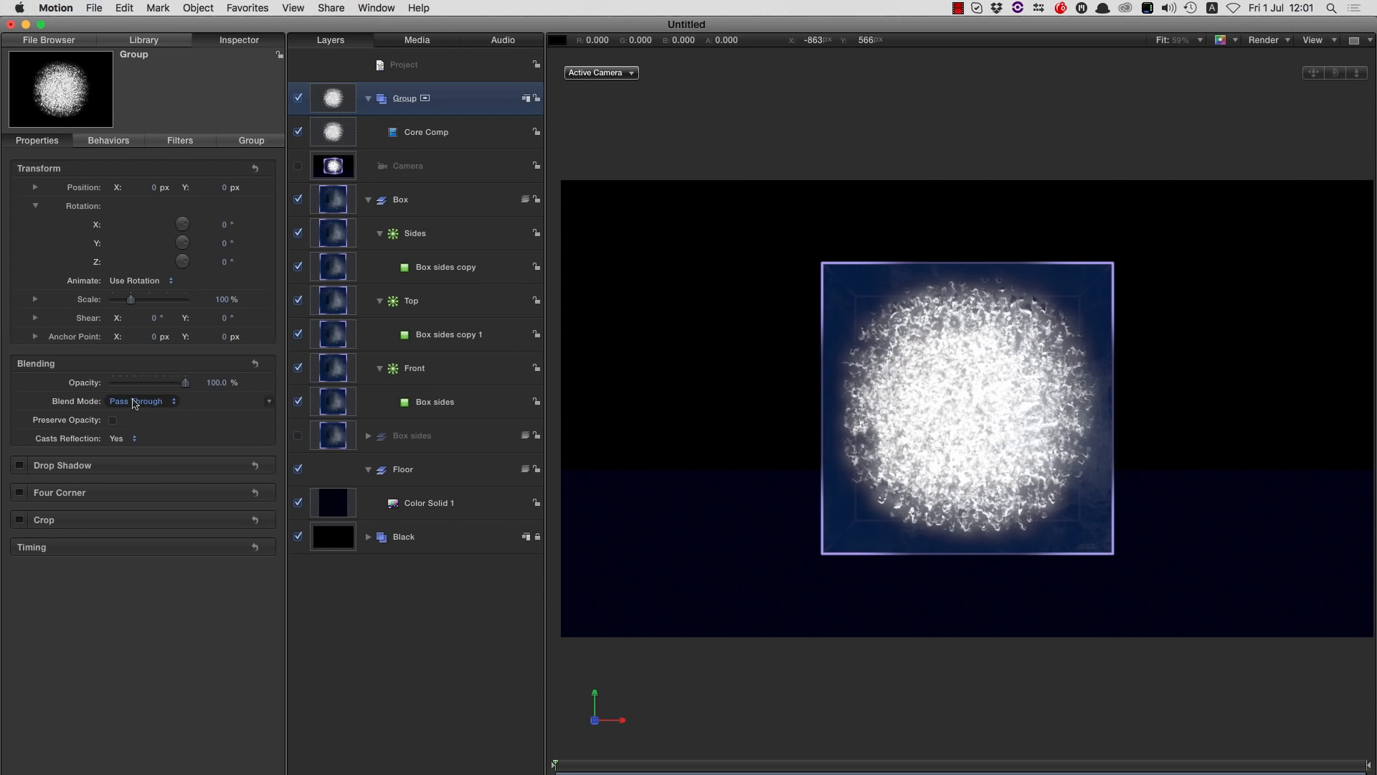
click(134, 403)
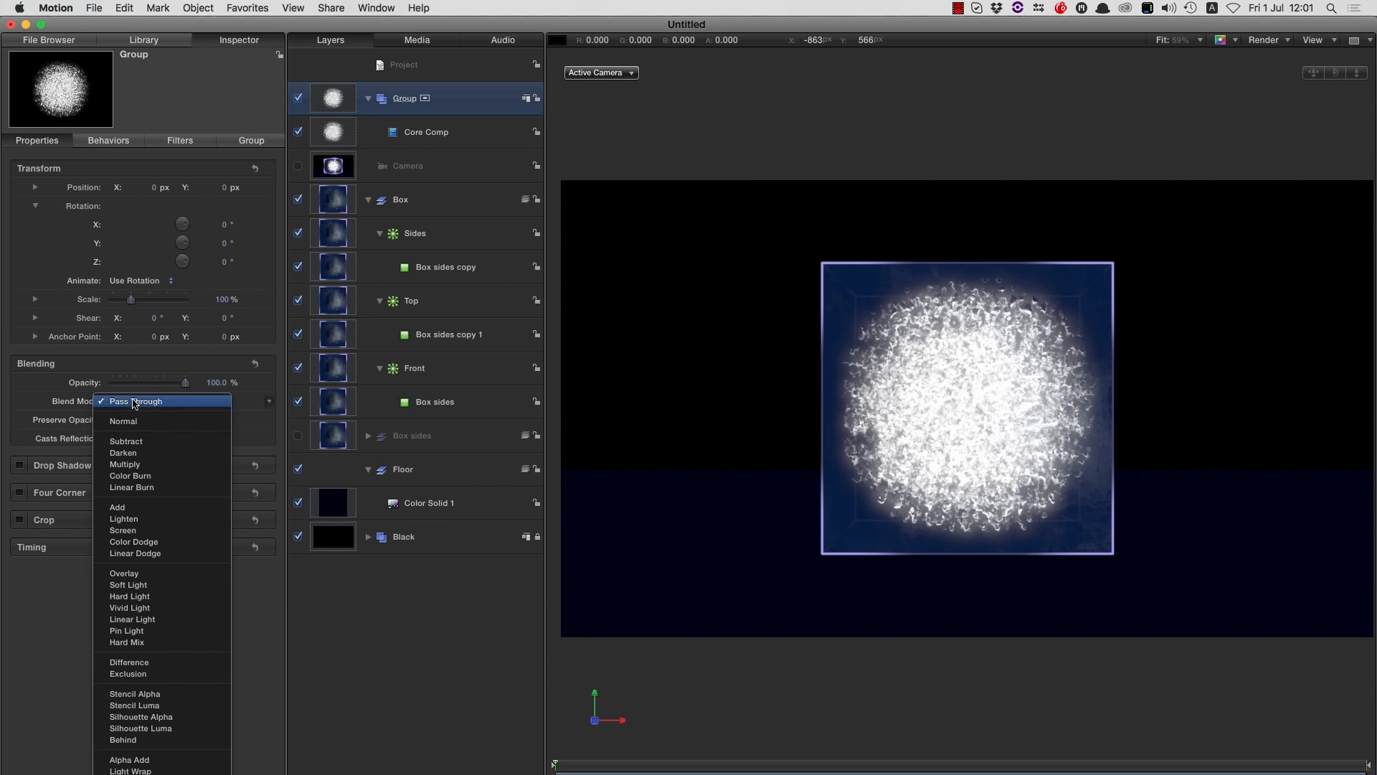
click(153, 531)
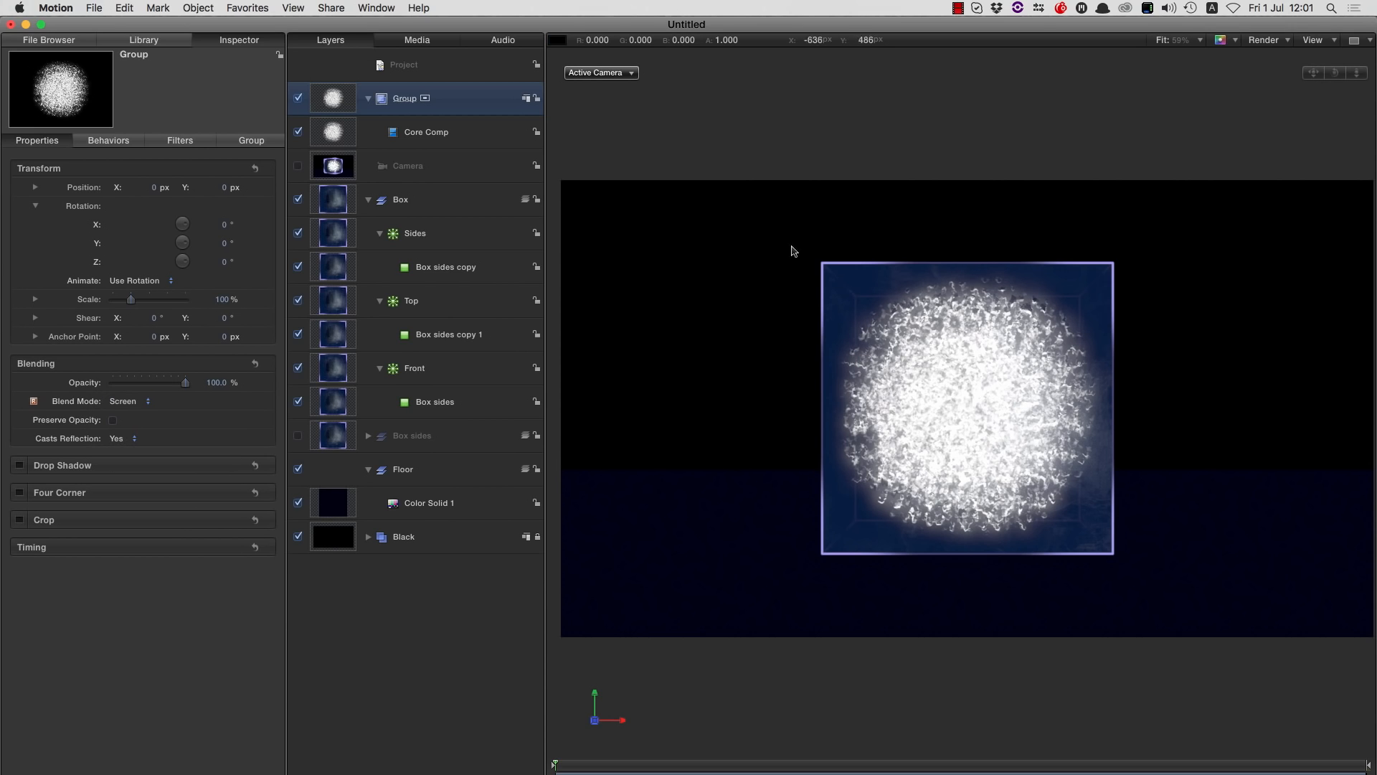
click(298, 166)
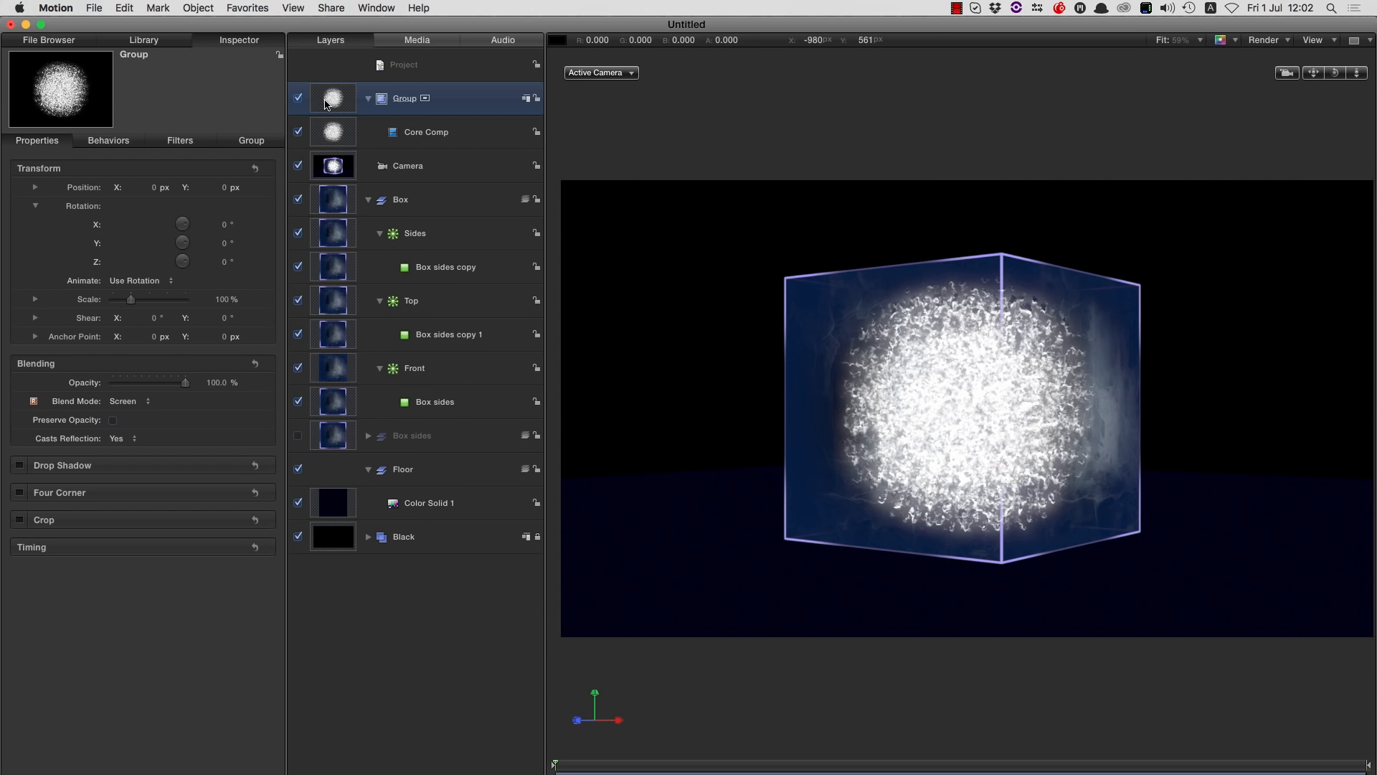
- Apply the Color Balance color correction filter to the group holding Core Comp
click(151, 42)
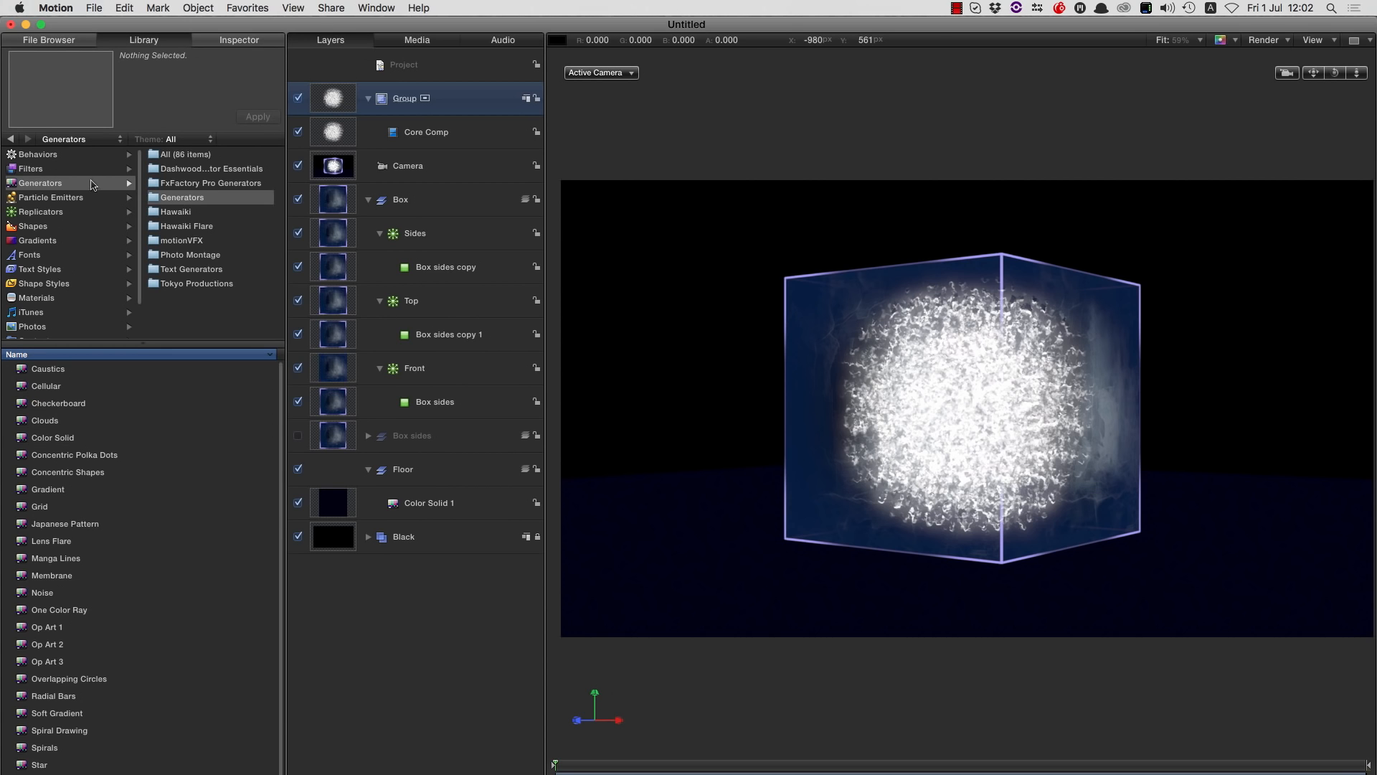
click(43, 171)
click(204, 198)
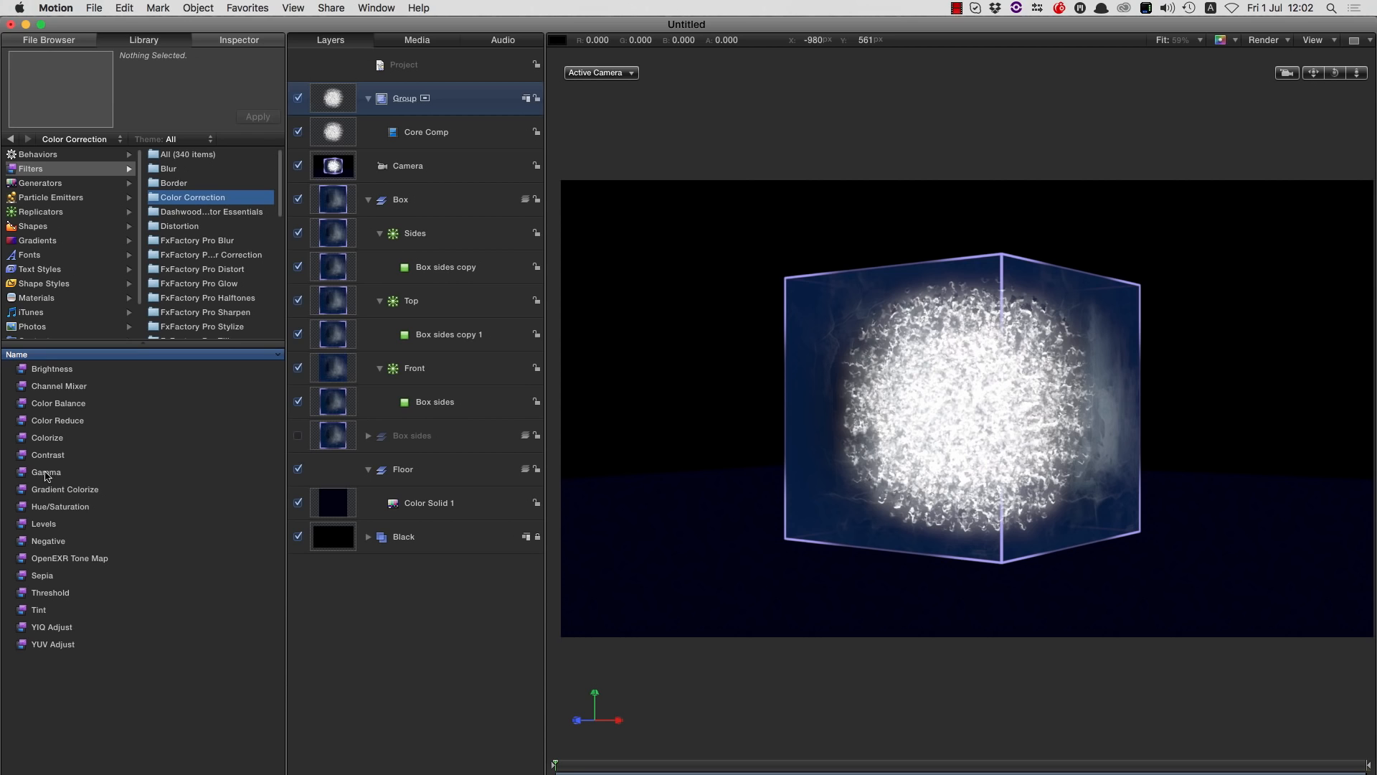
drag(22, 406, 316, 96)
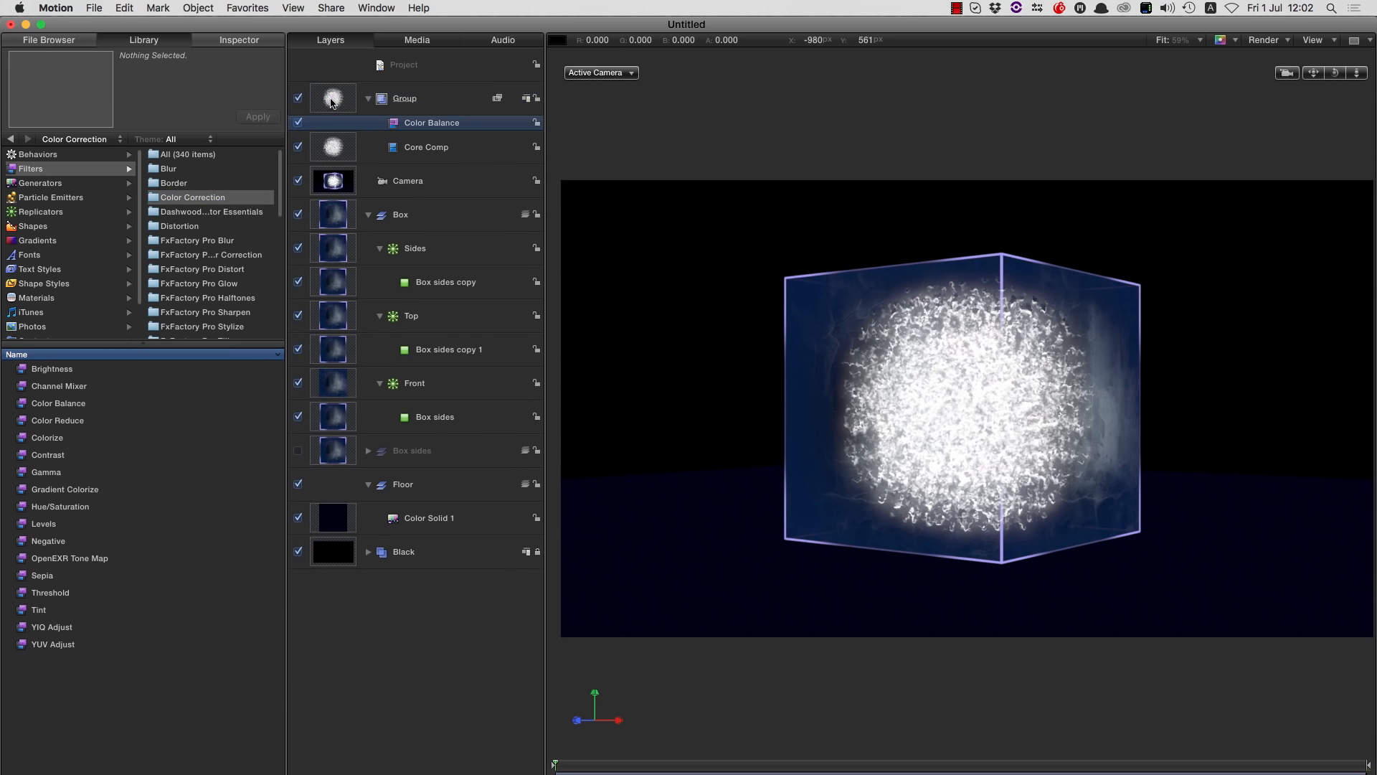
- Shift the Color Balance filter's midtones slightly towards a muted blue-violet
click(245, 40)
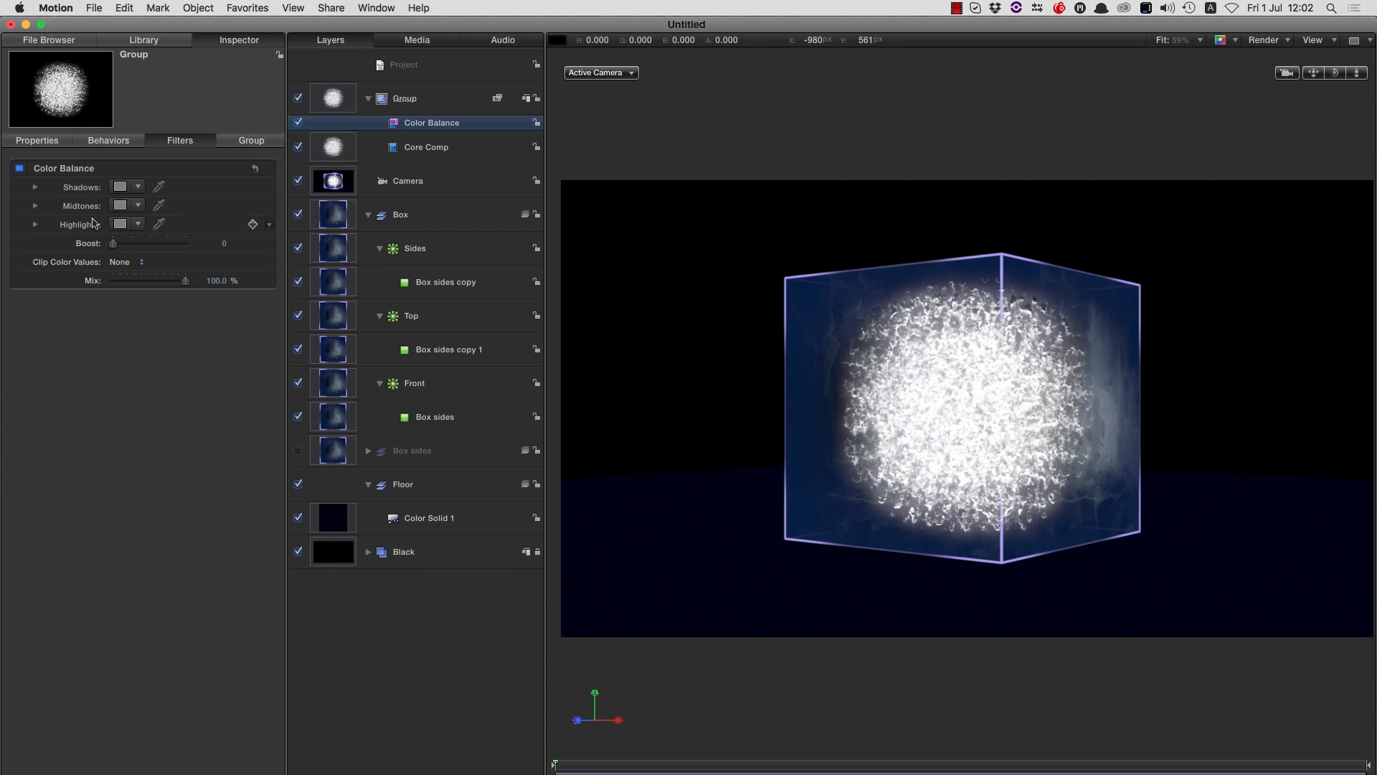
click(120, 205)
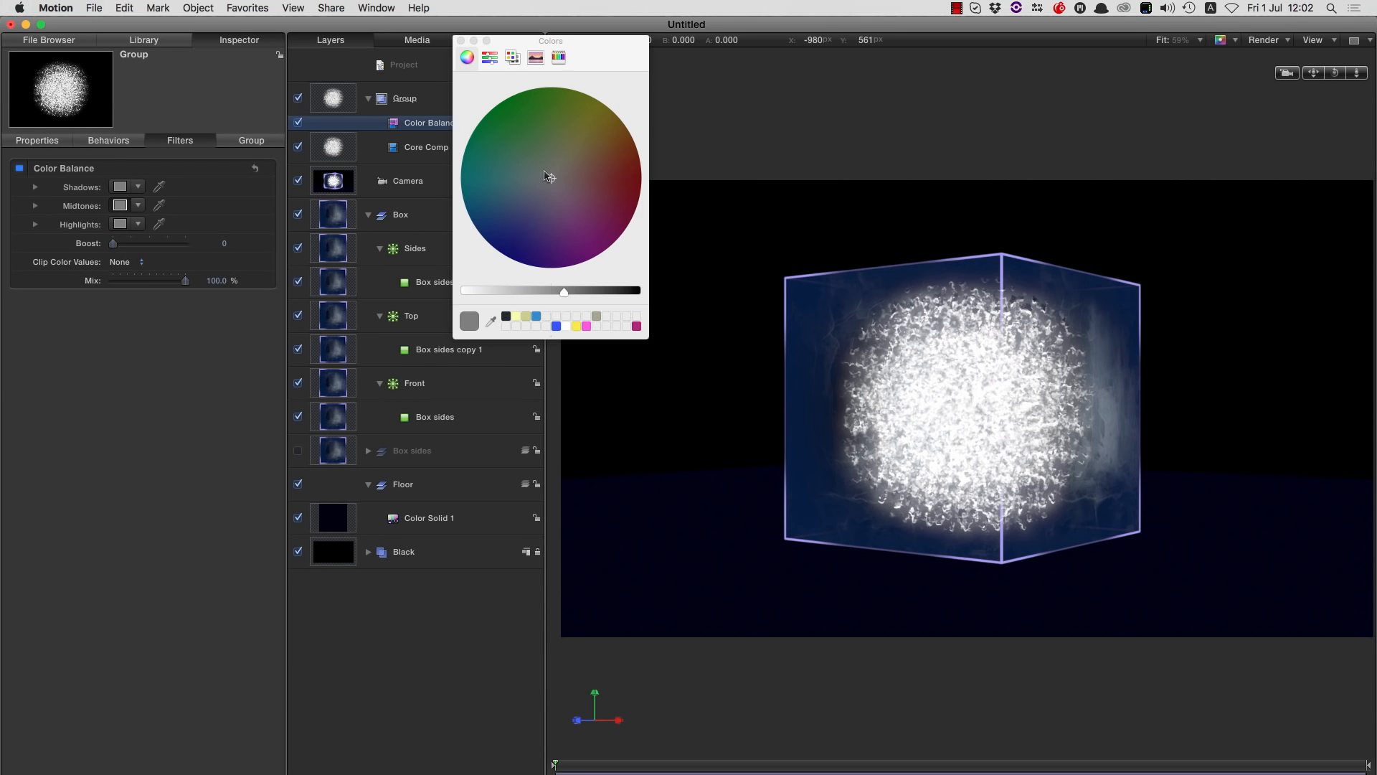
drag(551, 179, 537, 202)
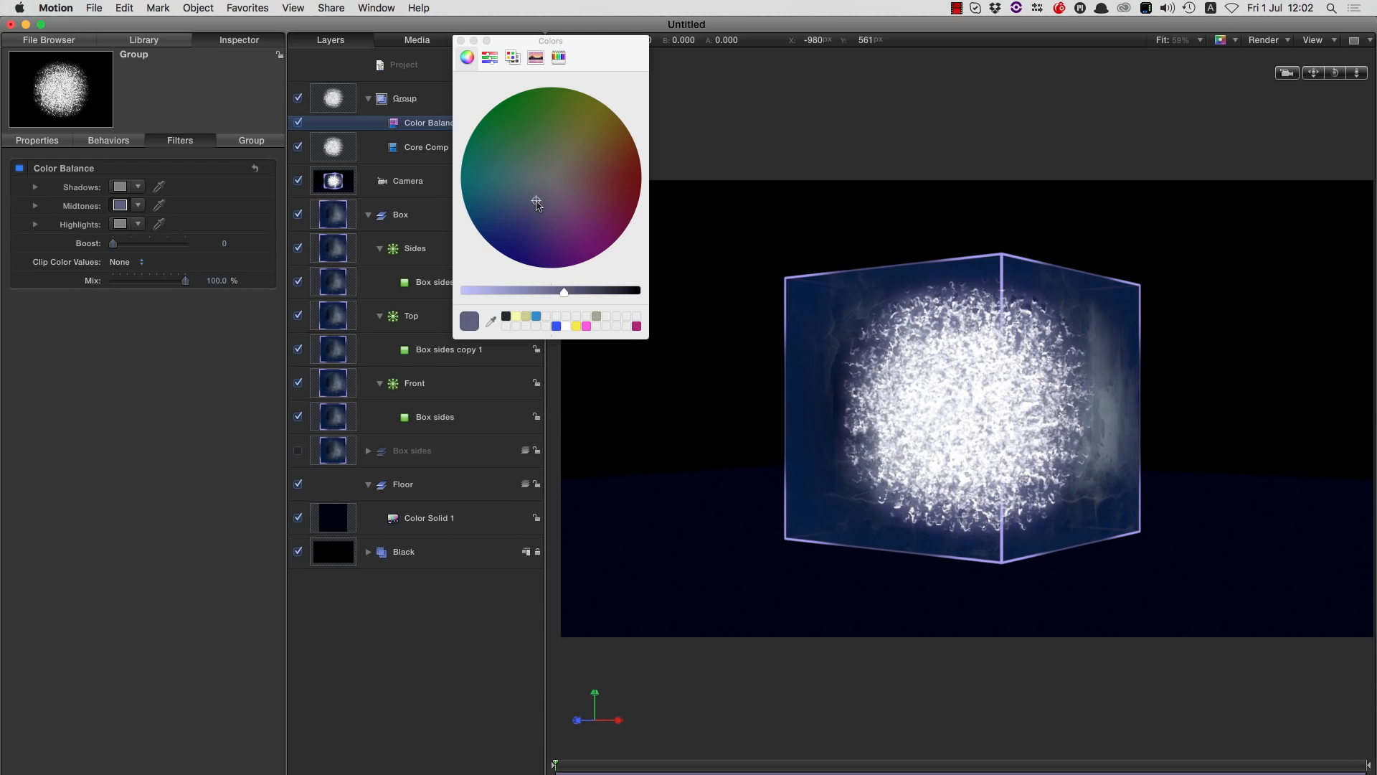
click(461, 41)
- Rename the group holding Core Comp as Core
click(401, 105)
click(461, 102)
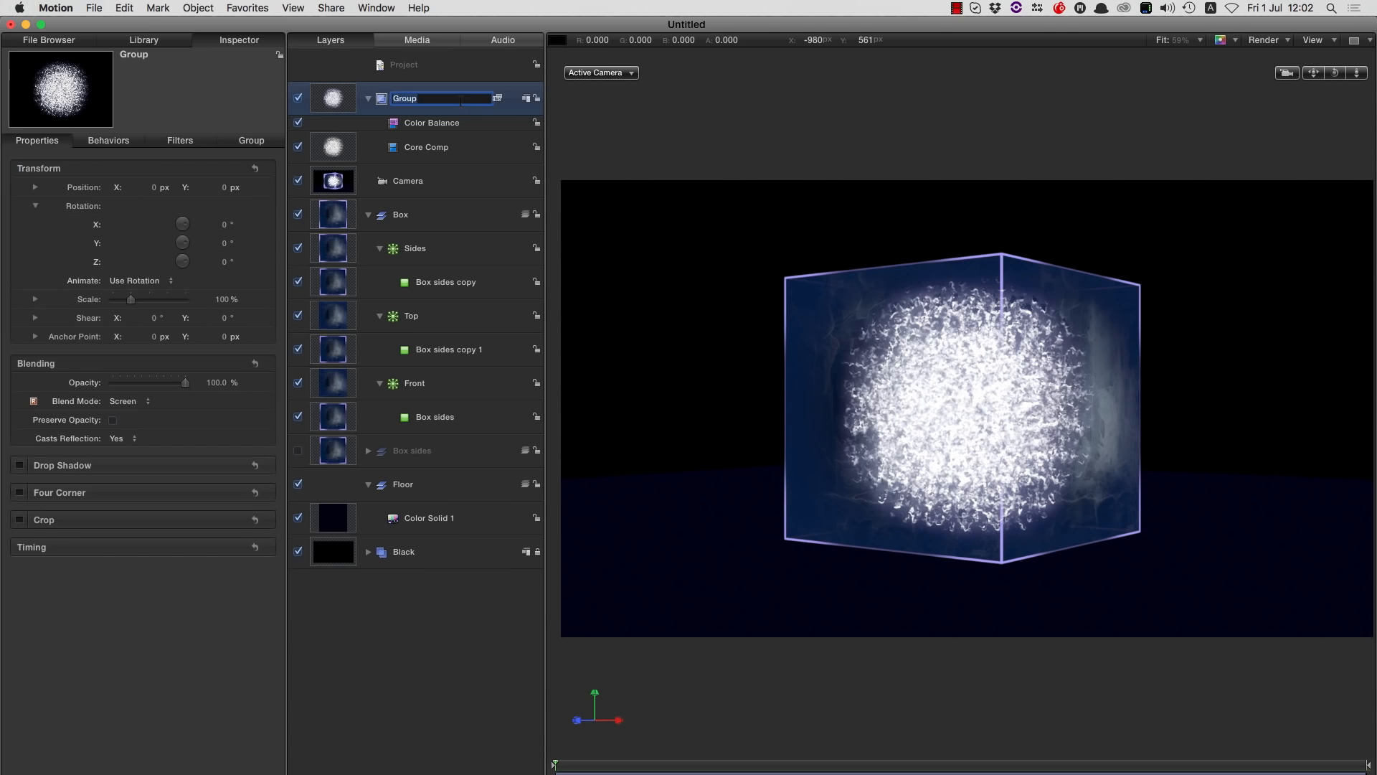
text(Core)
key(Return)
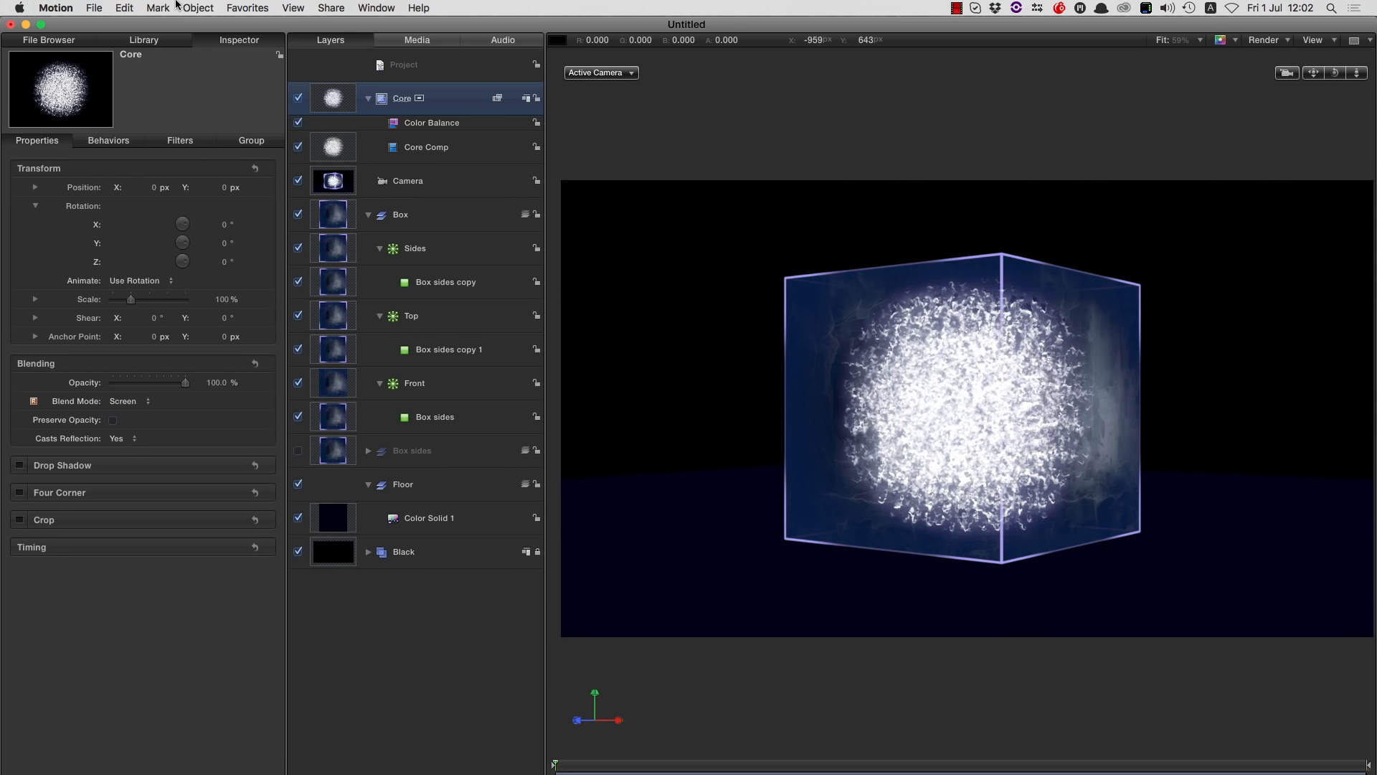
- Add a point light to the scene and set its intensity to 1000% and falloff to 10%
click(199, 8)
click(214, 61)
click(218, 225)
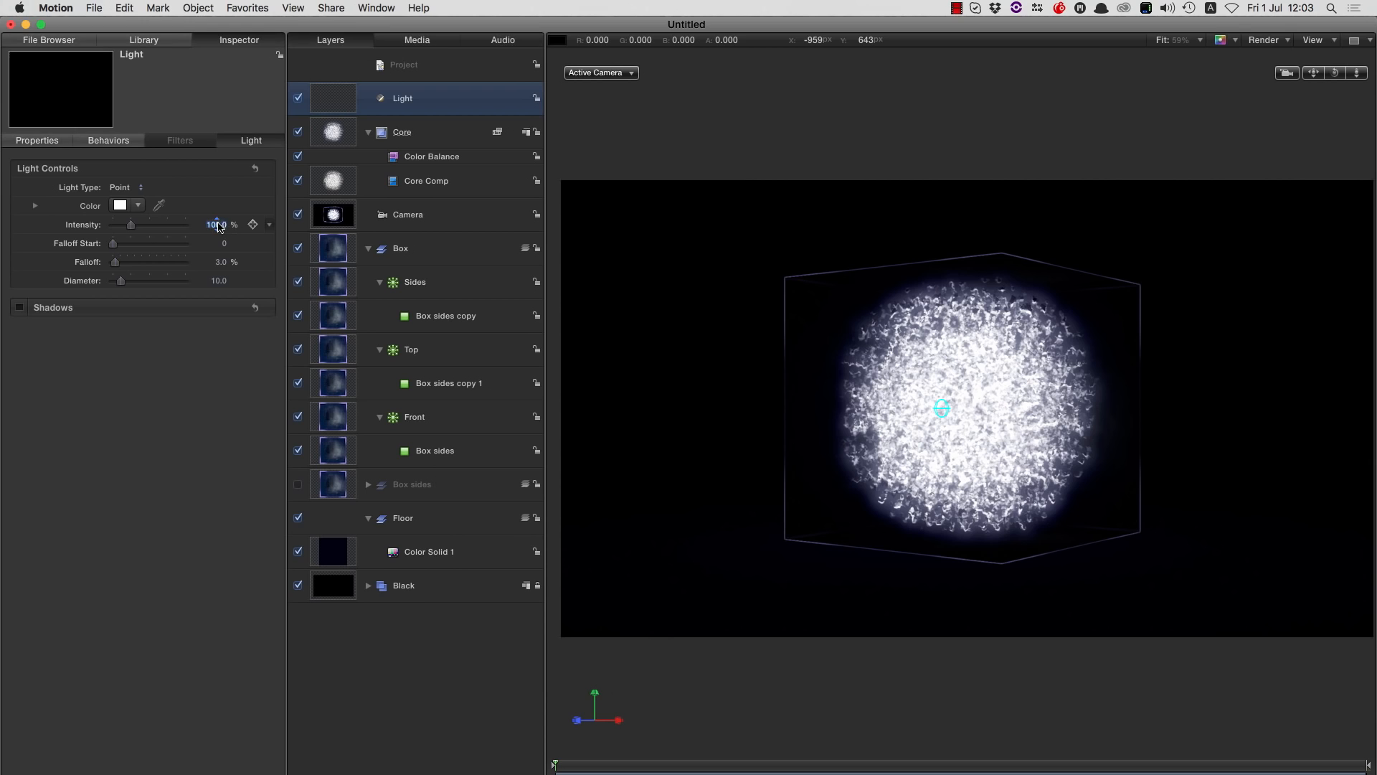
text(1000)
key(Tab)
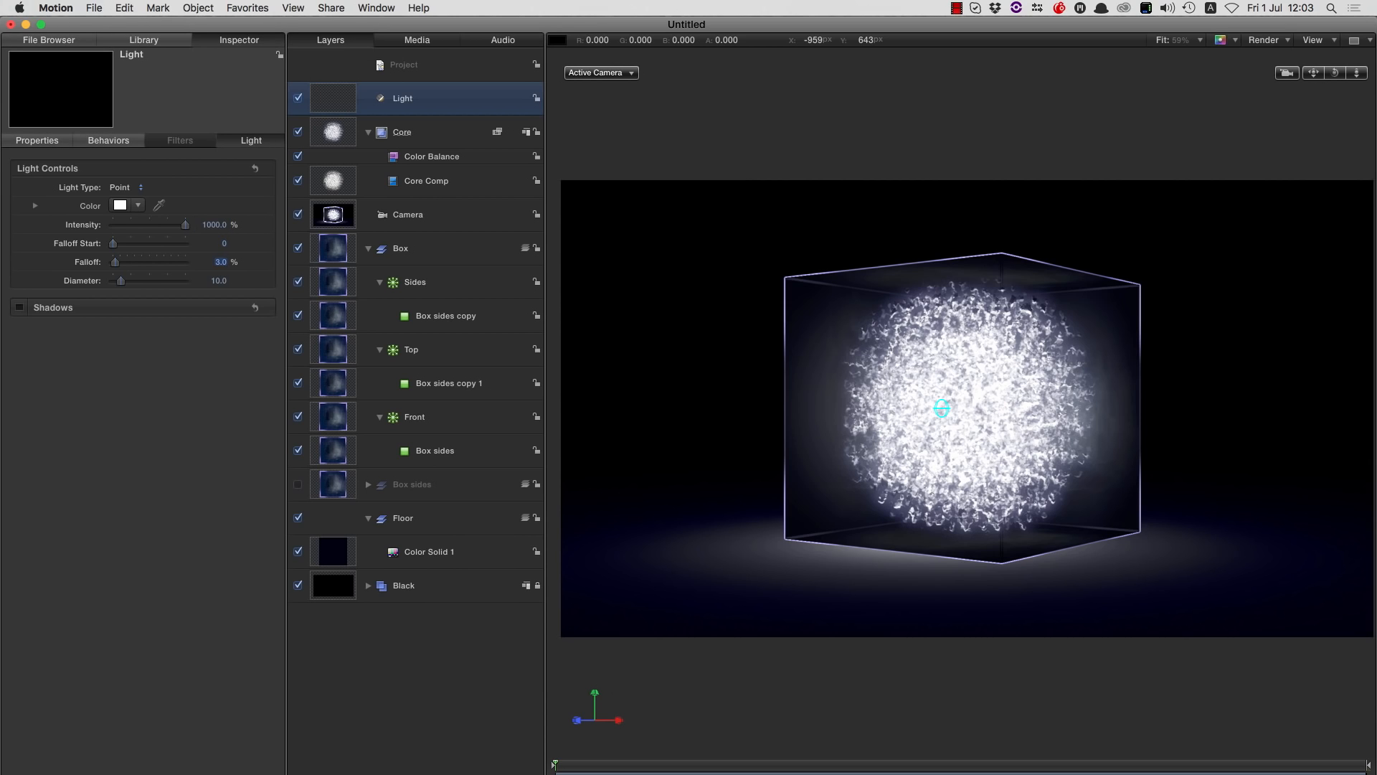
text(10)
key(Return)
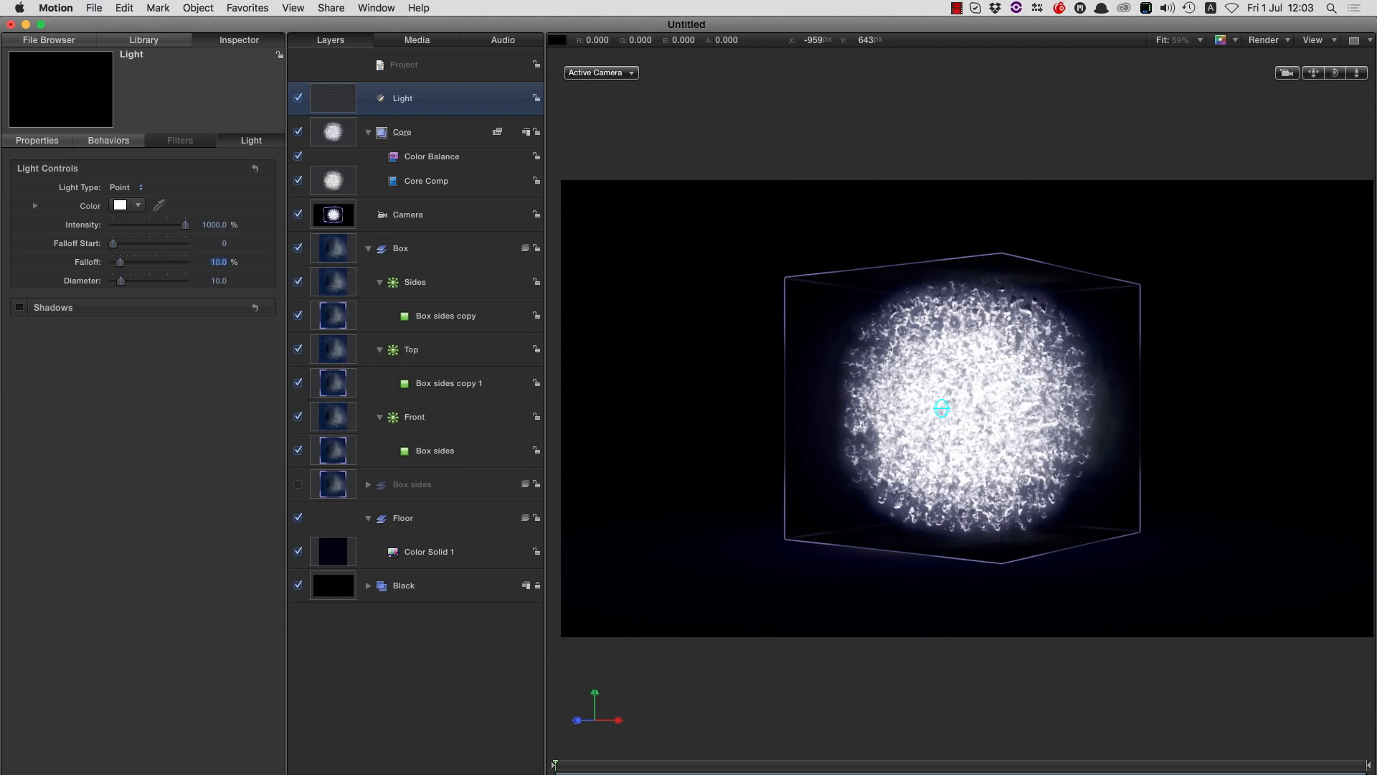
- Position the point light at the cube's upper corner with X 310, Y 310 and Z -310 px
click(37, 141)
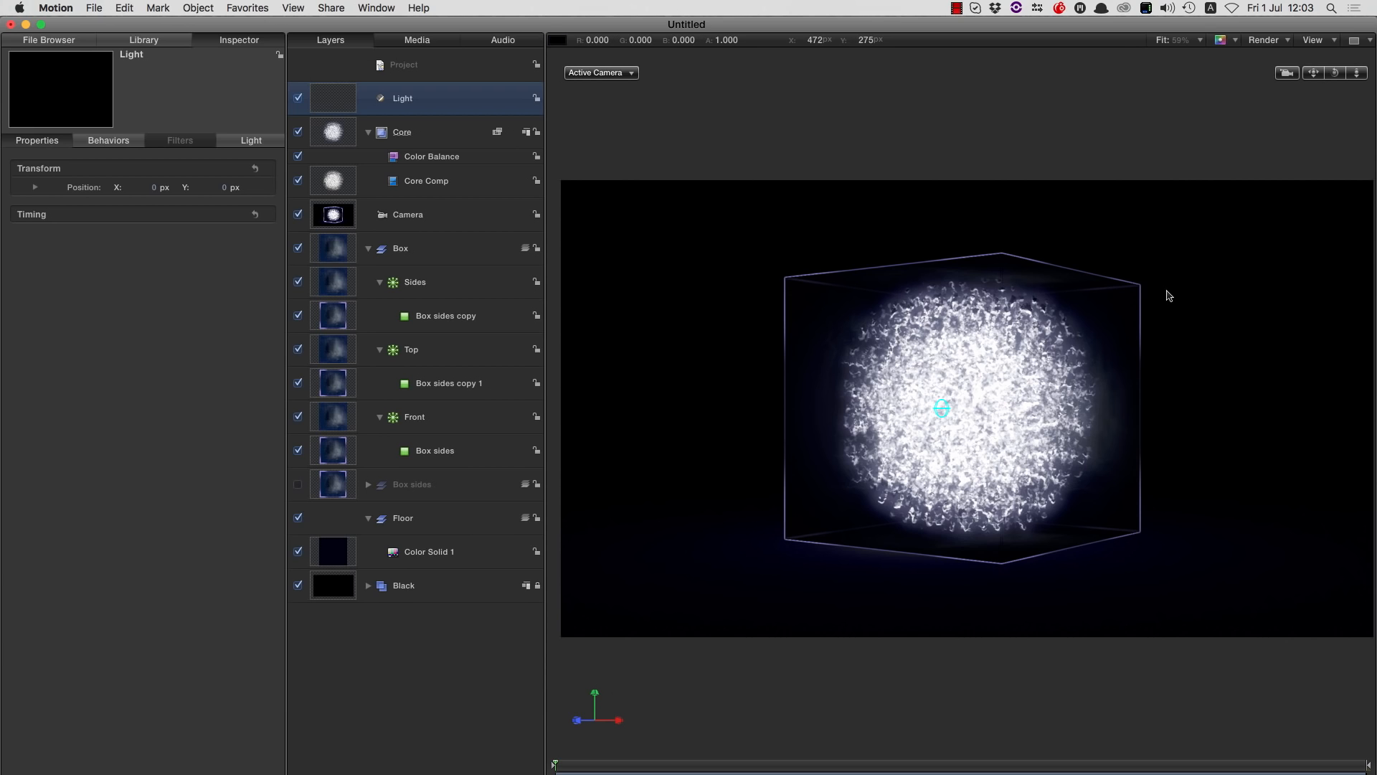
click(36, 188)
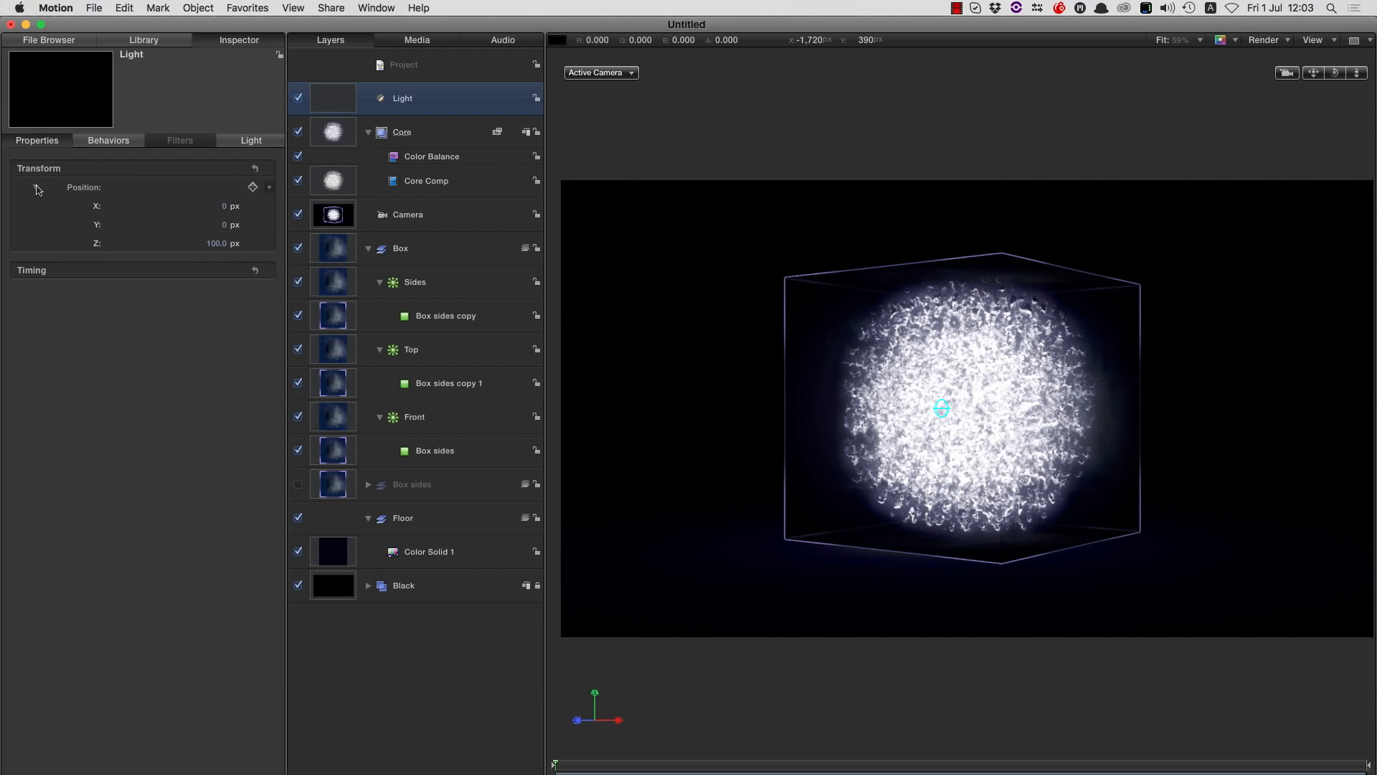
click(226, 206)
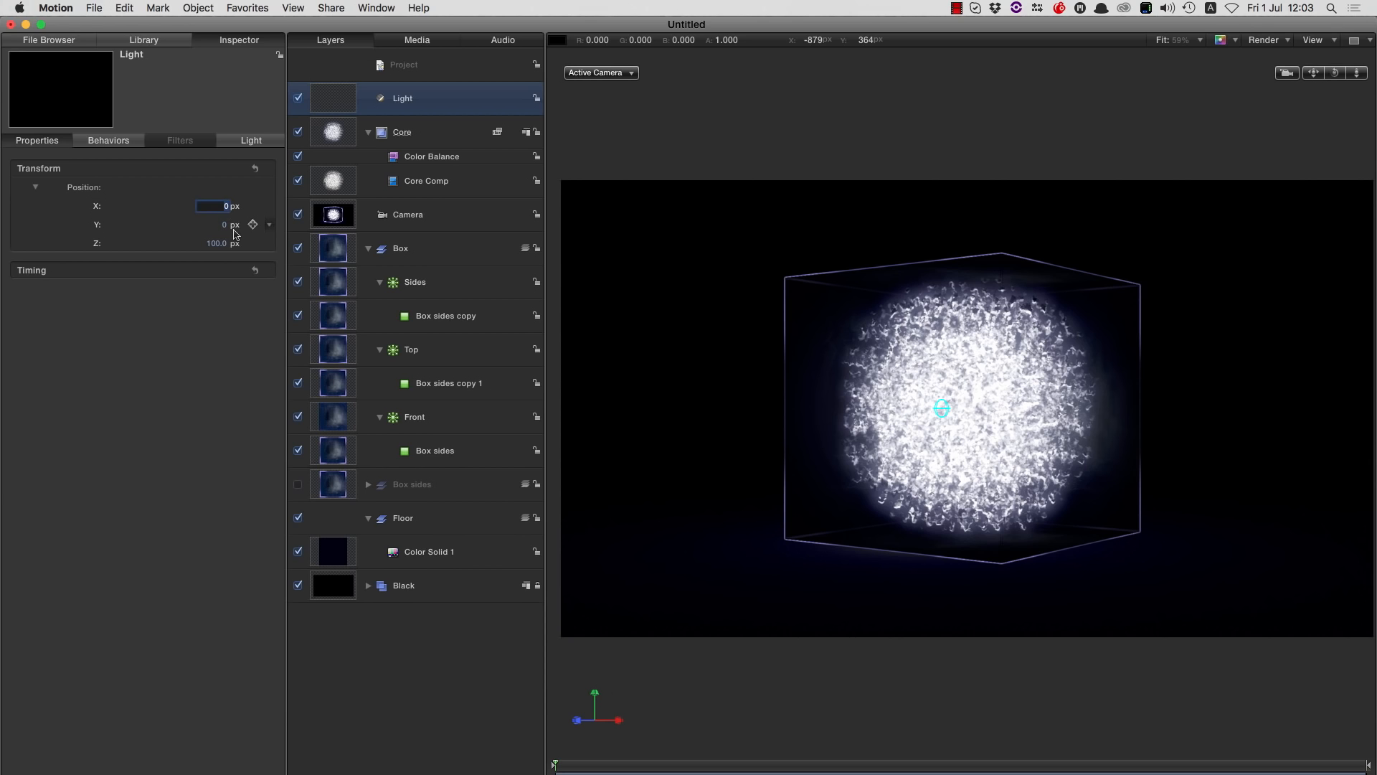
text(310)
key(Return)
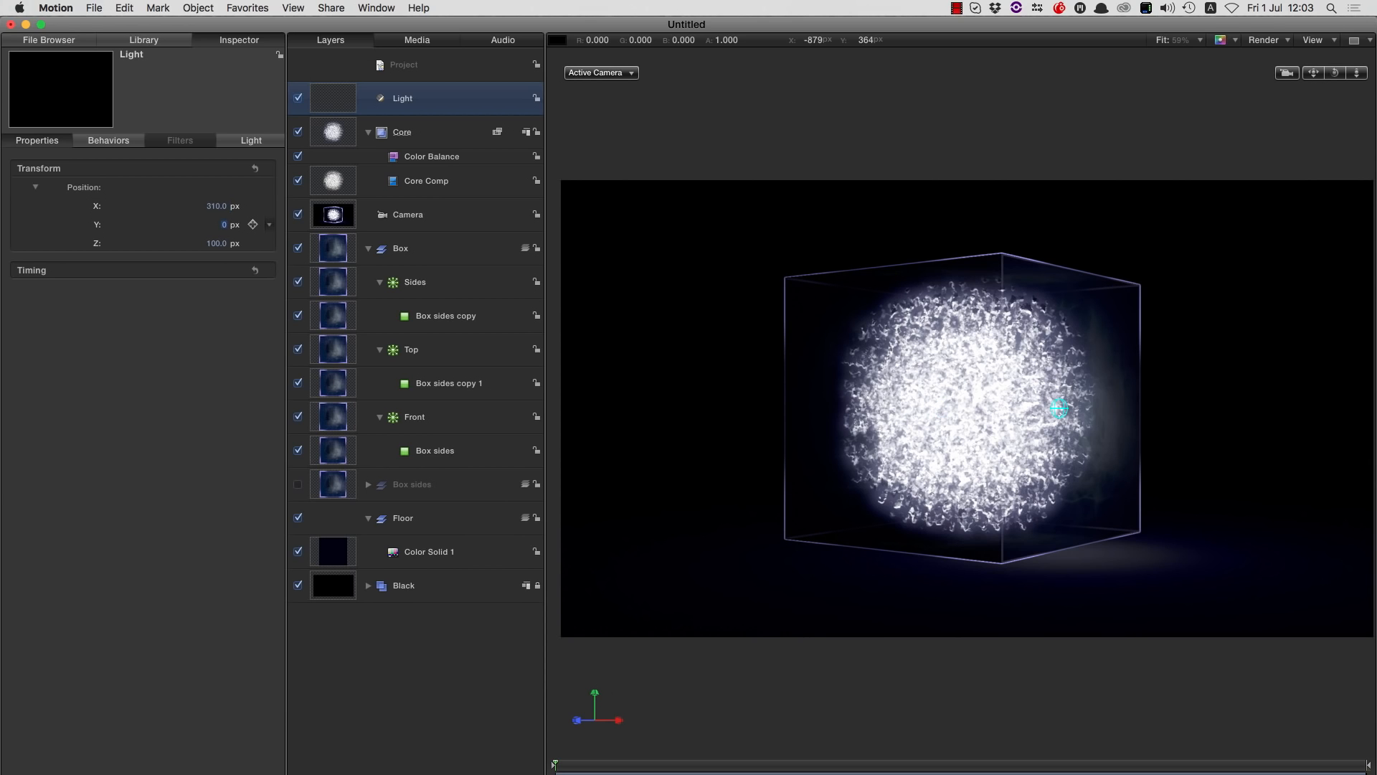
text(31)
key(Tab)
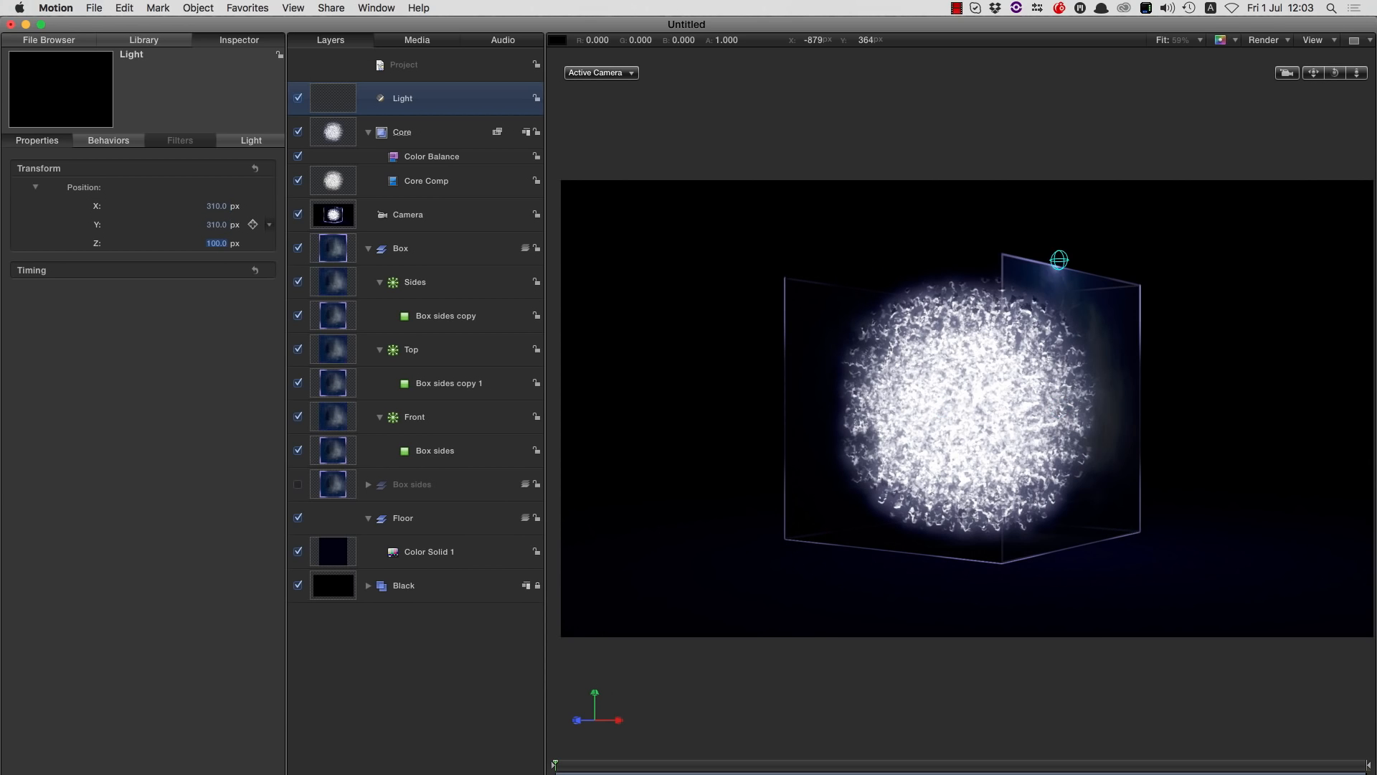
text(-310)
key(Return)
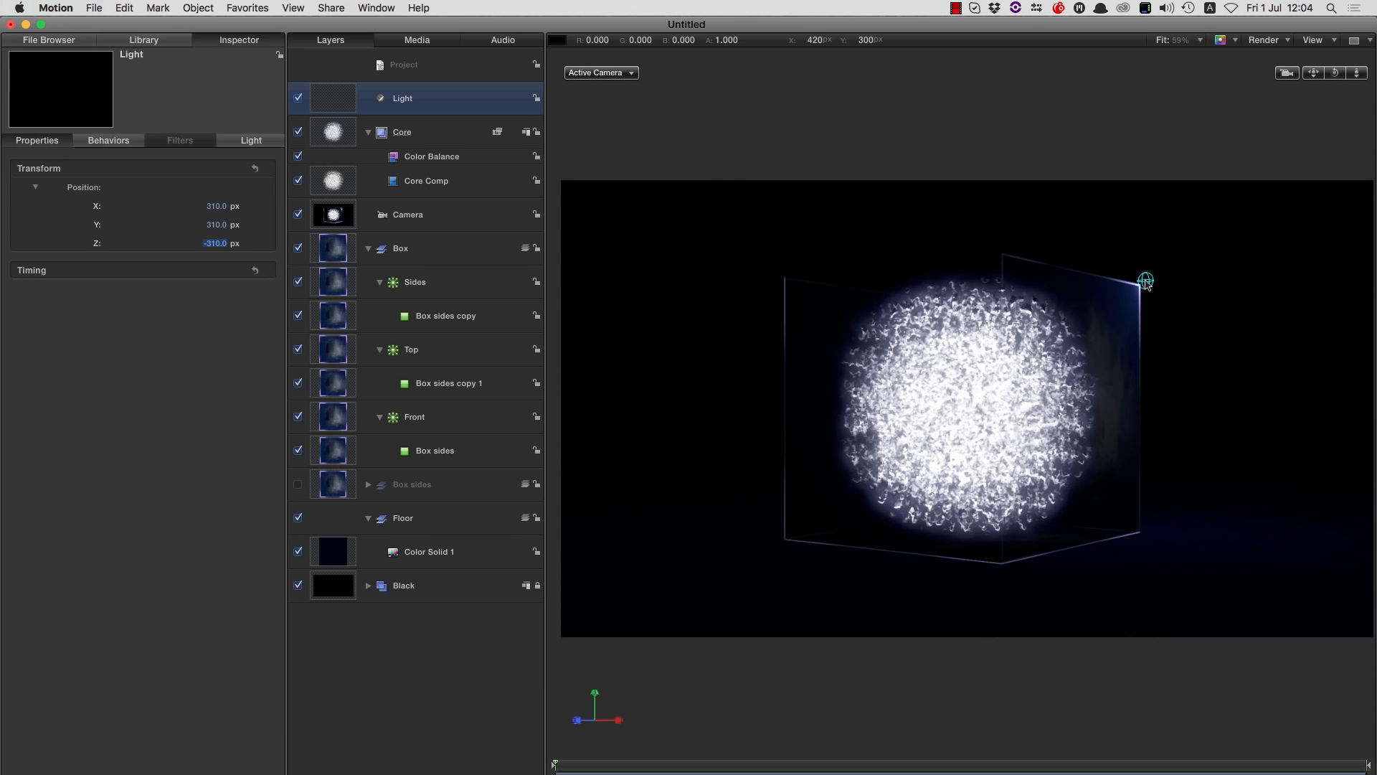
- Duplicate the point light and set the copy's Z position to 310 px
right_click(336, 94)
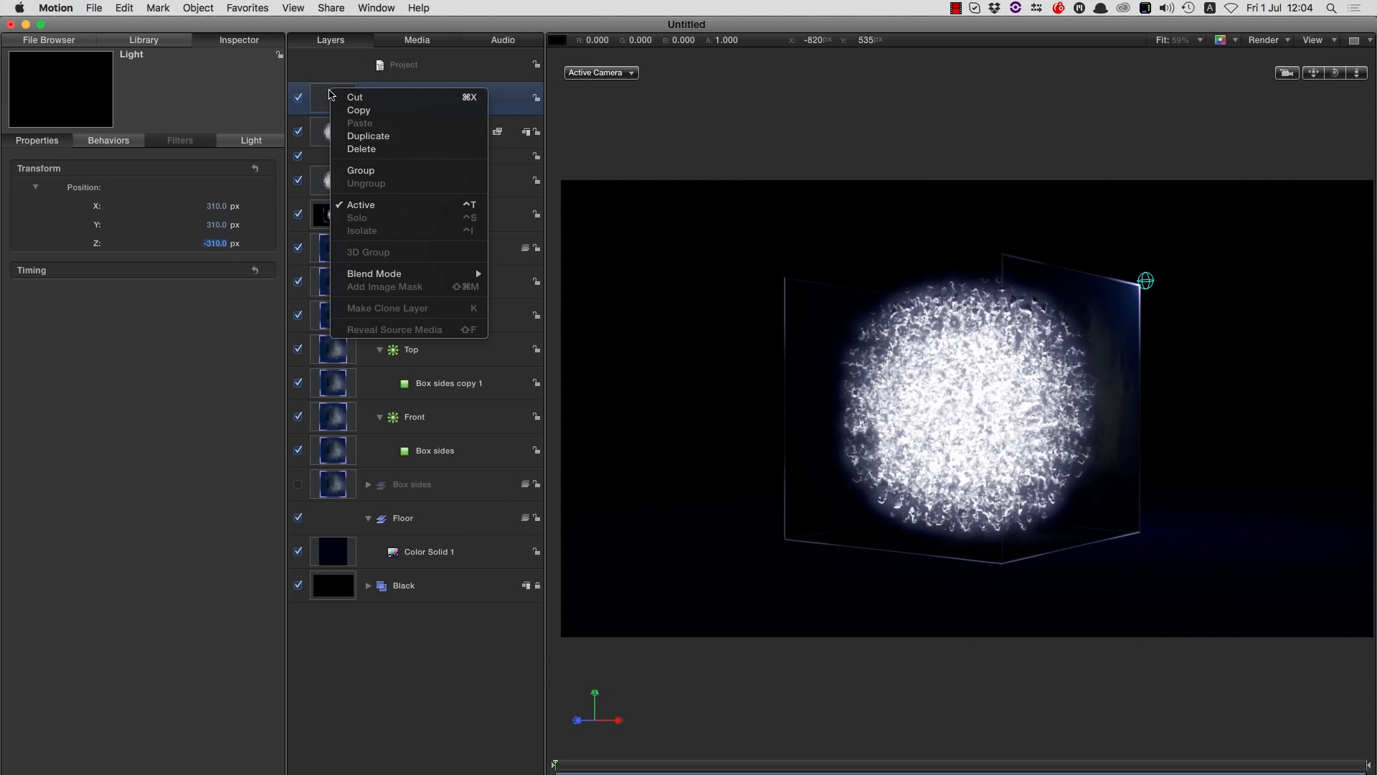
click(362, 138)
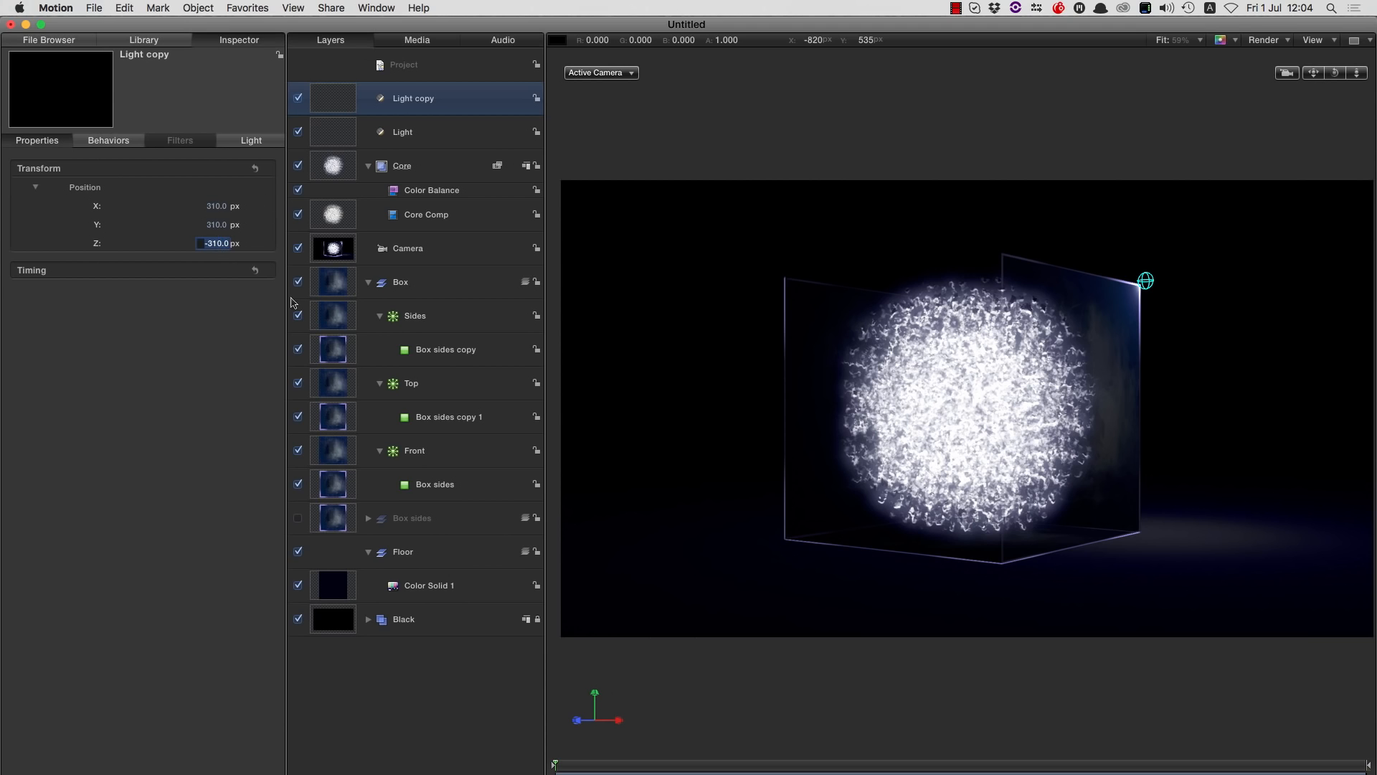
click(214, 244)
text(310)
key(Return)
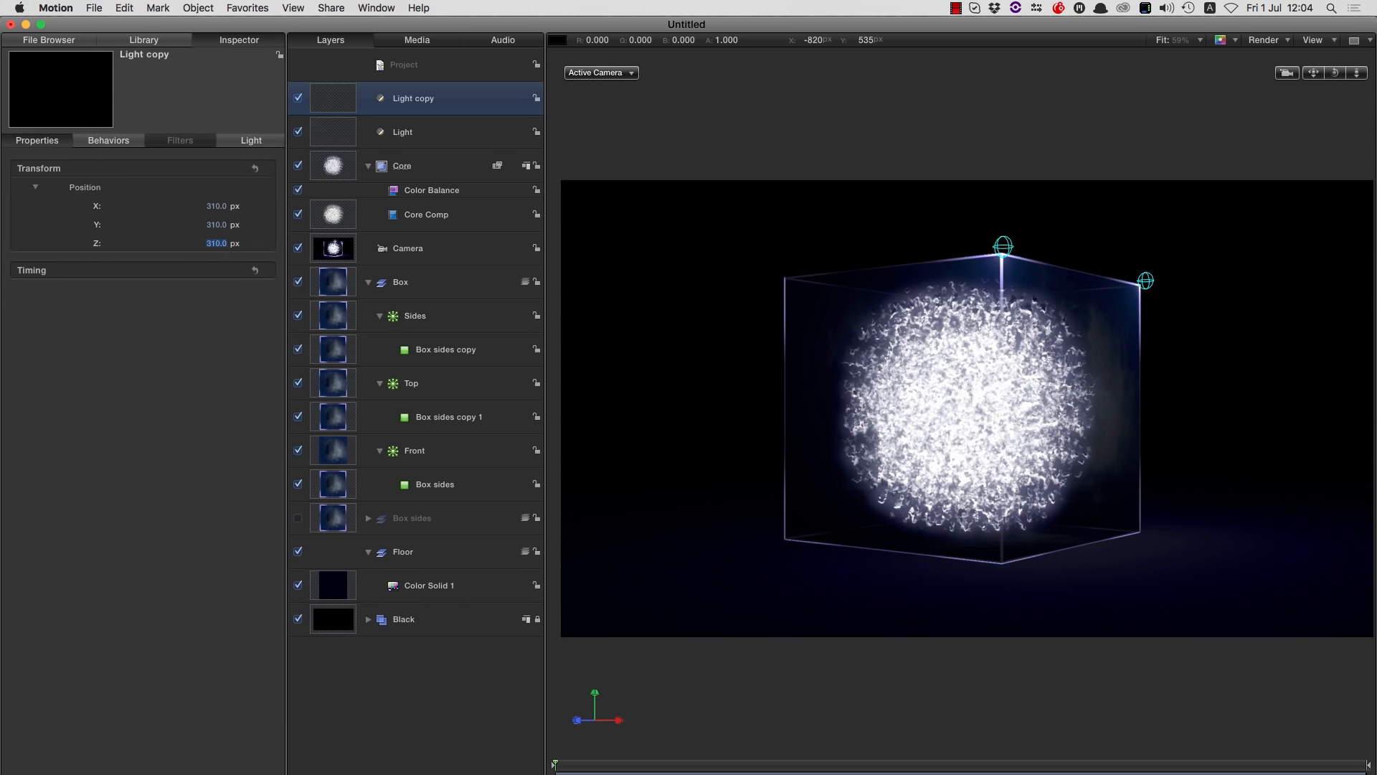
- Duplicate Light copy and set the new light's X position to -310 px
right_click(330, 101)
click(351, 135)
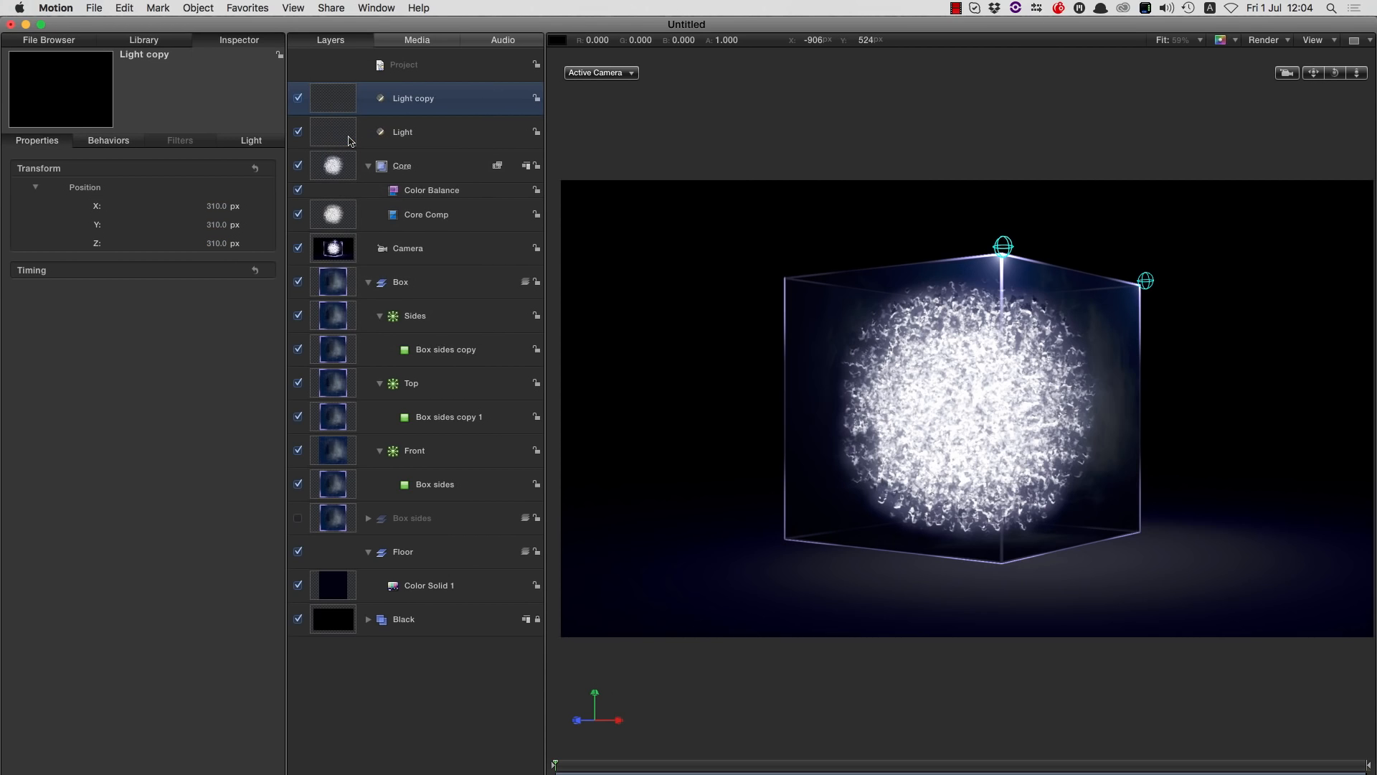
click(30, 146)
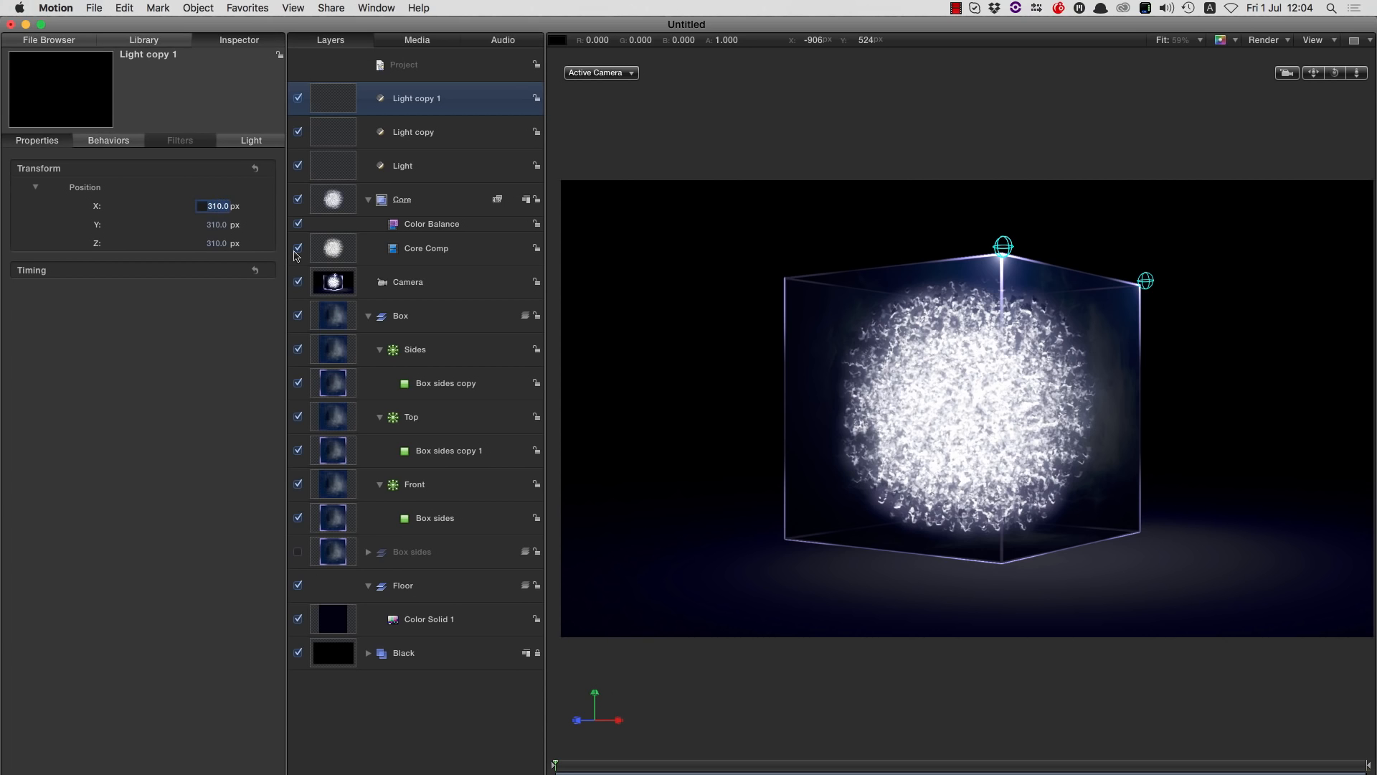
click(217, 207)
text(-310)
key(Return)
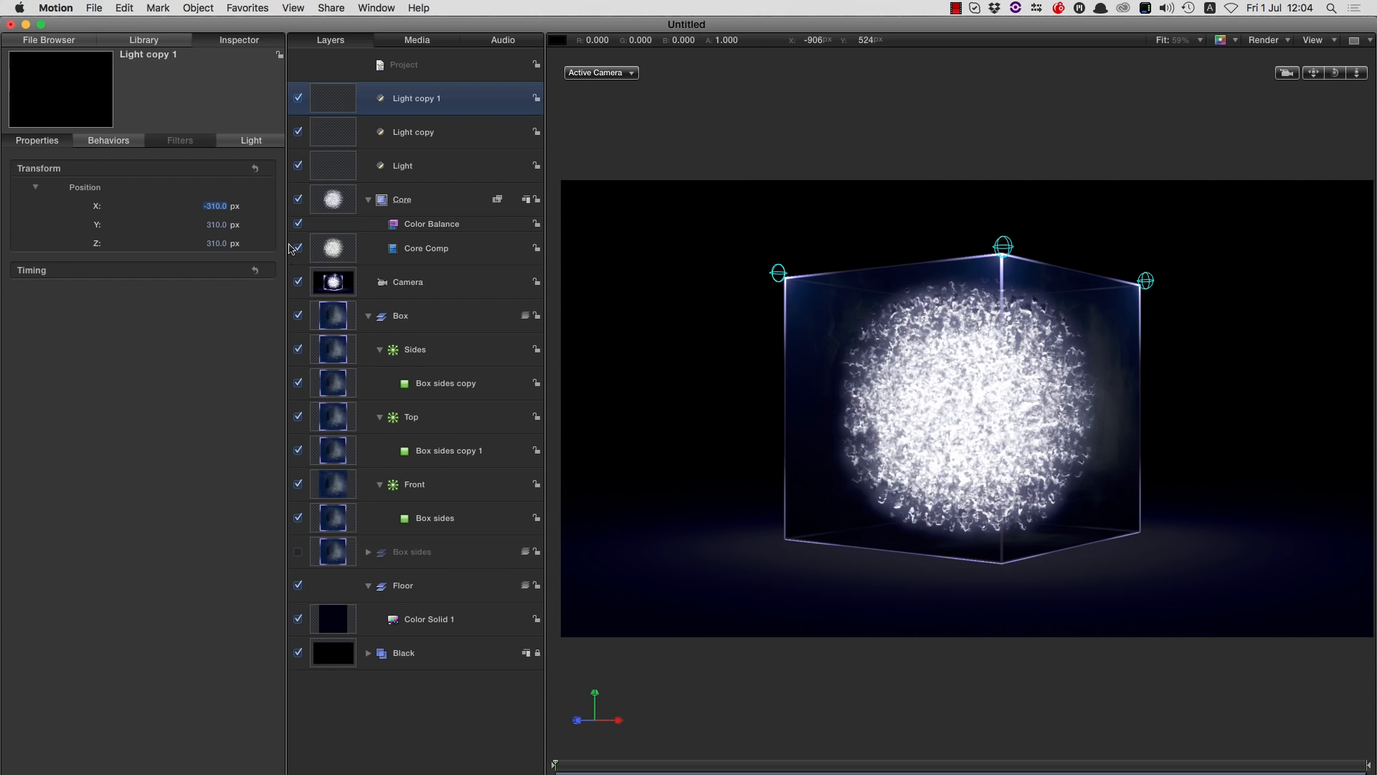
- Duplicate Light copy 1 and set the new light's Z position to -310 px for the fourth upper corner
right_click(326, 95)
click(351, 138)
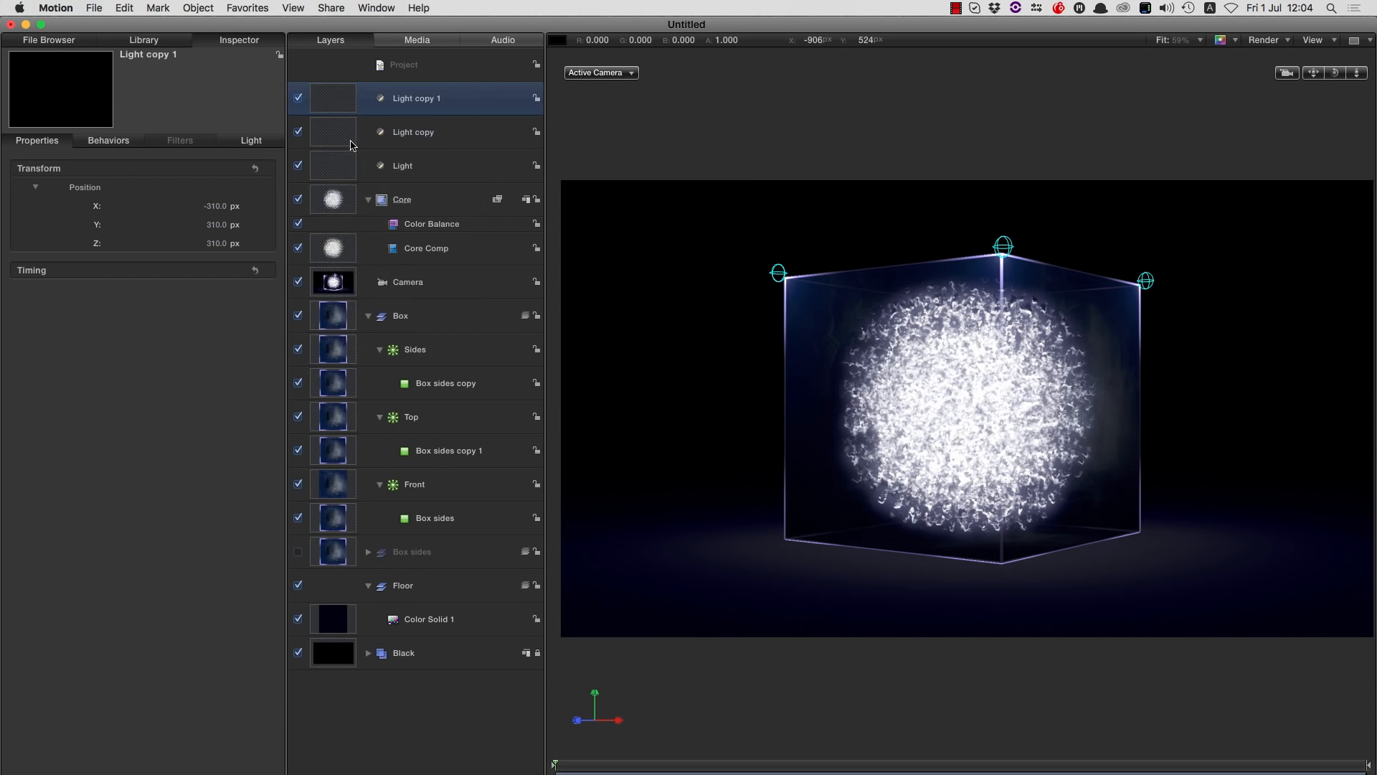
click(42, 142)
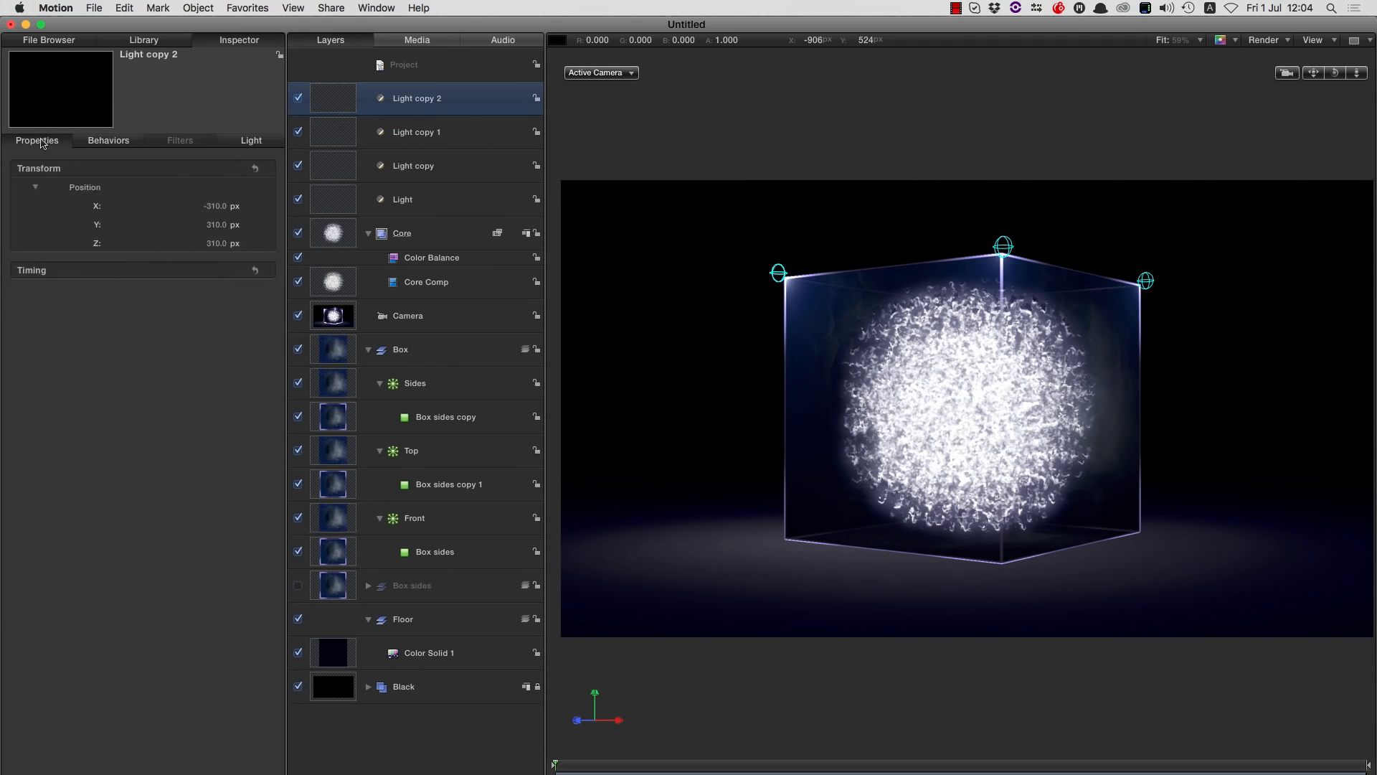
click(219, 244)
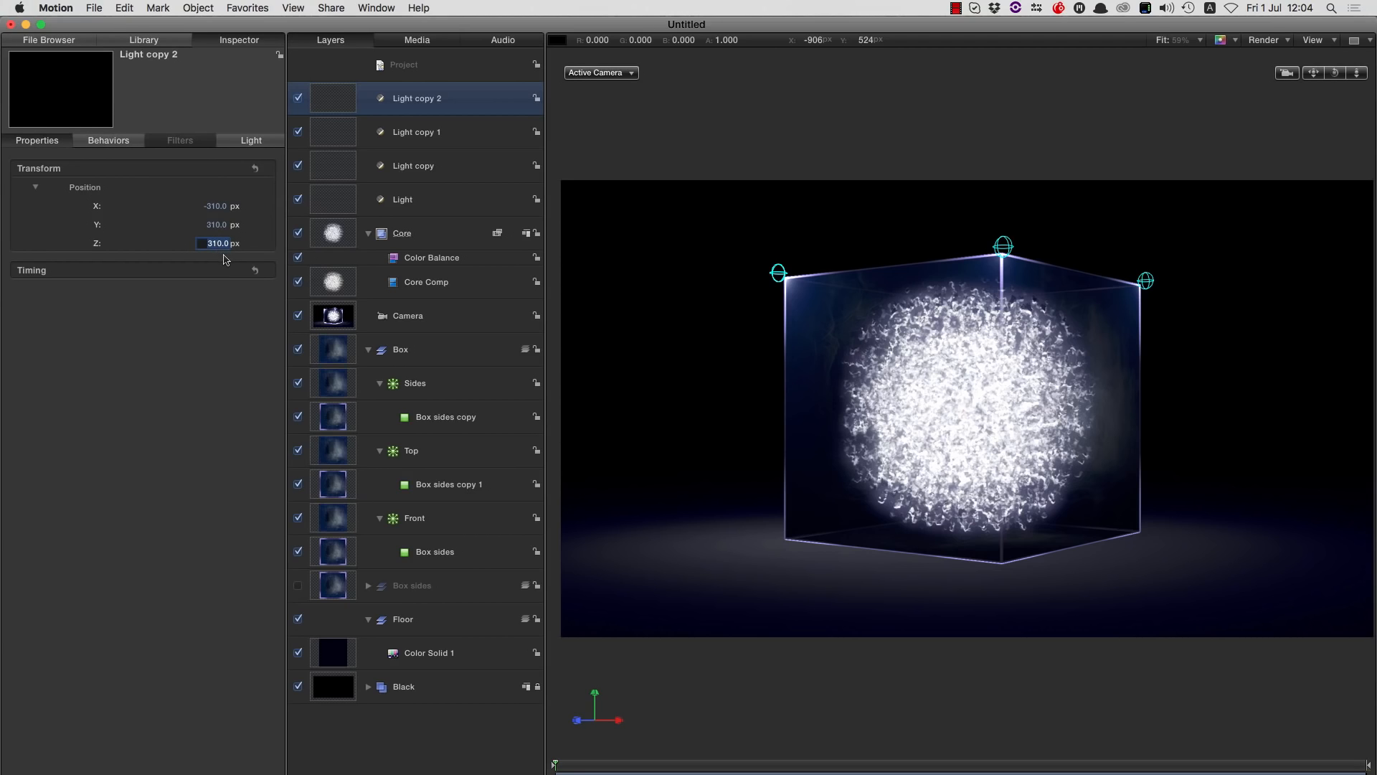
text(-310)
key(Return)
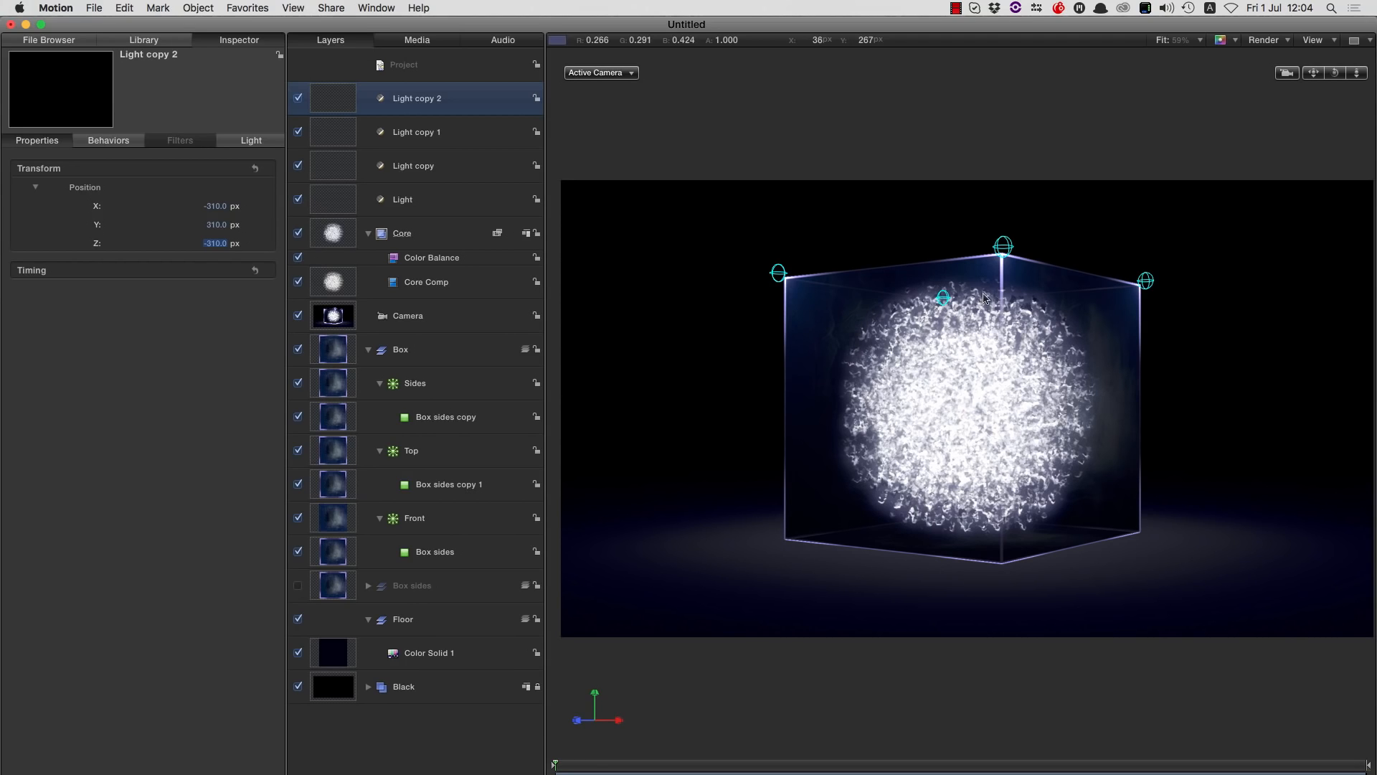
- Duplicate all four corner lights together and bring the copies to the front of the layer order
click(331, 203)
shift+click(330, 95)
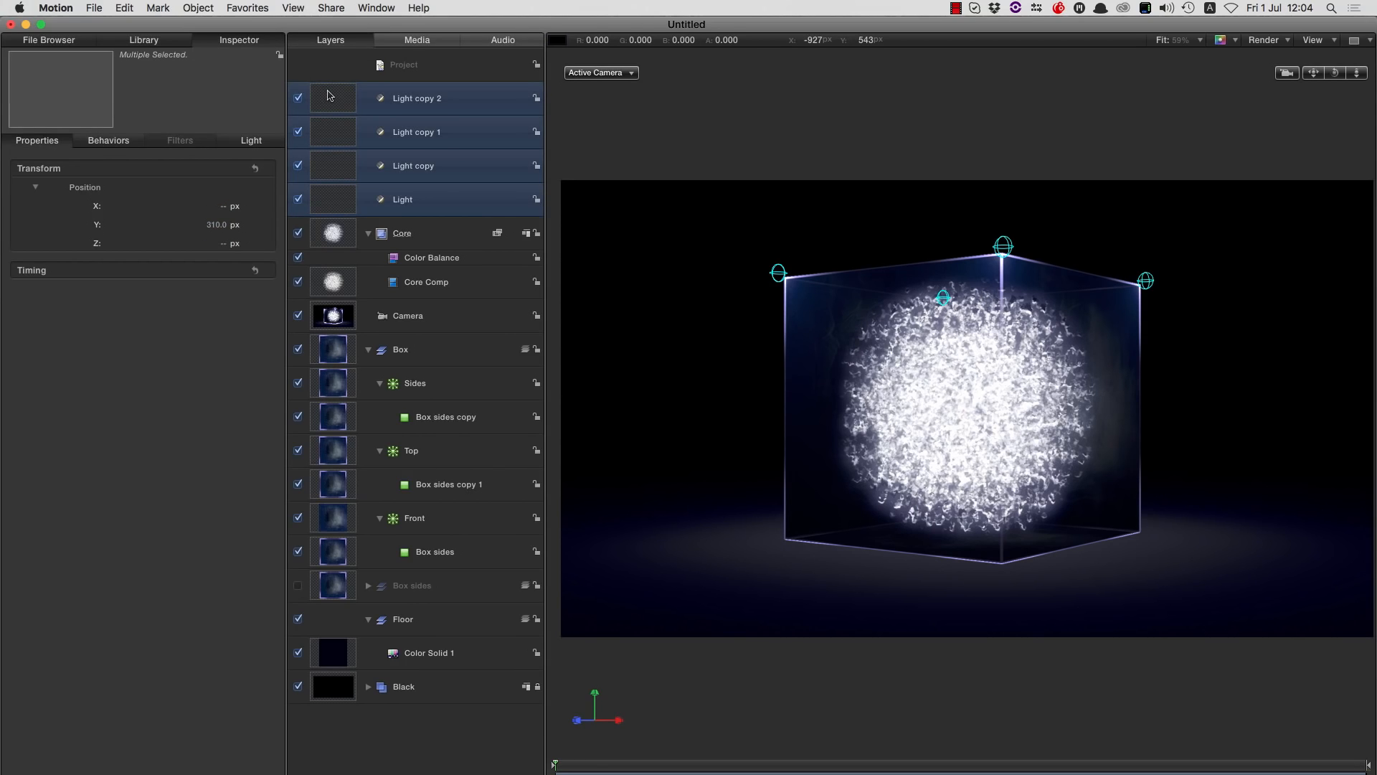
right_click(329, 96)
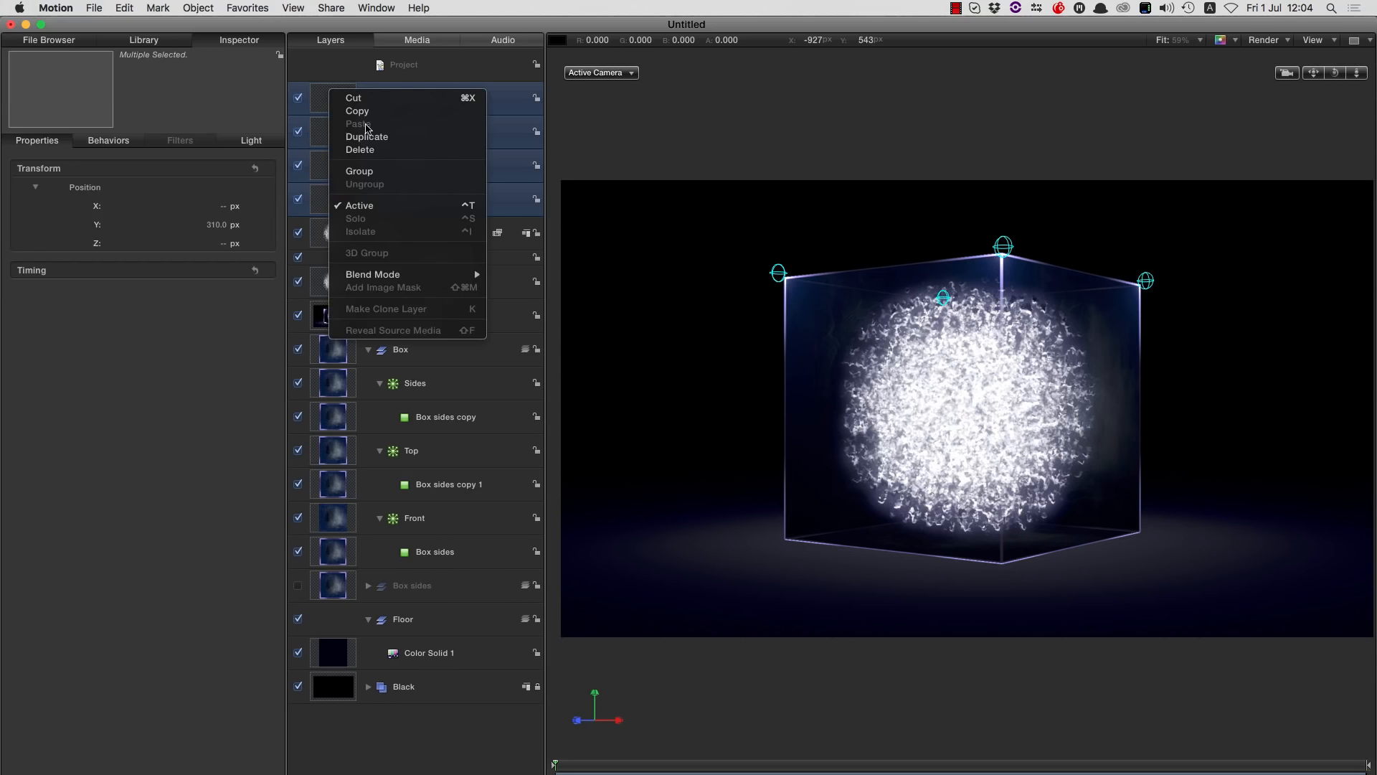
click(368, 137)
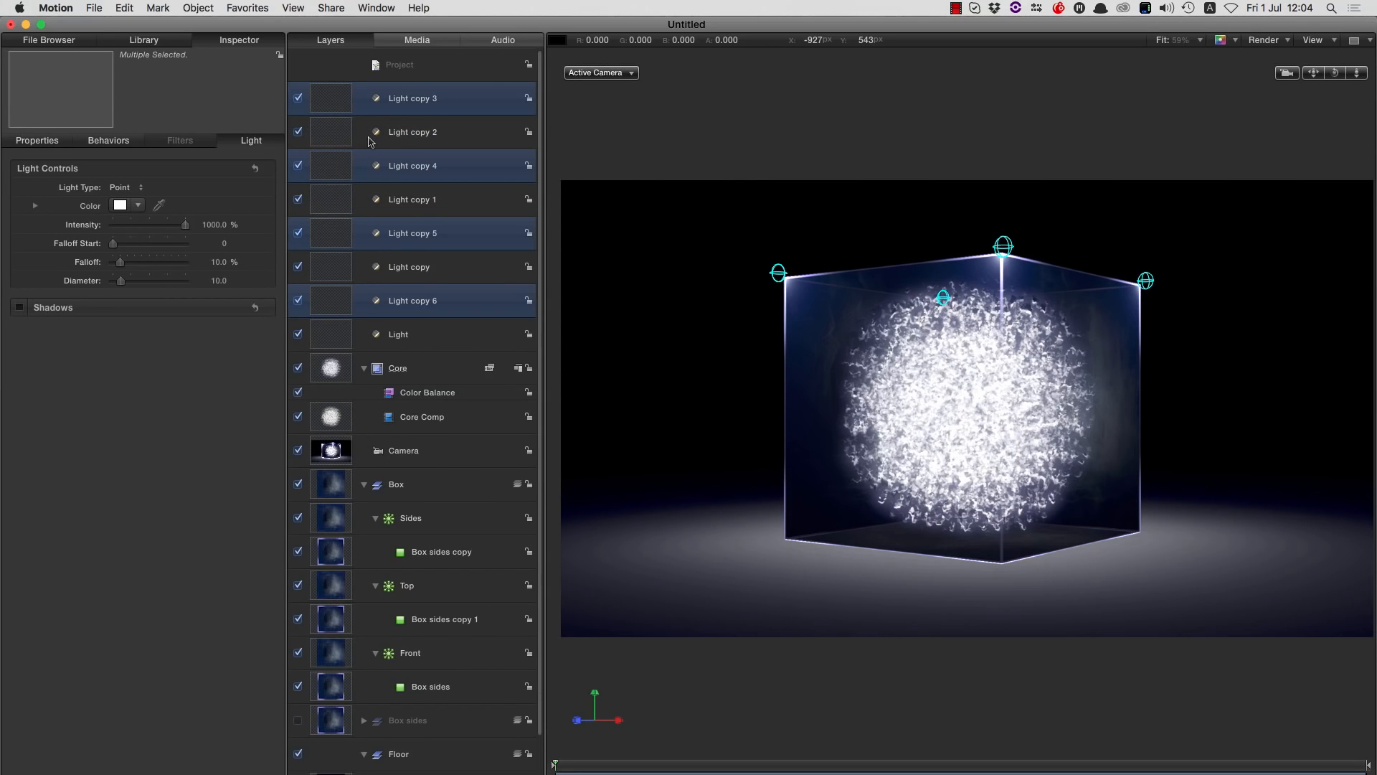
click(196, 7)
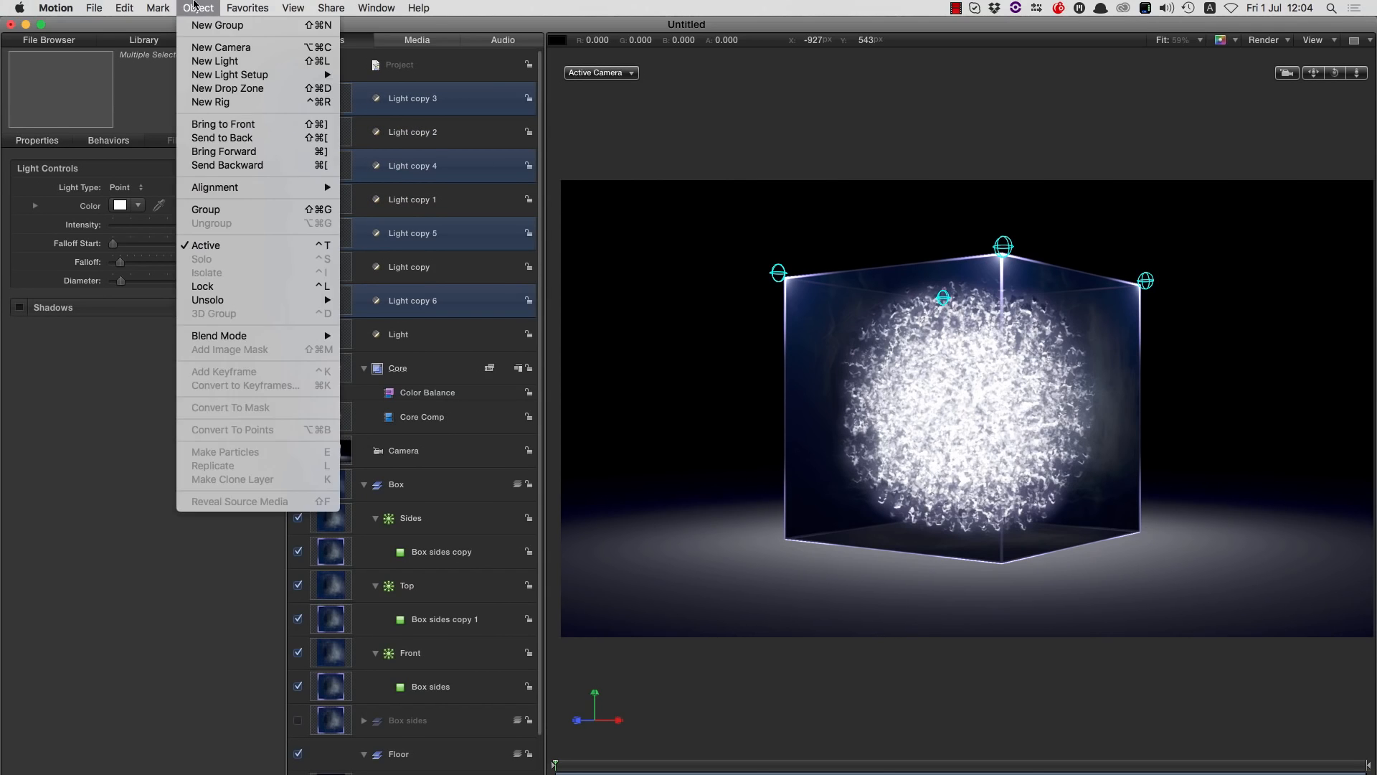
click(234, 125)
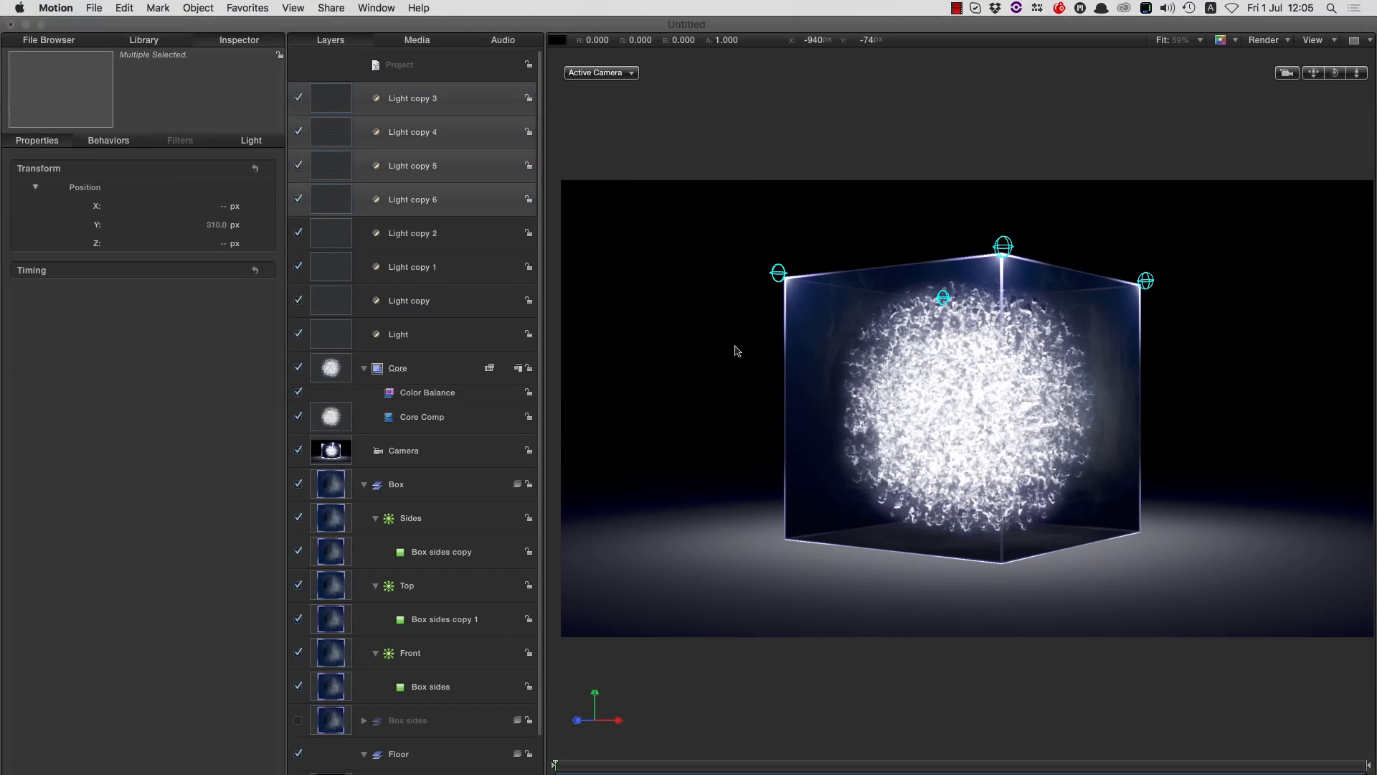
- Set the Y position of the four duplicated lights to -290 px for the cube's lower corners
click(216, 225)
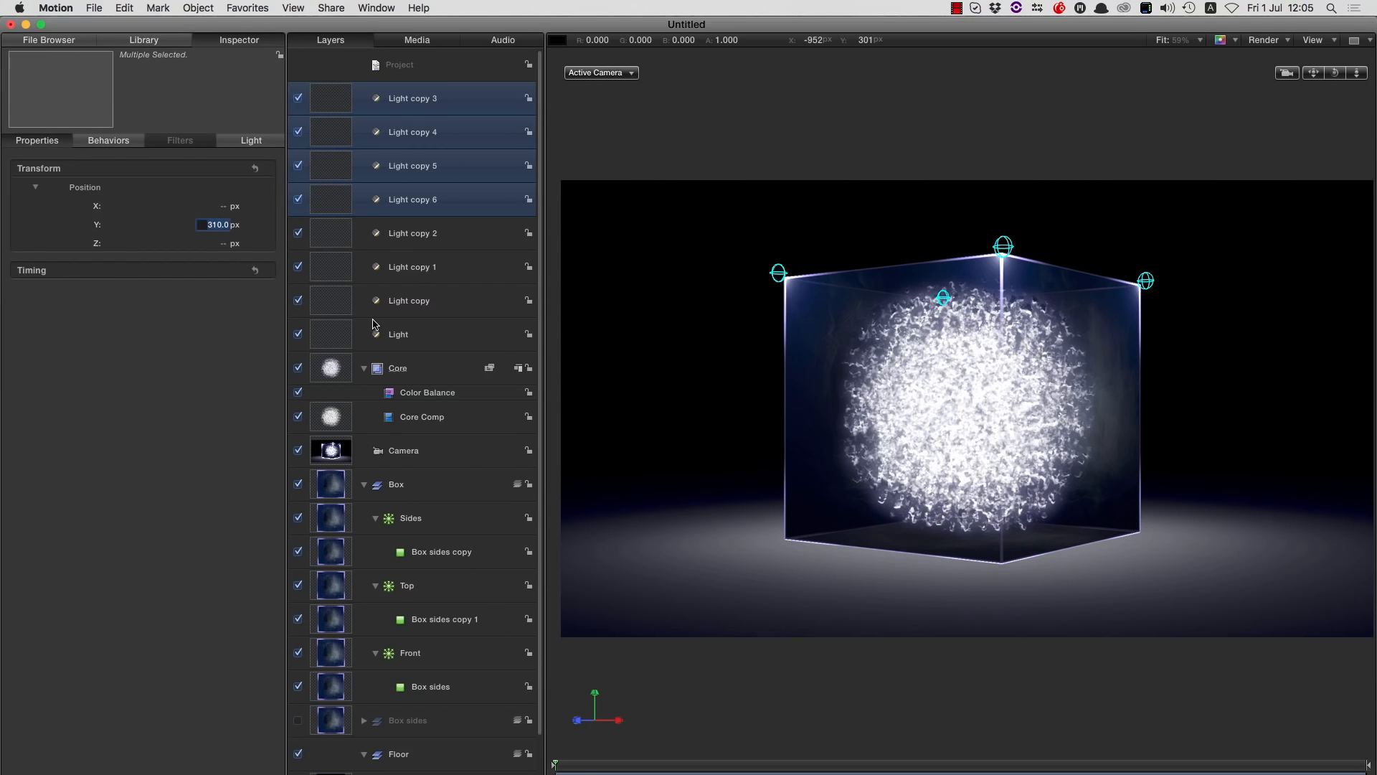
text(-290)
key(Return)
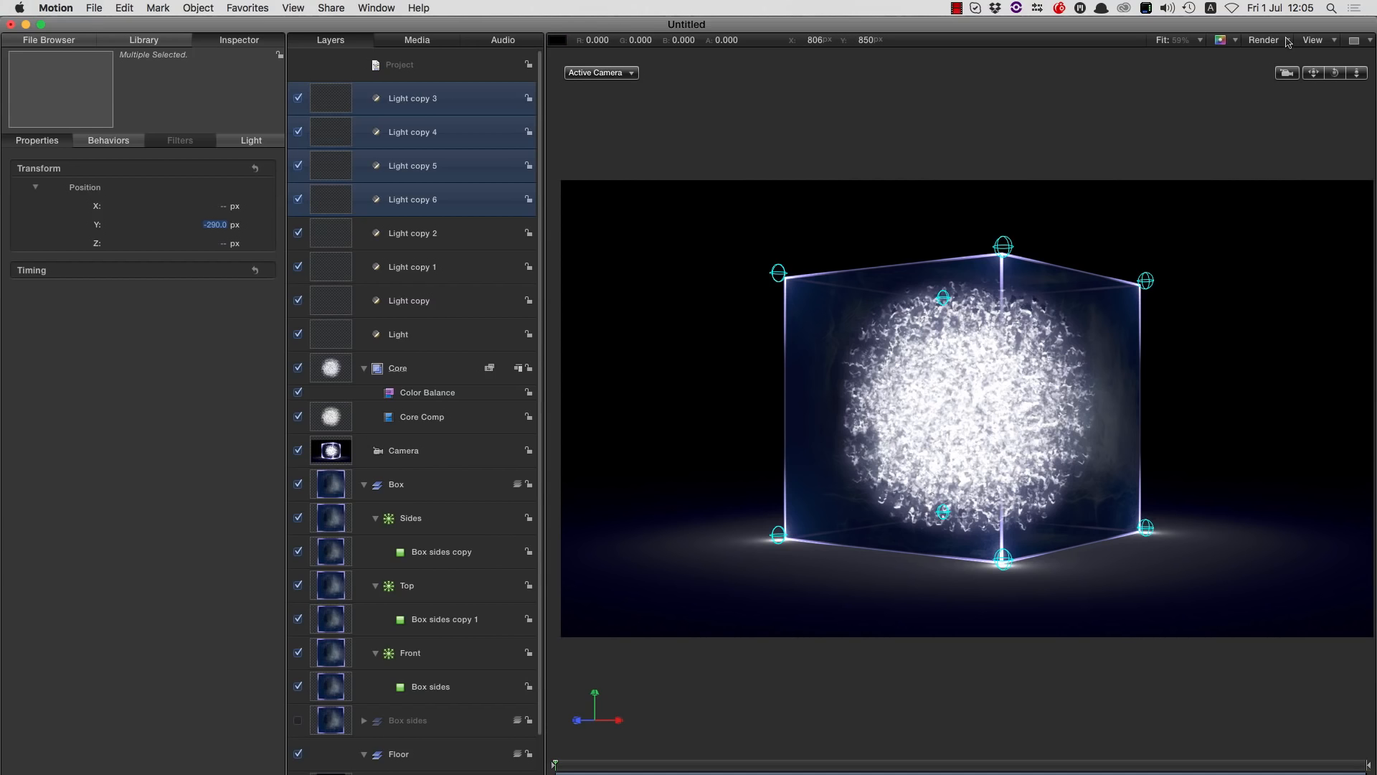
- Hide the canvas overlays so the light icons no longer cover the cube
click(1317, 41)
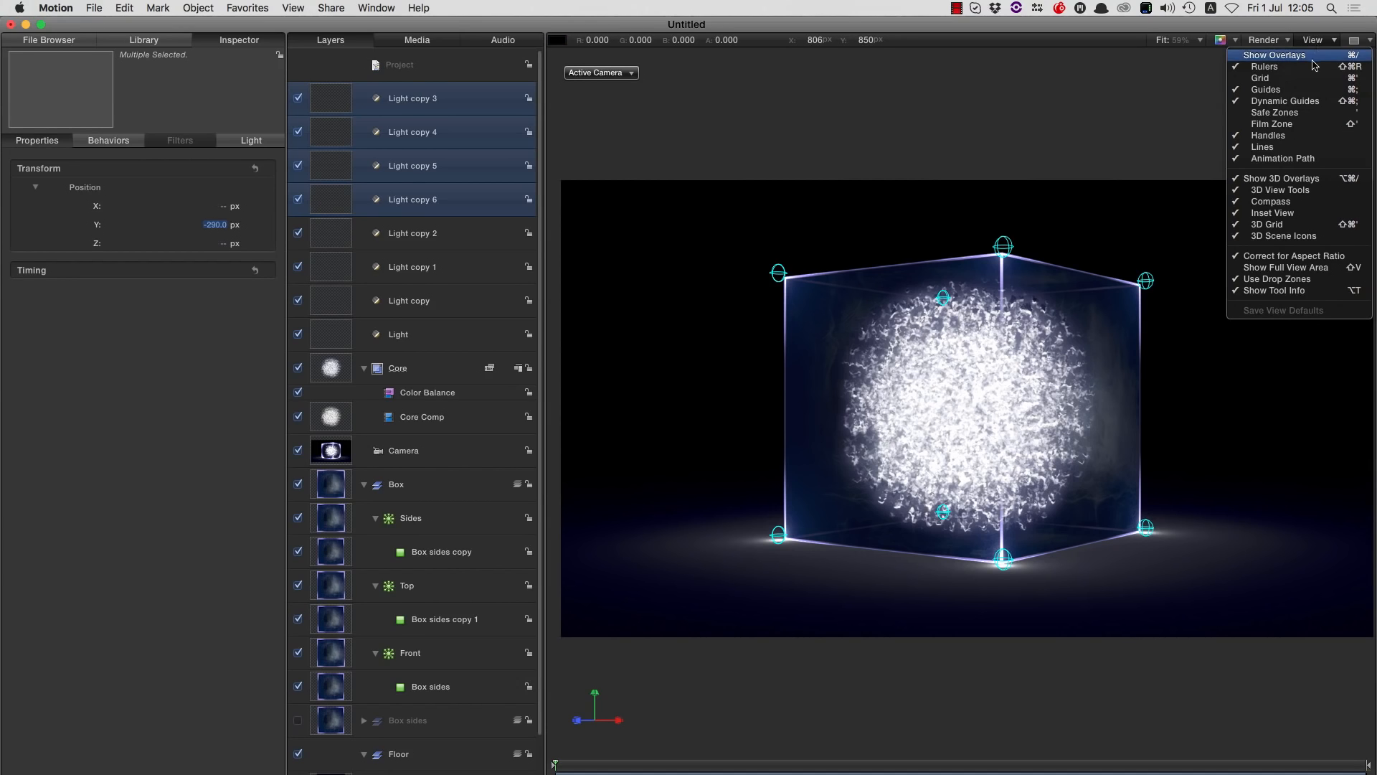
click(1274, 55)
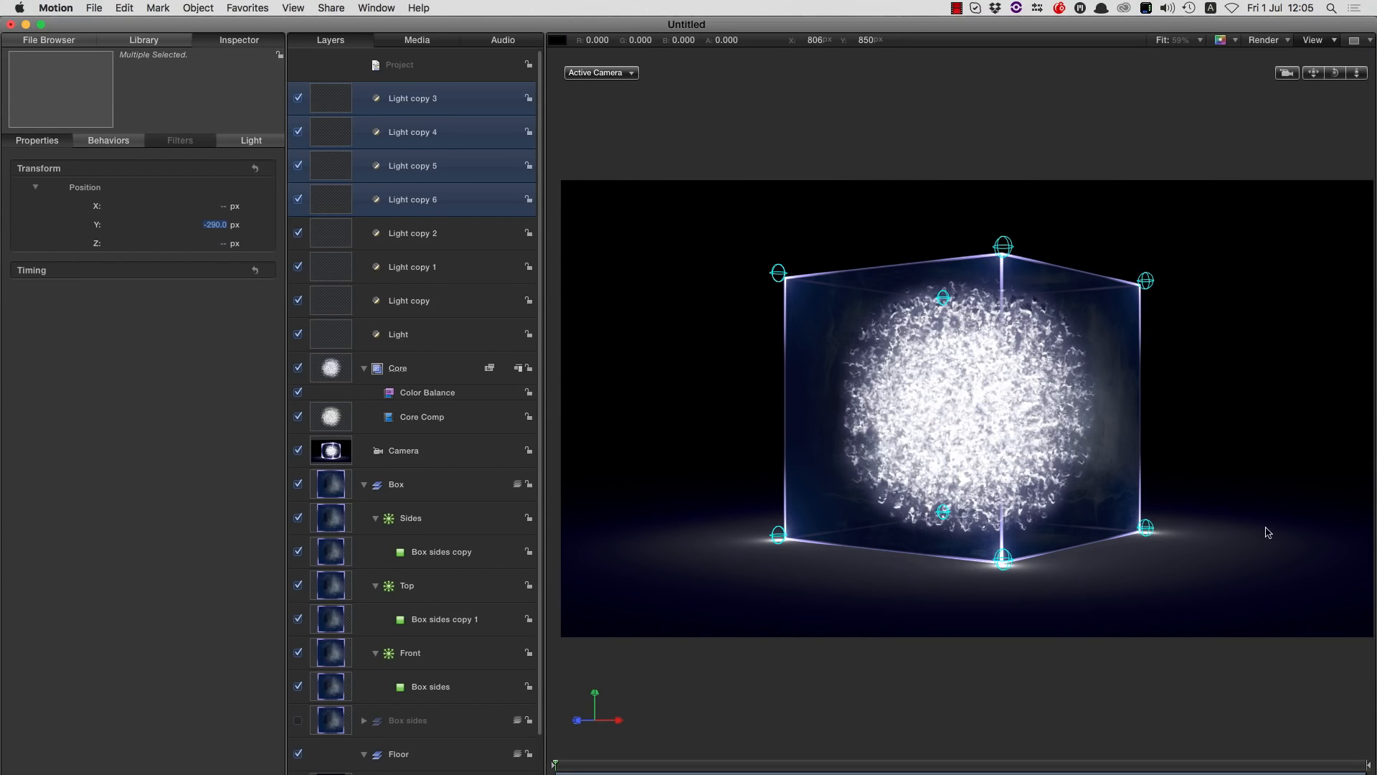
click(1317, 40)
click(1311, 57)
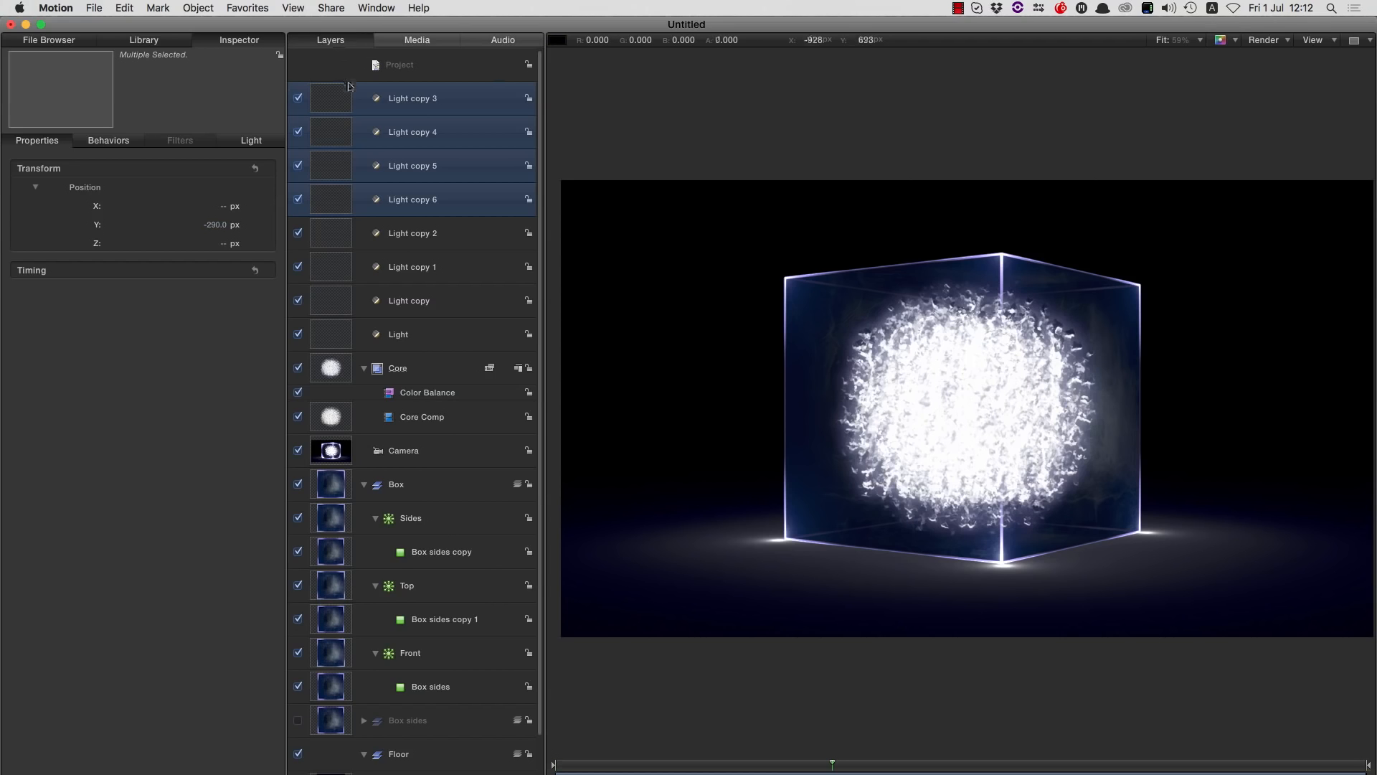
- Duplicate Light copy 3, reset the copy's transform and set its Z position to 0 px to centre it
click(440, 66)
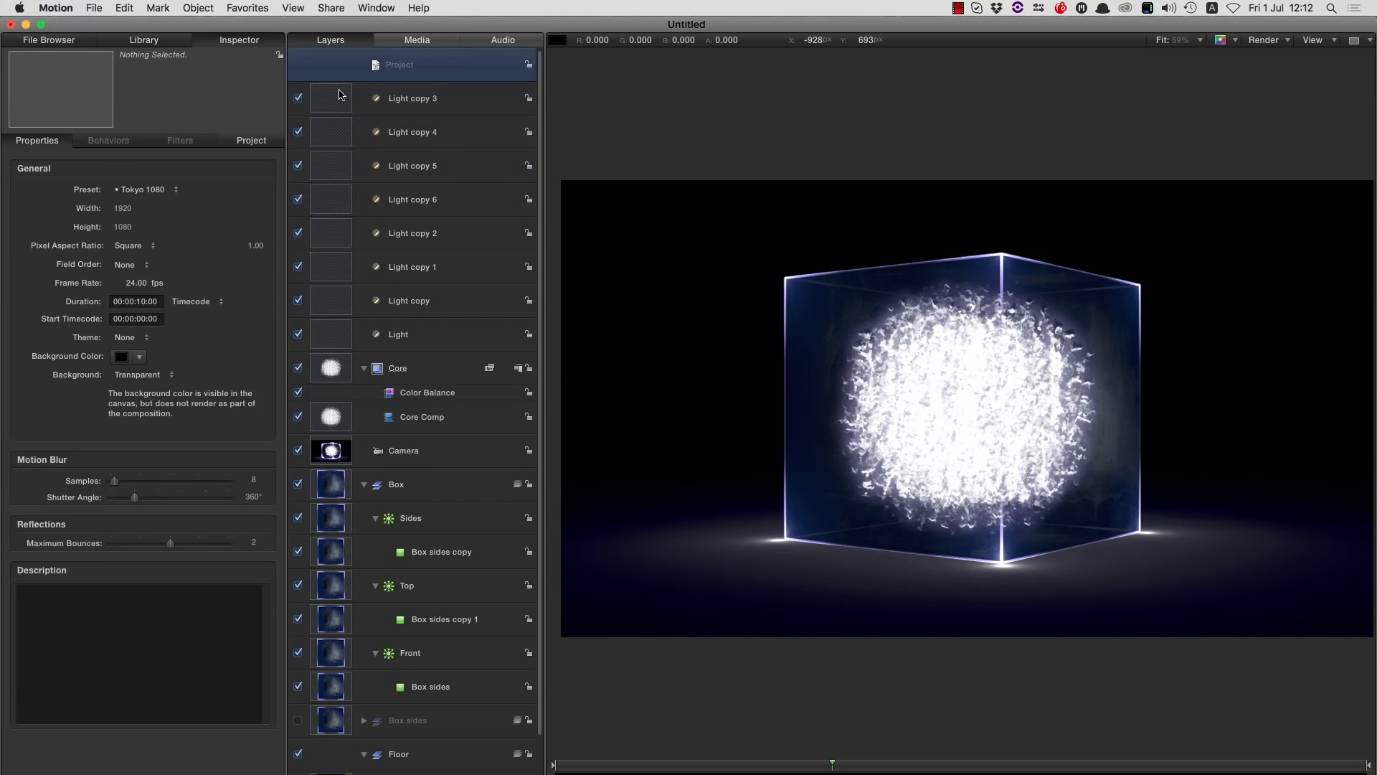
click(331, 97)
right_click(332, 98)
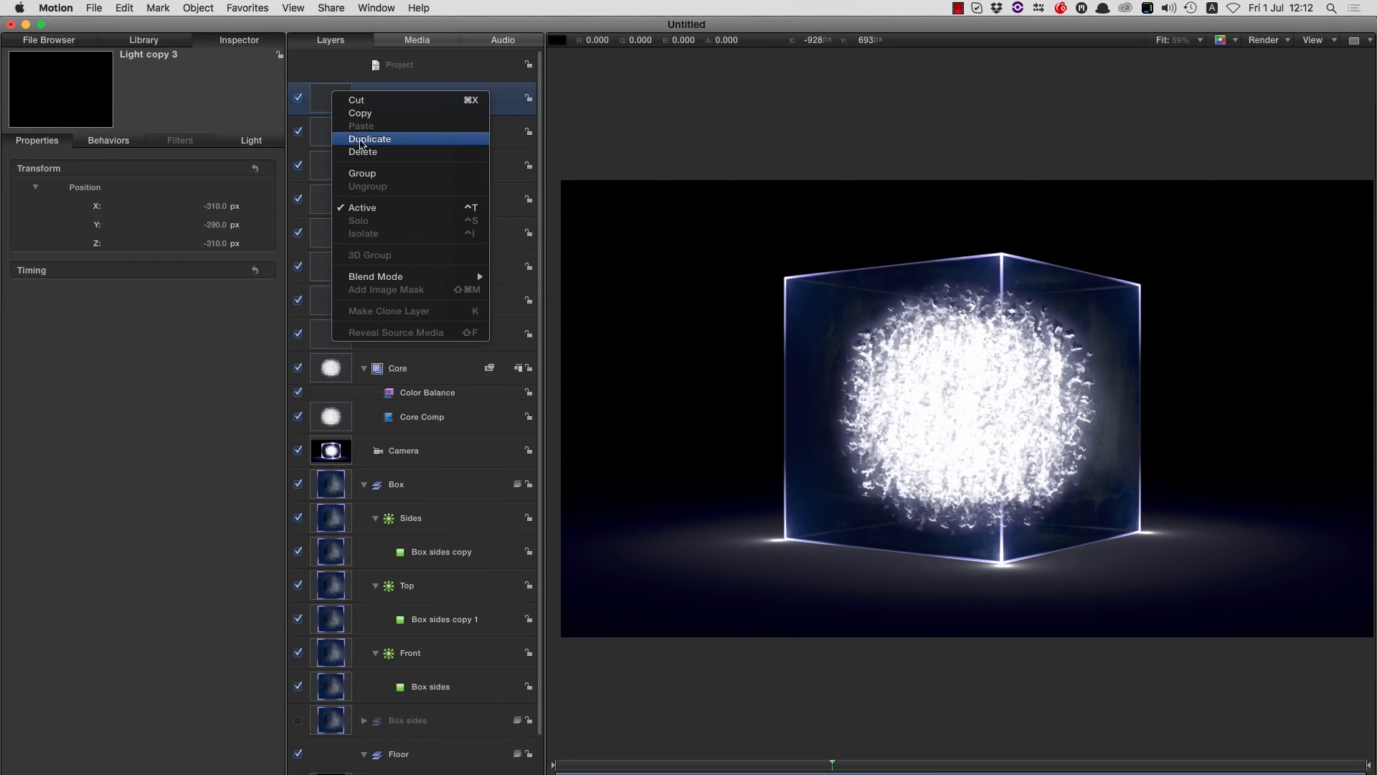
click(361, 145)
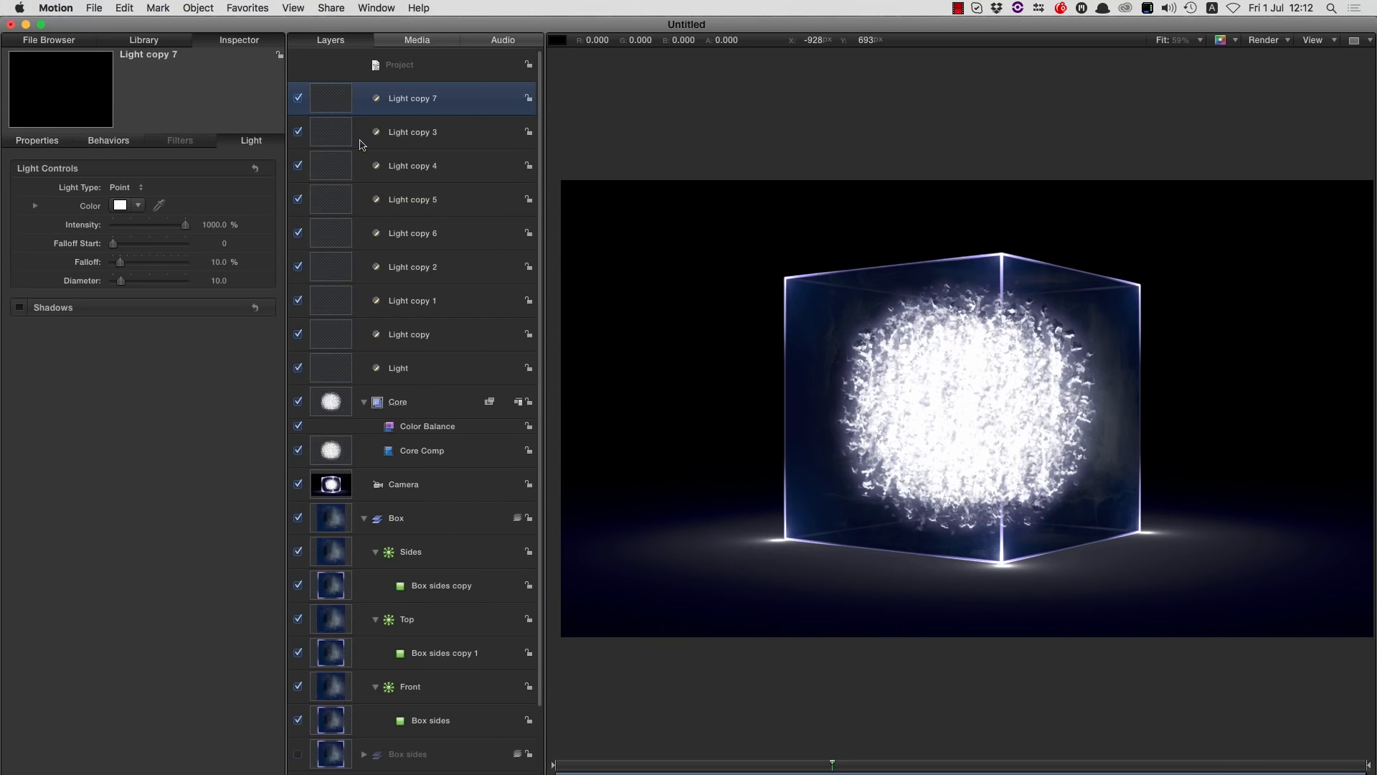
click(36, 141)
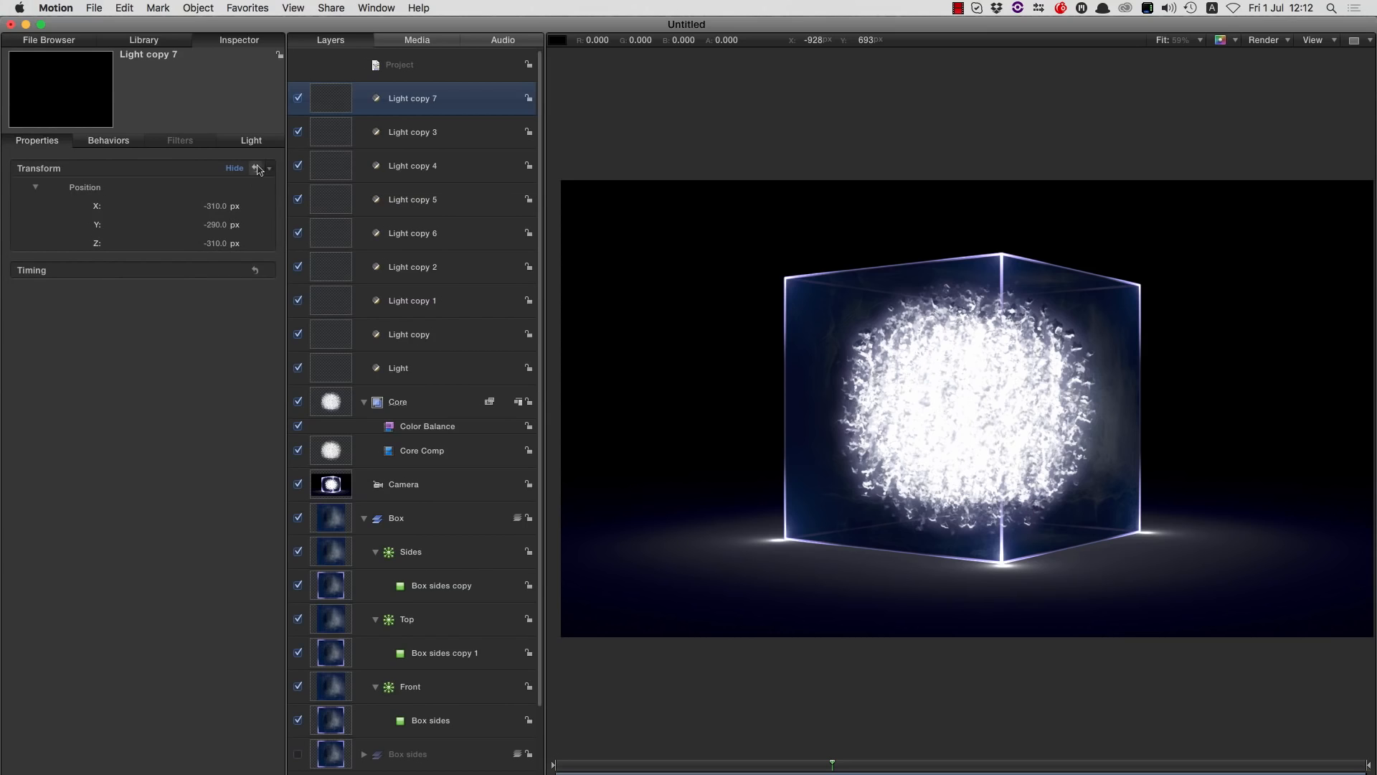
click(256, 168)
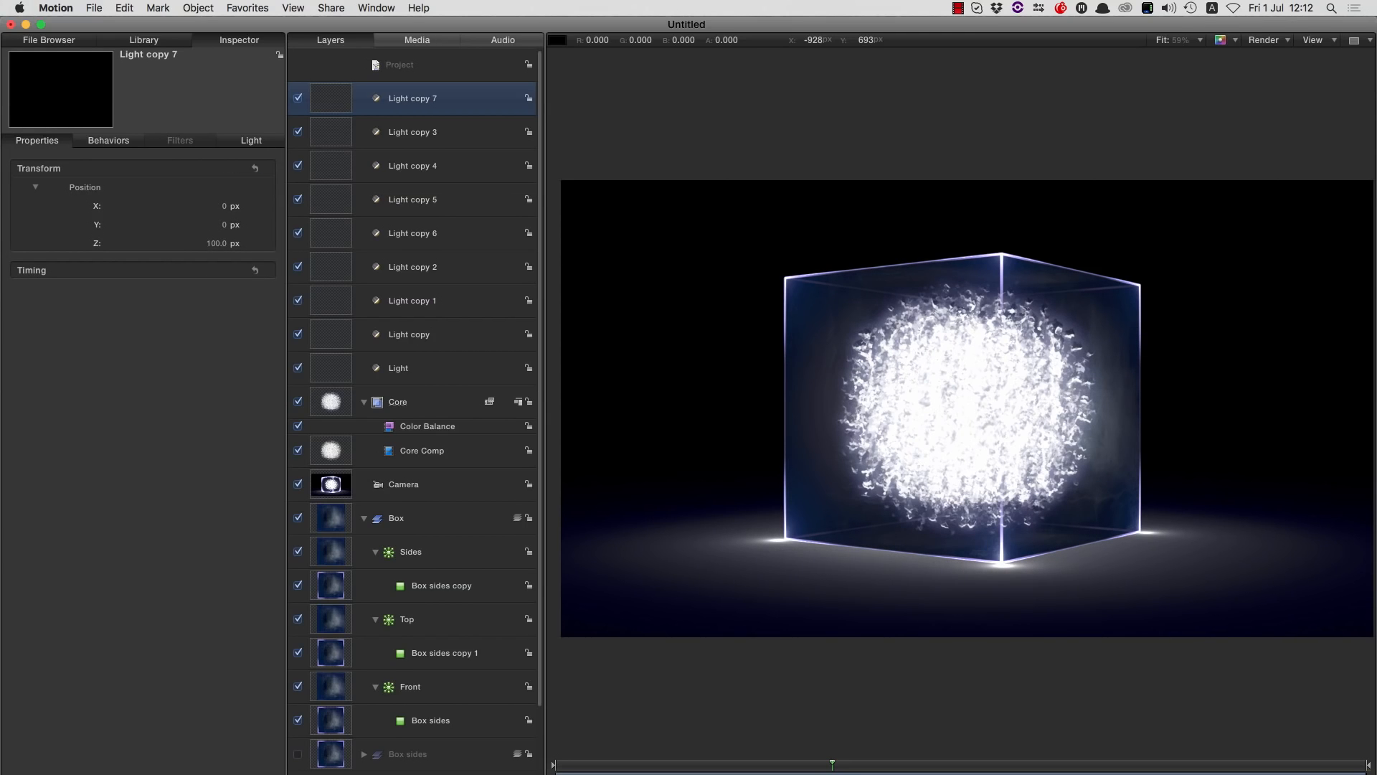
double_click(216, 245)
text(0)
key(Return)
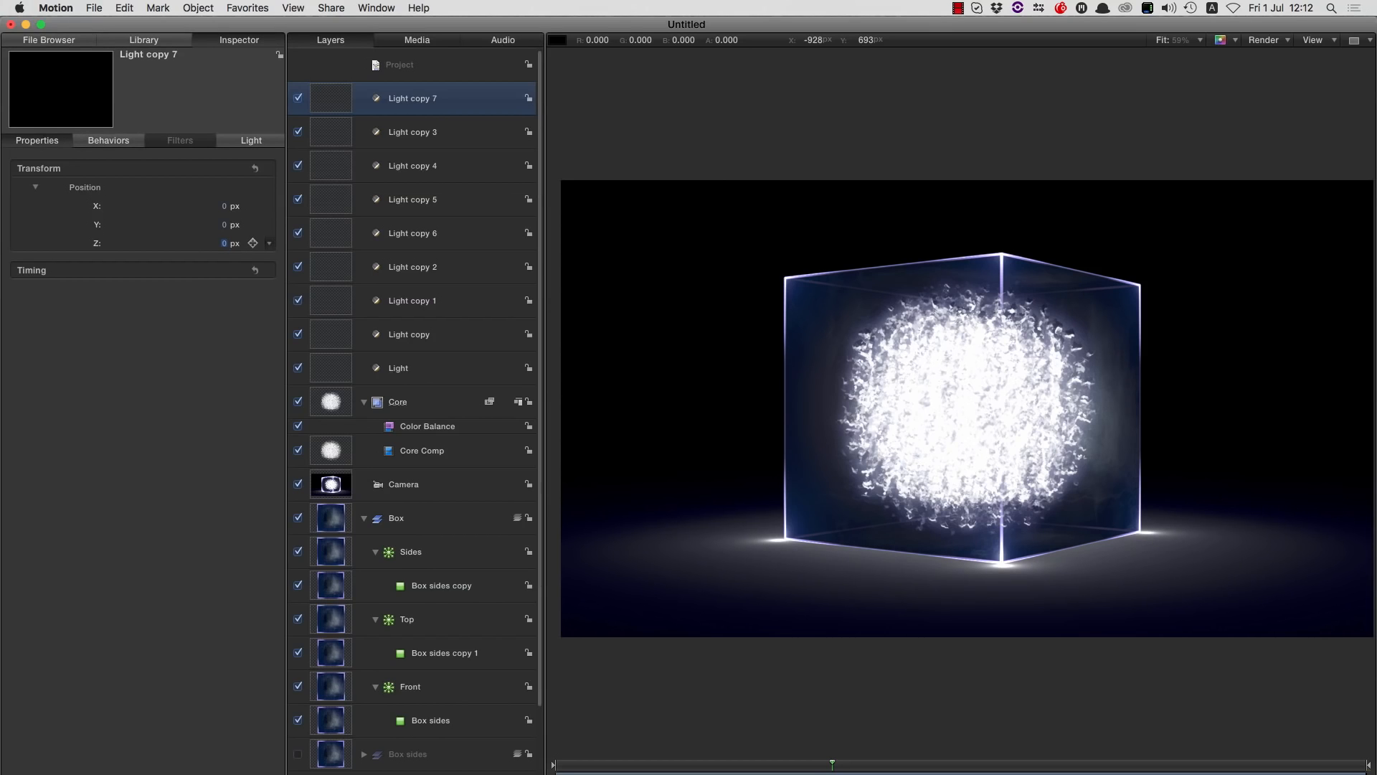
- Set the falloff of the centre light, Light copy 7, to 5%
click(262, 142)
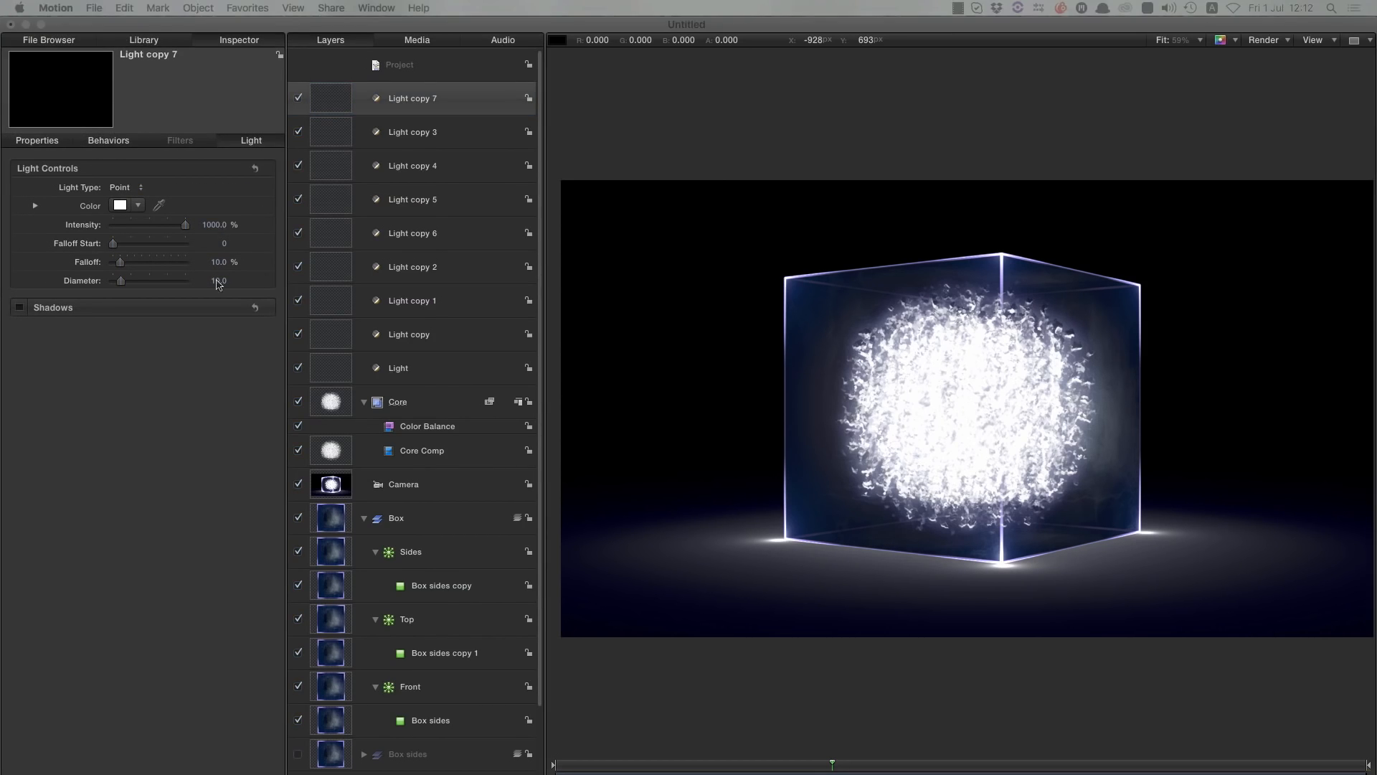
double_click(221, 263)
text(5)
key(Return)
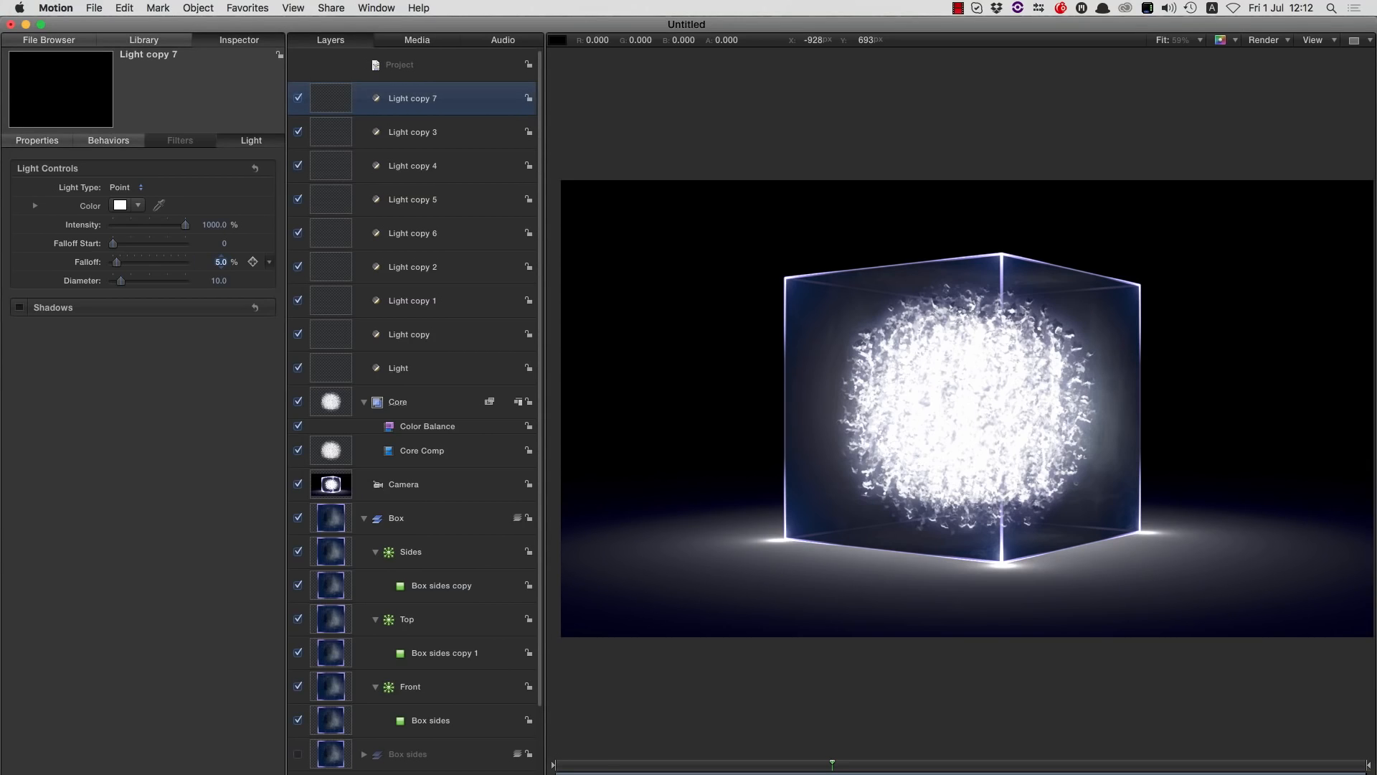
- Duplicate the centre light, Light copy 7, and set the duplicate's intensity to 750%
right_click(327, 96)
click(365, 137)
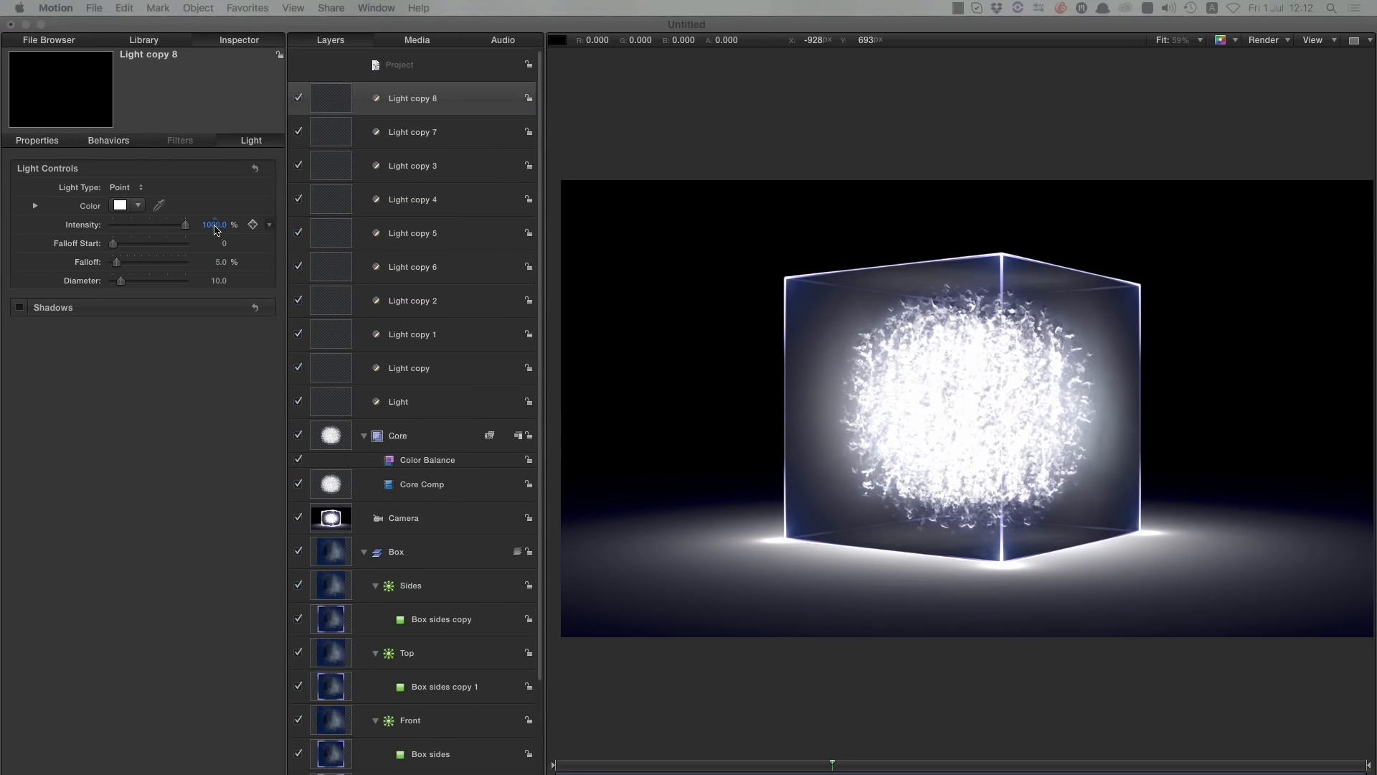
double_click(213, 226)
text(750)
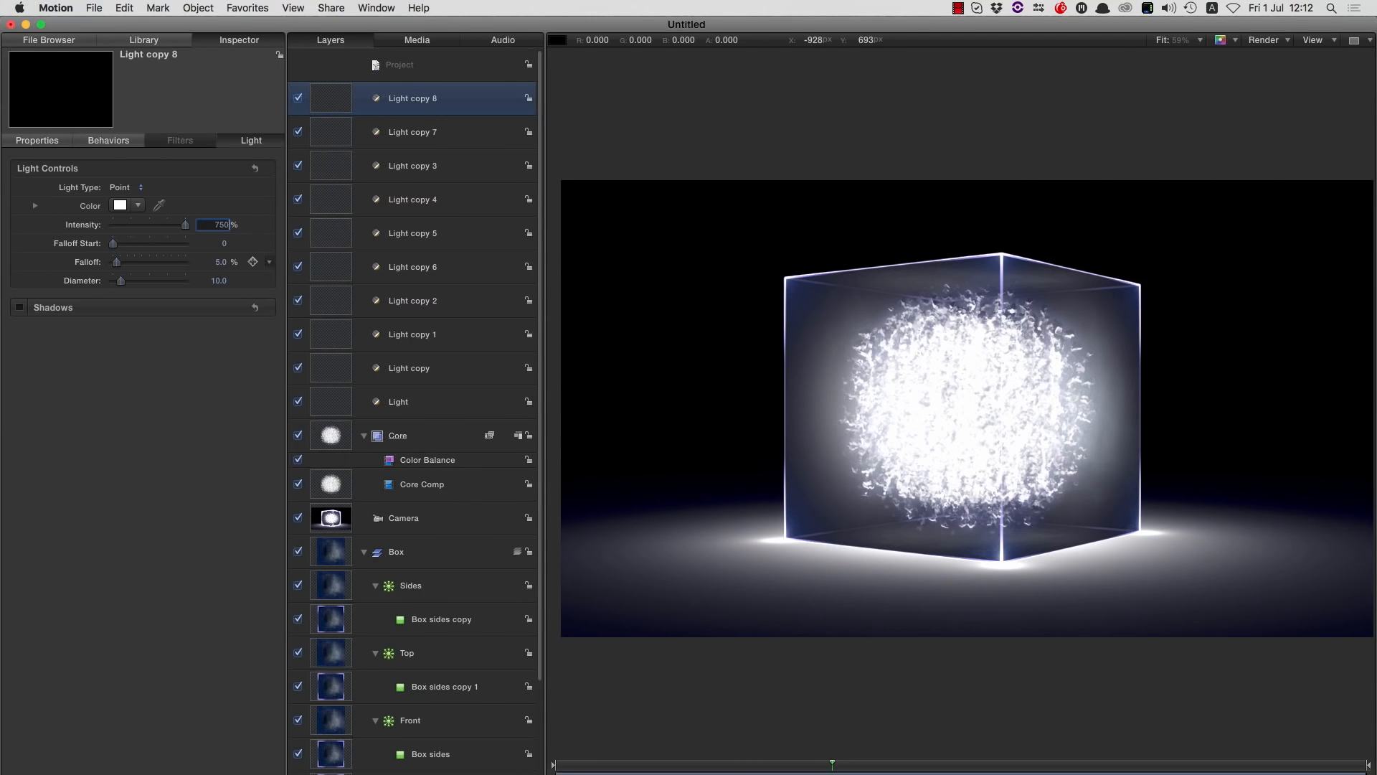
key(Return)
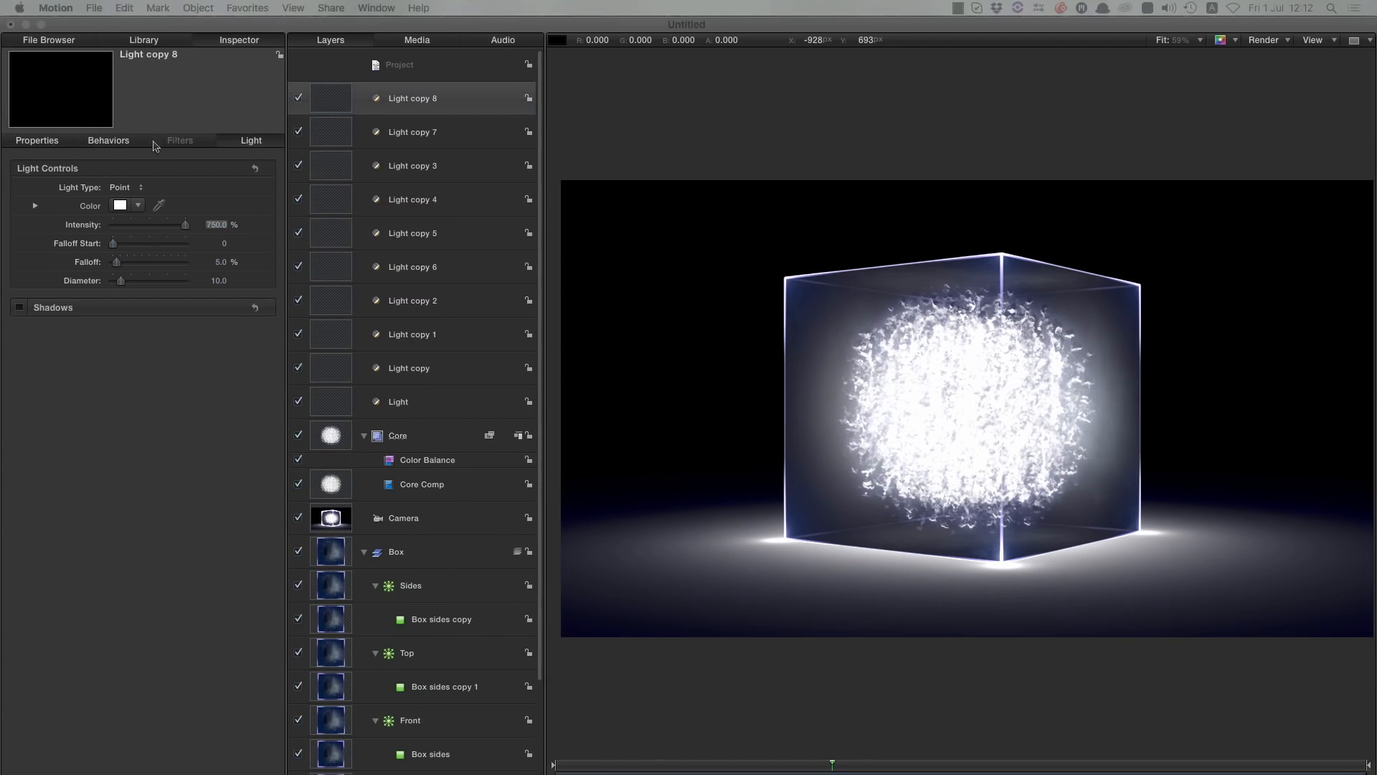
- Raise Light copy 8 above the cube by setting its Y position to 480 px
click(38, 141)
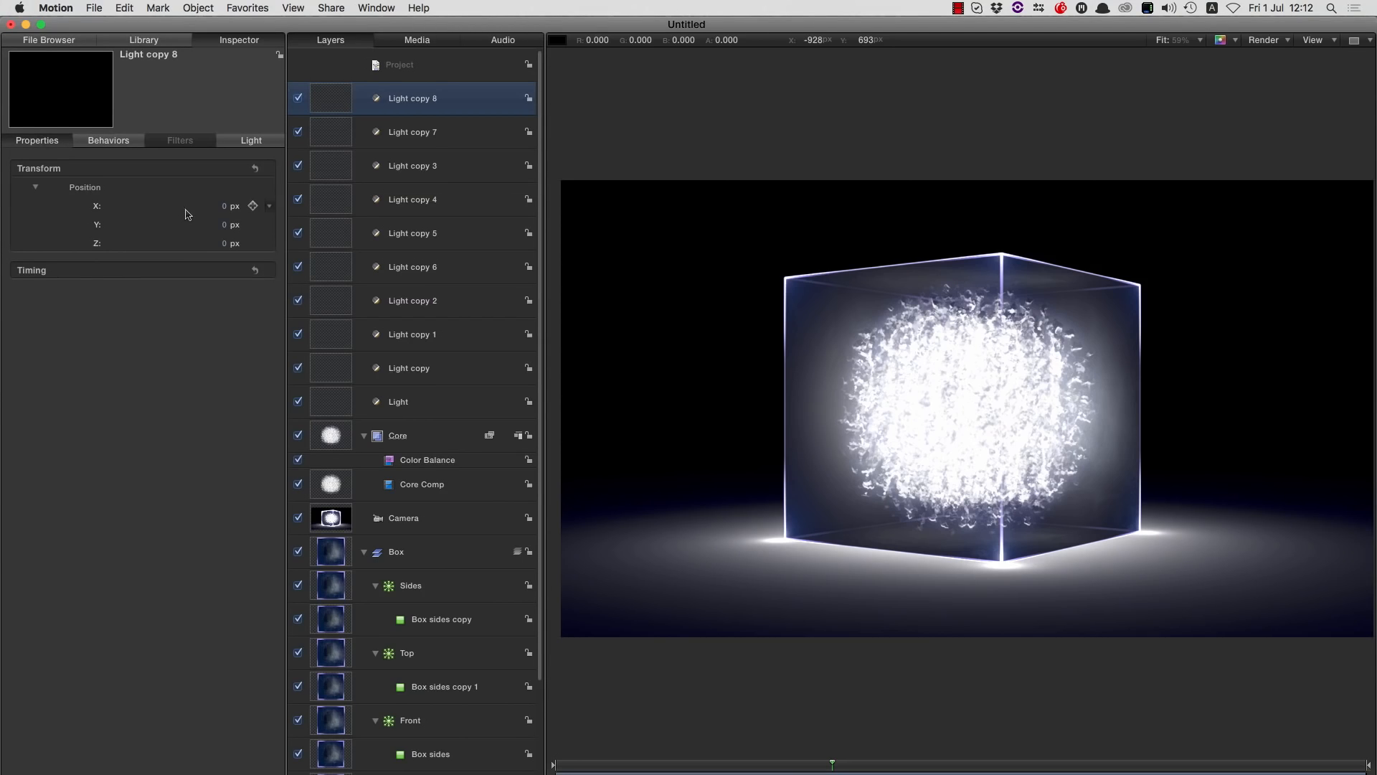
double_click(227, 228)
text(480)
key(Return)
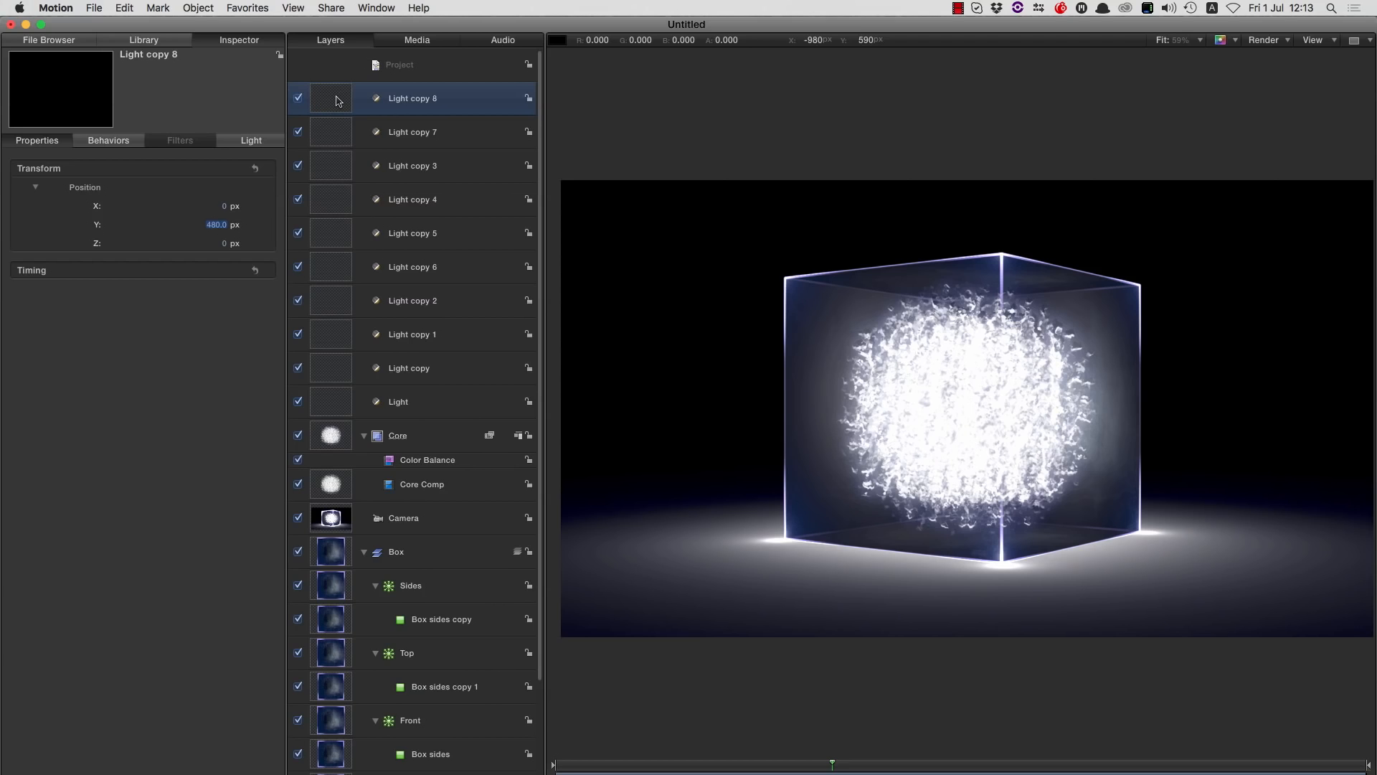
- Add an Oscillate parameter behavior to Light copy 8's intensity, with amplitude 500% and speed 20
click(252, 141)
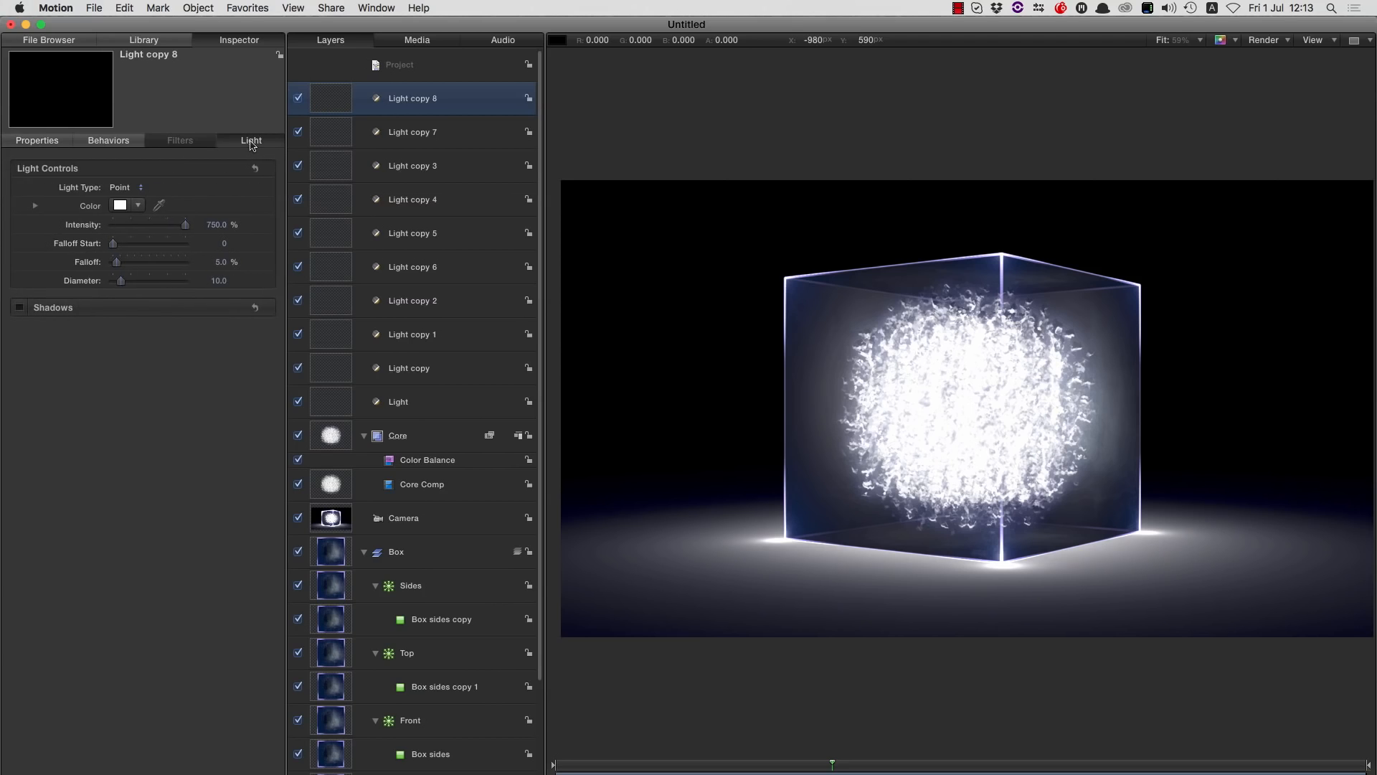
right_click(69, 226)
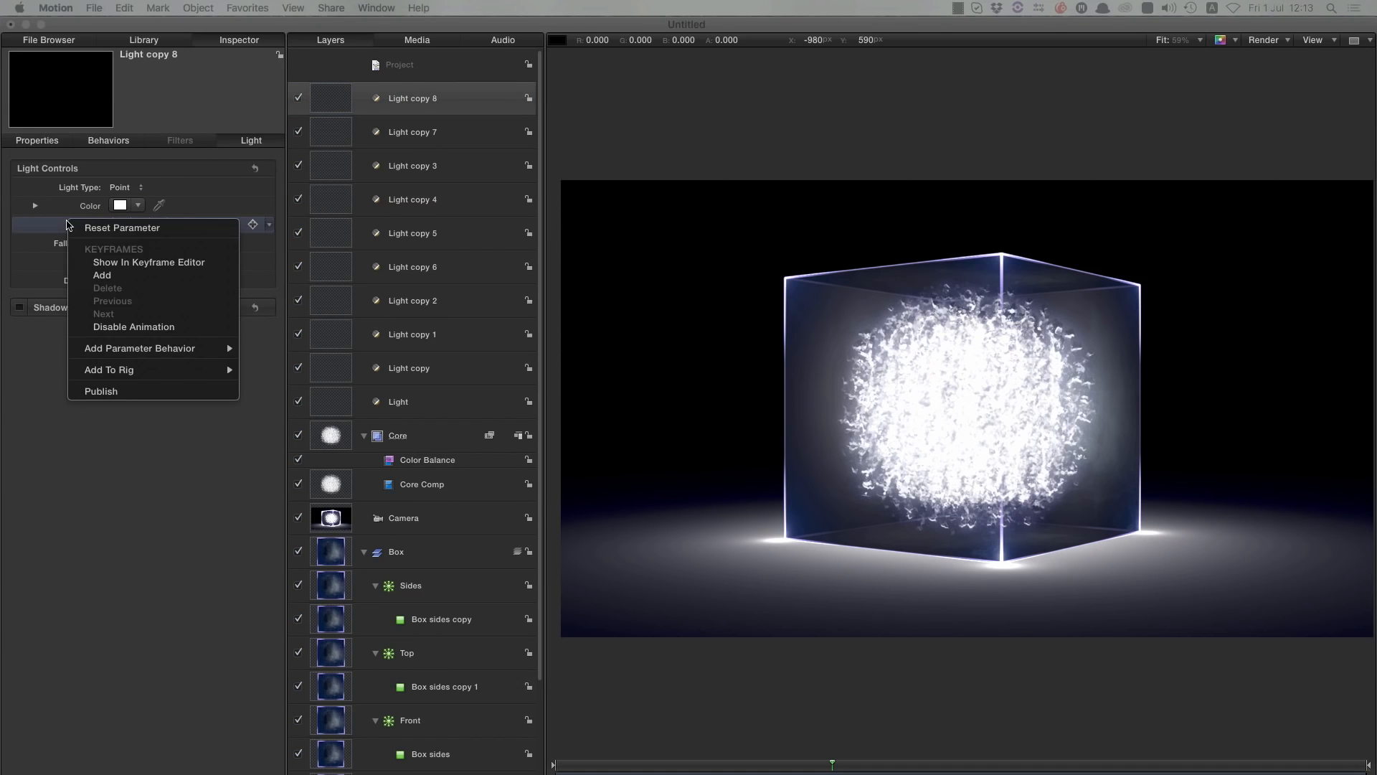
mouse_move(138, 350)
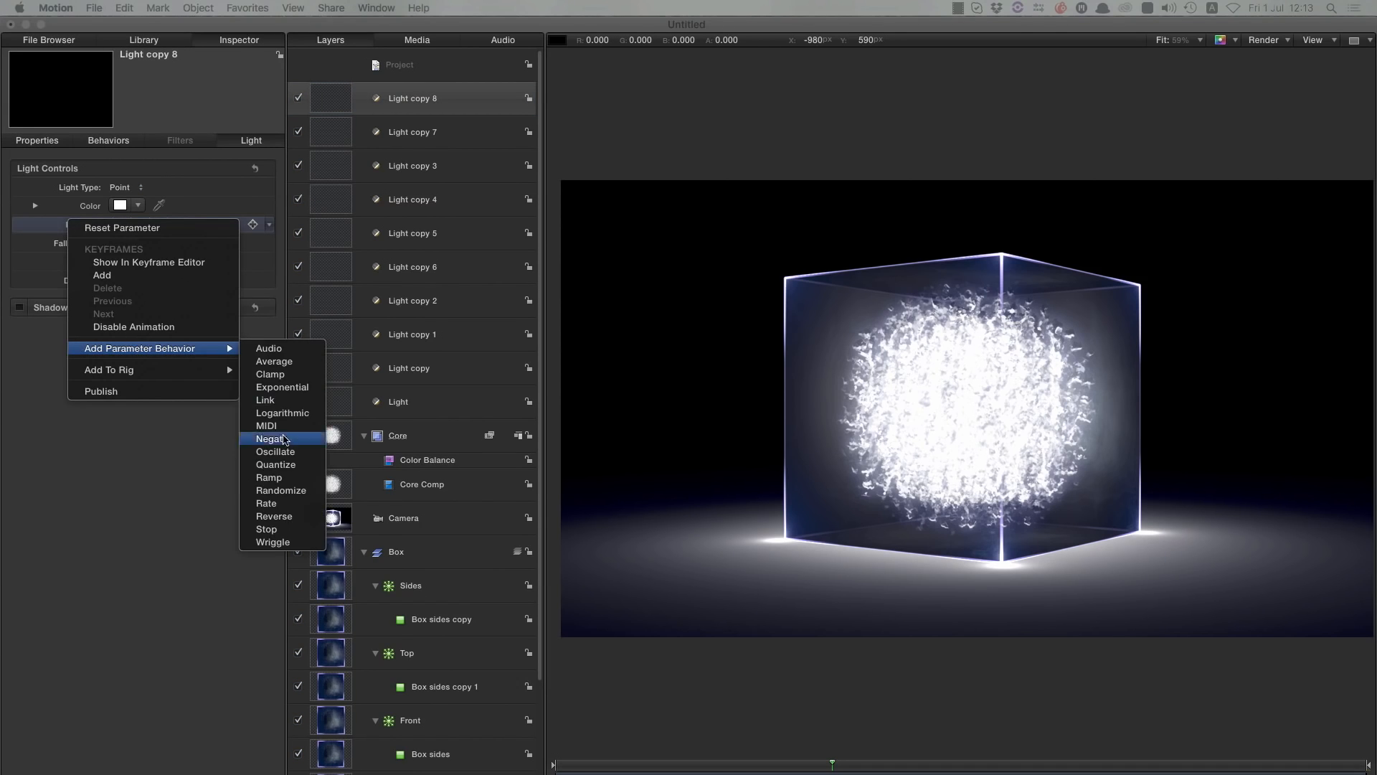
click(293, 452)
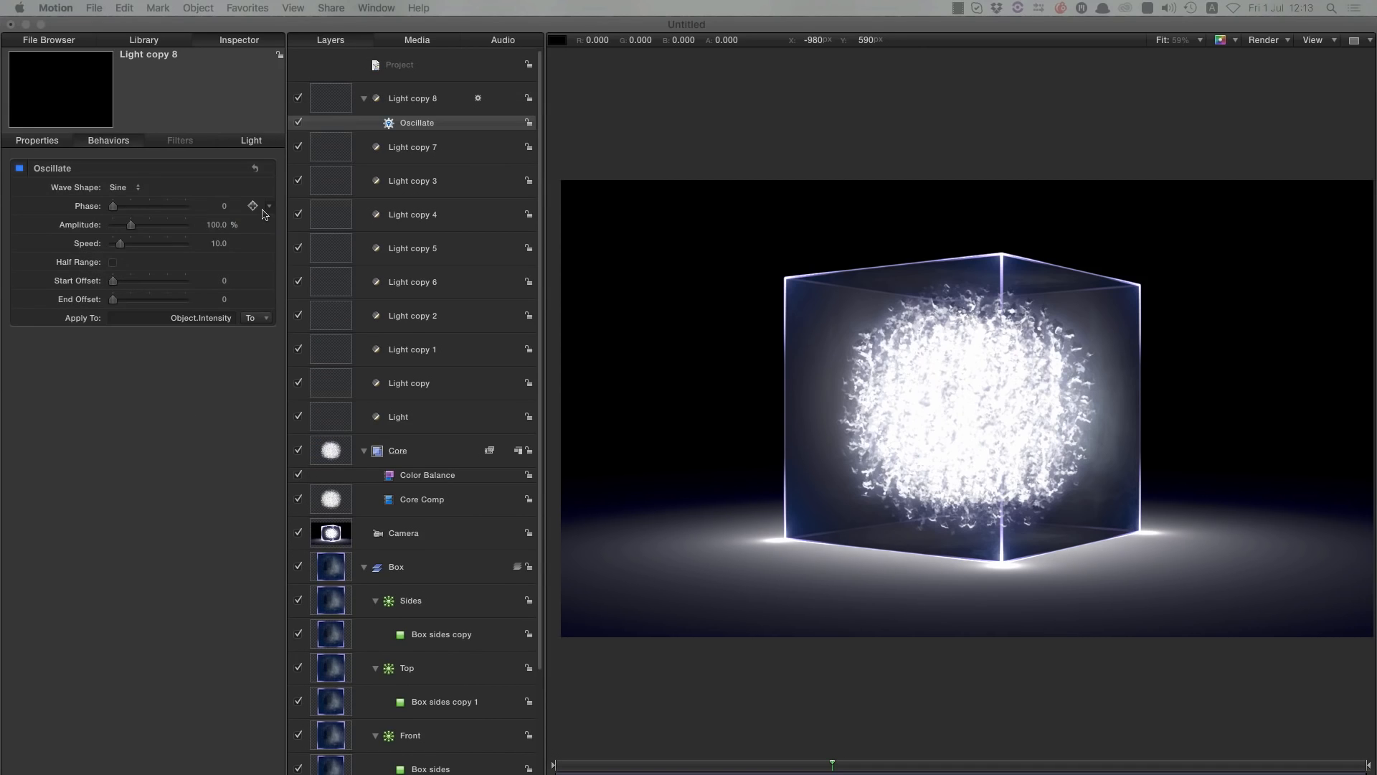
click(215, 225)
text(500)
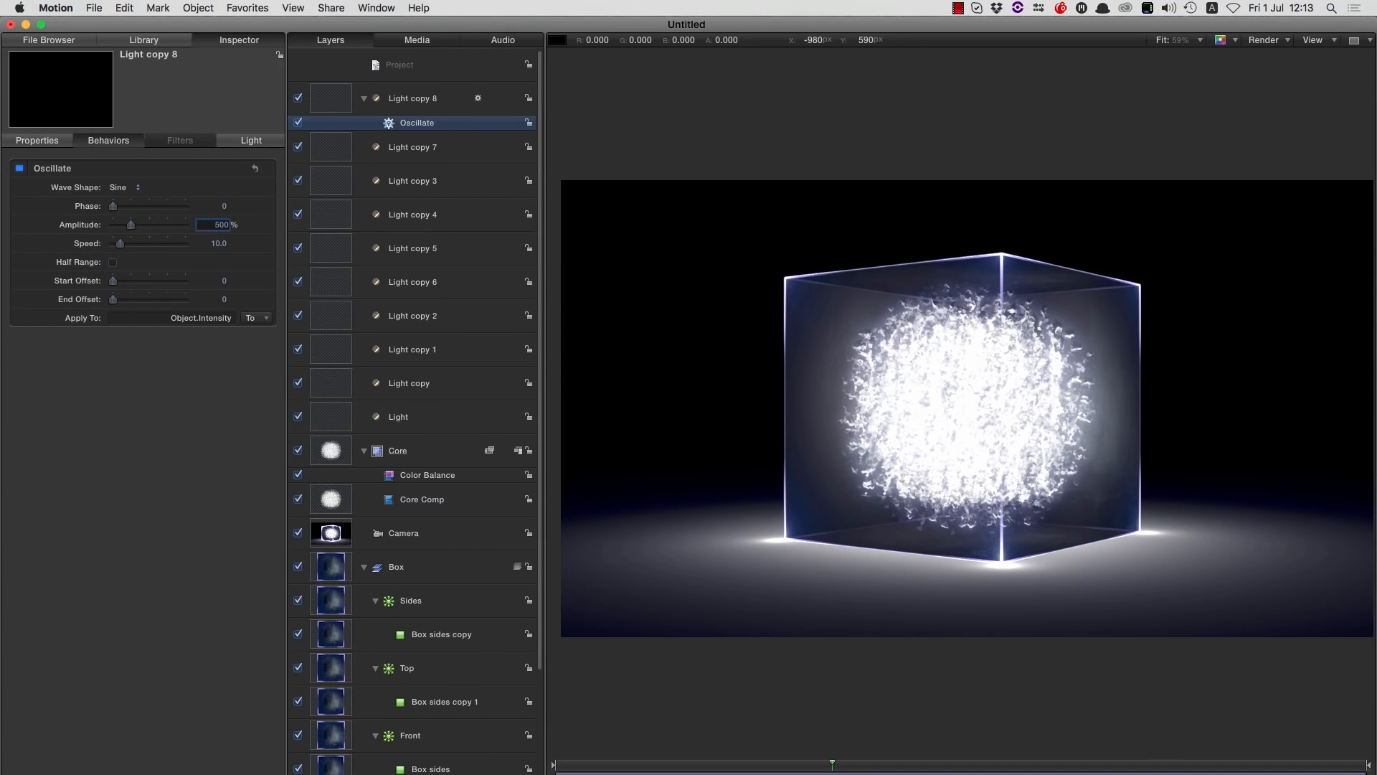
key(Tab)
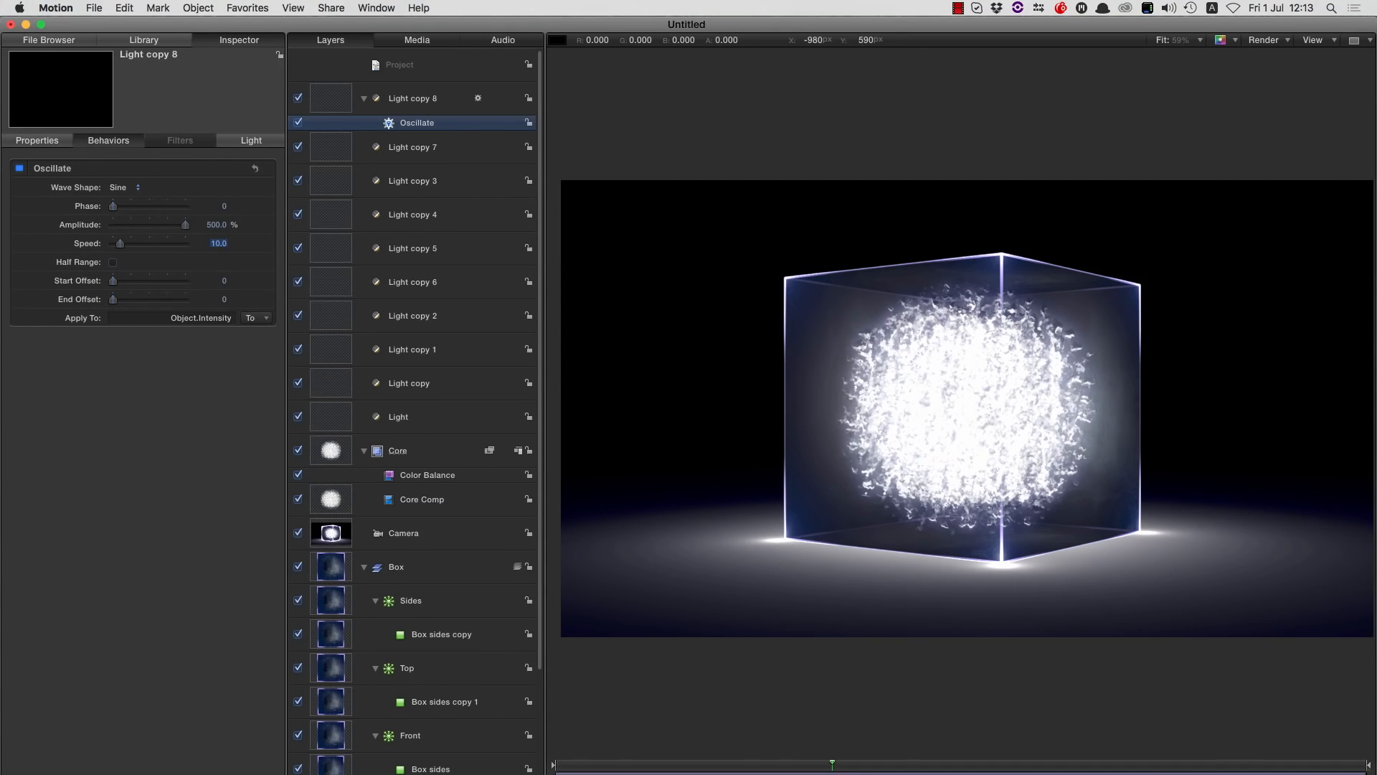
text(20)
key(Return)
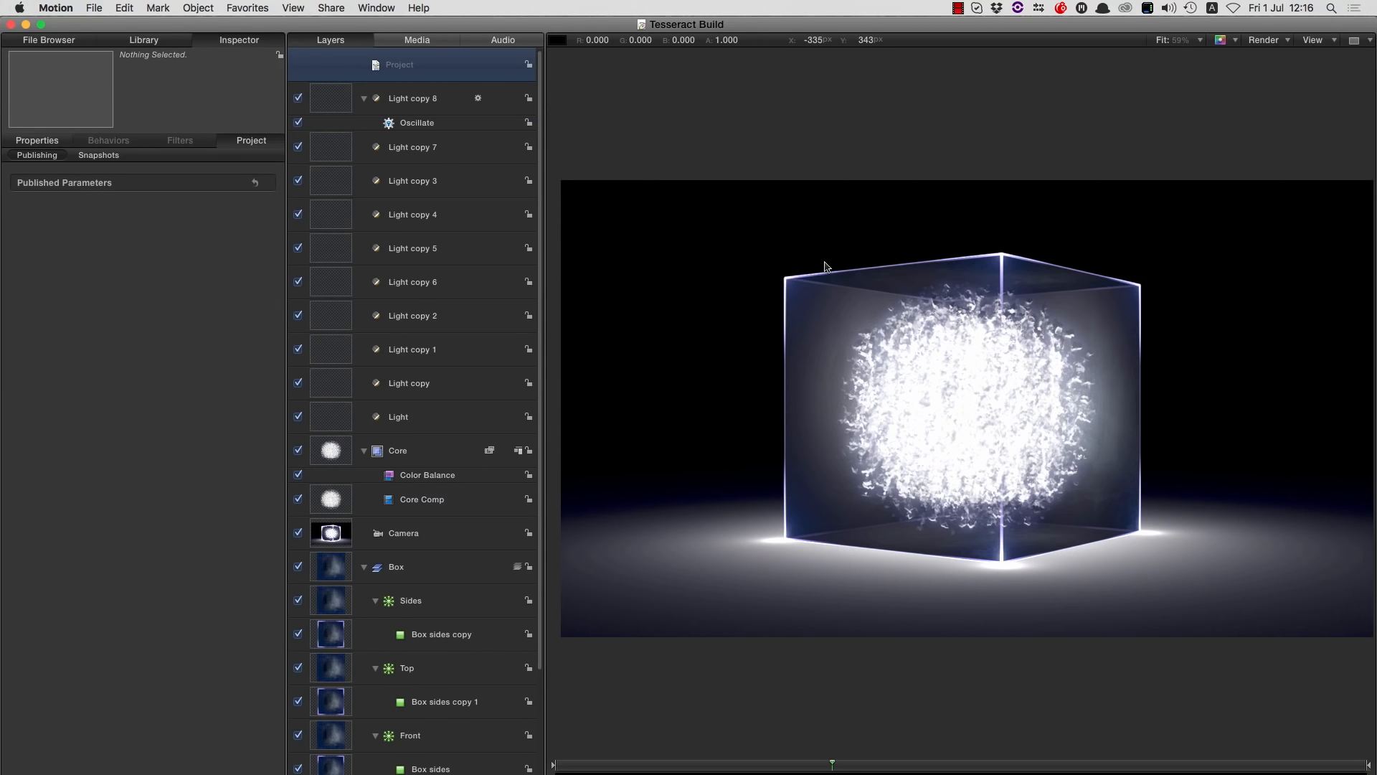
- Create a new group and move all of the scene's lights into it
click(200, 7)
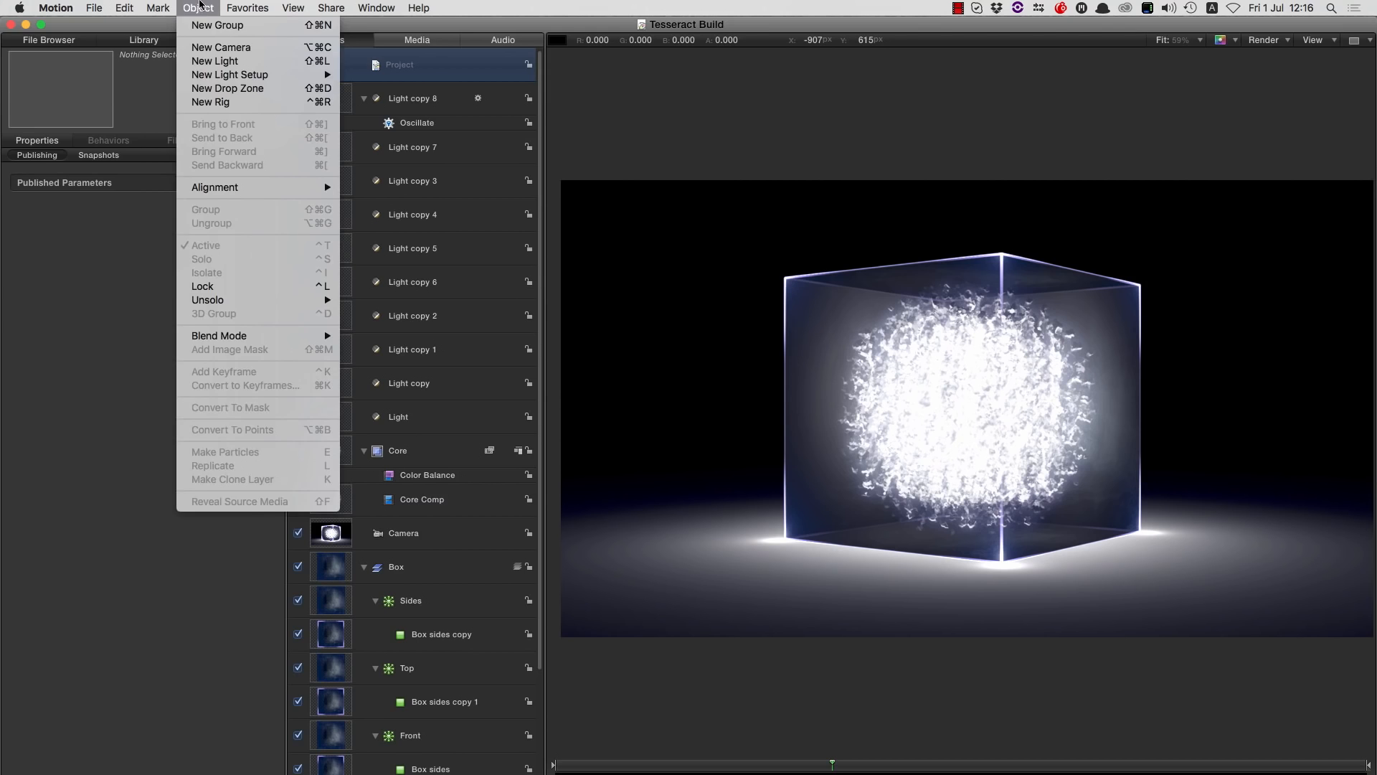
click(204, 26)
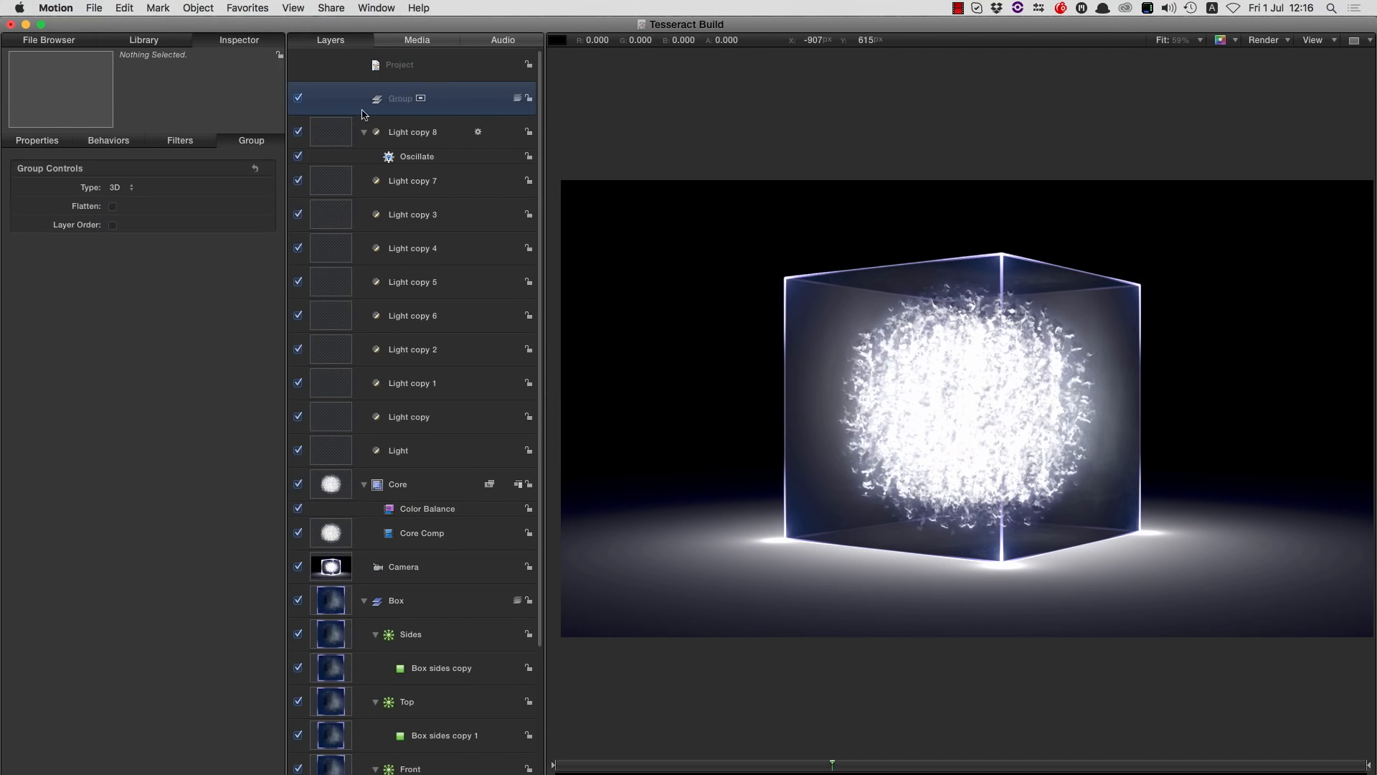
click(329, 139)
shift+click(338, 454)
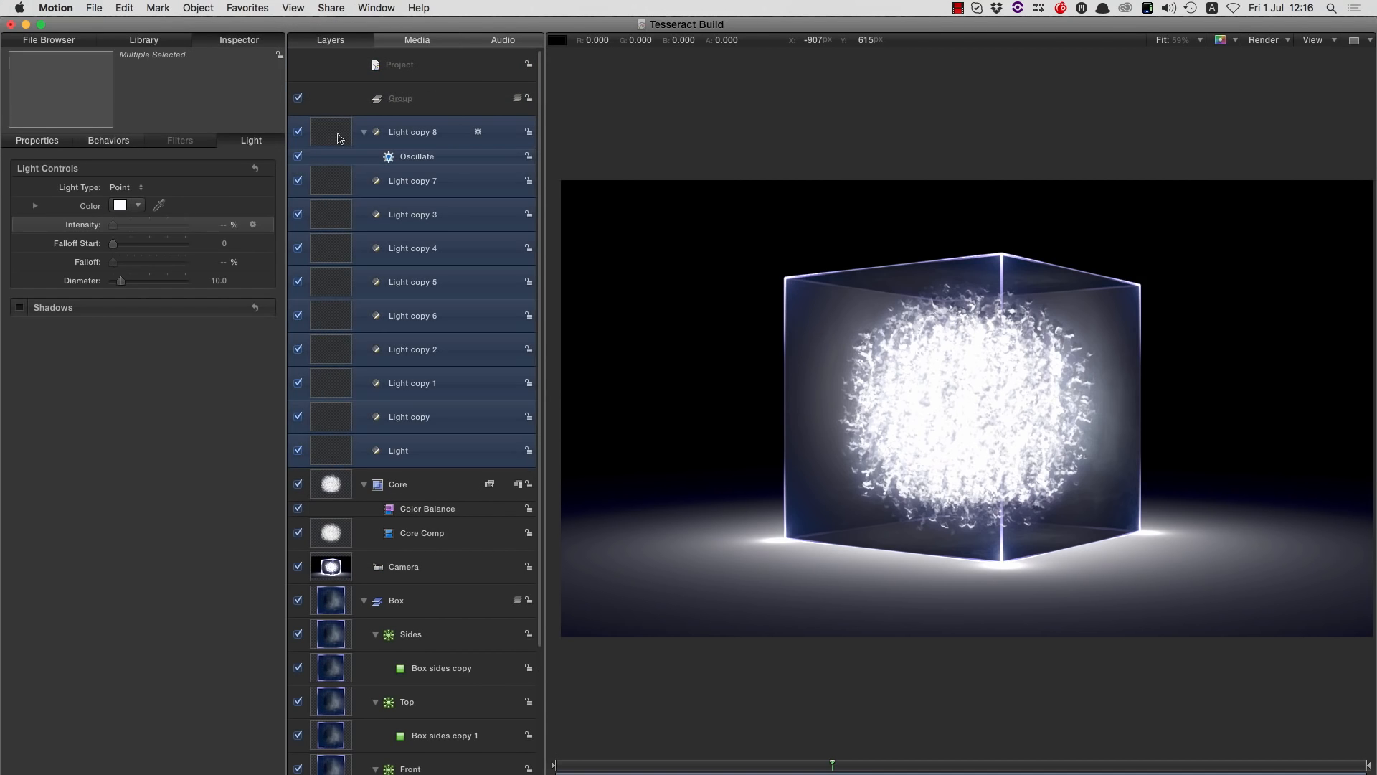
drag(321, 135, 409, 104)
- Rename the group that holds the lights as Lights and collapse it
double_click(400, 100)
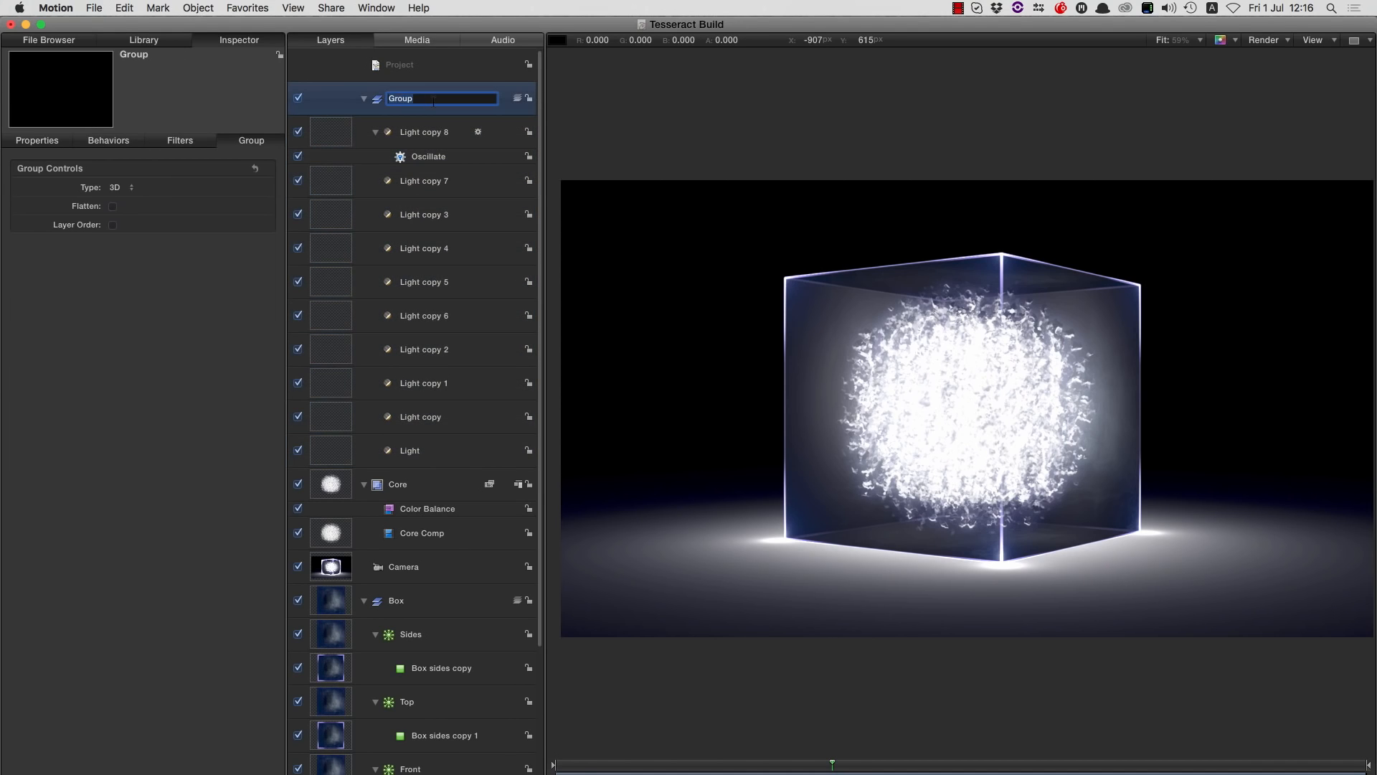
text(Lights)
key(Return)
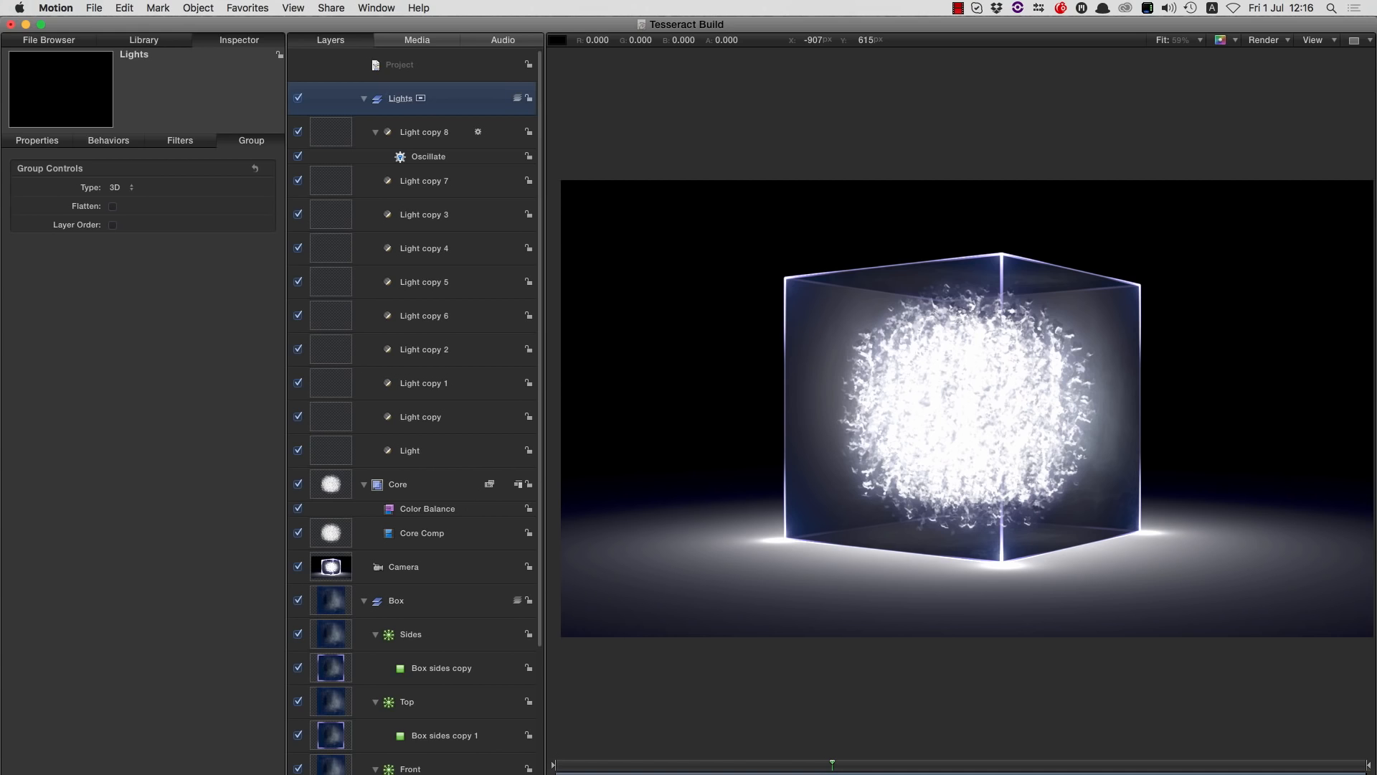
click(364, 100)
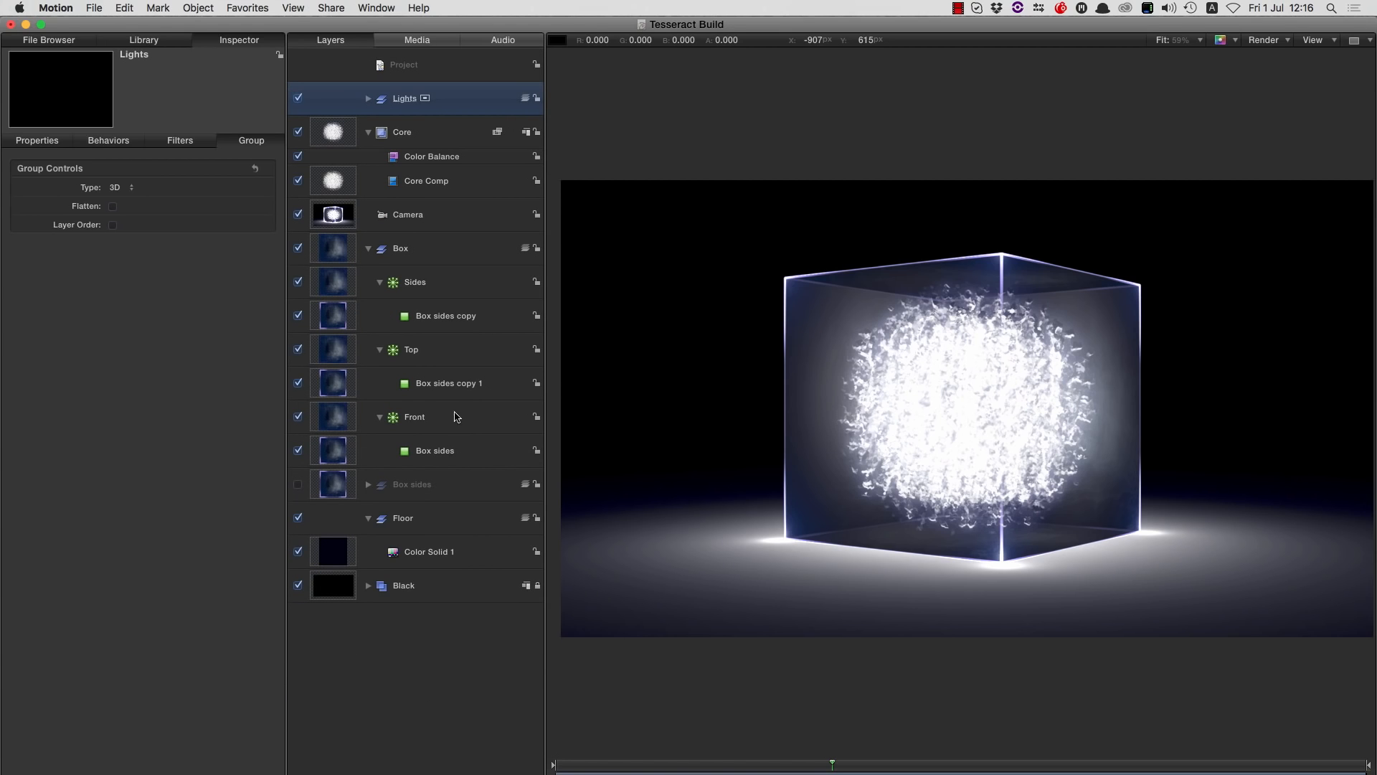
- Collapse the Box group, expand Box sides and copy its gradient-filled Rectangle into the Floor group
click(369, 250)
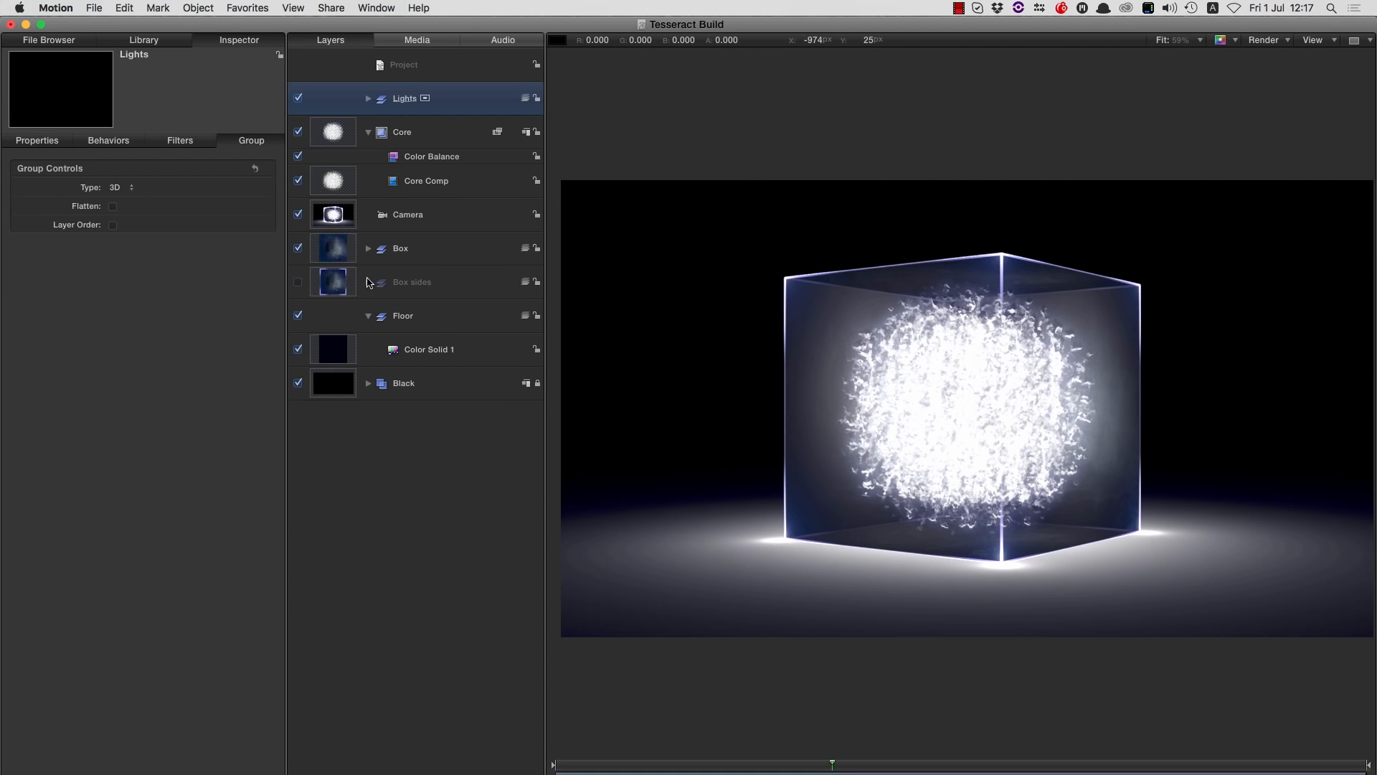
click(368, 285)
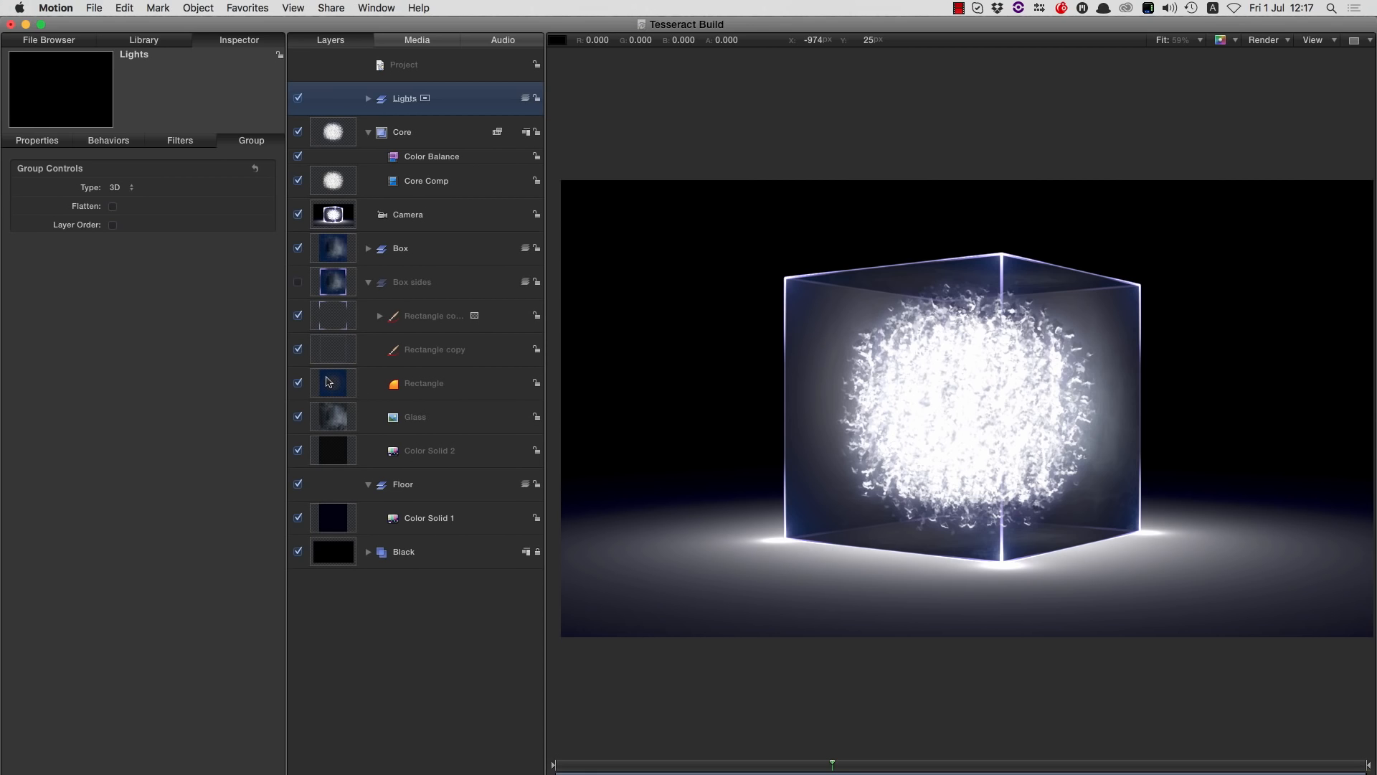
click(328, 381)
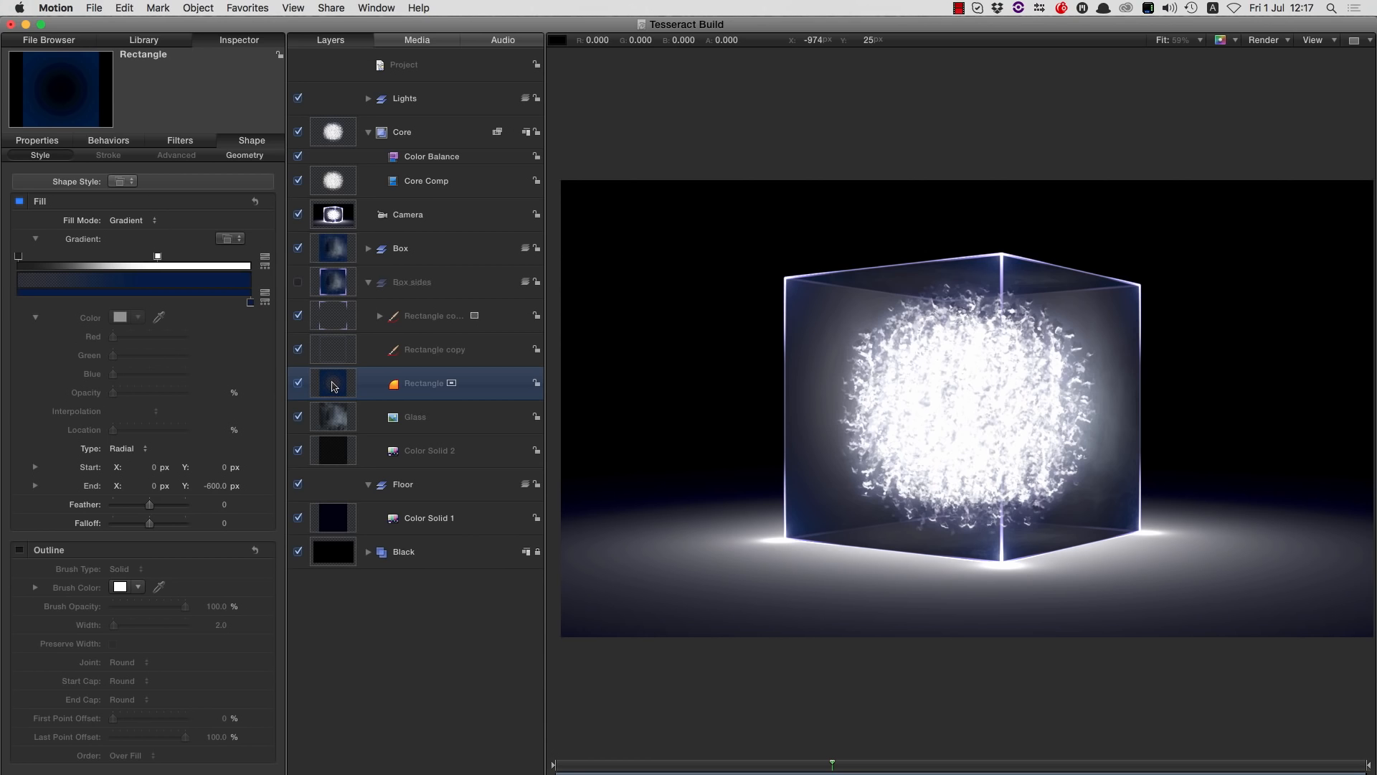
drag(334, 387, 371, 504)
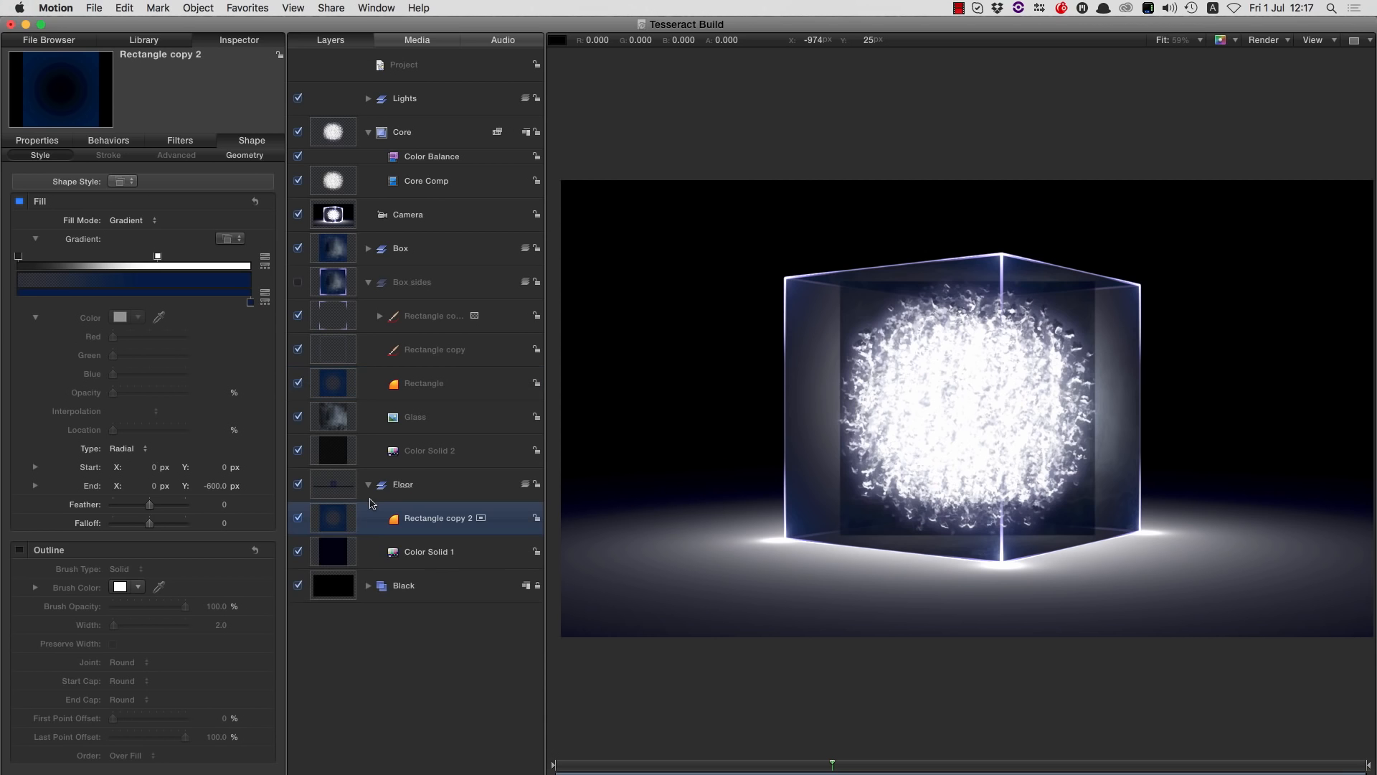
- Reset the transform of Rectangle copy 2 in the Floor group and set its X rotation to 90°
click(39, 140)
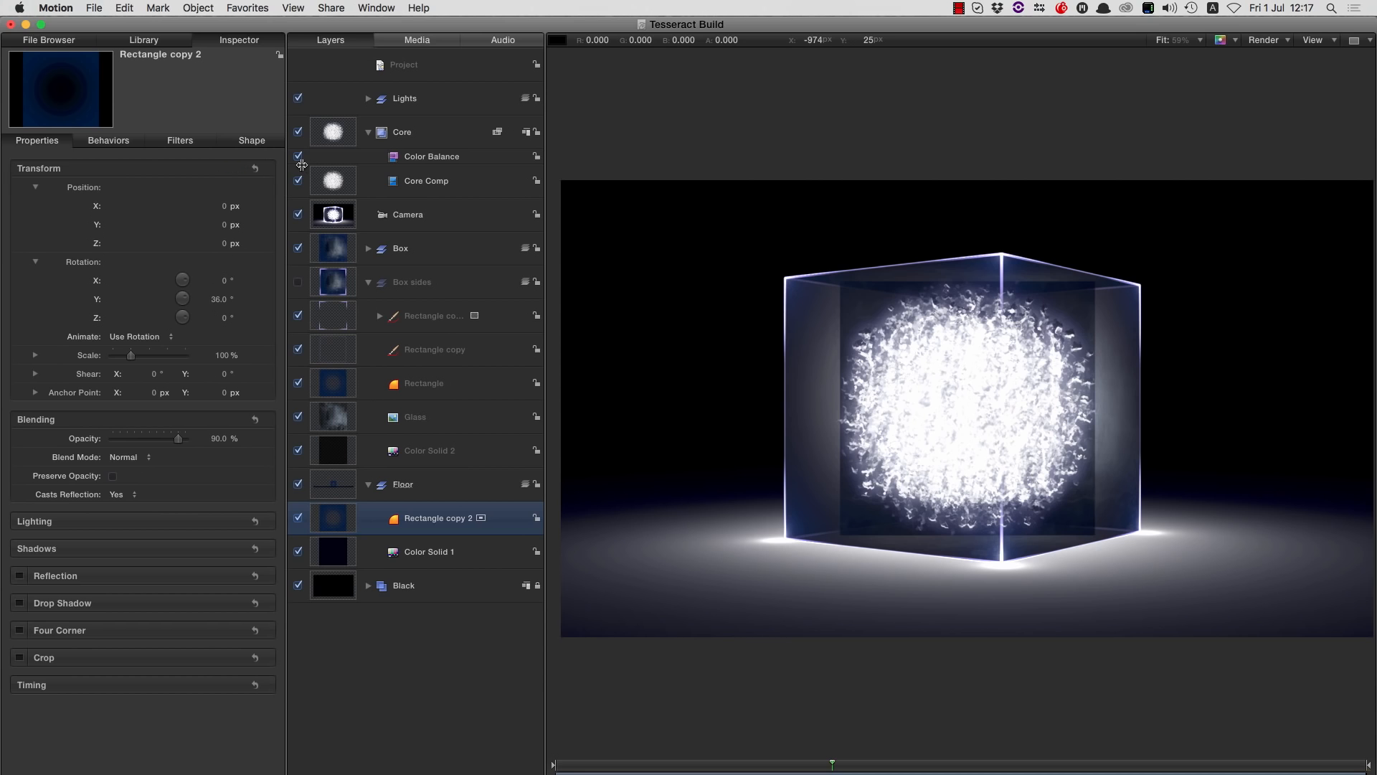
click(255, 168)
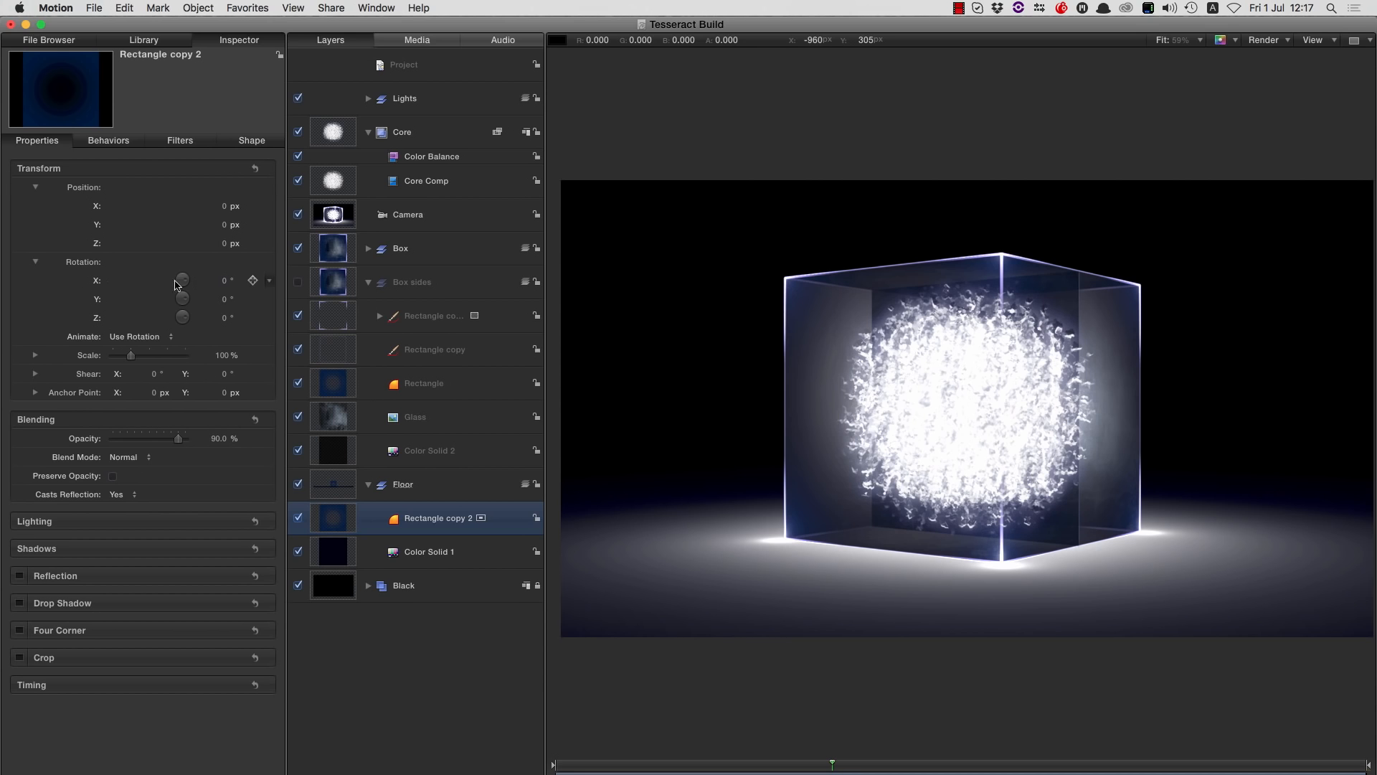
click(225, 281)
text(9)
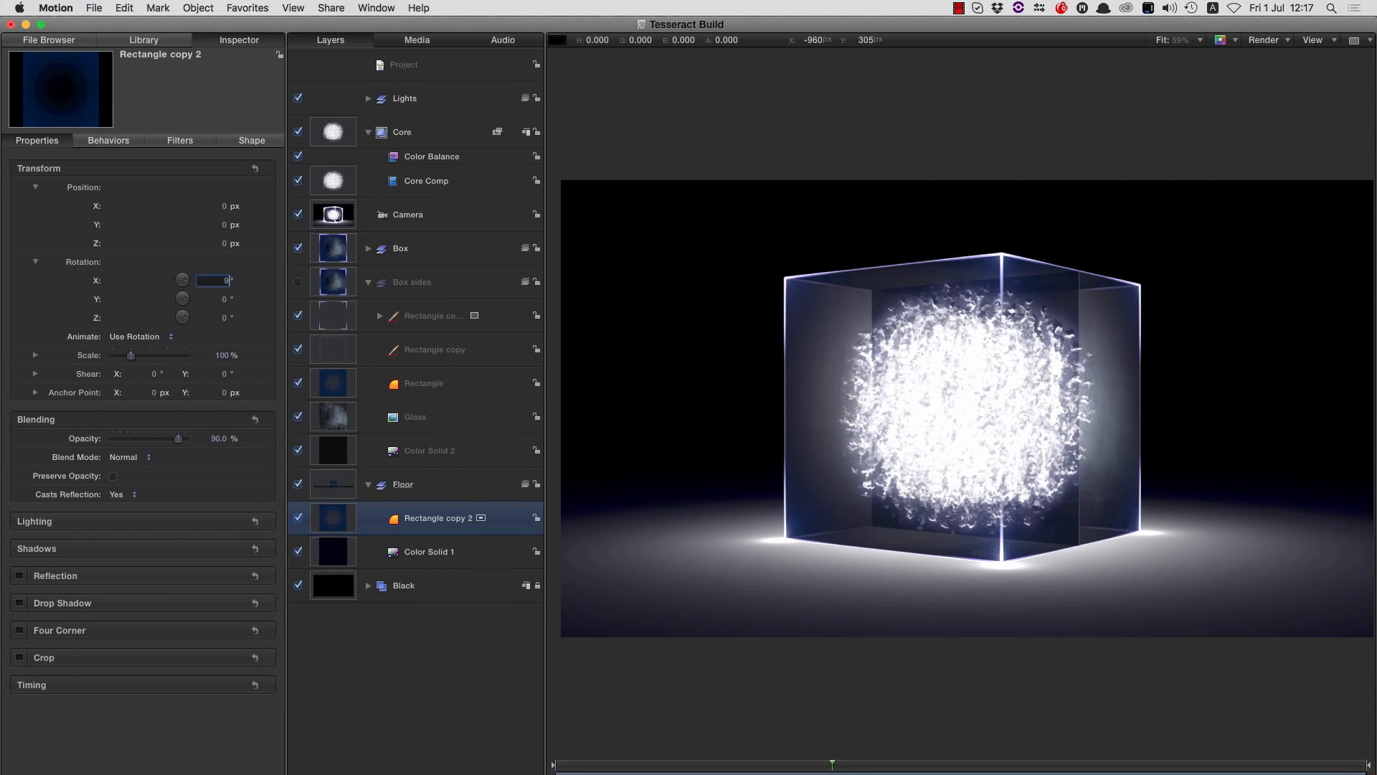
text(0)
key(Return)
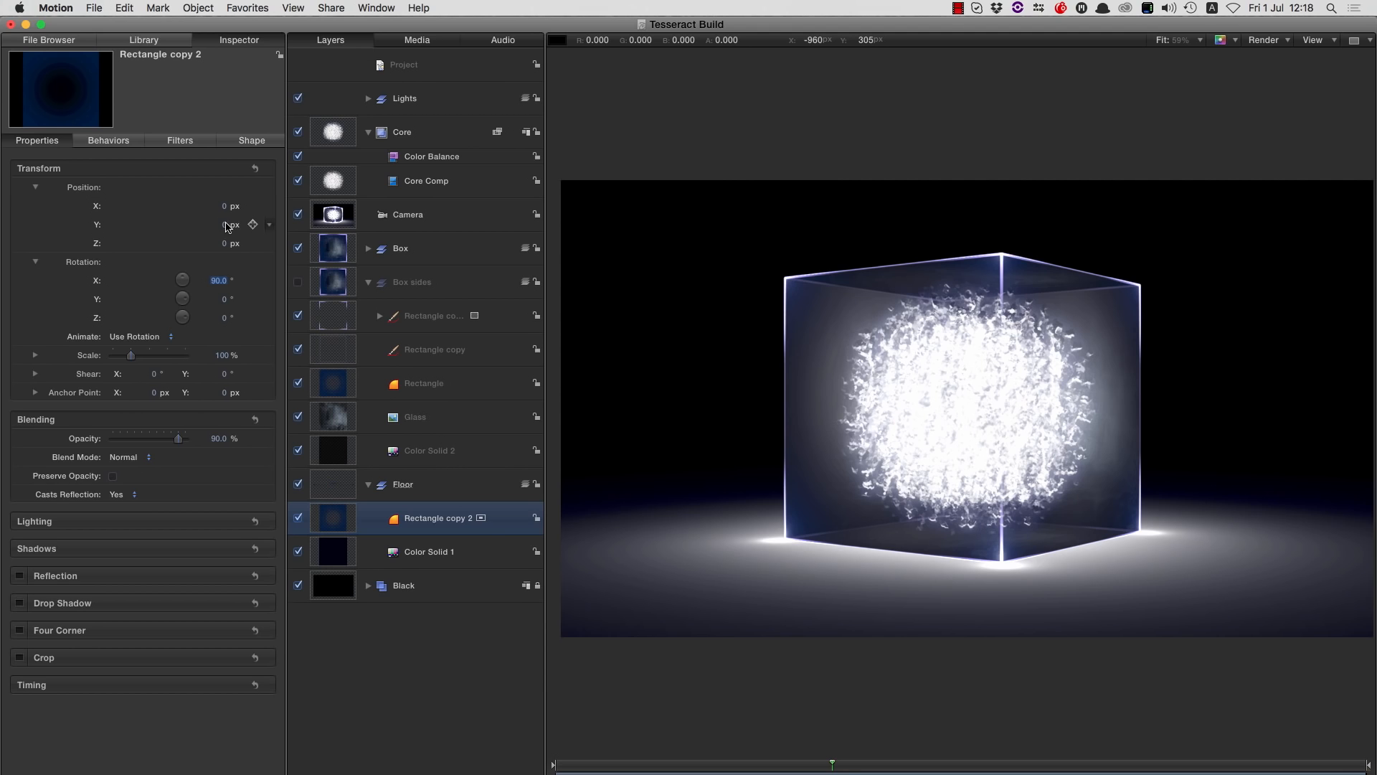
- Lower Rectangle copy 2 to the cube's base by setting its Y position to -299 px
click(227, 225)
text(-299)
key(Return)
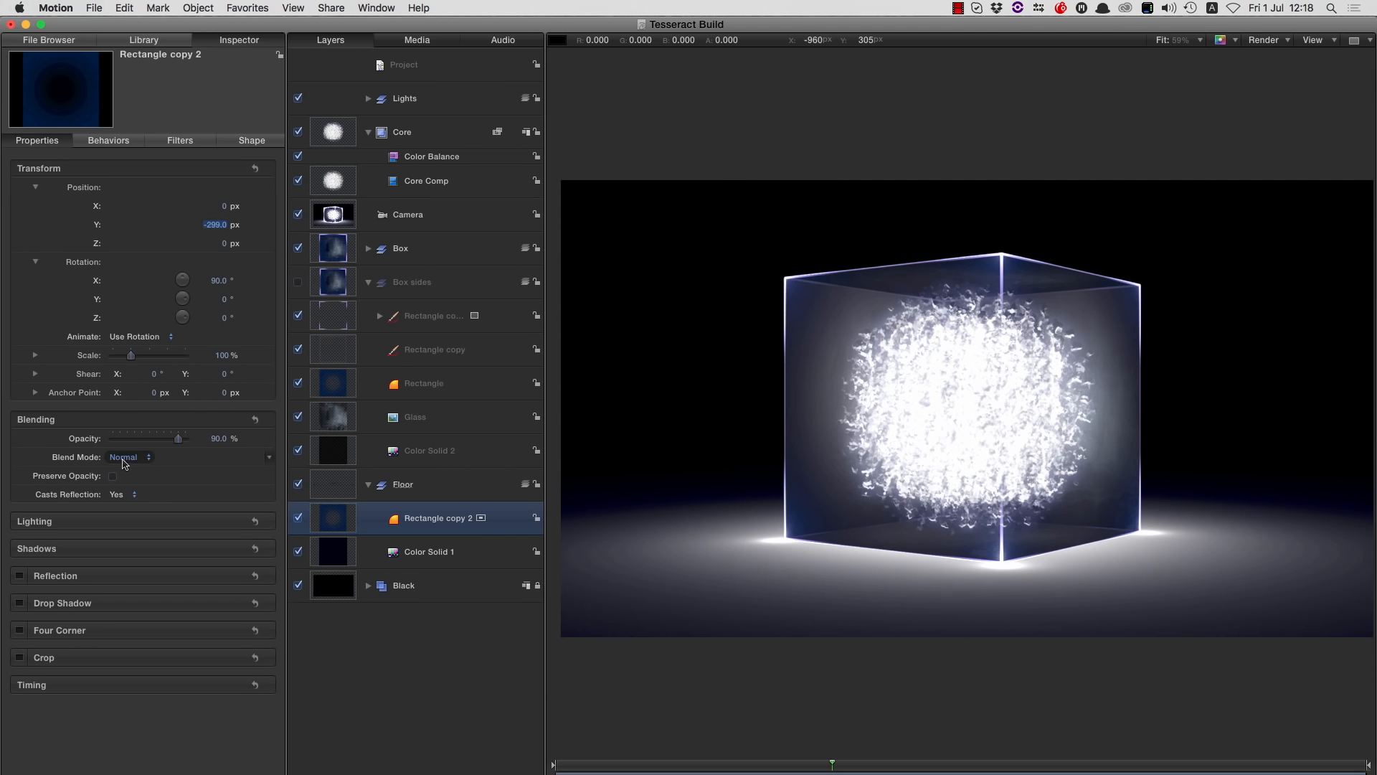
- Set Rectangle copy 2's blend mode to Screen and its scale to 115%
click(129, 457)
click(123, 566)
click(224, 356)
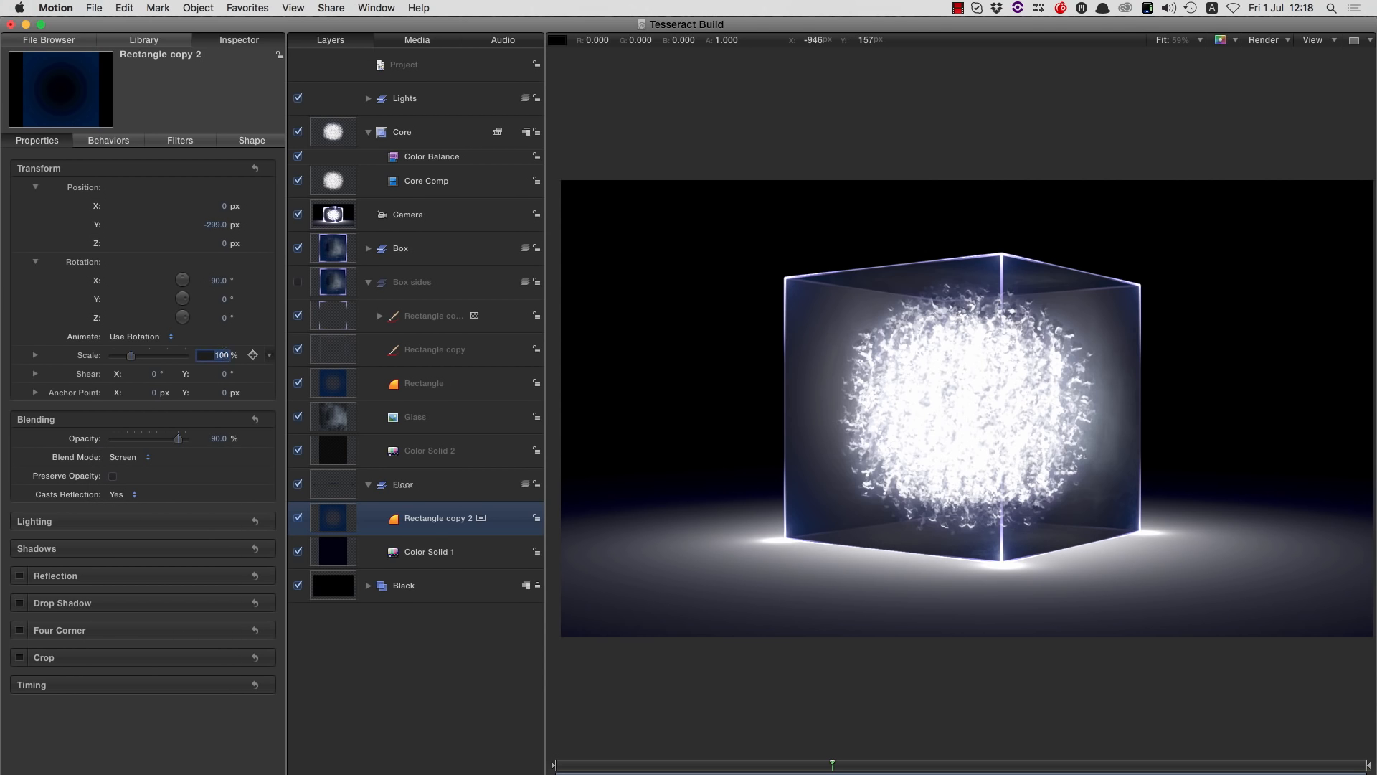
text(115)
key(Return)
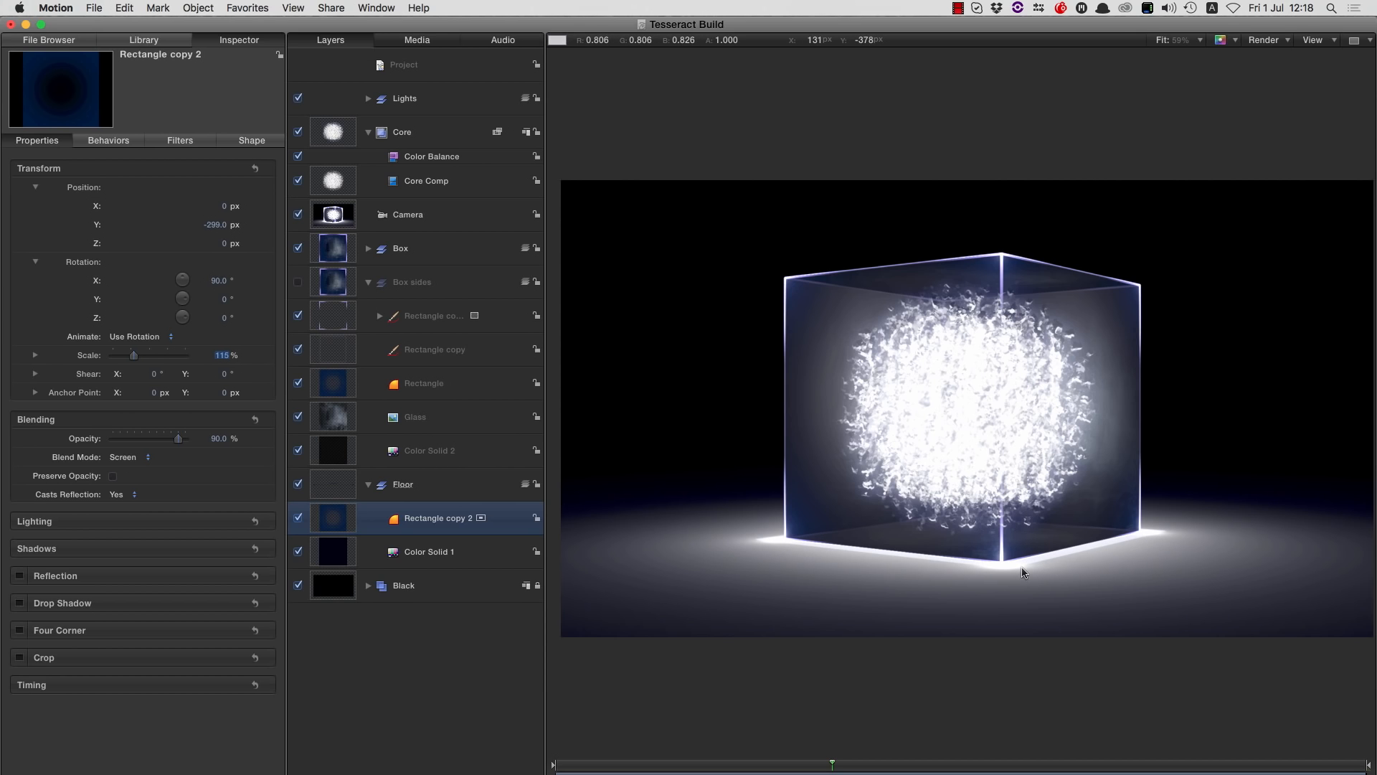
- Add a Gaussian Blur filter to Rectangle copy 2 and set the blur amount to 200
click(158, 42)
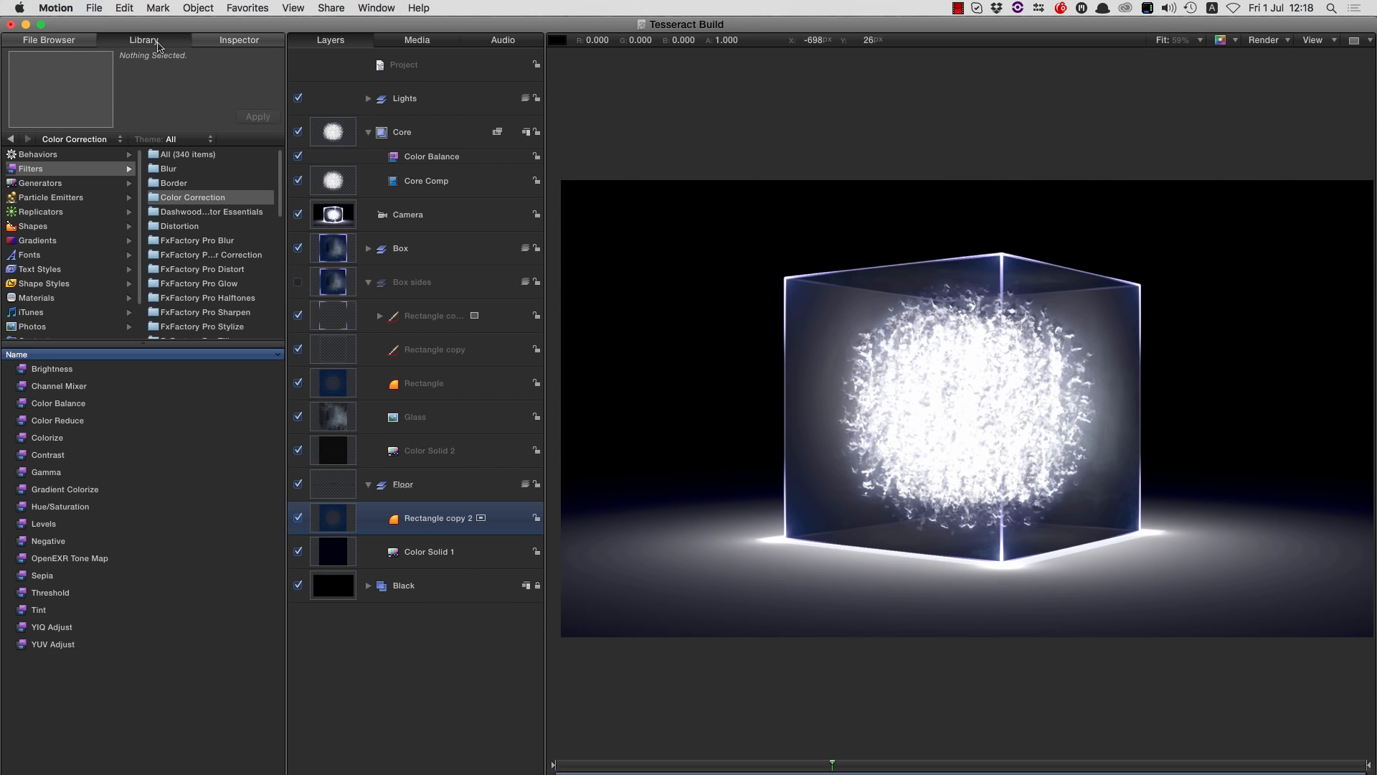
click(170, 169)
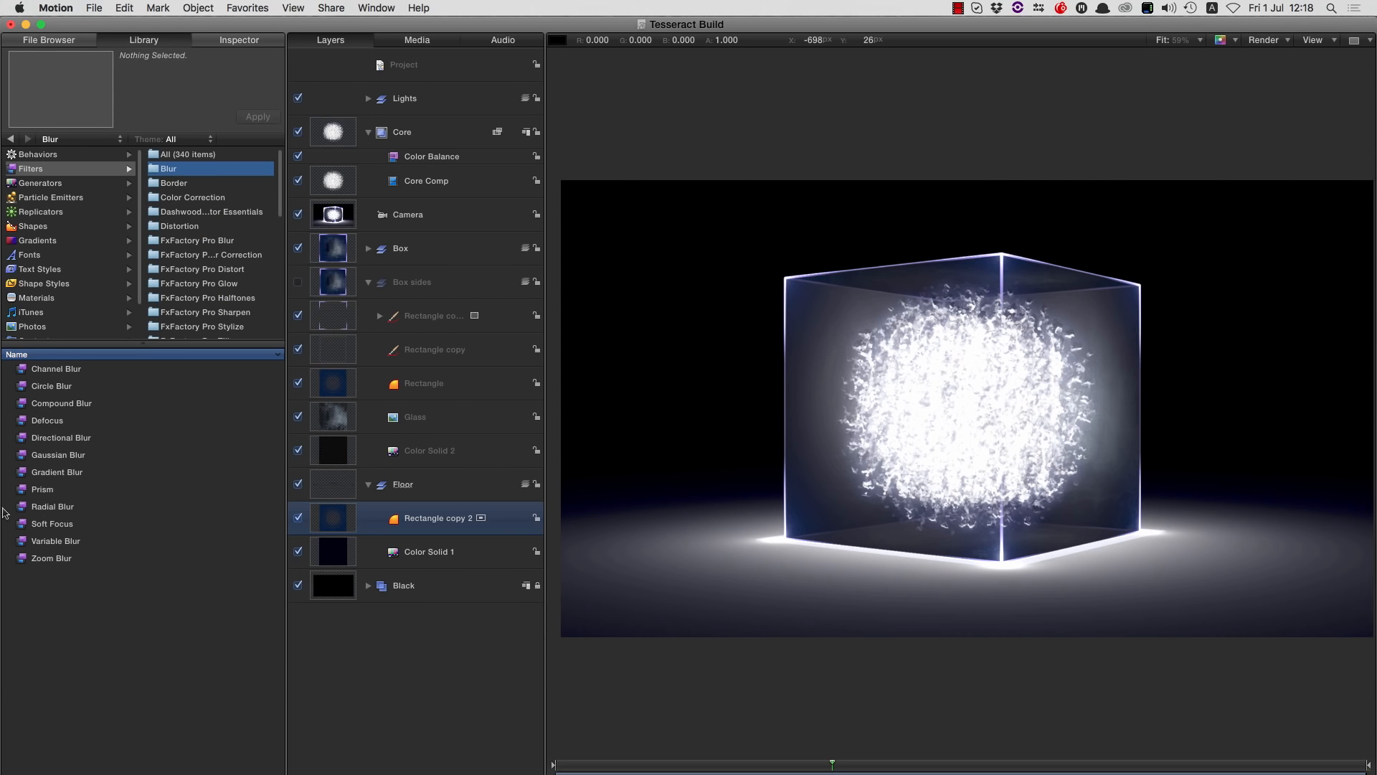
drag(49, 455, 361, 513)
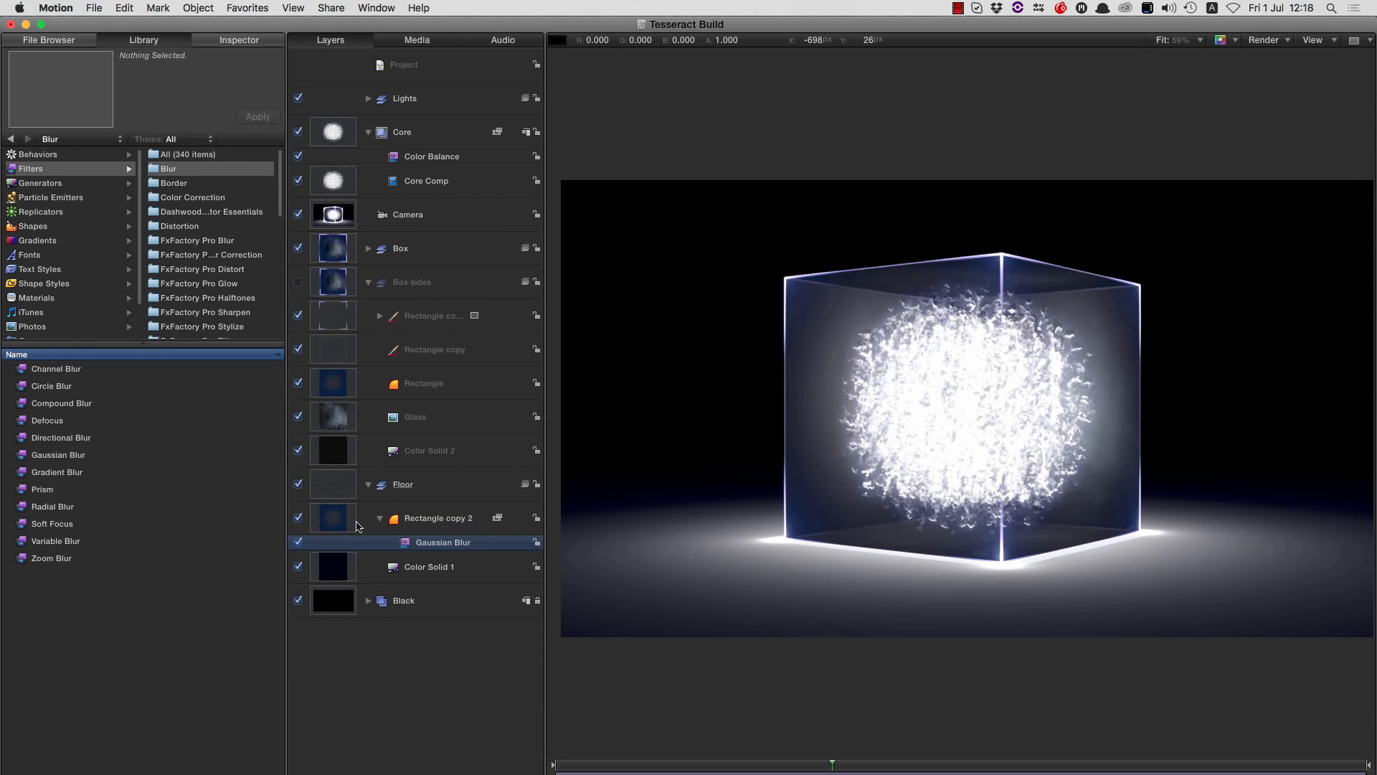
click(228, 40)
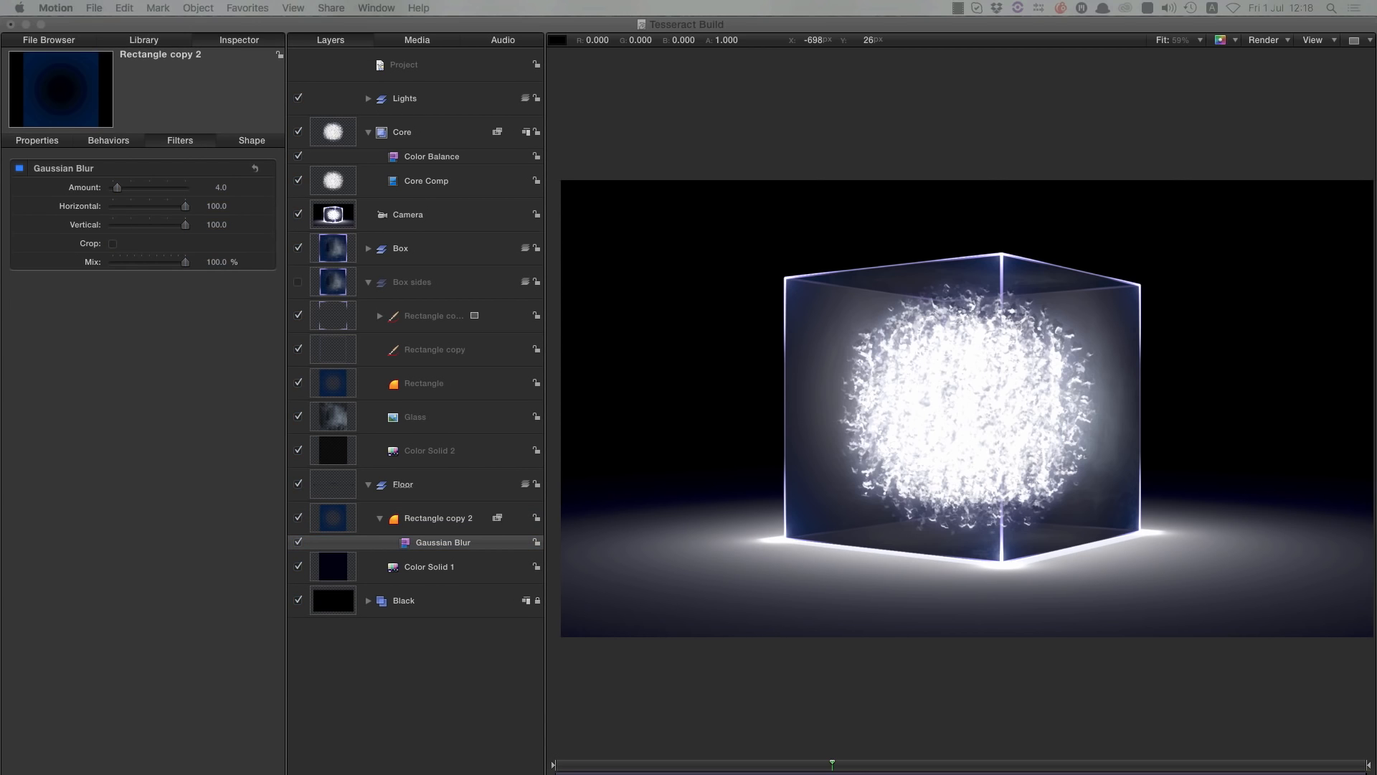
click(221, 188)
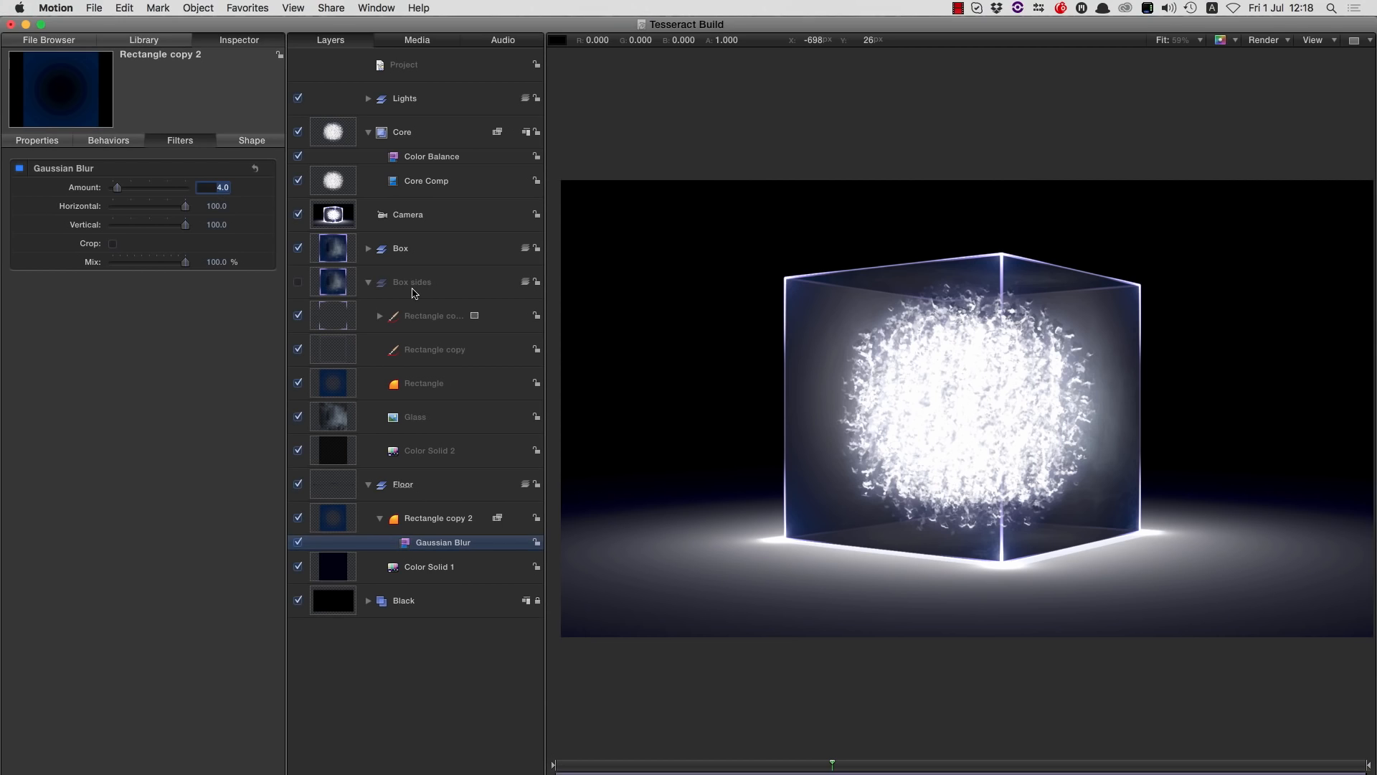
text(200)
key(Return)
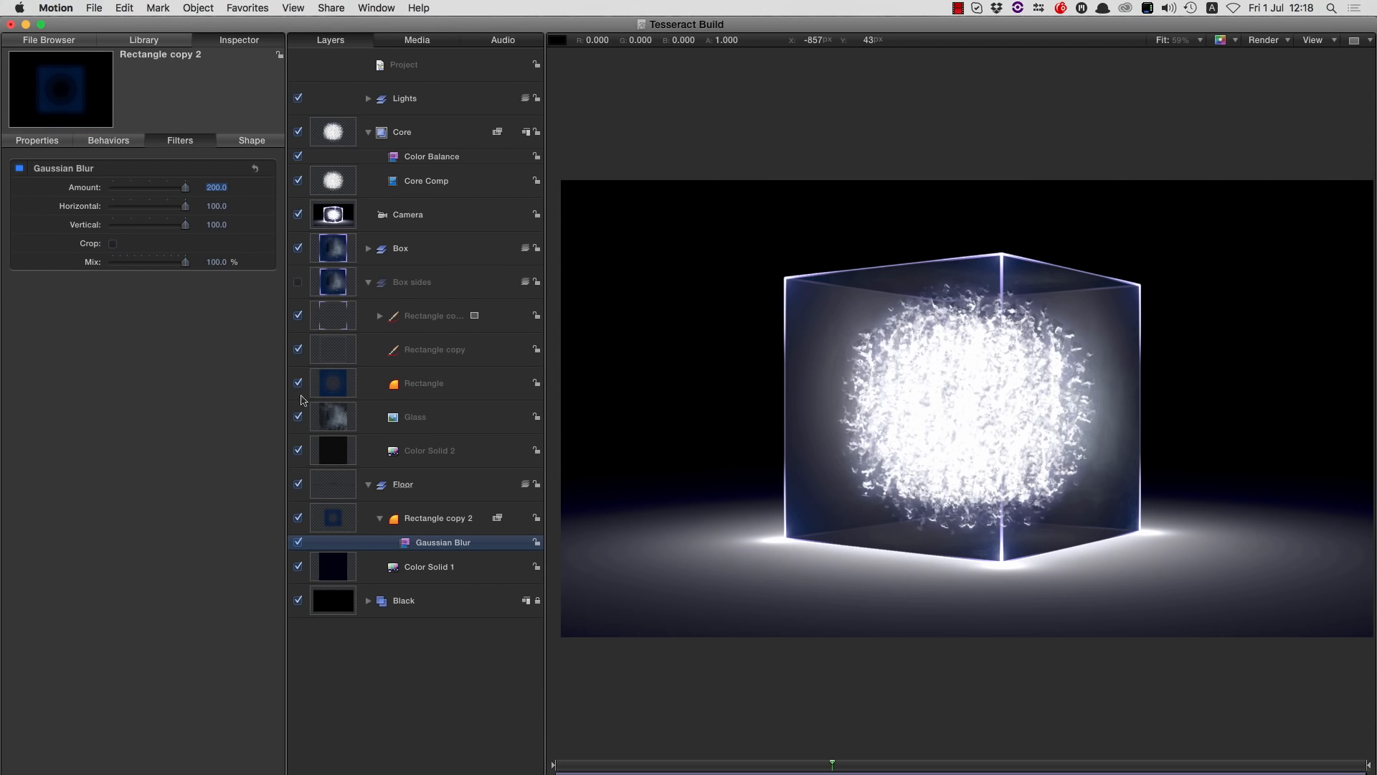
- Duplicate Rectangle copy 2 in the Floor group and set the duplicate's scale to 130%
click(332, 521)
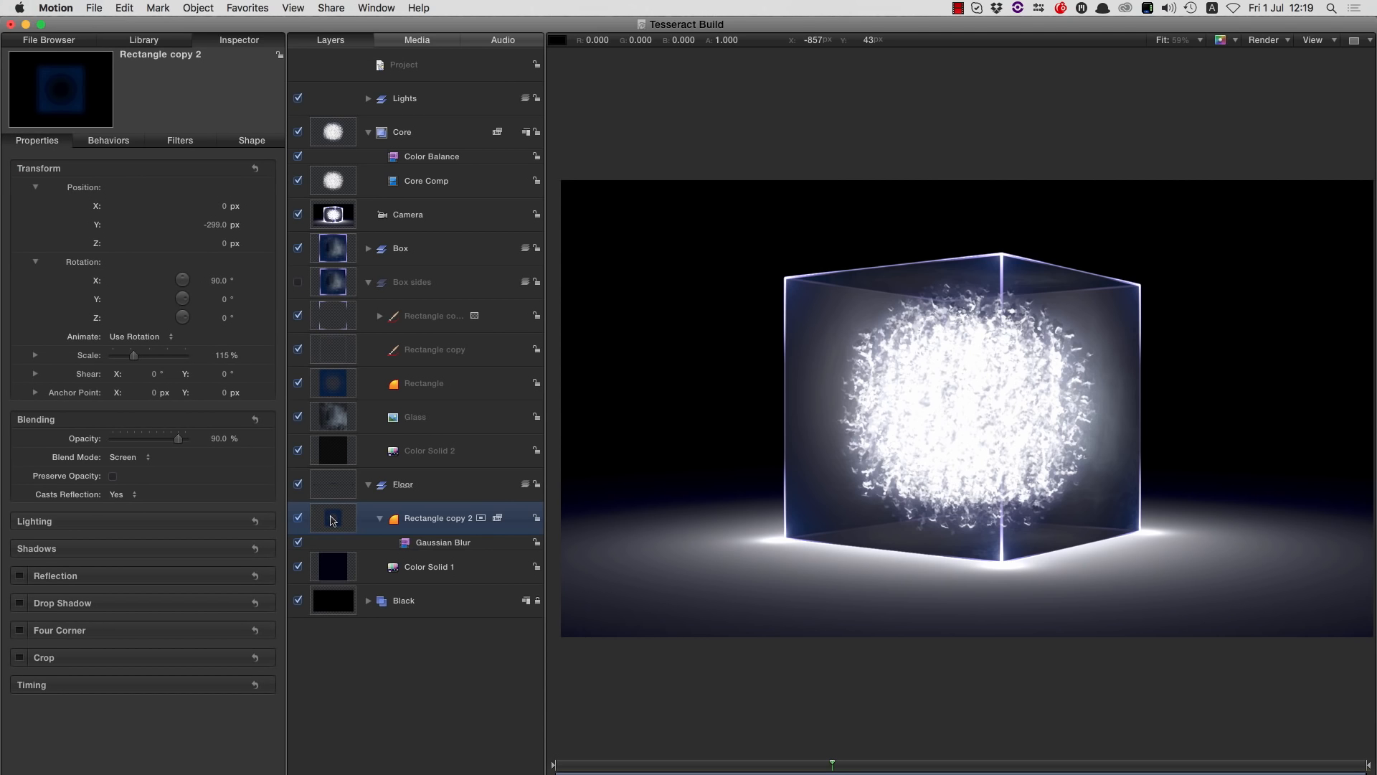
right_click(333, 521)
click(366, 560)
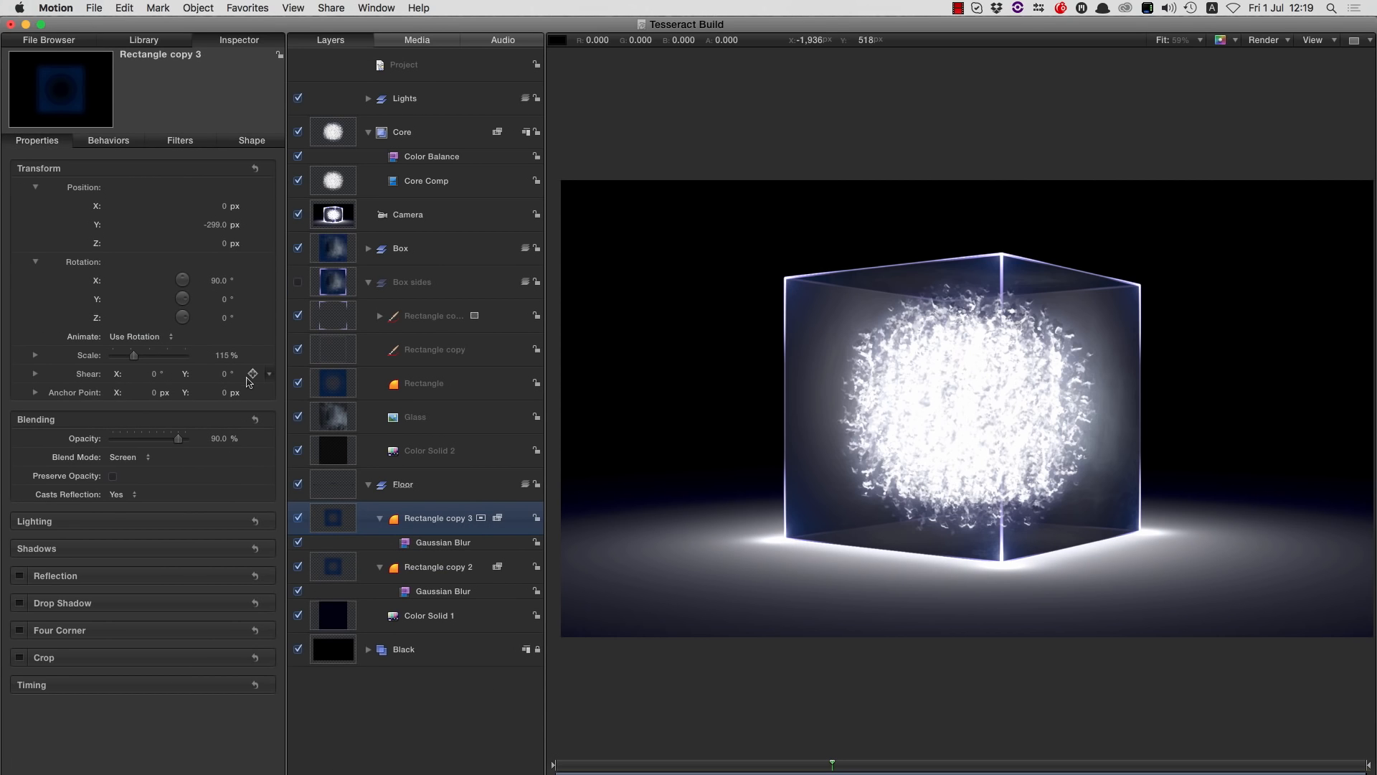
click(223, 355)
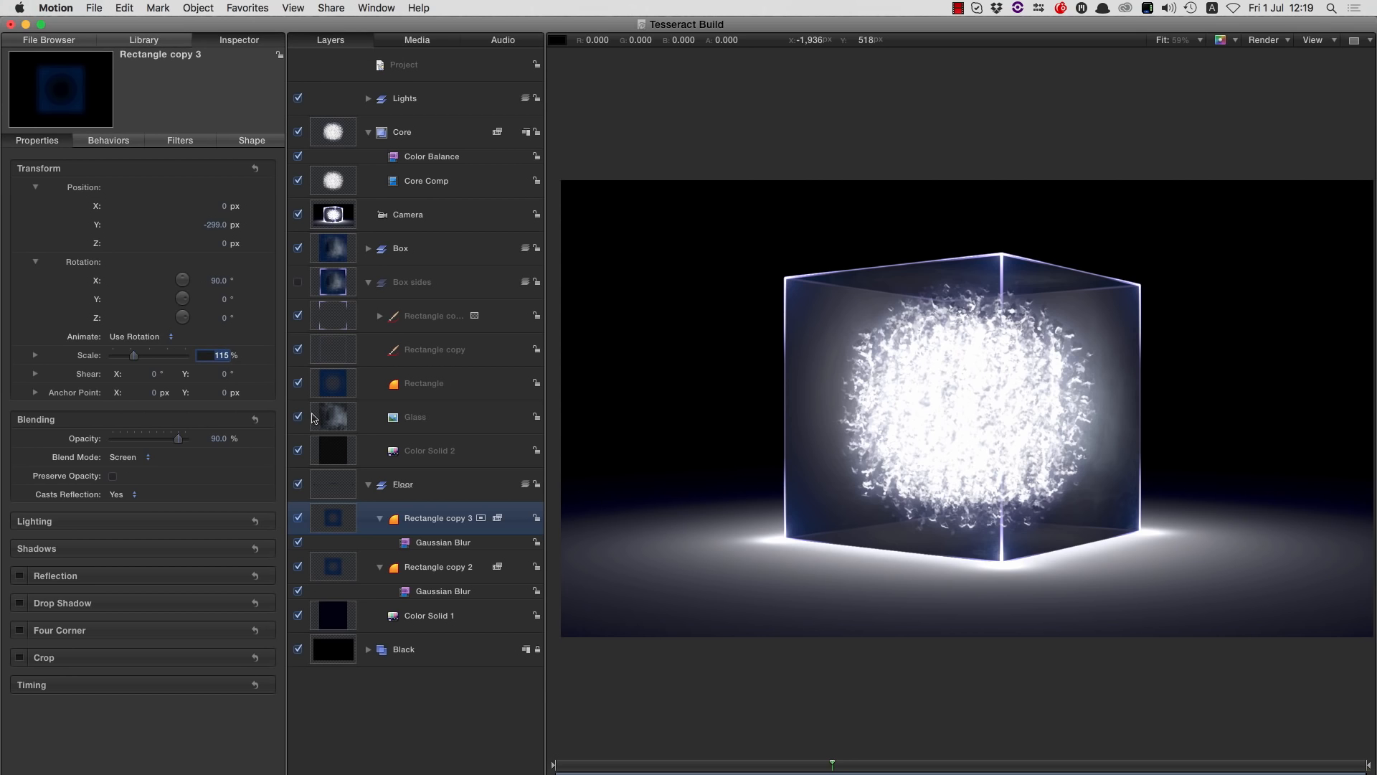
text(130)
key(Return)
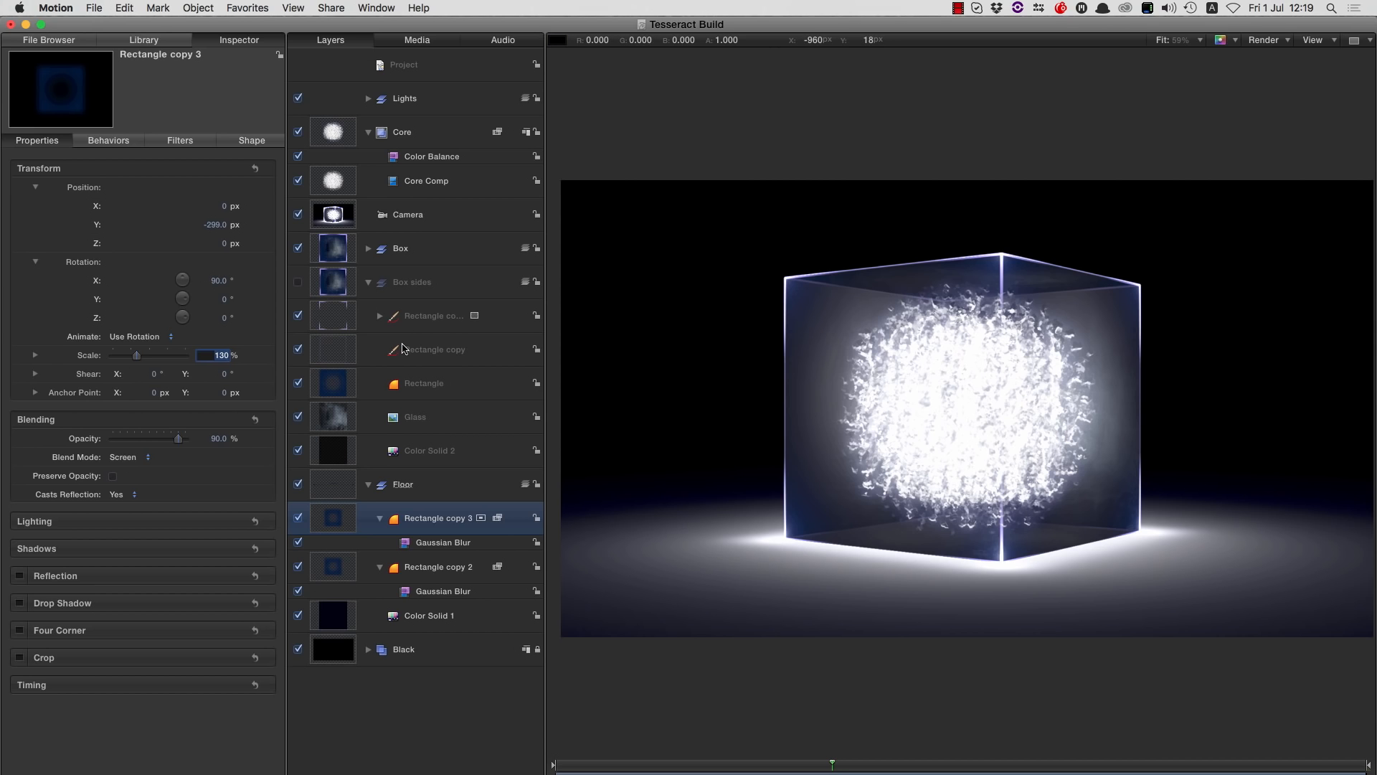
key(Return)
- Change the end colour of Rectangle copy 3's gradient fill to a brighter blue
click(245, 142)
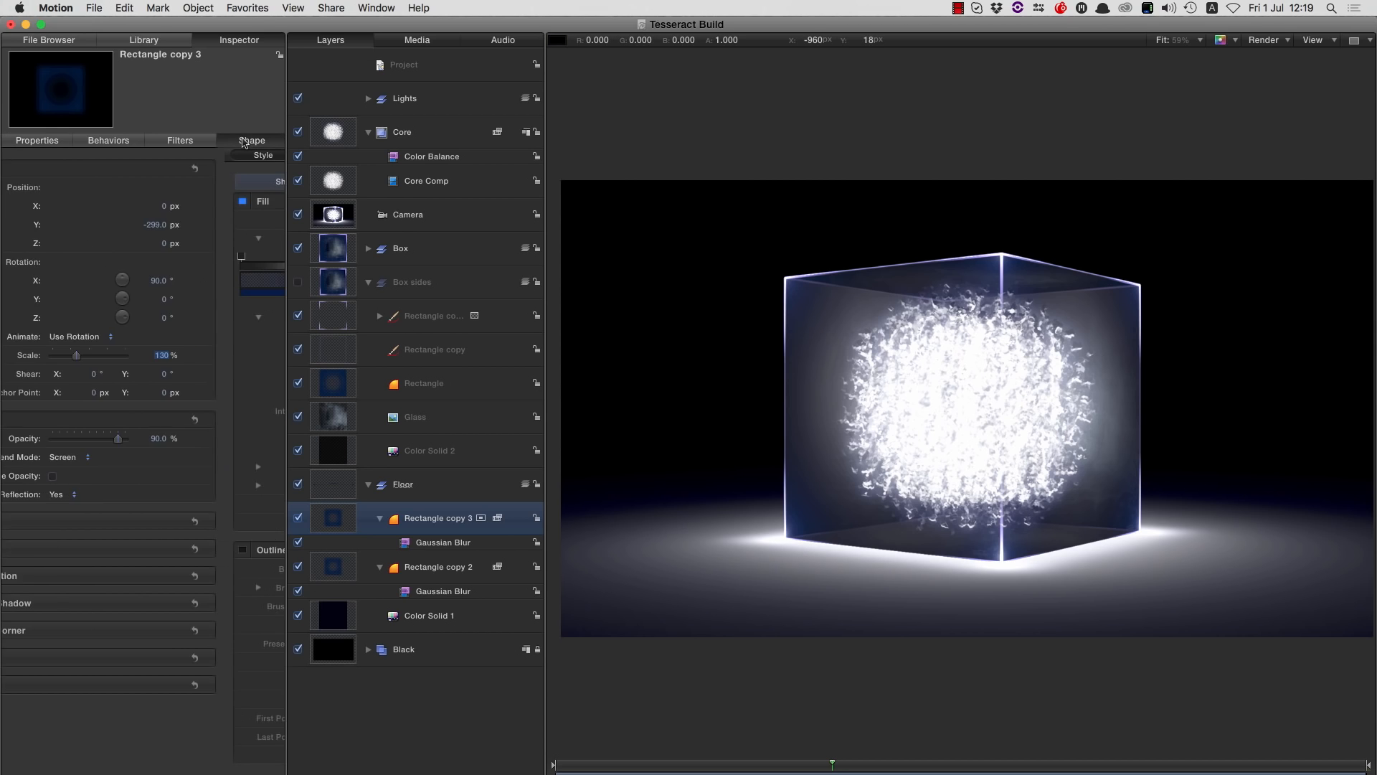
click(250, 302)
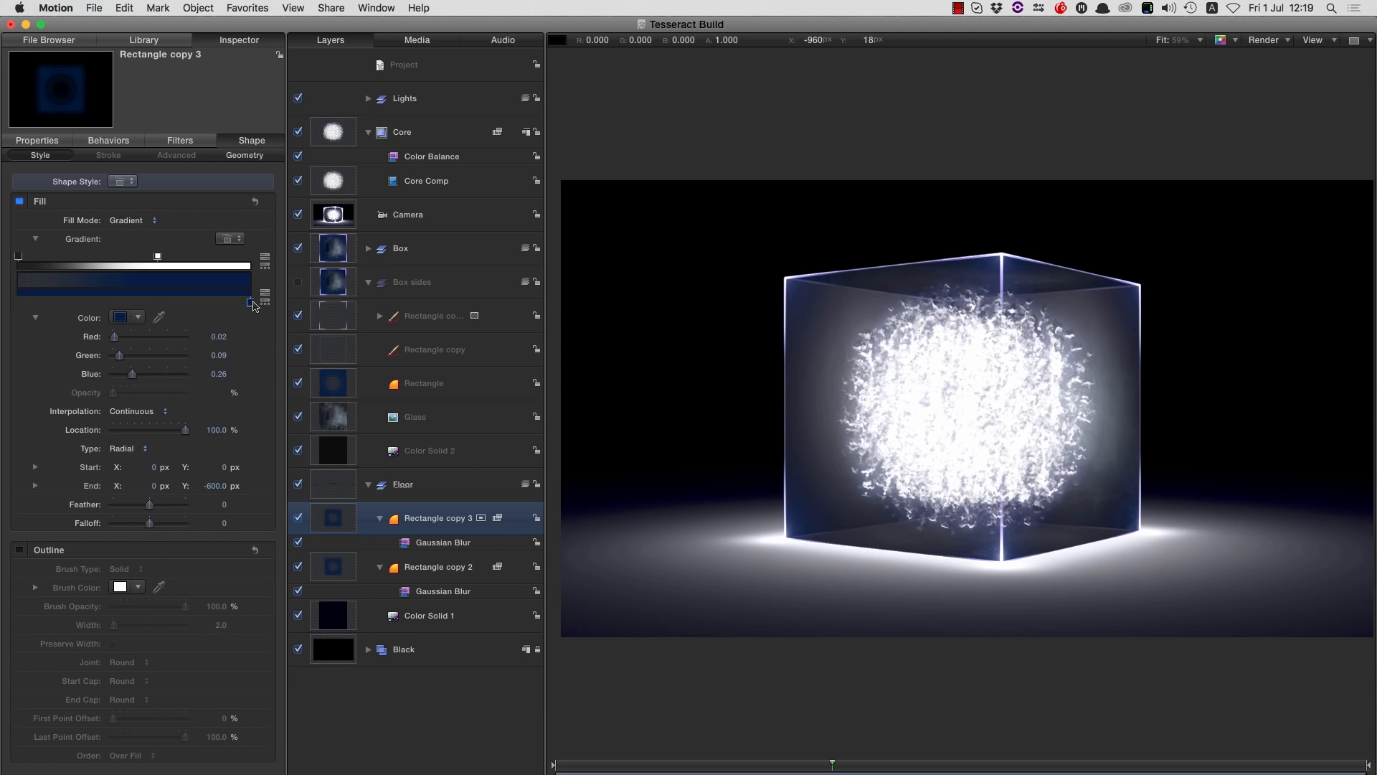
click(120, 317)
drag(594, 290, 572, 297)
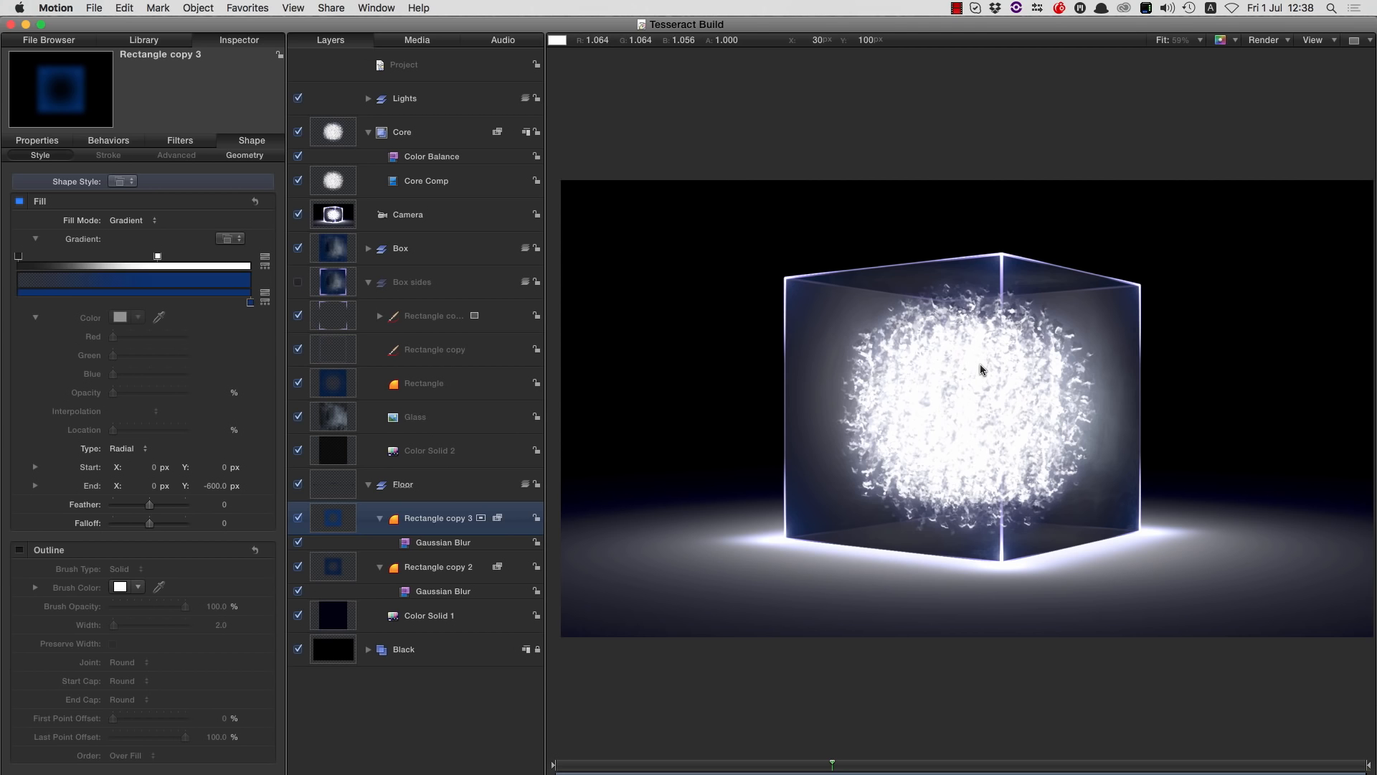
- Create a new group at the project level and name it Floor Glints
click(396, 66)
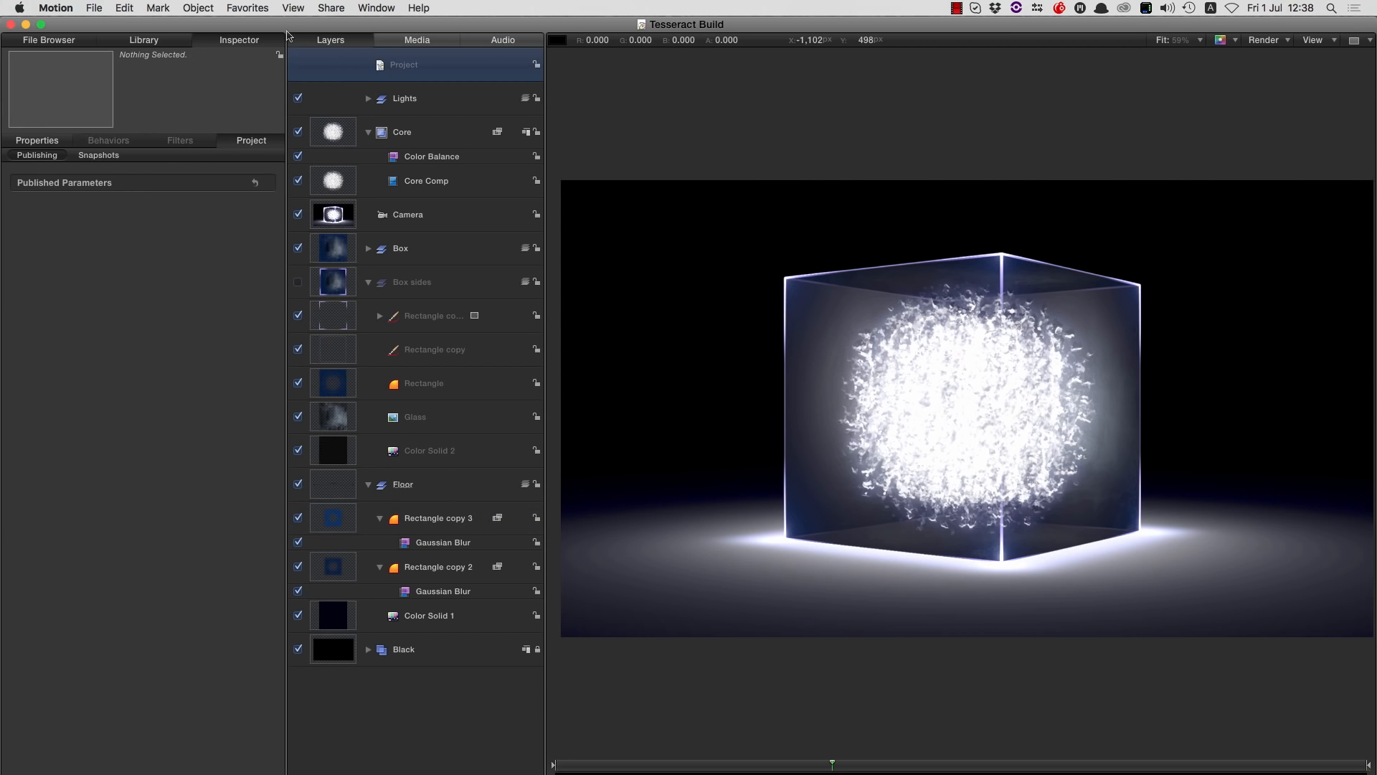
click(195, 7)
click(197, 26)
click(404, 100)
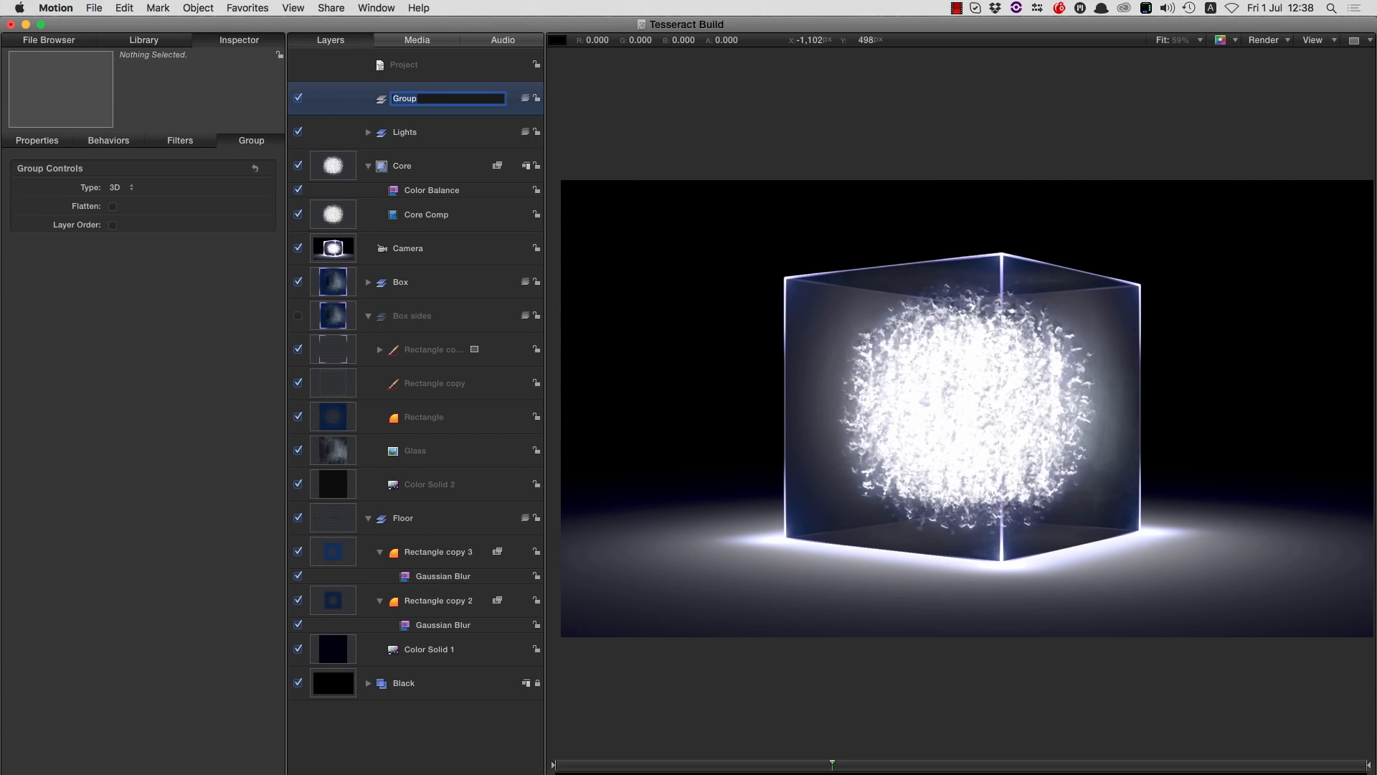
text(Floor Glints)
key(Return)
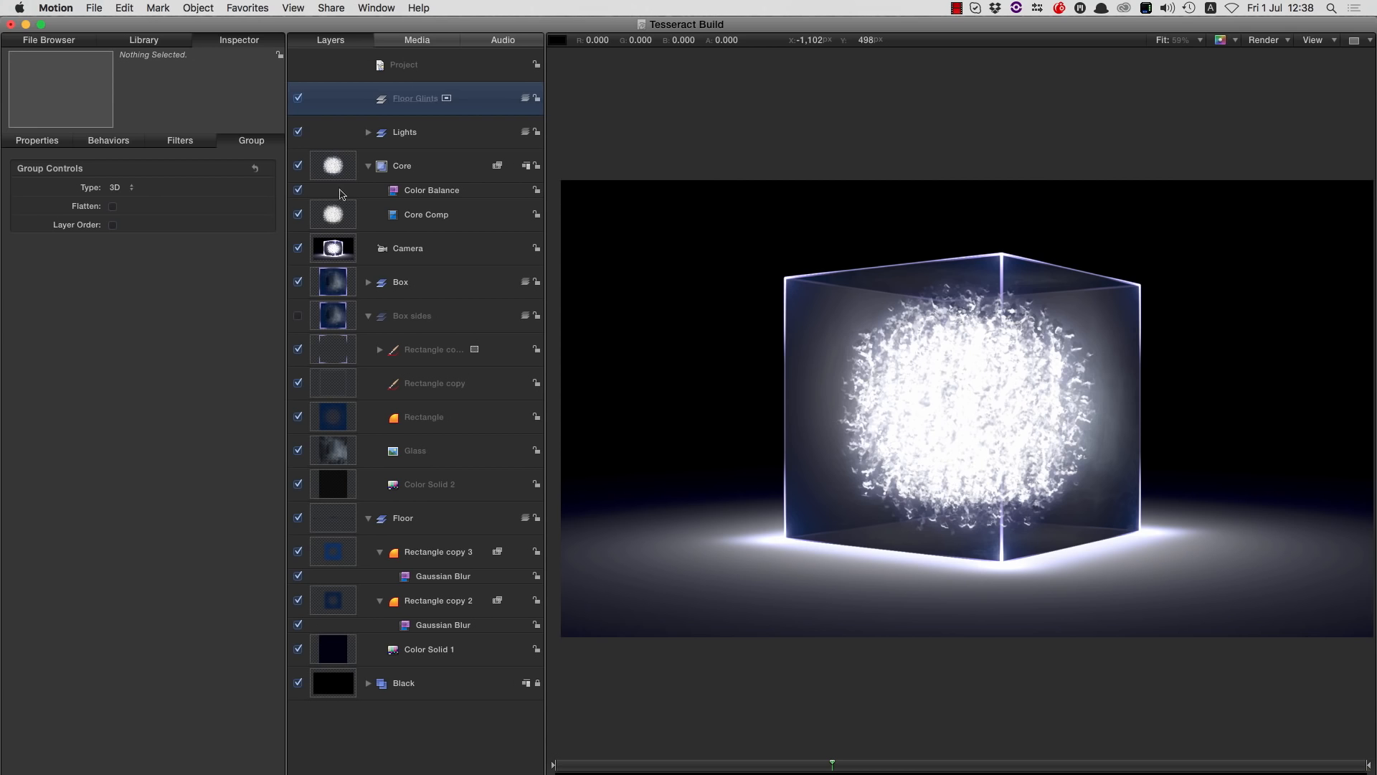
- Copy Core Comp into the Floor Glints group and reset the copy's transform
click(334, 215)
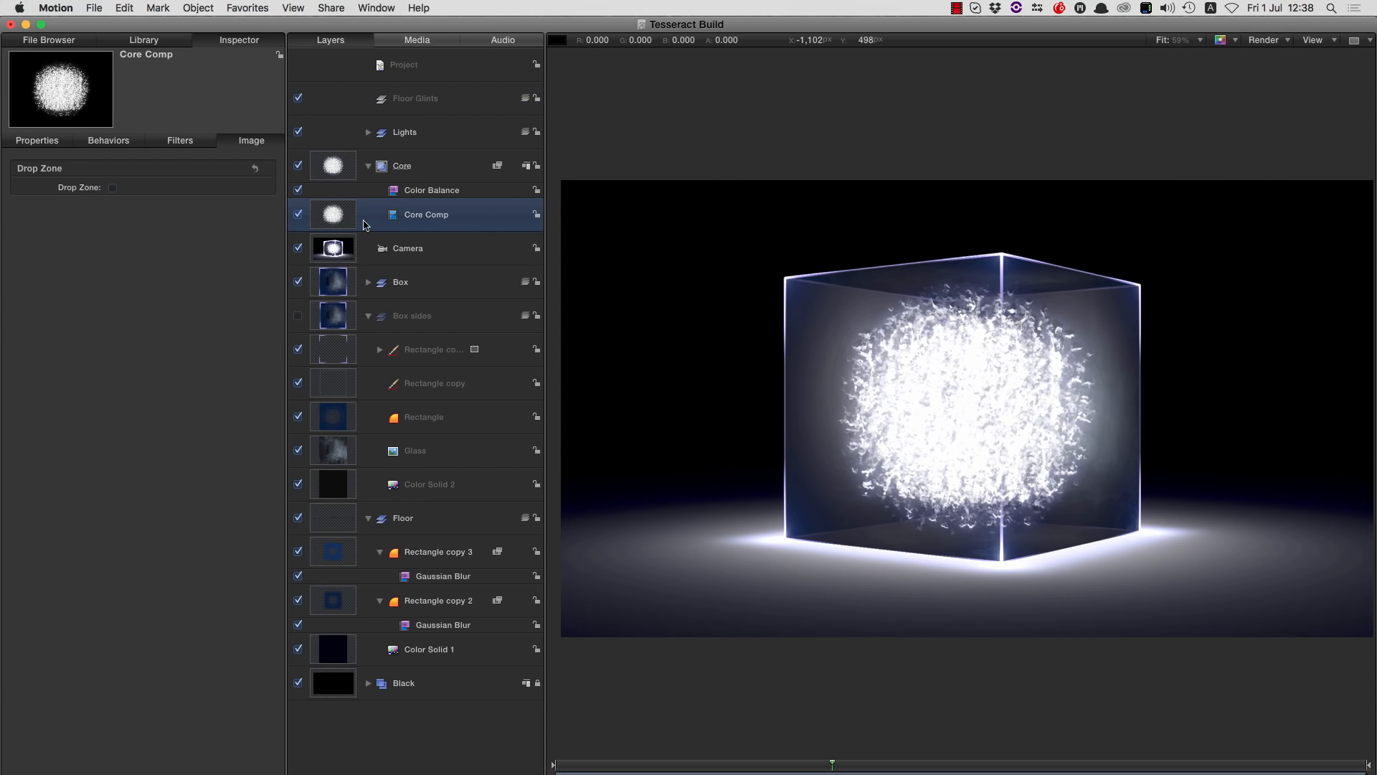
drag(330, 219, 401, 101)
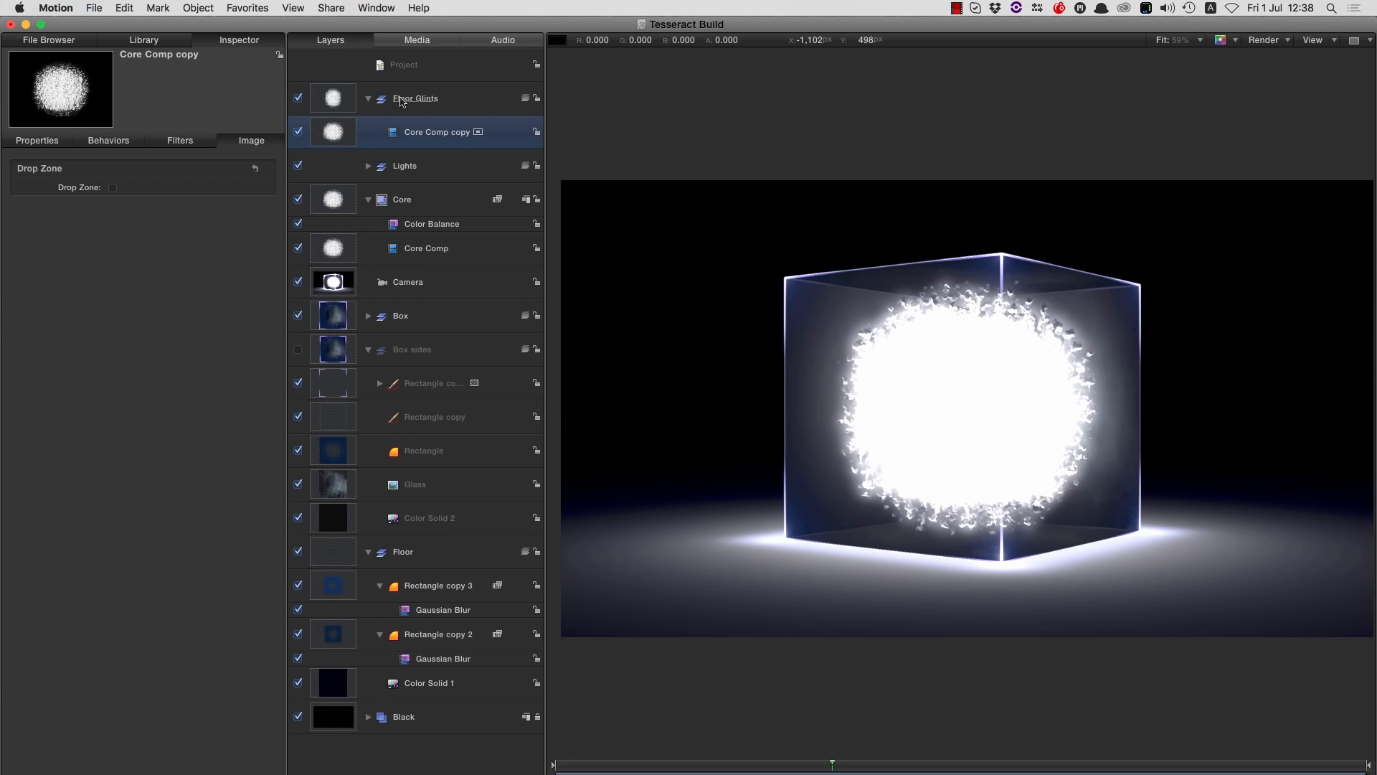
click(38, 142)
click(255, 168)
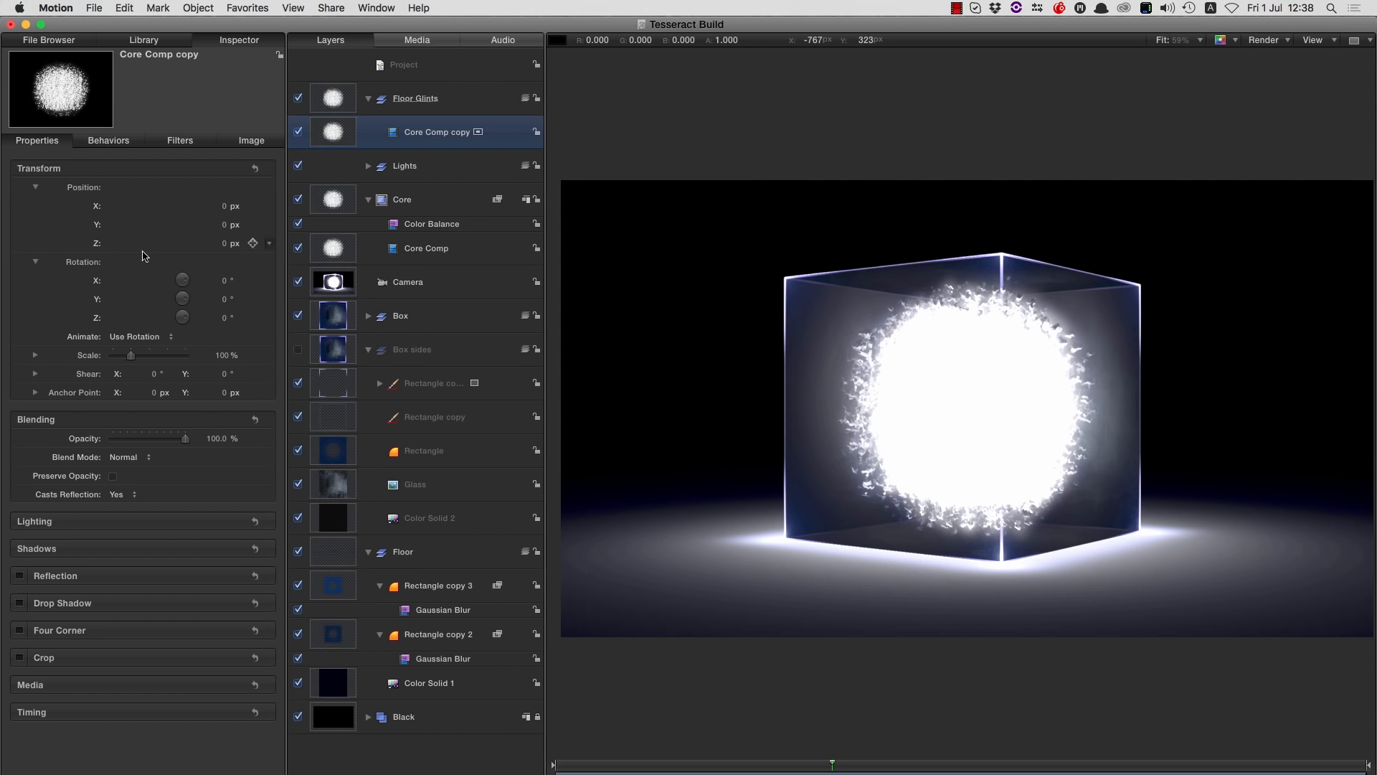
- Lay Core Comp copy flat on the floor with an X rotation of 90° and a Y position of -299 px
click(225, 281)
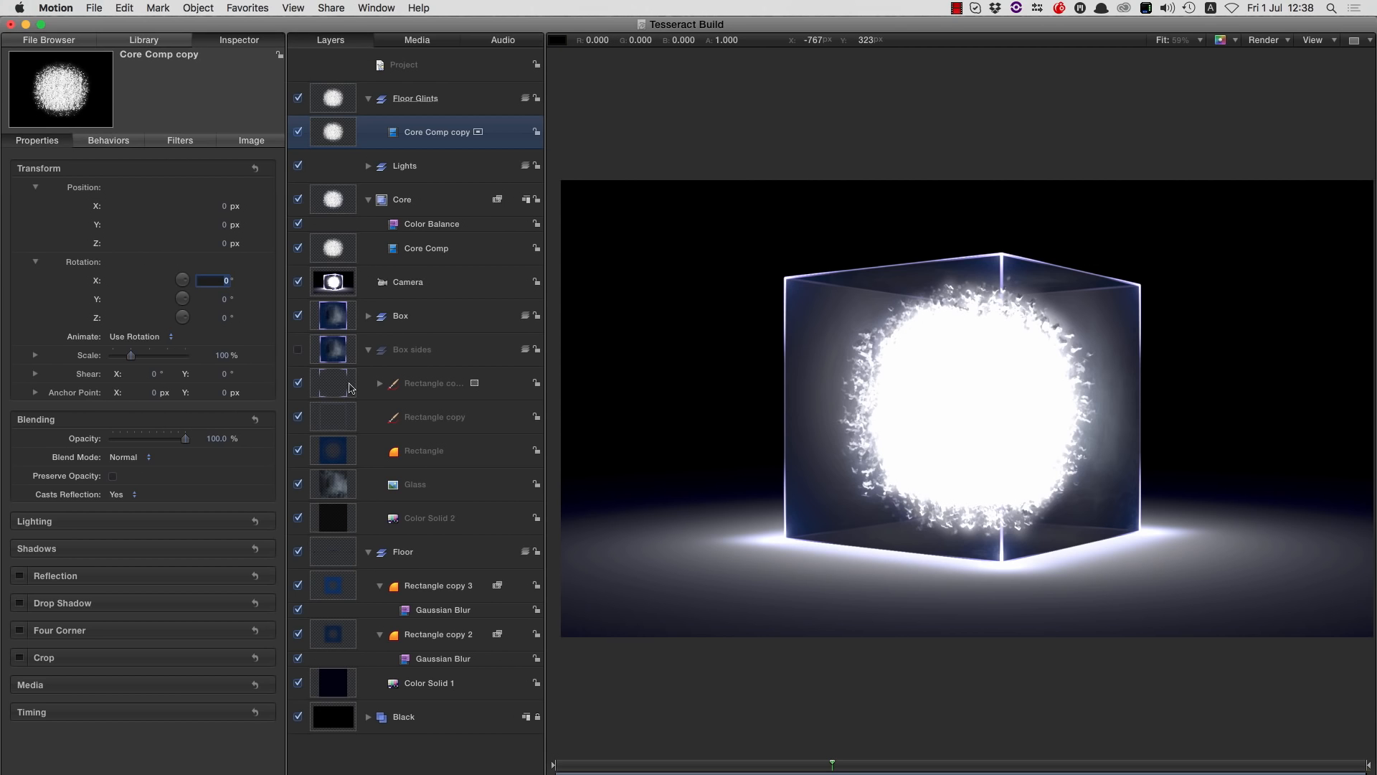
key(Return)
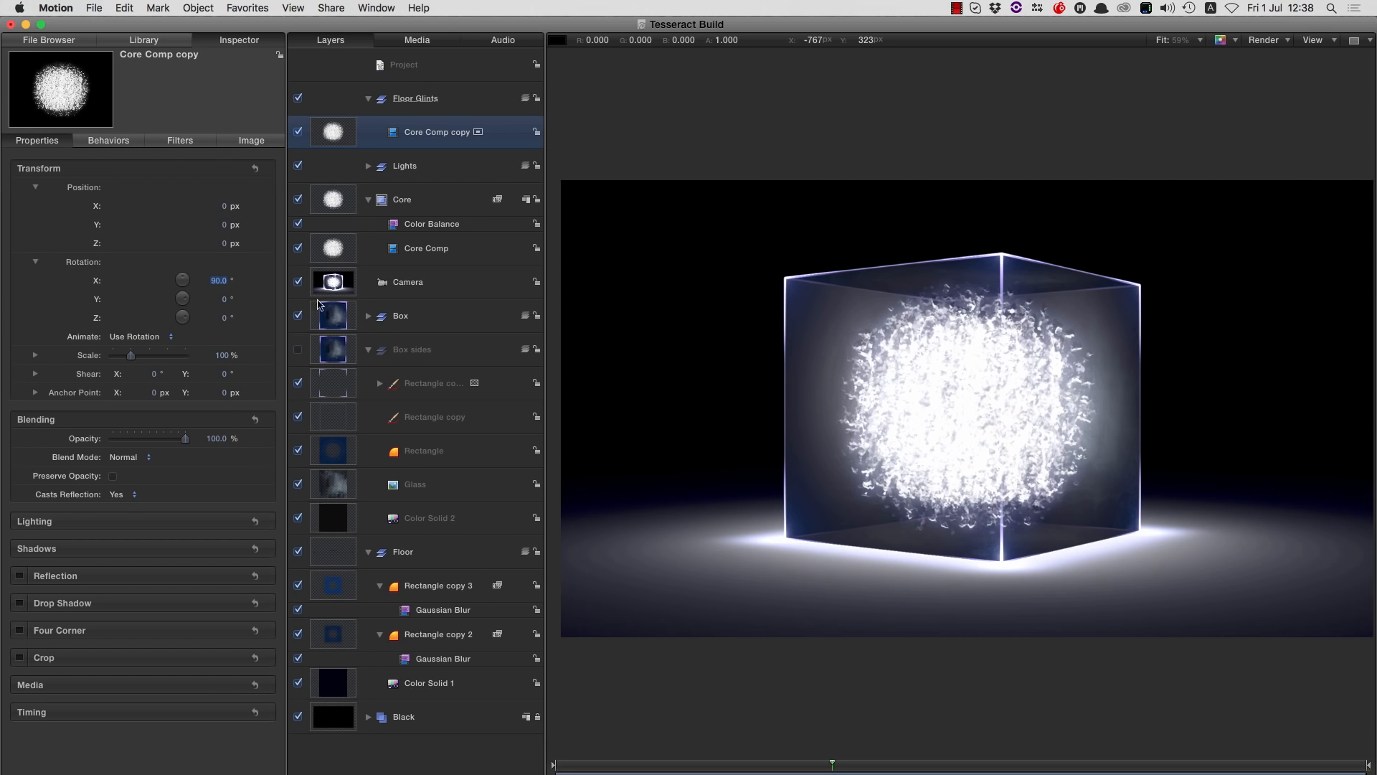
click(224, 225)
key(Return)
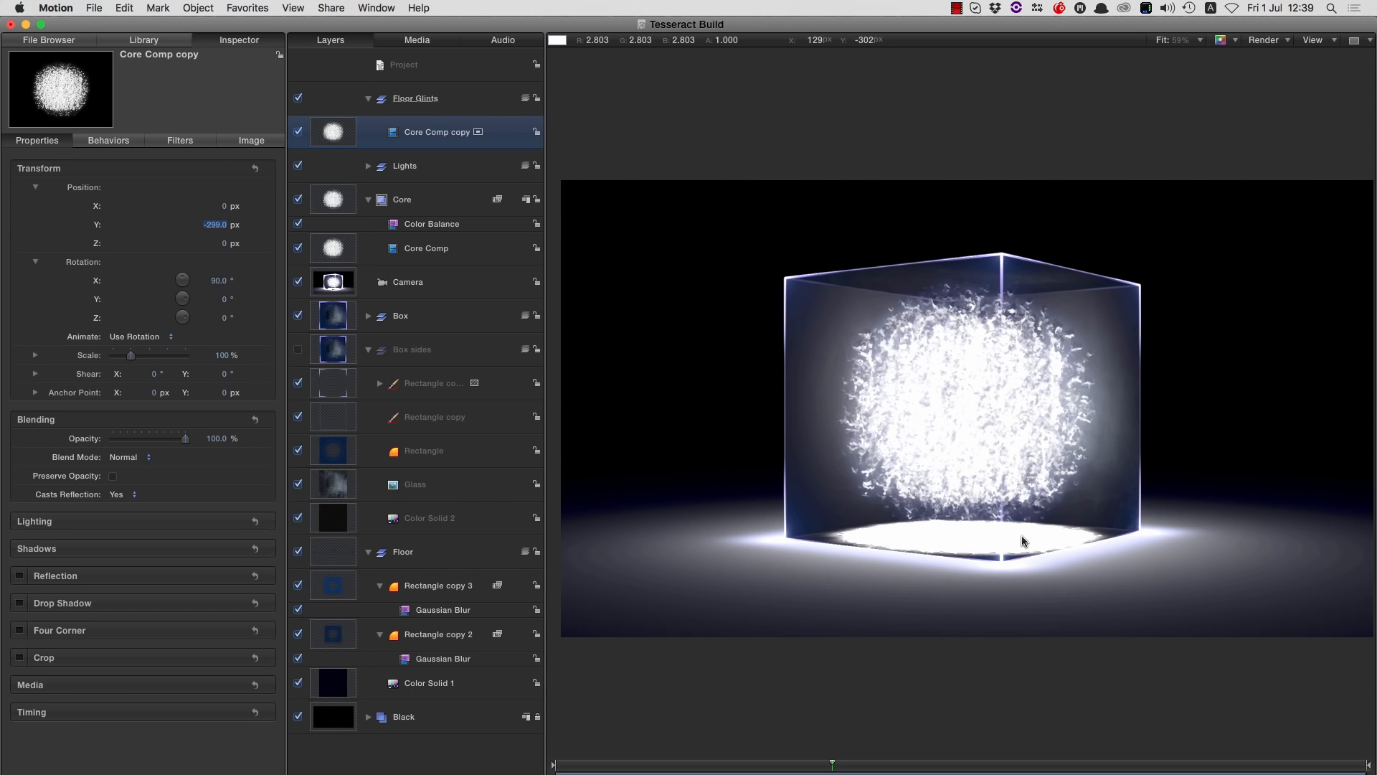
- Set Core Comp copy's scale to 110% and its blend mode to Screen
click(222, 355)
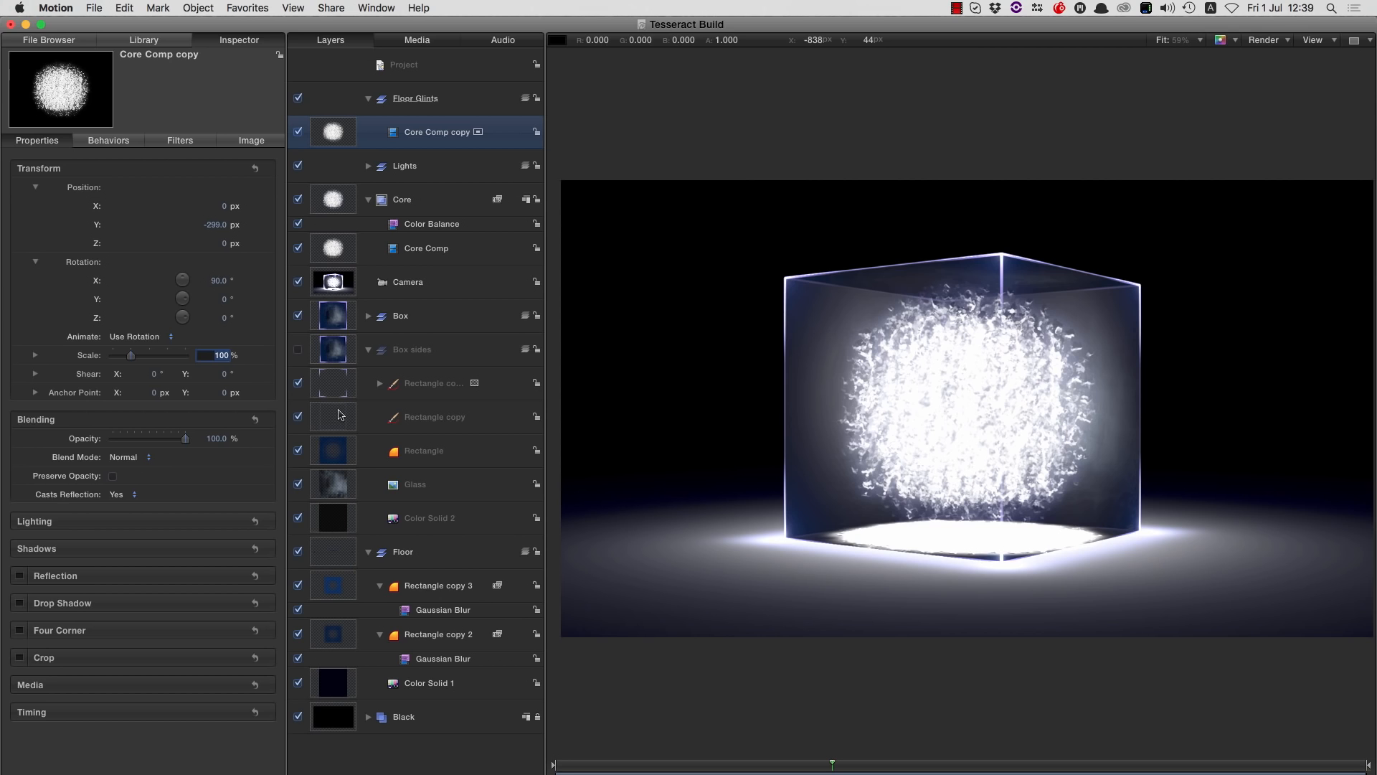
text(11)
key(Return)
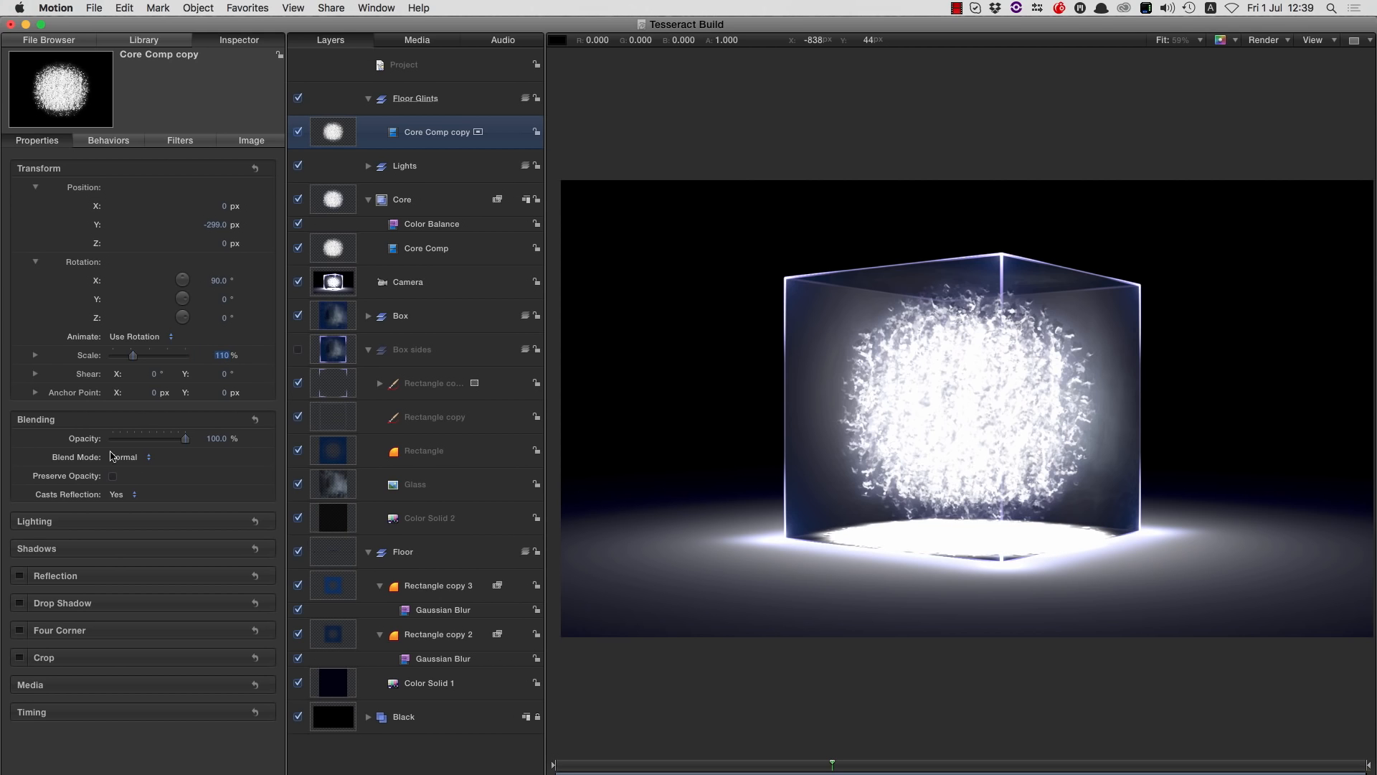
click(113, 456)
click(355, 170)
- Duplicate Core Comp copy within Floor Glints and set the duplicate's scale to 200%
right_click(332, 132)
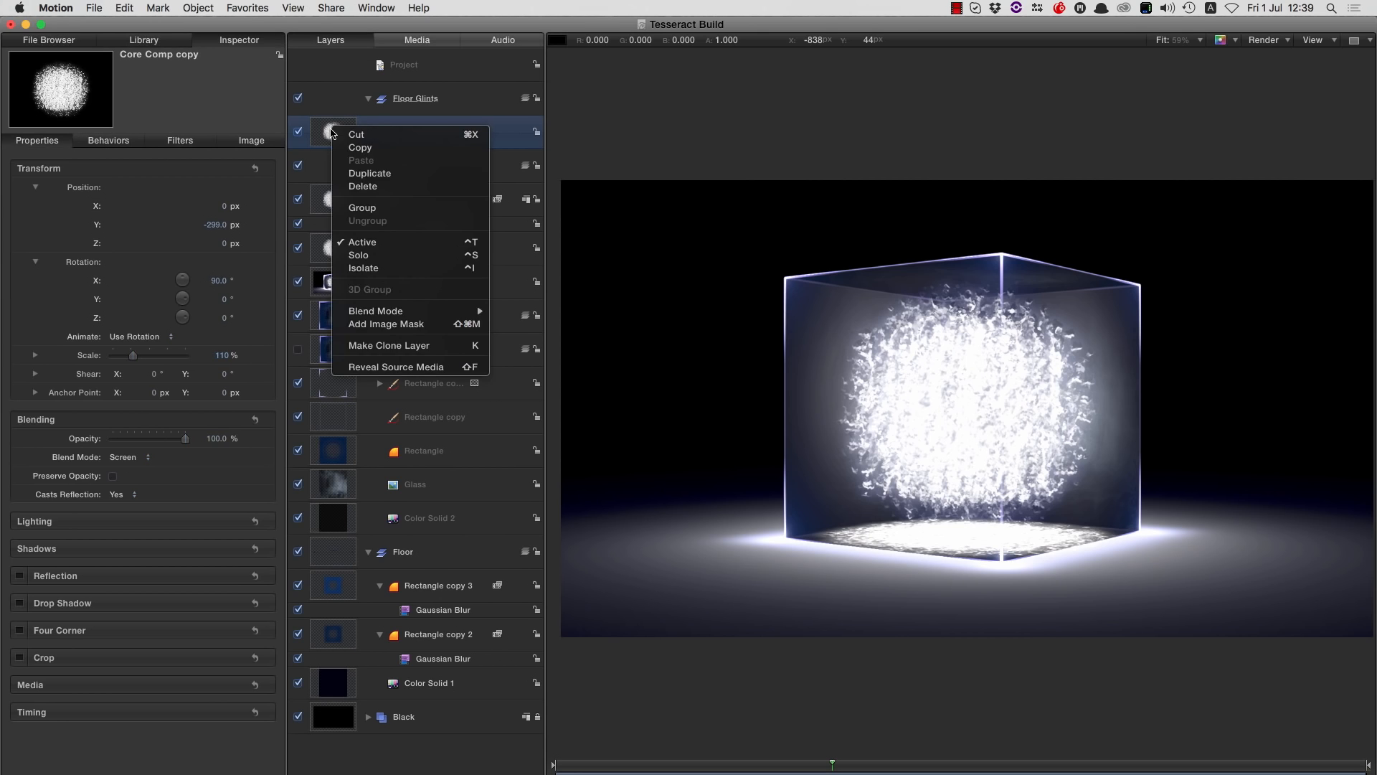
click(359, 172)
click(20, 144)
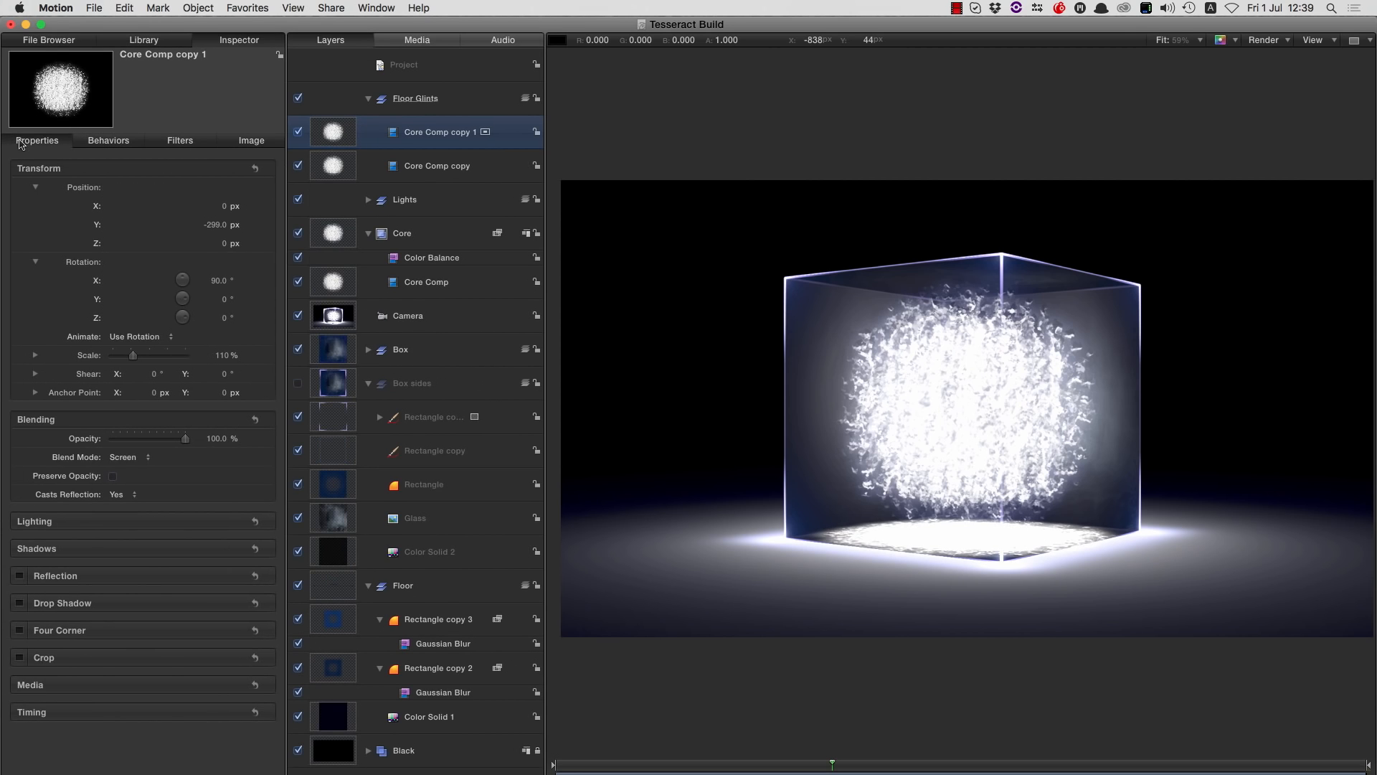
click(222, 355)
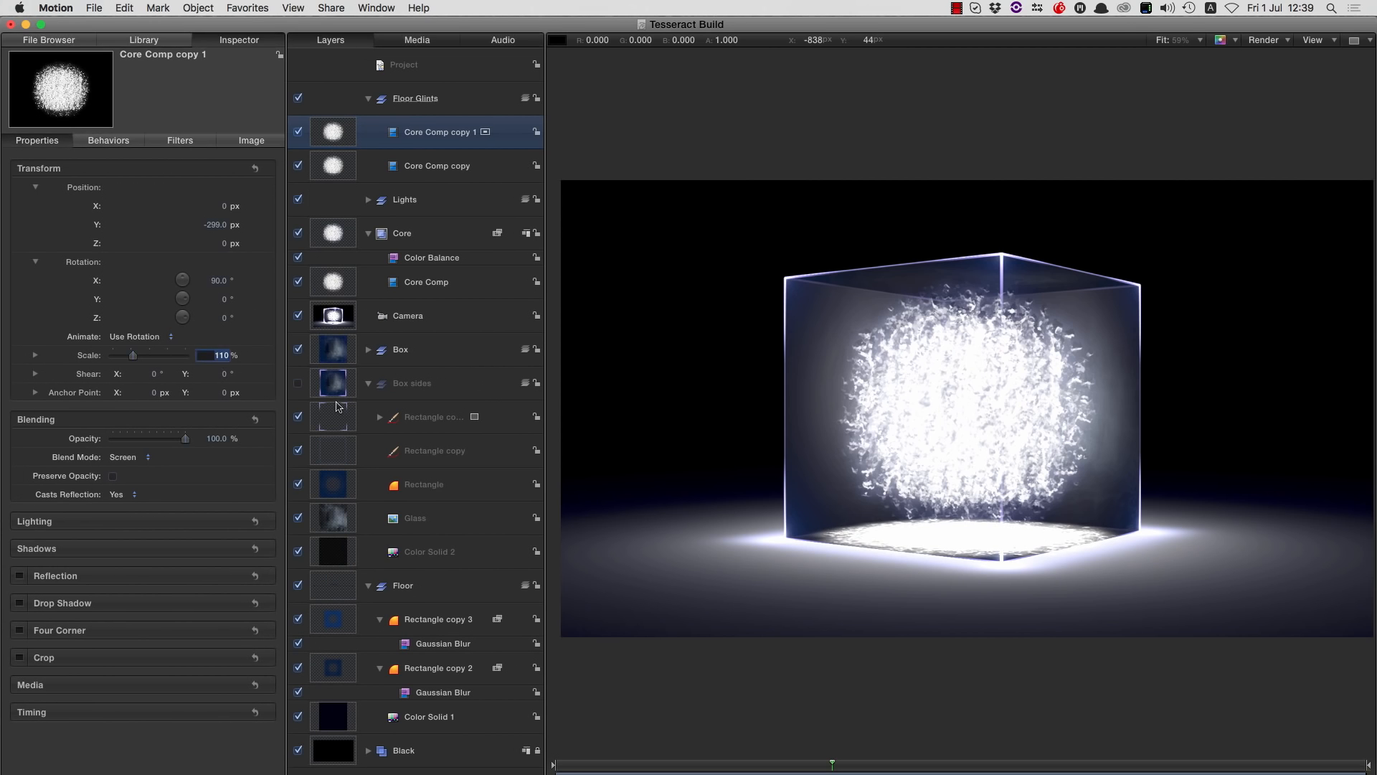
text(200)
key(Return)
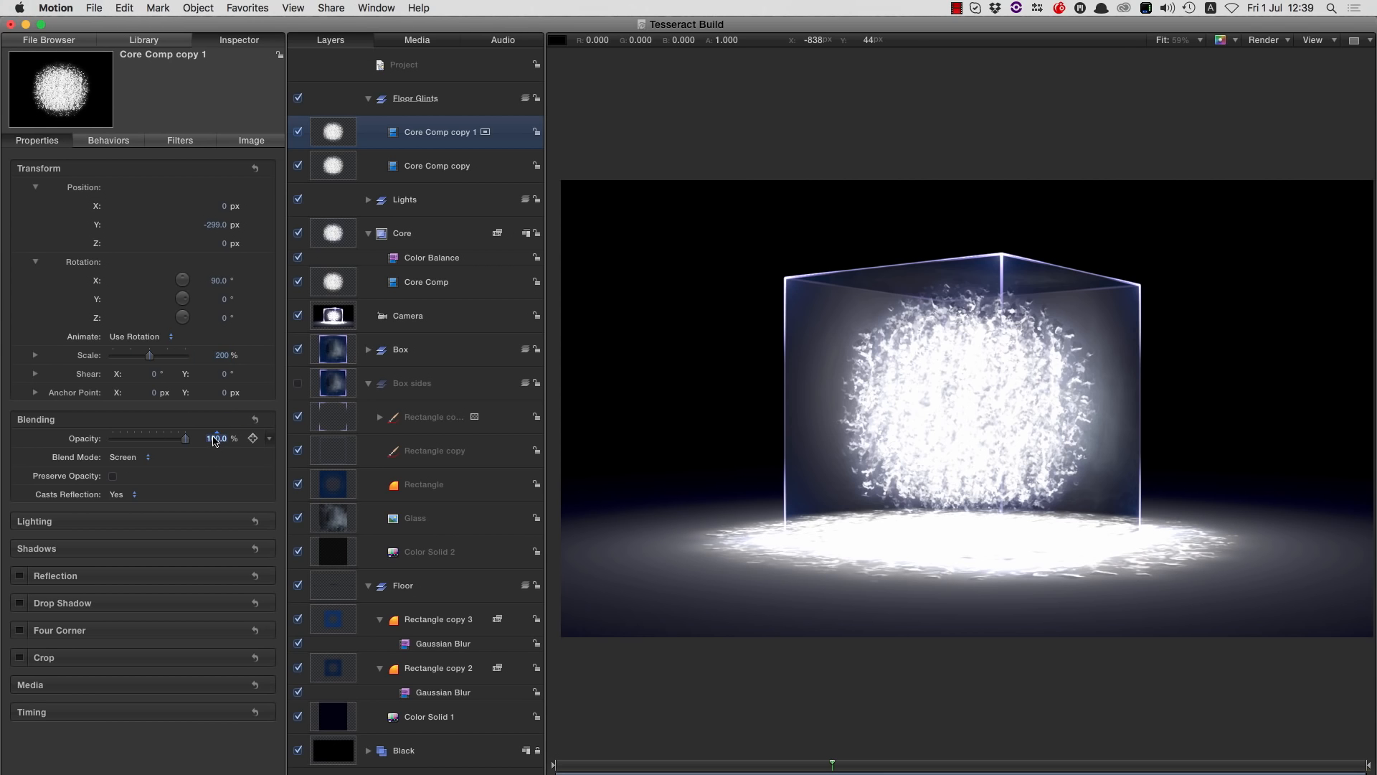
- Set the opacity of Core Comp copy 1 to 10% and of Core Comp copy to 75%
click(217, 438)
text(10)
key(Return)
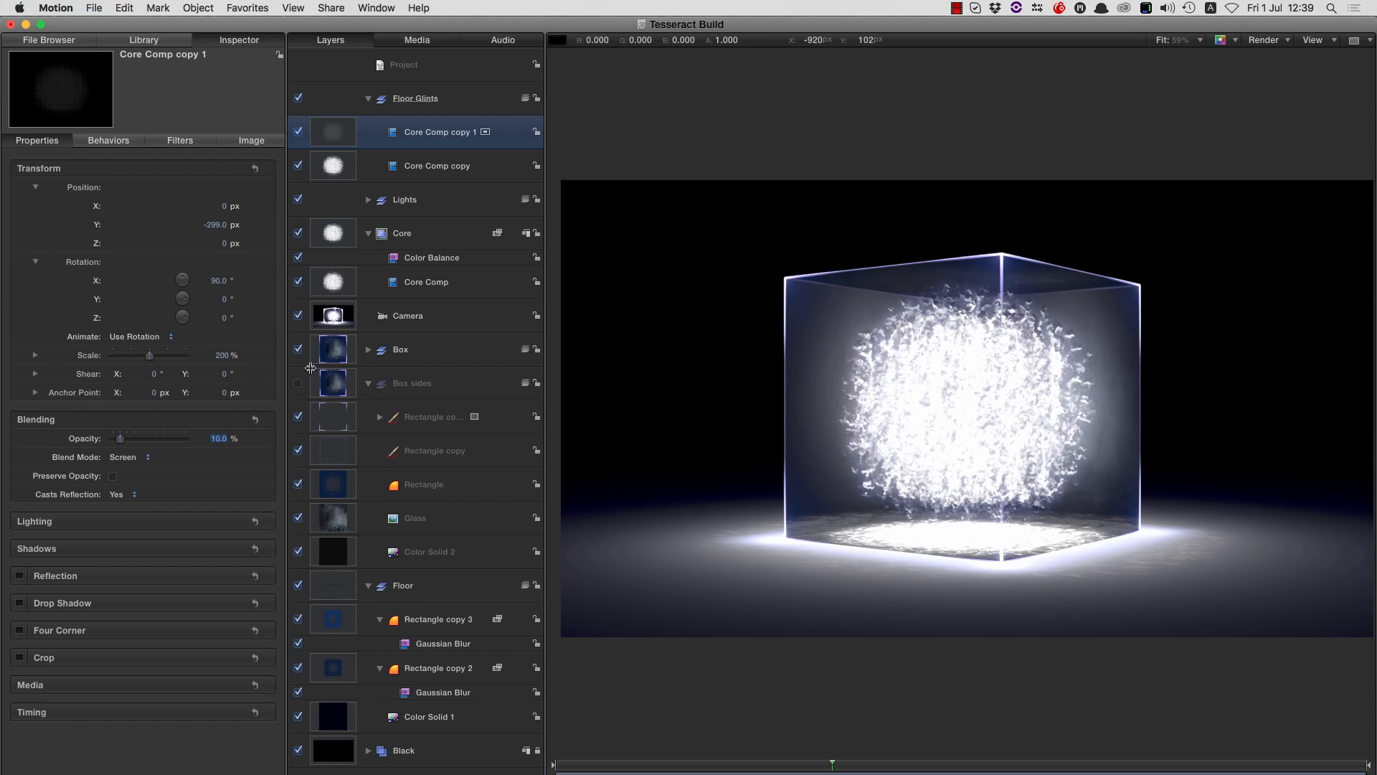
click(337, 167)
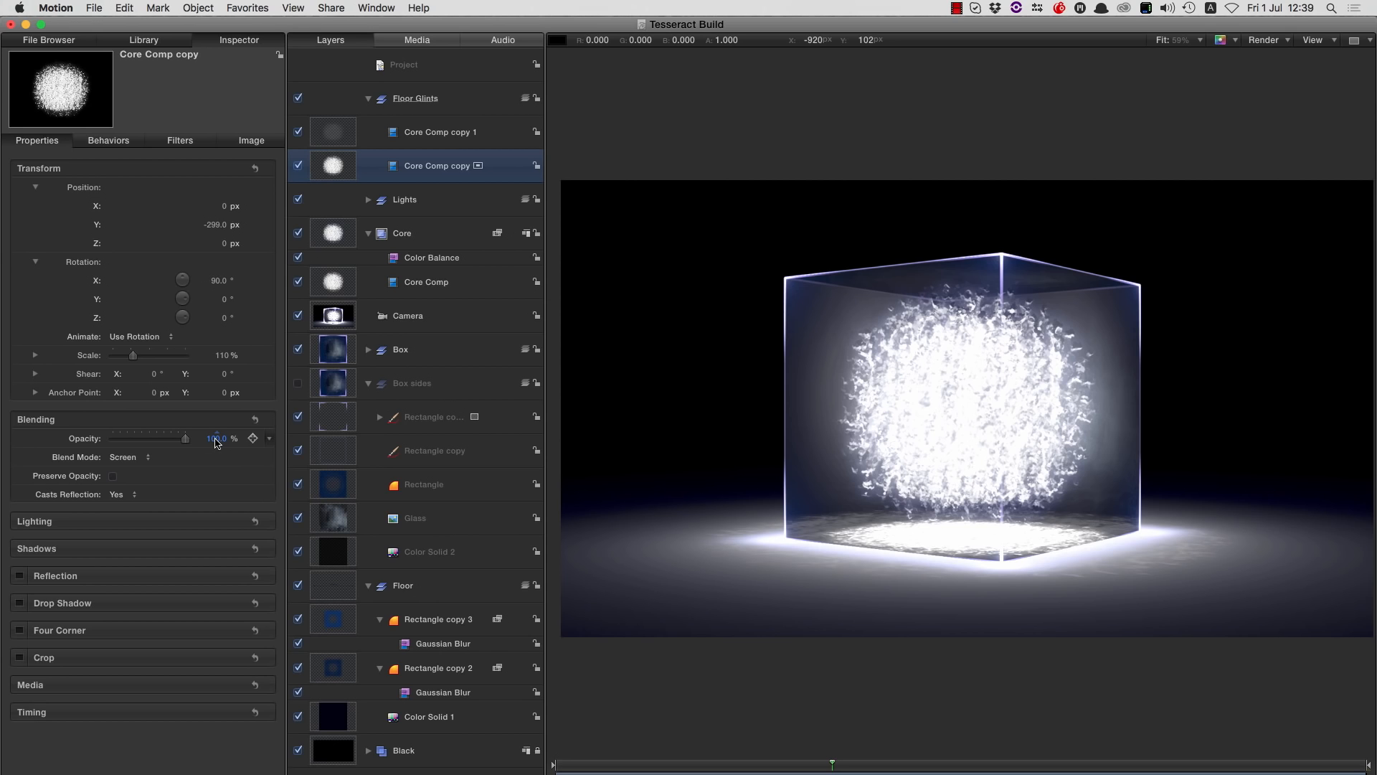
drag(215, 443, 211, 443)
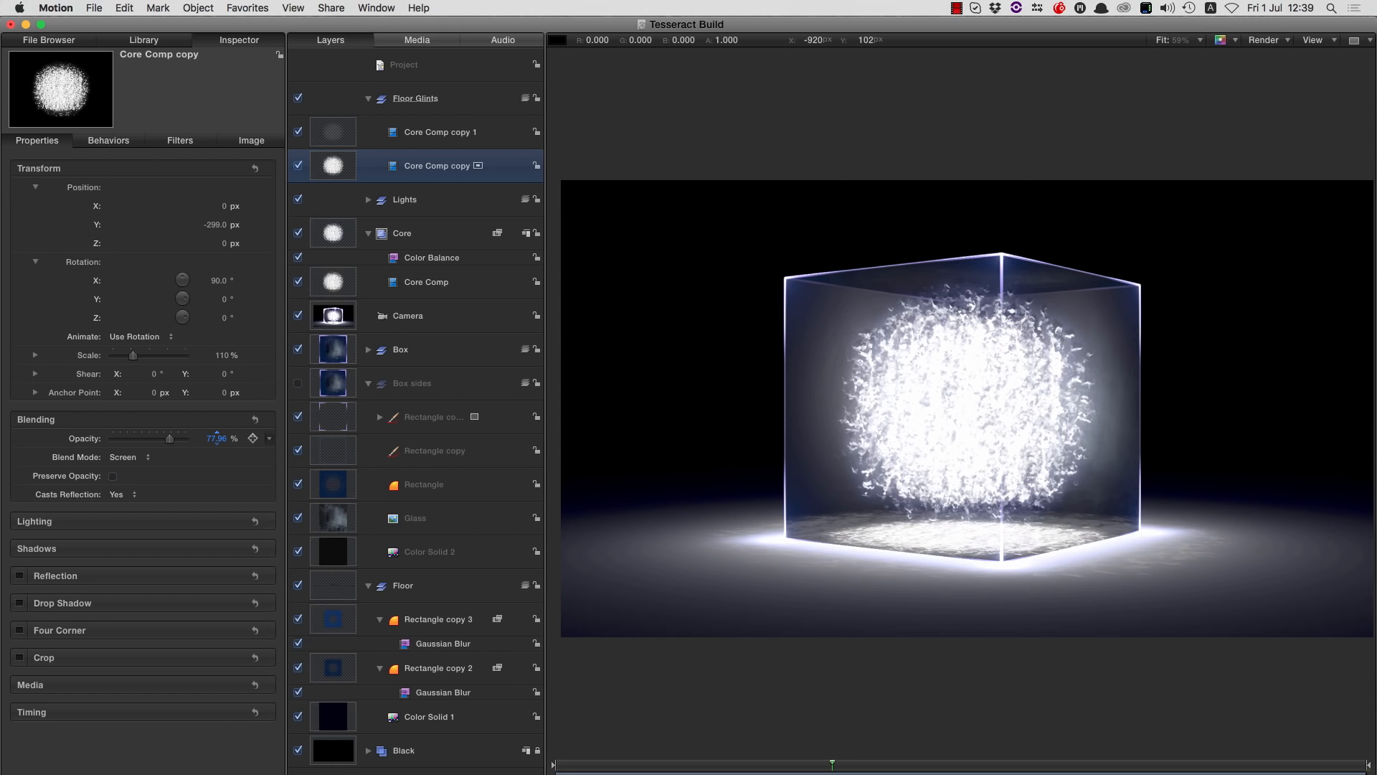
double_click(218, 440)
text(75)
key(Return)
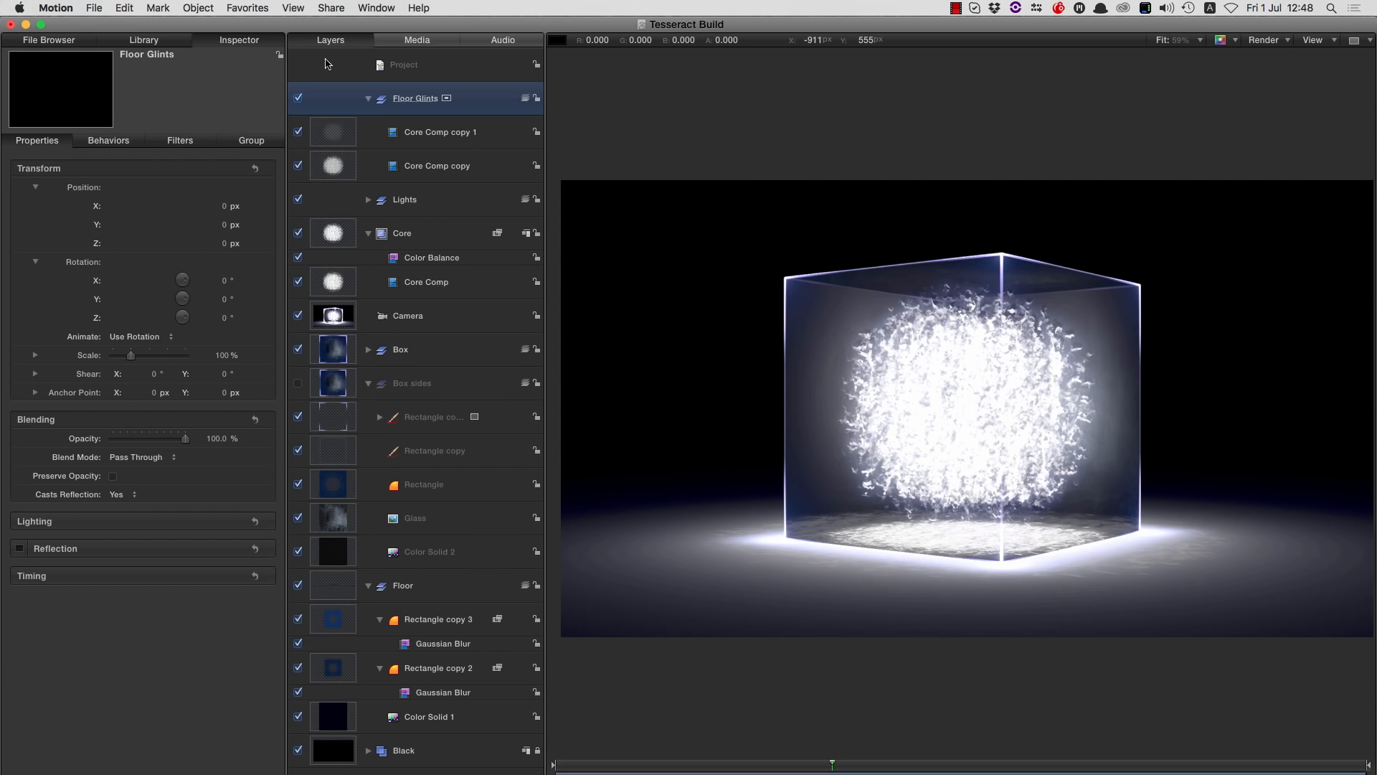
- Add a Colorize filter to the Floor Glints group and show its parameters
click(143, 45)
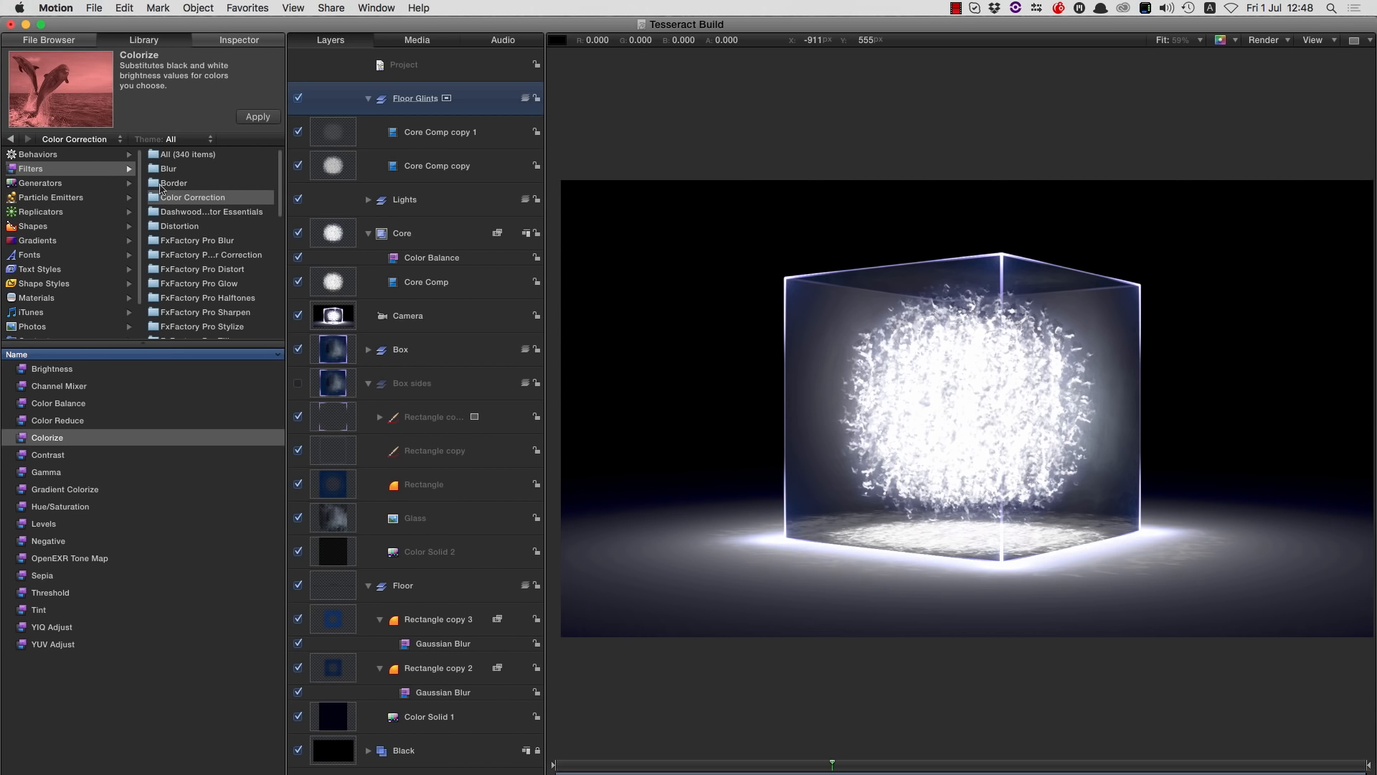
drag(16, 440, 409, 85)
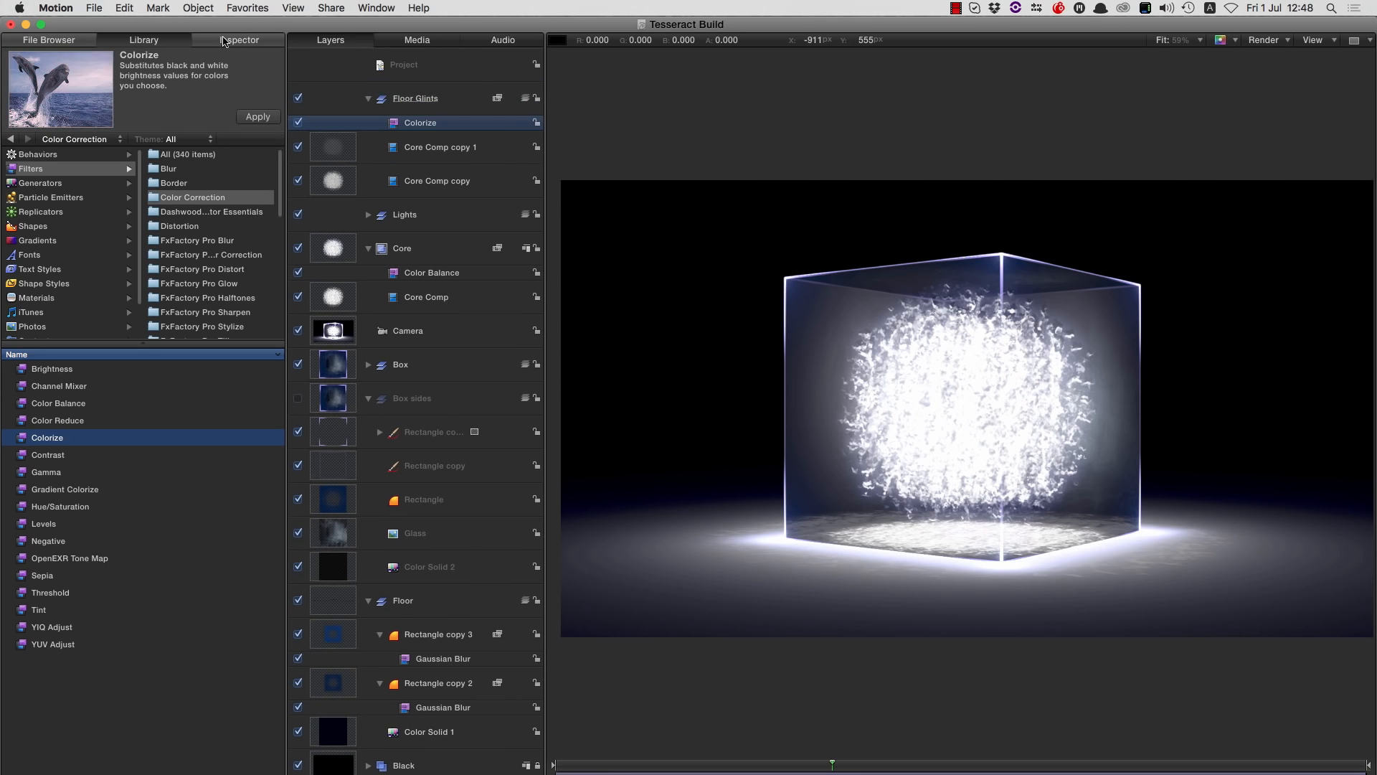
click(242, 40)
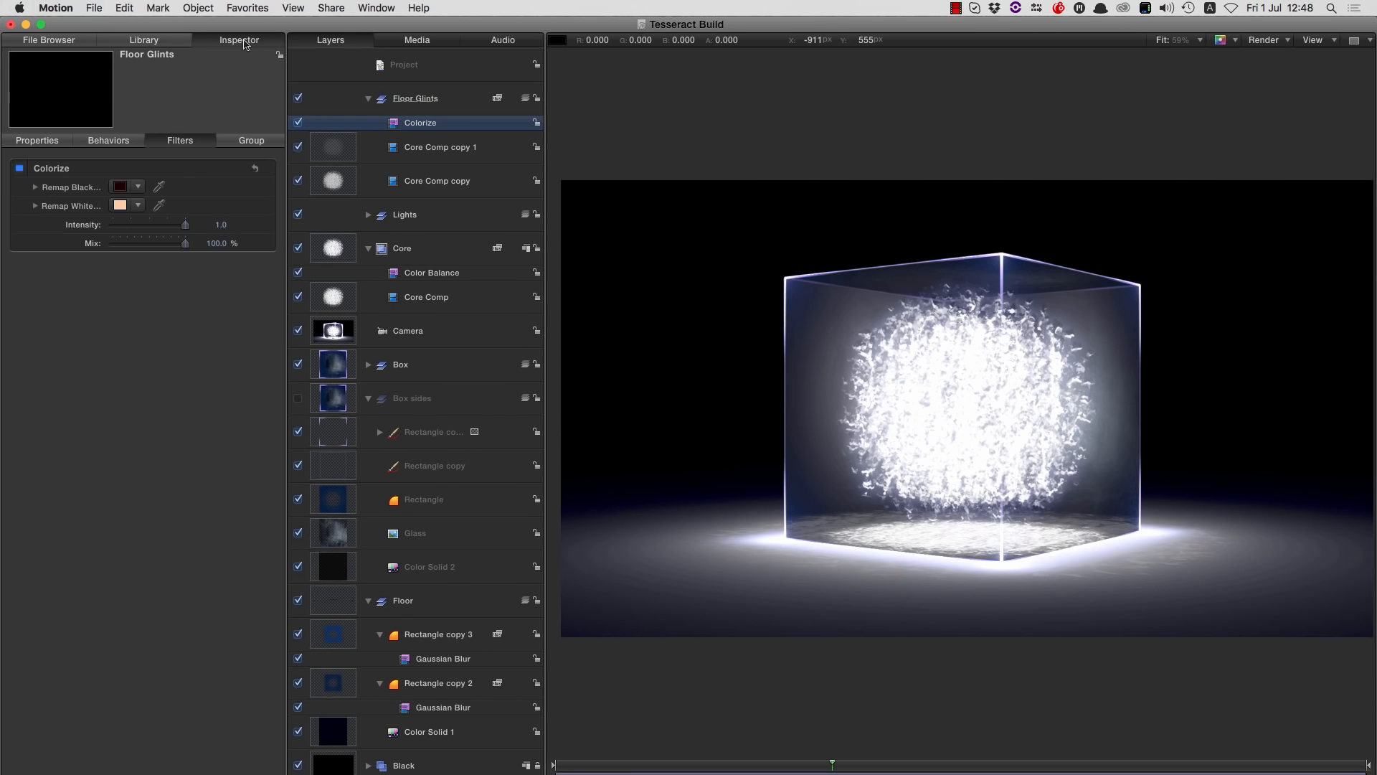
- Set the Colorize filter's black remap to pure black and its white remap to deep blue, comparing the floor with the filter off and on
click(121, 186)
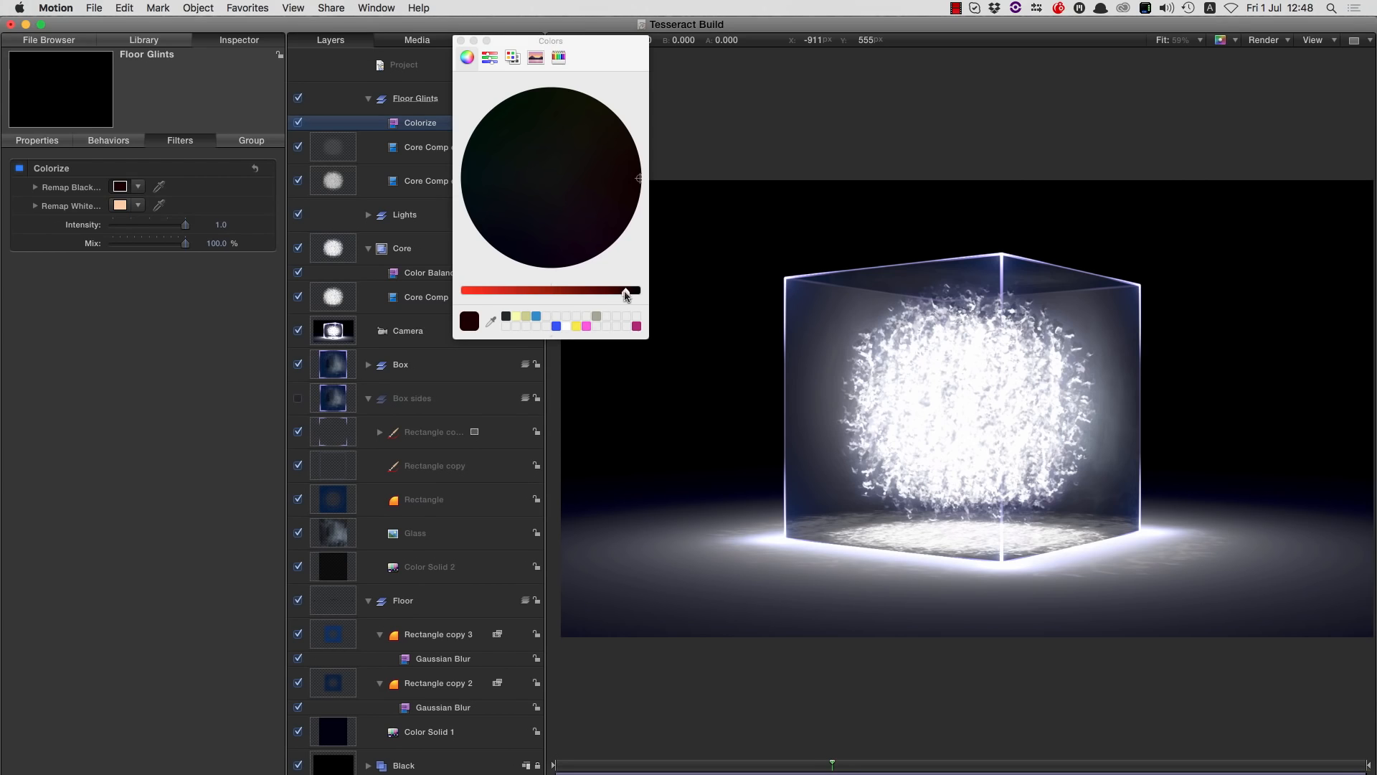
drag(627, 295, 747, 311)
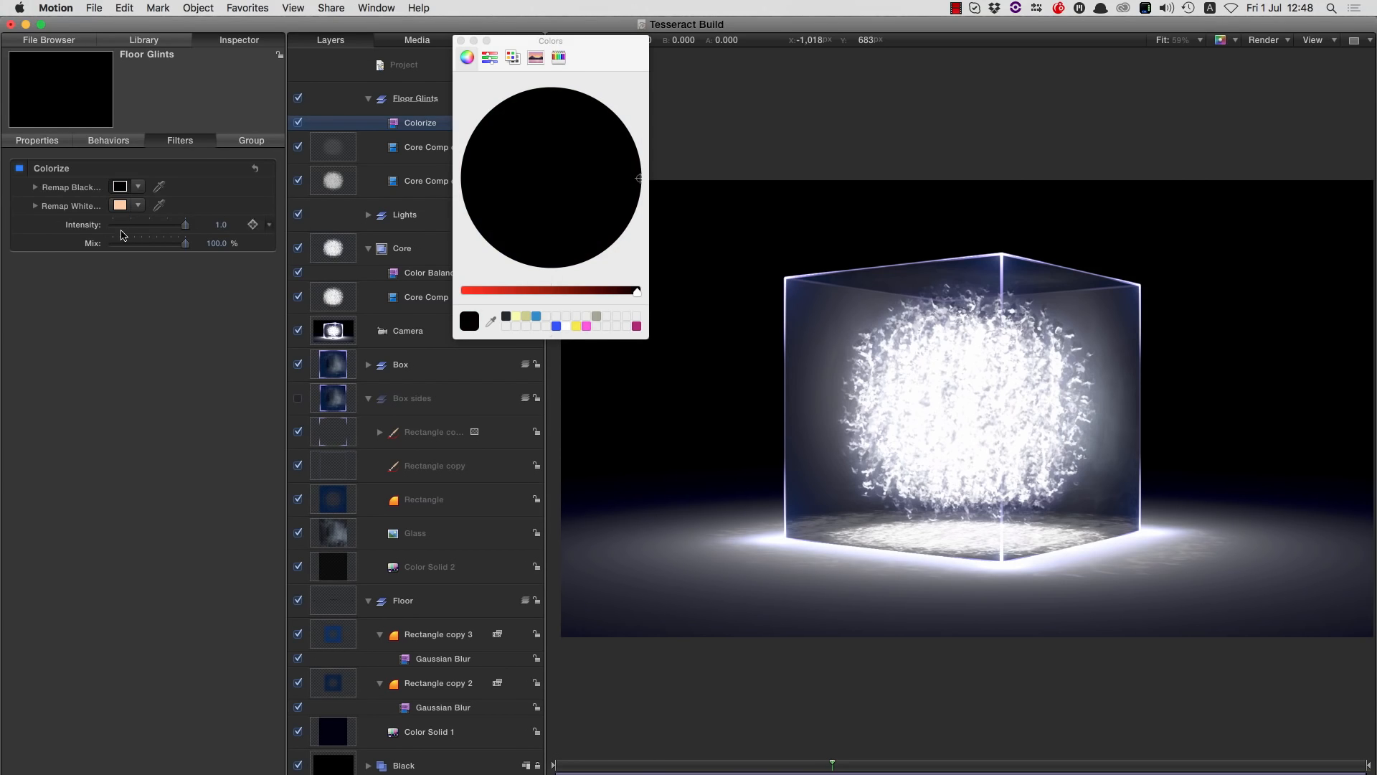
click(120, 205)
mouse_move(583, 162)
mouse_down()
mouse_move(481, 296)
mouse_move(550, 300)
mouse_up()
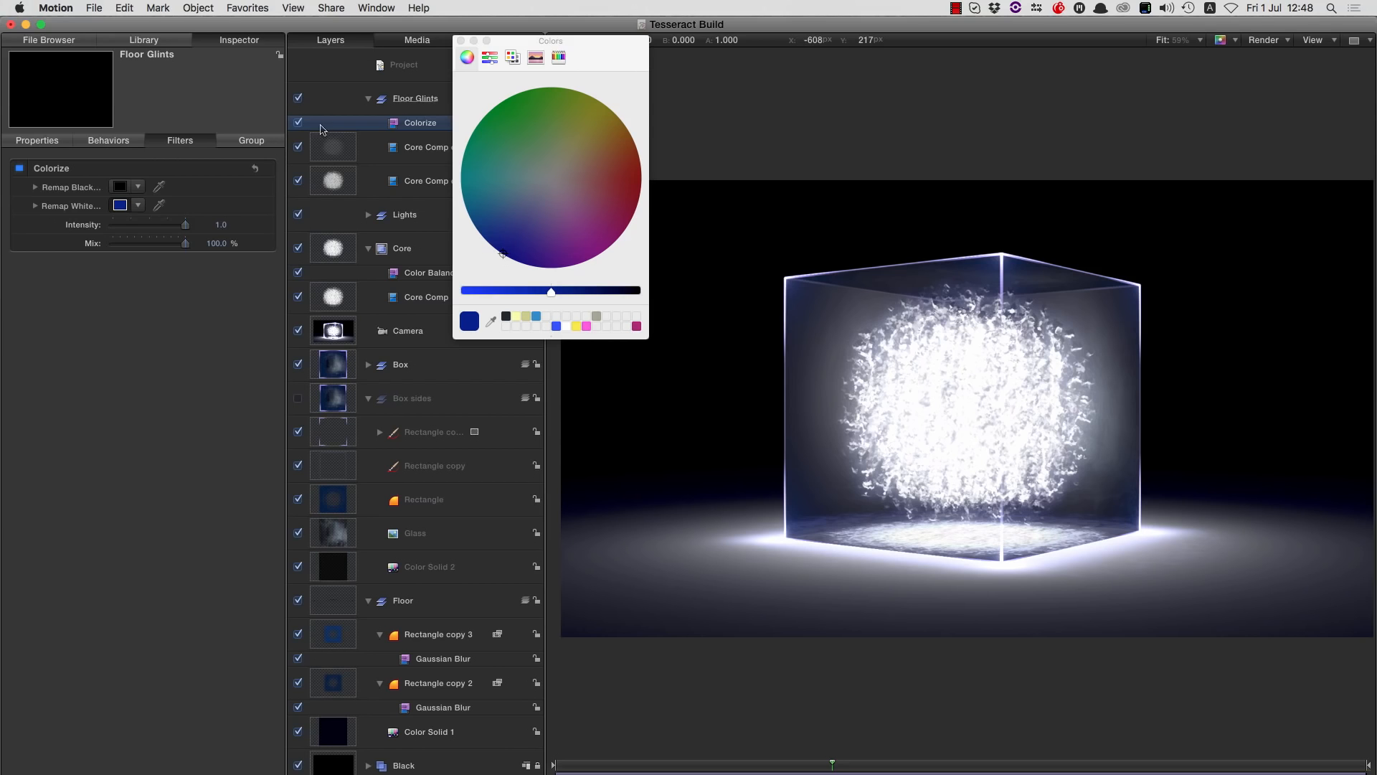
click(298, 123)
click(299, 123)
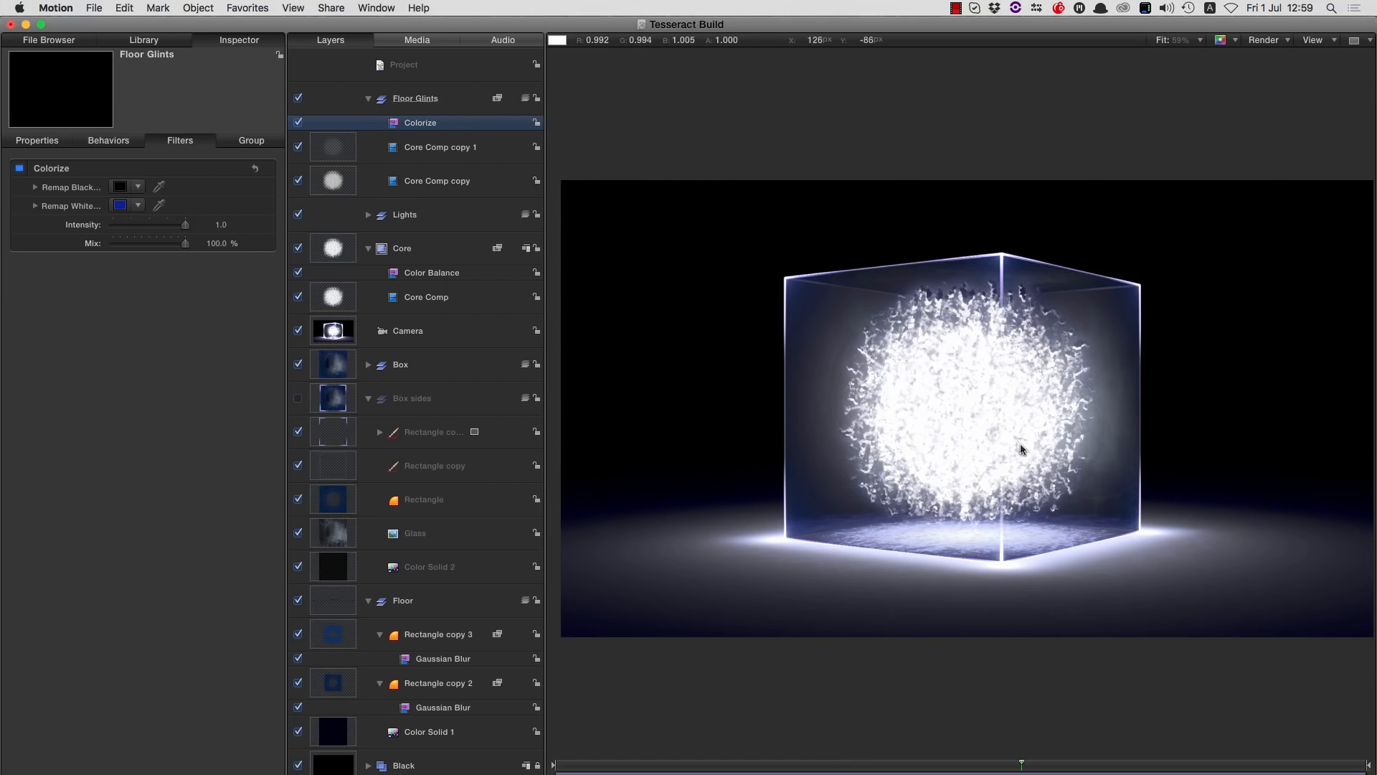
- Tint Light copy 8 in the Lights group a pale blue
click(369, 216)
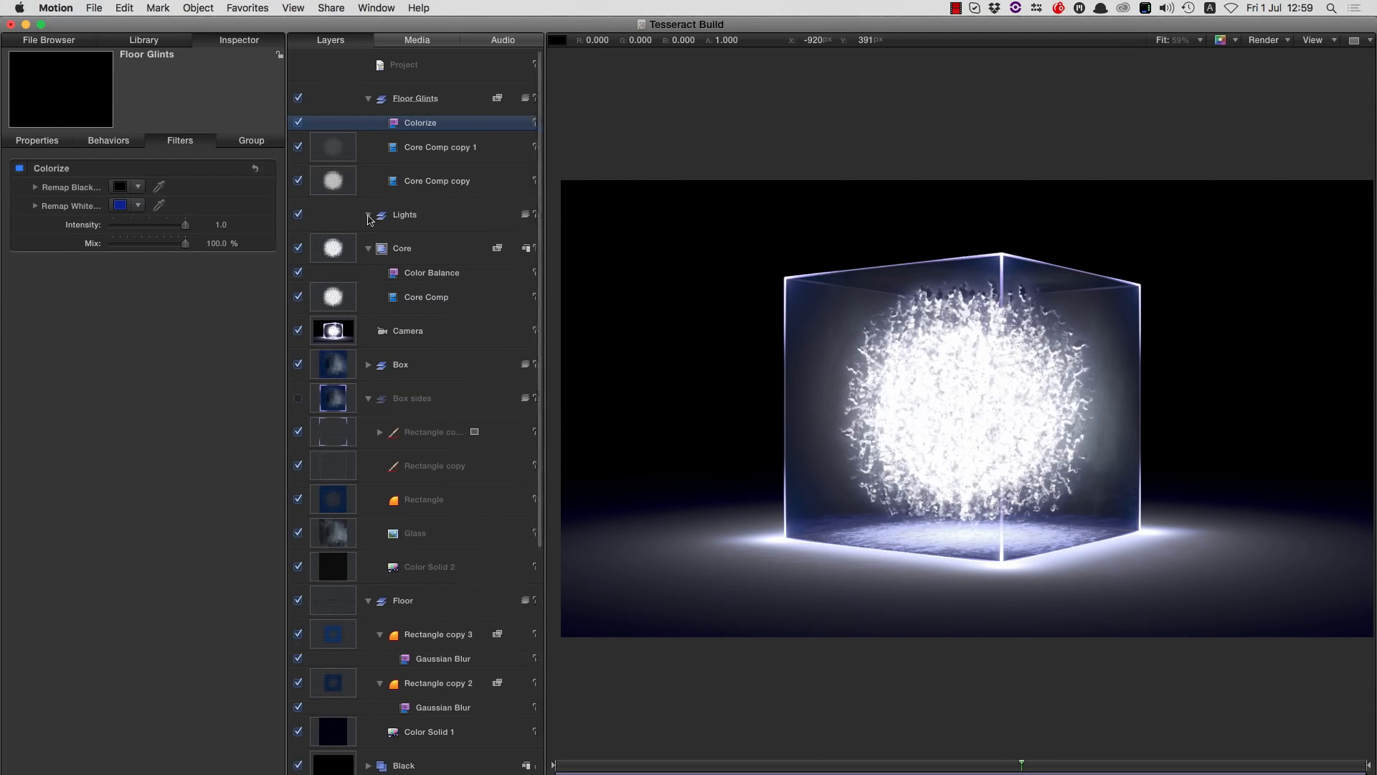
click(329, 254)
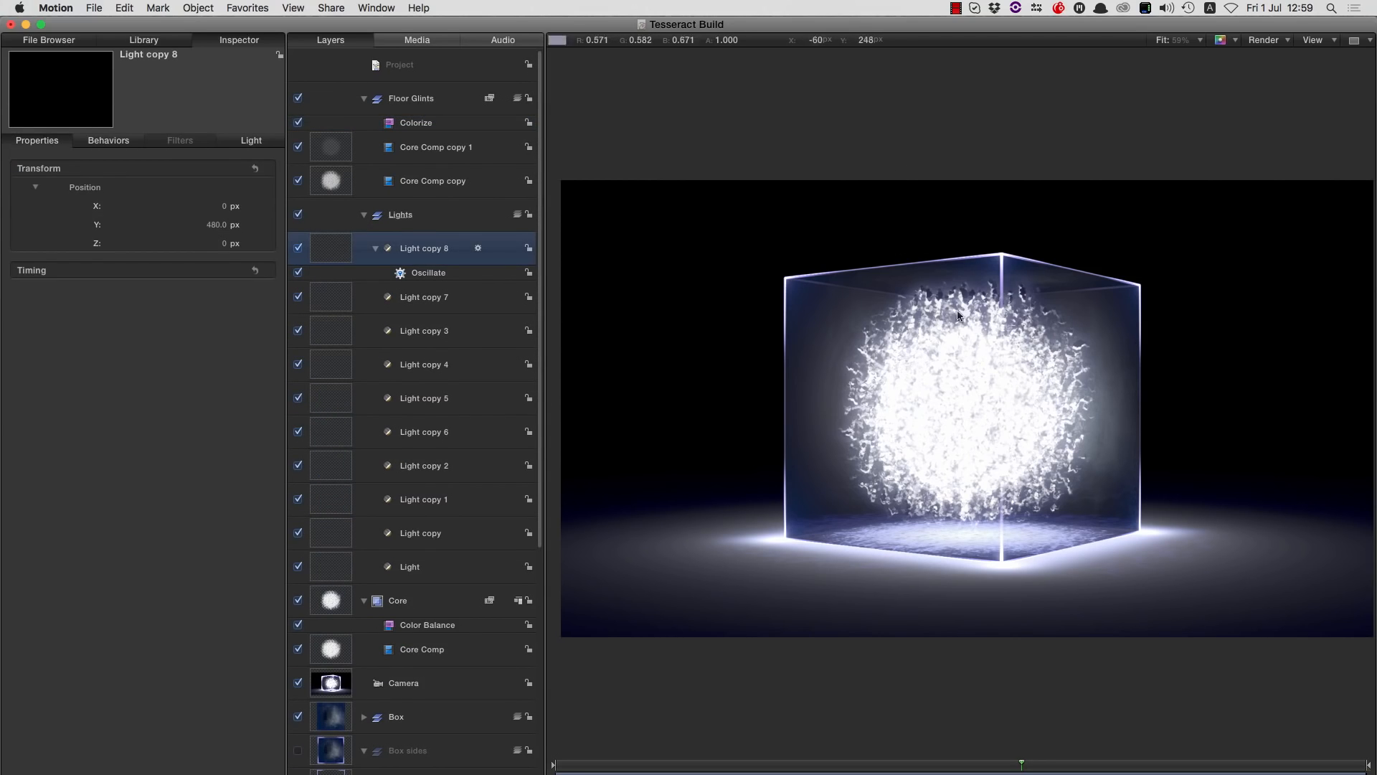
click(255, 141)
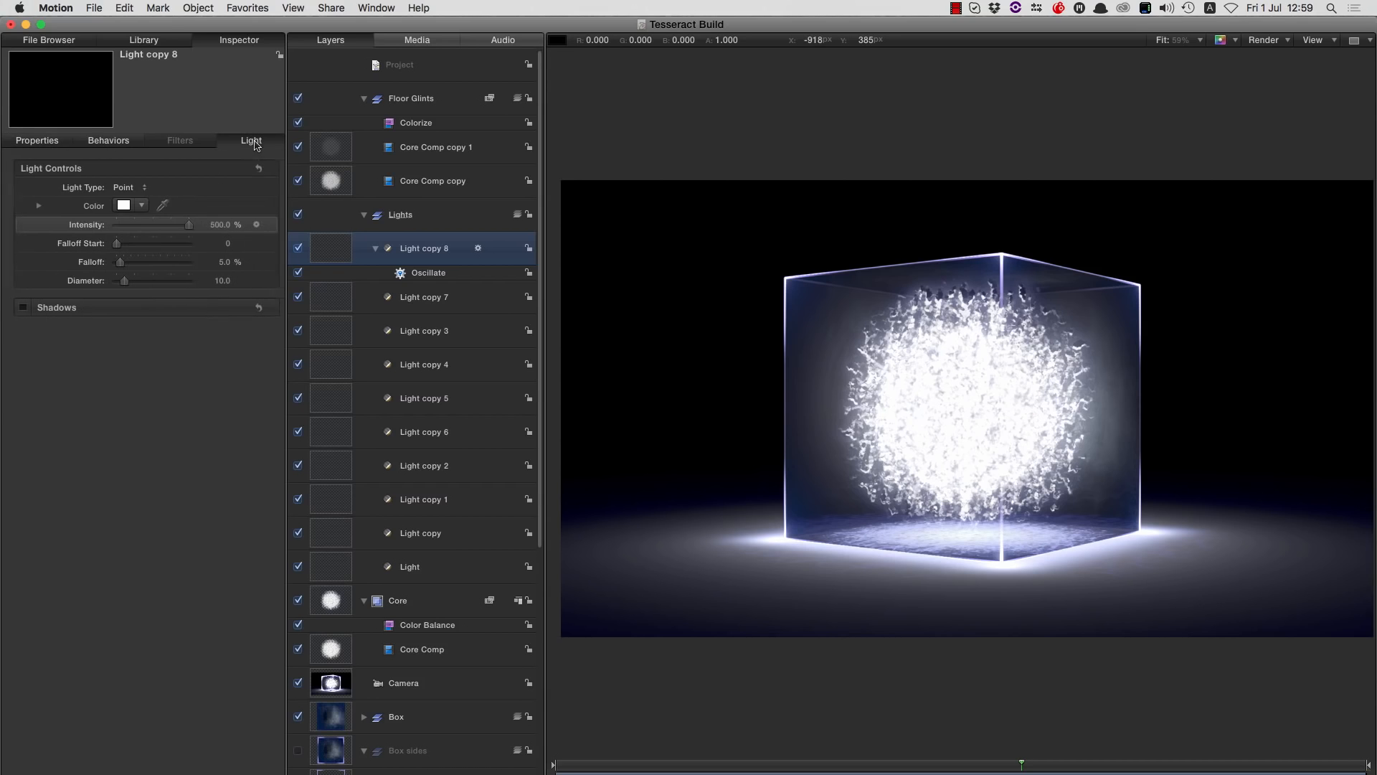
click(120, 206)
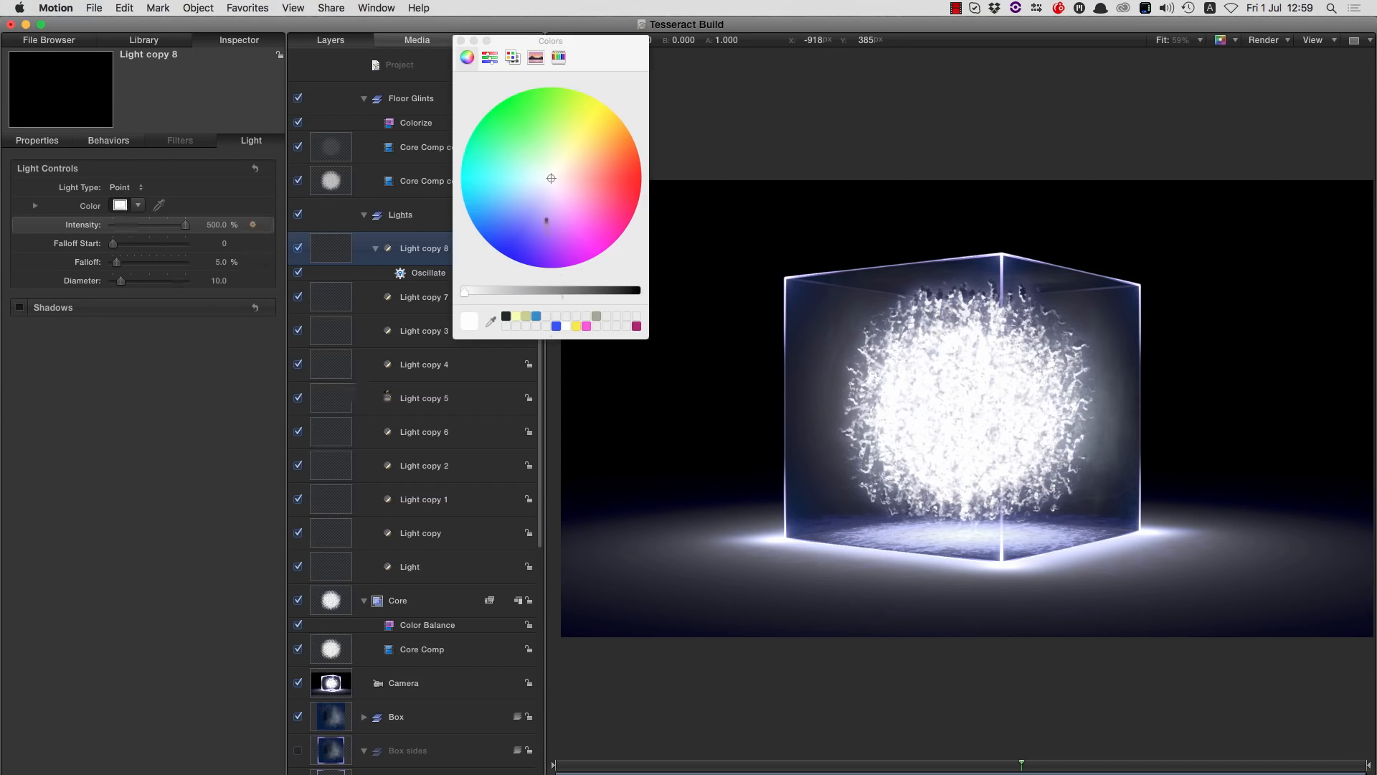
drag(553, 179, 533, 200)
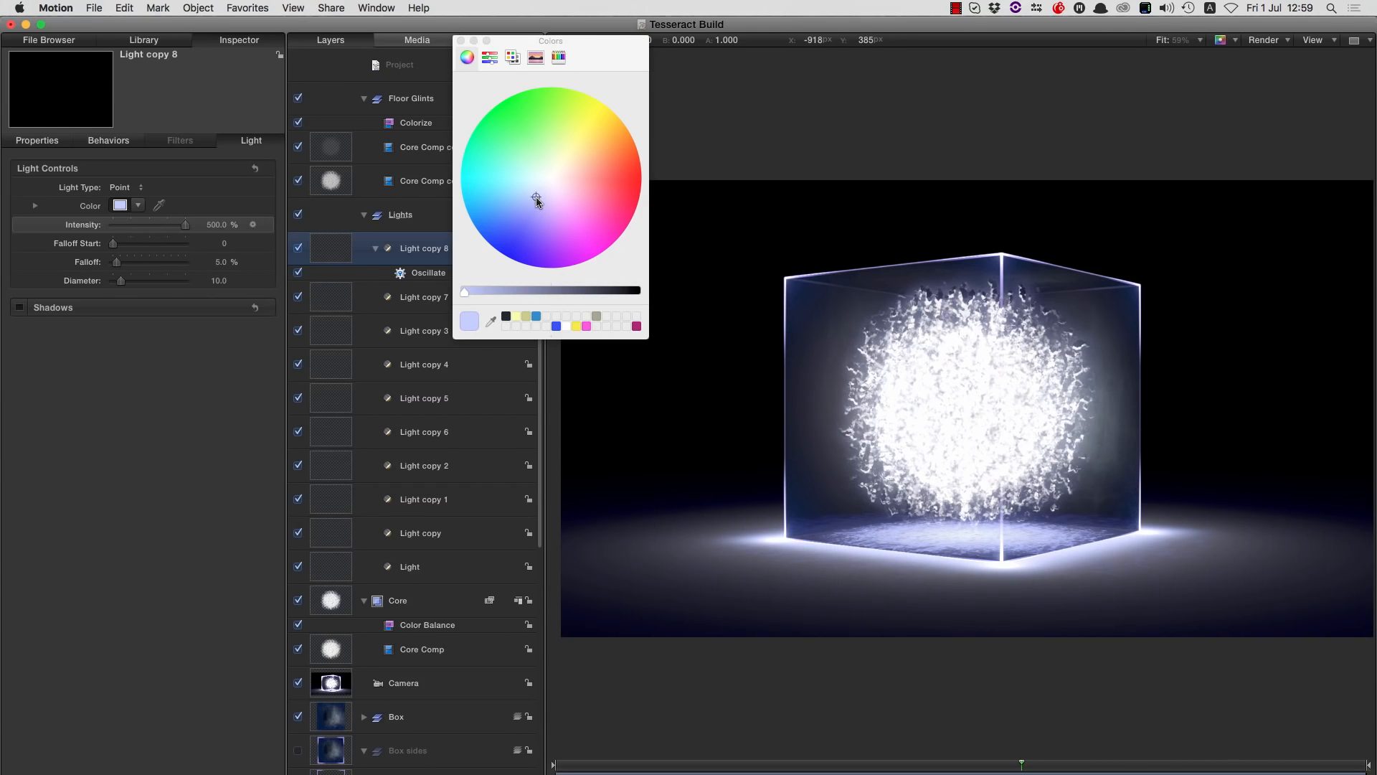